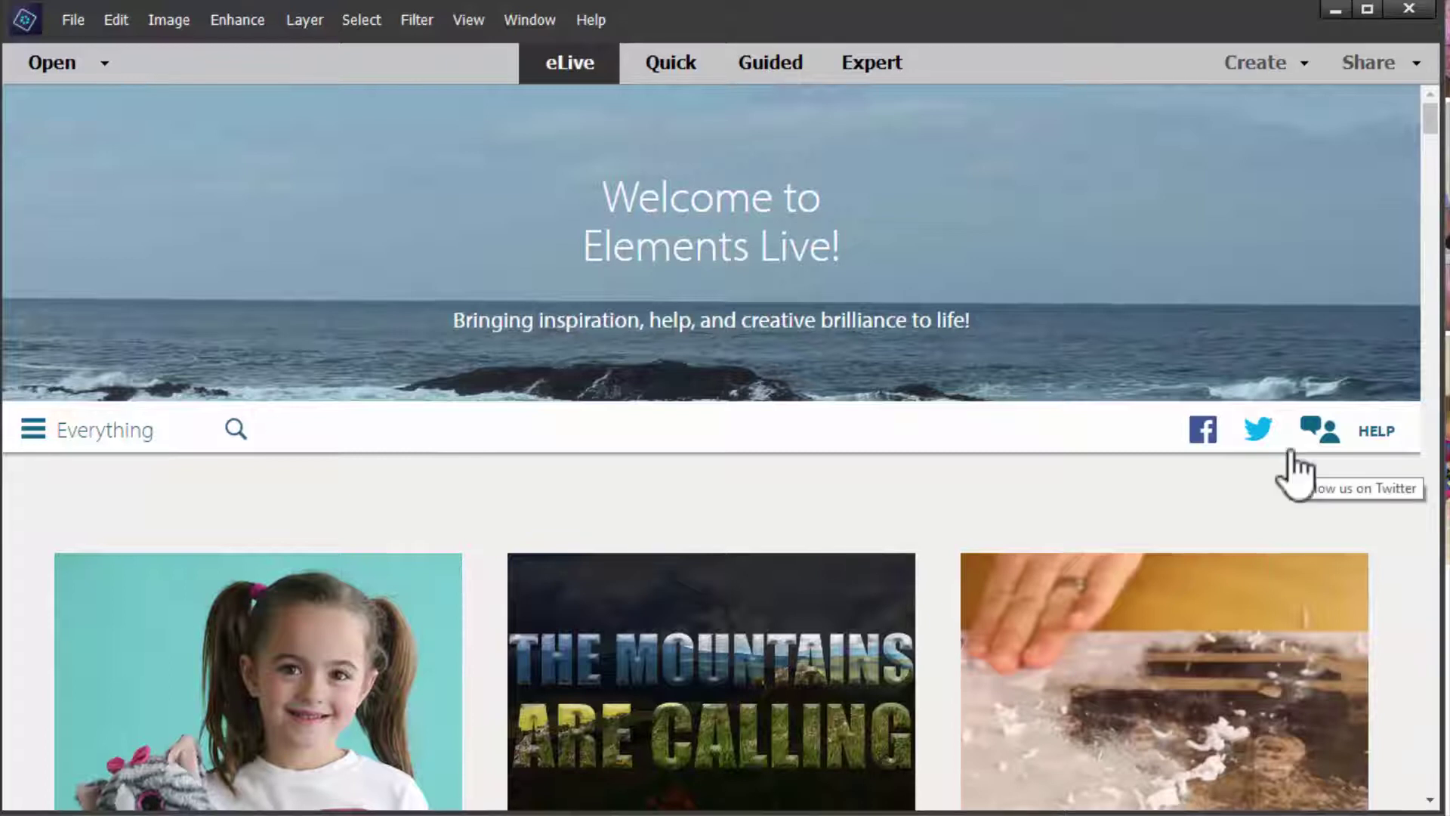
- Browse the tutorial articles on the eLive page, and inspect the birthday cake photo in Quick mode
scroll(1057, 574, down, 1)
scroll(1054, 582, down, 10)
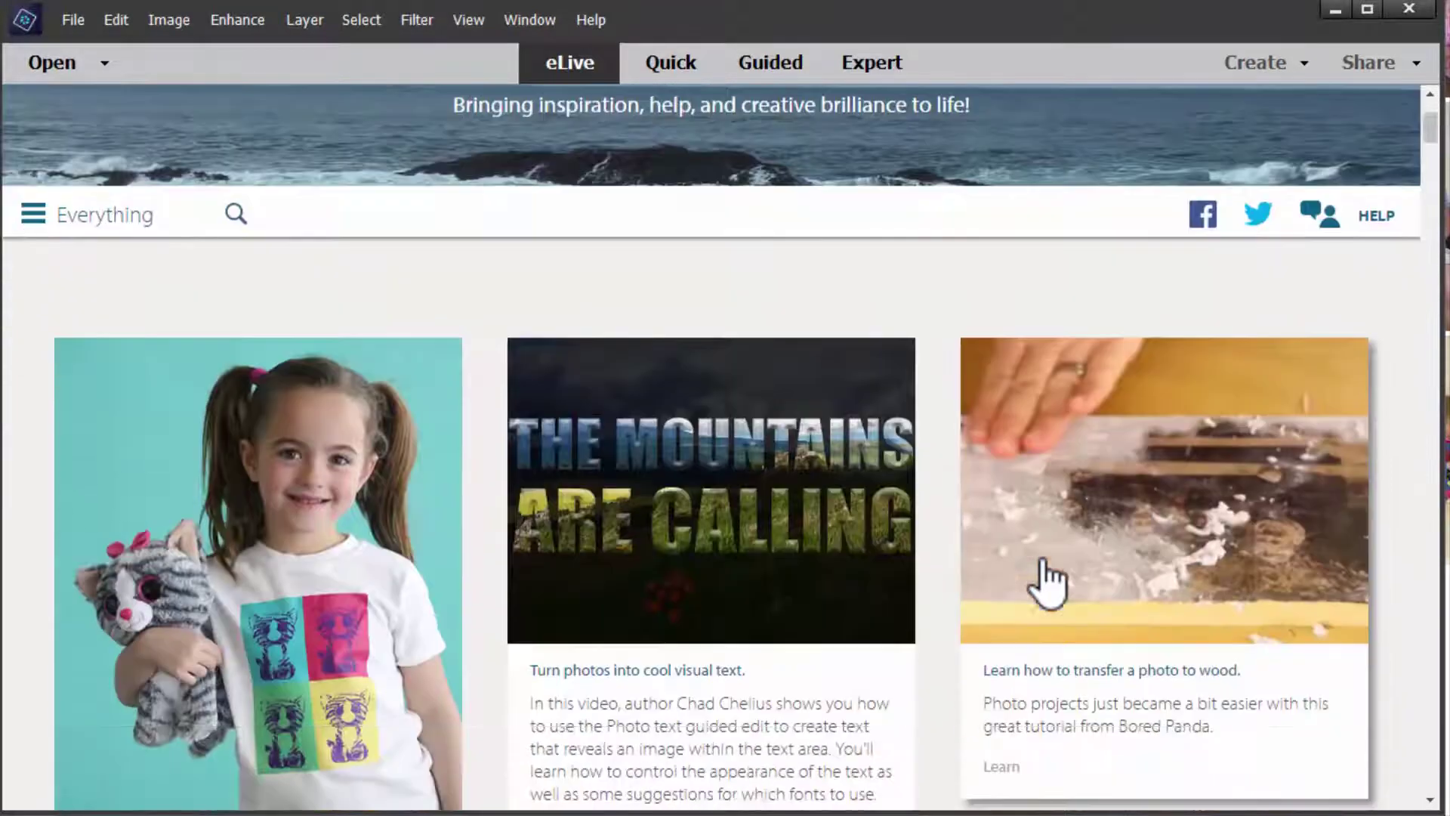
scroll(1045, 581, down, 9)
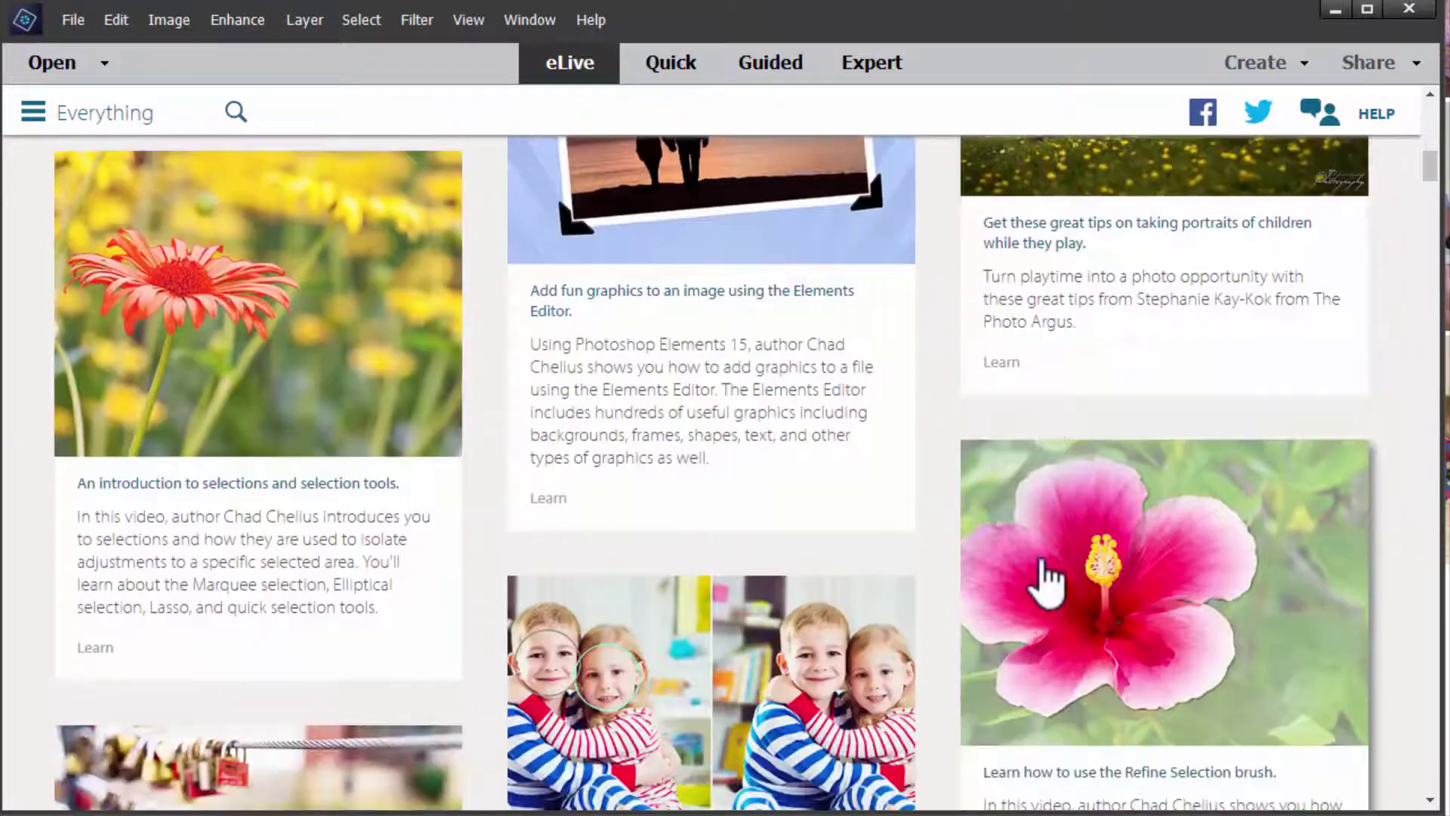
scroll(1038, 580, up, 3)
scroll(1033, 565, up, 15)
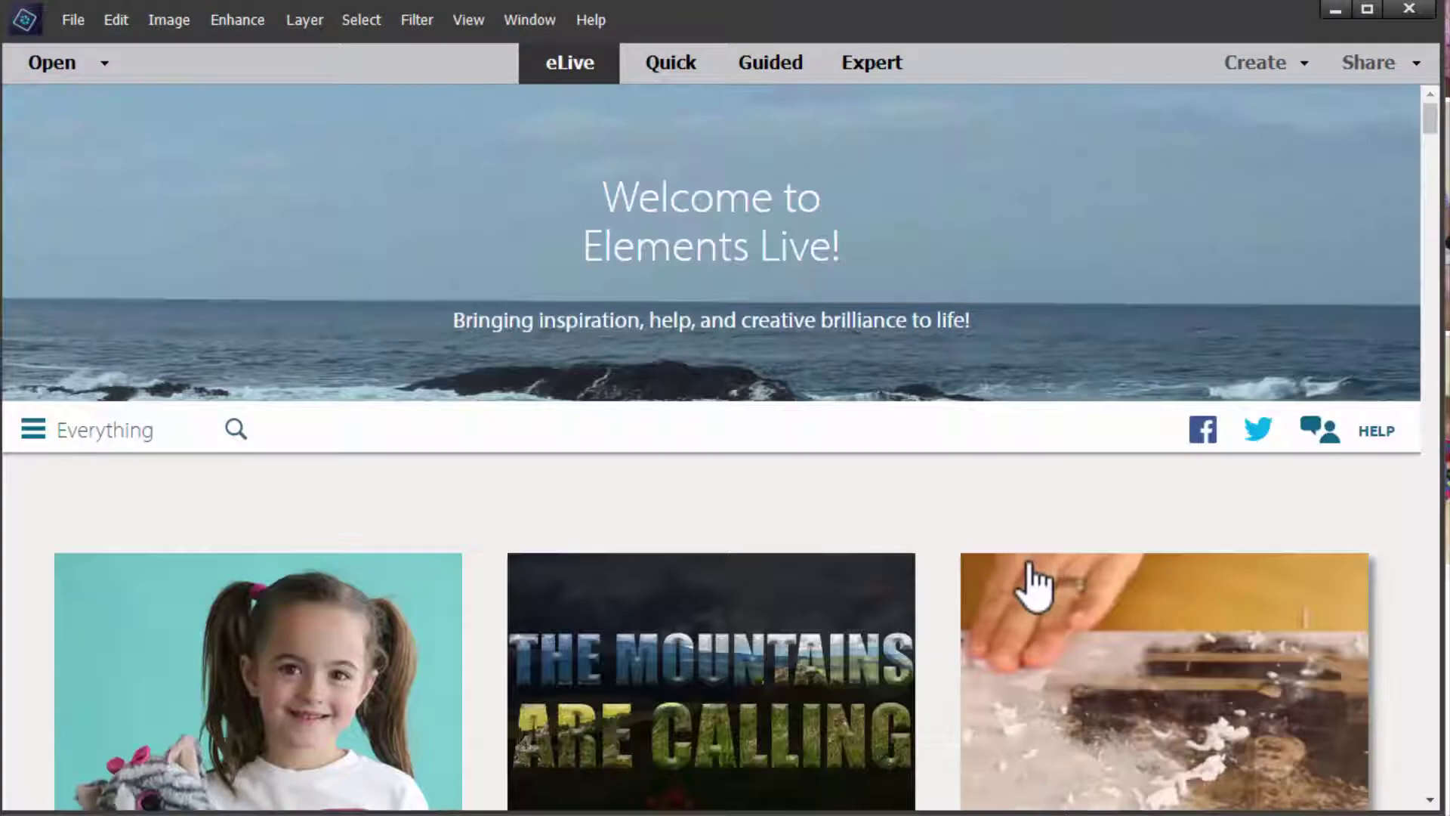
click(655, 70)
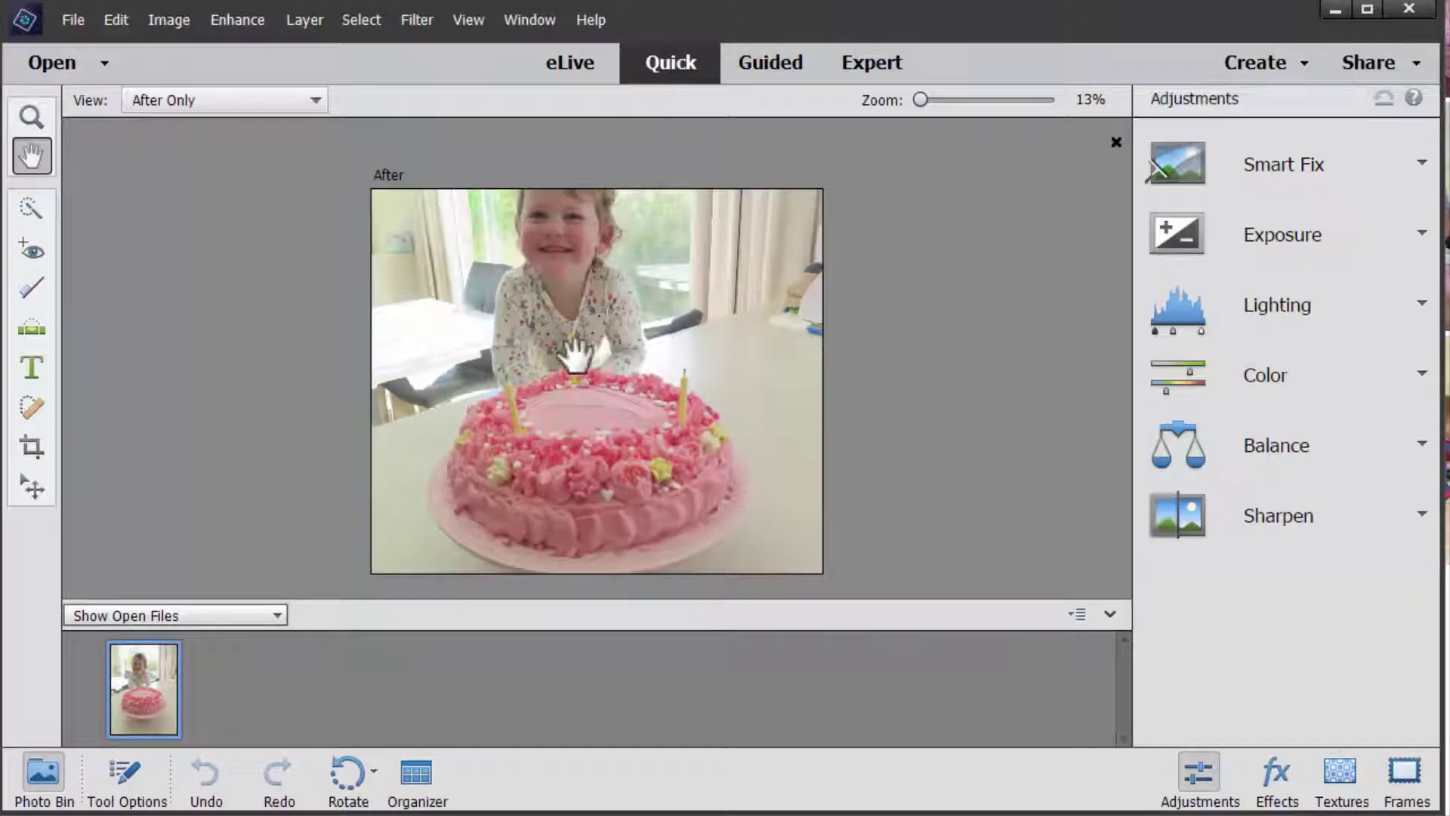
scroll(30, 122, up, 15)
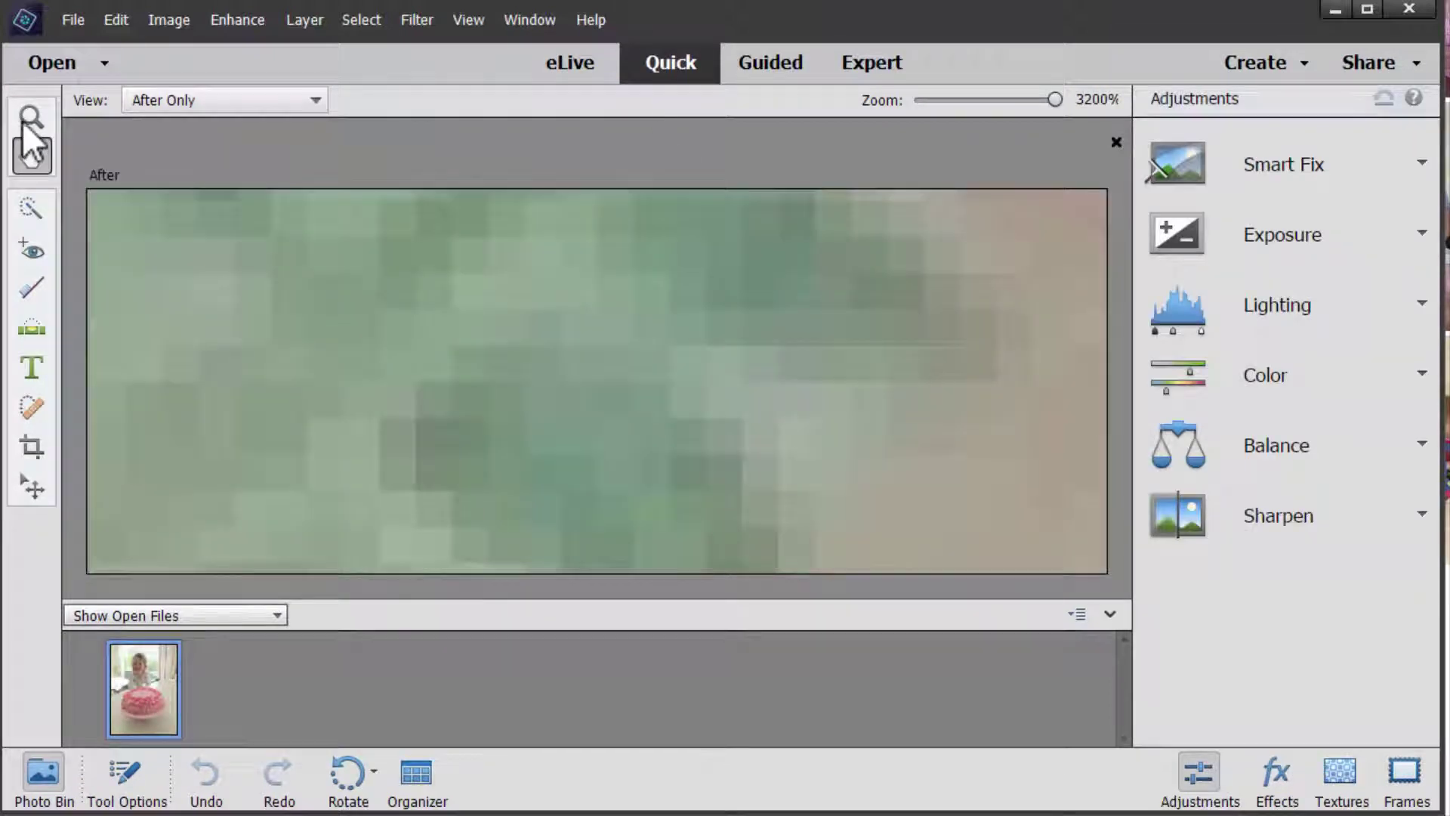
scroll(30, 132, down, 15)
- Start the Shape Overlay Effect from the Fun Edits in Guided mode with the photo bin hidden
click(760, 79)
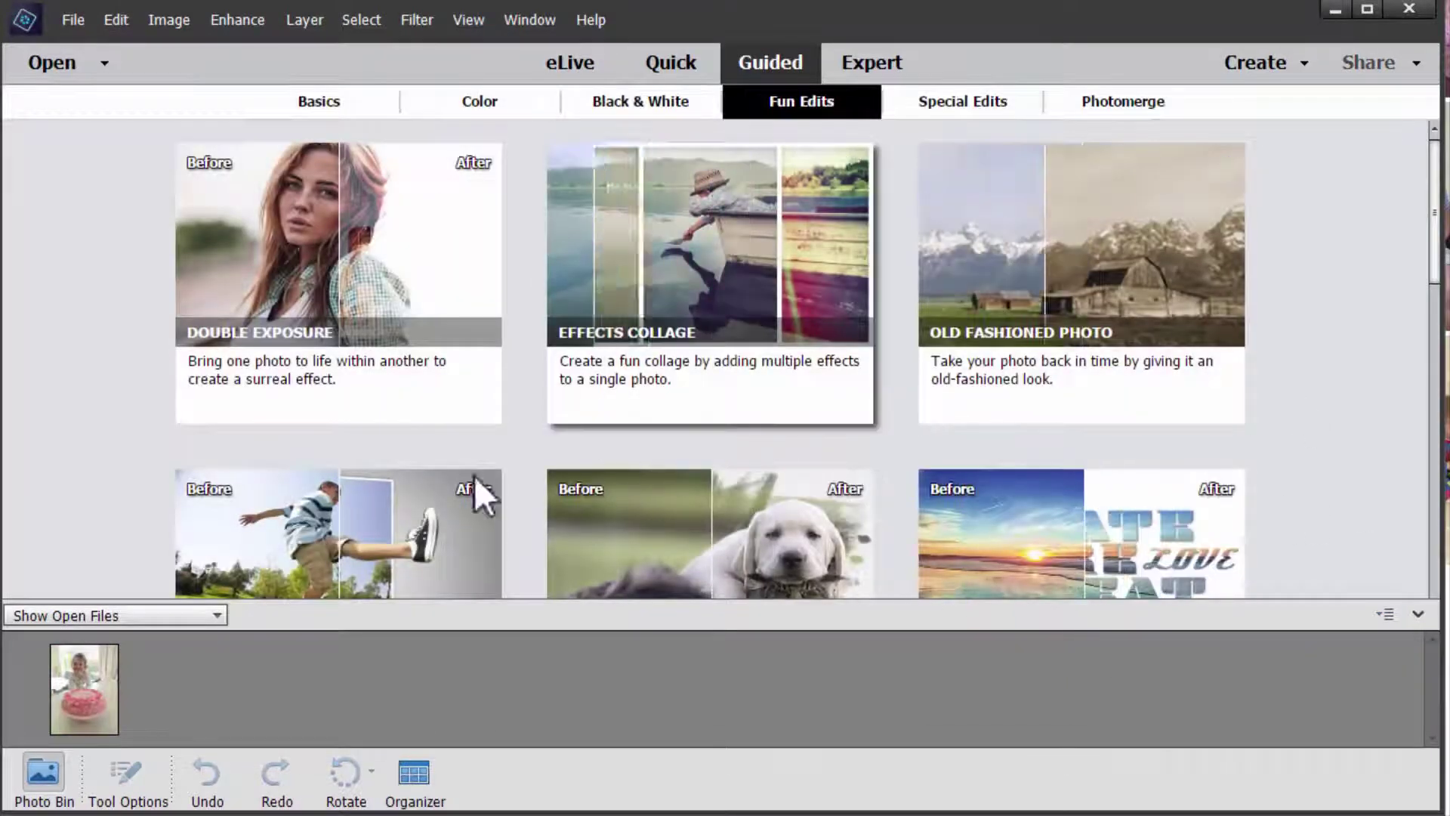
click(49, 764)
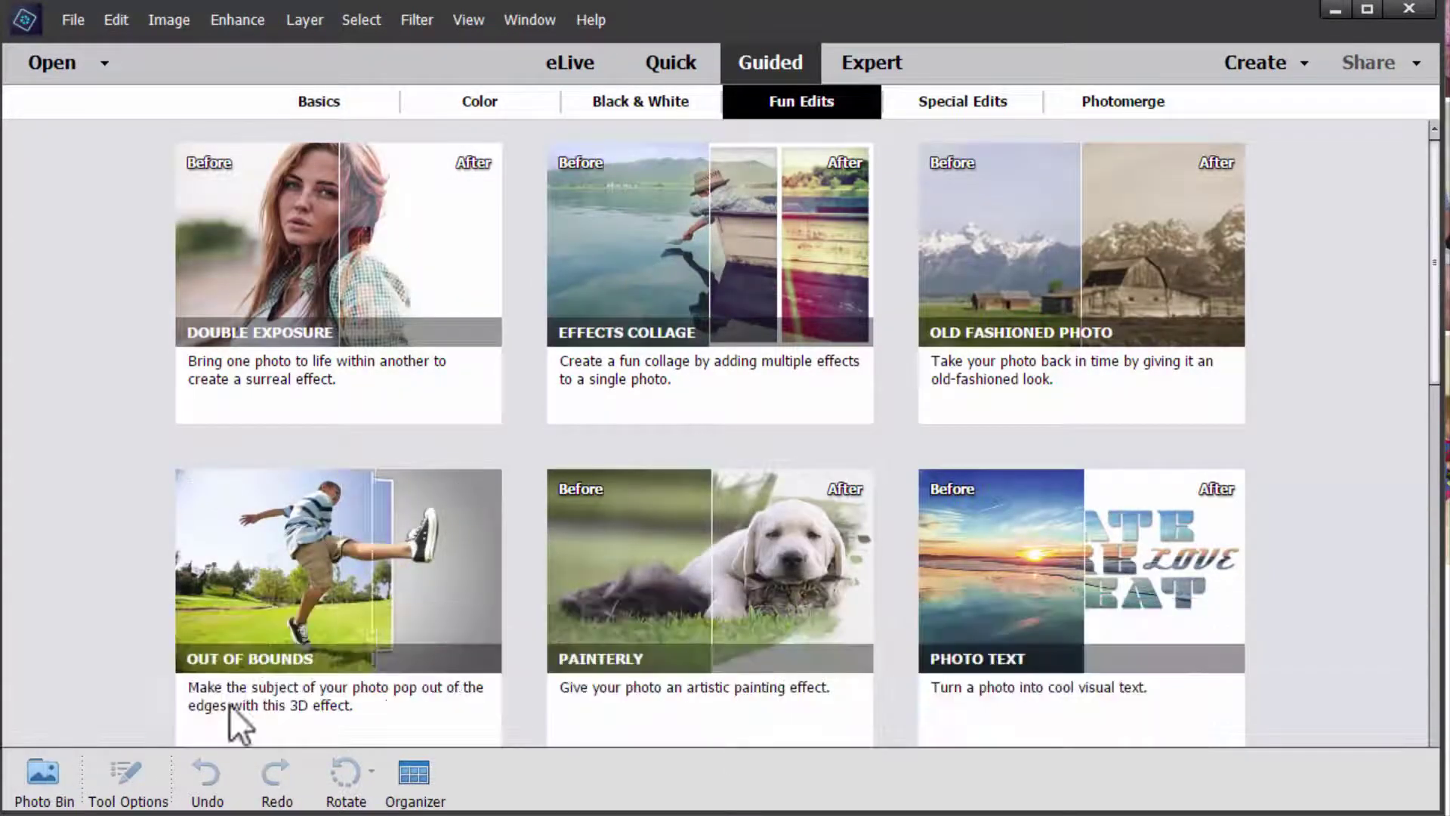
scroll(735, 437, down, 4)
scroll(736, 437, down, 3)
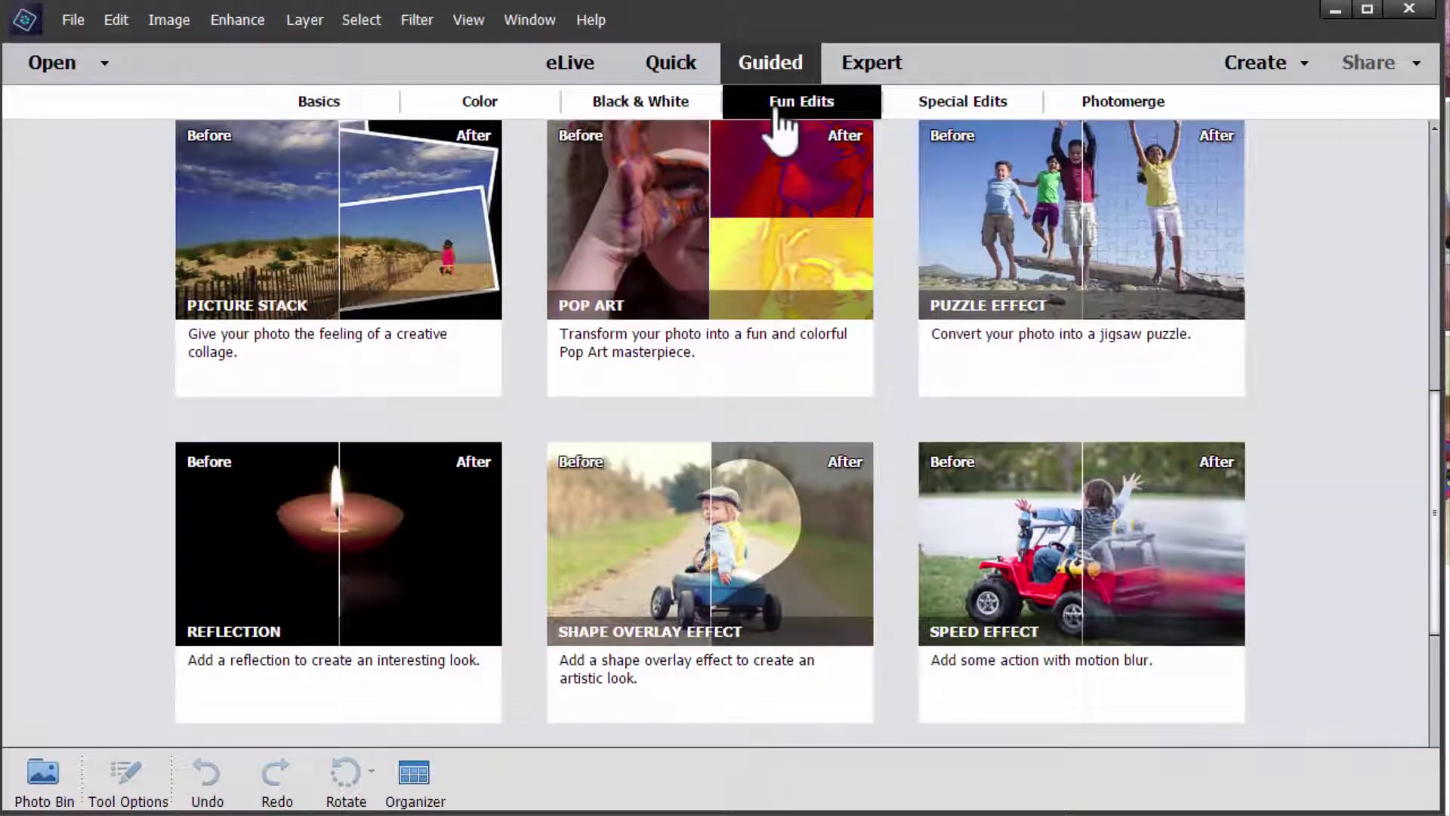
click(634, 558)
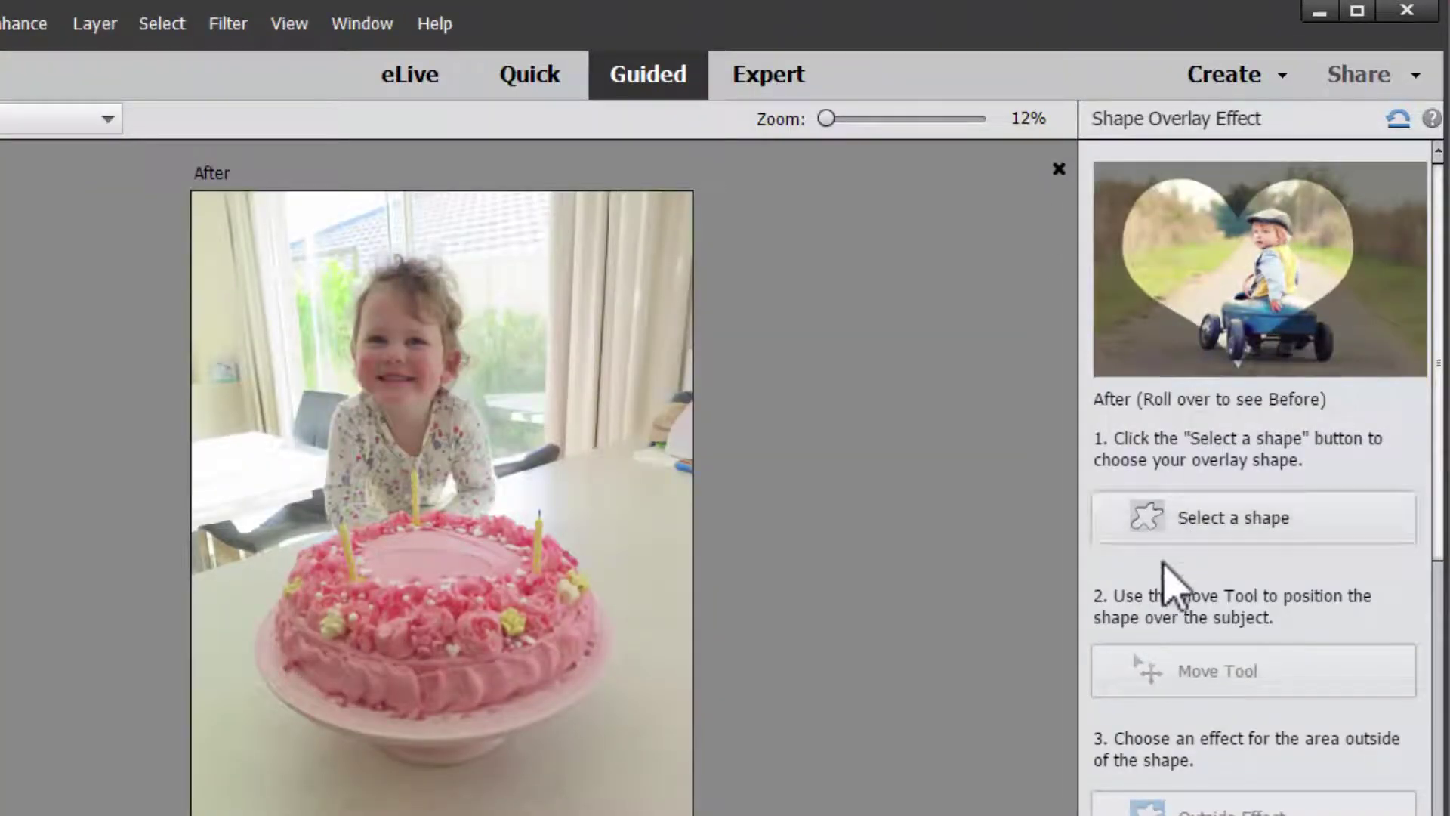
- Overlay the rough-edged heart shape on the photo and enlarge it to frame the child's head and upper body
click(1188, 520)
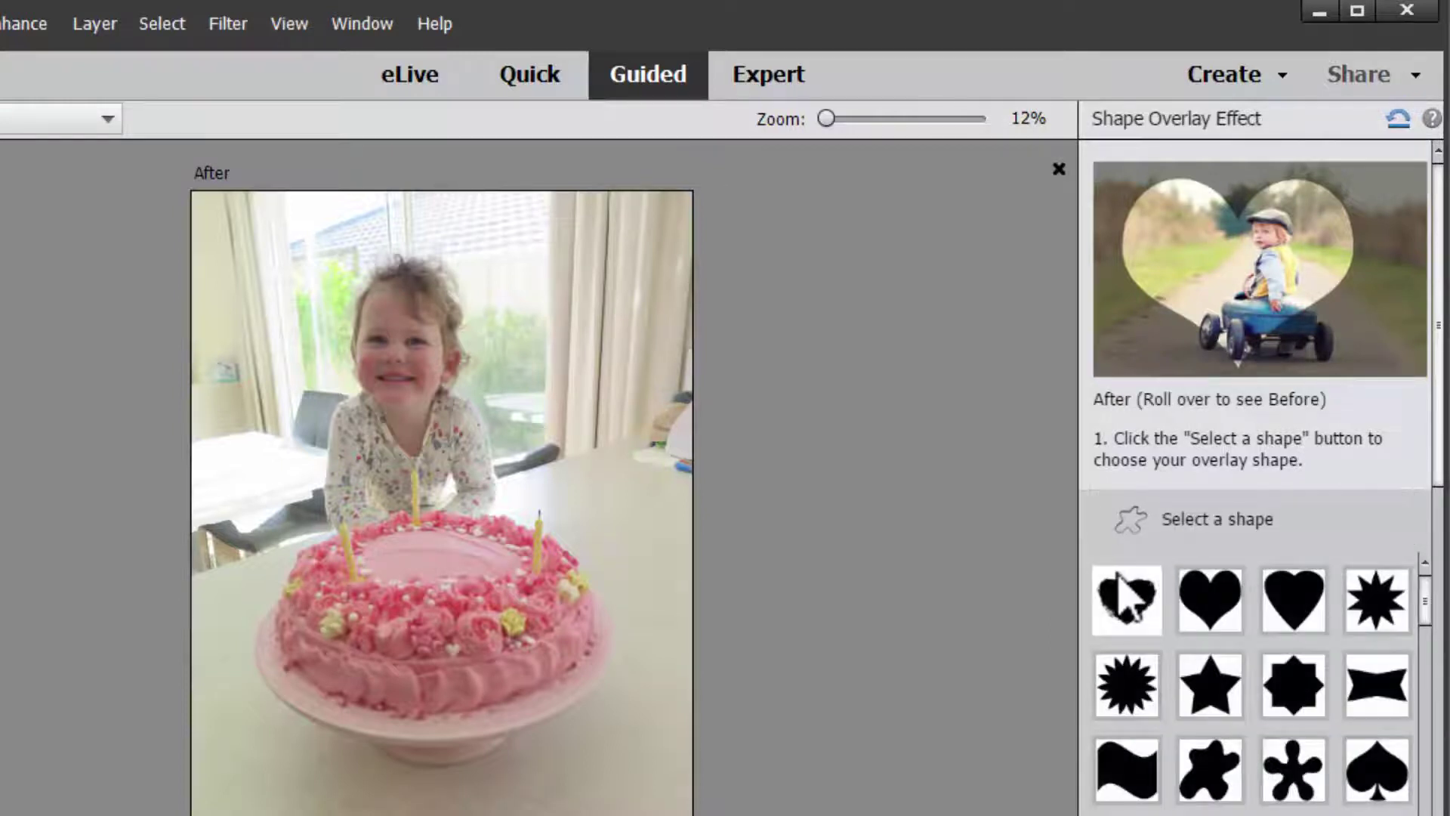
click(1124, 604)
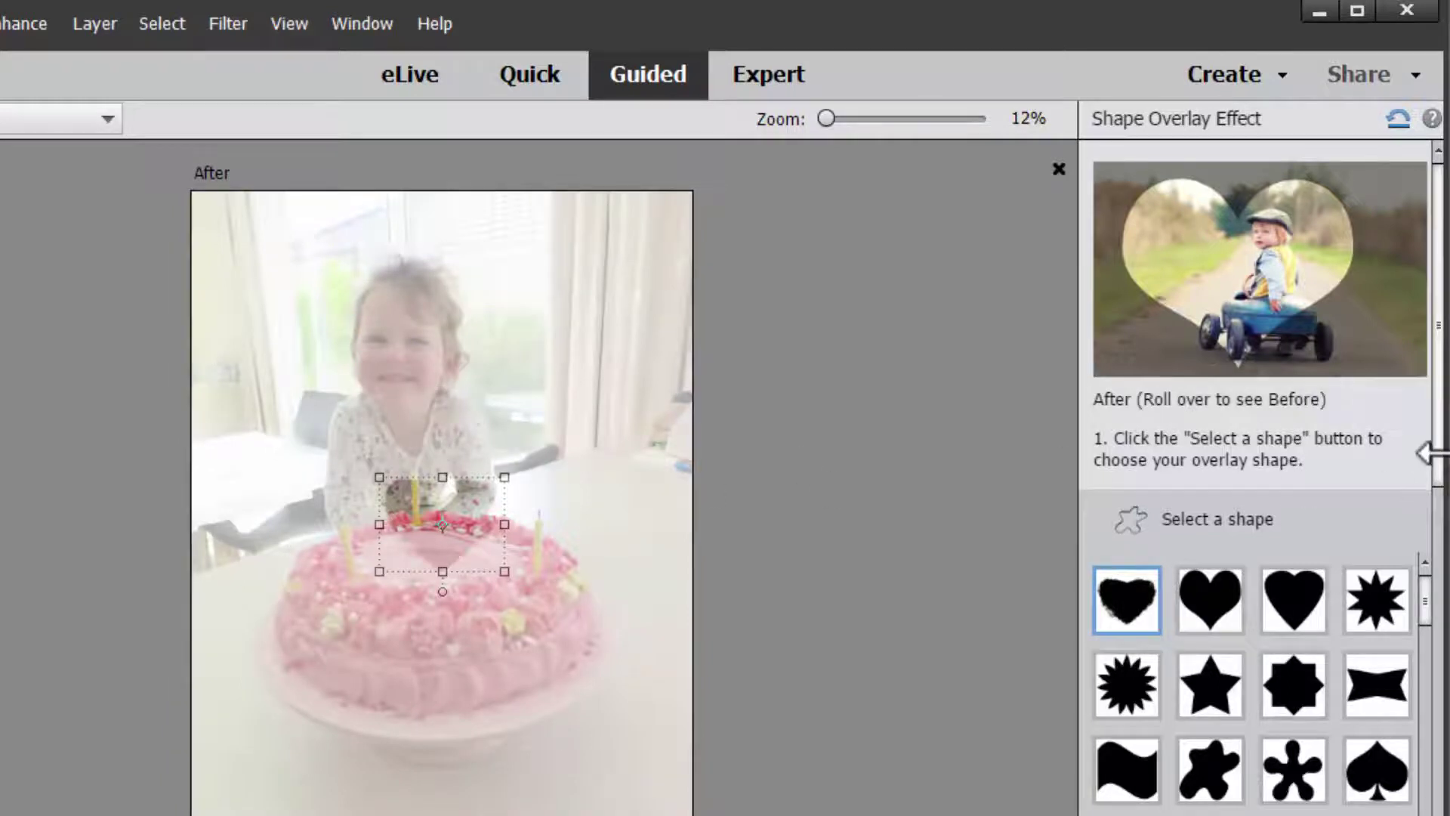
scroll(1443, 520, down, 1)
scroll(1433, 728, down, 10)
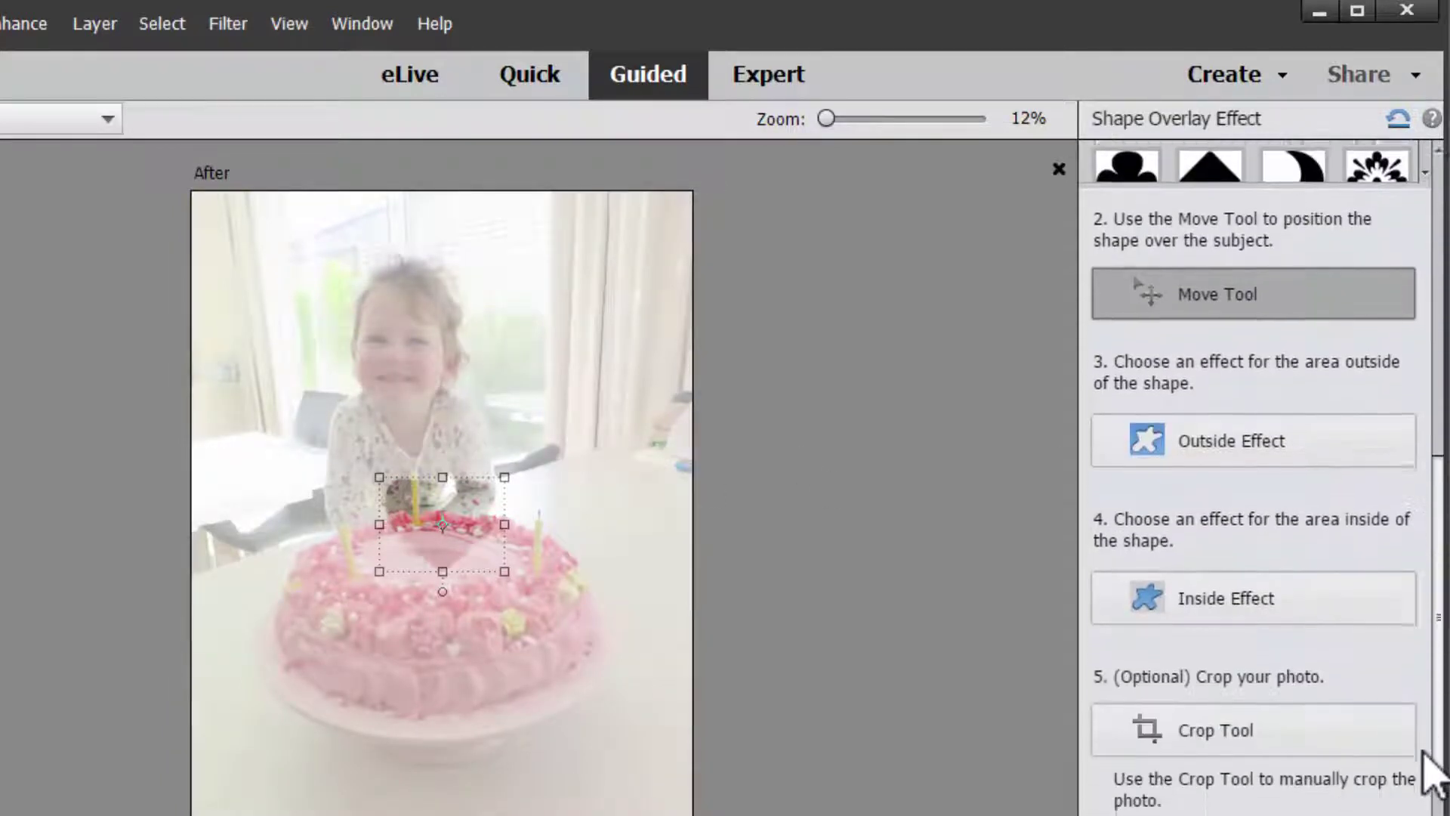
drag(470, 536, 418, 384)
drag(336, 315, 253, 252)
drag(395, 304, 437, 317)
drag(493, 427, 537, 495)
drag(563, 435, 501, 355)
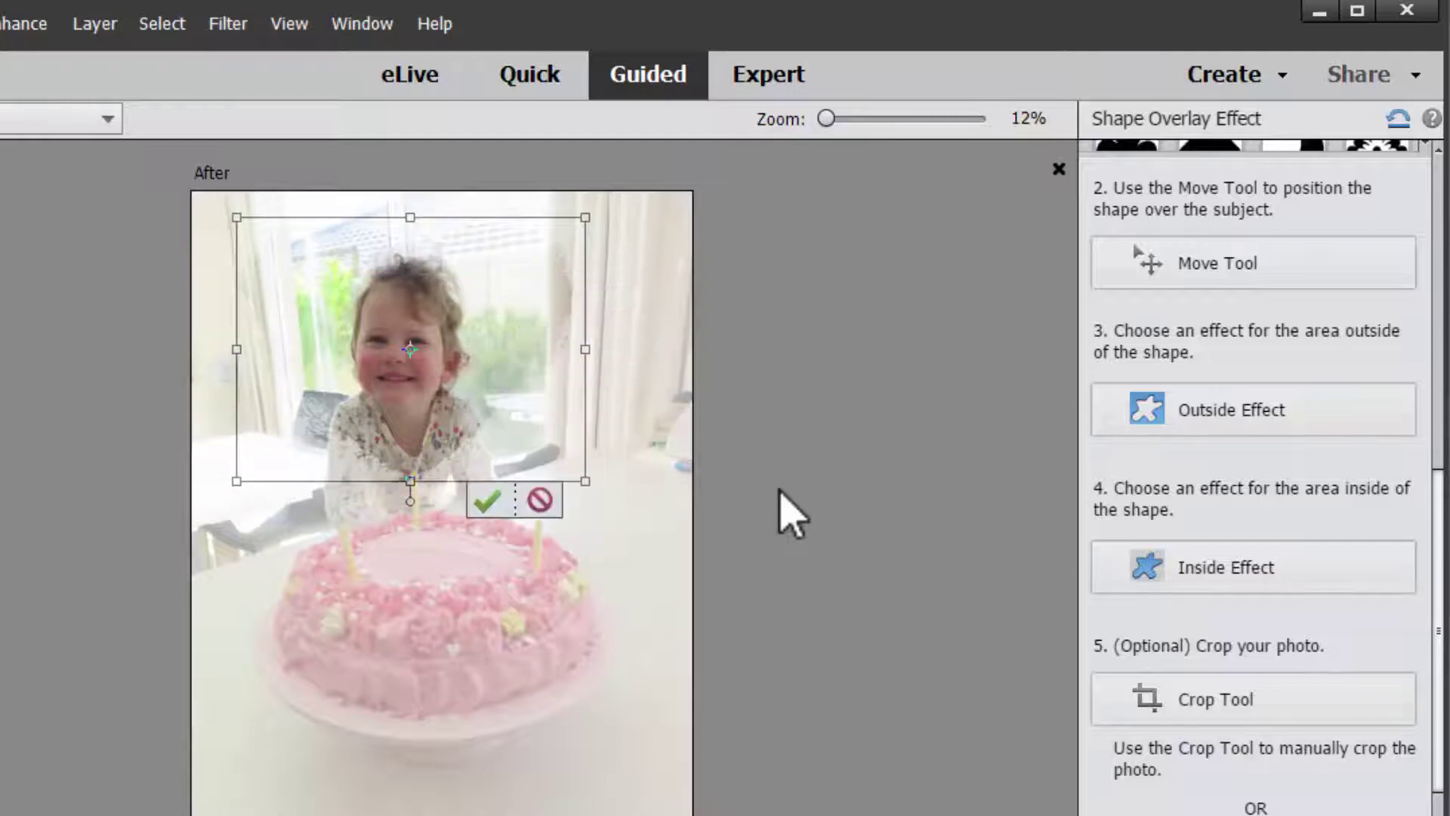
click(487, 501)
- Apply the pale white texture effect outside the heart at reduced intensity, and view the effects available for the inside
click(1219, 416)
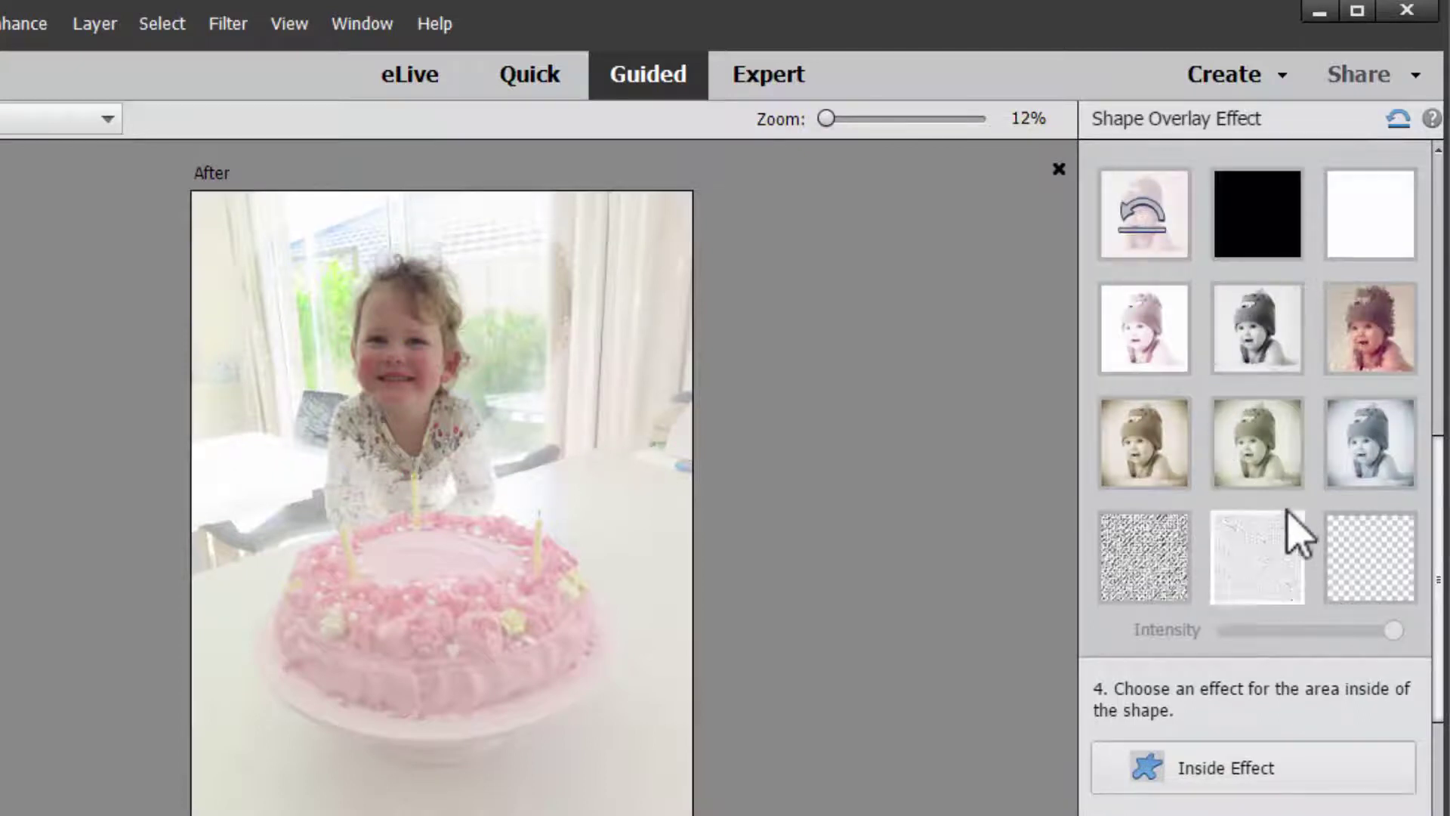
click(1238, 555)
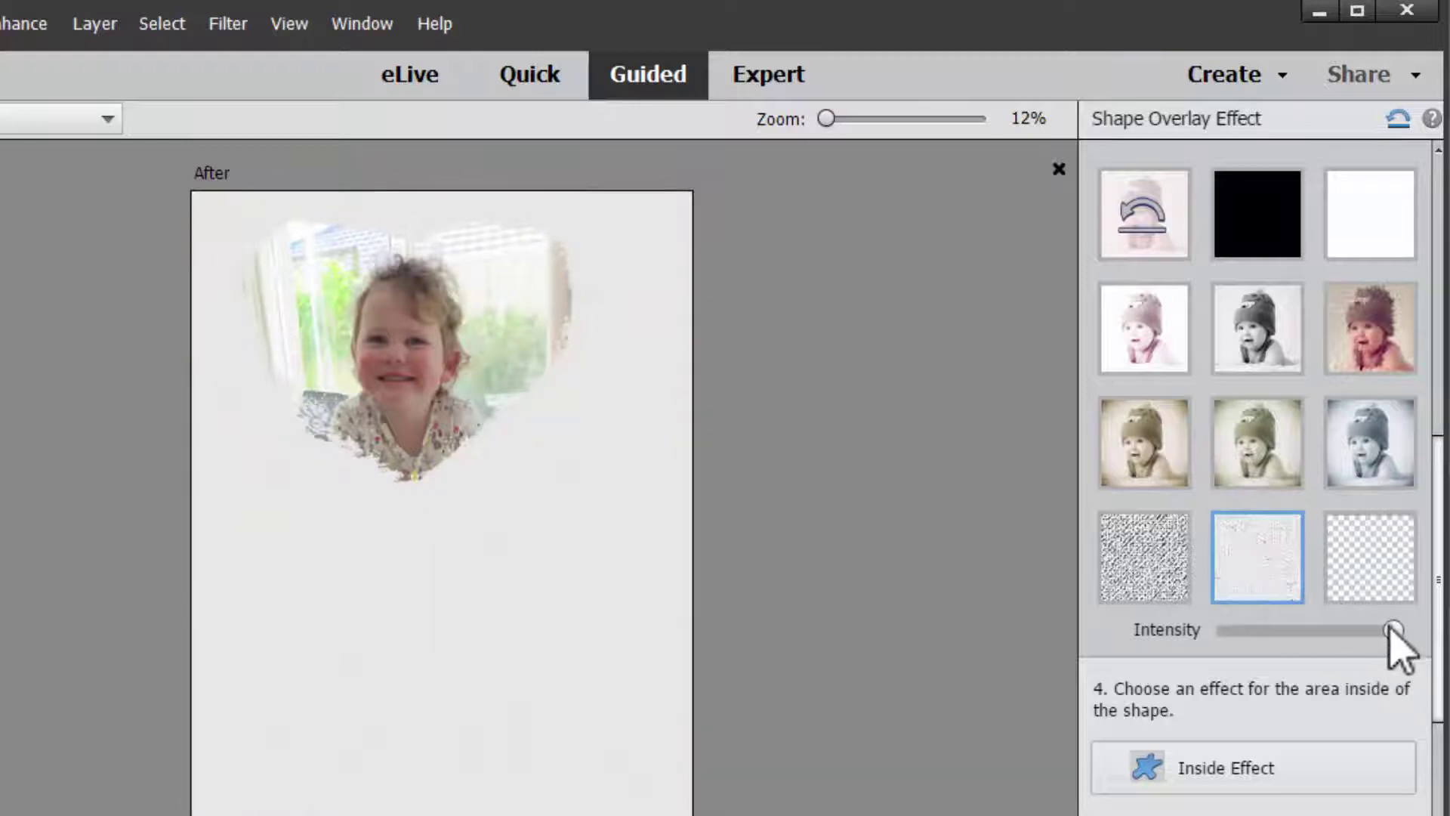
drag(1390, 625, 1325, 650)
click(1246, 771)
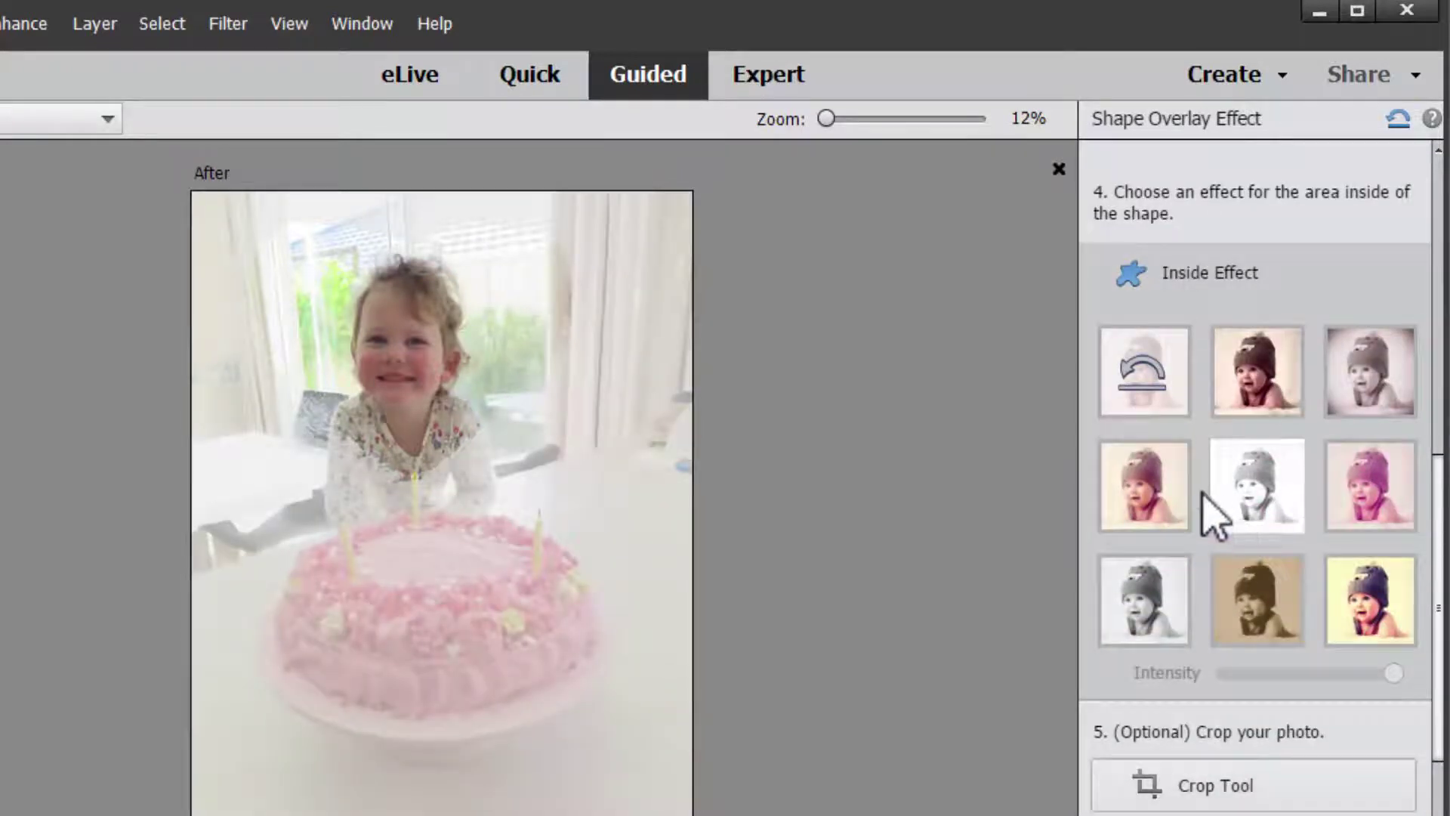
click(1148, 492)
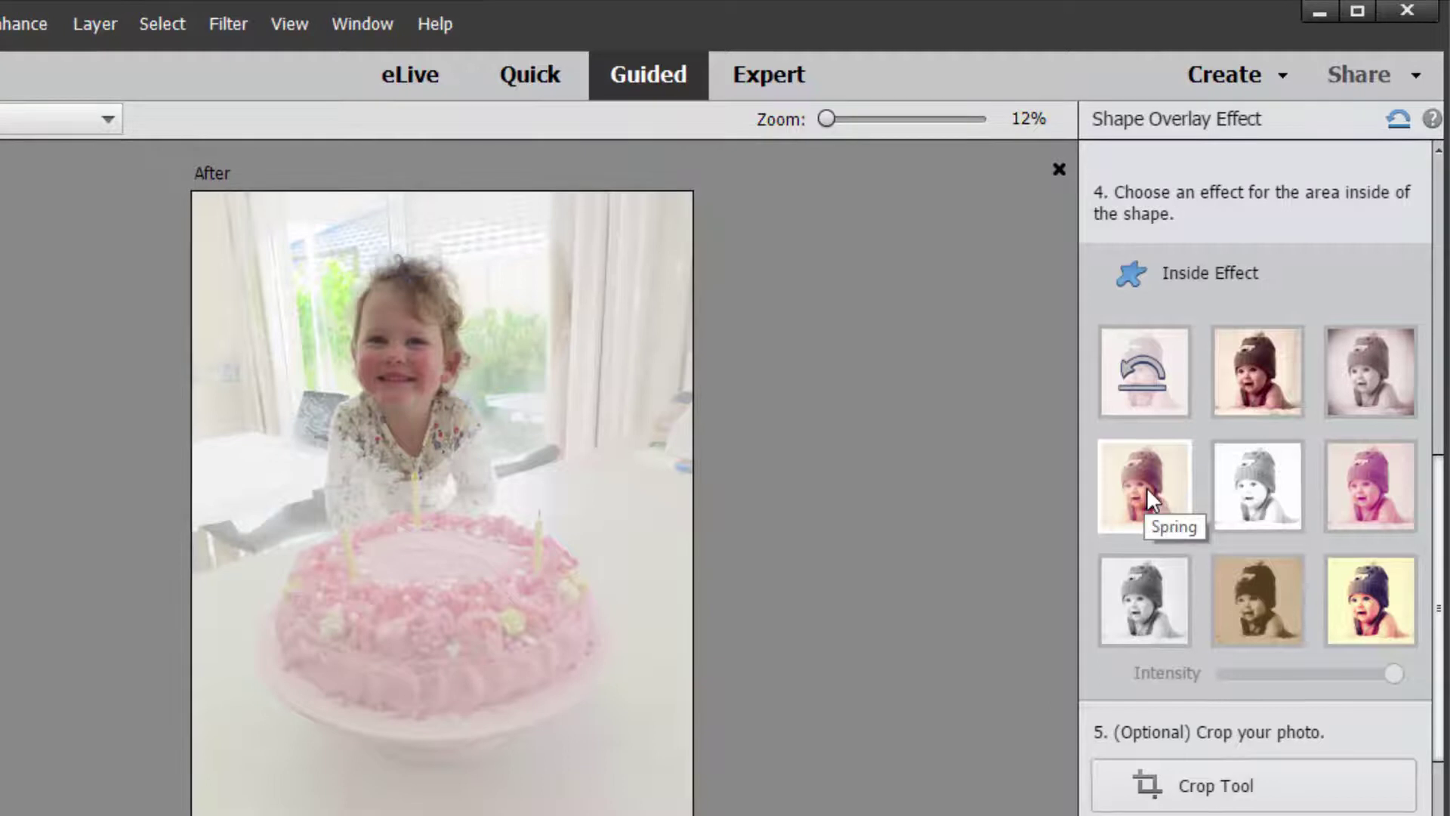
scroll(1145, 574, down, 2)
click(1140, 656)
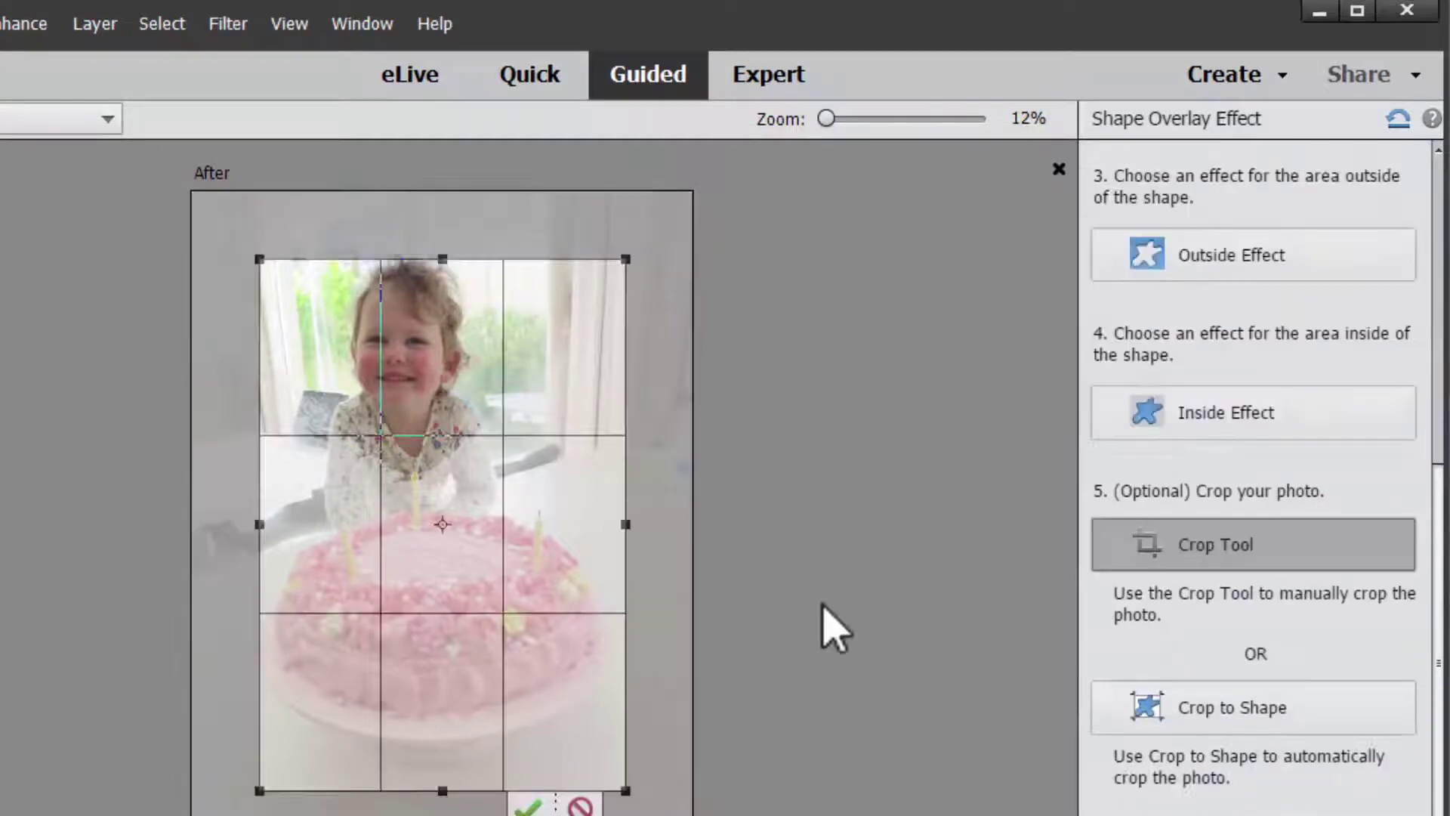
drag(487, 435, 447, 369)
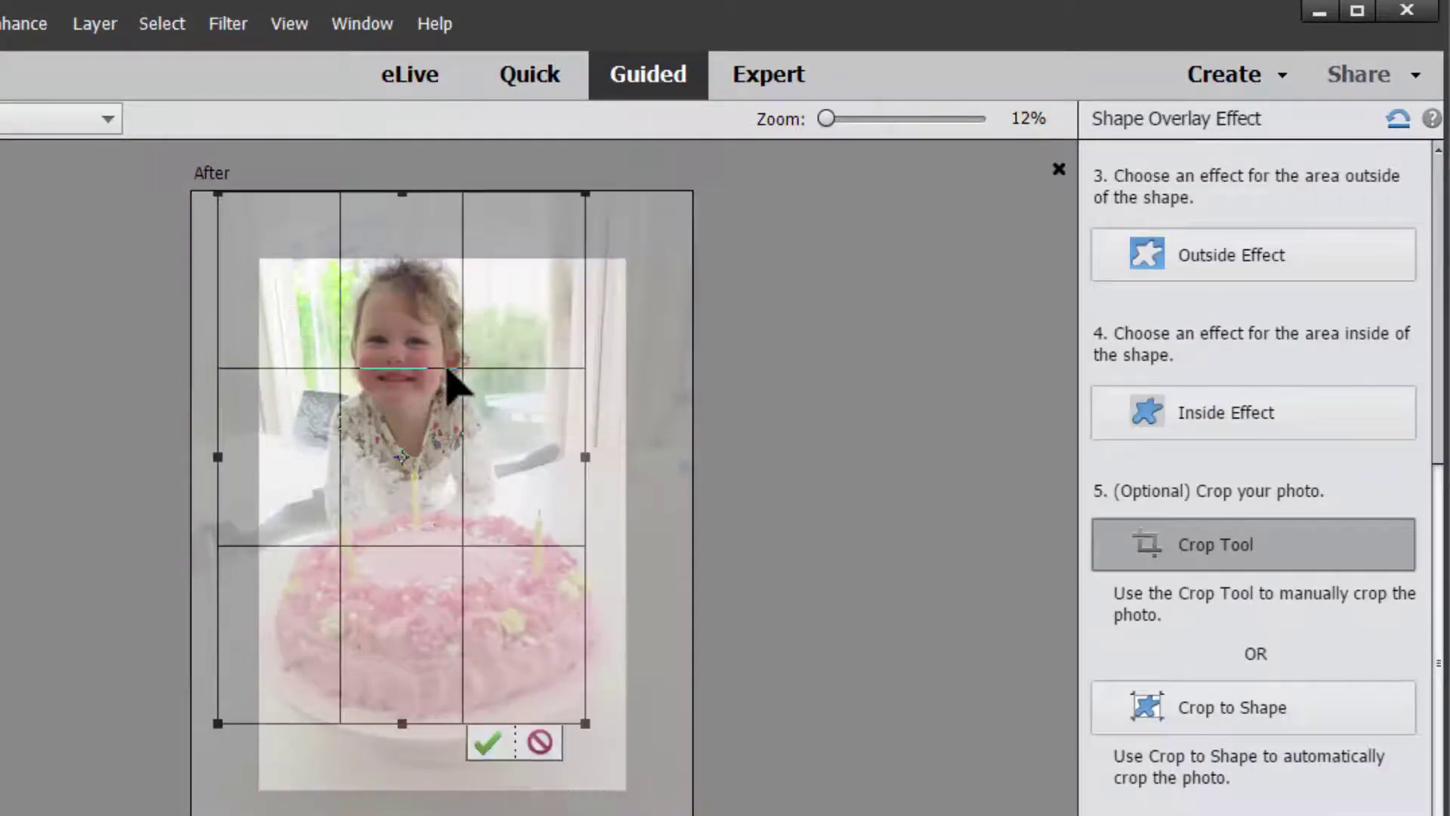
drag(584, 720, 651, 812)
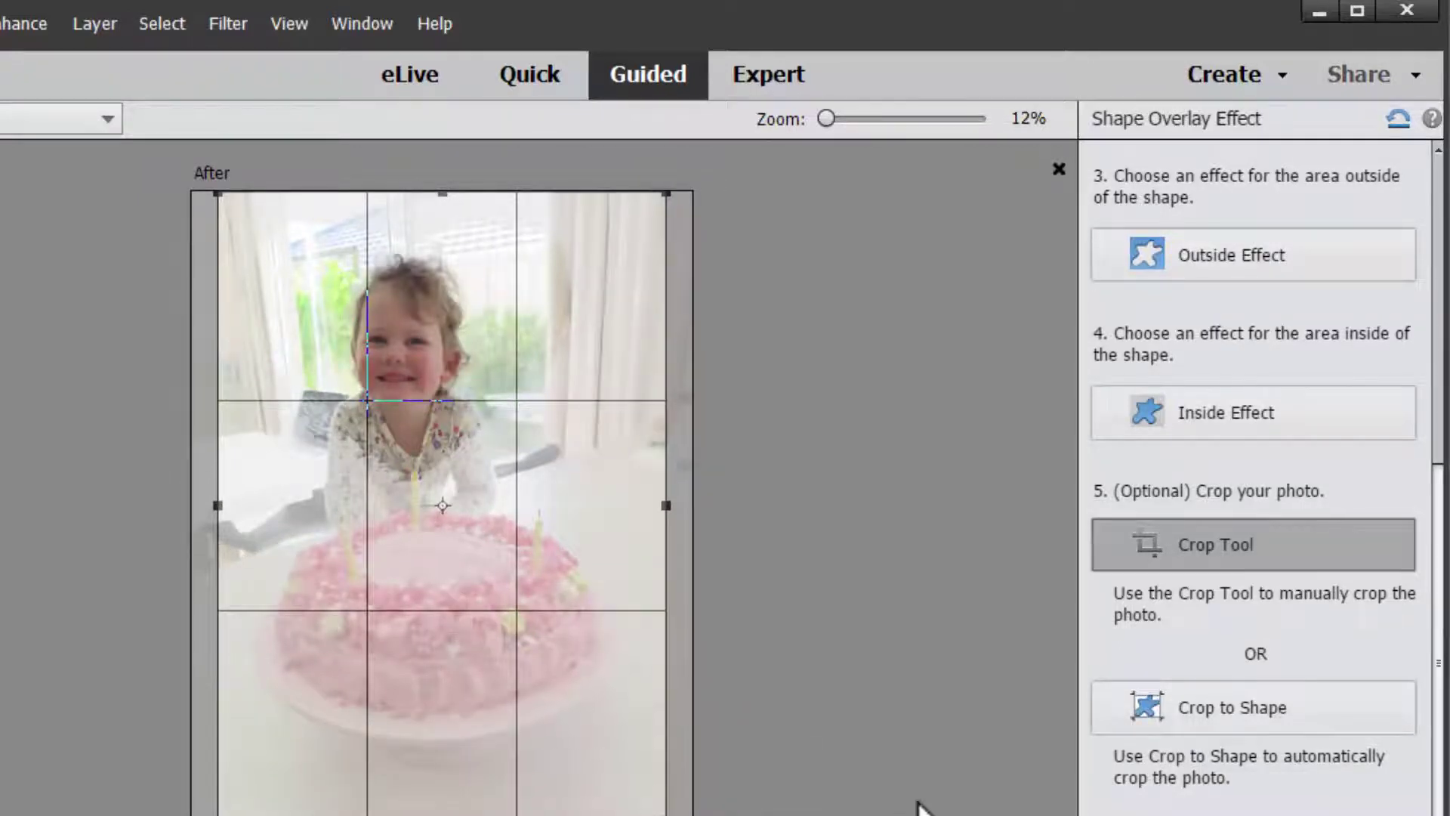
click(686, 770)
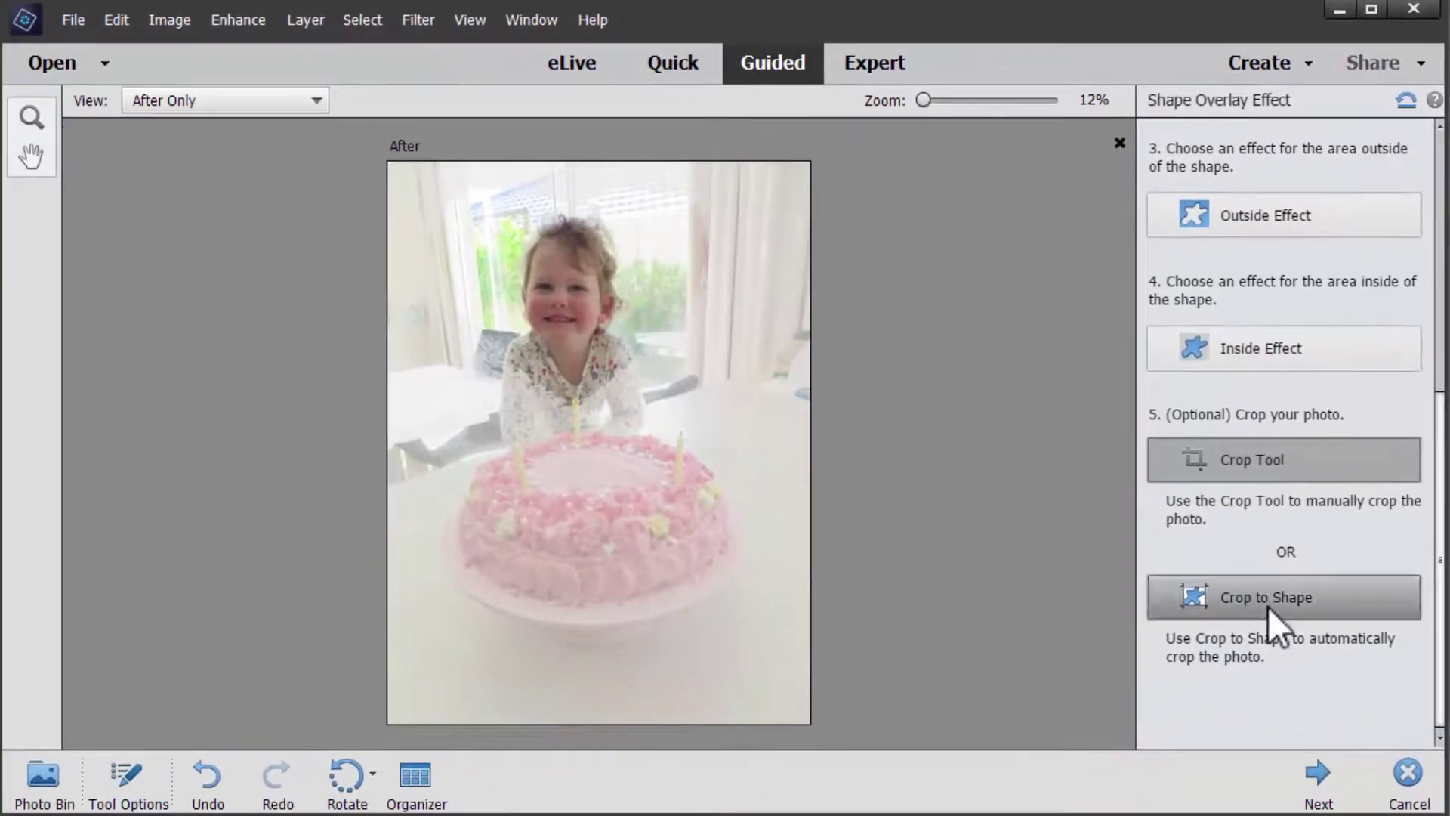
- Crop the photo to the heart shape and save it as the Photoshop file 20170617_IMG_0173.psd with layers
click(1268, 605)
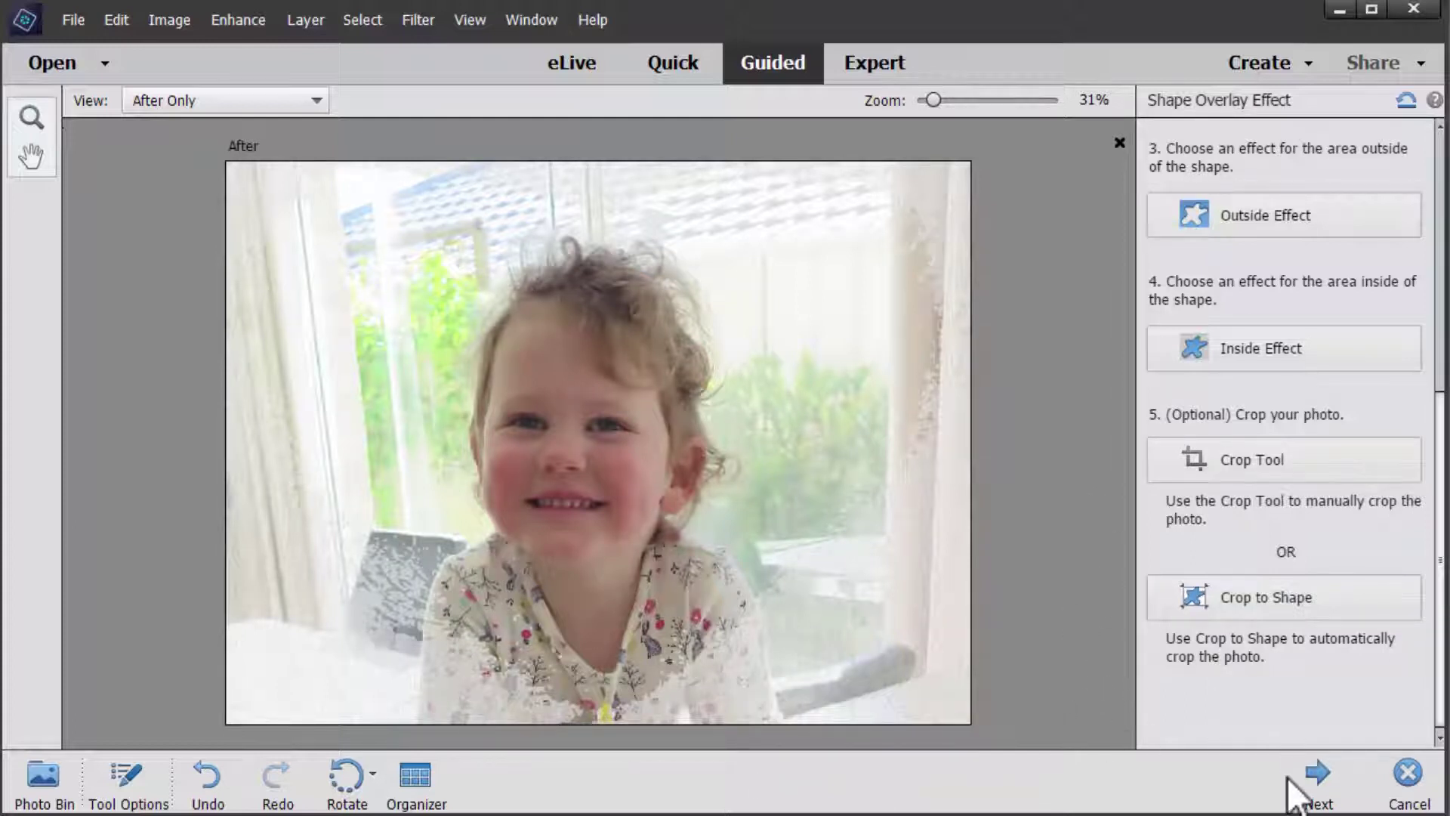
click(1324, 778)
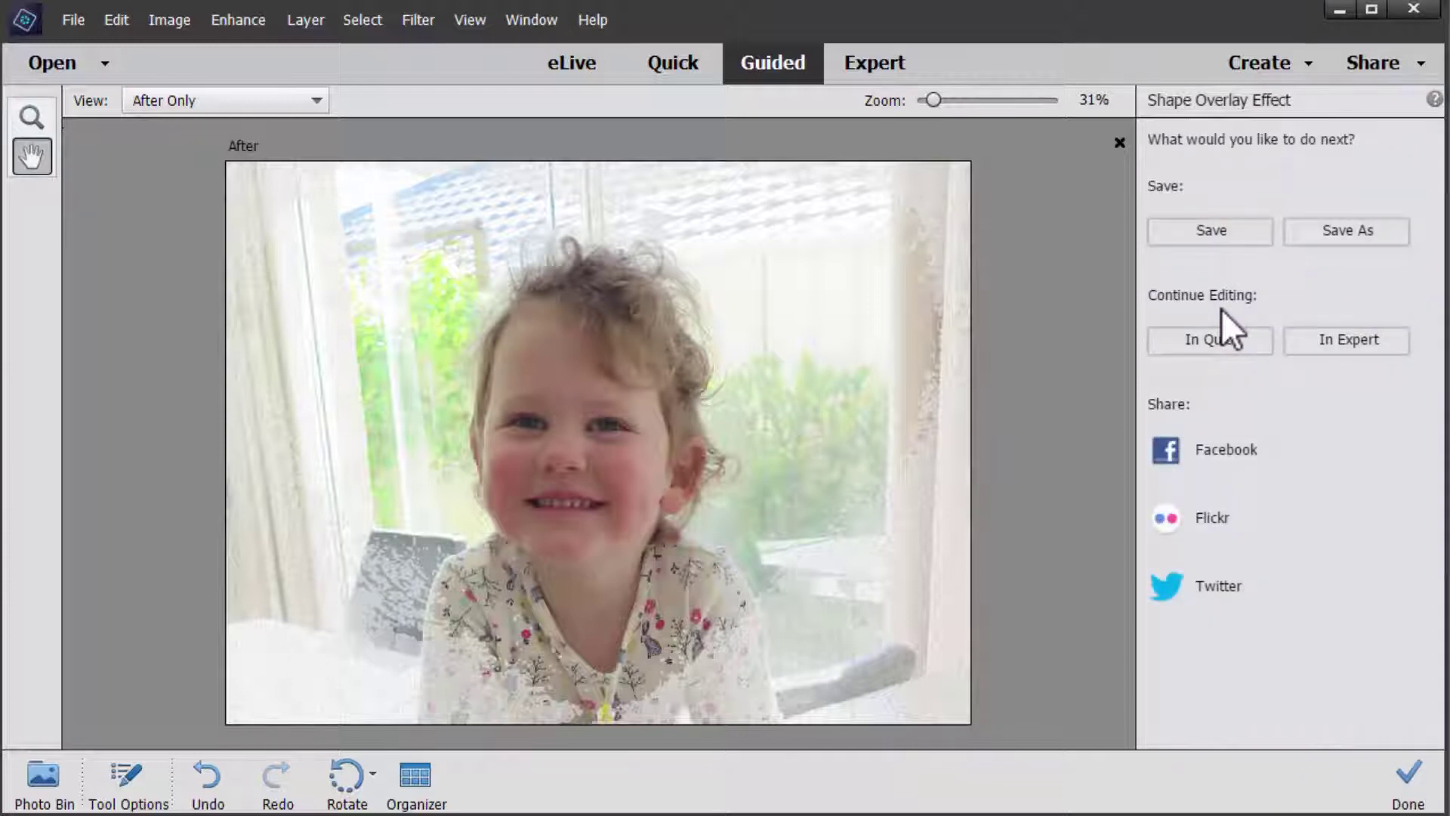
click(1358, 221)
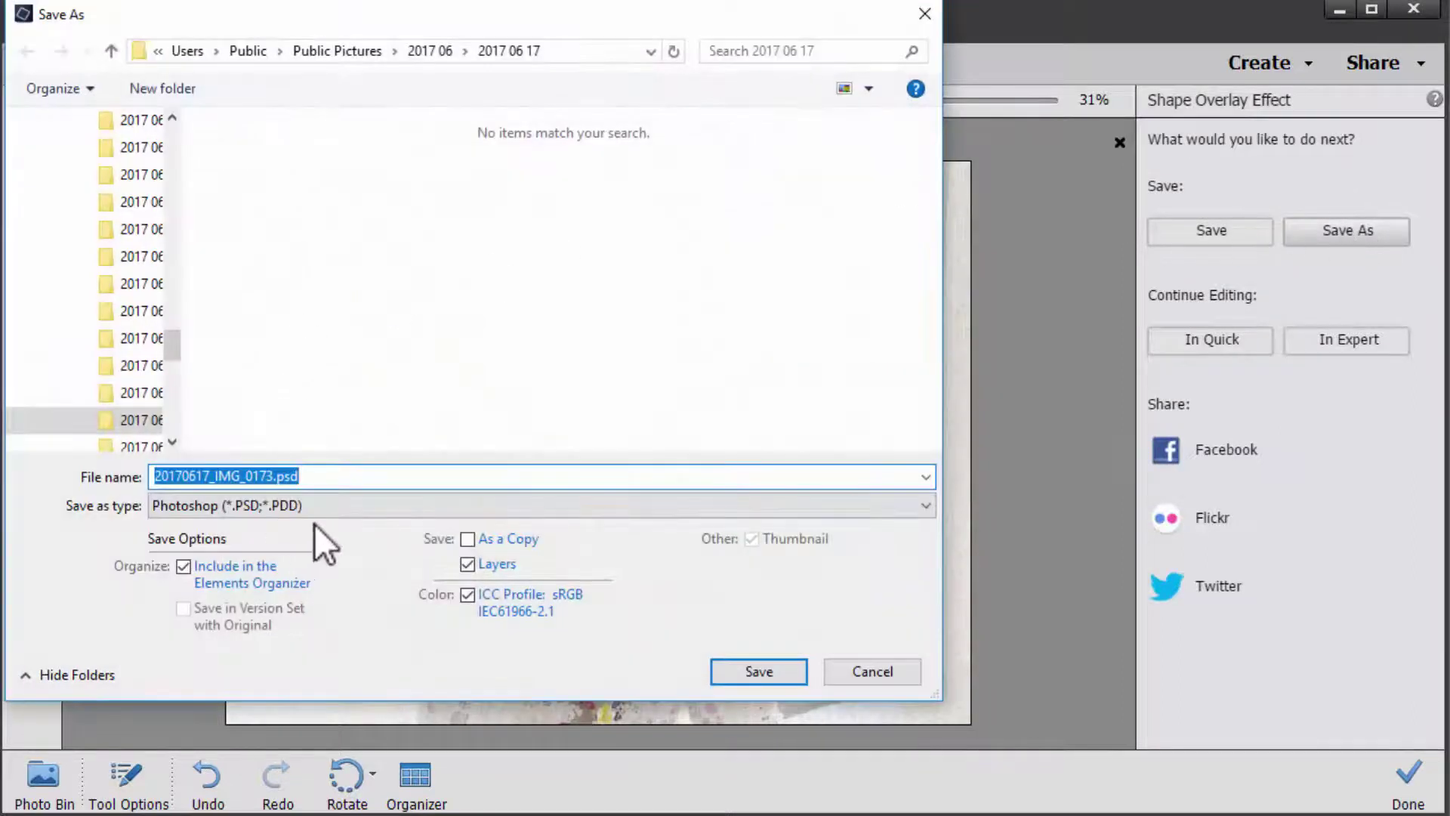
click(778, 674)
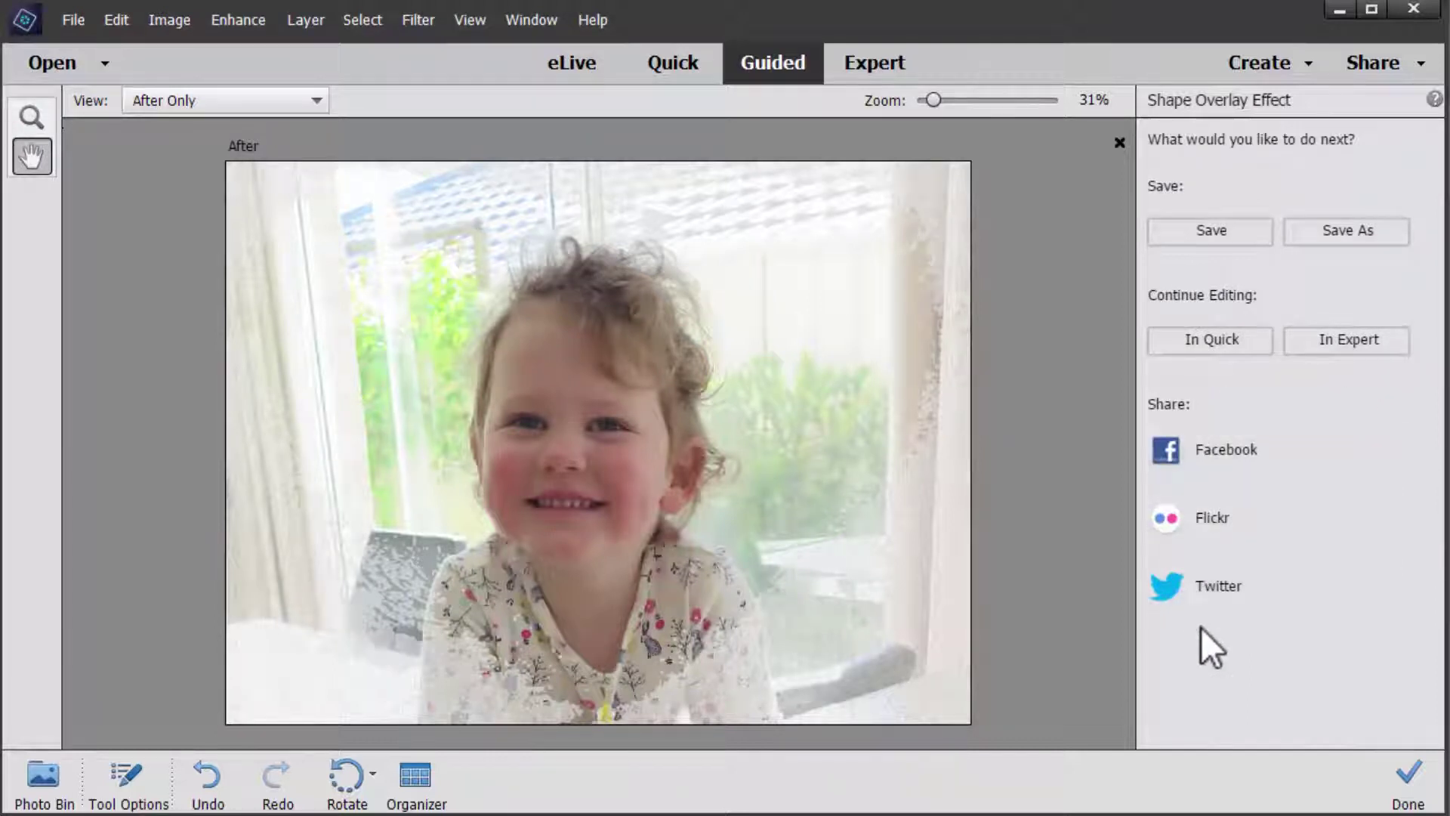
- Continue editing in Expert mode, display the layers, and check the upper overlay layers by toggling their visibility
click(1363, 341)
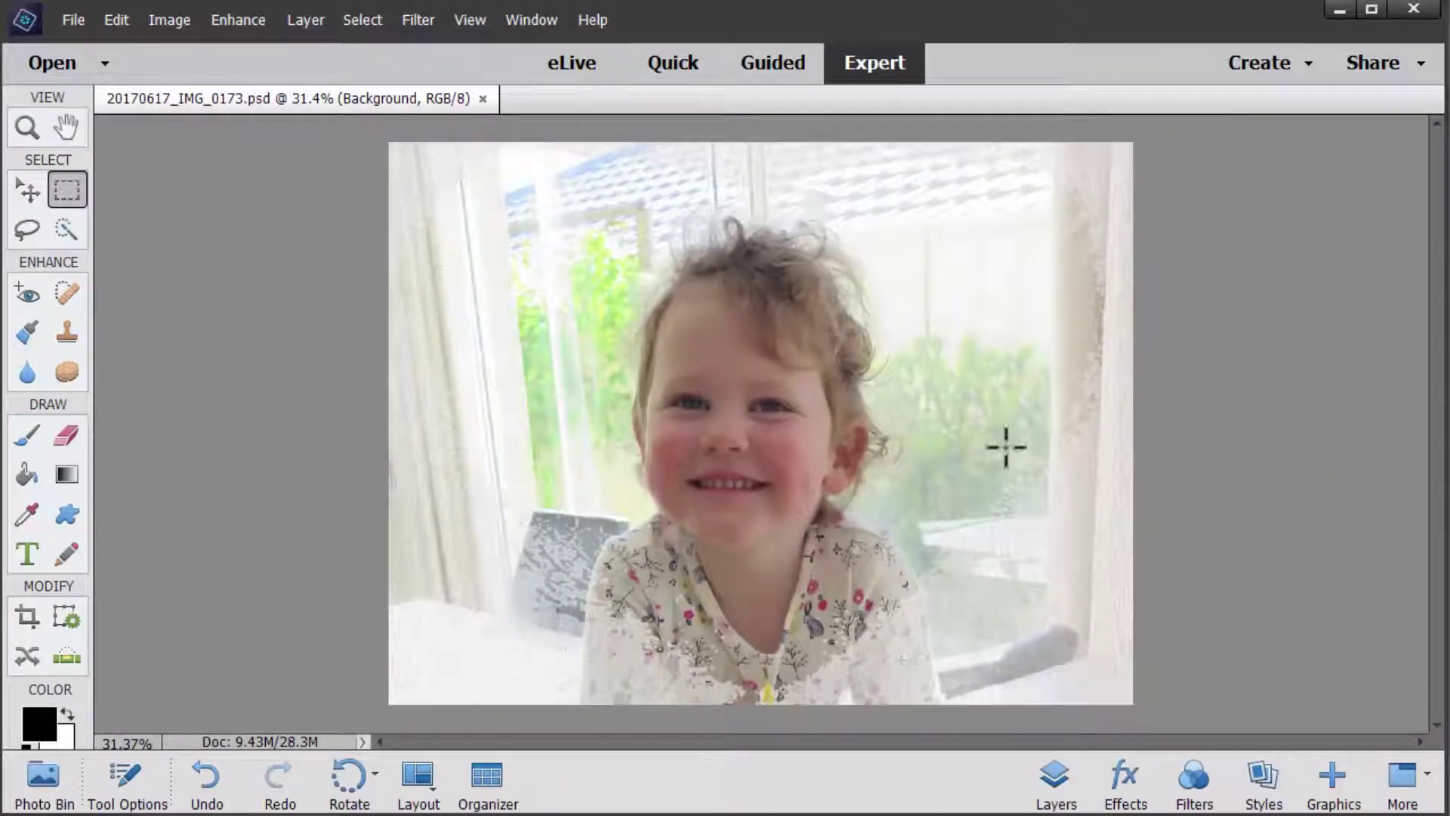
click(1056, 782)
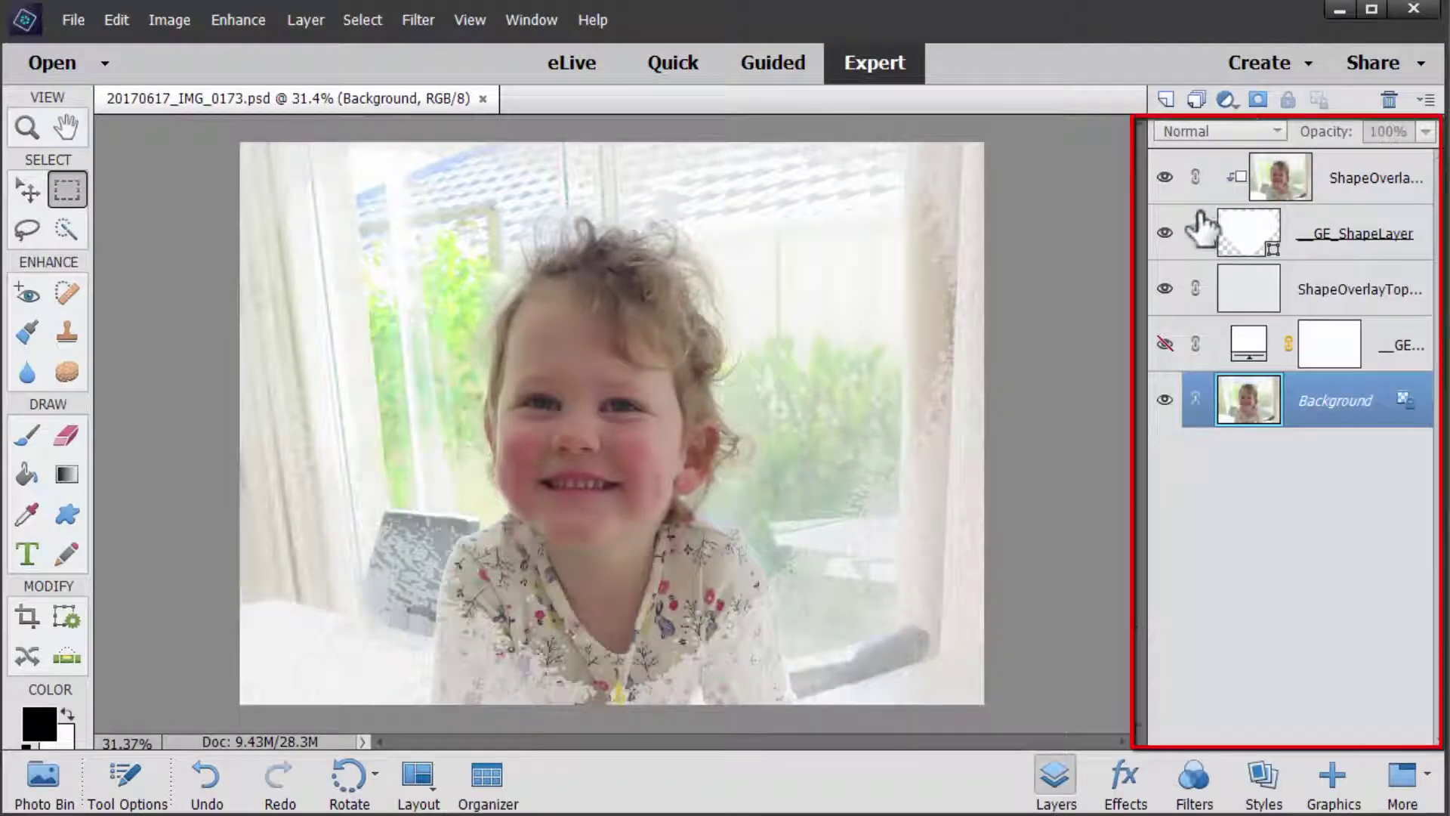
click(1165, 178)
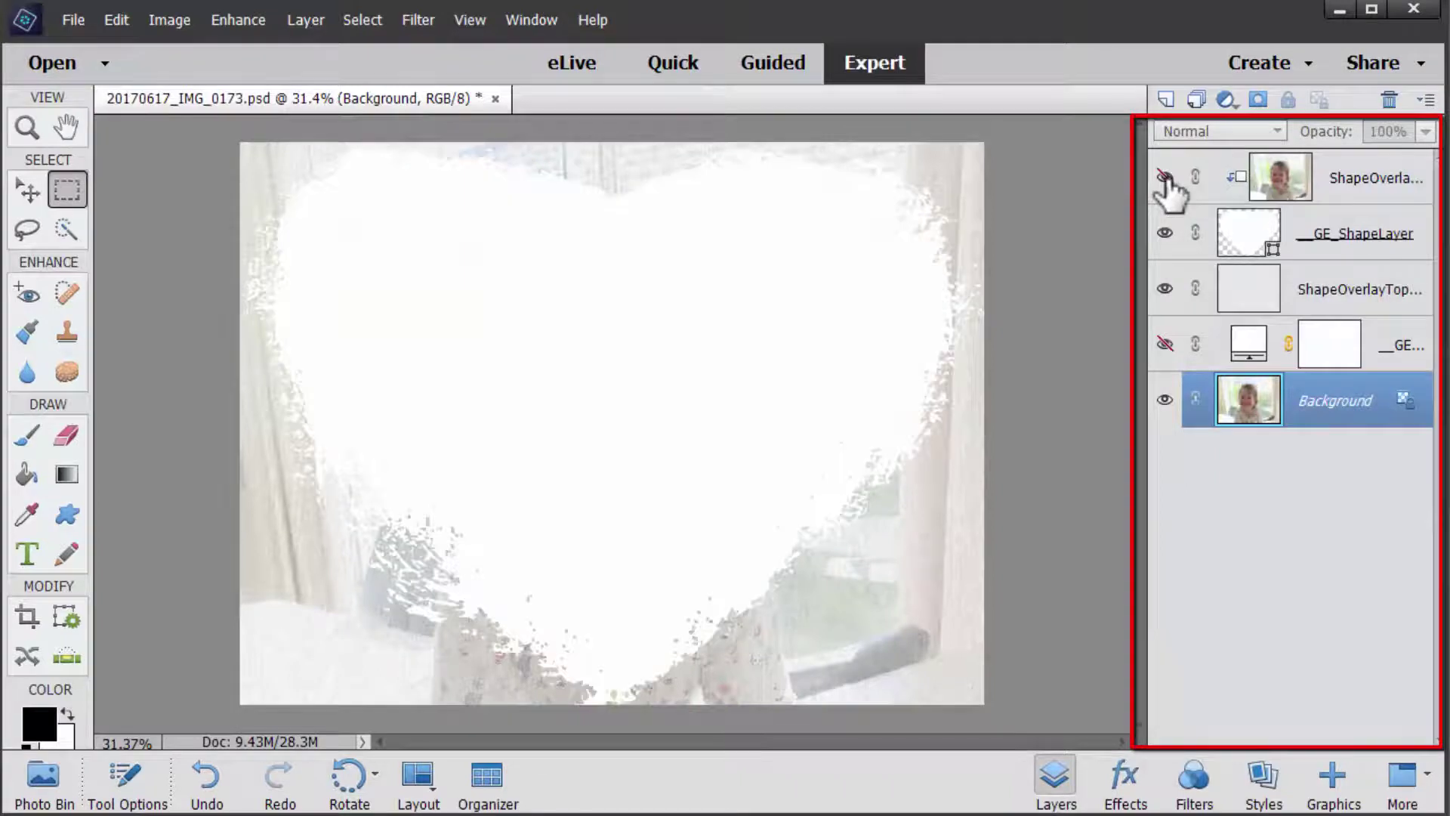
click(1165, 178)
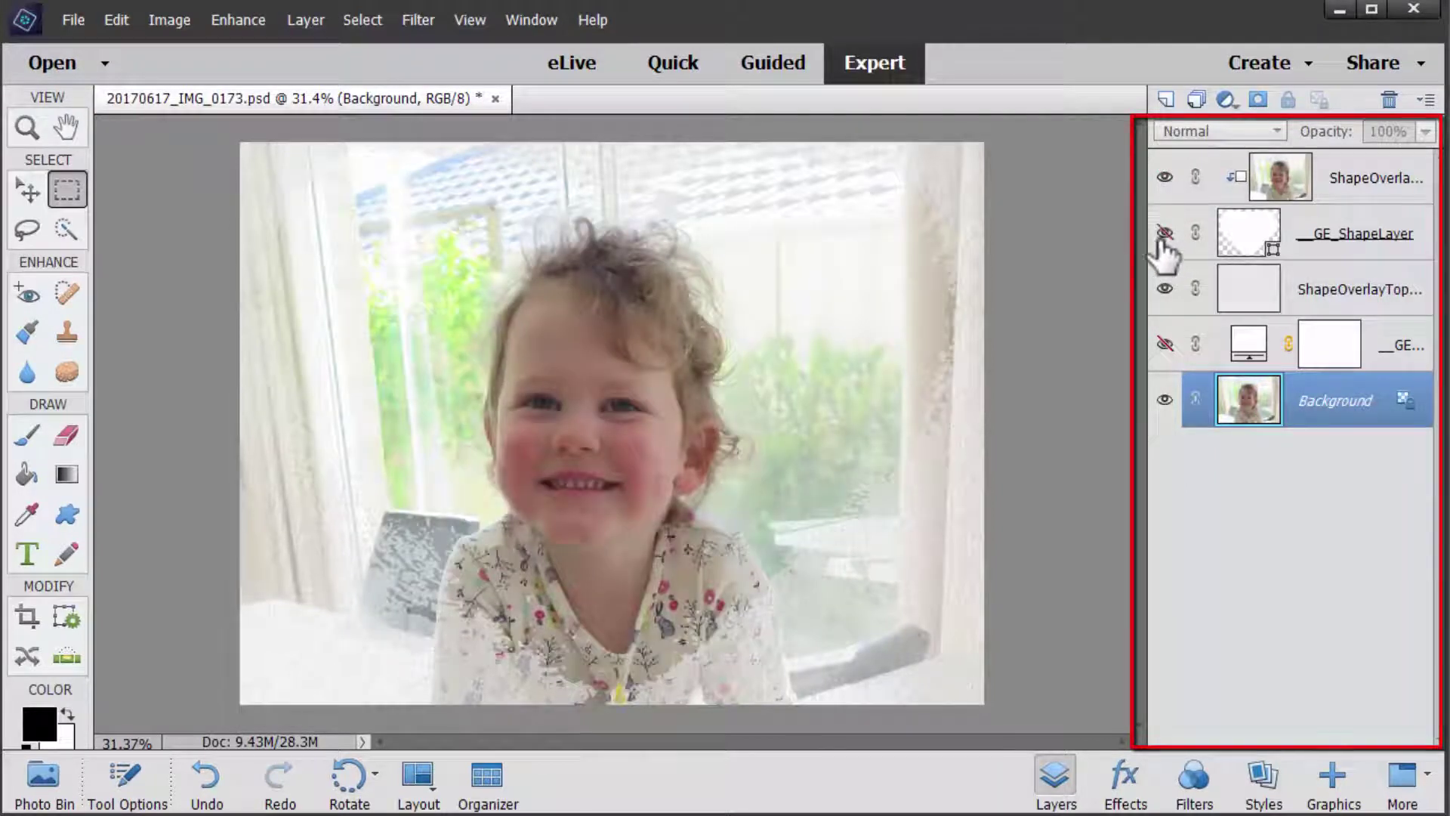
click(1165, 233)
click(1165, 290)
- Raise the opacity of the ShapeOverlayTopLayer copy layer to strengthen the texture around the heart
click(1269, 306)
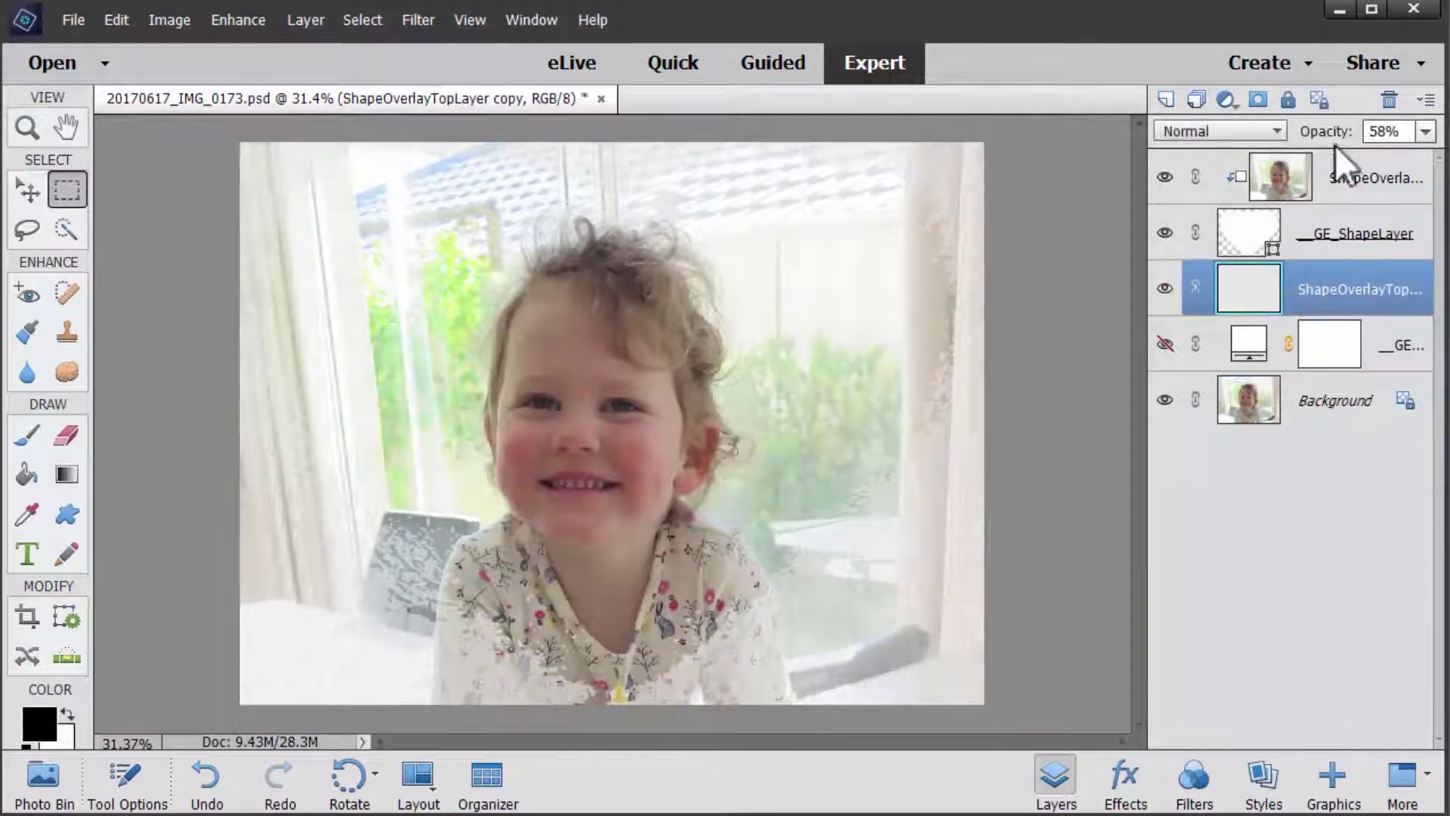
drag(1328, 136, 1363, 143)
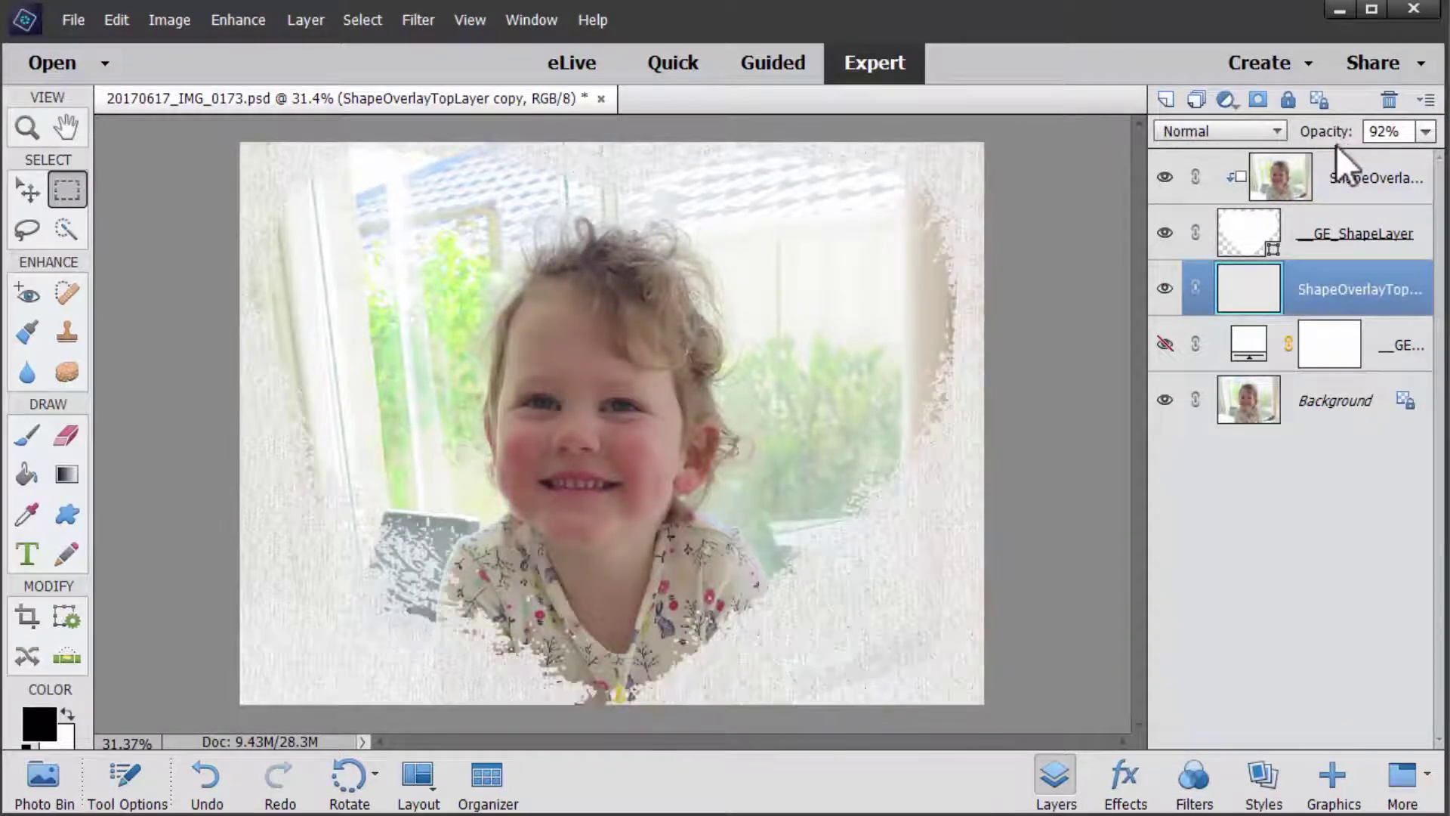
drag(1317, 136, 1298, 159)
- Toggle the visibility of the __GE_Overlay layer to compare its effect, leaving it hidden, and save the photo
click(1208, 349)
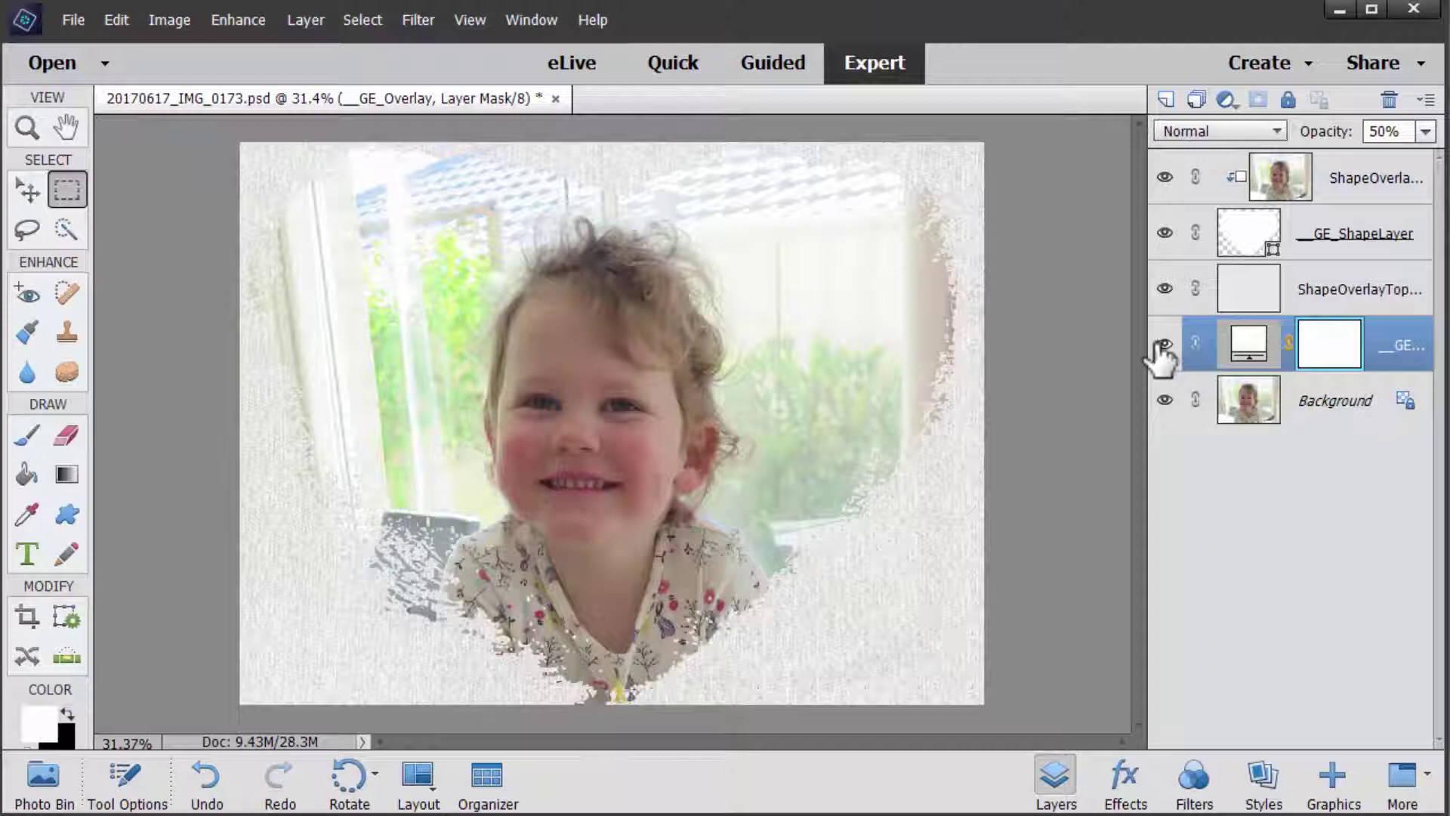
click(1164, 345)
click(1164, 346)
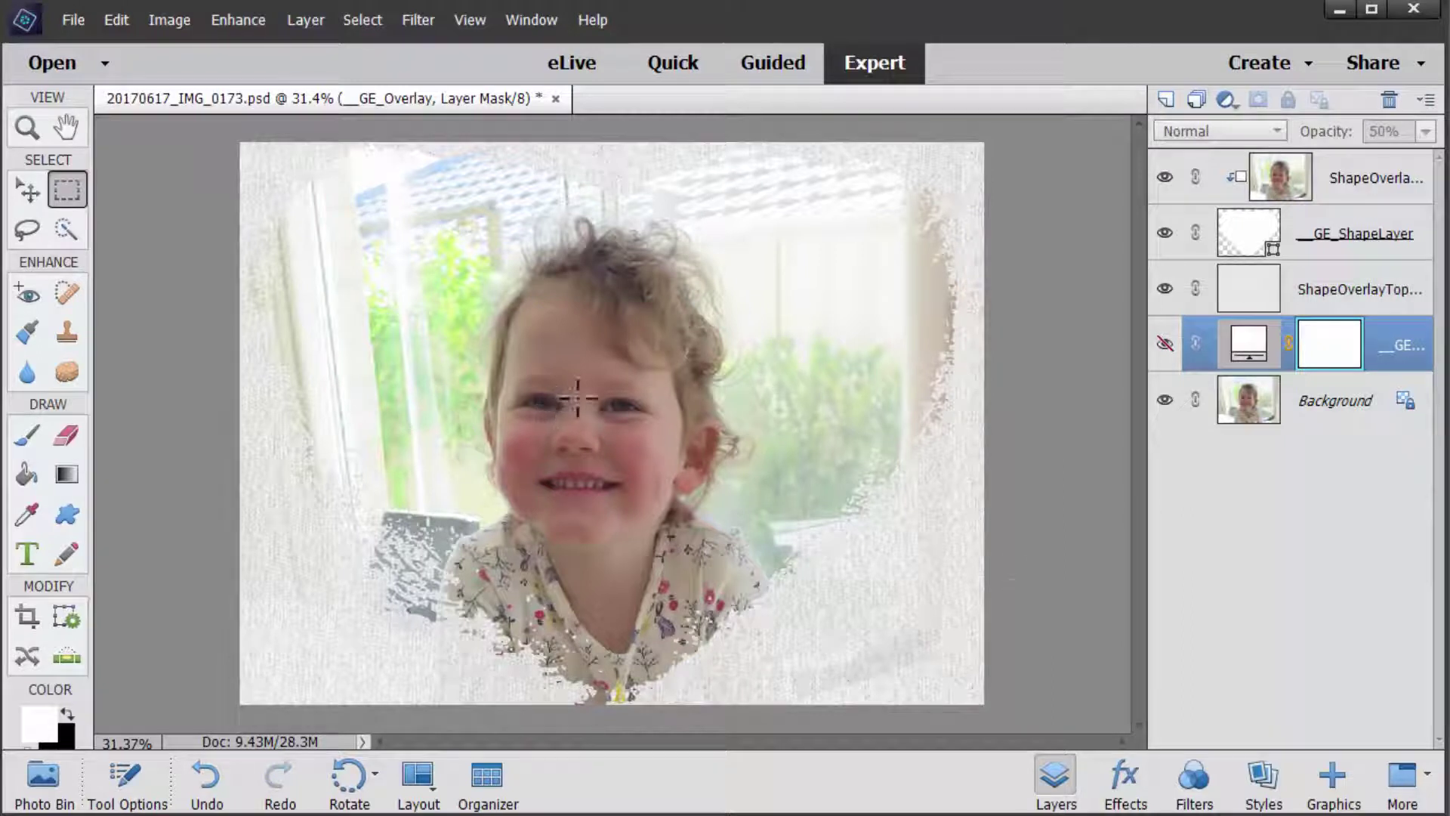
key(ctrl+s)
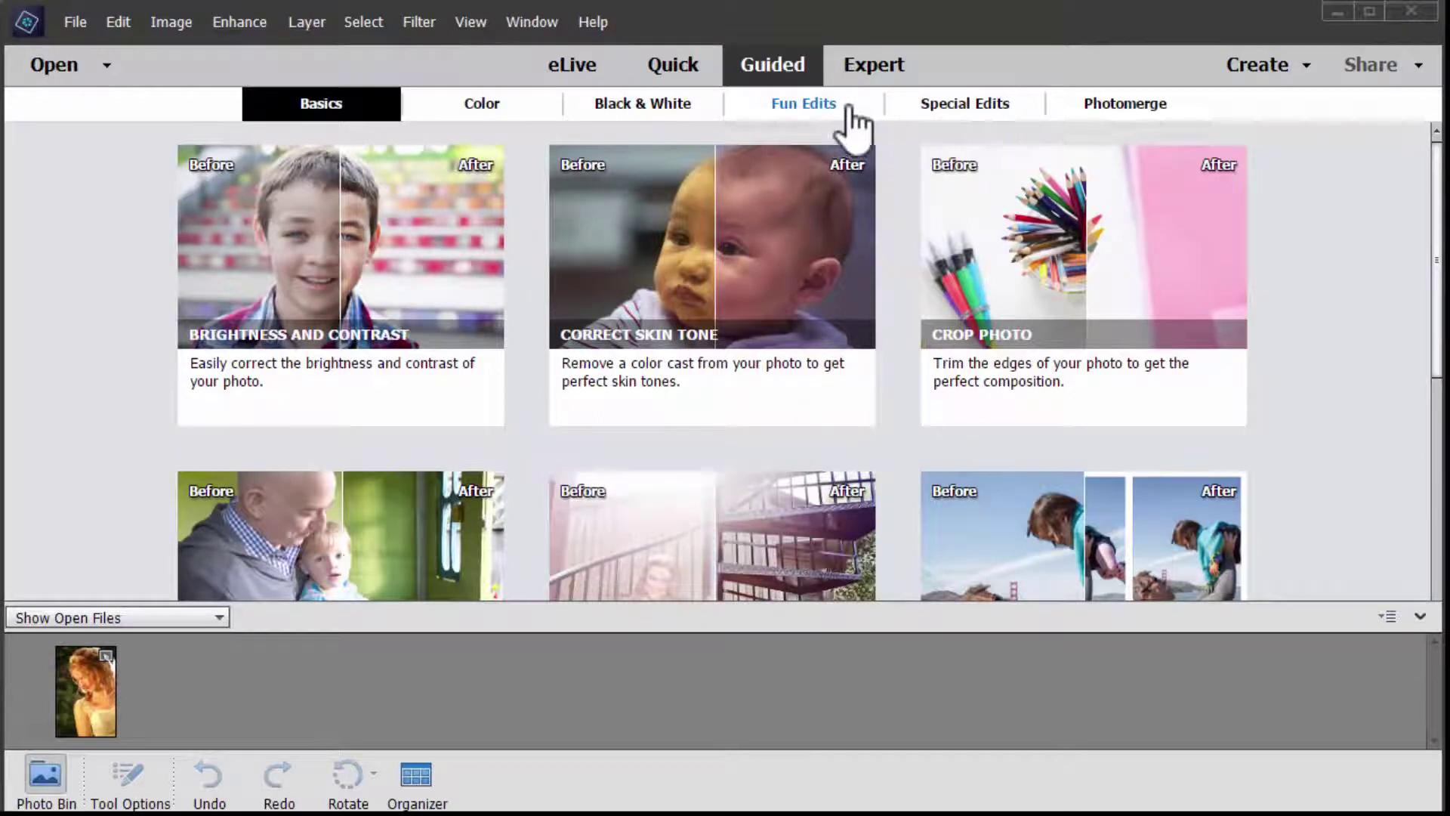
- Open the Watercolor Effect guided edit from the Special Edits for the bride photo
click(961, 110)
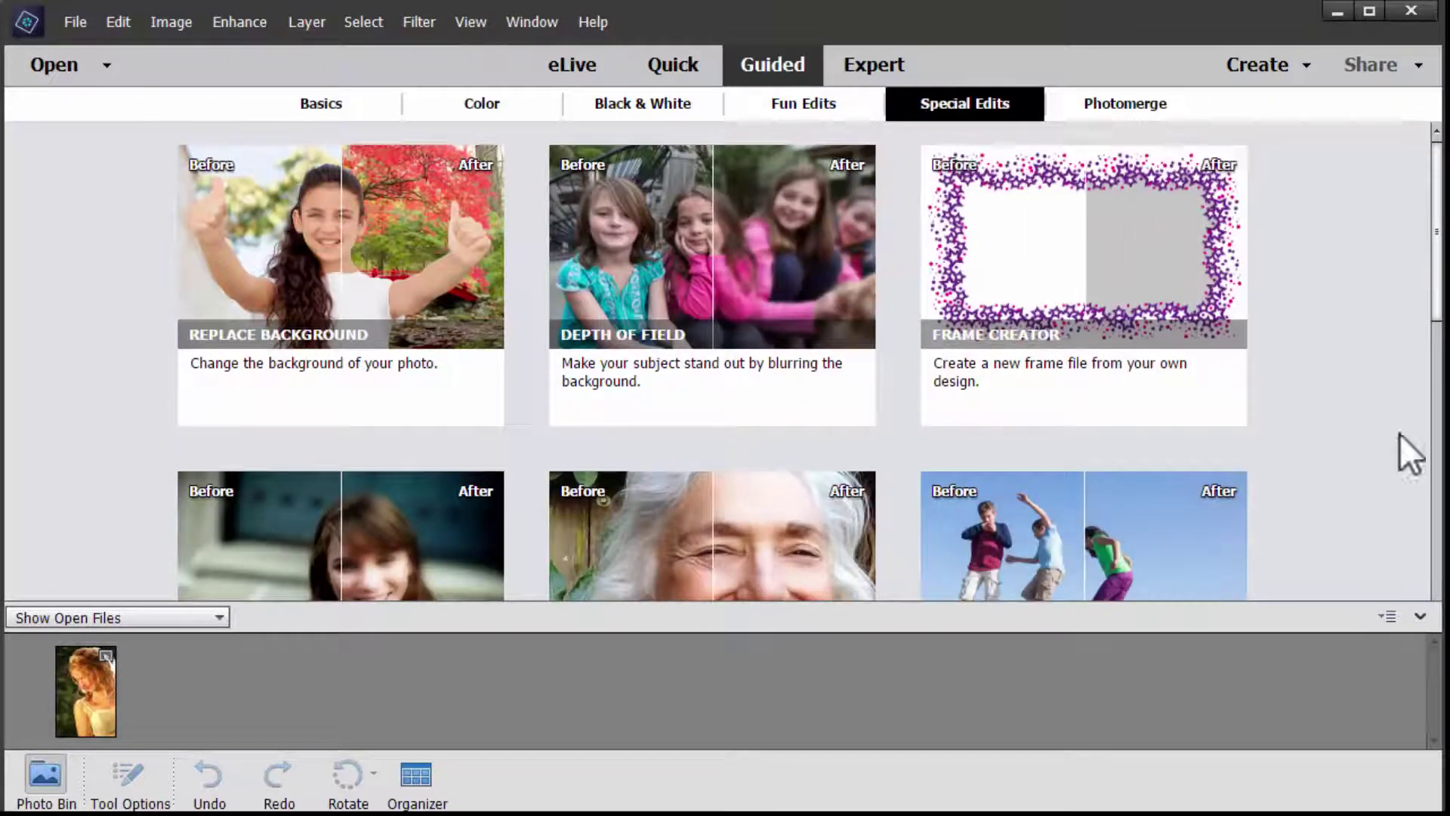
scroll(1402, 446, down, 8)
scroll(1409, 517, down, 4)
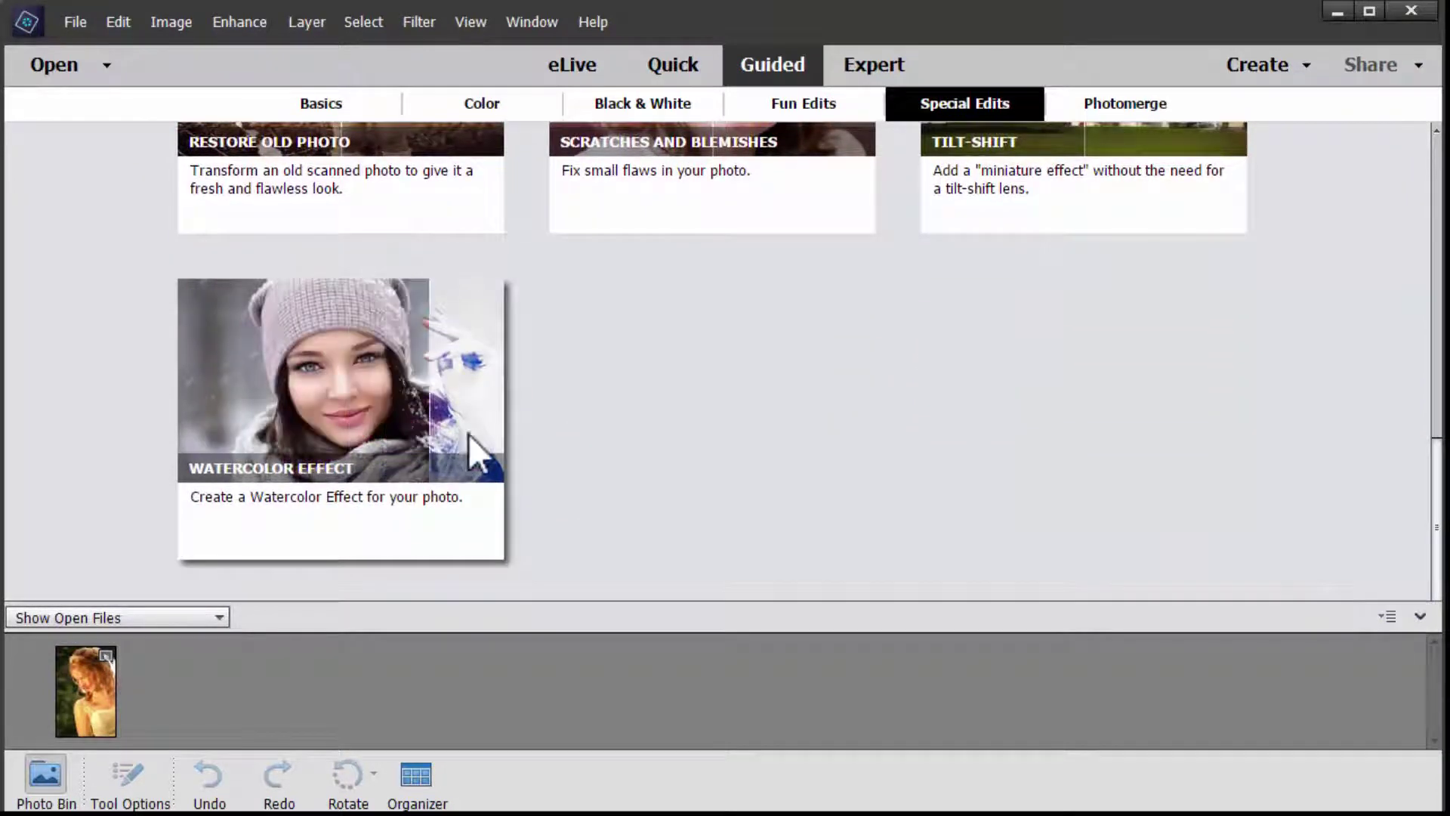
click(279, 432)
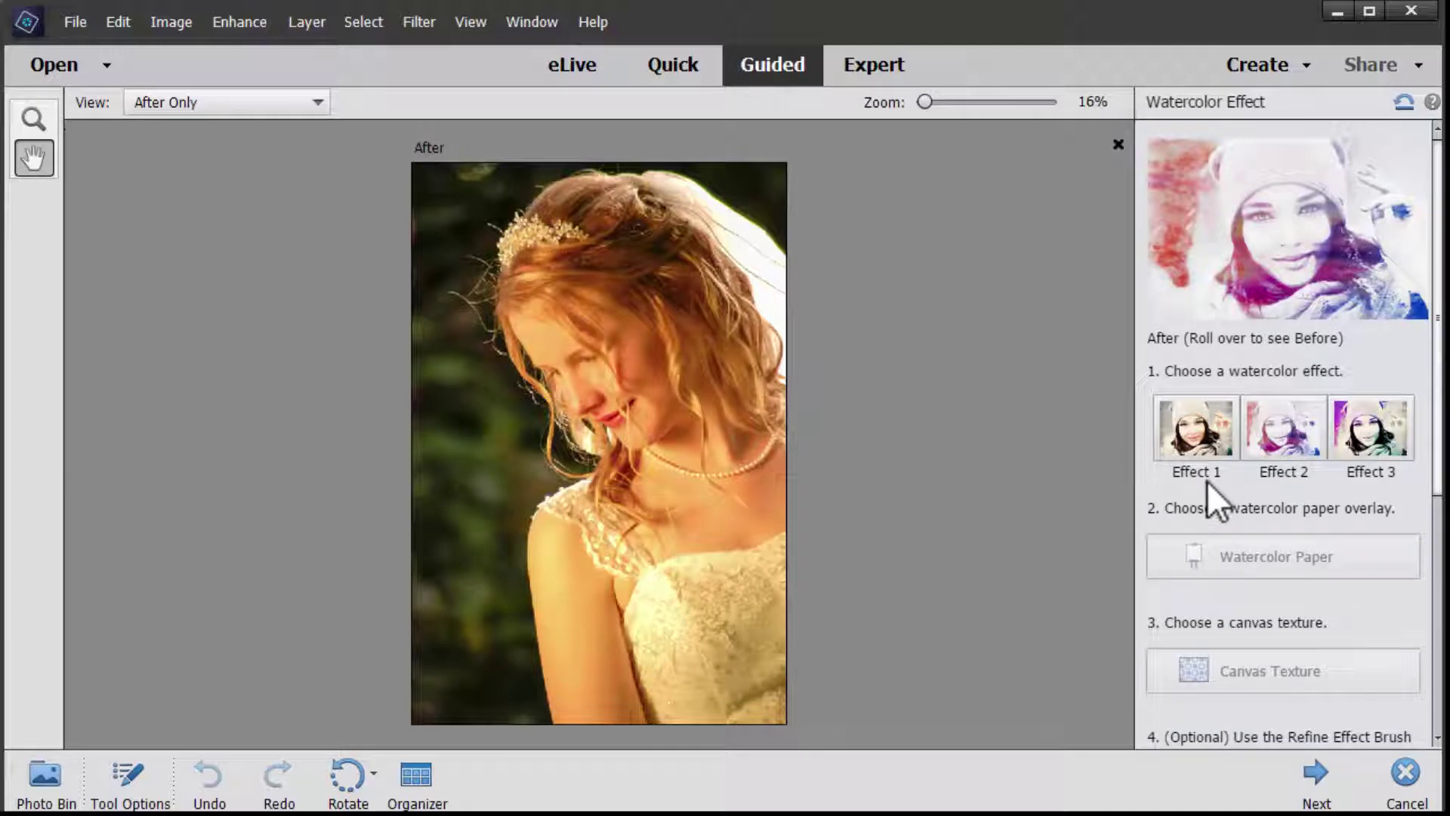
- Try the three watercolor effects on the bride photo, resetting the guided edit between attempts
click(1195, 436)
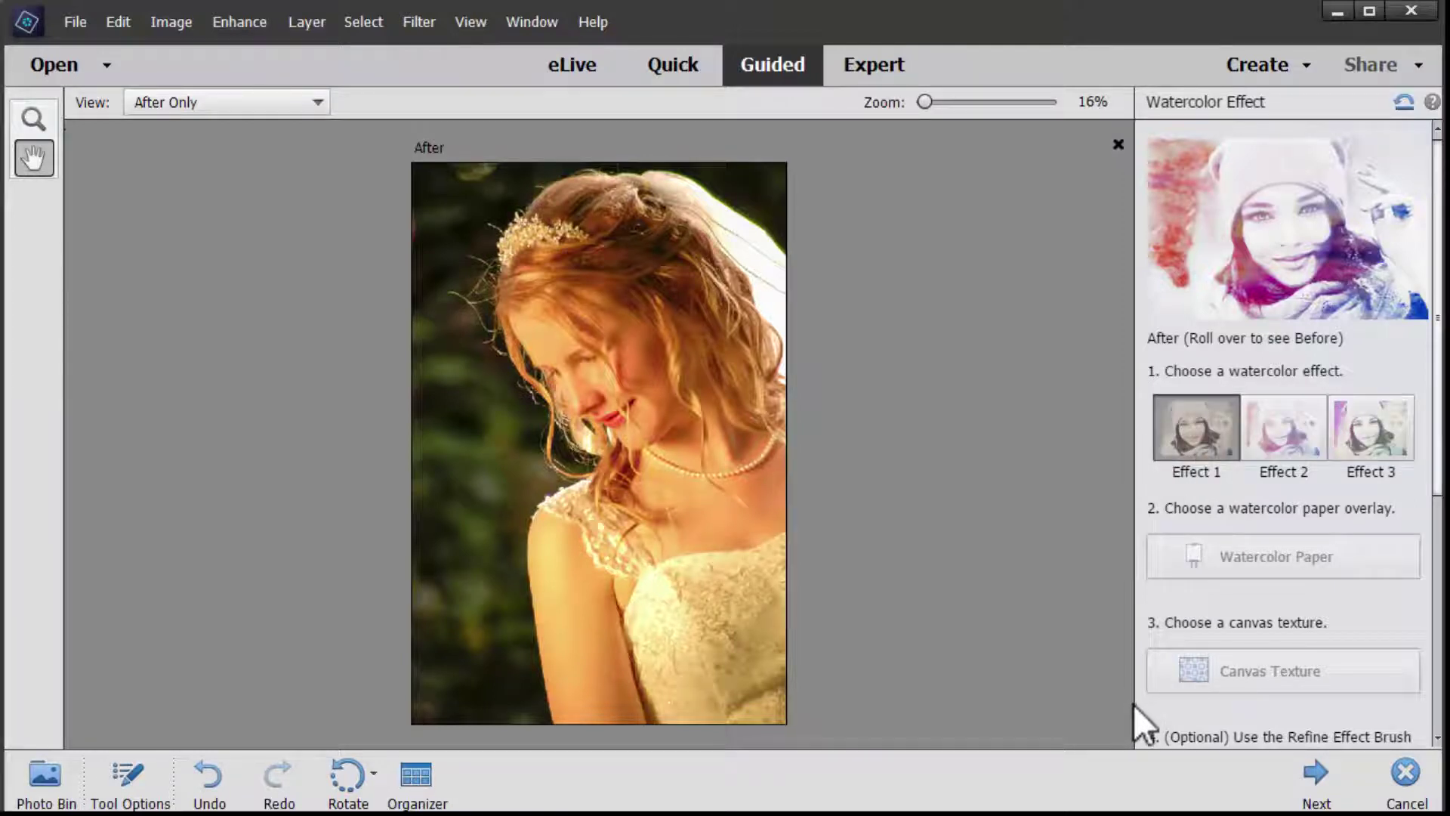
click(1288, 431)
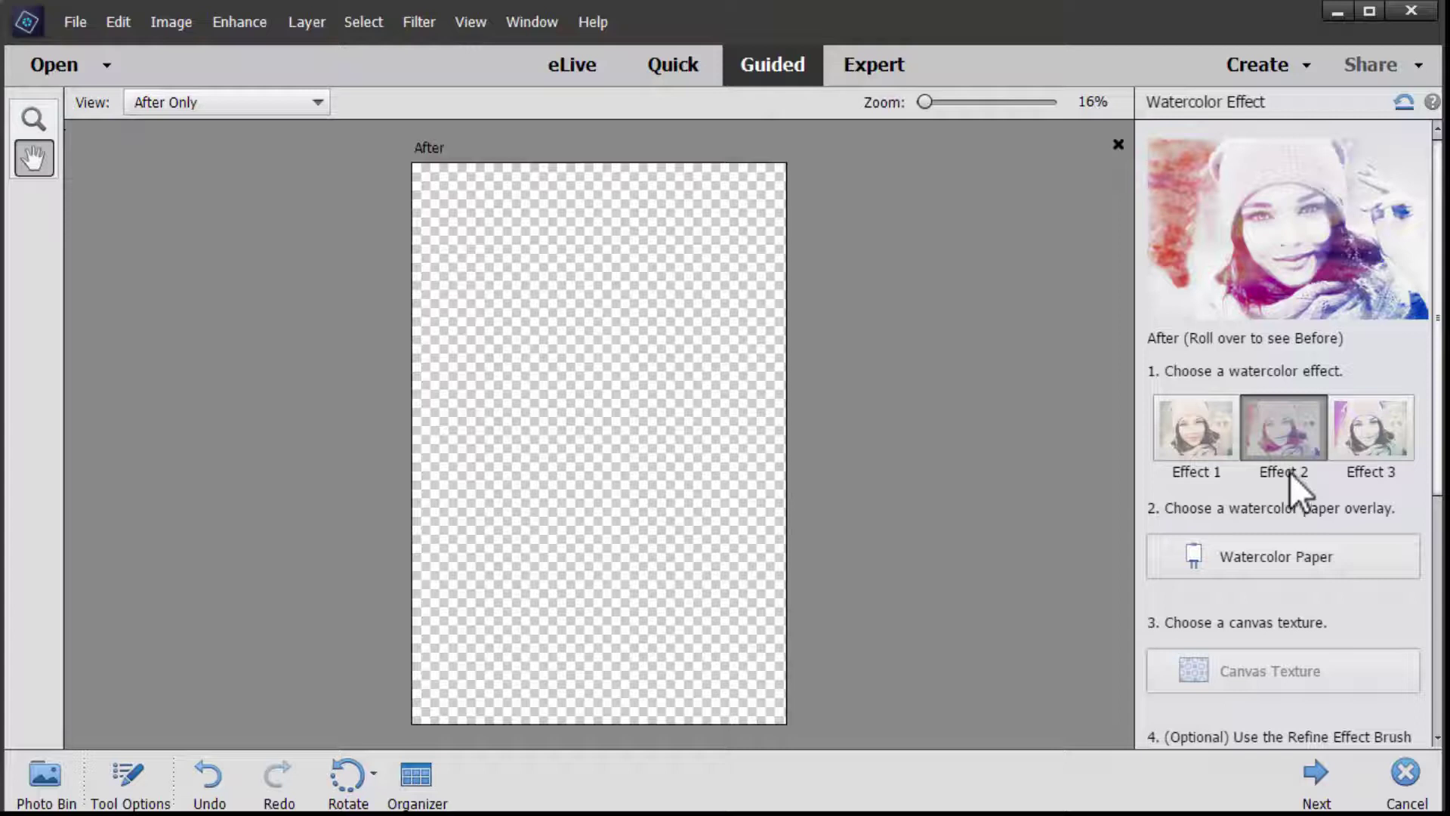
click(1284, 430)
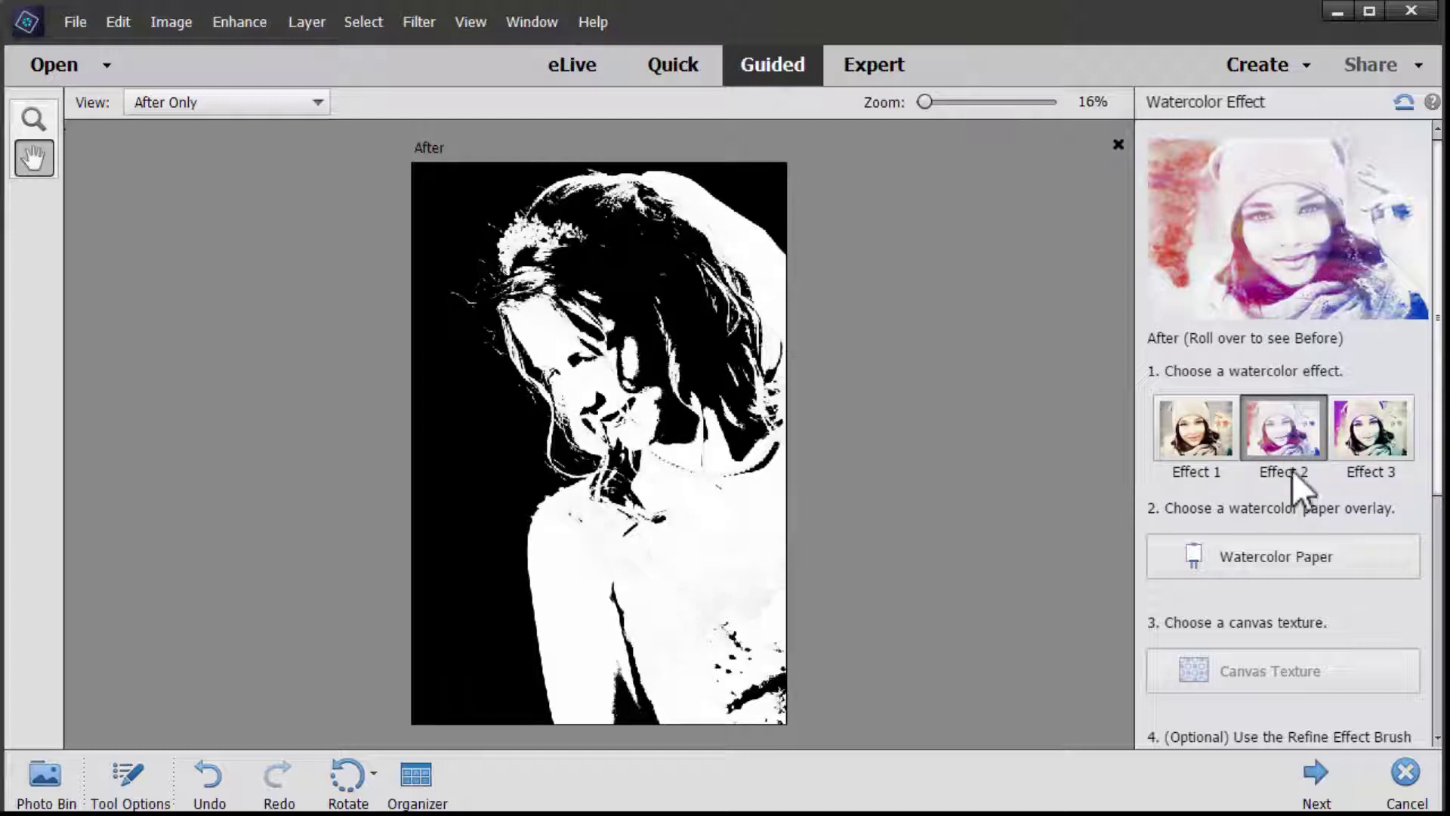
click(1404, 102)
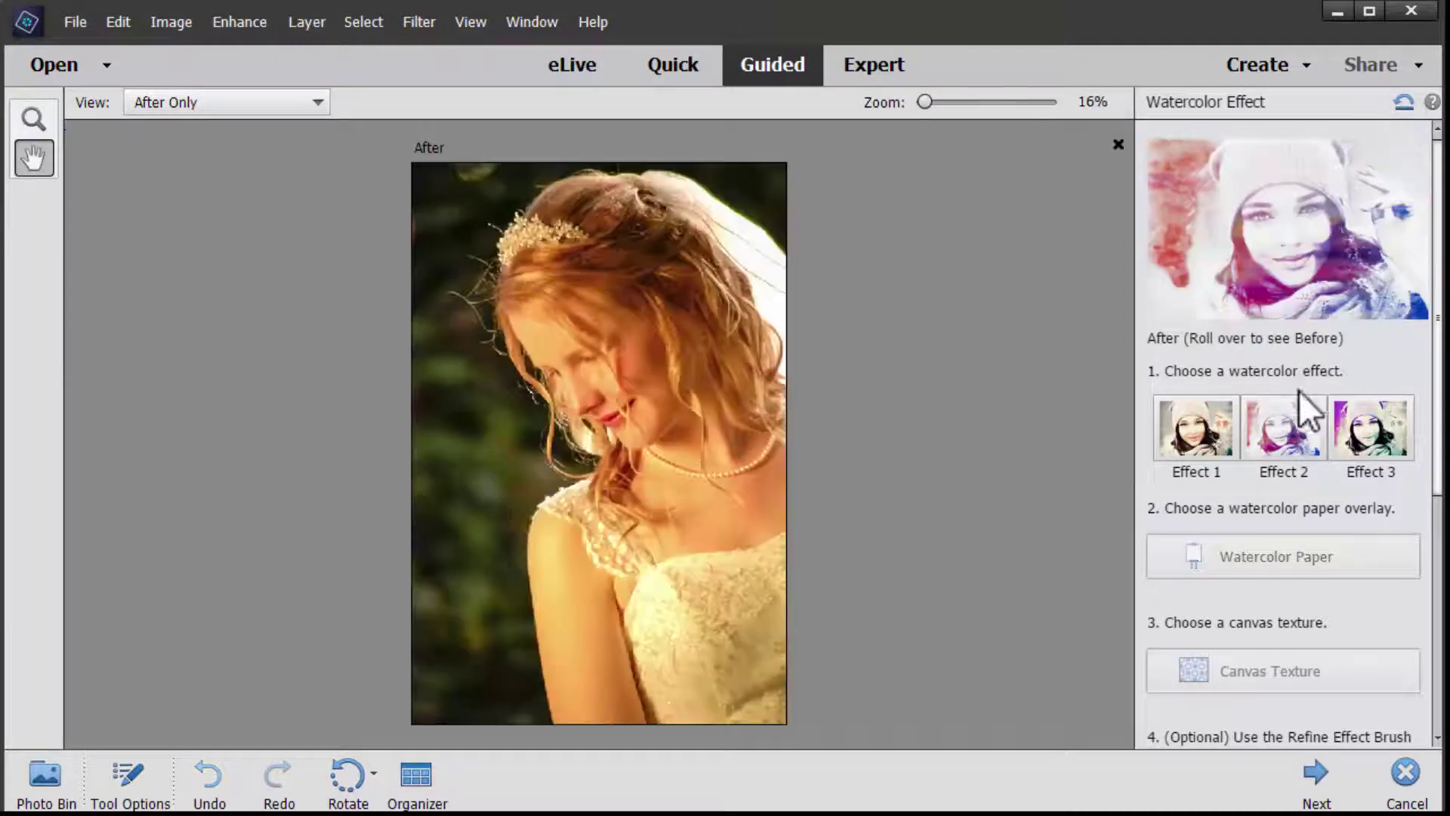
click(1285, 429)
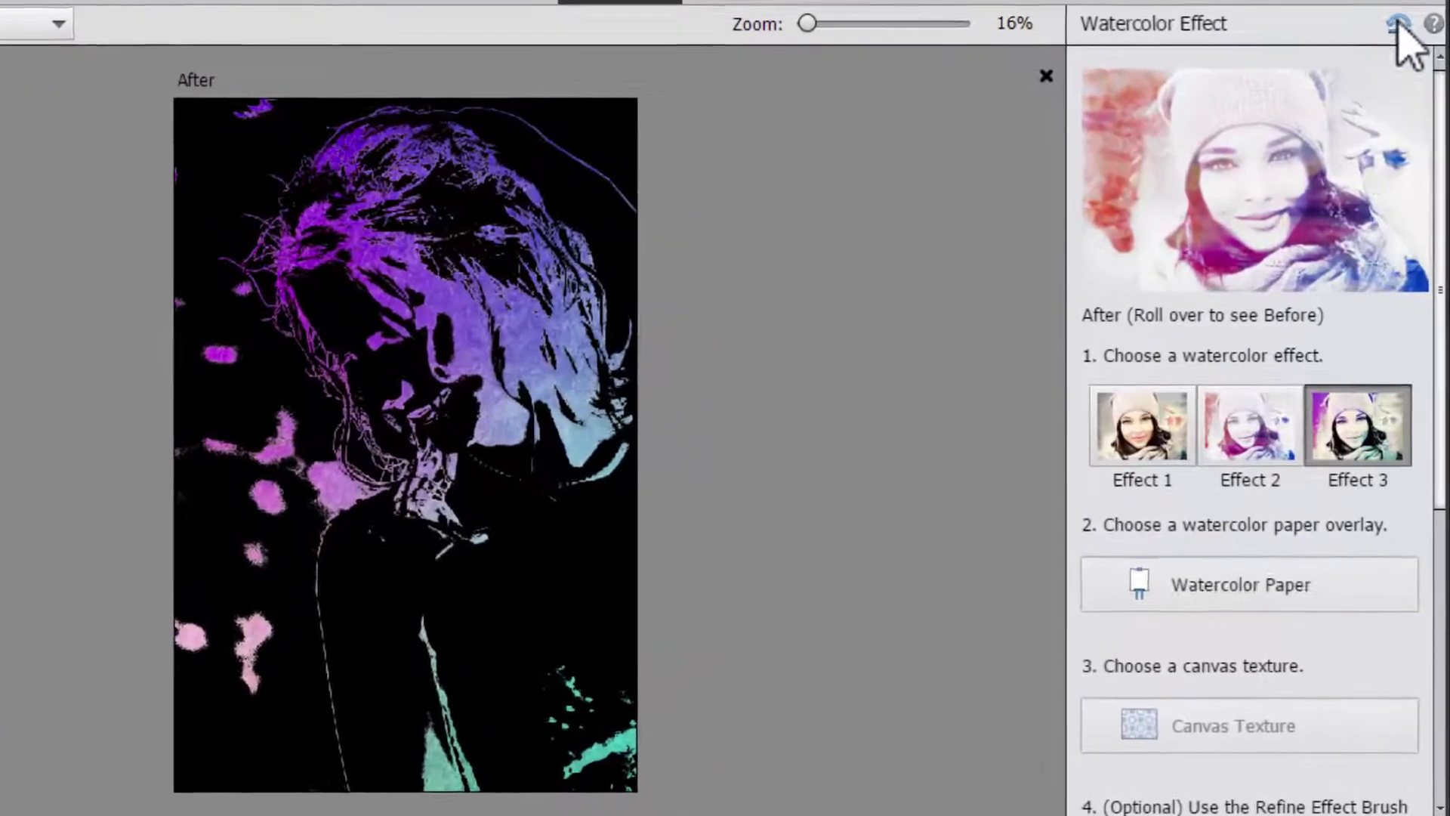
click(1404, 102)
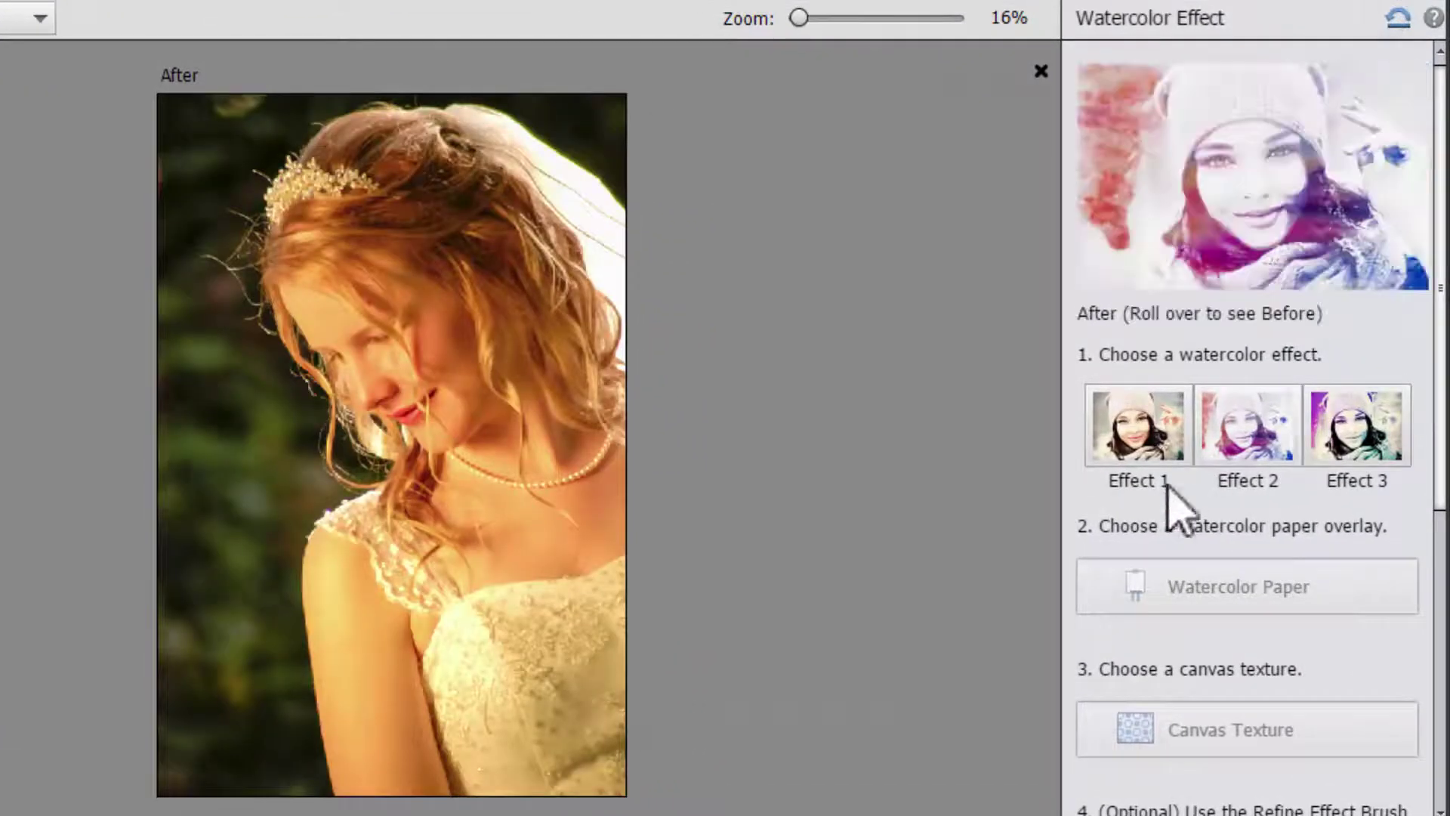
- Apply watercolor Effect 1 and, comparing the paper overlays, choose the teal-and-gold watercolor paper at about two-thirds opacity
click(1087, 462)
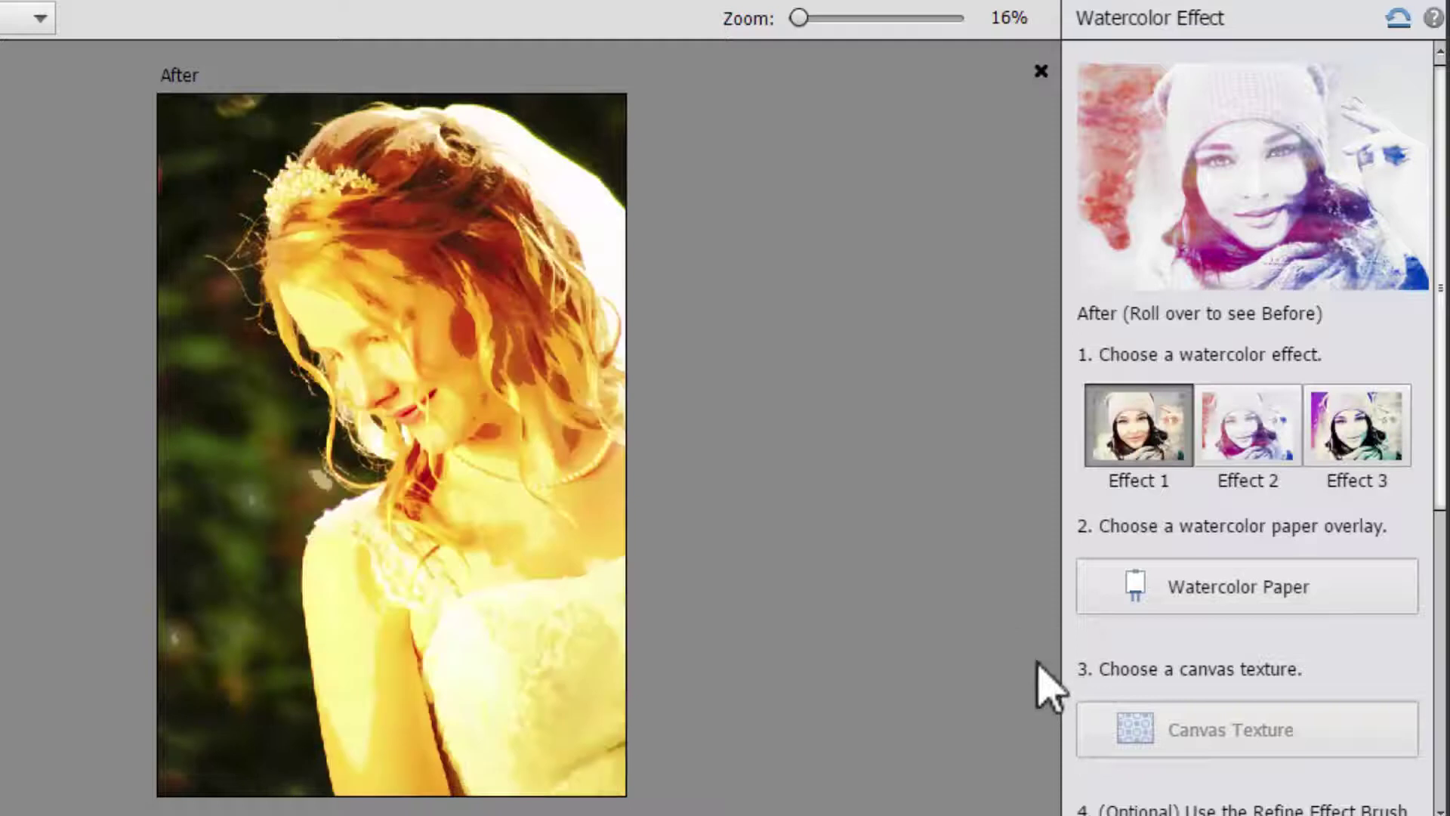
drag(1438, 477, 1437, 637)
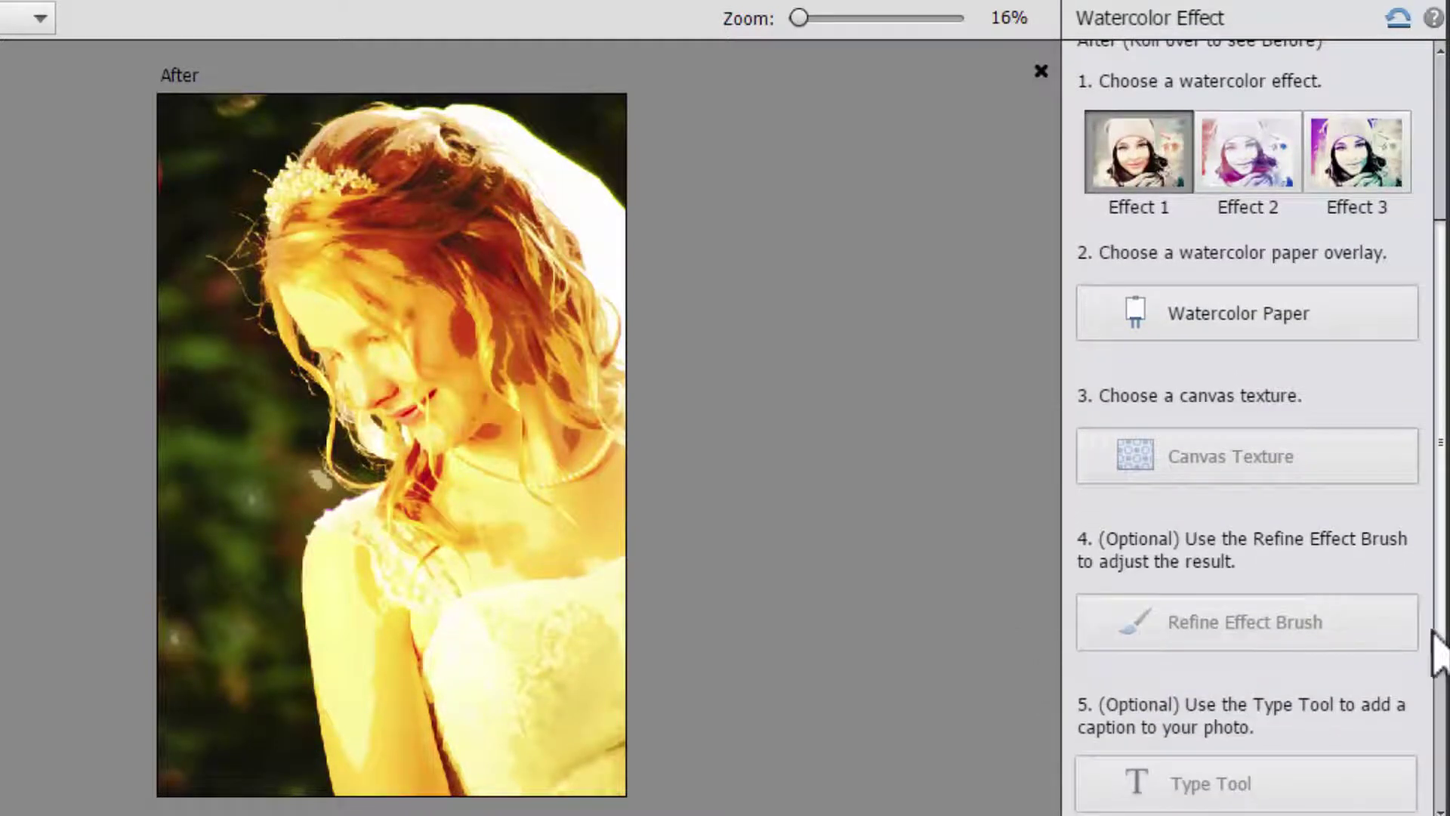
click(1288, 336)
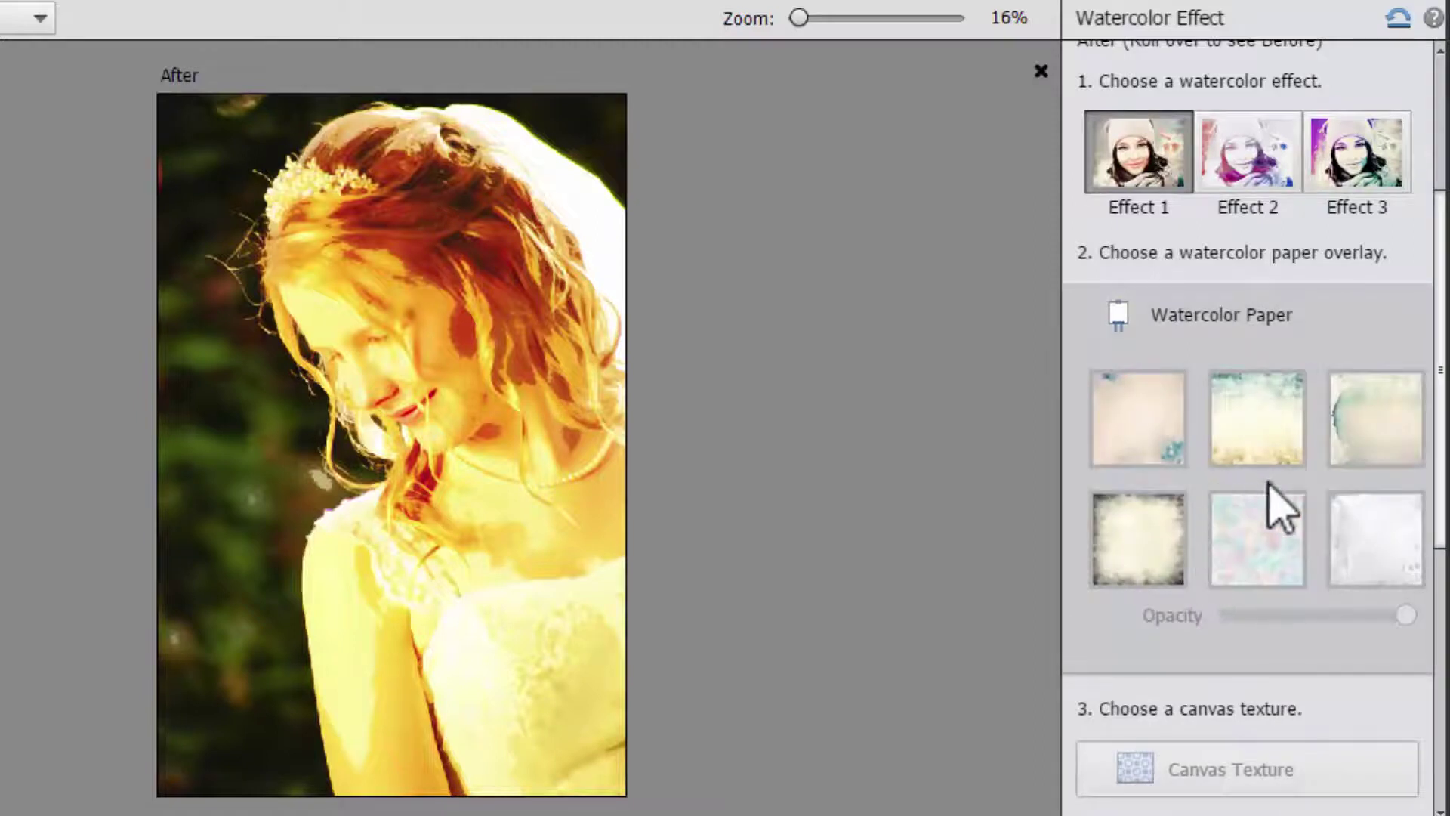
click(1258, 578)
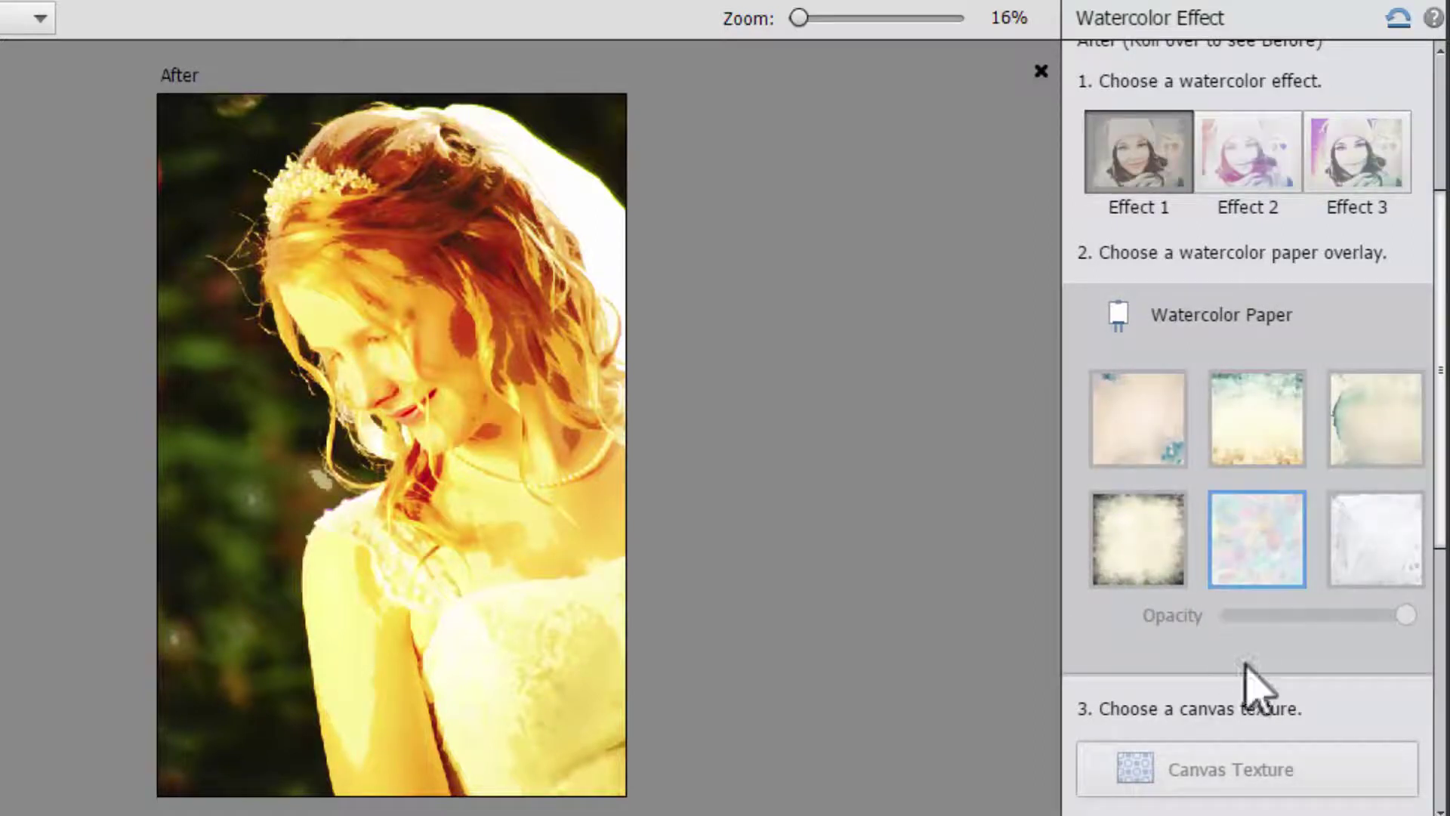
click(1174, 453)
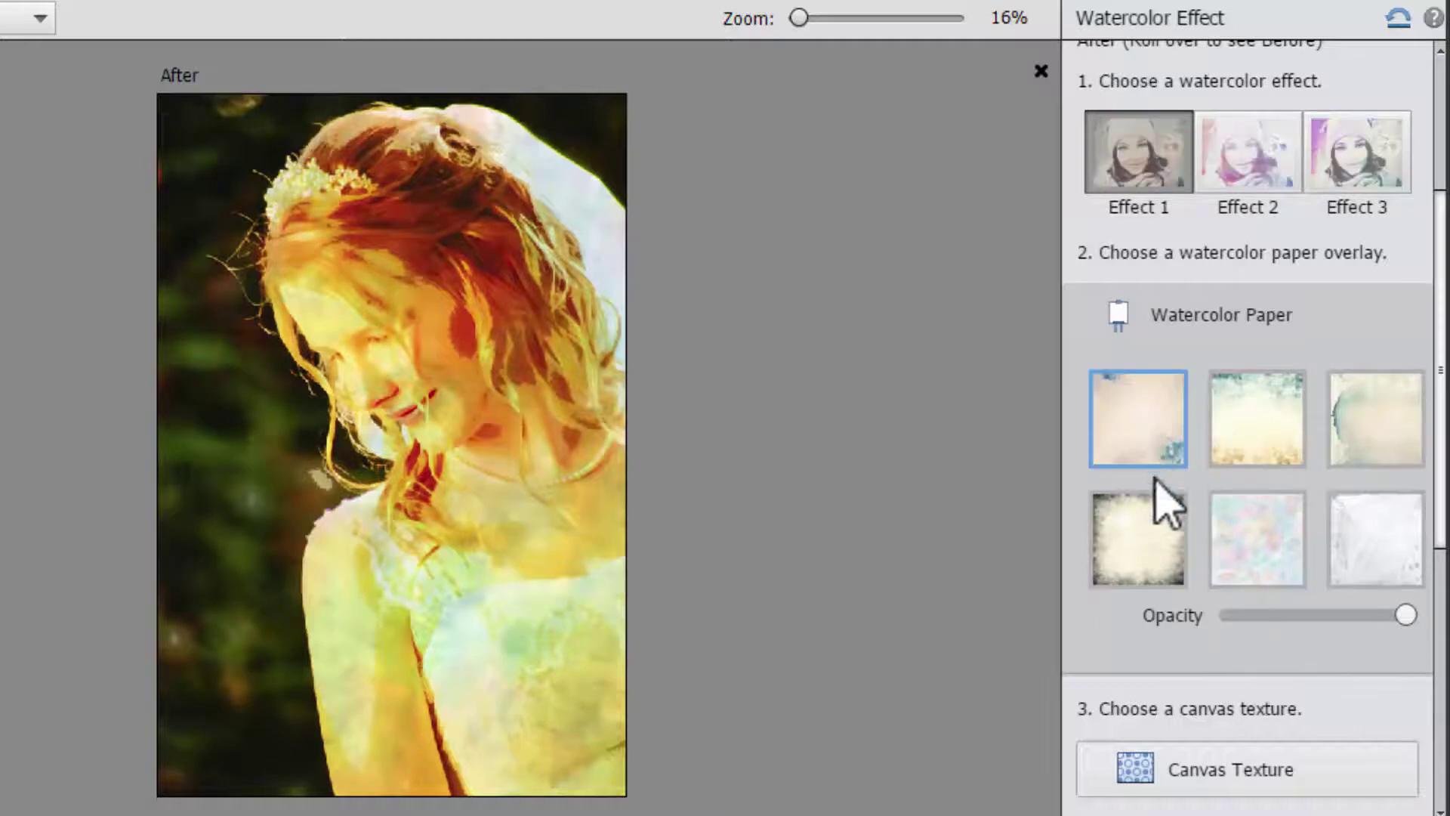
click(1156, 552)
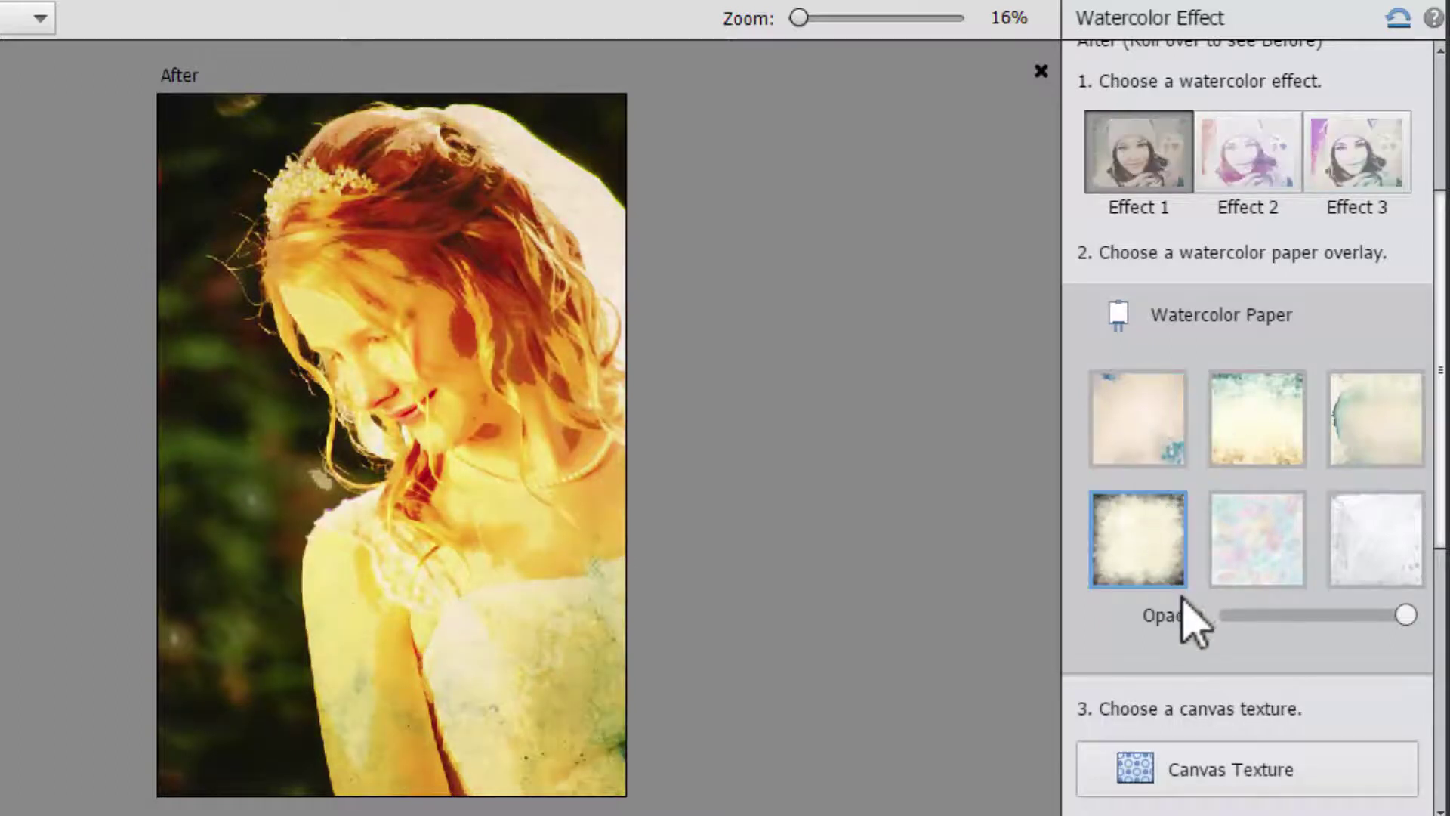
click(1373, 531)
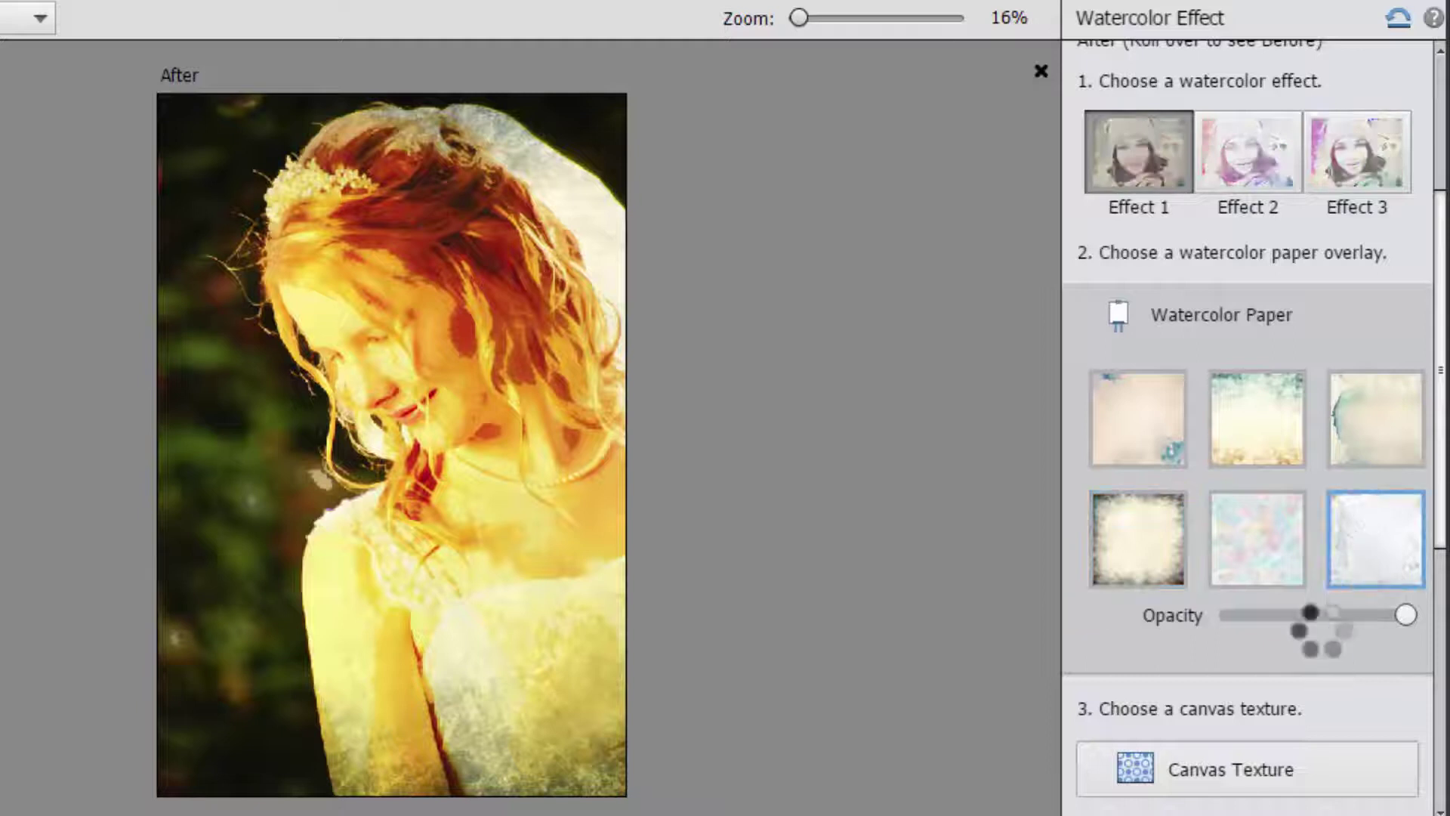
click(1406, 455)
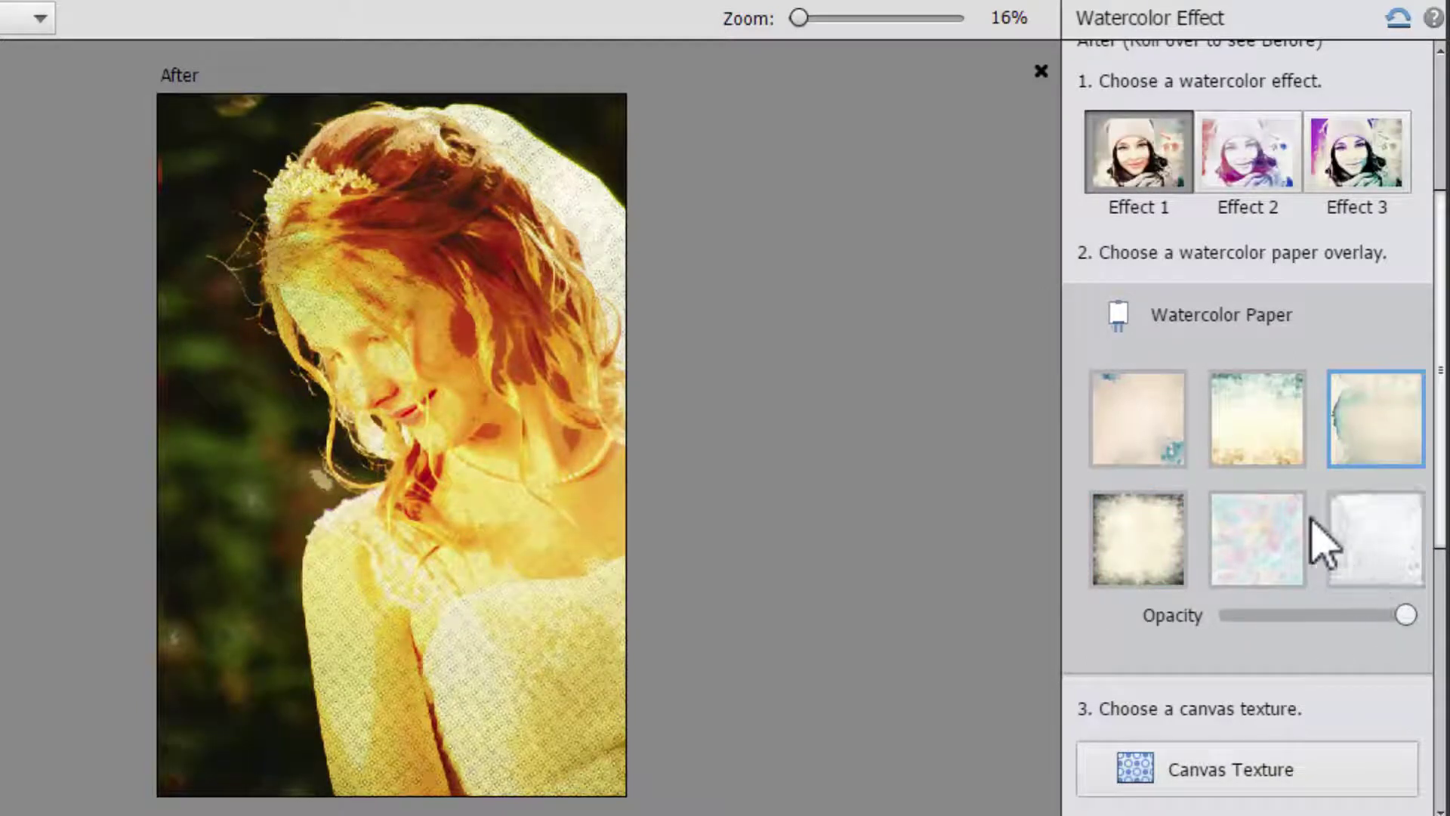
click(1285, 447)
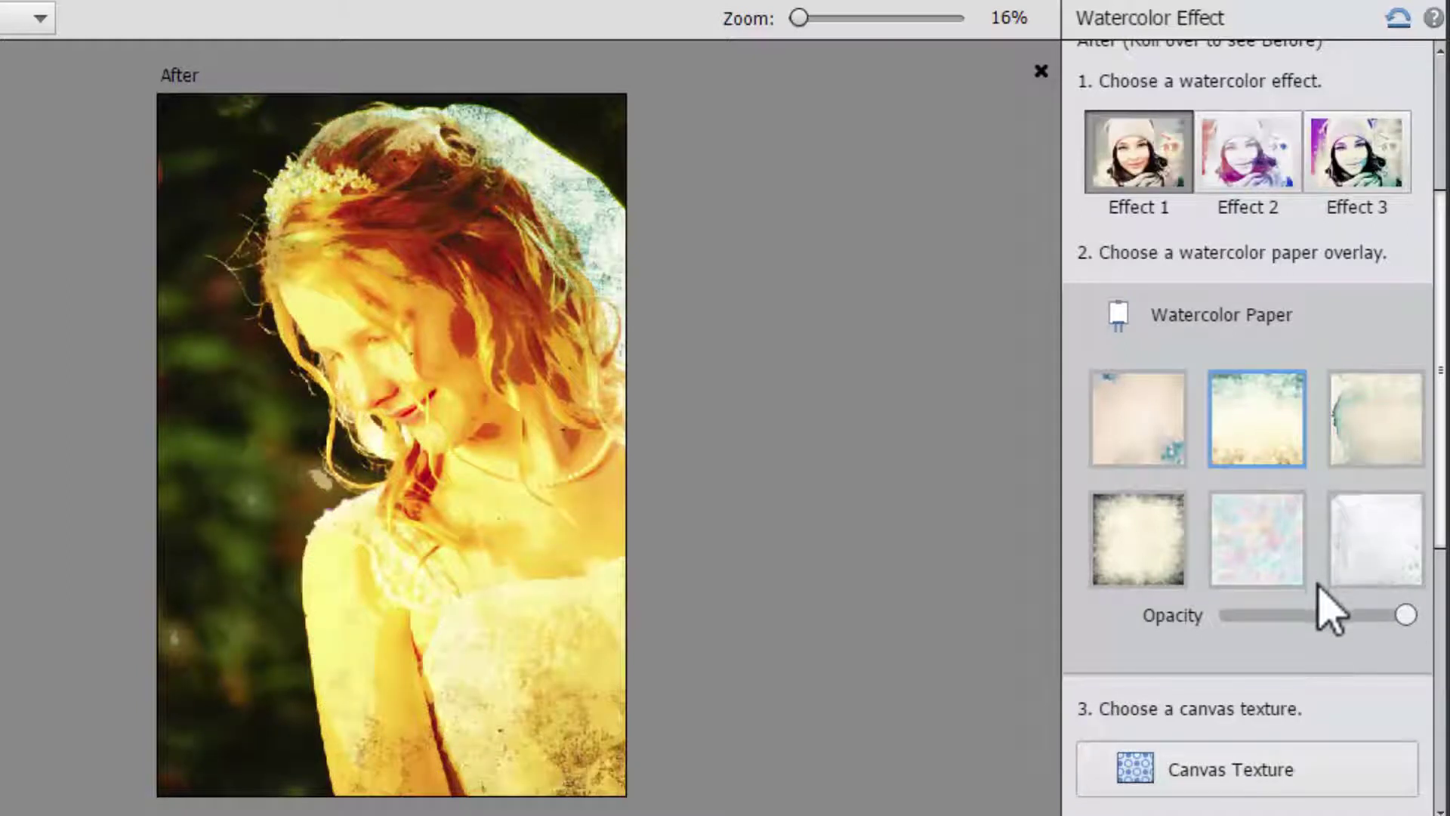
drag(1405, 614, 1351, 615)
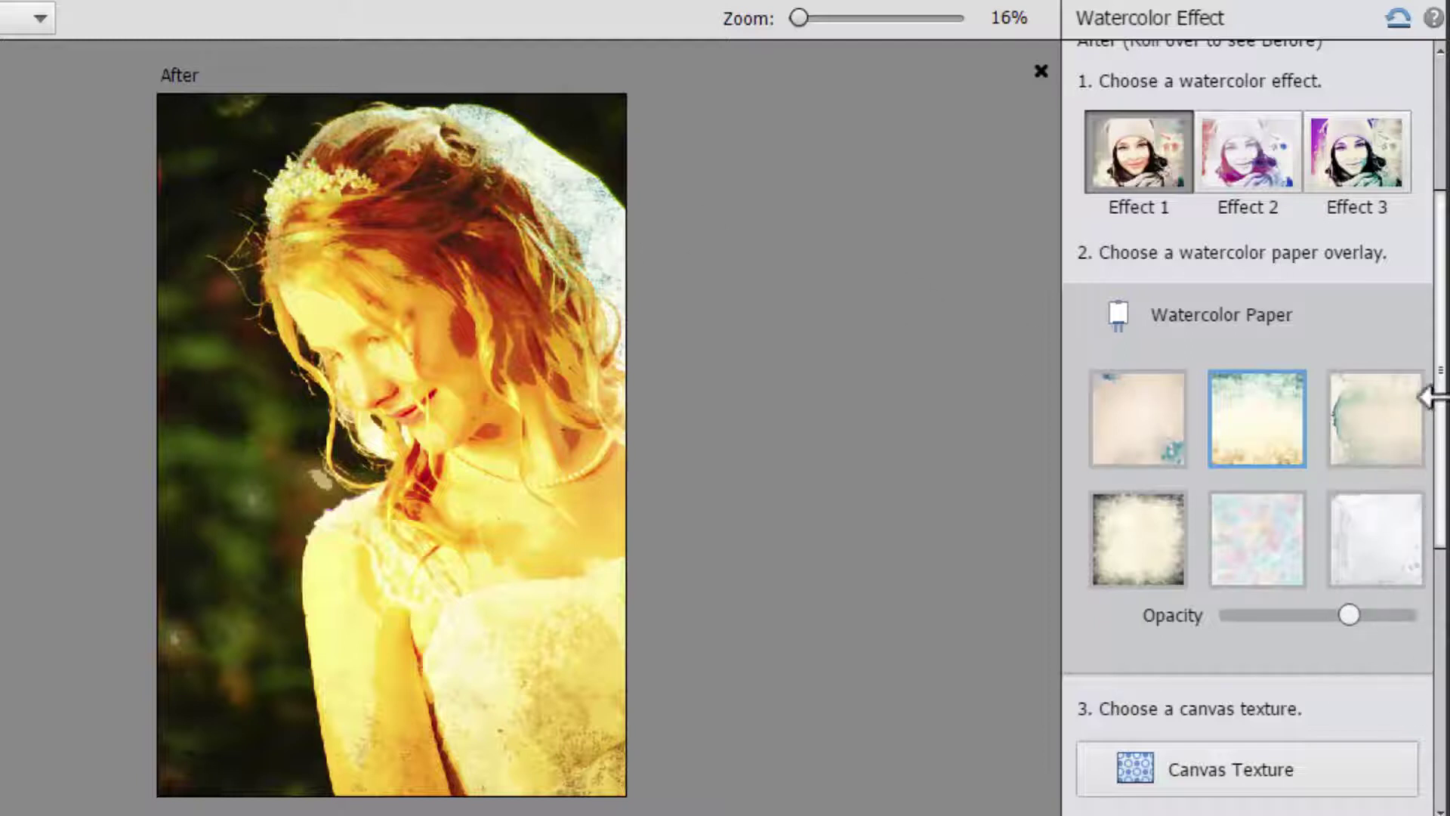
- Compare the canvas textures, apply the third one, and raise its intensity to about two-thirds
scroll(1427, 706, down, 6)
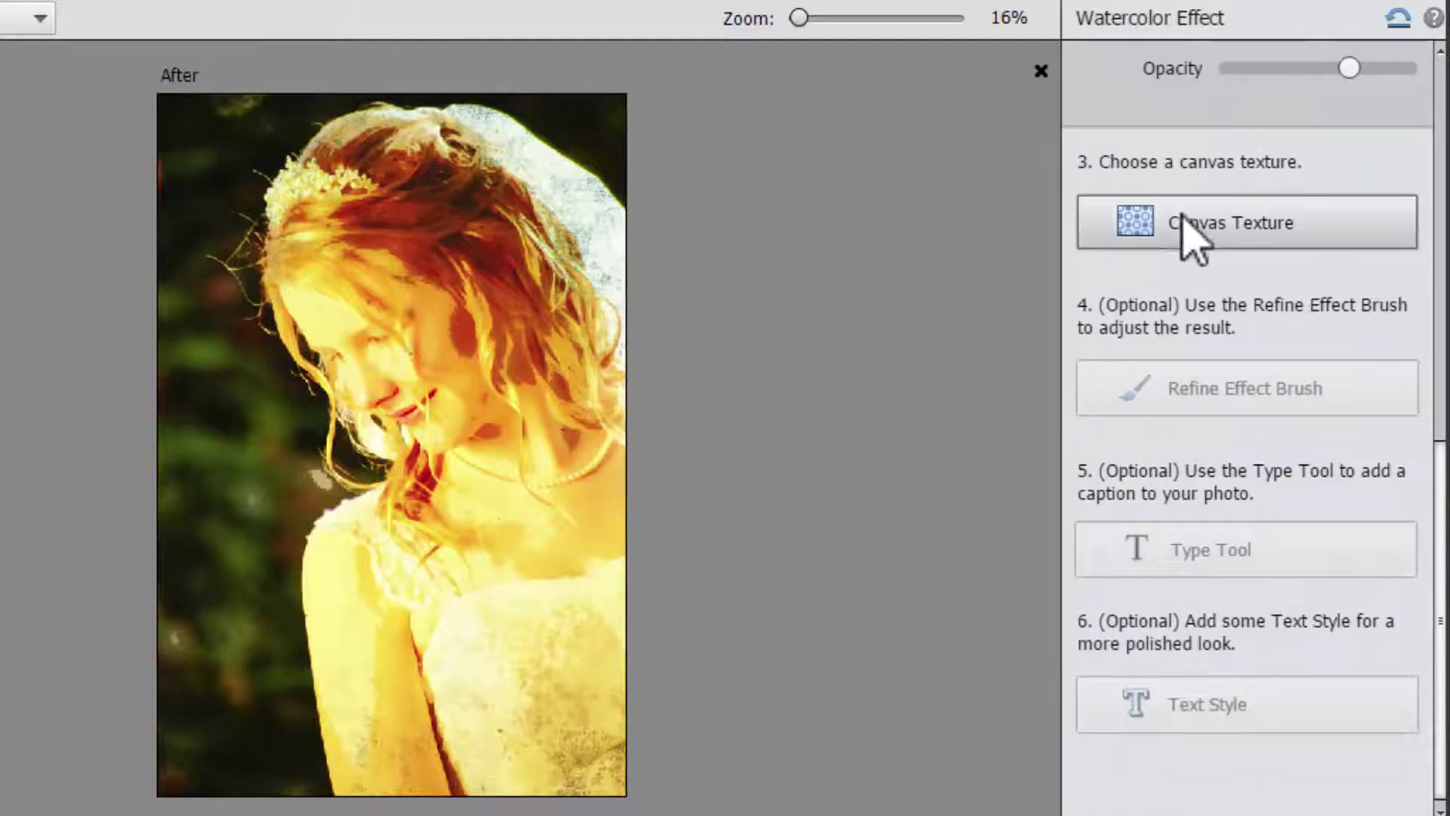
click(1181, 225)
click(1163, 187)
click(1250, 177)
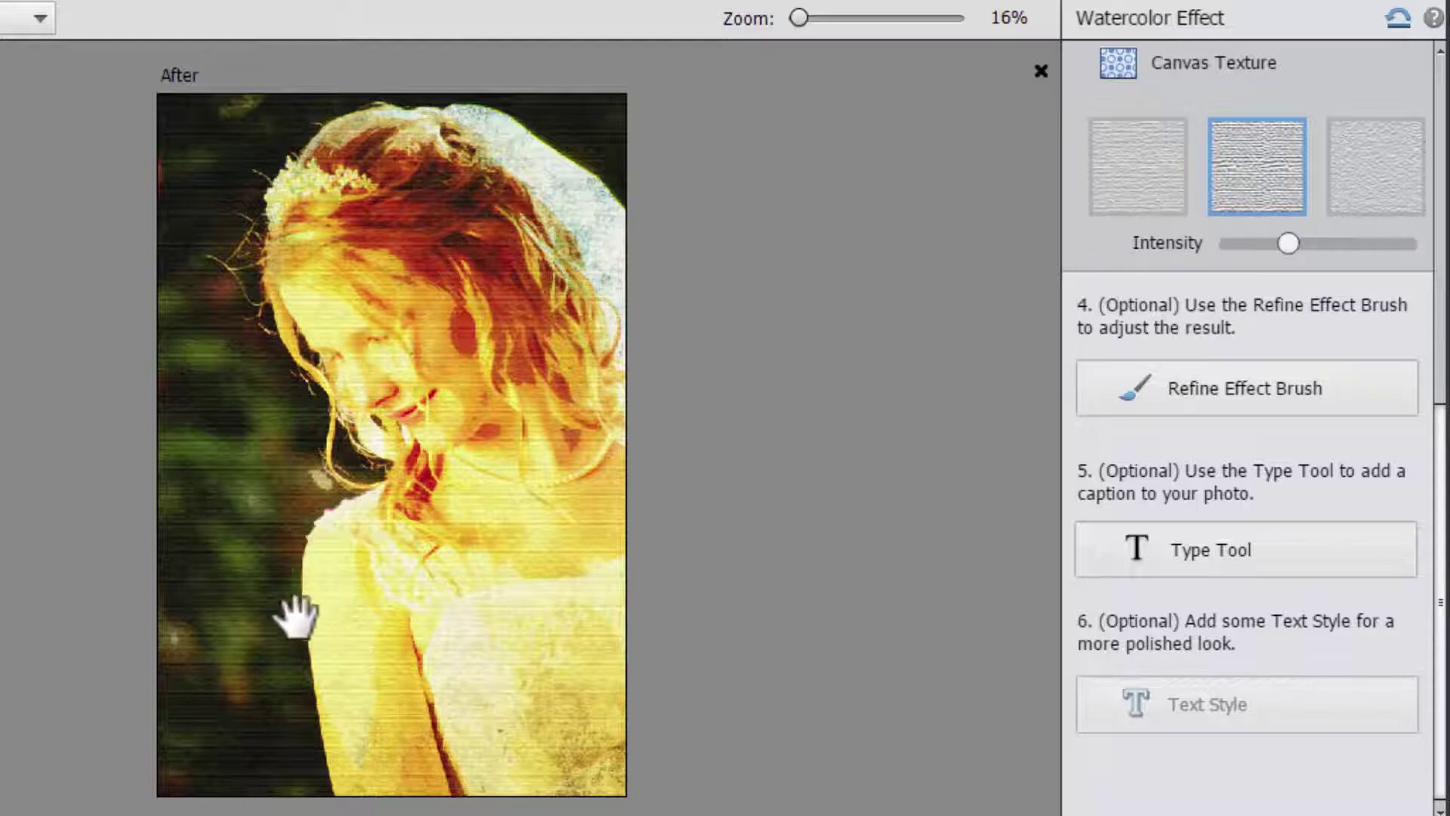
click(1363, 208)
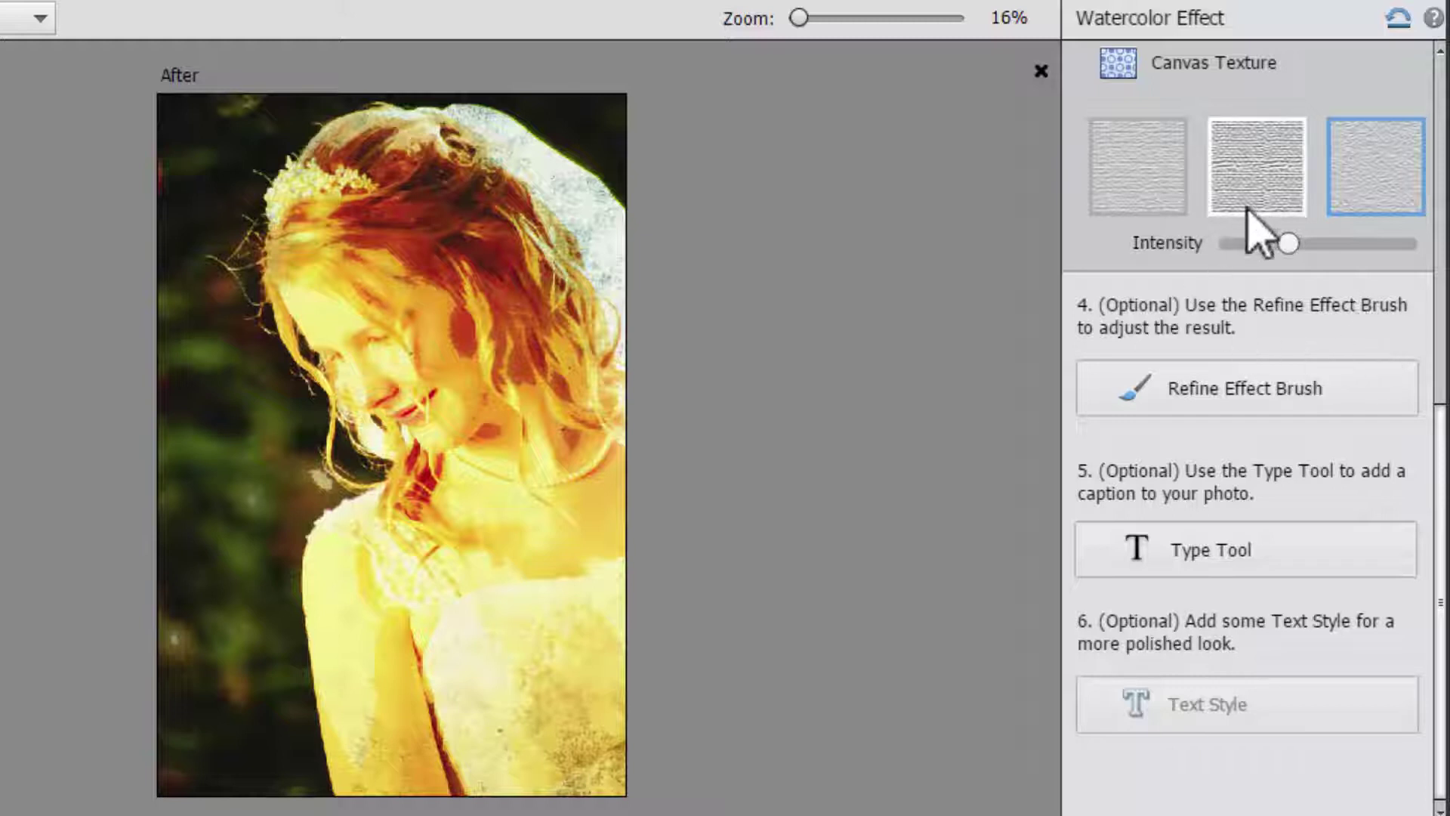
mouse_move(1288, 243)
mouse_down()
mouse_move(1329, 244)
mouse_move(1346, 272)
mouse_up()
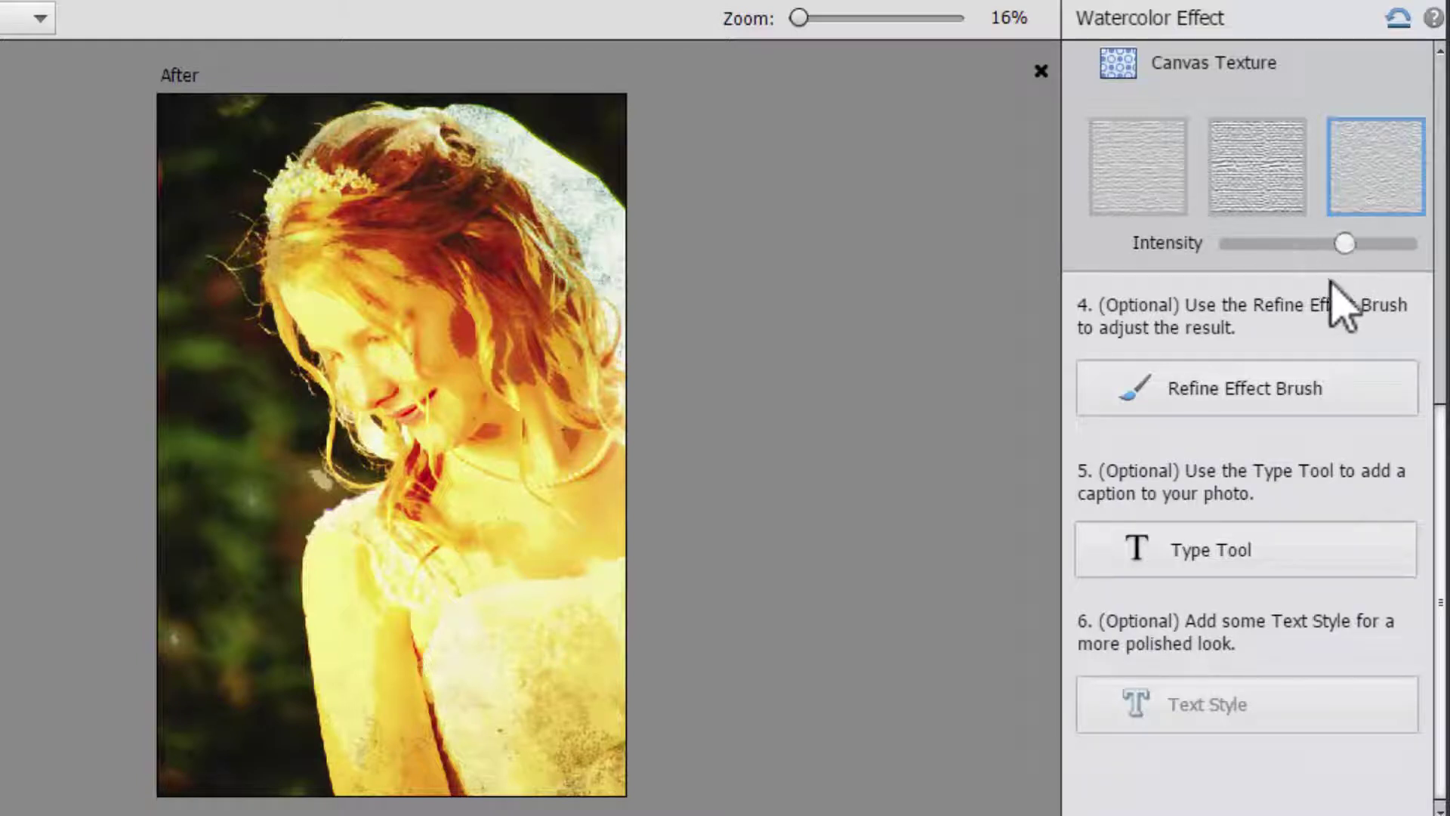
- Try subtracting the paper and canvas texture from the bride and her veil with a greatly enlarged Refine Effect Brush
click(1215, 391)
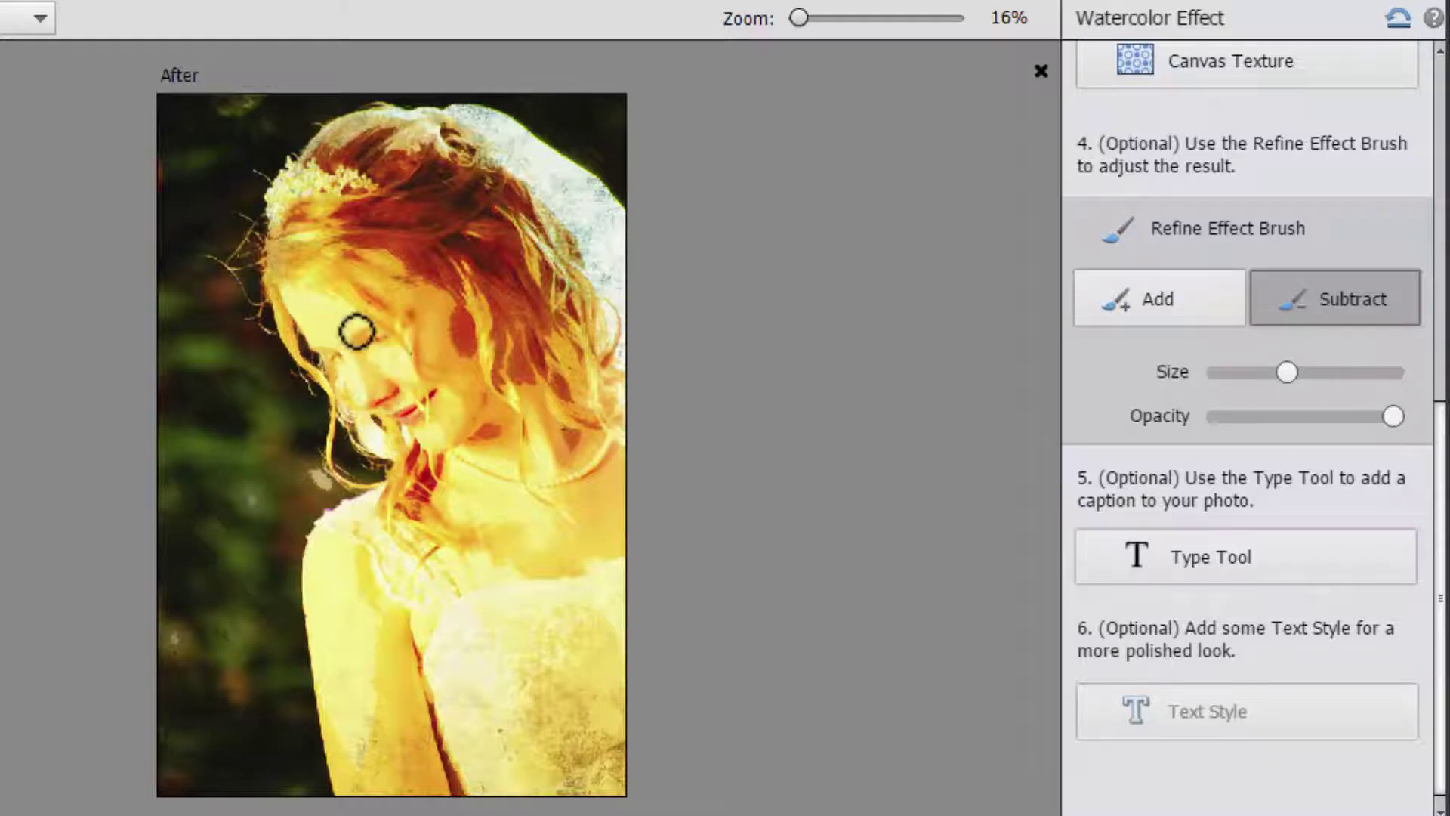
key(bracketright)
key(bracketright)
key(bracketright)
key(bracketright)
key(bracketright)
key(bracketright)
key(bracketright)
key(bracketright)
key(bracketright)
key(bracketright)
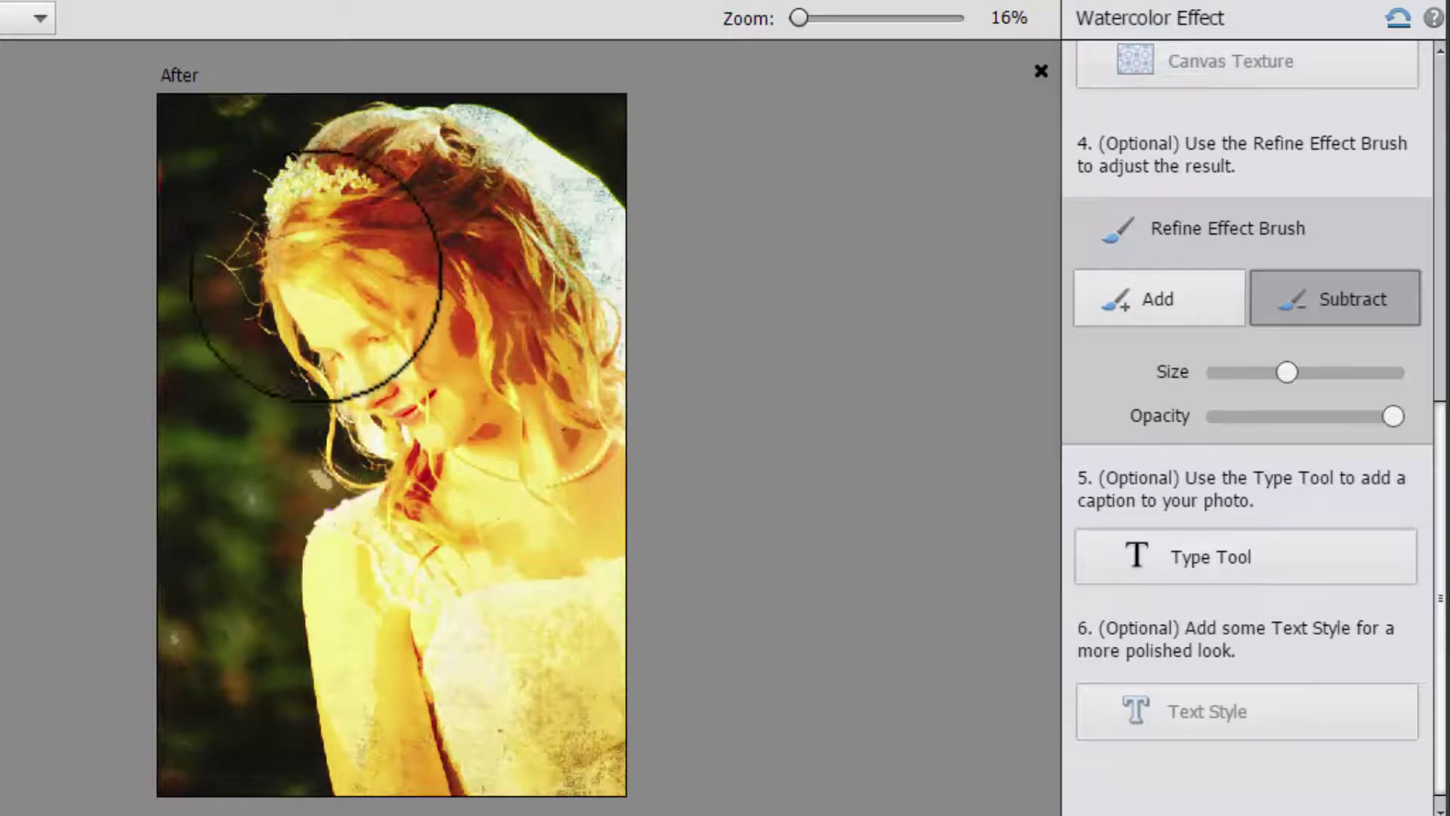
mouse_move(456, 511)
mouse_down()
mouse_move(463, 423)
mouse_move(383, 320)
mouse_move(508, 392)
mouse_move(316, 267)
mouse_move(609, 227)
mouse_move(456, 120)
mouse_move(377, 173)
mouse_up()
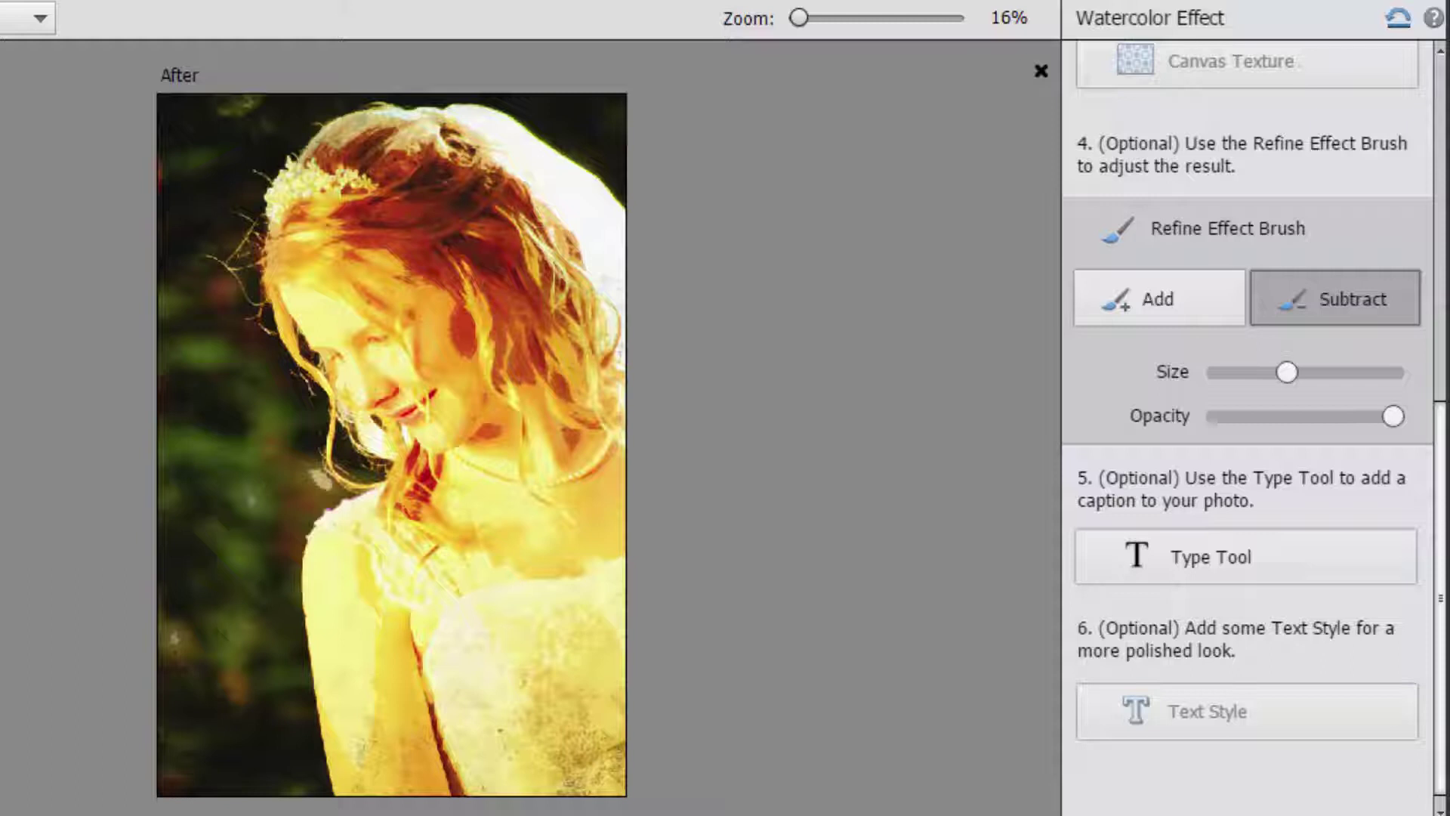
mouse_move(570, 297)
mouse_down()
mouse_move(551, 687)
mouse_move(567, 793)
mouse_move(488, 809)
mouse_move(388, 745)
mouse_move(340, 615)
mouse_up()
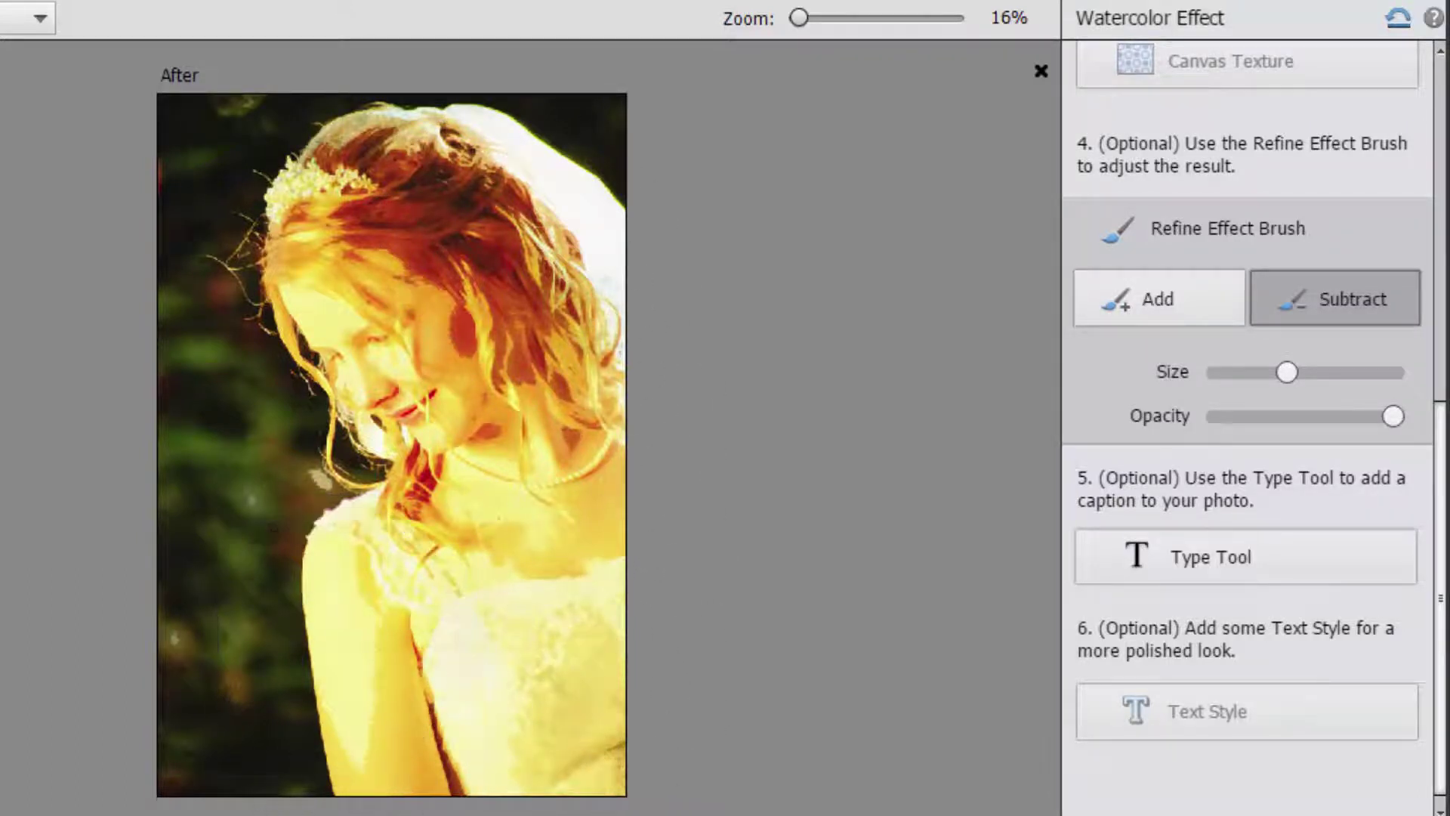
- Undo the subtracting strokes made with the Refine Effect Brush
key(ctrl+z)
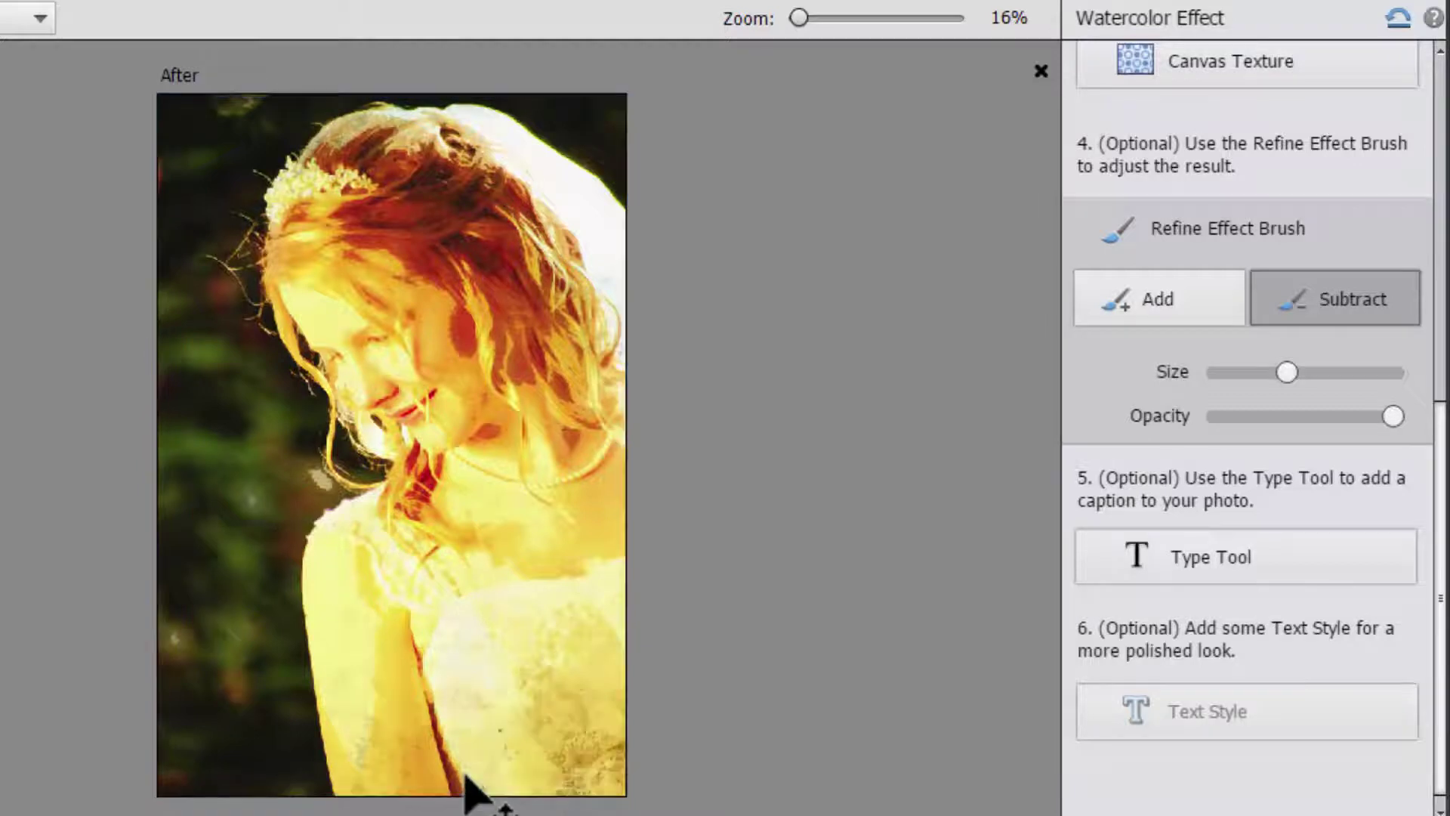
key(ctrl+z)
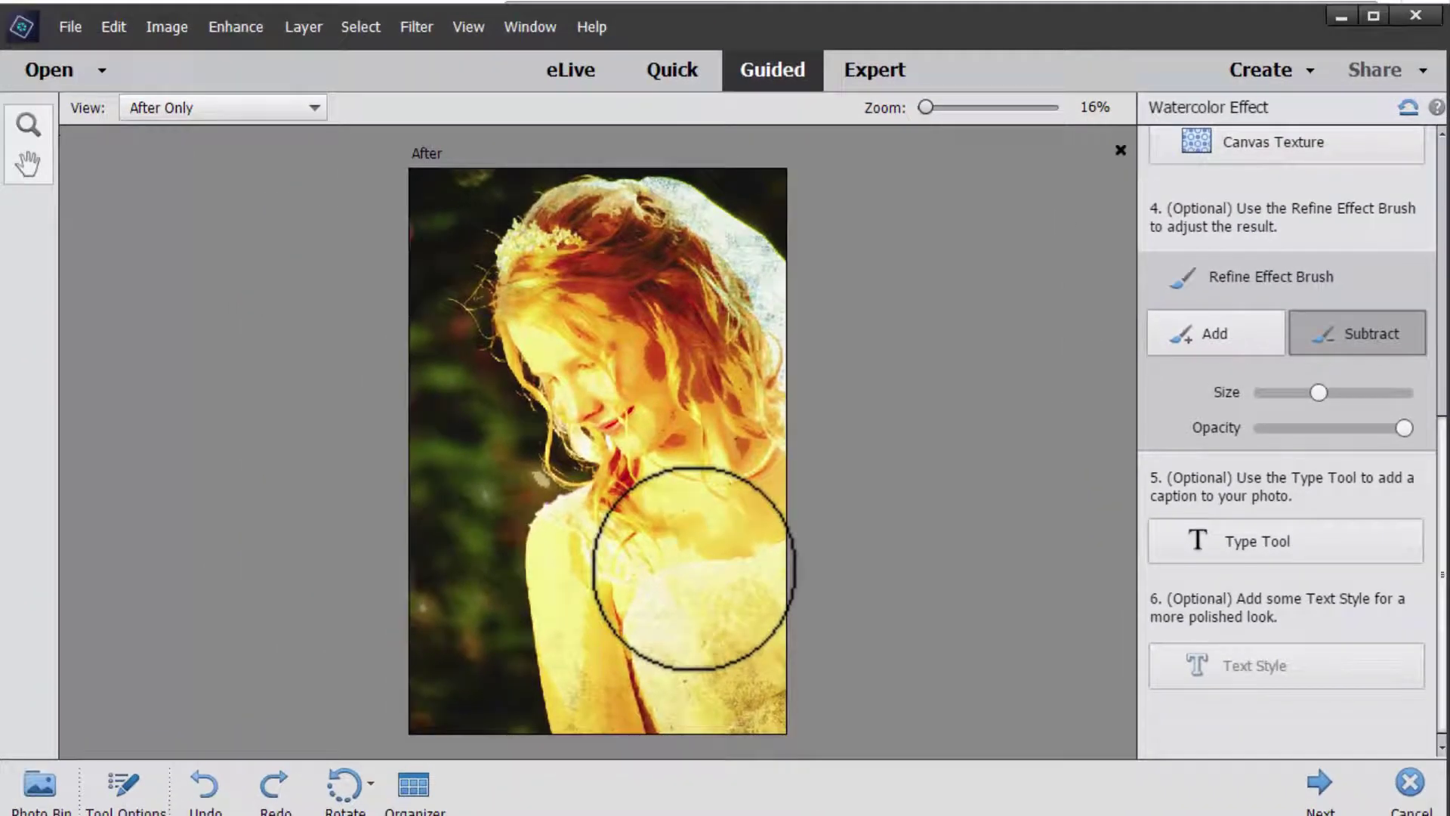
click(113, 27)
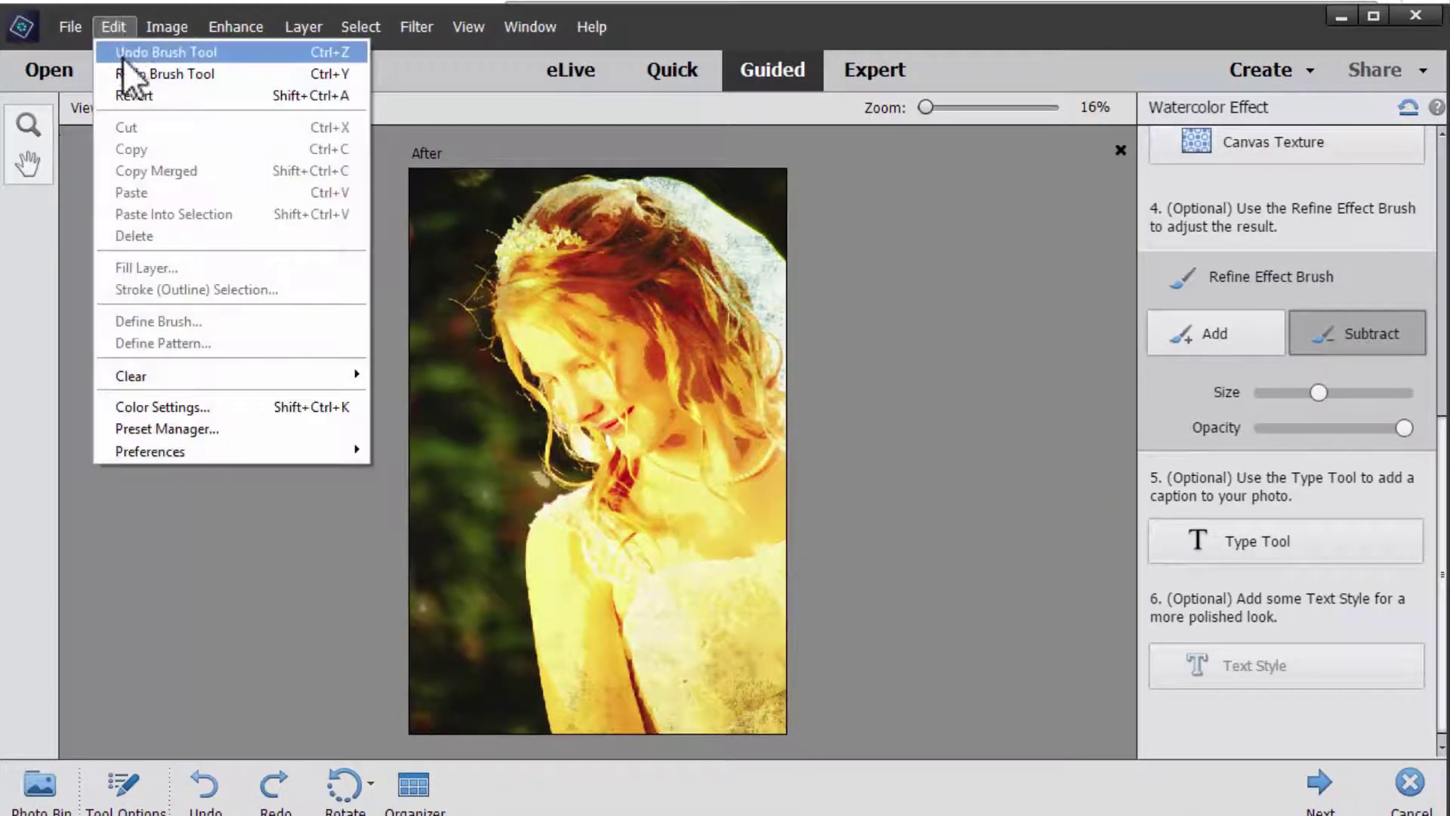
click(125, 52)
click(114, 27)
click(124, 53)
- Set the Refine Effect Brush to Add and paint from the dark lower background up across the bride to her veil
click(1204, 332)
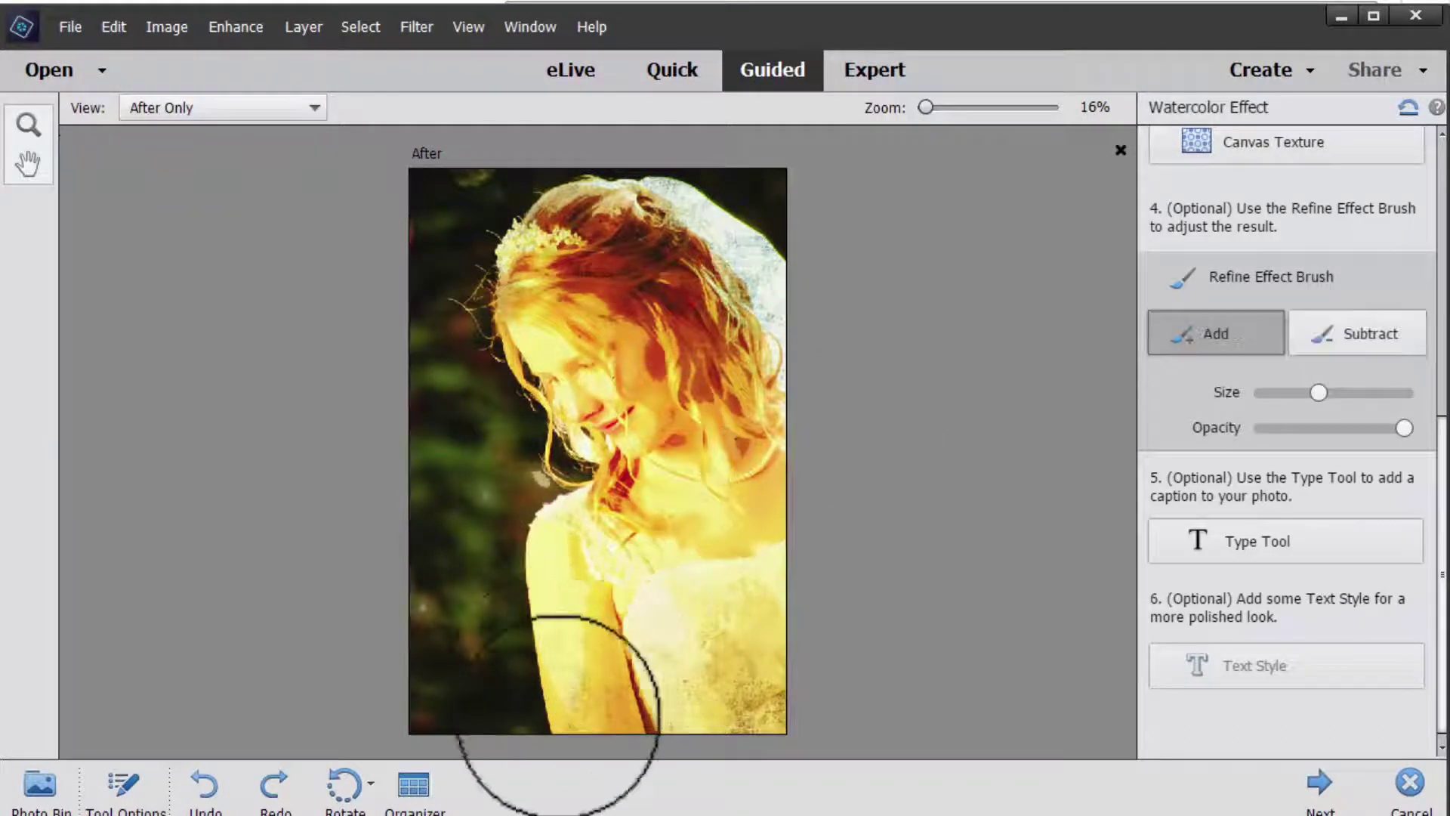
mouse_move(456, 649)
mouse_down()
mouse_move(545, 635)
mouse_move(556, 570)
mouse_move(565, 577)
mouse_move(660, 460)
mouse_move(598, 379)
mouse_move(688, 420)
mouse_move(711, 339)
mouse_move(737, 318)
mouse_move(728, 242)
mouse_up()
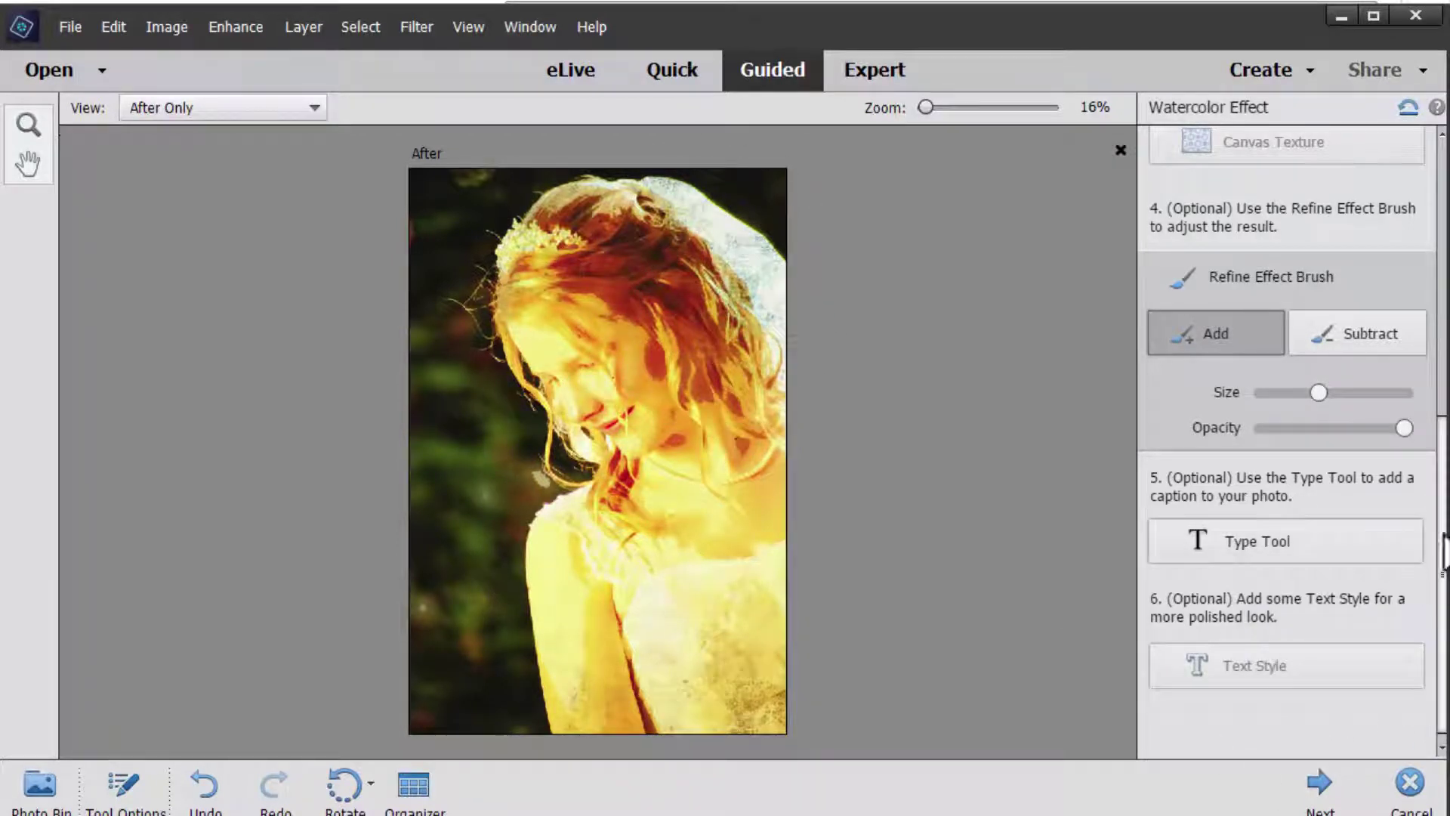
- Add the caption "Bride" with the Type Tool over the dark area beside the bride's arm
click(1336, 544)
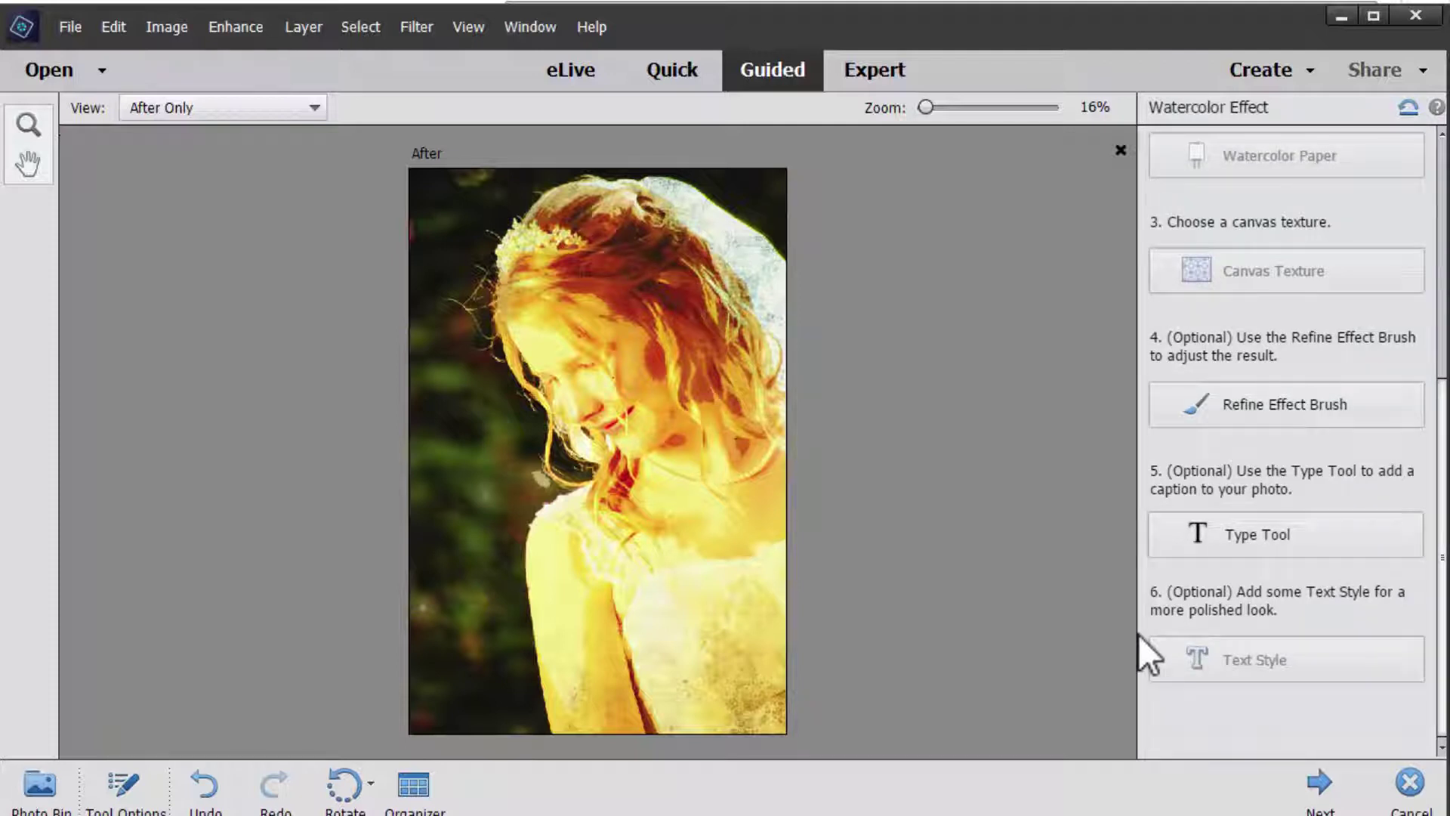
click(1272, 538)
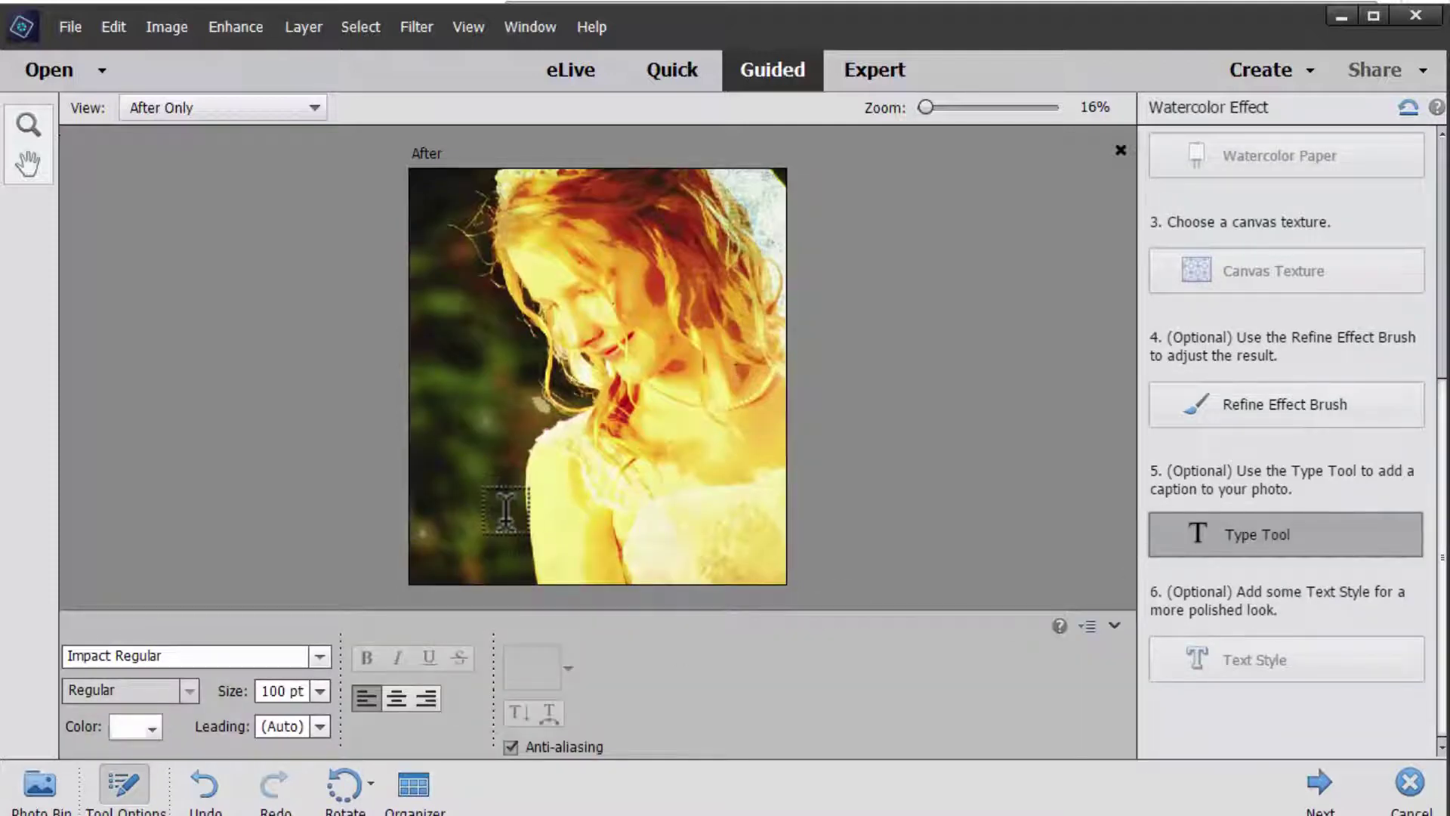
click(485, 527)
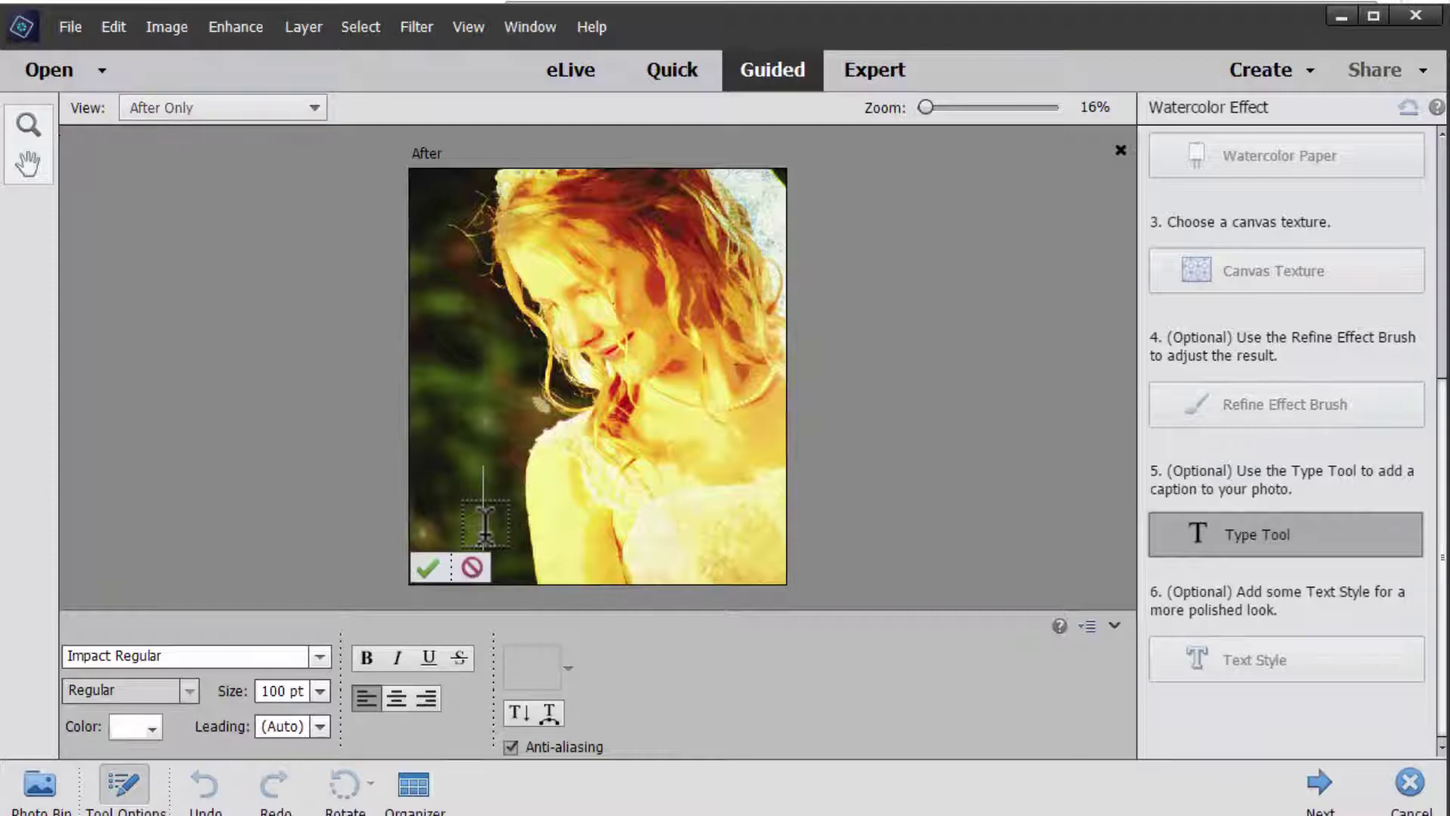
text(Bride)
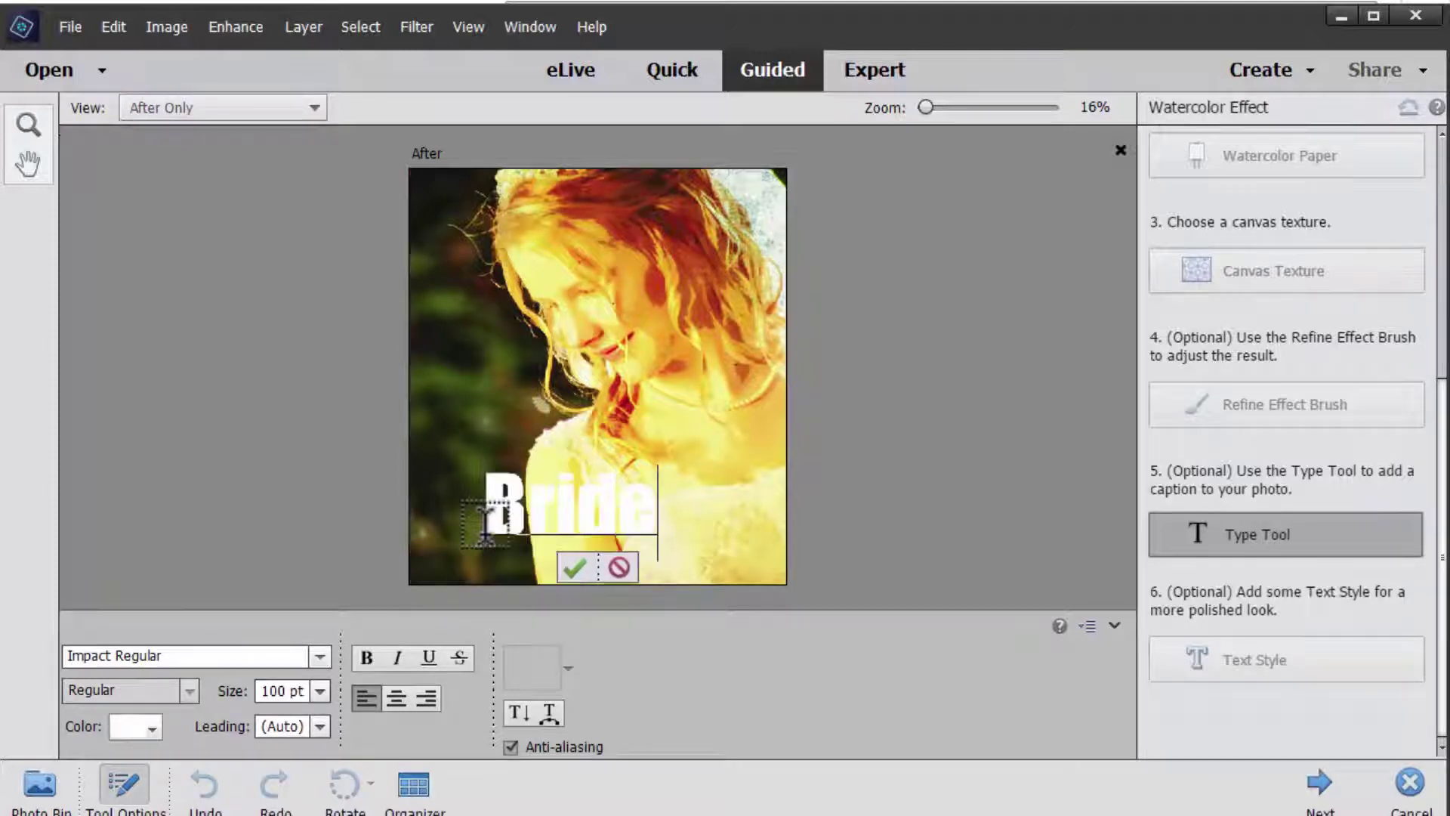
- Change the whole caption's font to the brush-script Regular font without swirls and accept the text
key(ctrl+a)
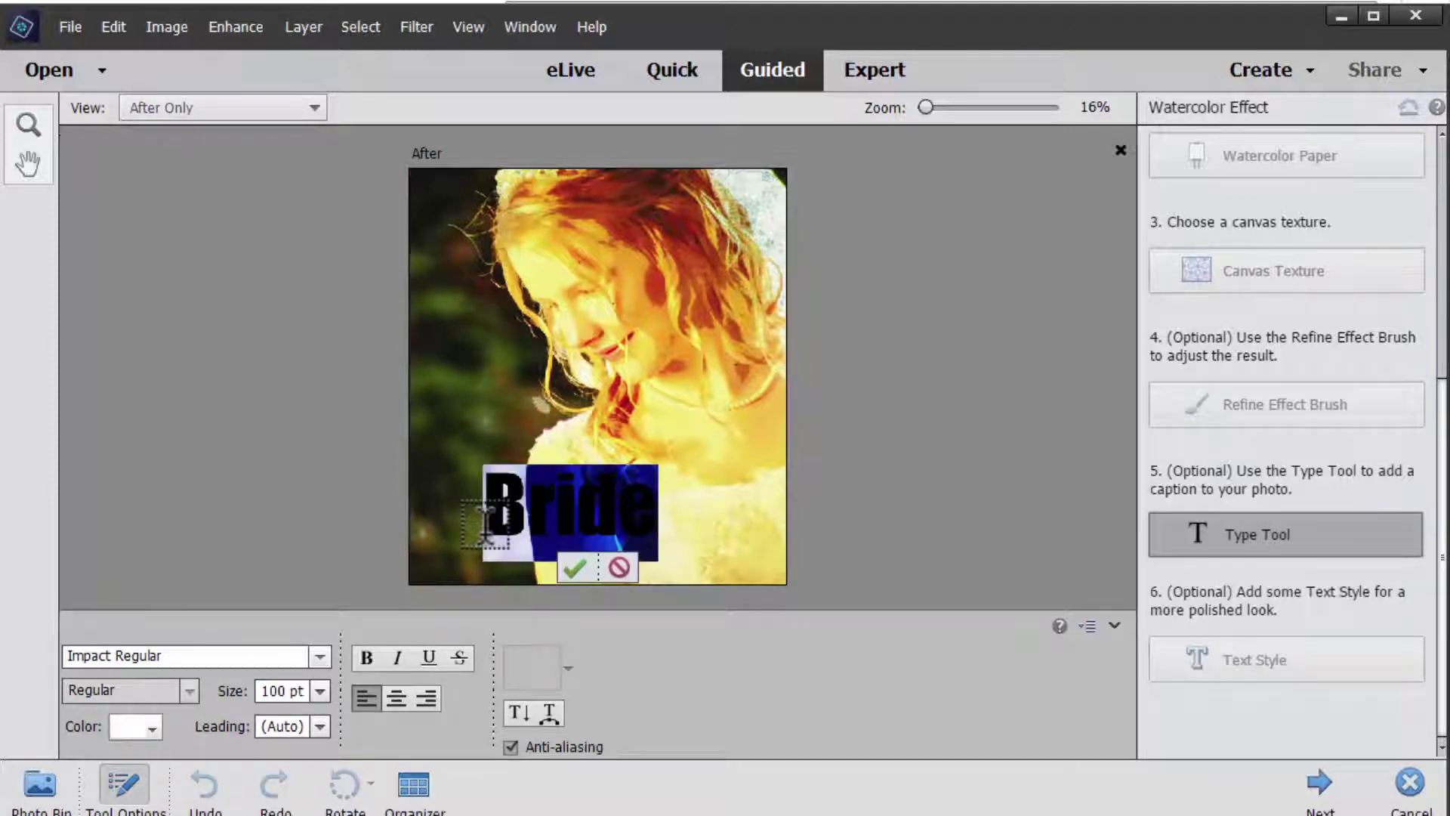
click(319, 655)
key(Down)
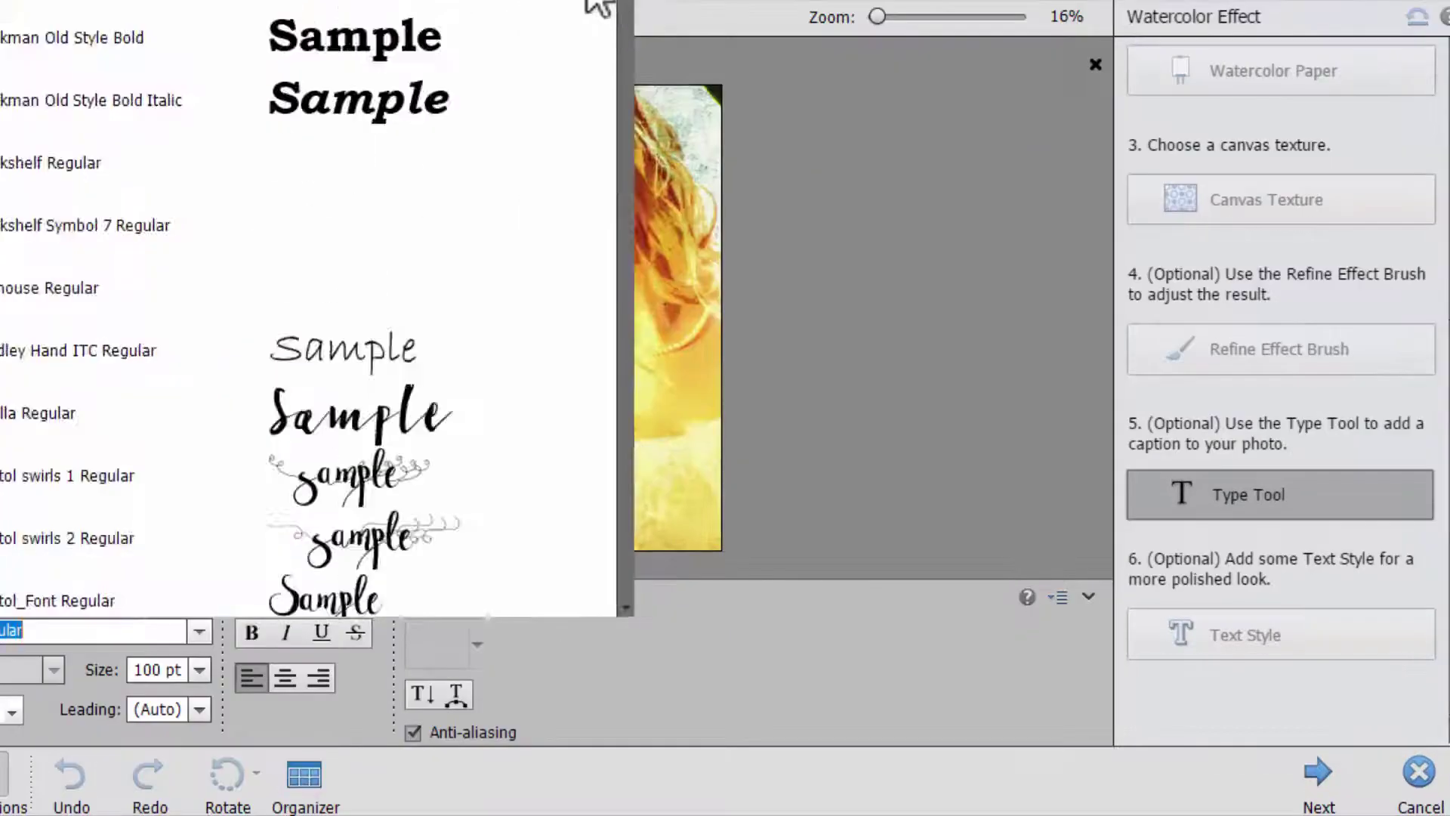
click(324, 589)
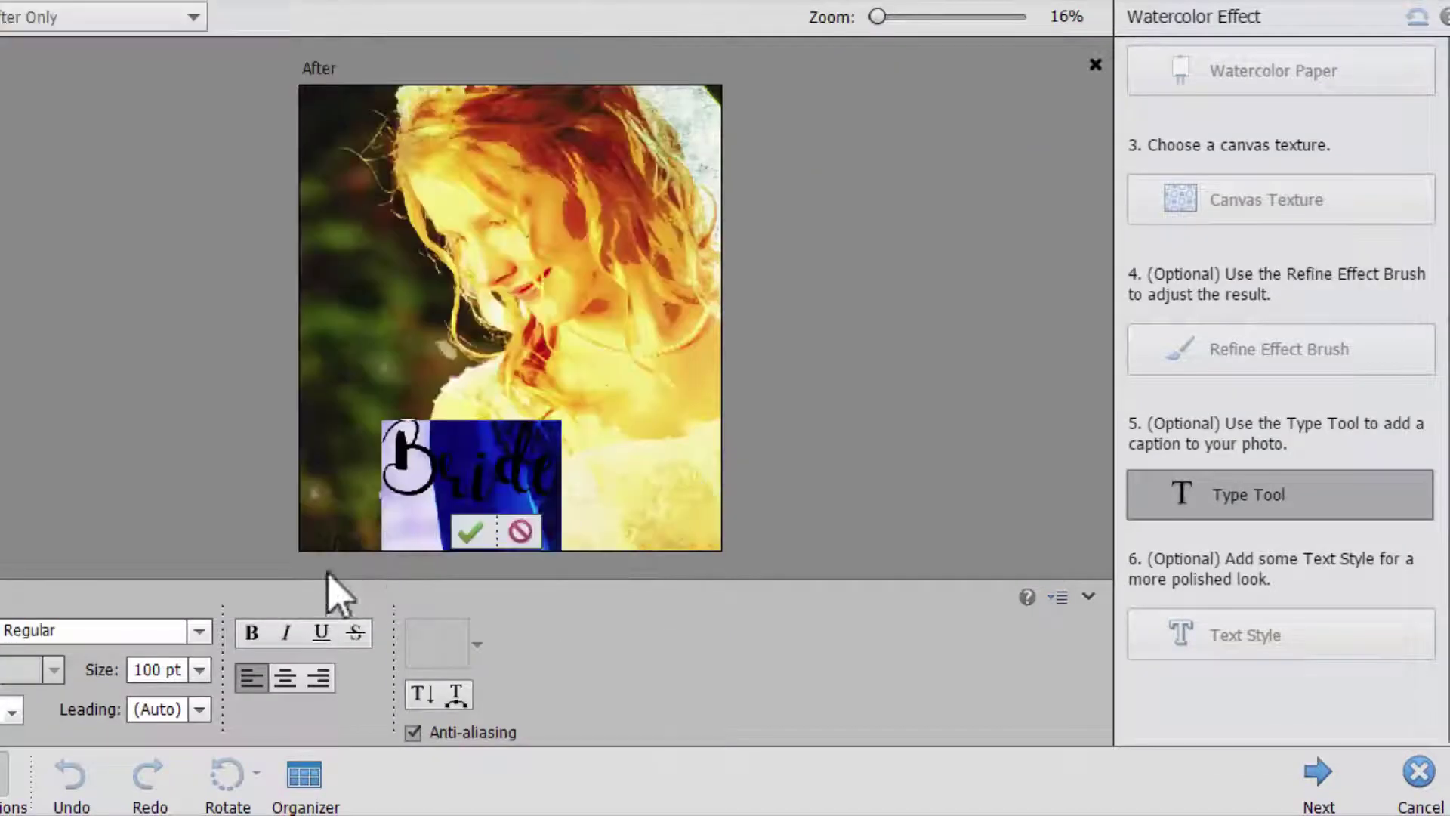
click(475, 532)
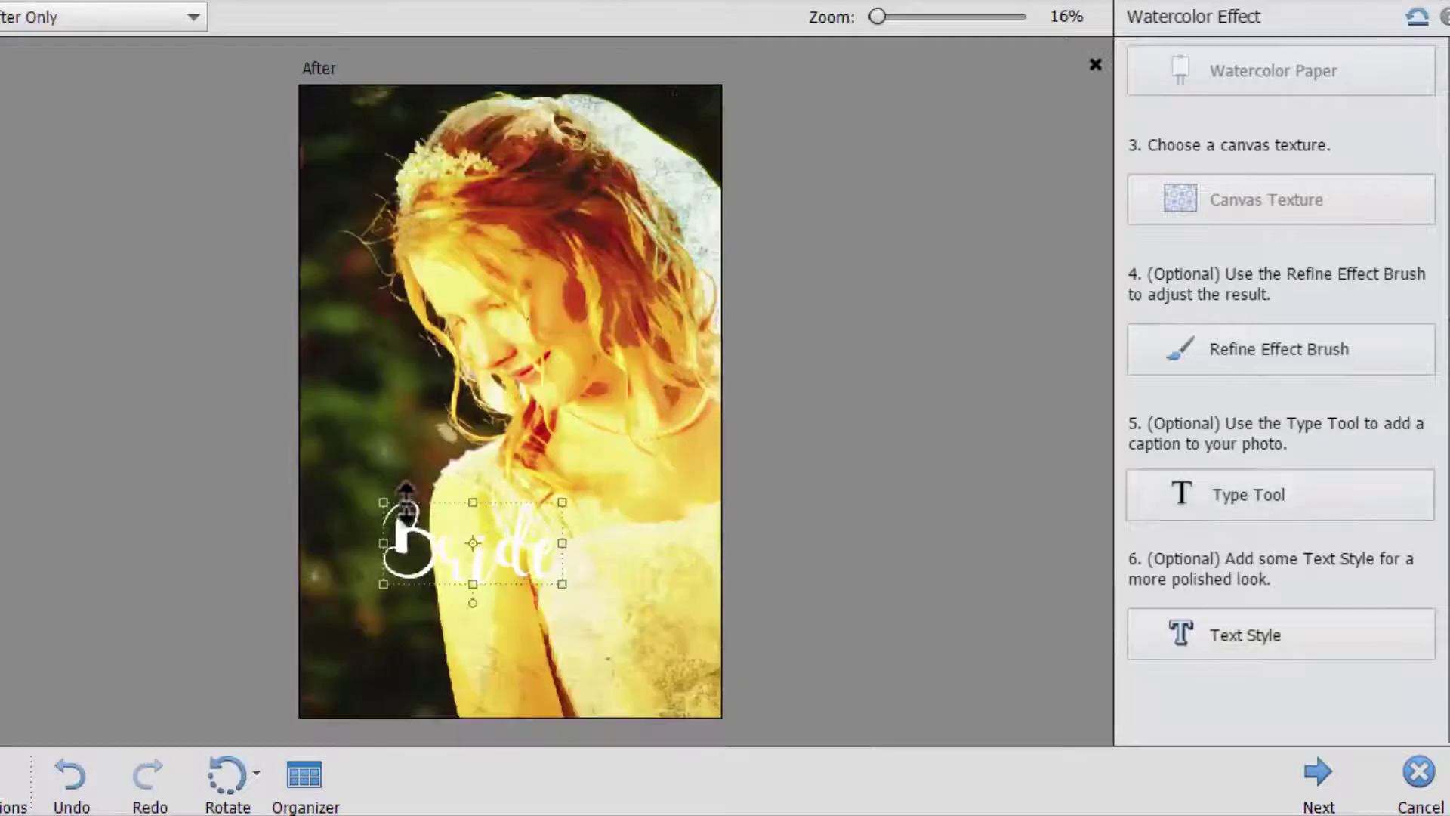
- Enlarge the "Bride" caption and place it in the photo's lower-left corner
drag(375, 495, 189, 253)
drag(395, 518, 568, 650)
drag(336, 576, 445, 636)
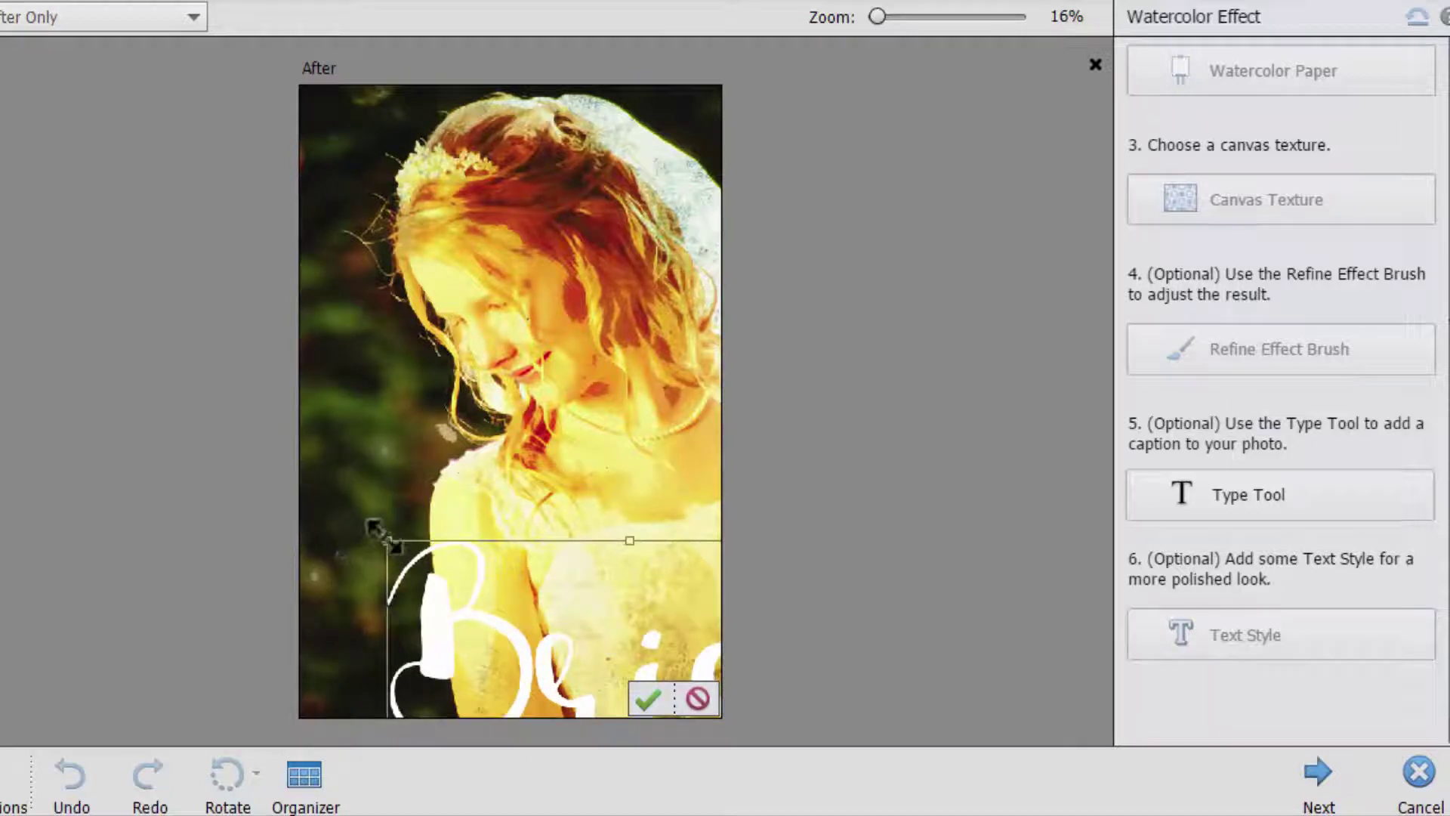
drag(375, 531, 369, 608)
drag(686, 563, 589, 641)
mouse_move(444, 671)
mouse_down()
mouse_move(429, 650)
mouse_move(429, 671)
mouse_up()
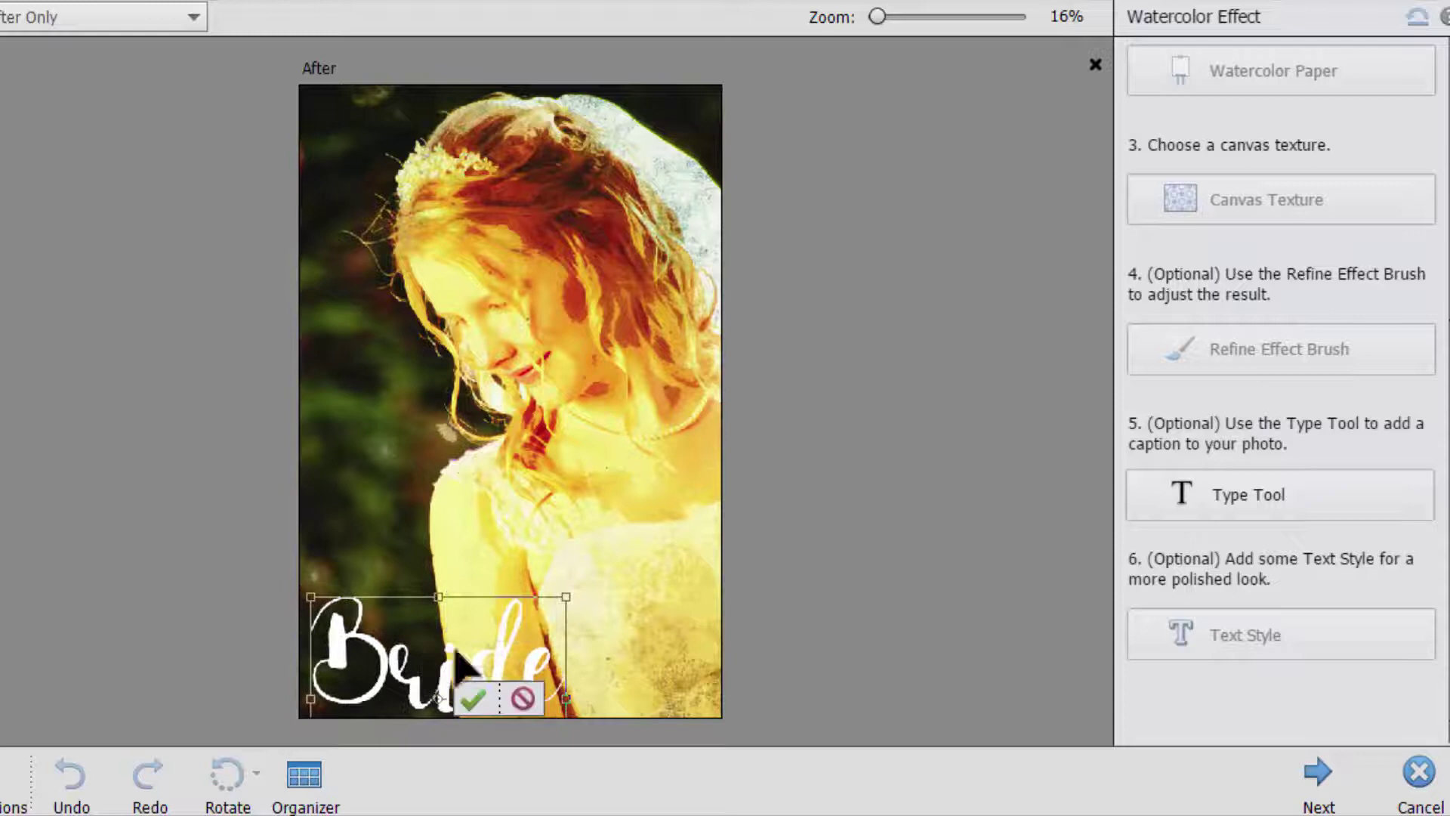
click(473, 701)
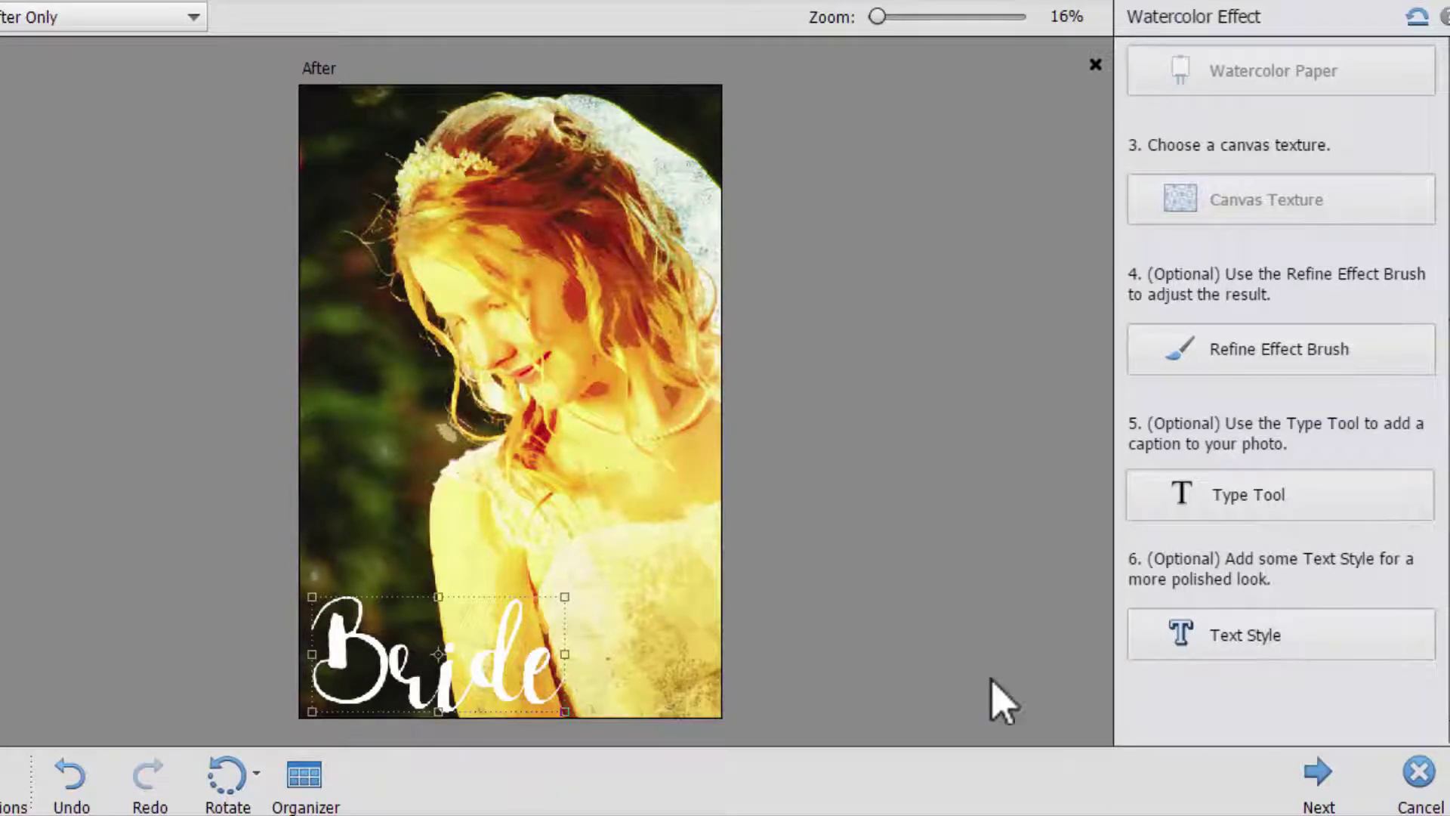
- Compare Style 1, Style 2 and Style 3 on the caption and apply Style 1
click(1277, 642)
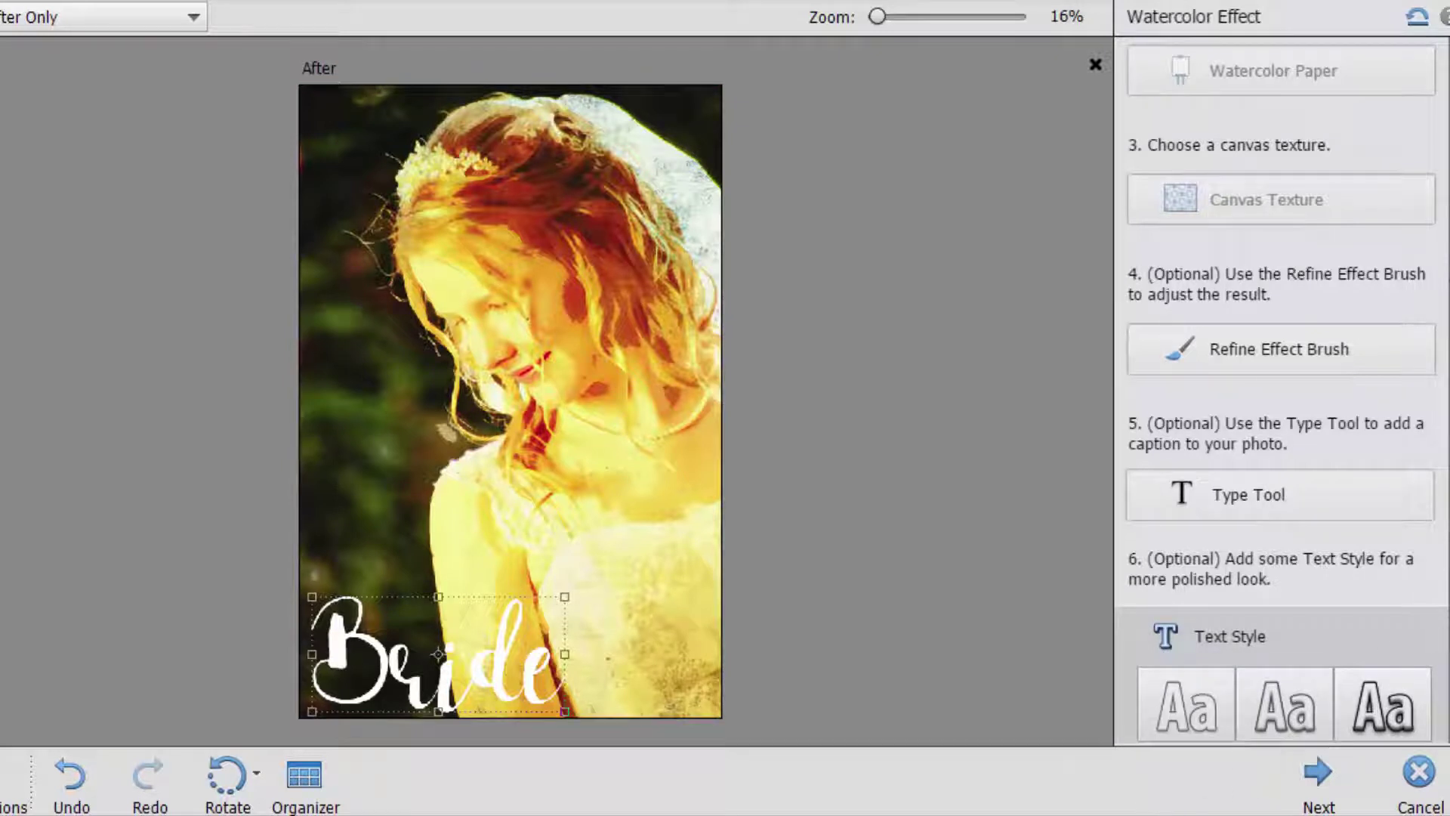
click(1178, 517)
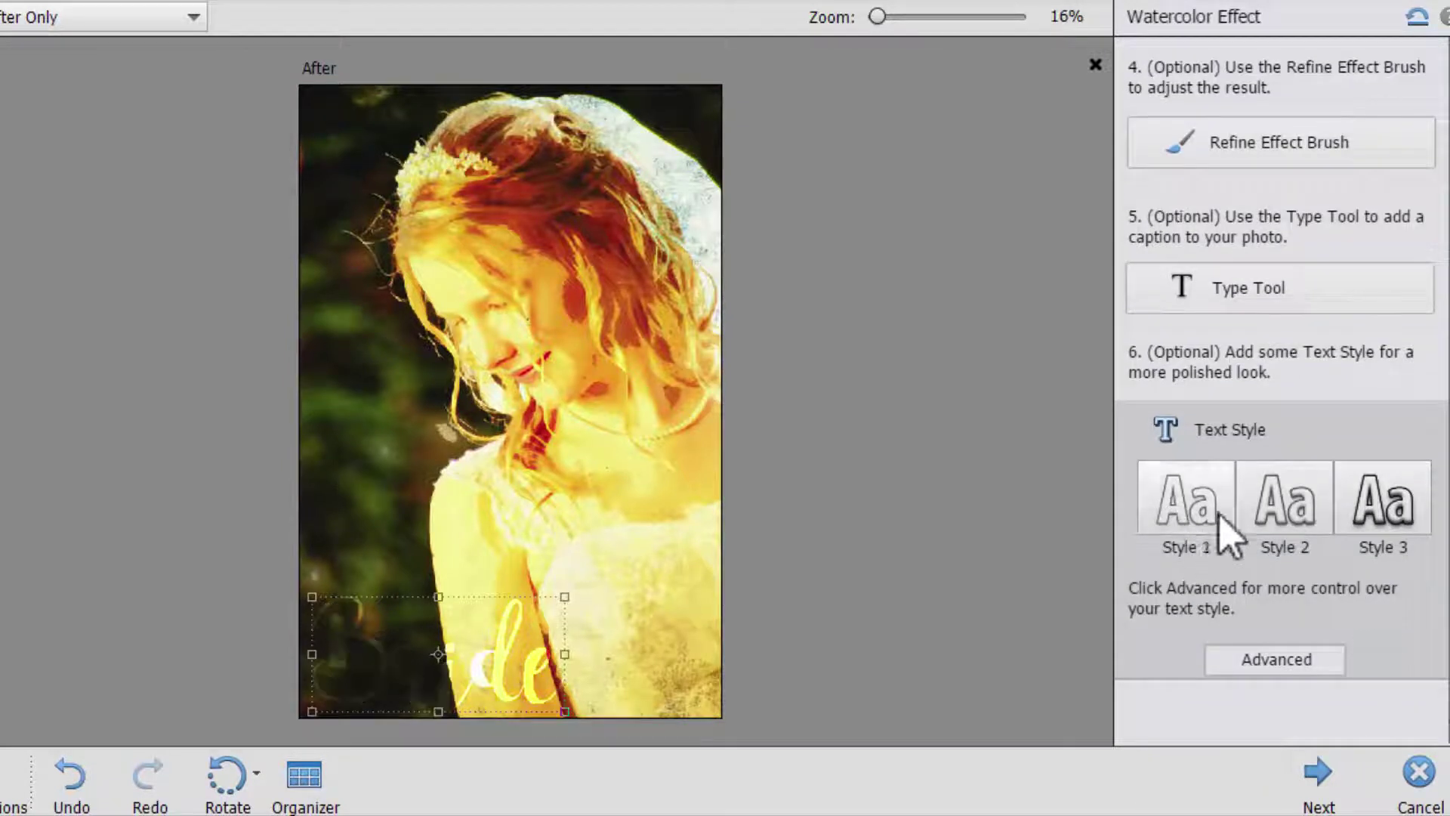
click(1284, 529)
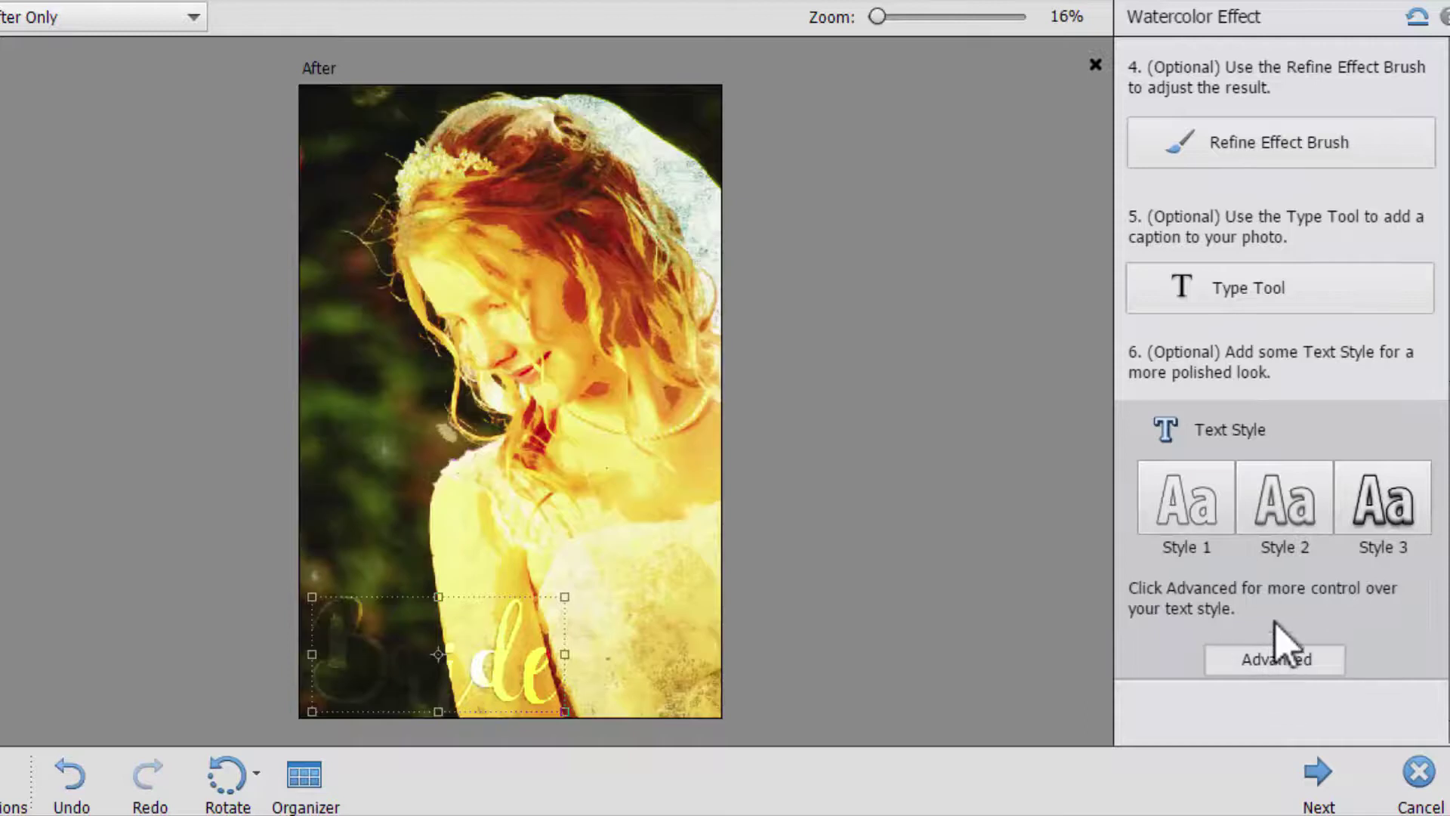
click(1381, 538)
click(1159, 502)
- Enlarge the styled caption a little further across the bottom of the photo, keeping it near the left edge
drag(560, 599, 842, 408)
drag(585, 601, 576, 710)
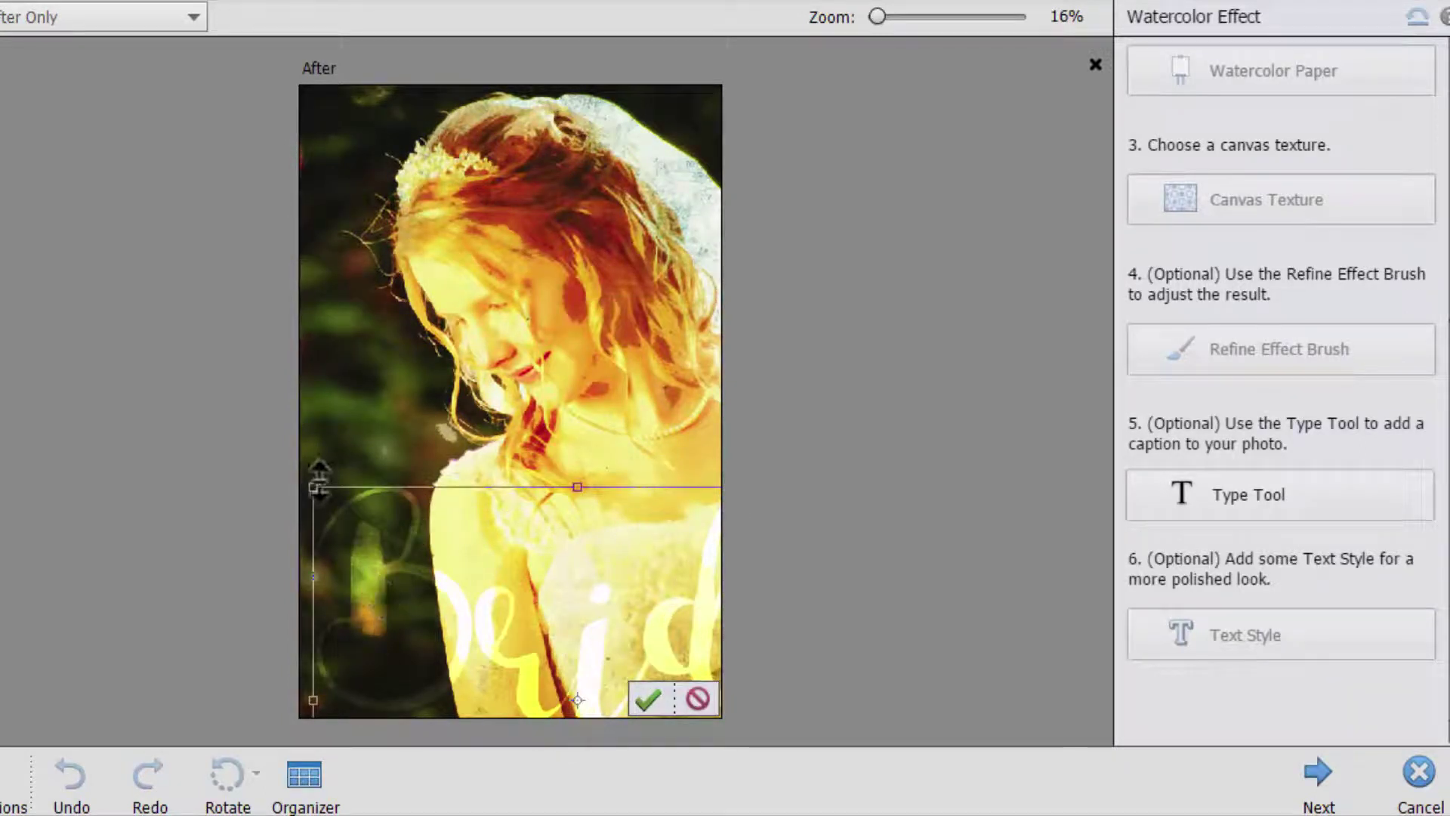
drag(346, 495, 378, 608)
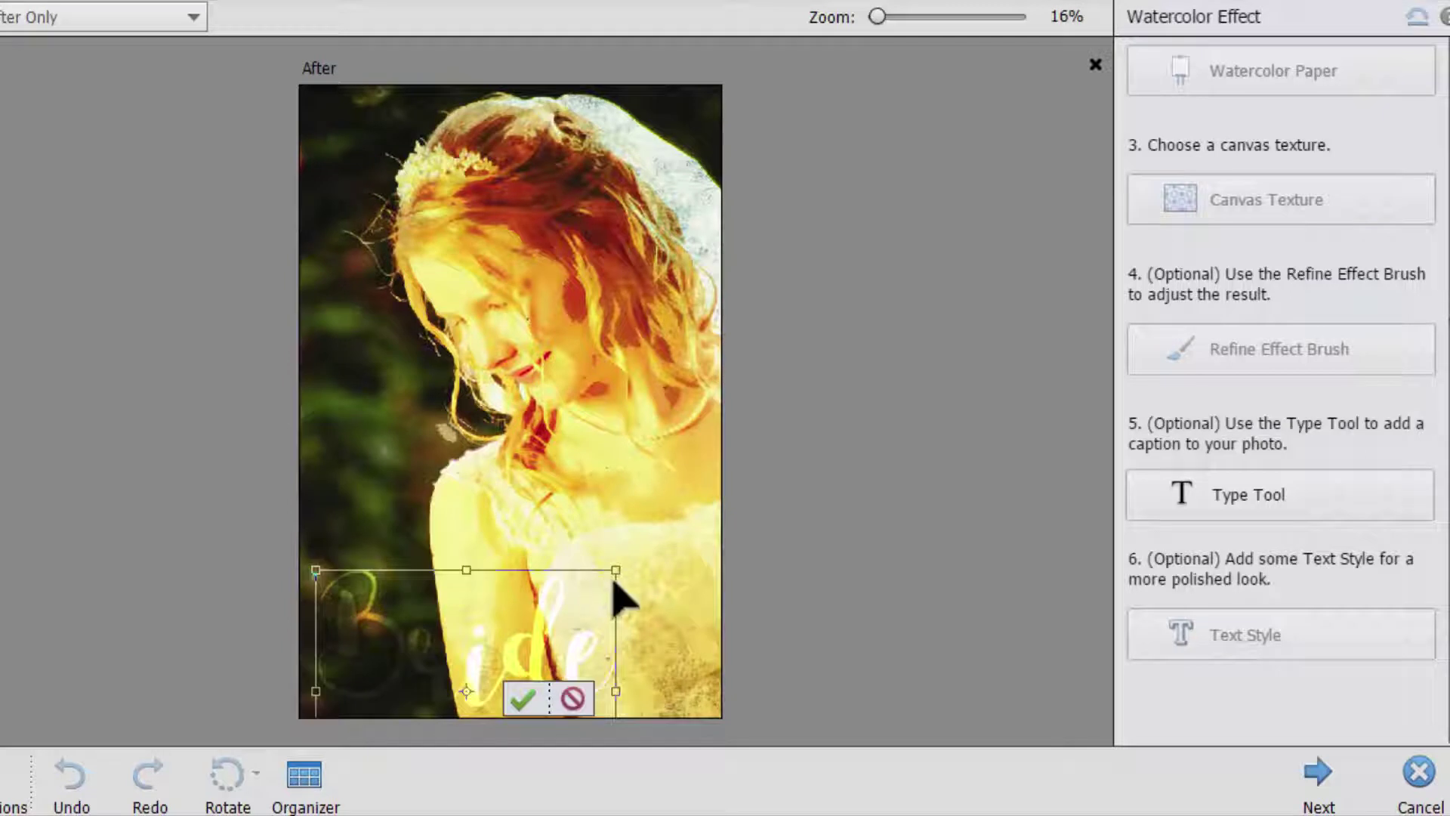
click(538, 693)
- Reopen the text styles and try Style 3 on the enlarged caption
click(1288, 633)
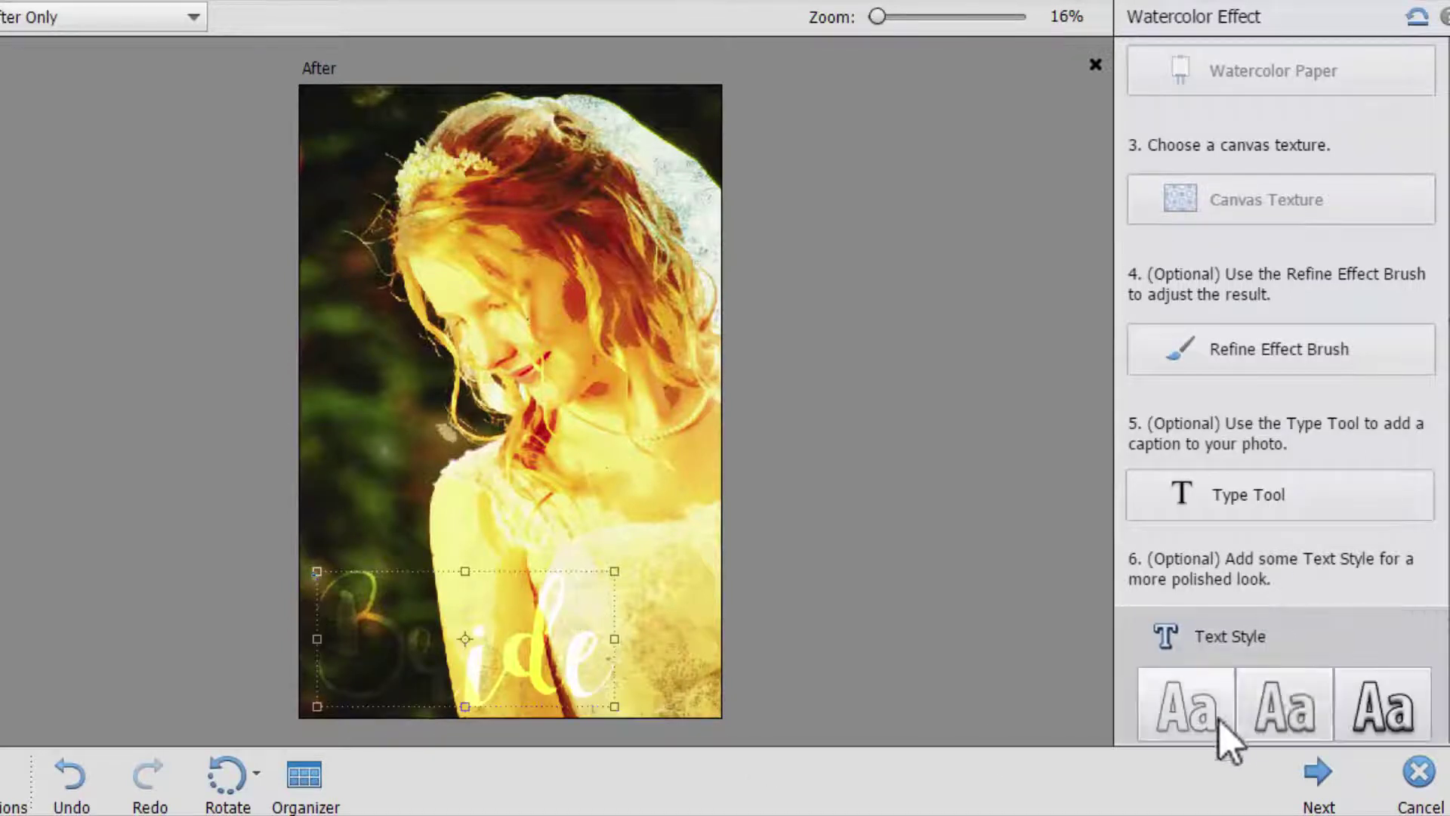
click(1371, 694)
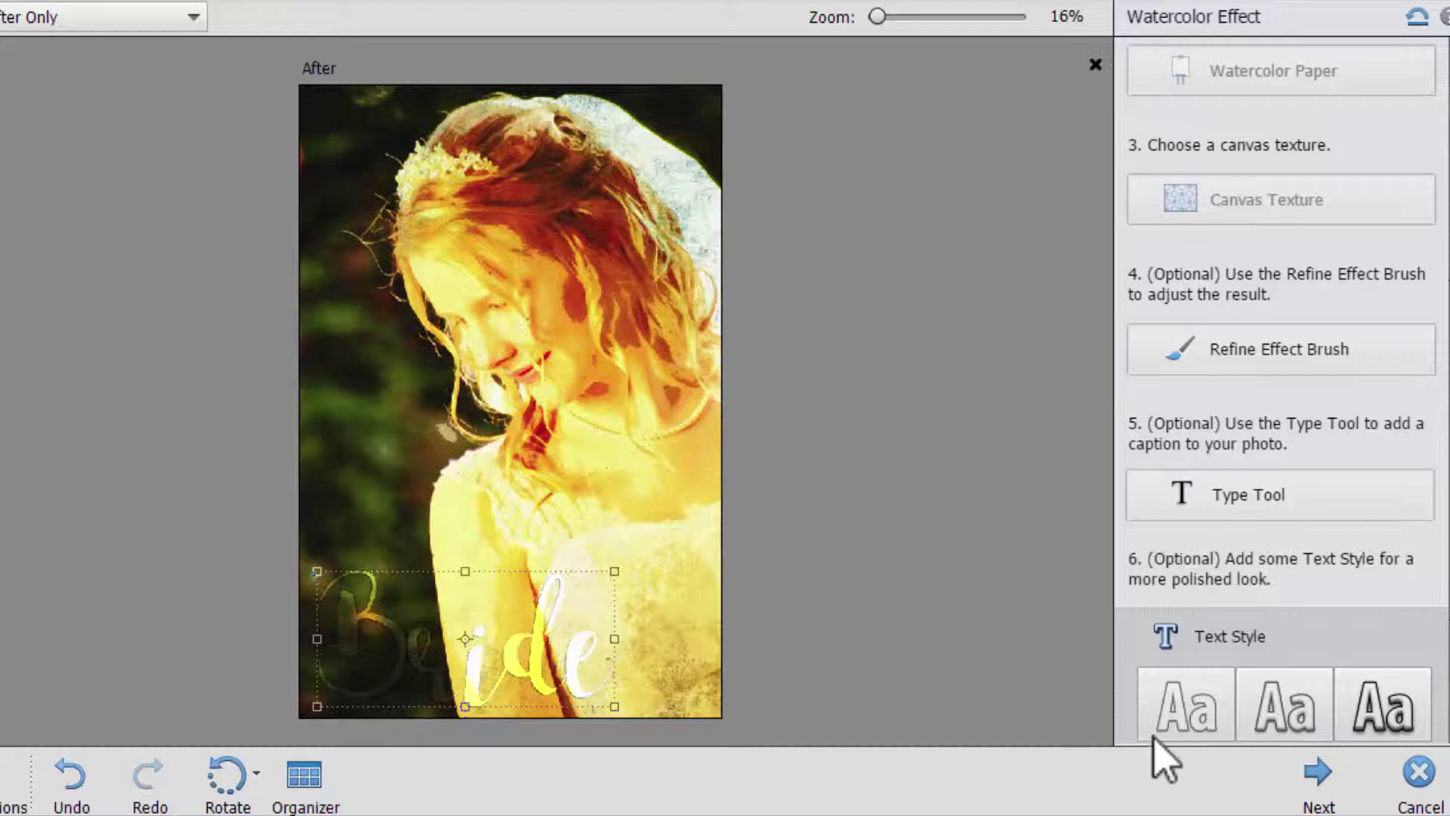
scroll(1215, 671, down, 3)
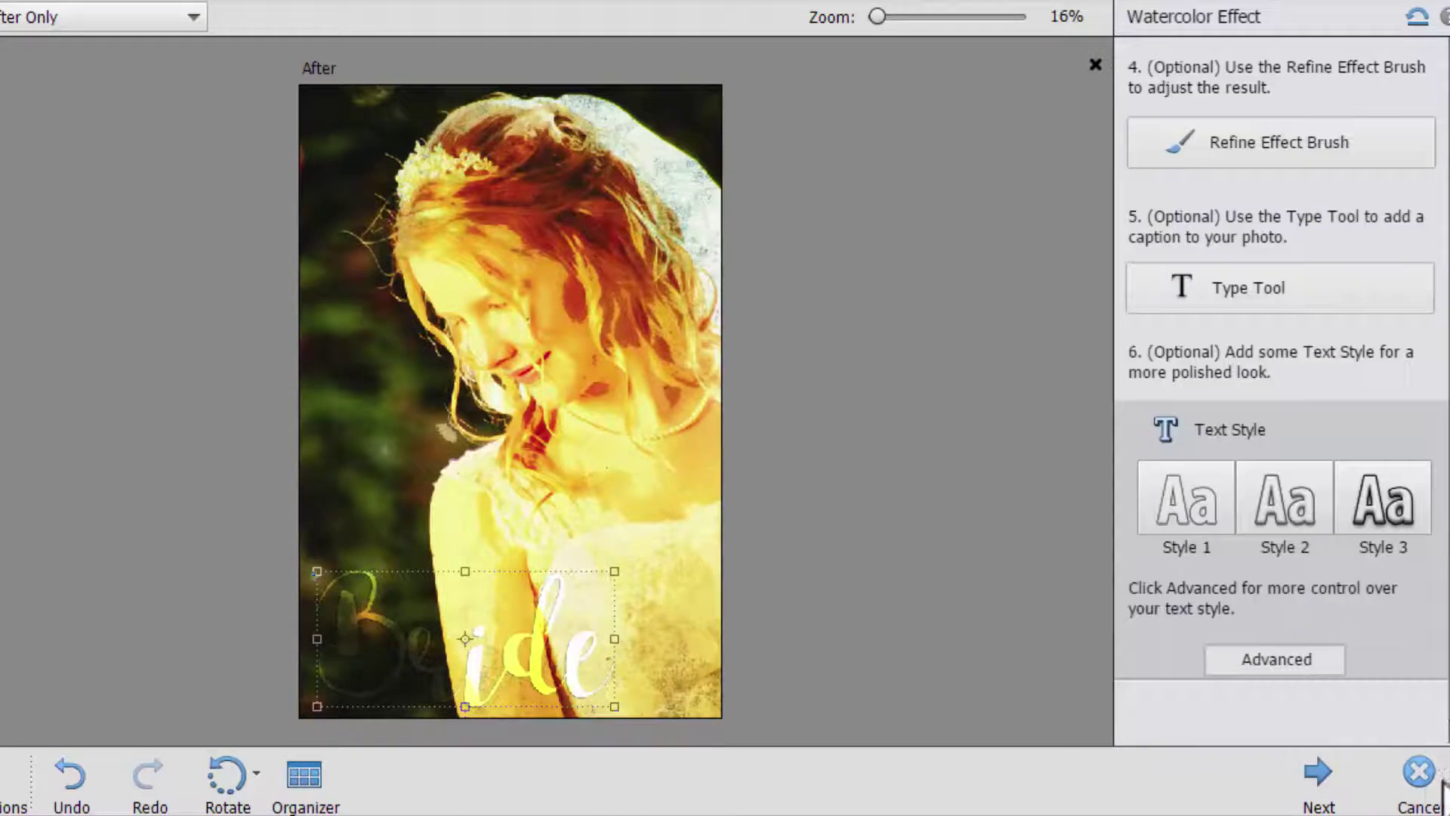
- Try the caption's drop shadow at a size of 250 px and then 0 px in the advanced style settings
click(1252, 664)
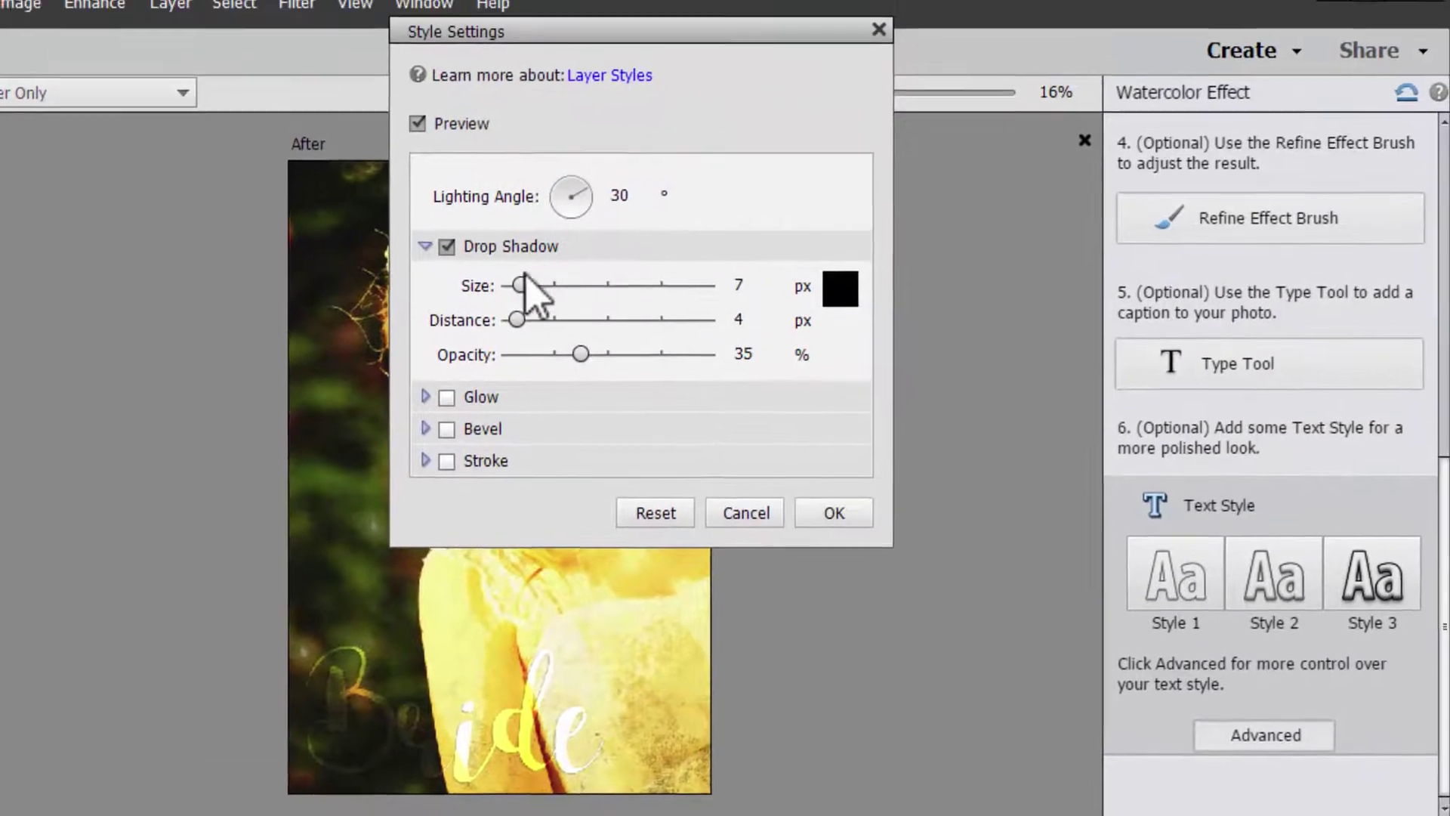
drag(521, 289, 705, 317)
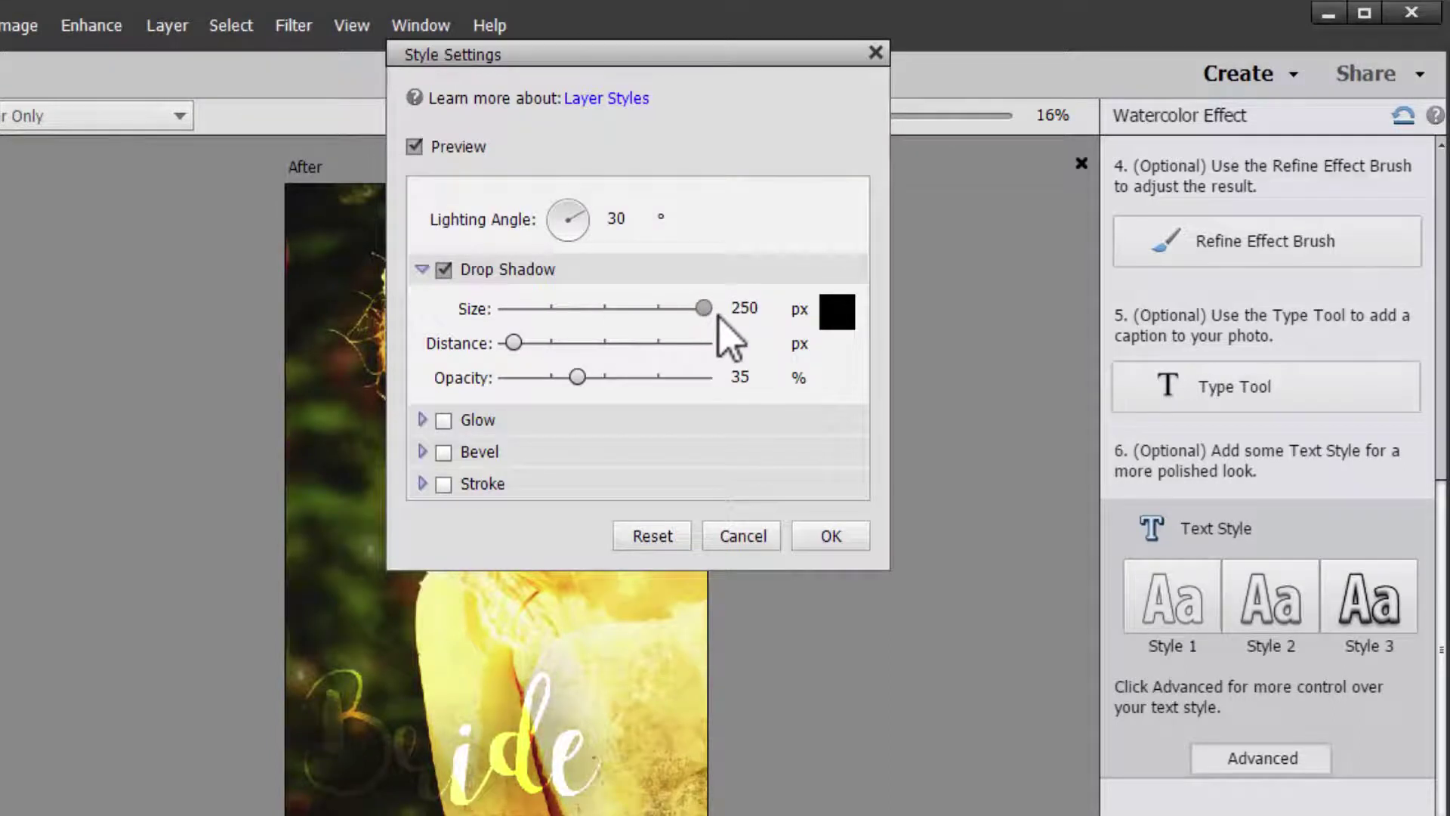
drag(718, 316, 513, 333)
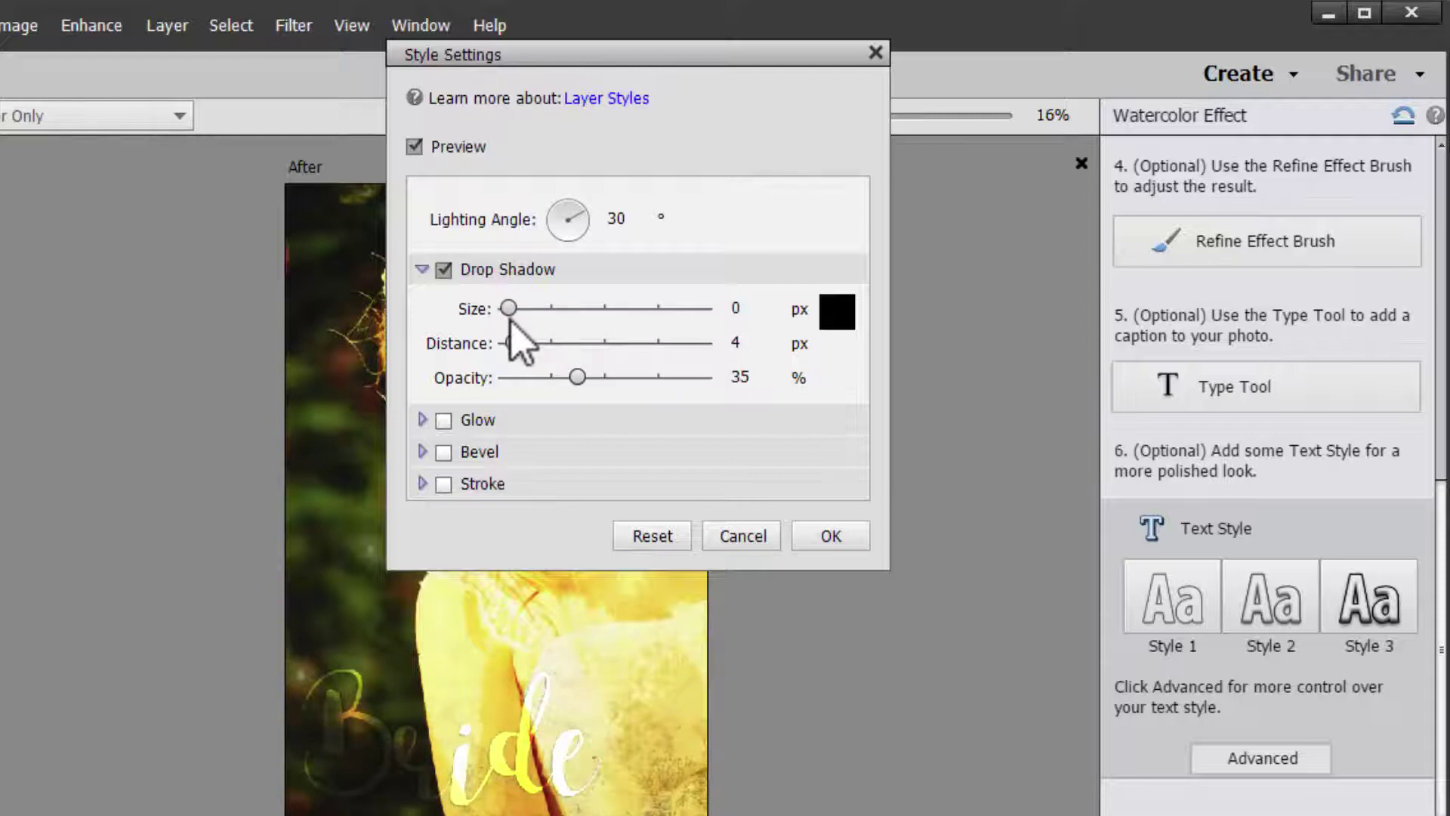
- Try a black stroke of 29 px with the Inside position on the caption
click(444, 484)
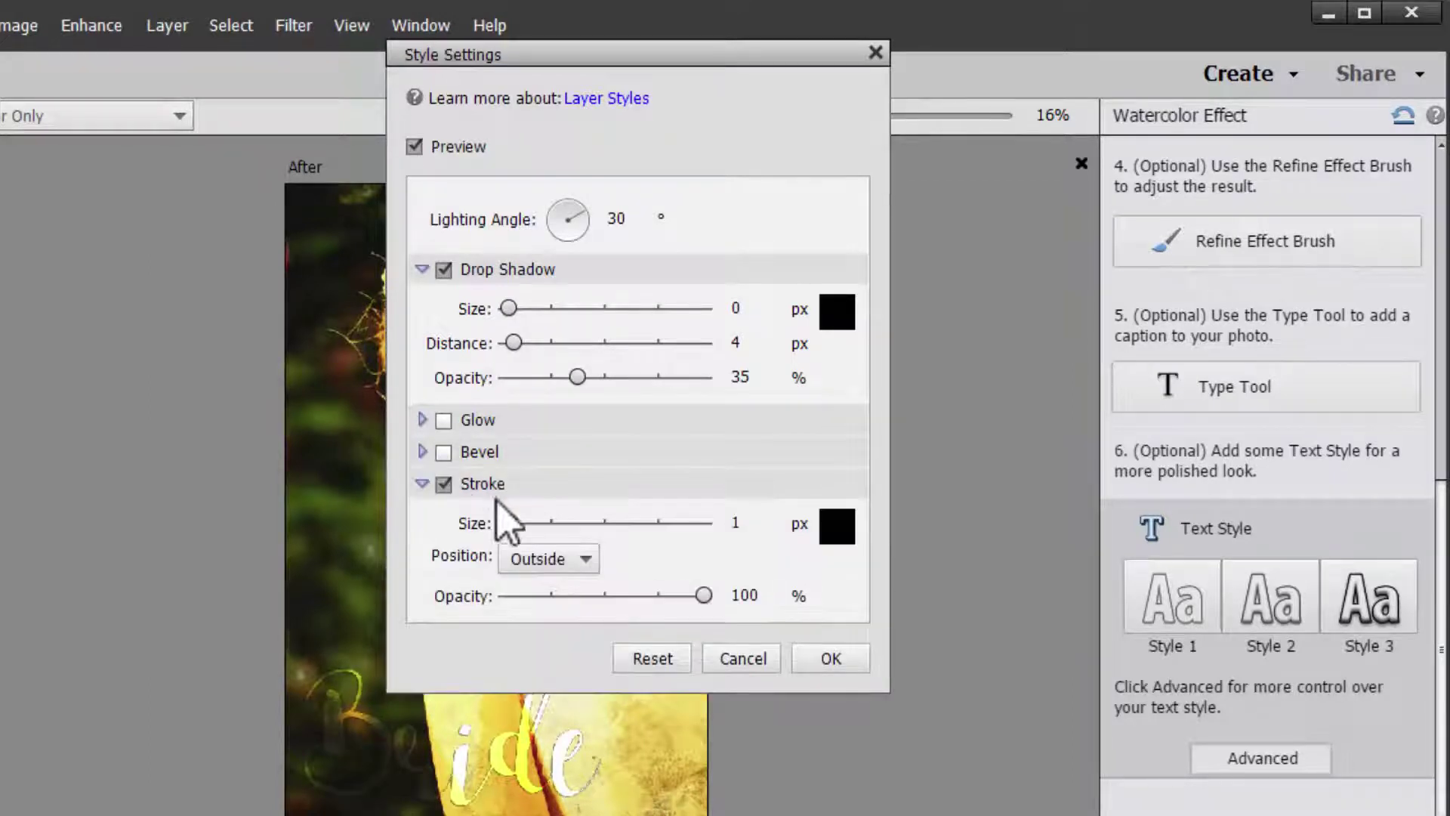
mouse_move(511, 523)
mouse_down()
mouse_move(616, 523)
mouse_move(532, 525)
mouse_up()
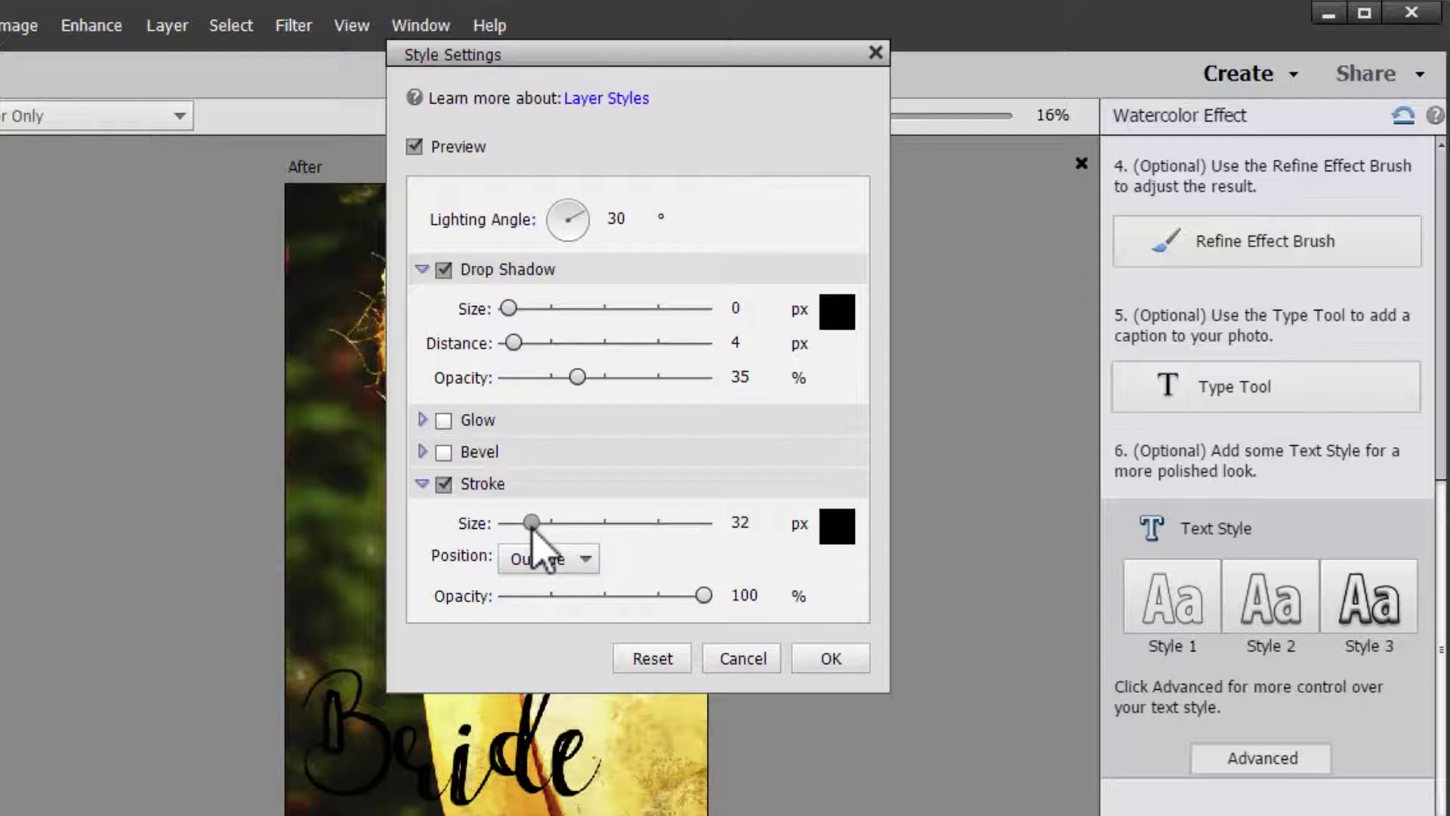
click(538, 559)
click(554, 602)
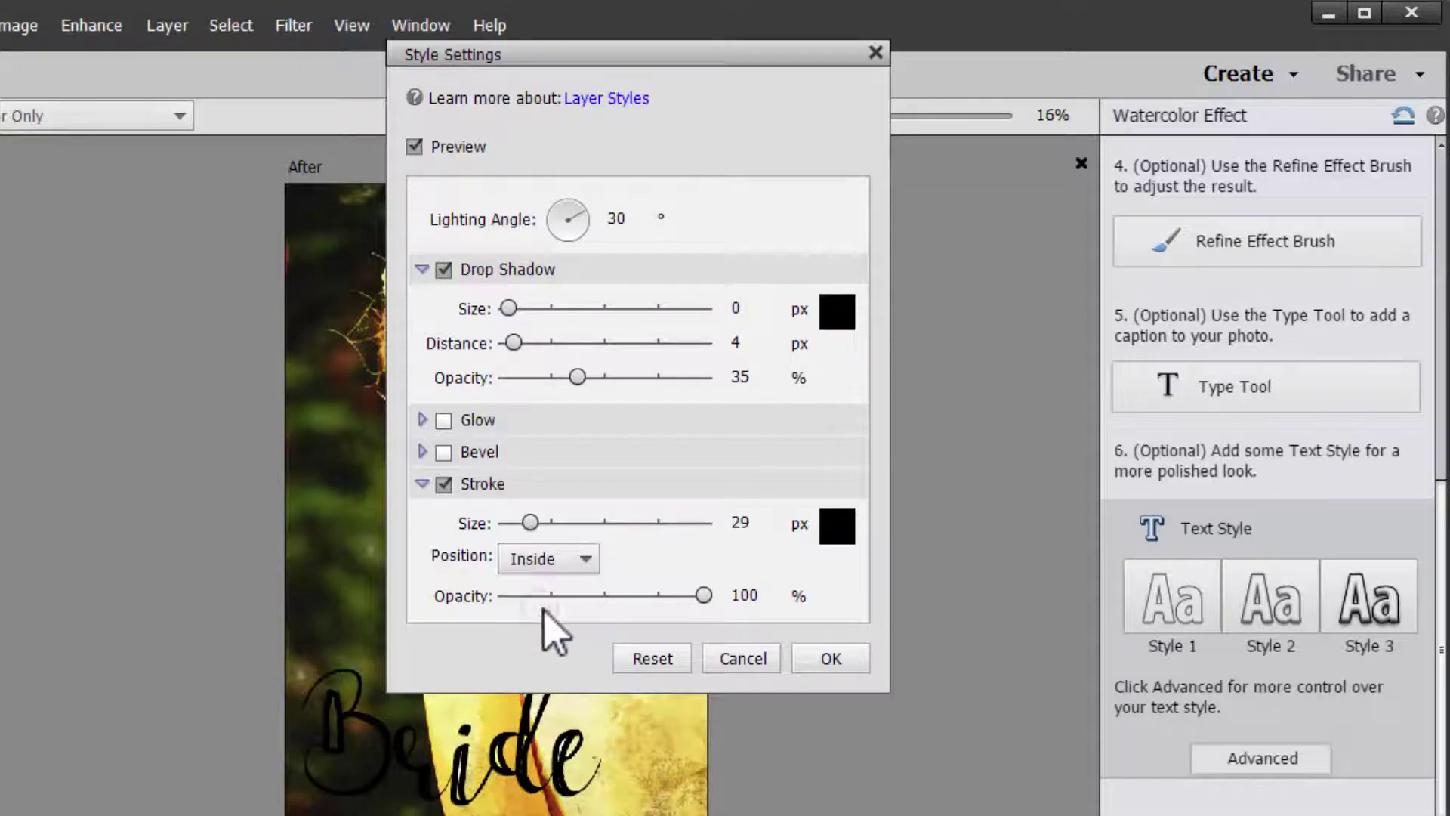
- Compare the Center and Outside stroke positions, then turn off the stroke and discard the style changes
click(538, 563)
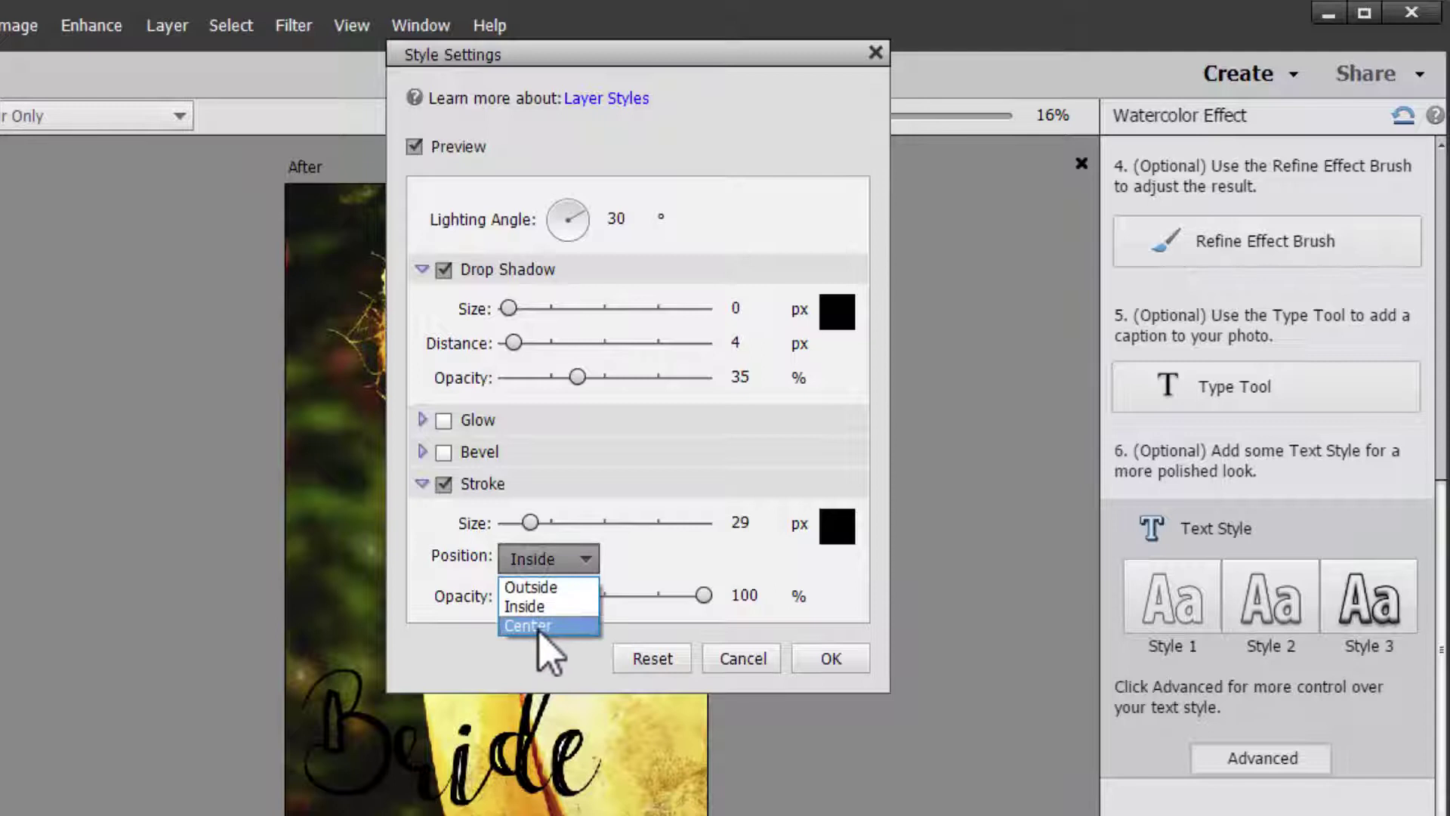
click(540, 625)
click(540, 573)
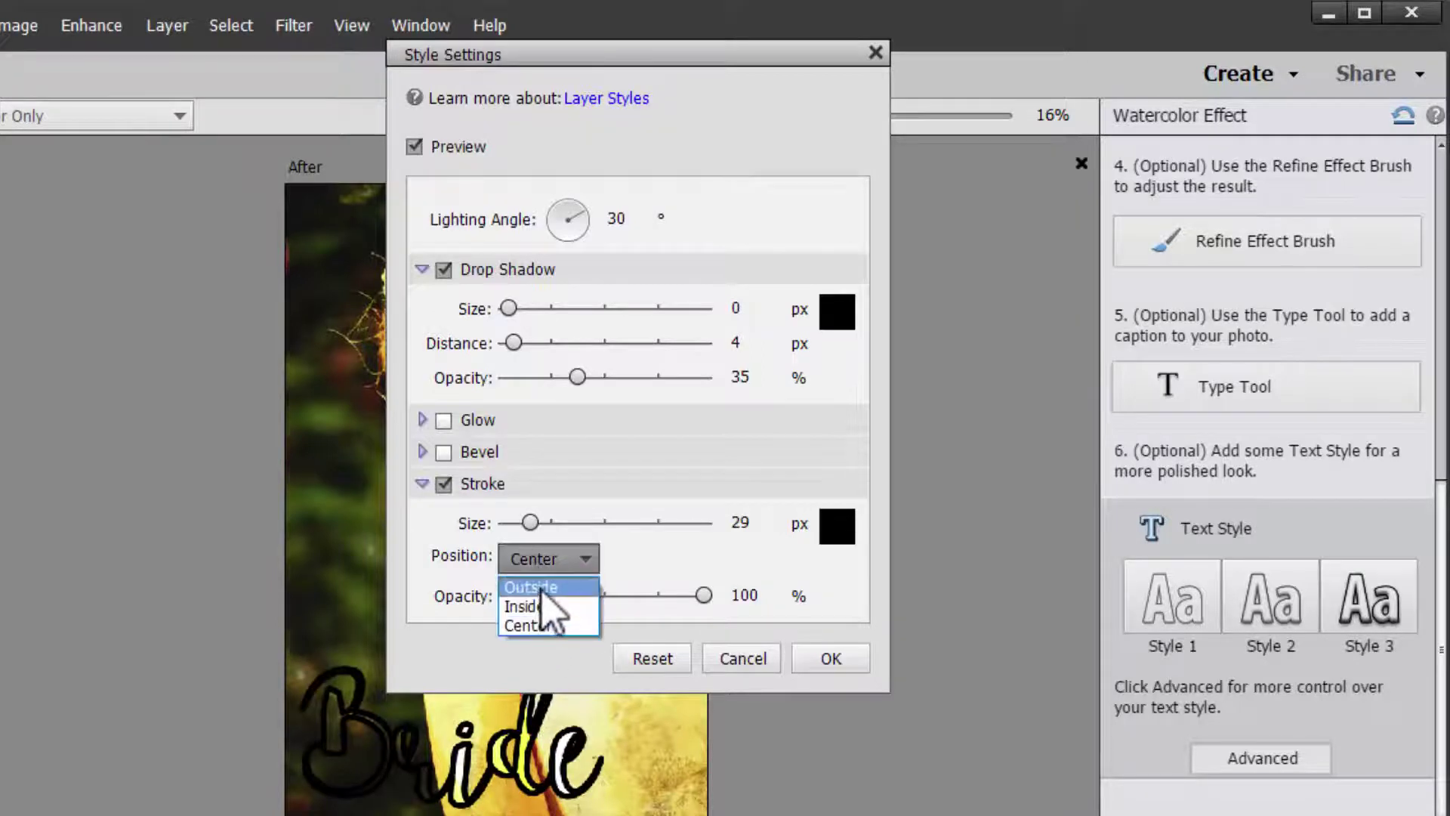
click(544, 585)
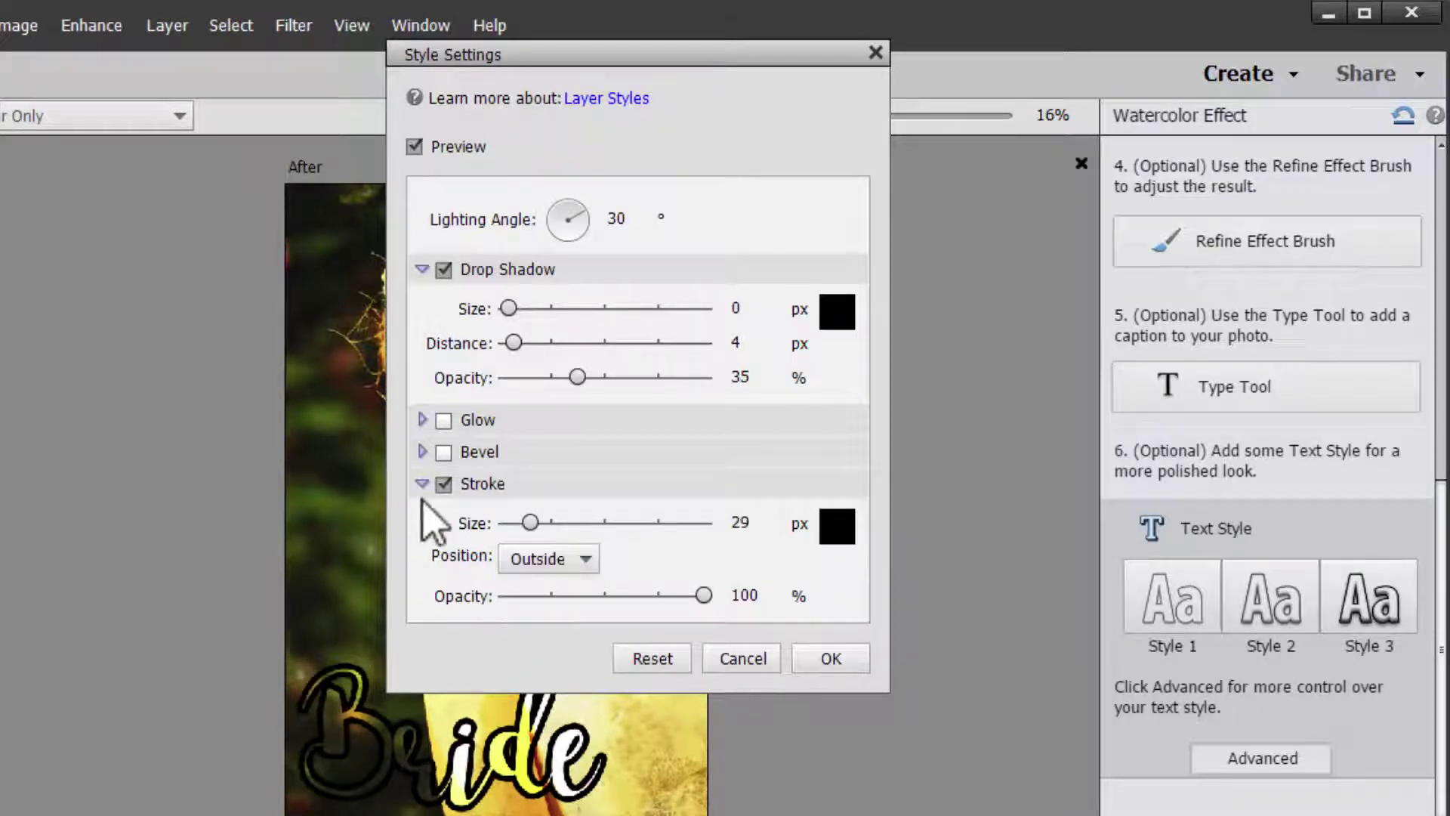
click(444, 484)
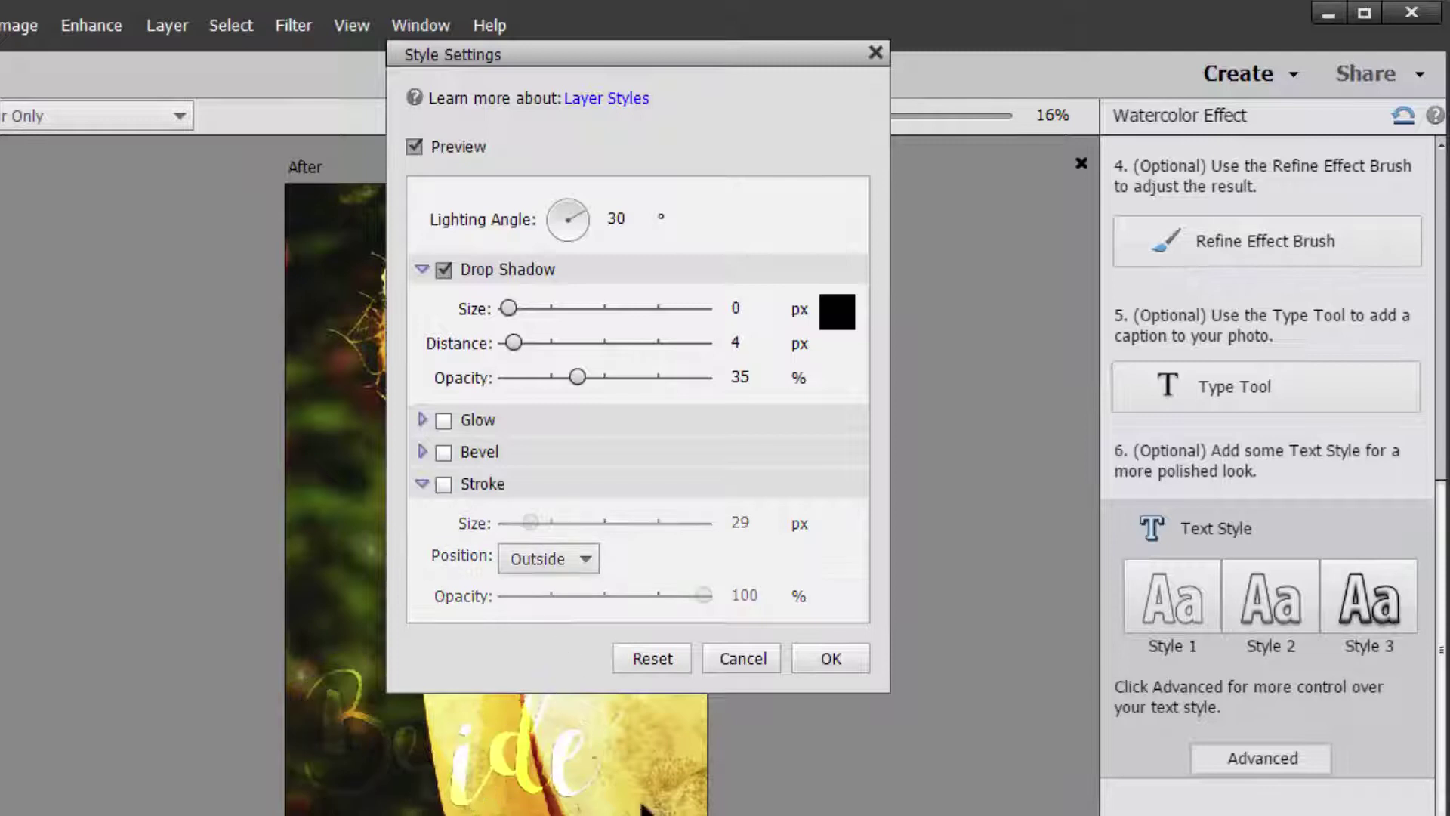
click(726, 665)
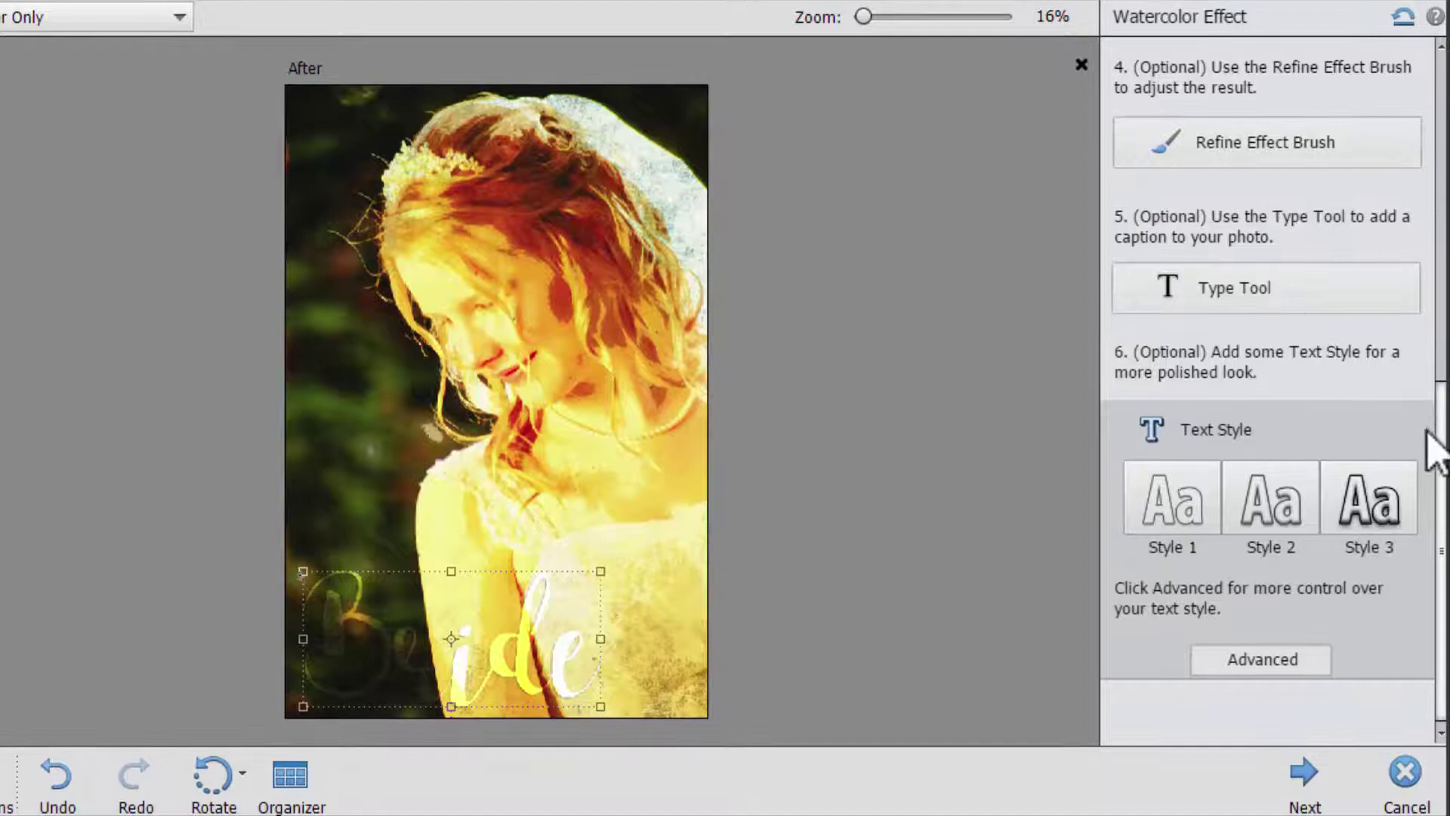
- Finish the Watercolor Effect and continue editing the photo in Expert mode with the tool options hidden
drag(1439, 450, 1445, 83)
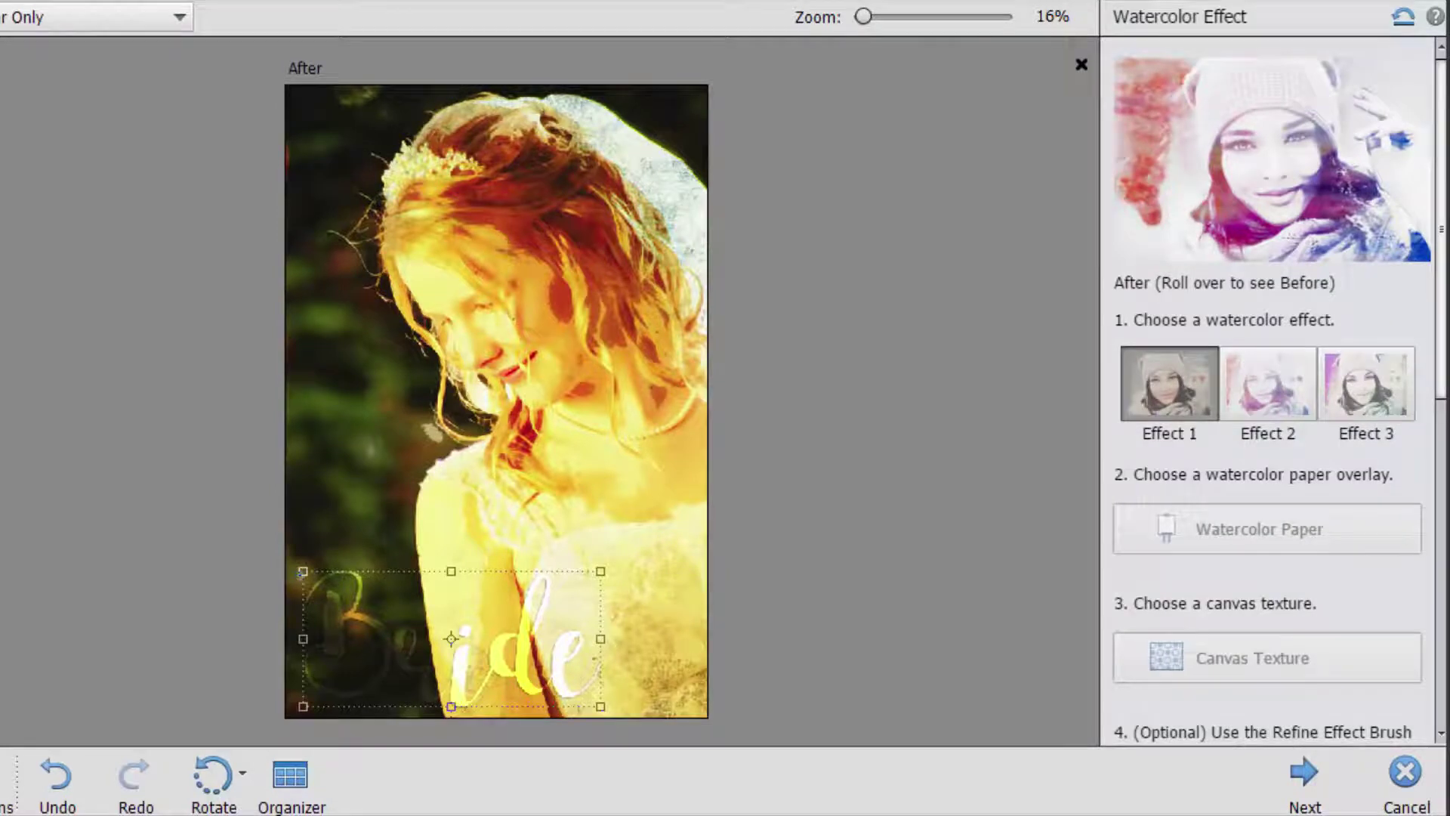
click(1295, 777)
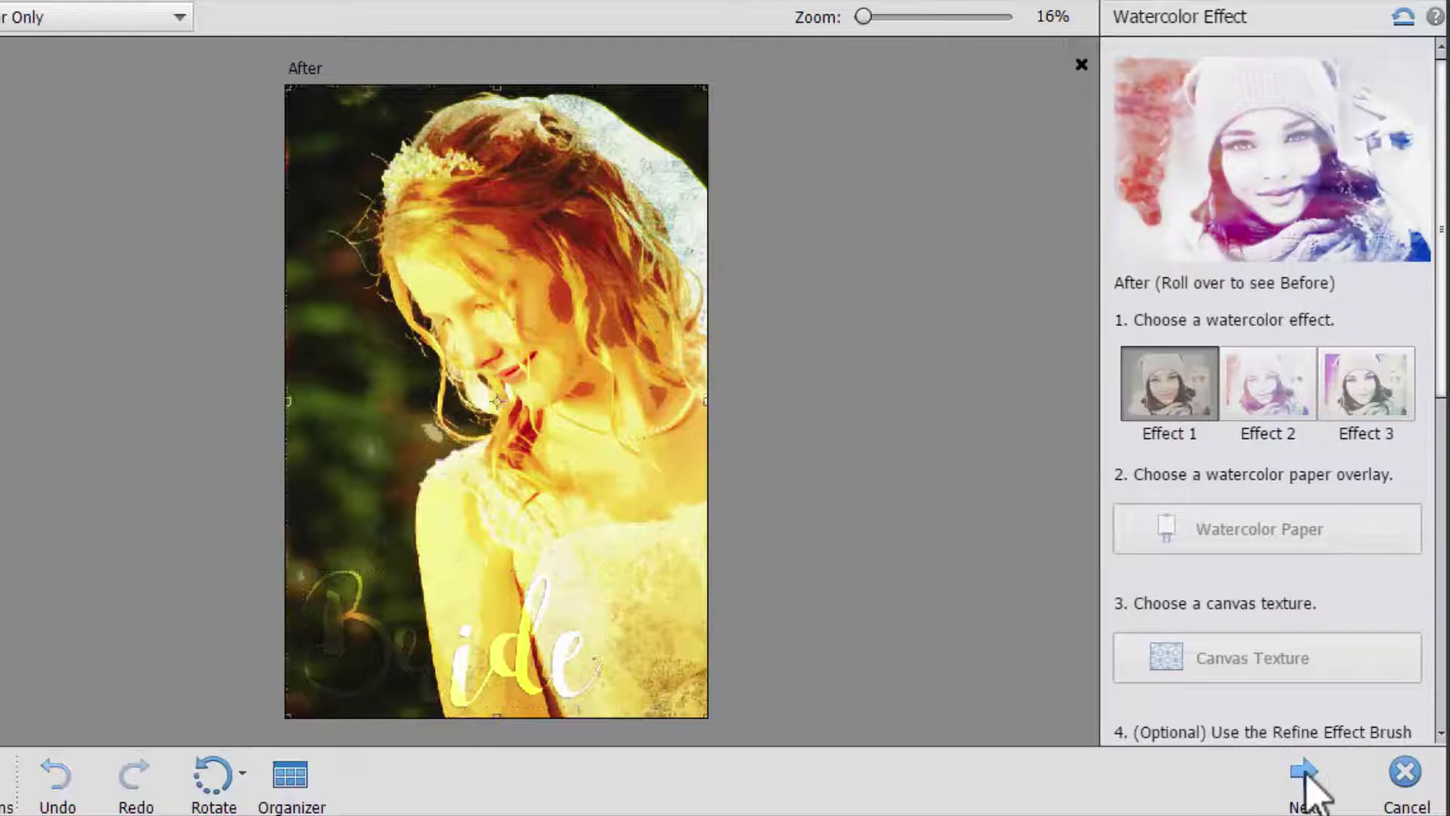
click(1344, 168)
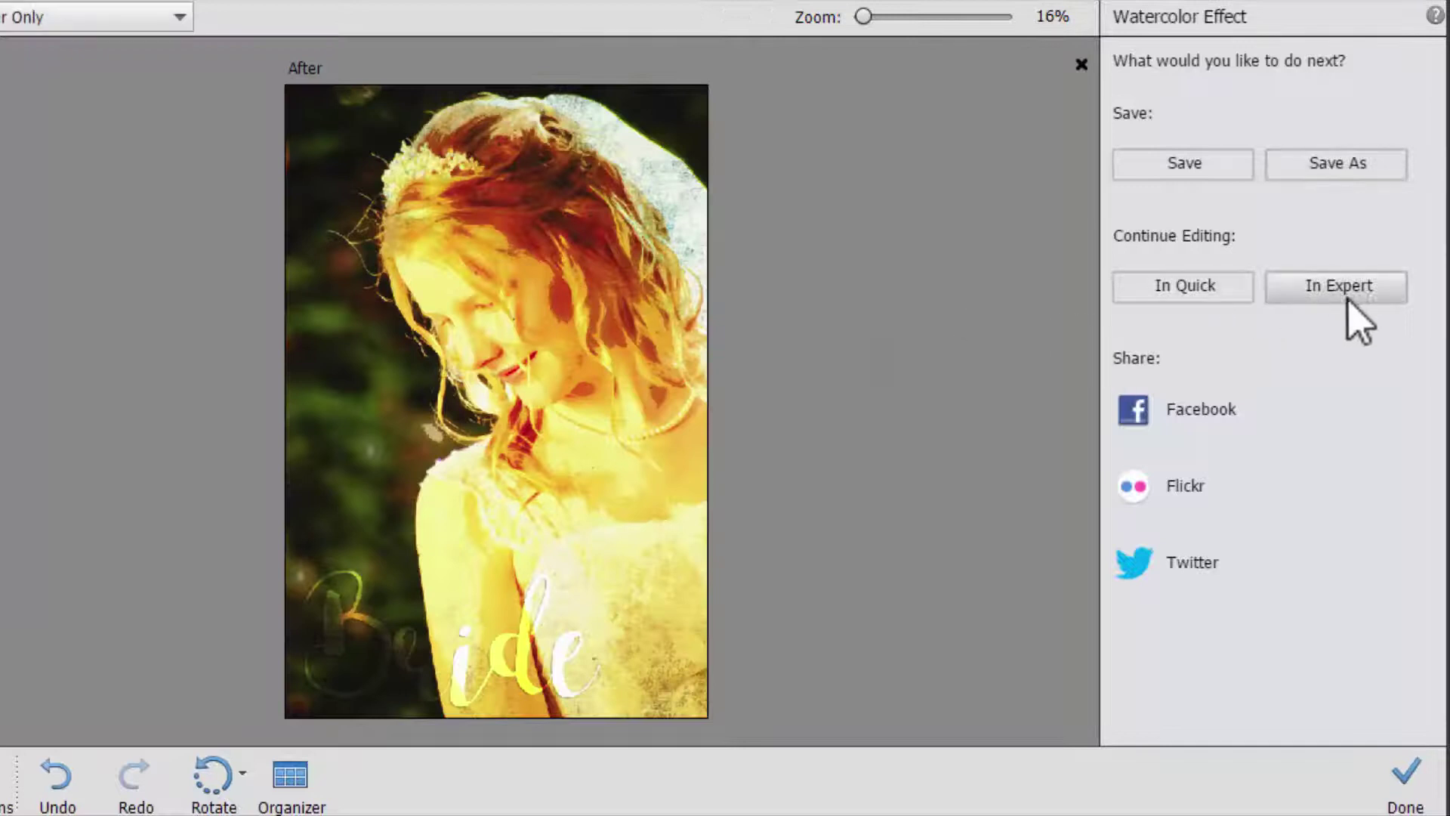
click(1347, 291)
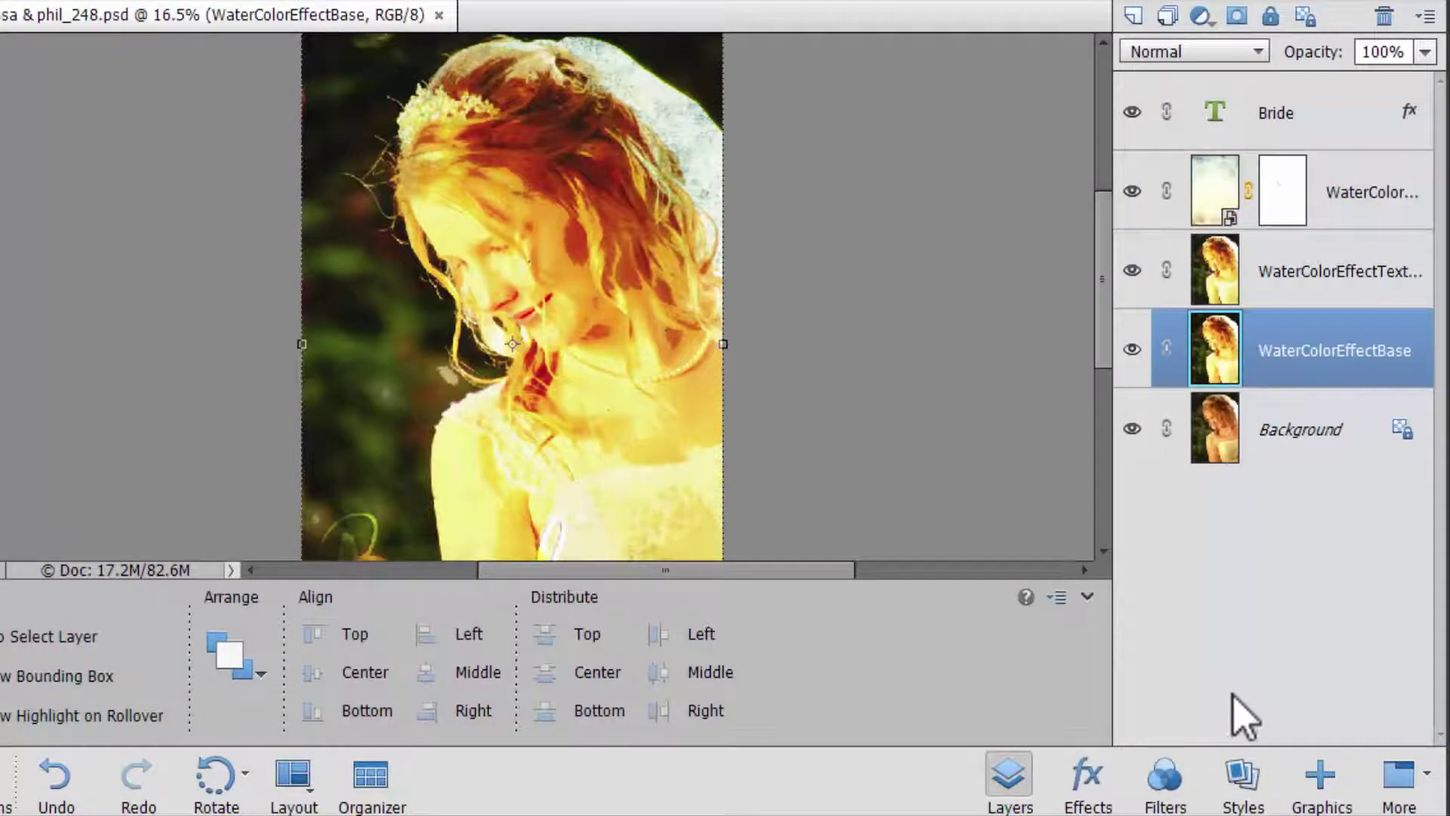
click(9, 782)
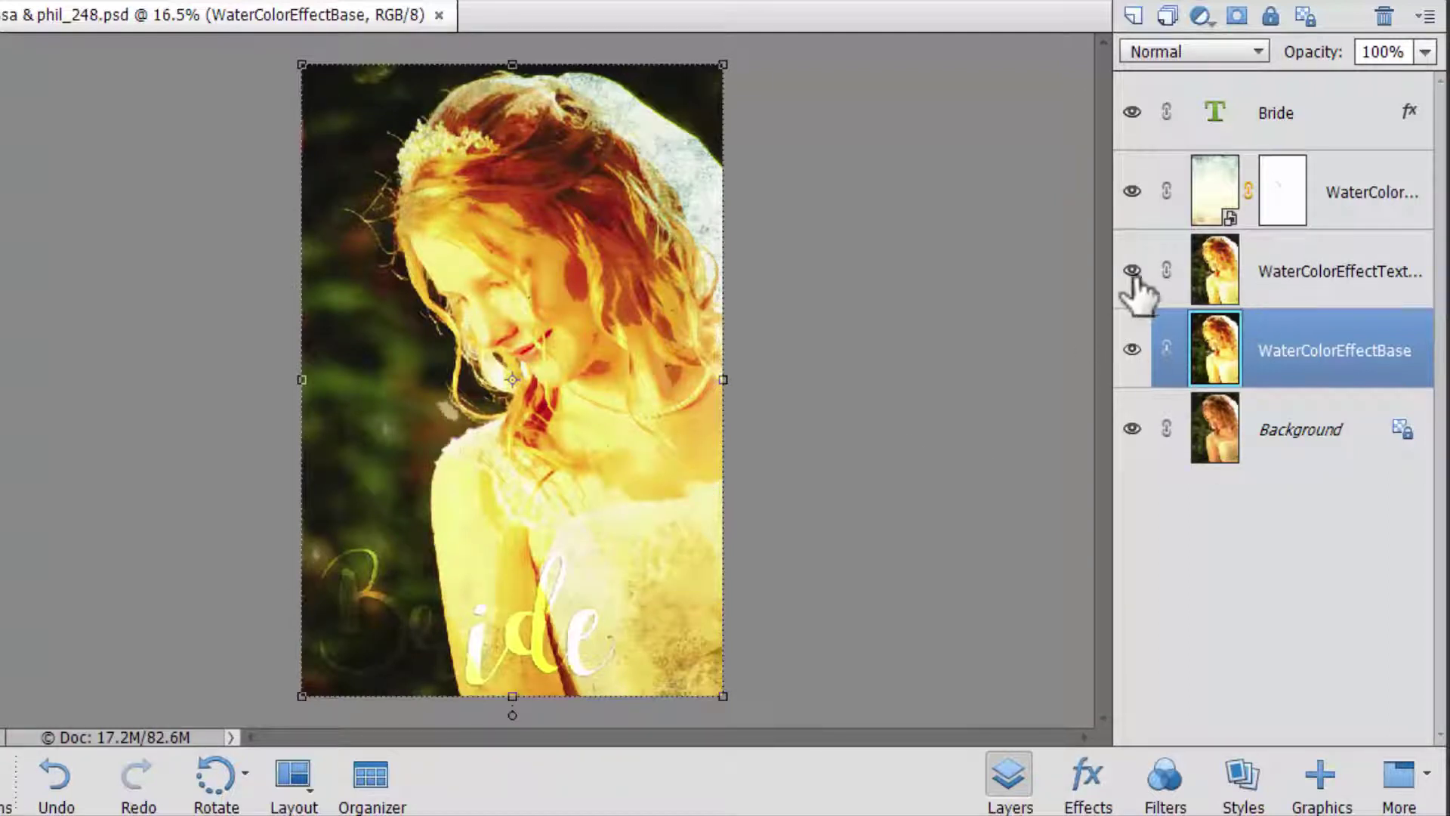
- Compare the photo with the caption and watercolor texture and base layers hidden and shown, and shift the Bride caption slightly
click(1131, 113)
click(1130, 113)
click(1132, 350)
click(1132, 352)
click(1131, 351)
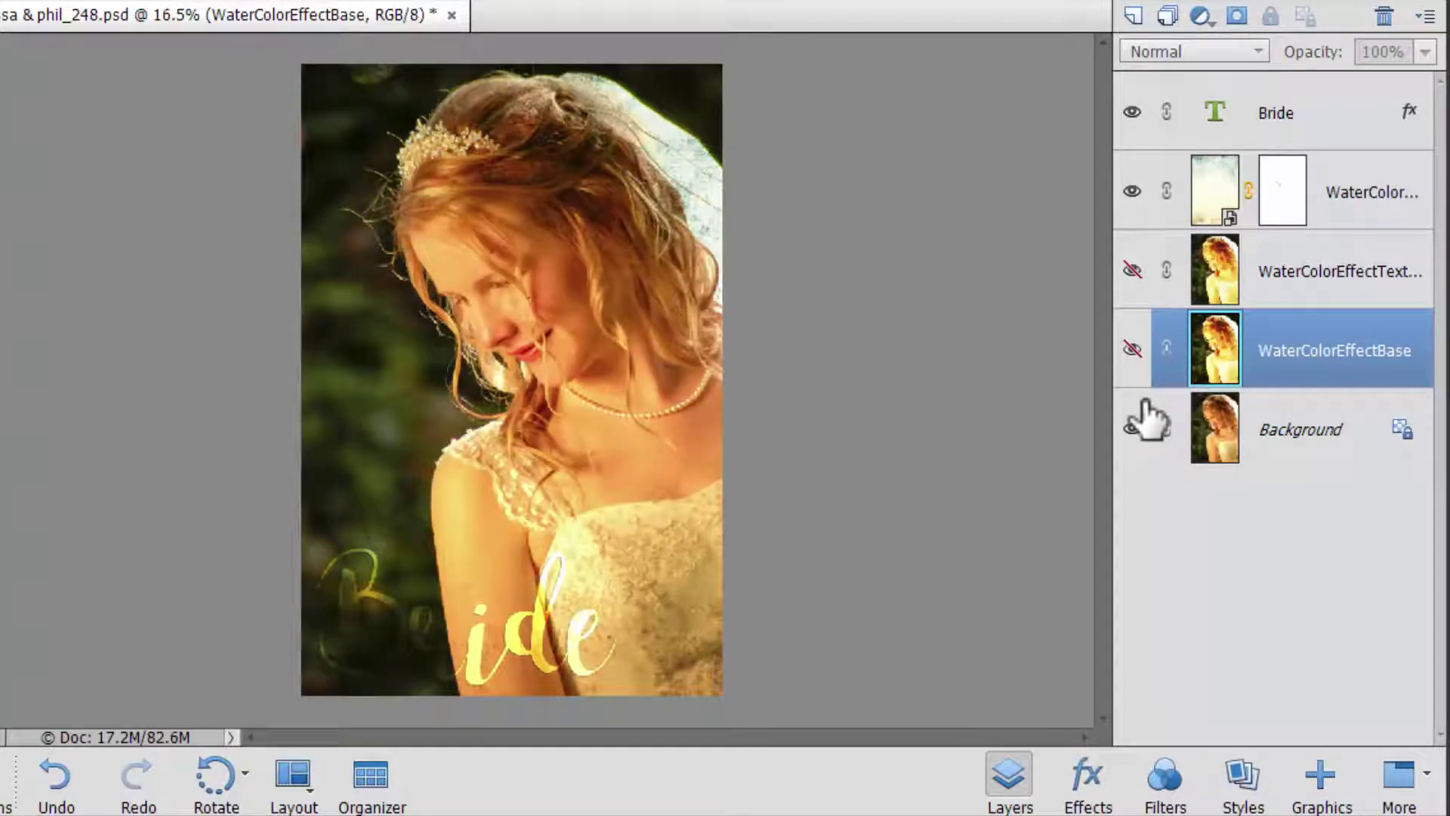
mouse_move(552, 659)
mouse_down()
mouse_move(591, 546)
mouse_move(518, 206)
mouse_move(551, 156)
mouse_move(647, 220)
mouse_move(539, 664)
mouse_up()
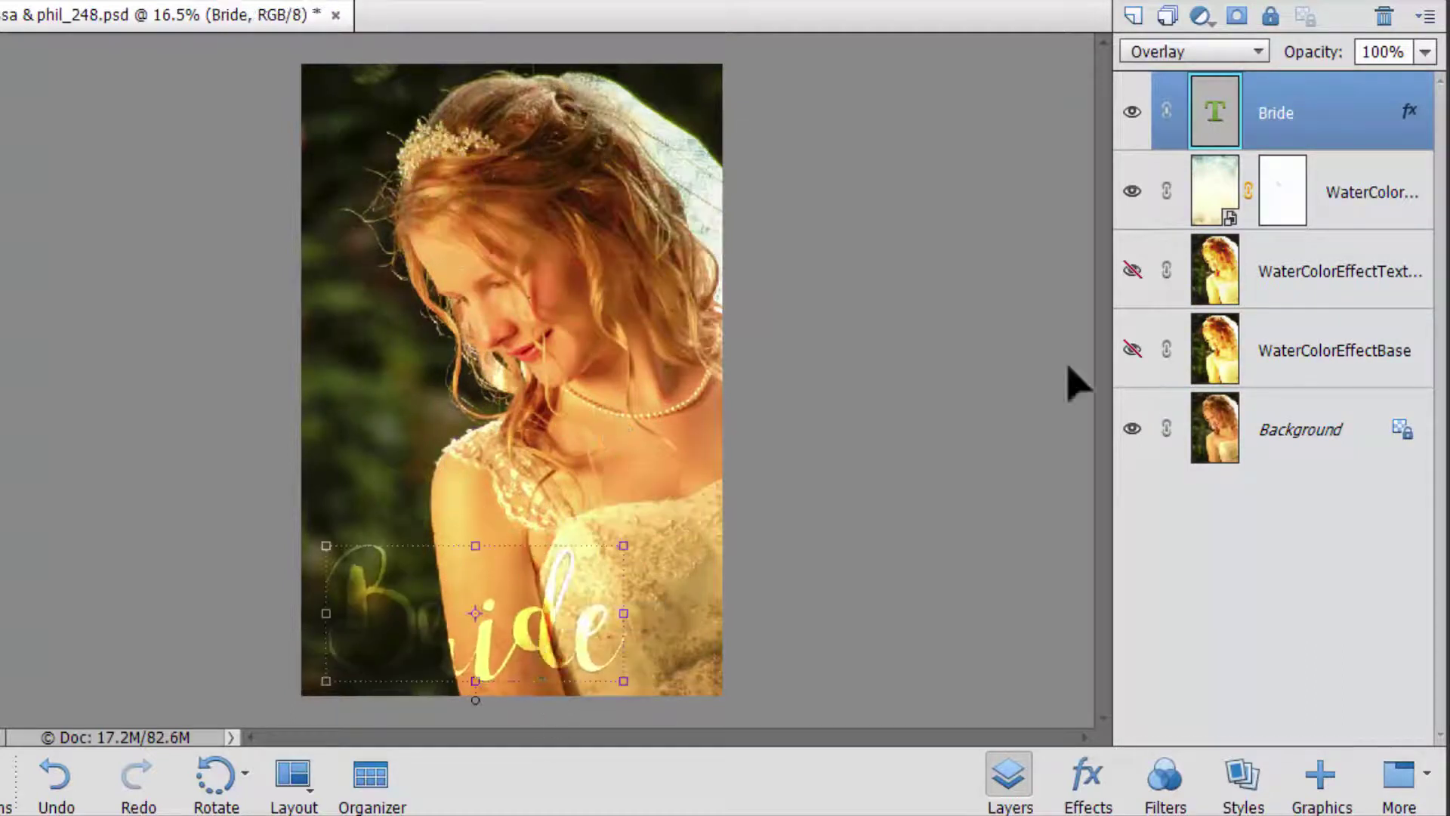
click(1132, 271)
click(1133, 349)
- Lower the opacity of the WaterColorEffectTexture layer to about 27% and deselect it
click(1262, 362)
mouse_move(1289, 59)
mouse_down()
mouse_move(1216, 68)
mouse_move(1291, 71)
mouse_move(1289, 45)
mouse_move(1311, 64)
mouse_up()
click(1276, 272)
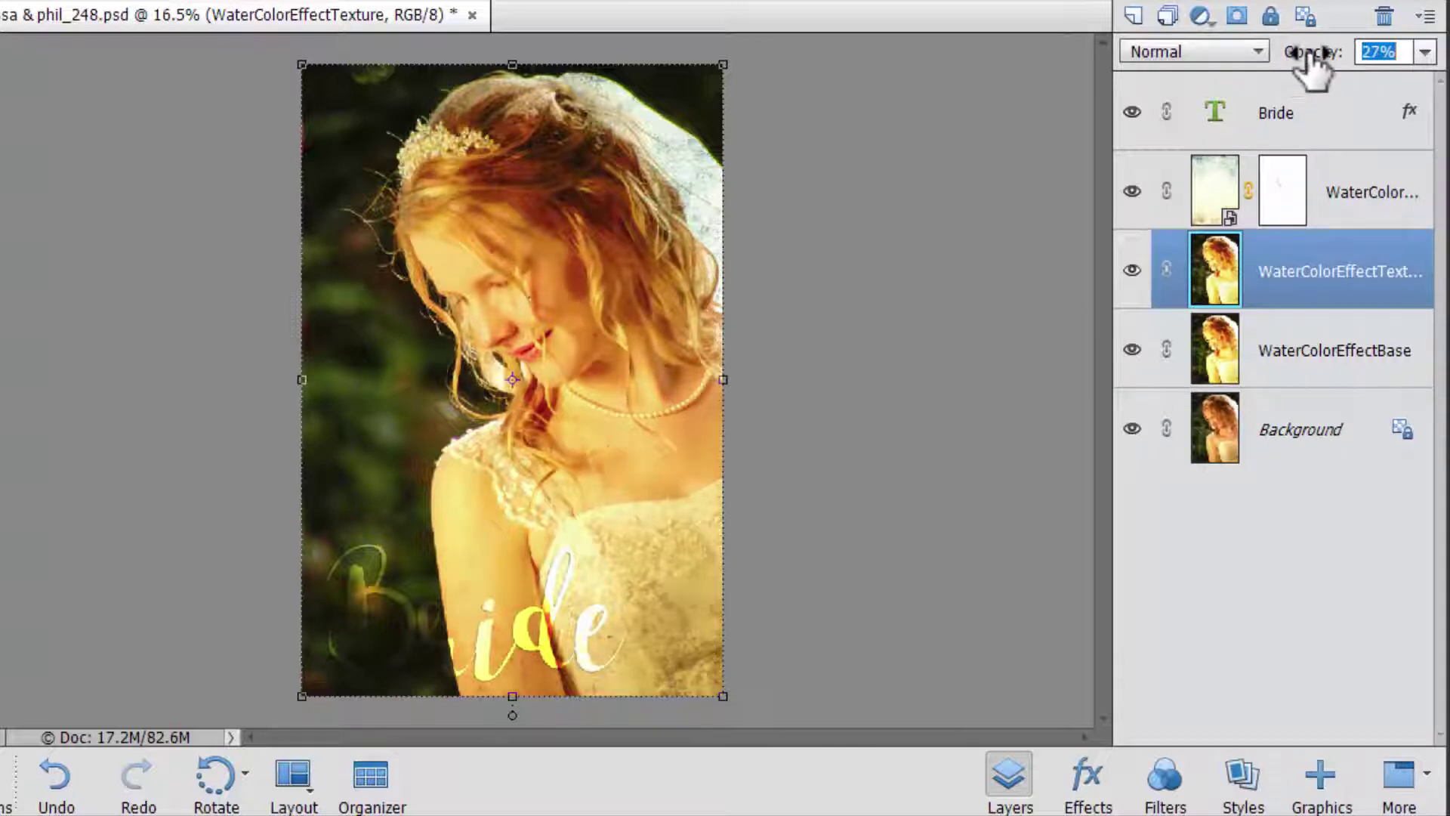
click(816, 491)
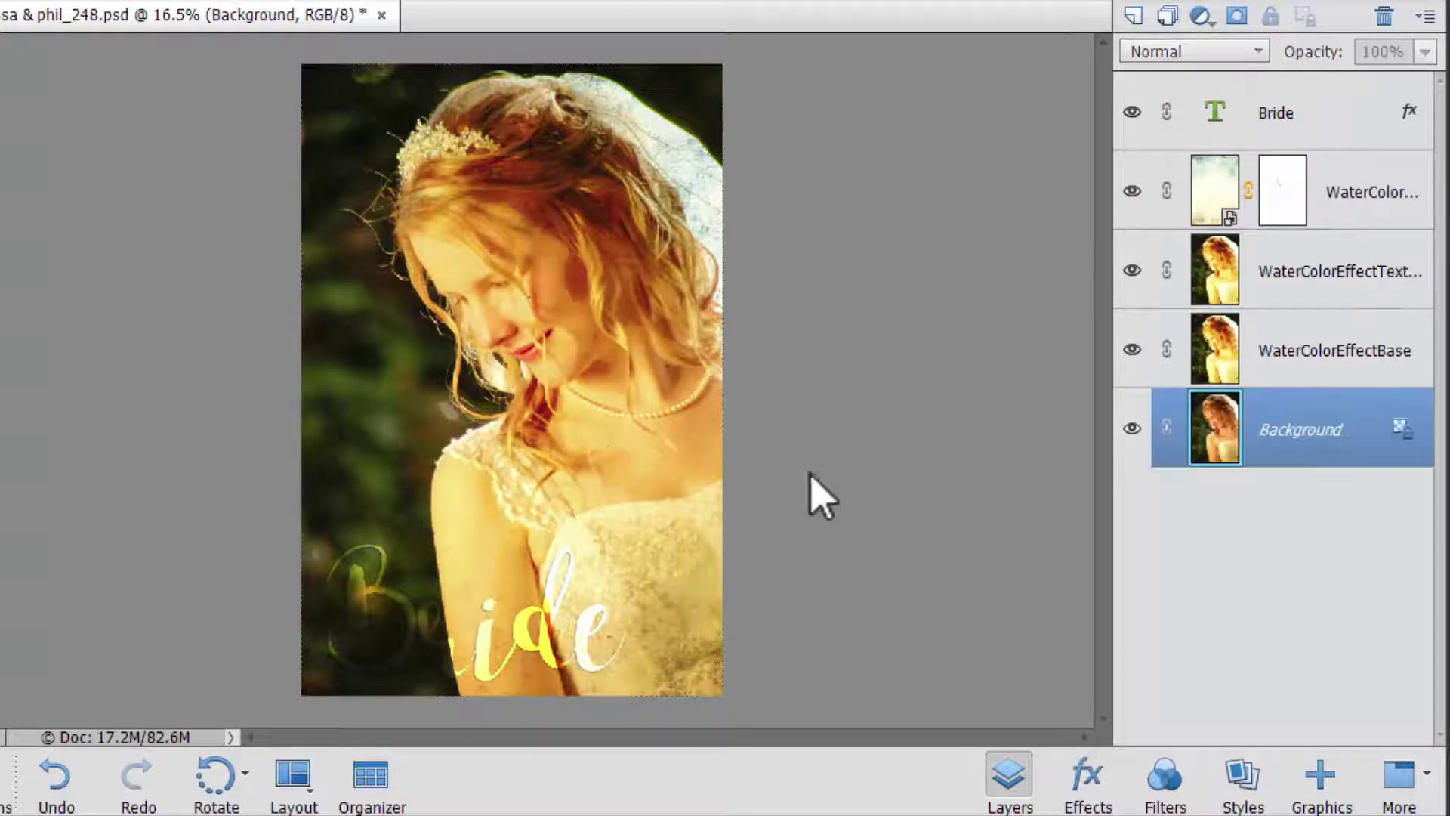
- Duplicate the Bride caption twice, placing one copy over the shoulder and the other across the face
click(558, 676)
drag(550, 658, 551, 351)
drag(551, 352, 683, 344)
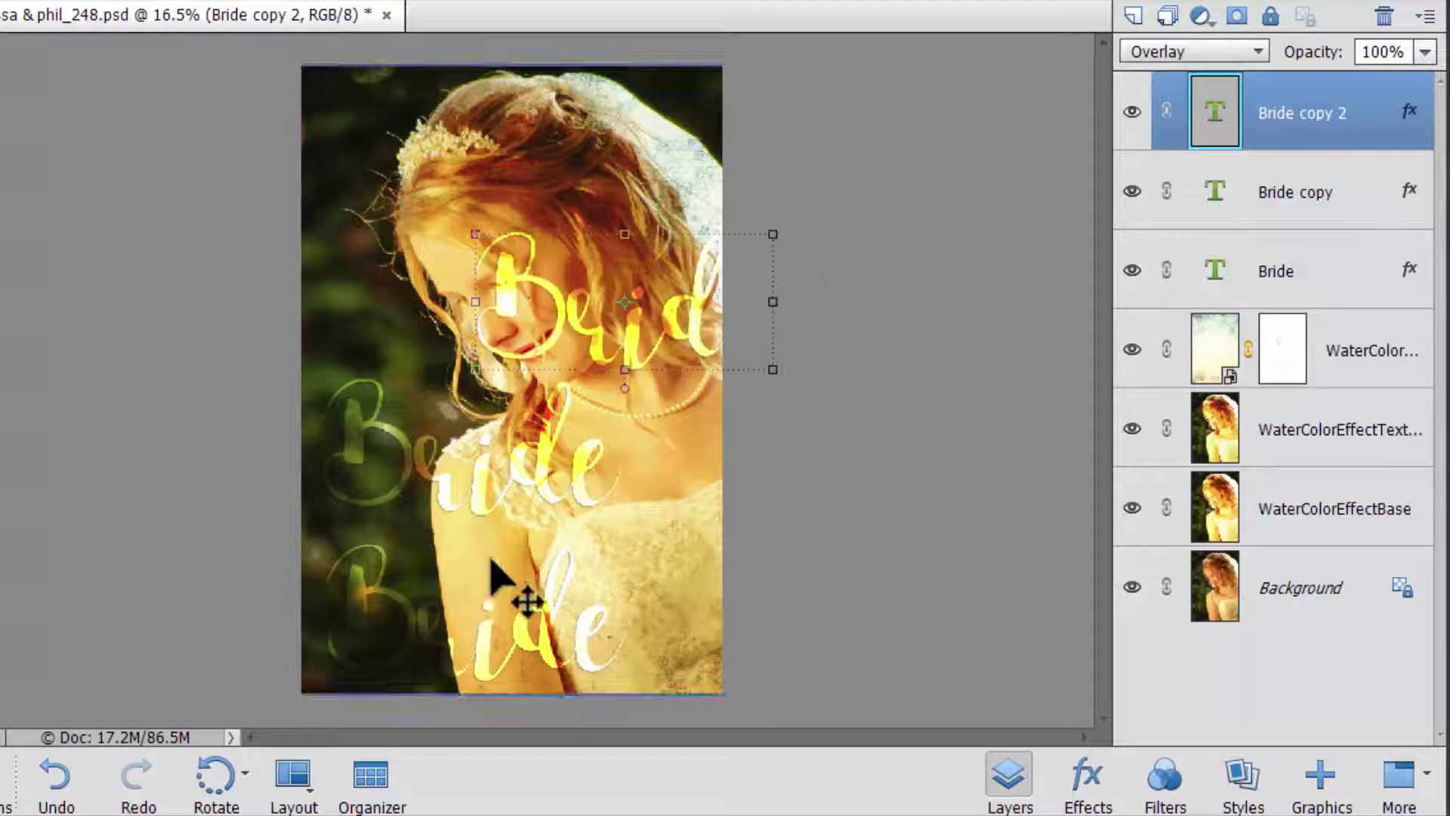
- Rearrange the three Bride captions over the dark background beside the bride's face and shoulder, letting the upper ones run off the edge
drag(519, 641, 339, 317)
drag(646, 372, 249, 164)
drag(445, 495, 397, 437)
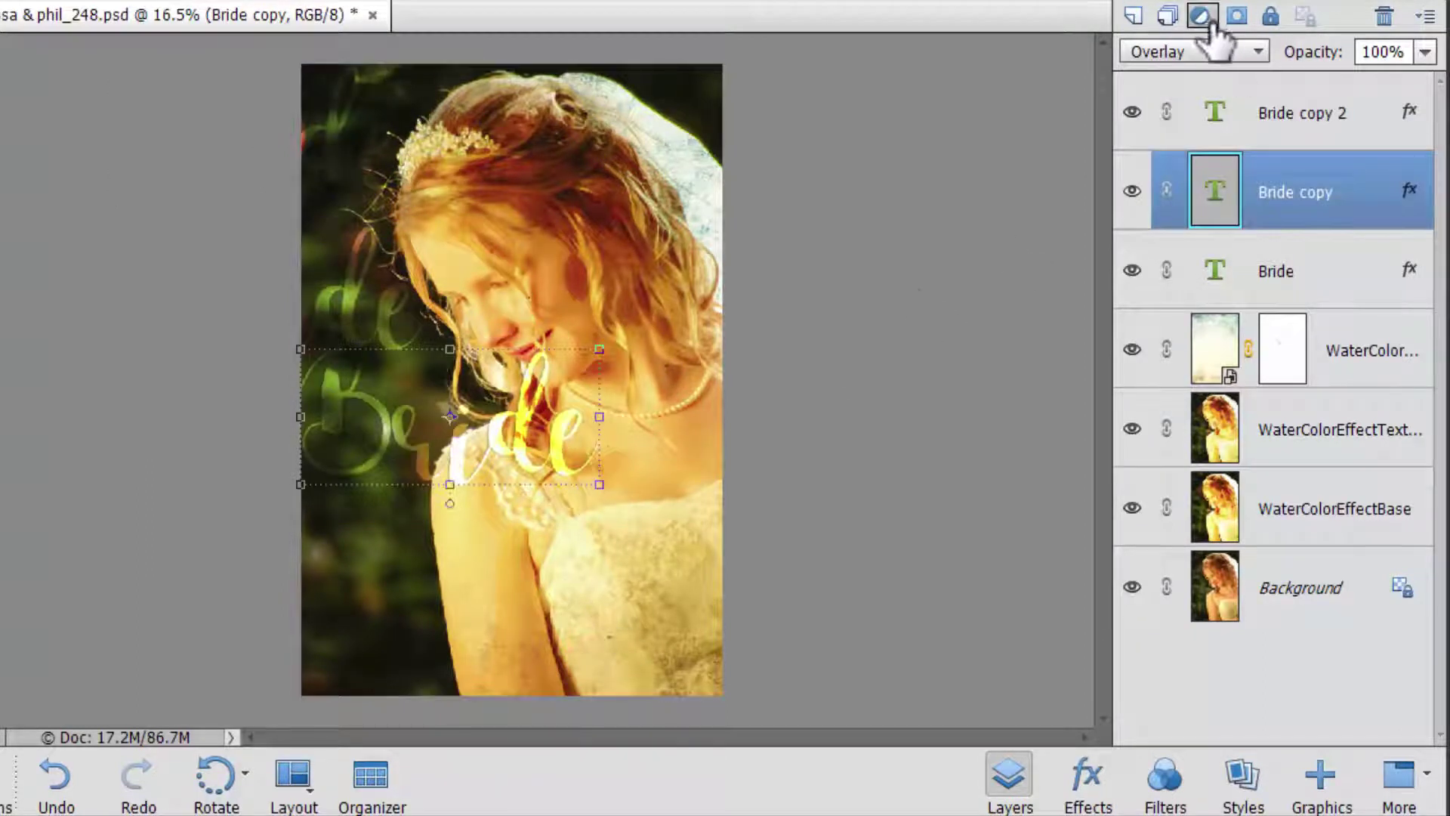
- Add a layer mask to the Bride copy layer and paint it black with a 700 px brush over the letters covering the bride
click(1237, 17)
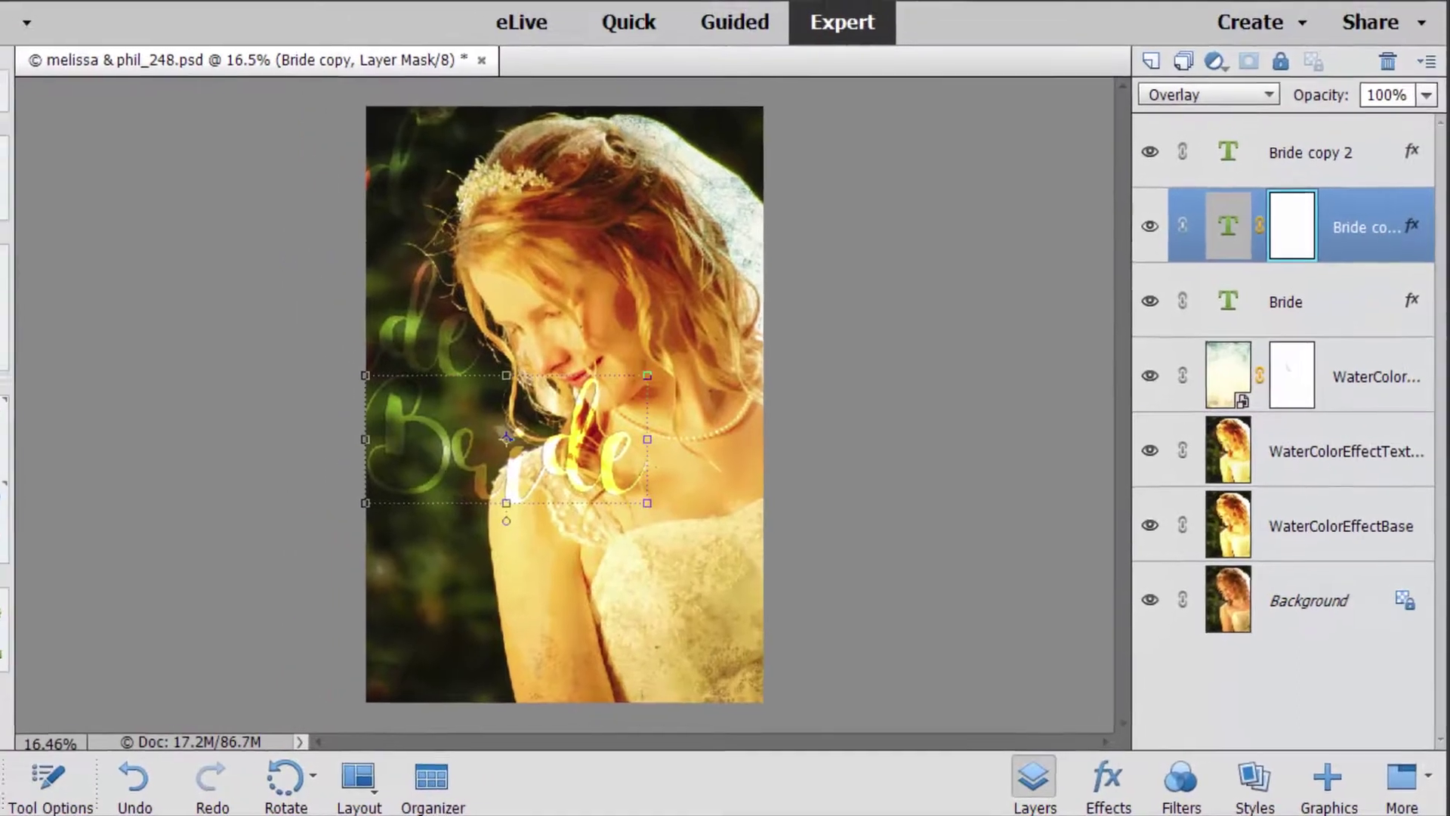
click(23, 436)
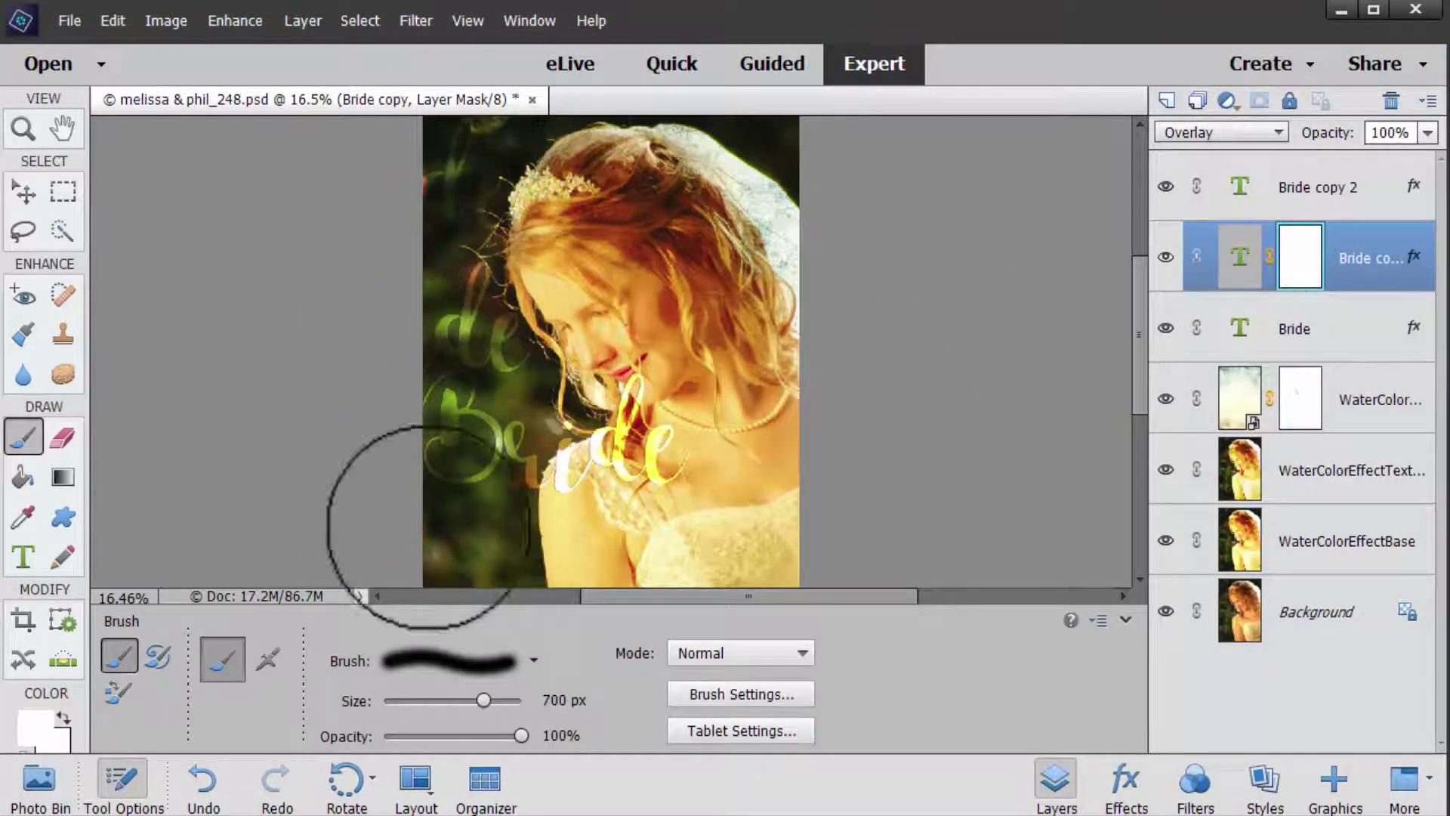
key(d)
key(x)
mouse_move(572, 432)
mouse_down()
mouse_move(660, 447)
mouse_move(592, 443)
mouse_move(574, 529)
mouse_up()
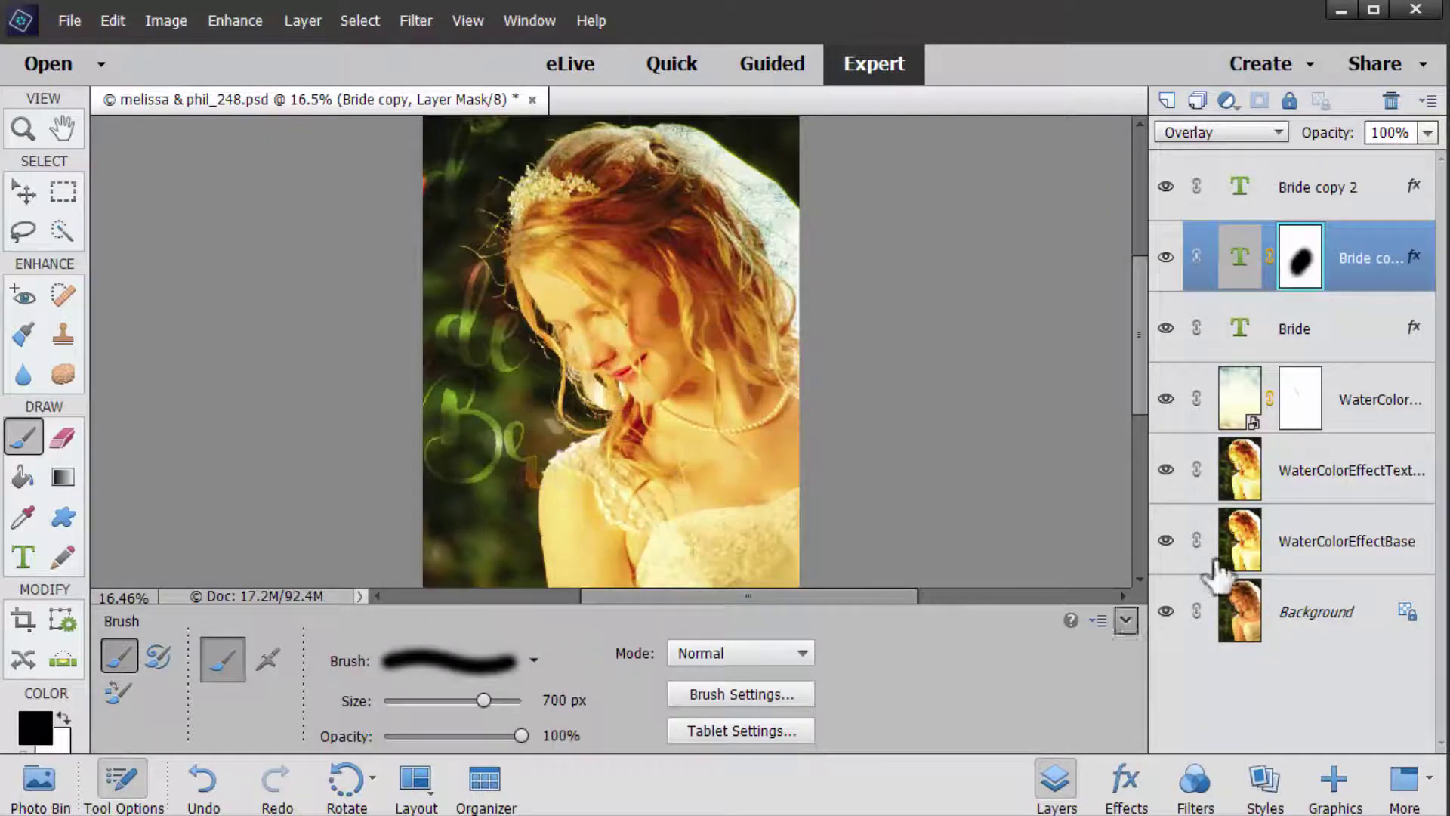
- Duplicate the original Bride caption twice more, placing the copies beside the bride's arm and along the photo's lower edge
click(24, 194)
mouse_move(1143, 354)
mouse_down()
mouse_move(1136, 438)
mouse_move(1140, 333)
mouse_move(1147, 356)
mouse_up()
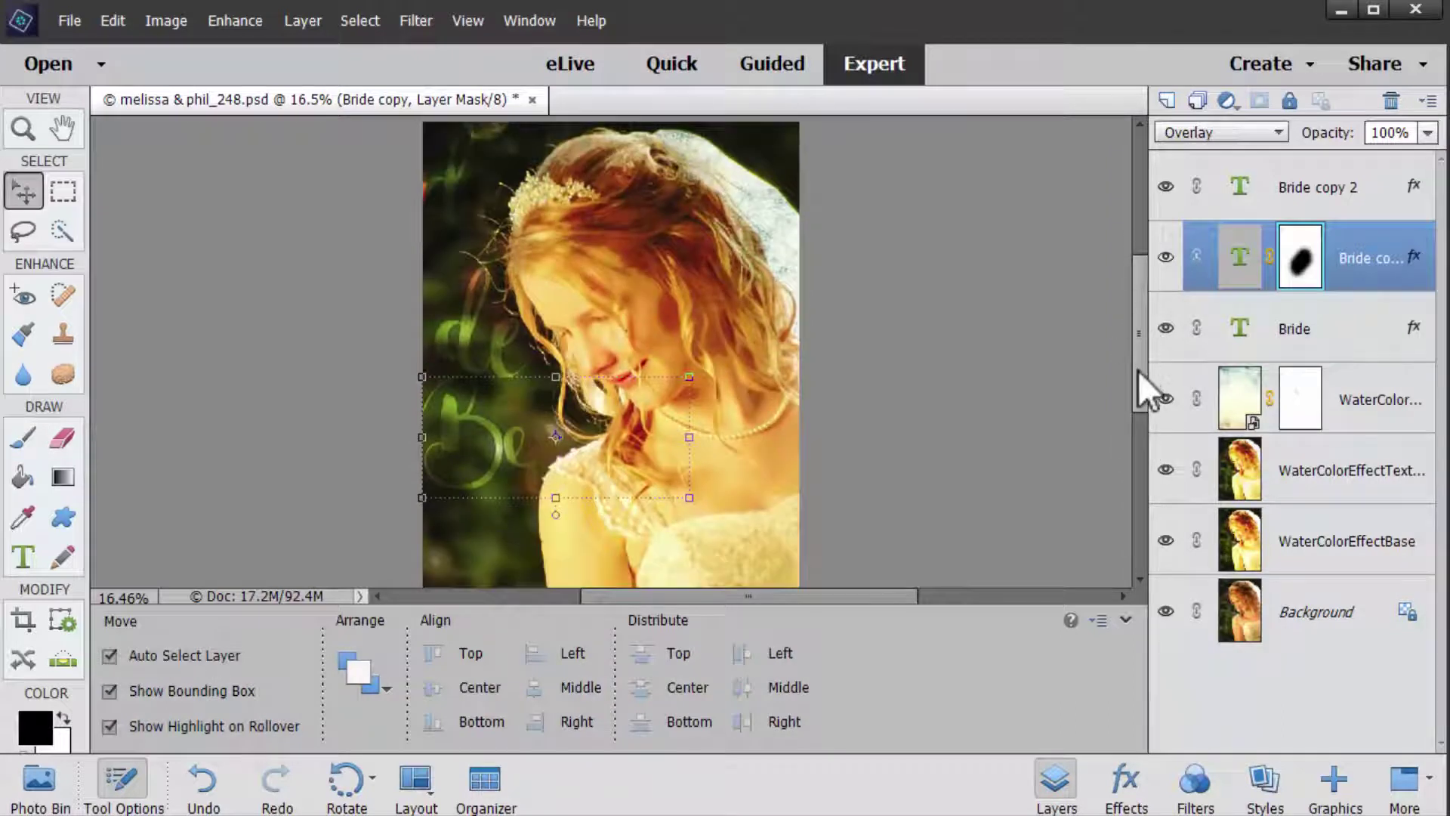
key(ctrl+minus)
click(502, 317)
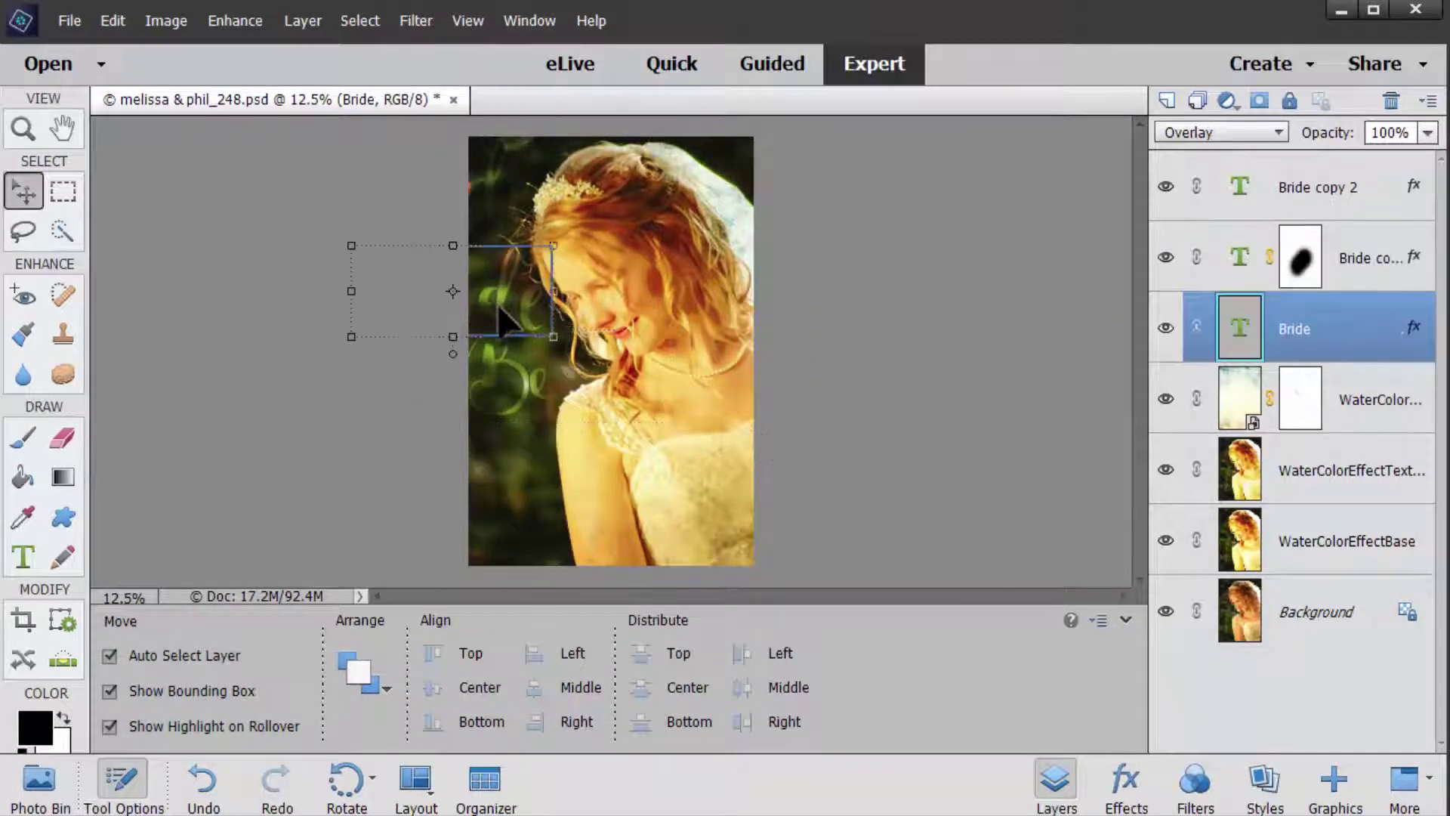
drag(499, 302, 623, 569)
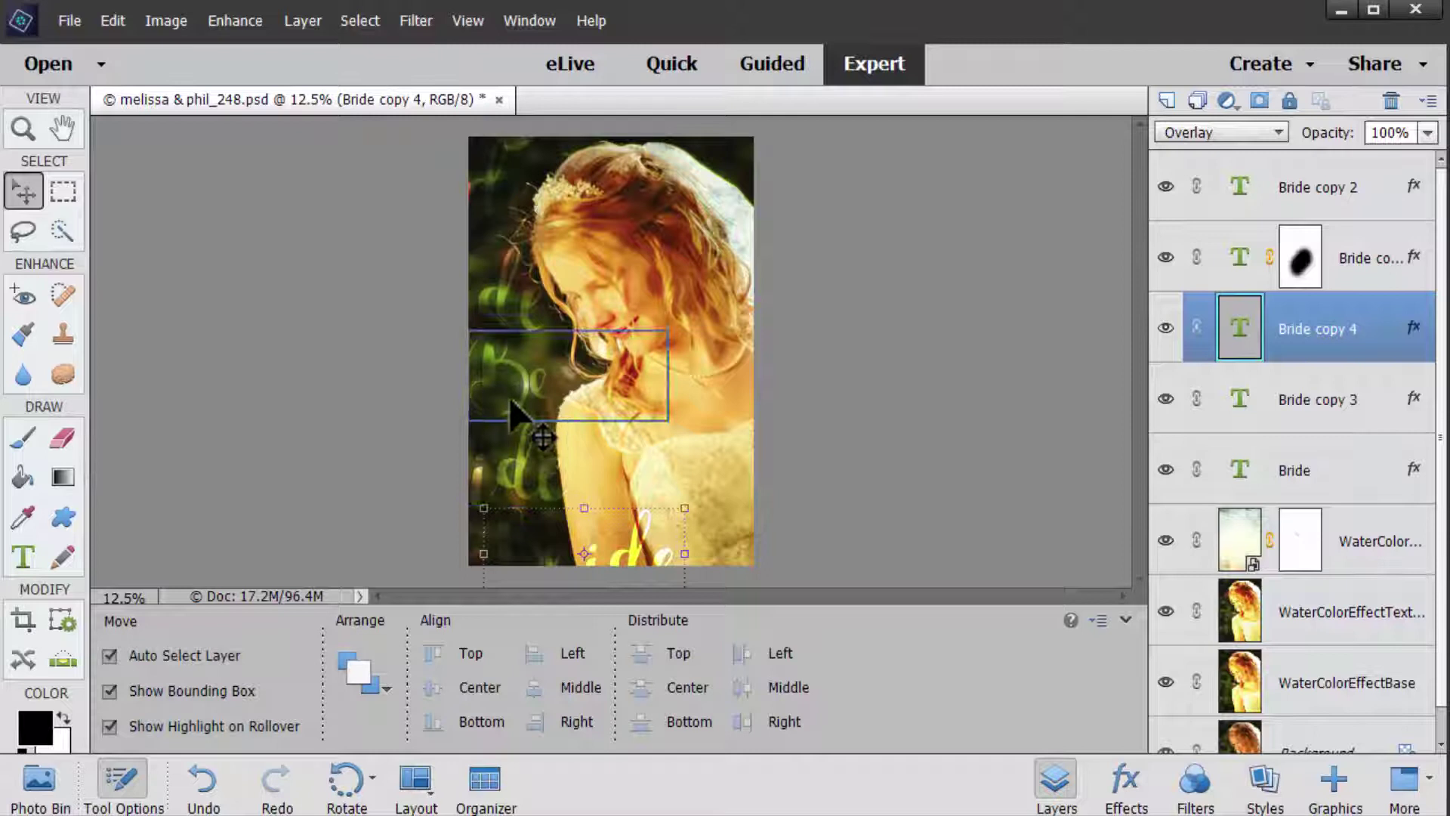
- Mask the Bride copy 3 caption and paint out its part over the bride's arm with the 700 px black brush
click(566, 503)
click(1259, 101)
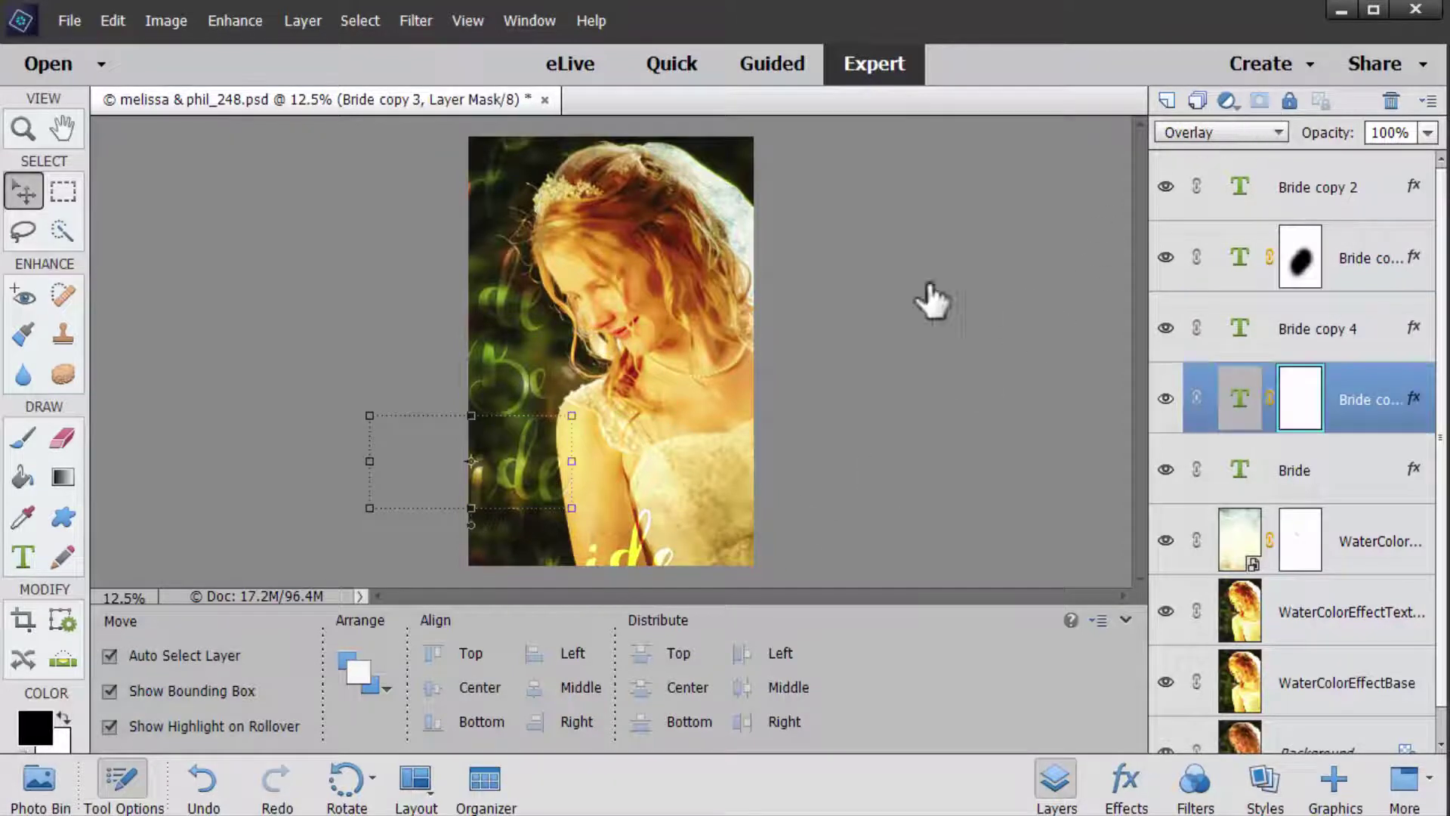
click(21, 442)
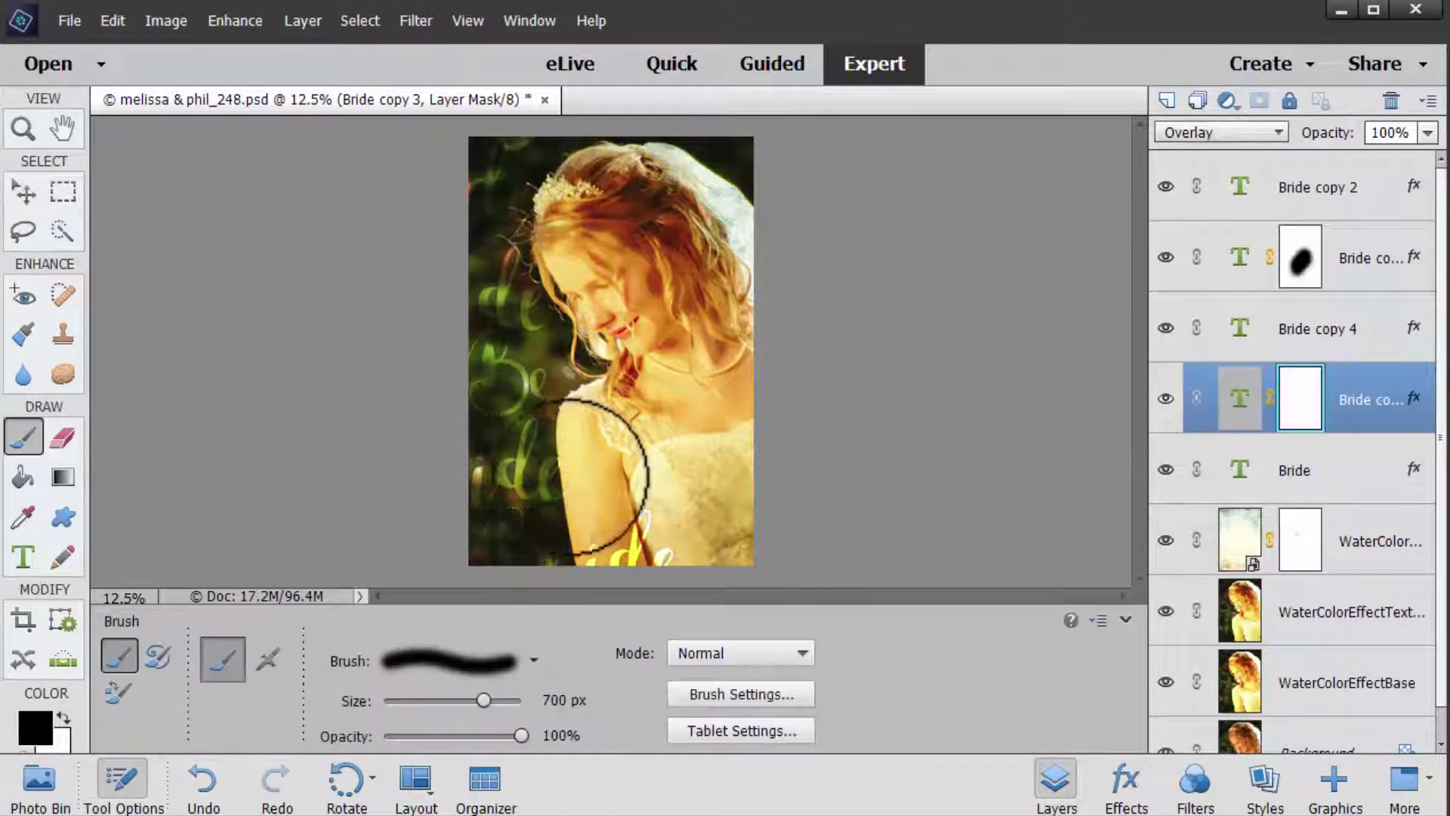
click(604, 494)
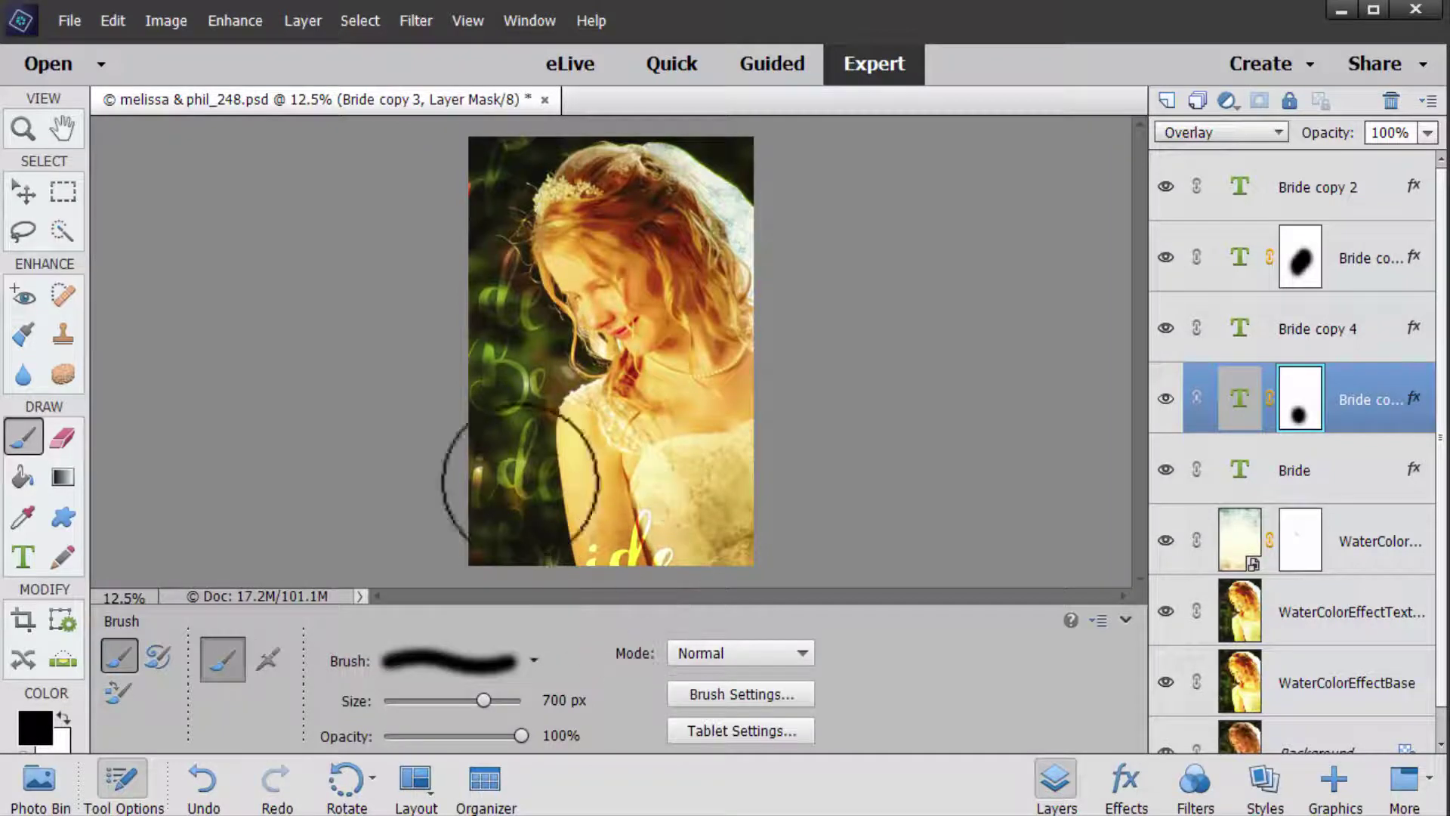
- Add a layer mask to Bride copy 4, nudge the caption, and brush away its letters over the arm and dress
click(23, 193)
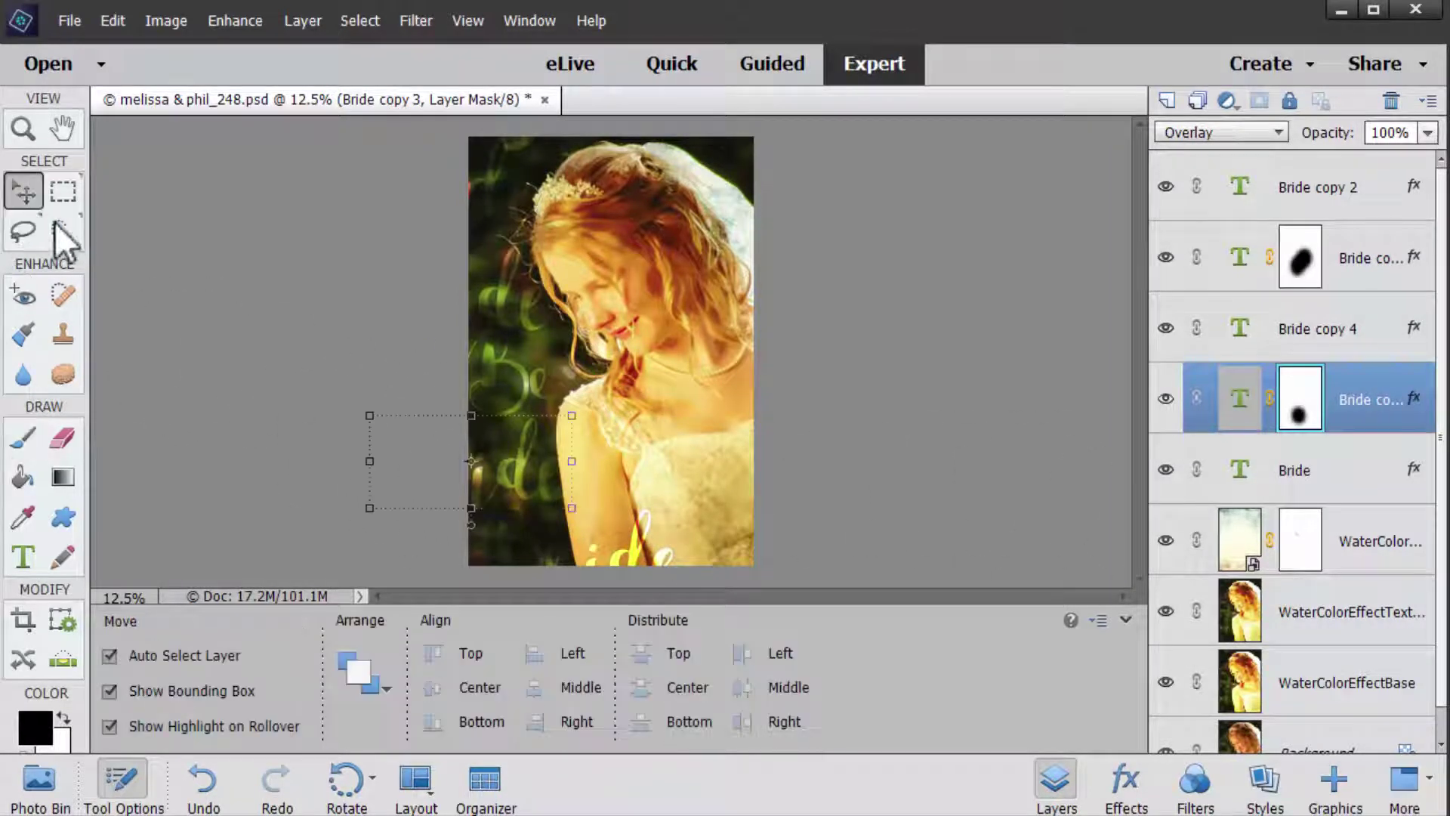
click(649, 562)
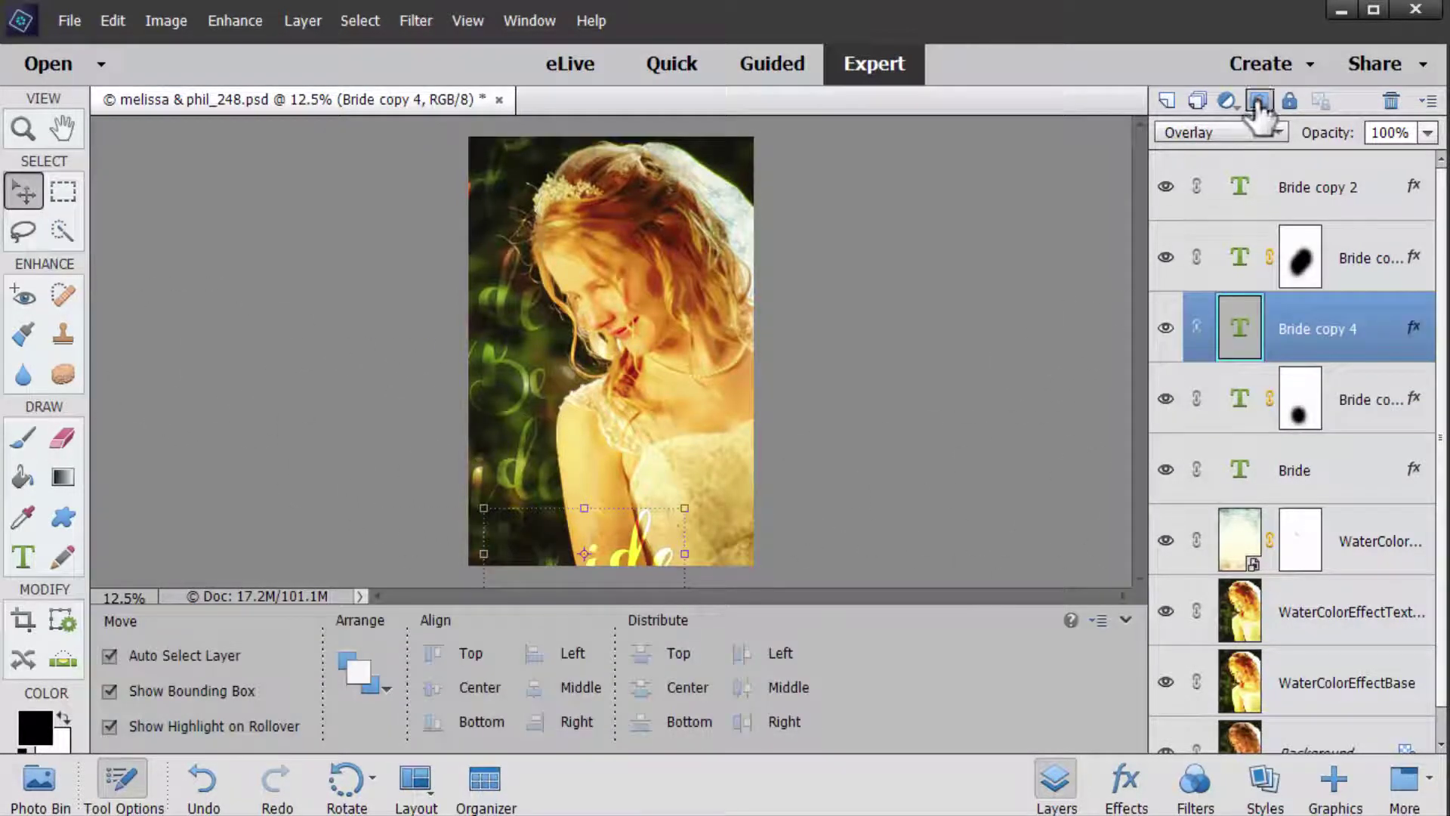
click(1259, 101)
drag(599, 577, 612, 547)
click(24, 437)
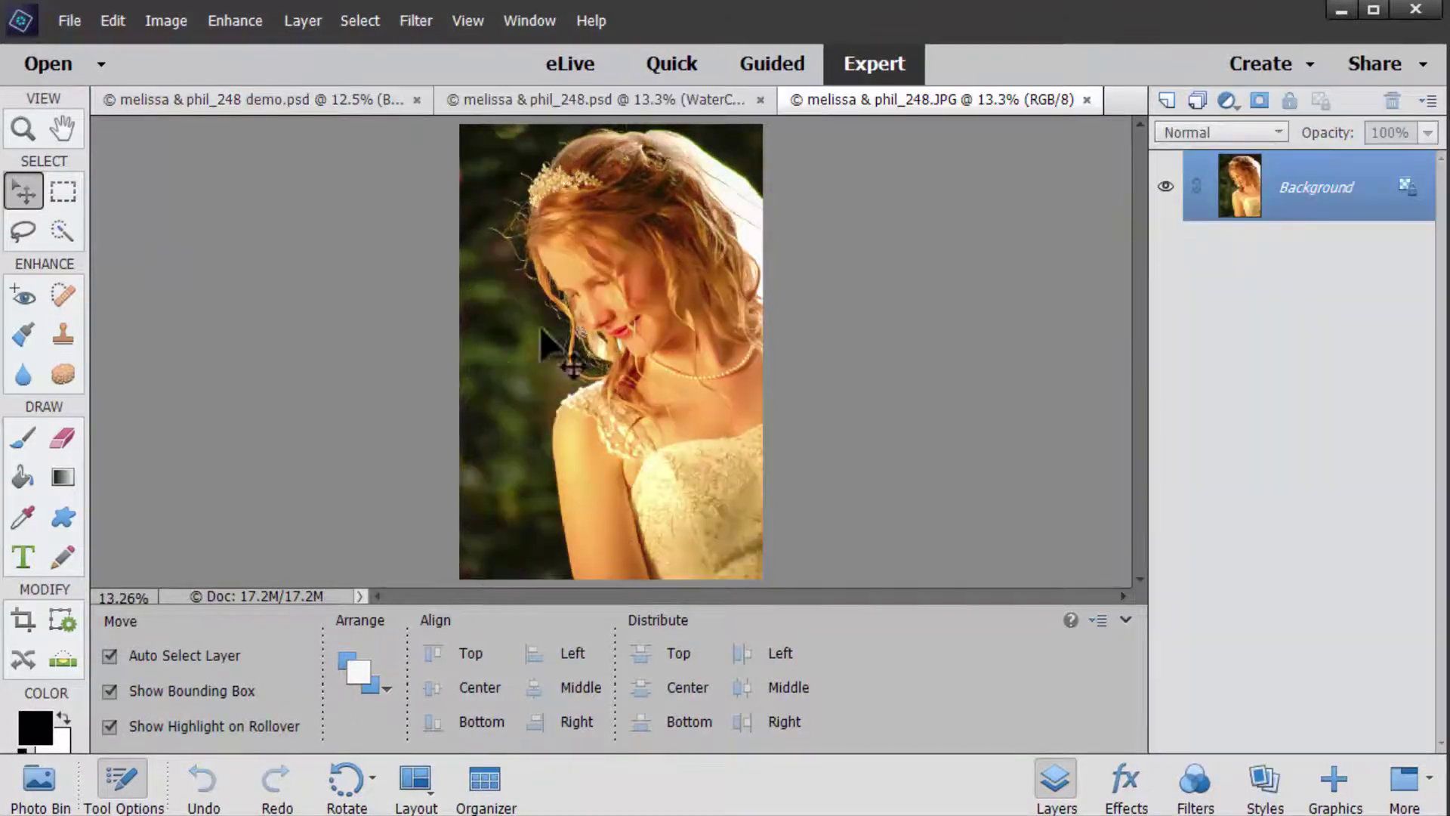
- Compare the original photo, the guided watercolor result and the multi-caption demo version across the open documents
click(496, 106)
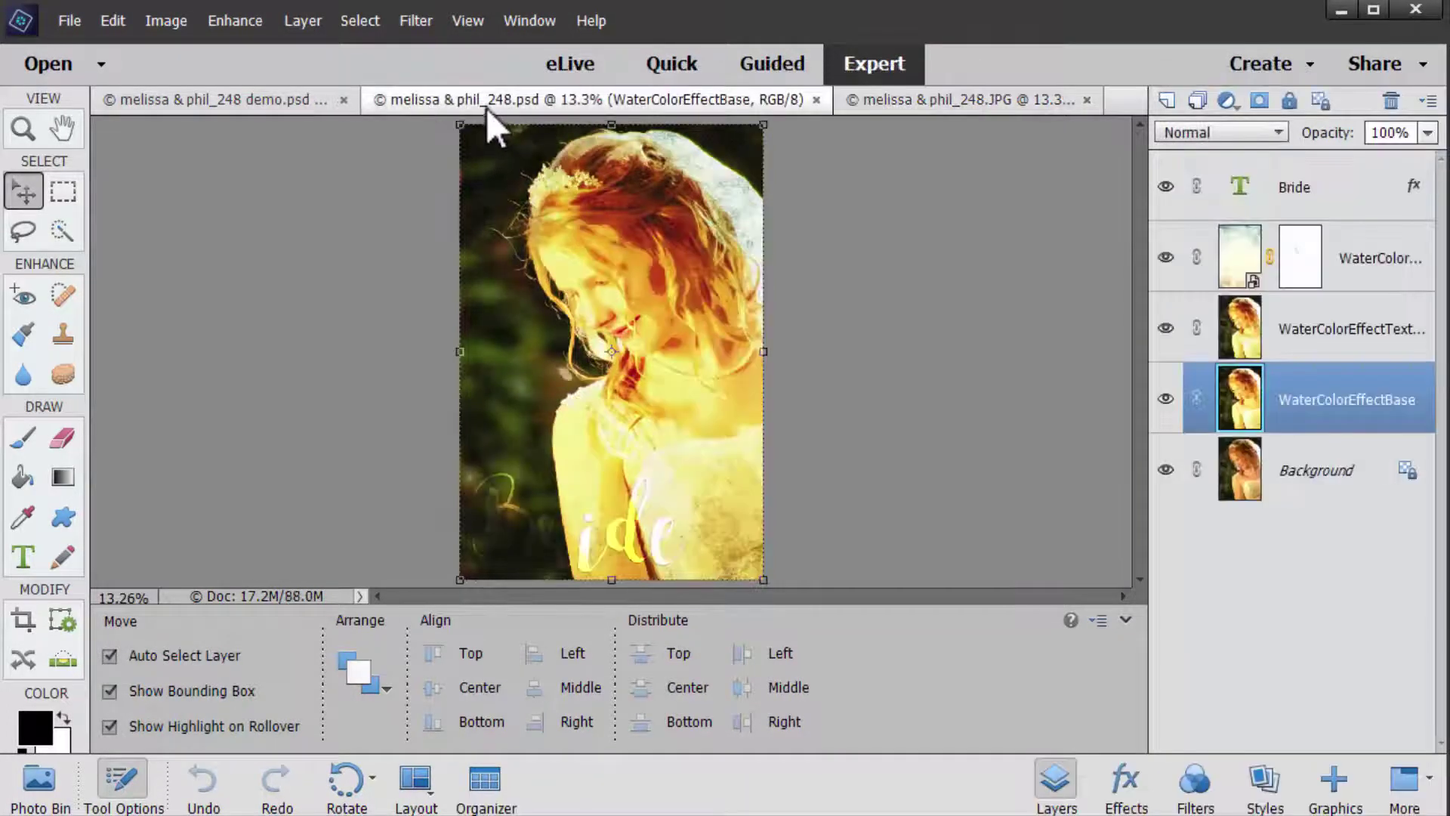
click(224, 105)
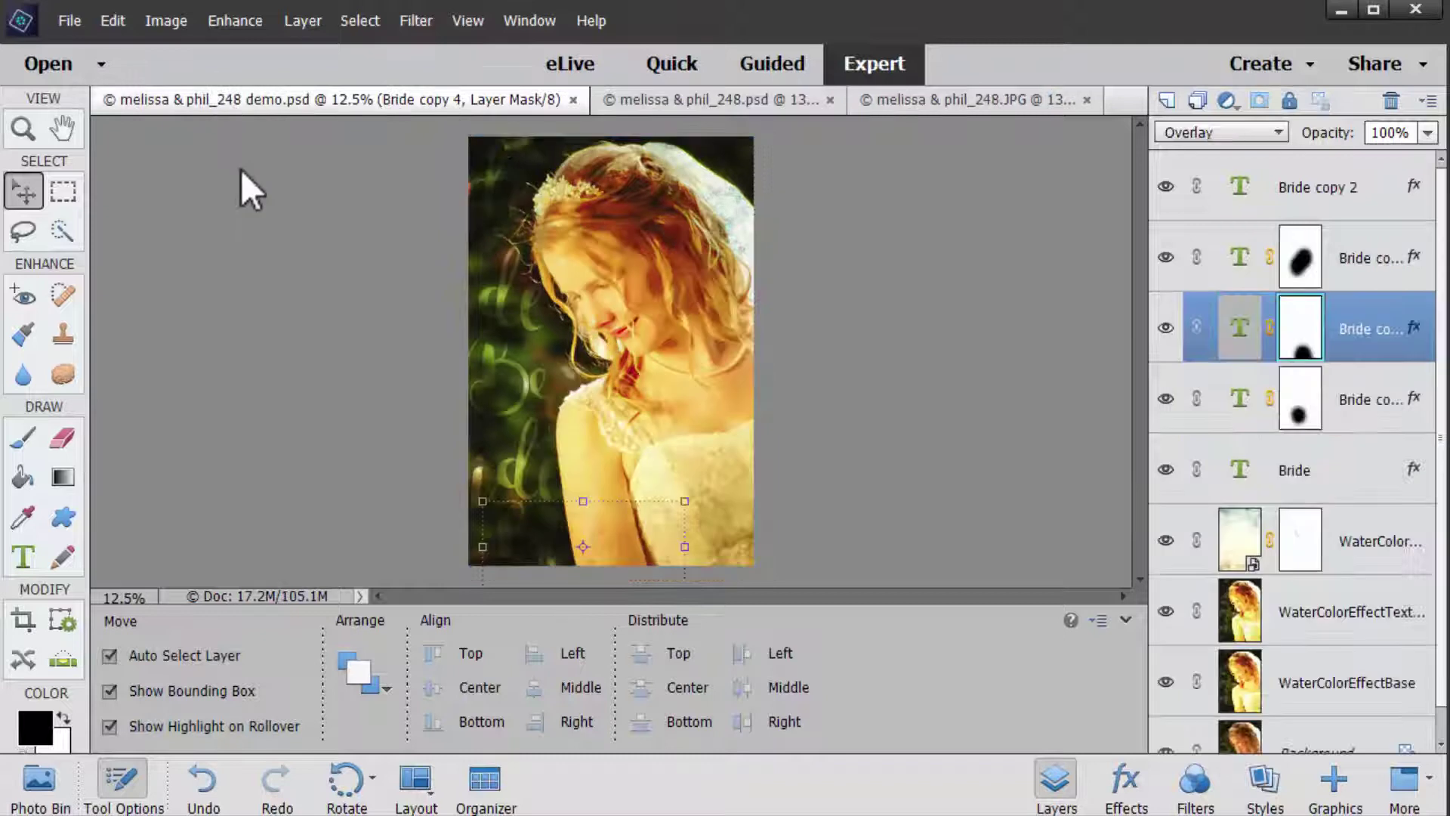
click(261, 408)
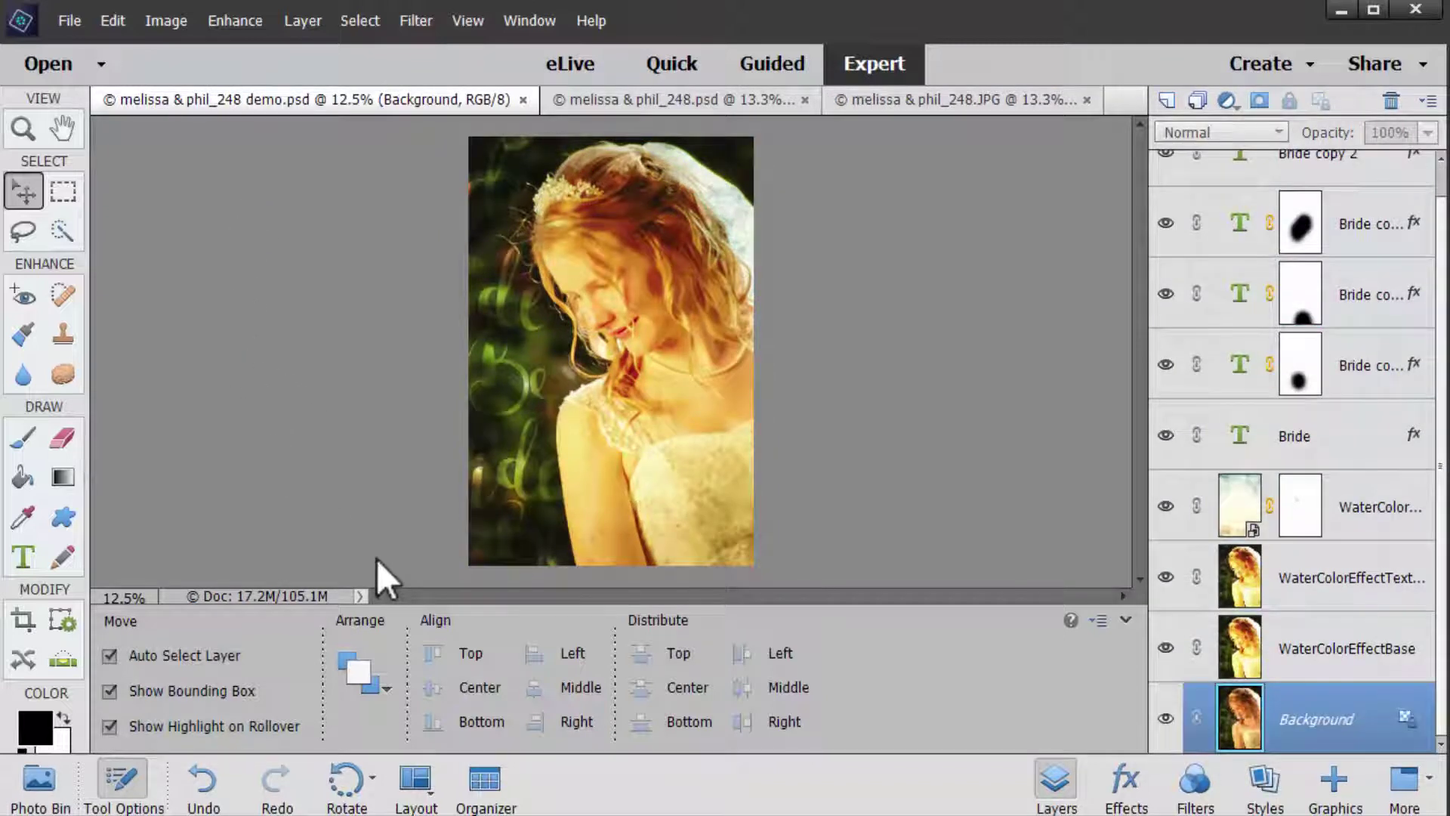
click(953, 104)
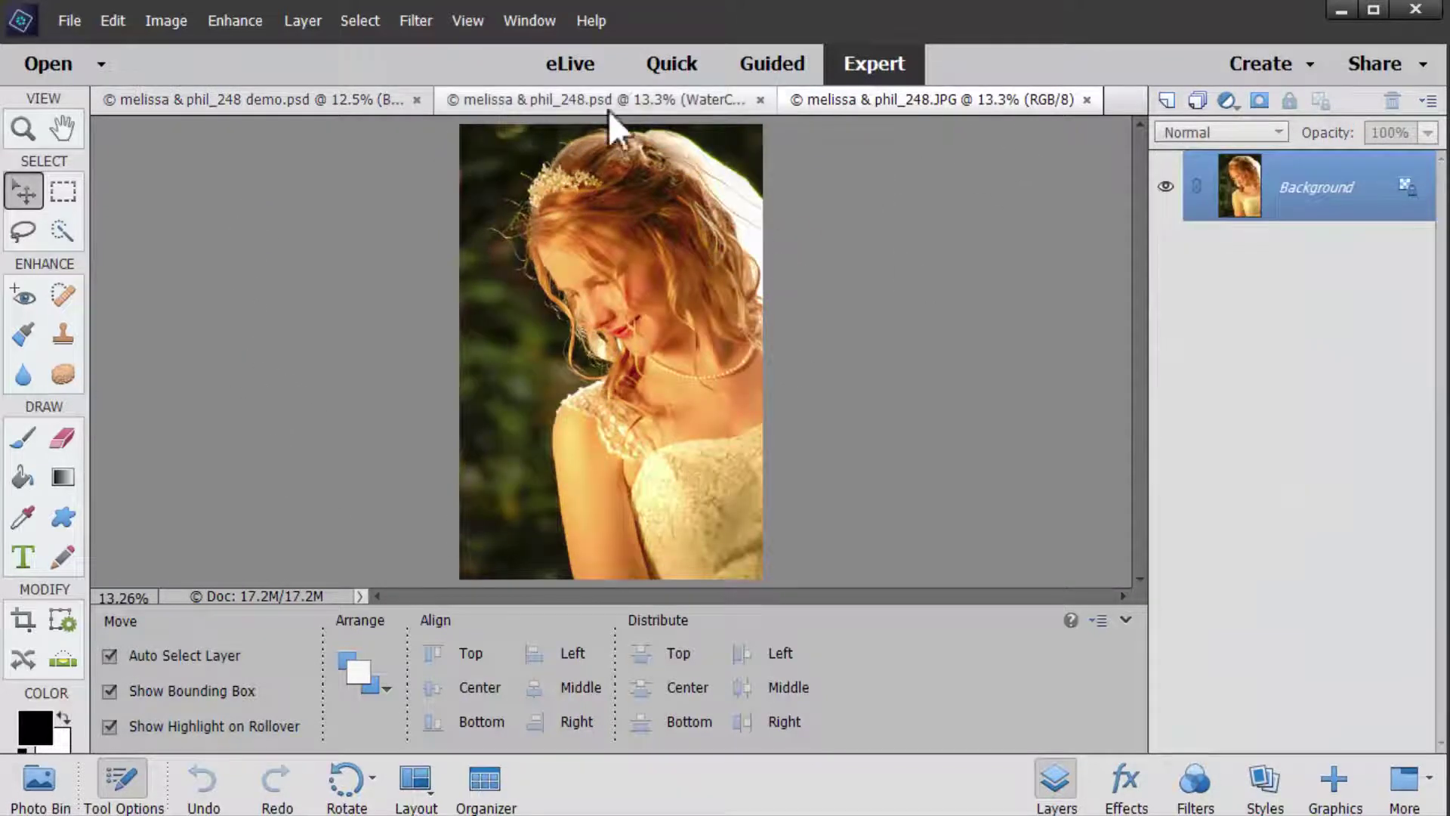
click(627, 103)
click(301, 99)
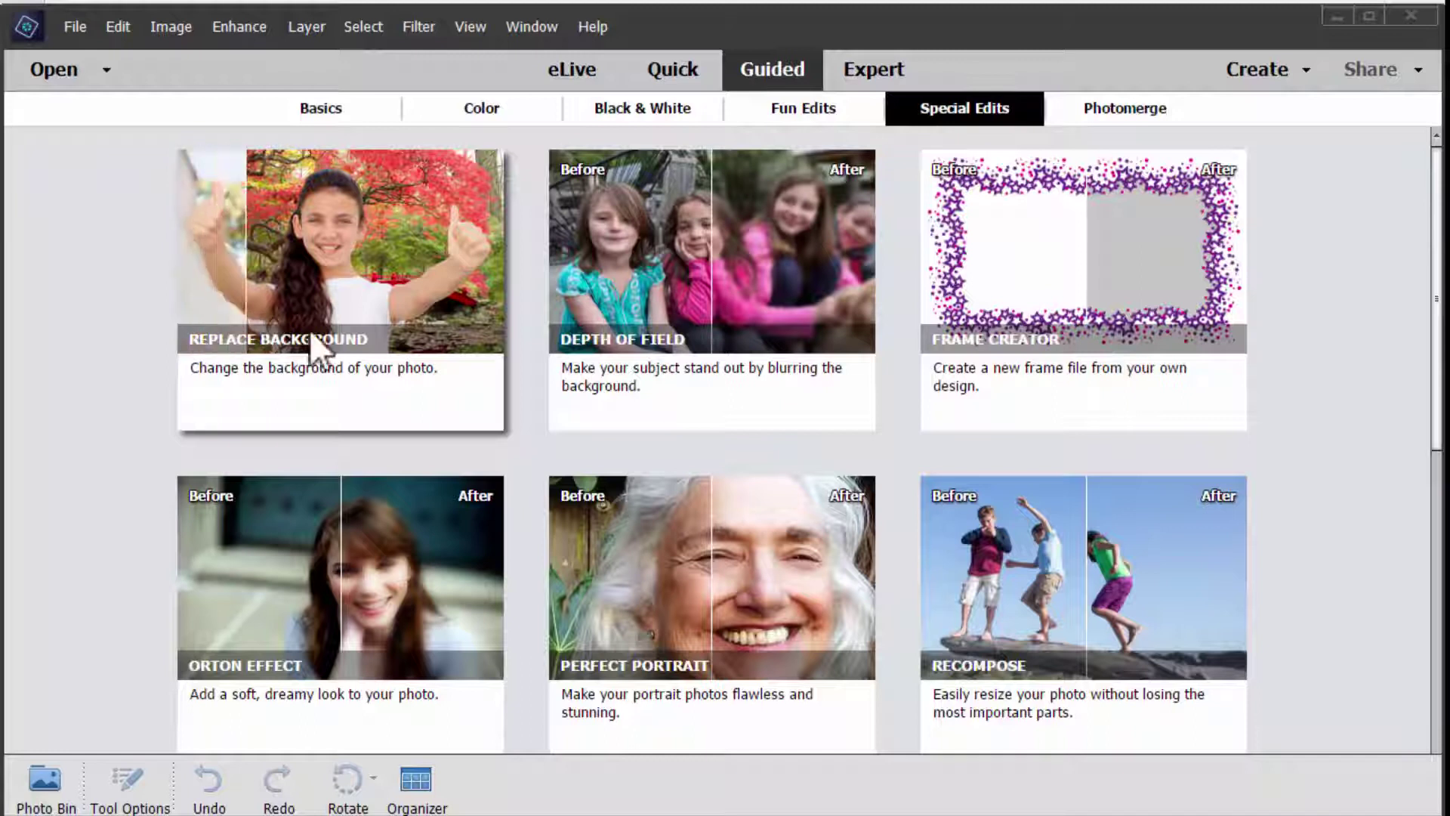
- Start the Replace Background guided edit and select the toddler with a rectangle using Auto selection
click(372, 352)
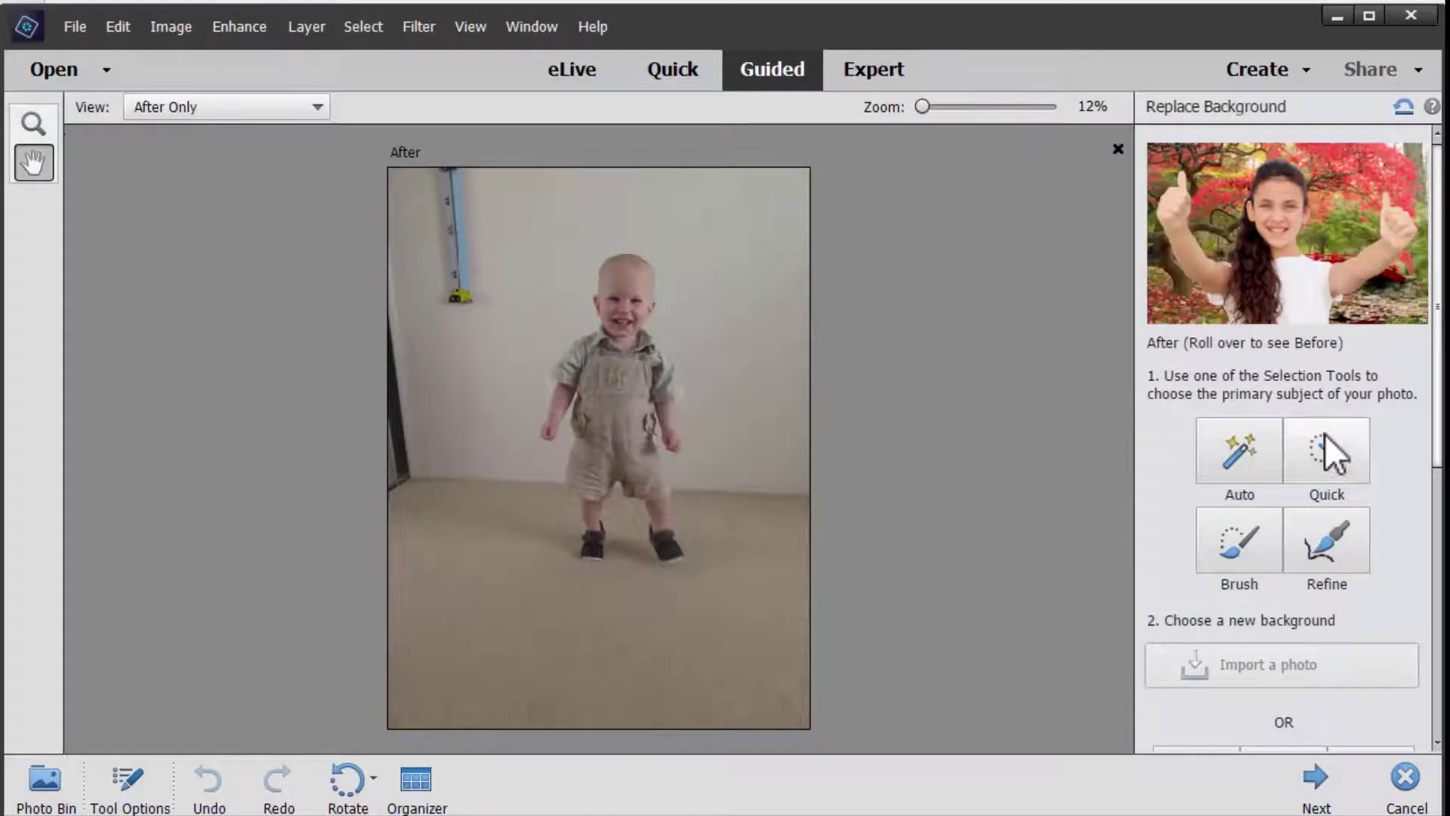
click(1248, 464)
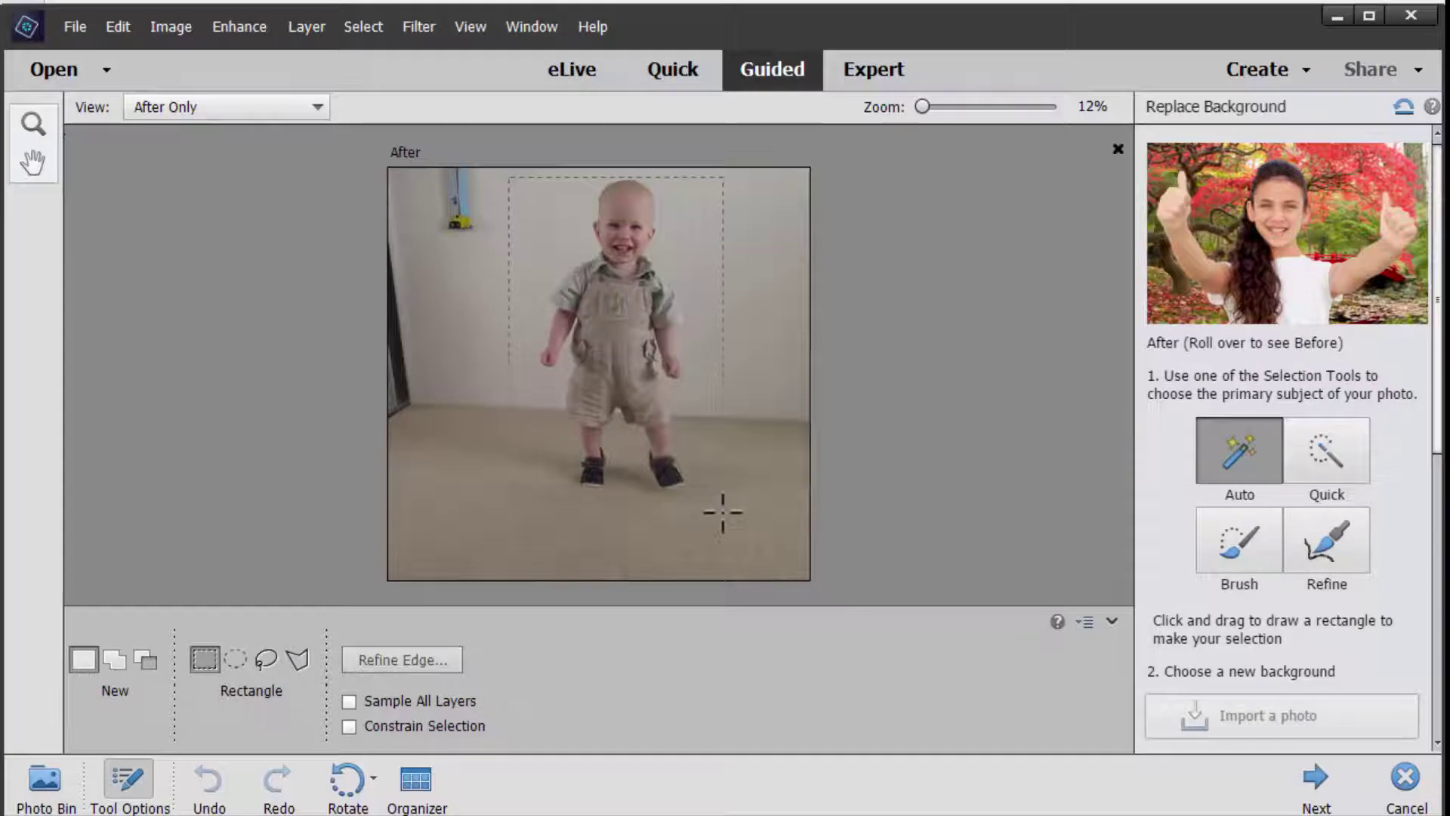
drag(723, 512, 723, 514)
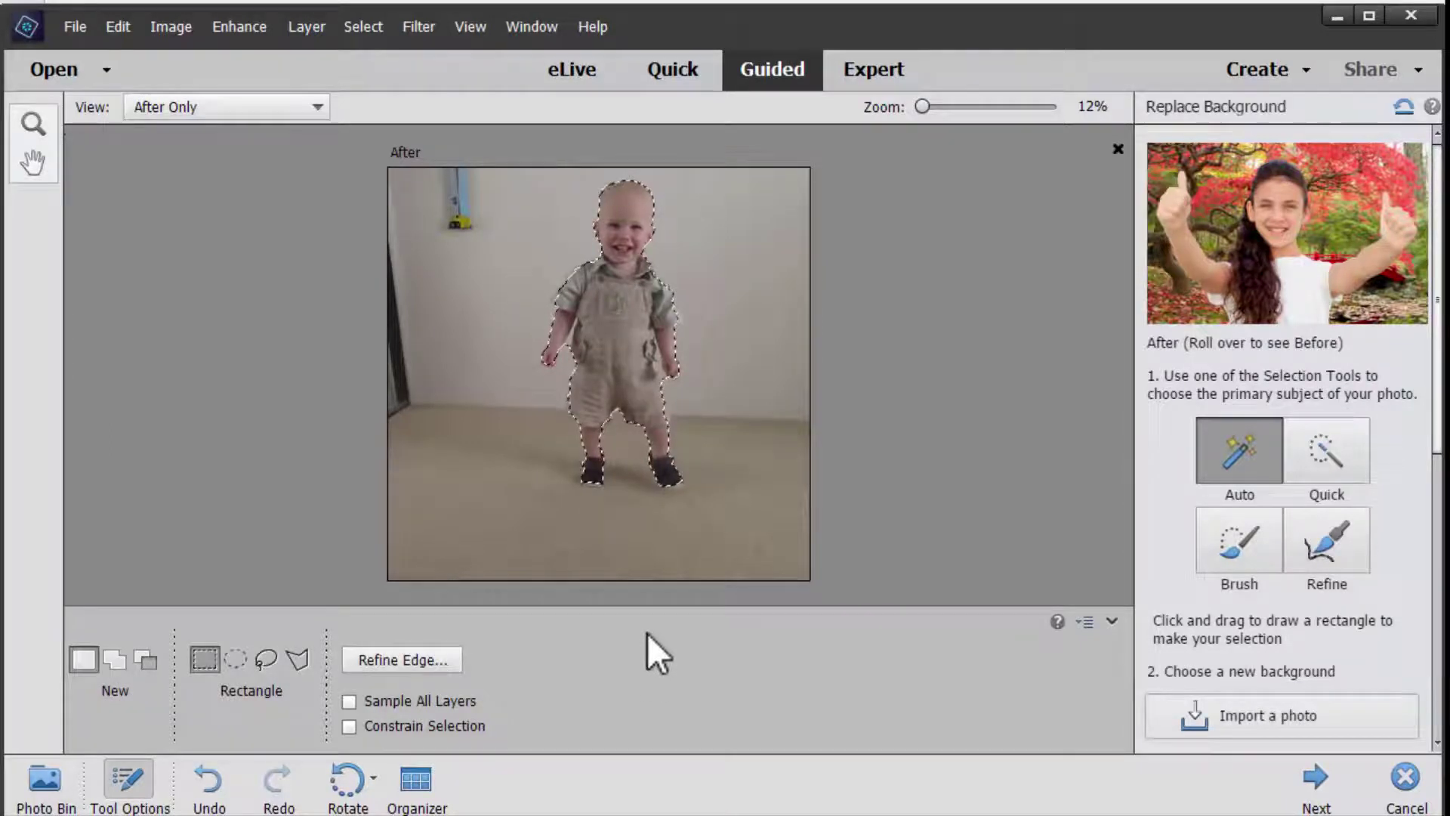
- Inspect the toddler's outline up close and add the missed shirt edges with the Quick selection at 13 px
key(ctrl+=)
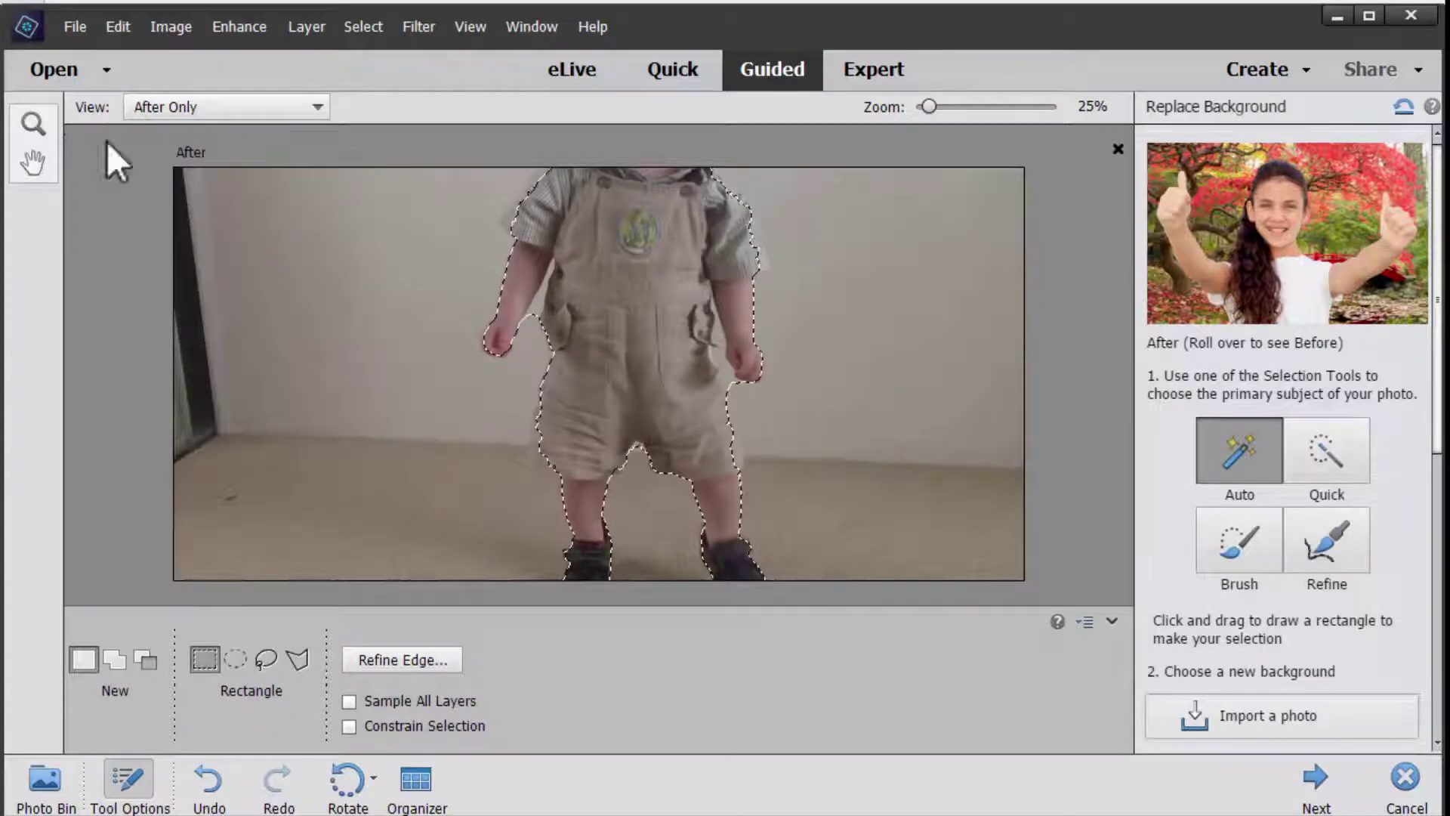
click(32, 122)
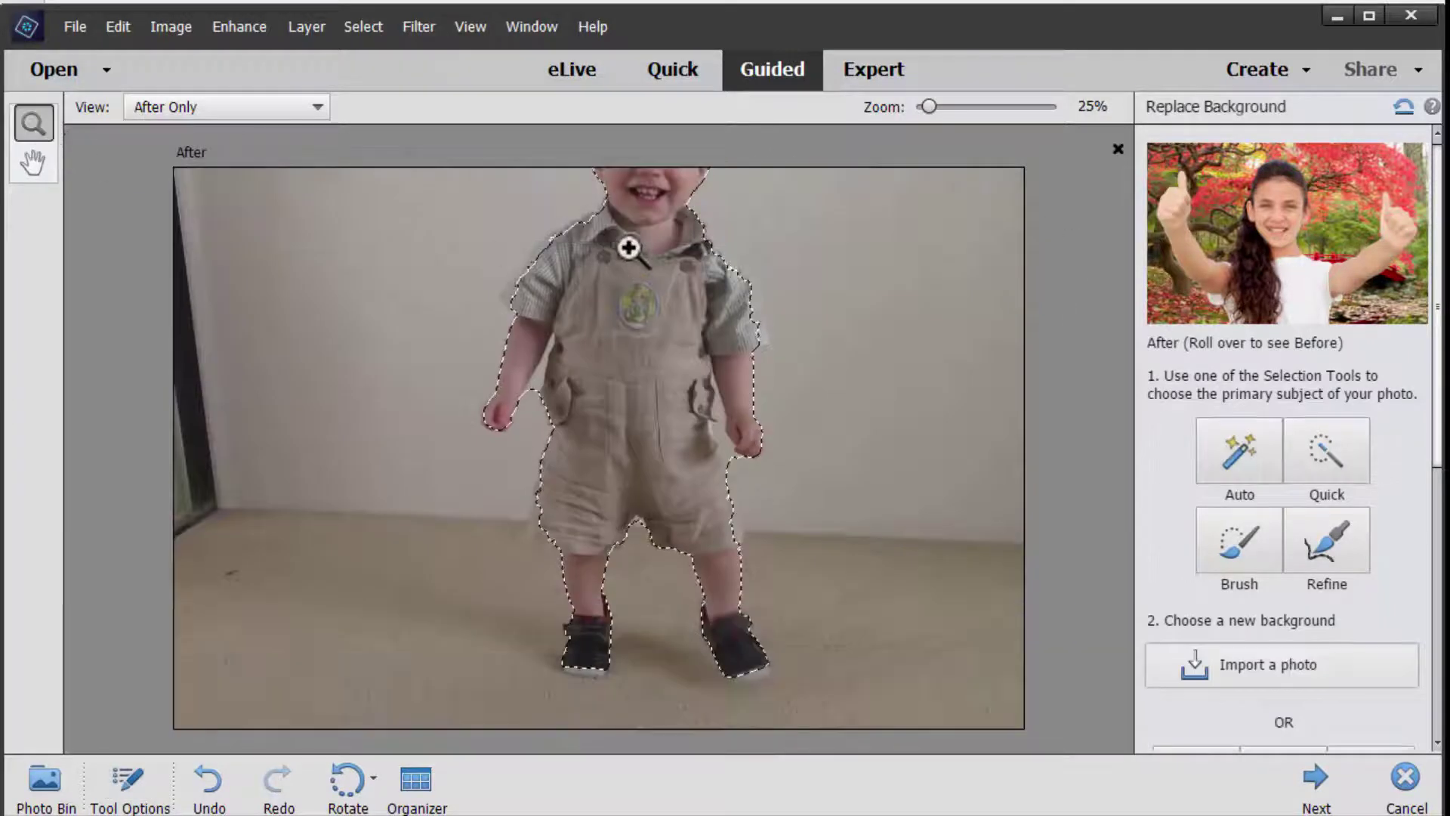
click(641, 204)
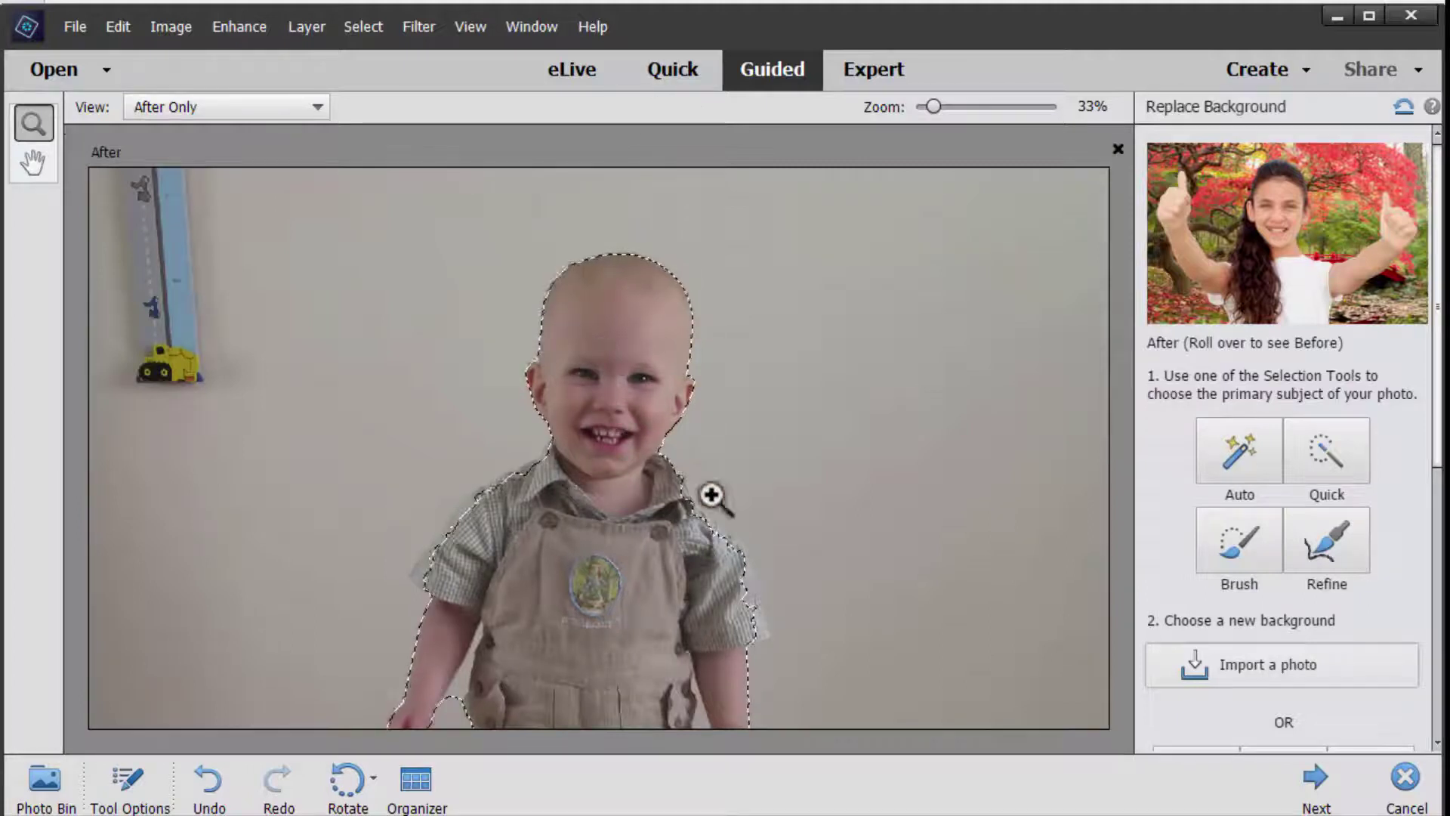
click(1322, 458)
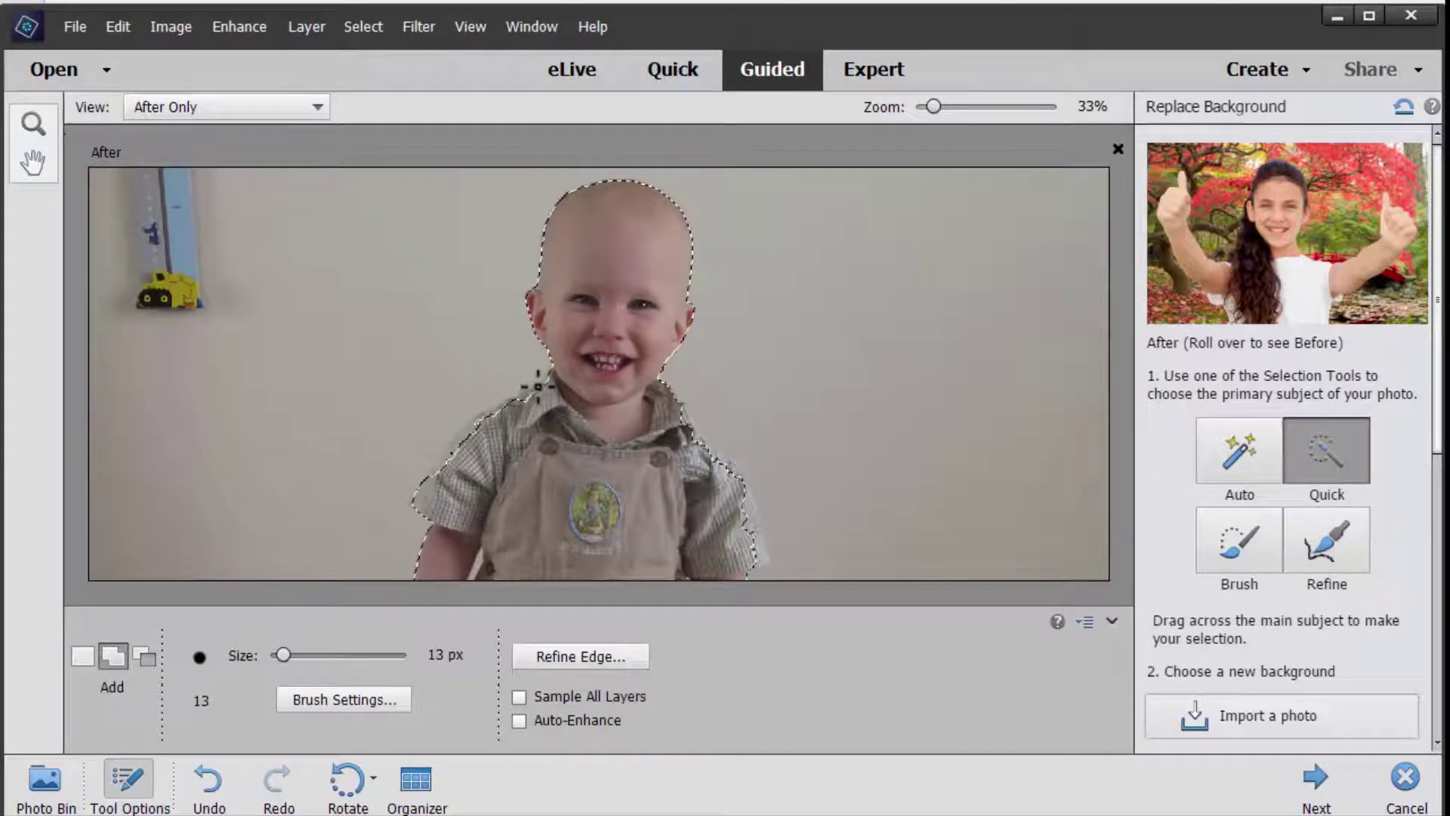
drag(459, 451, 435, 477)
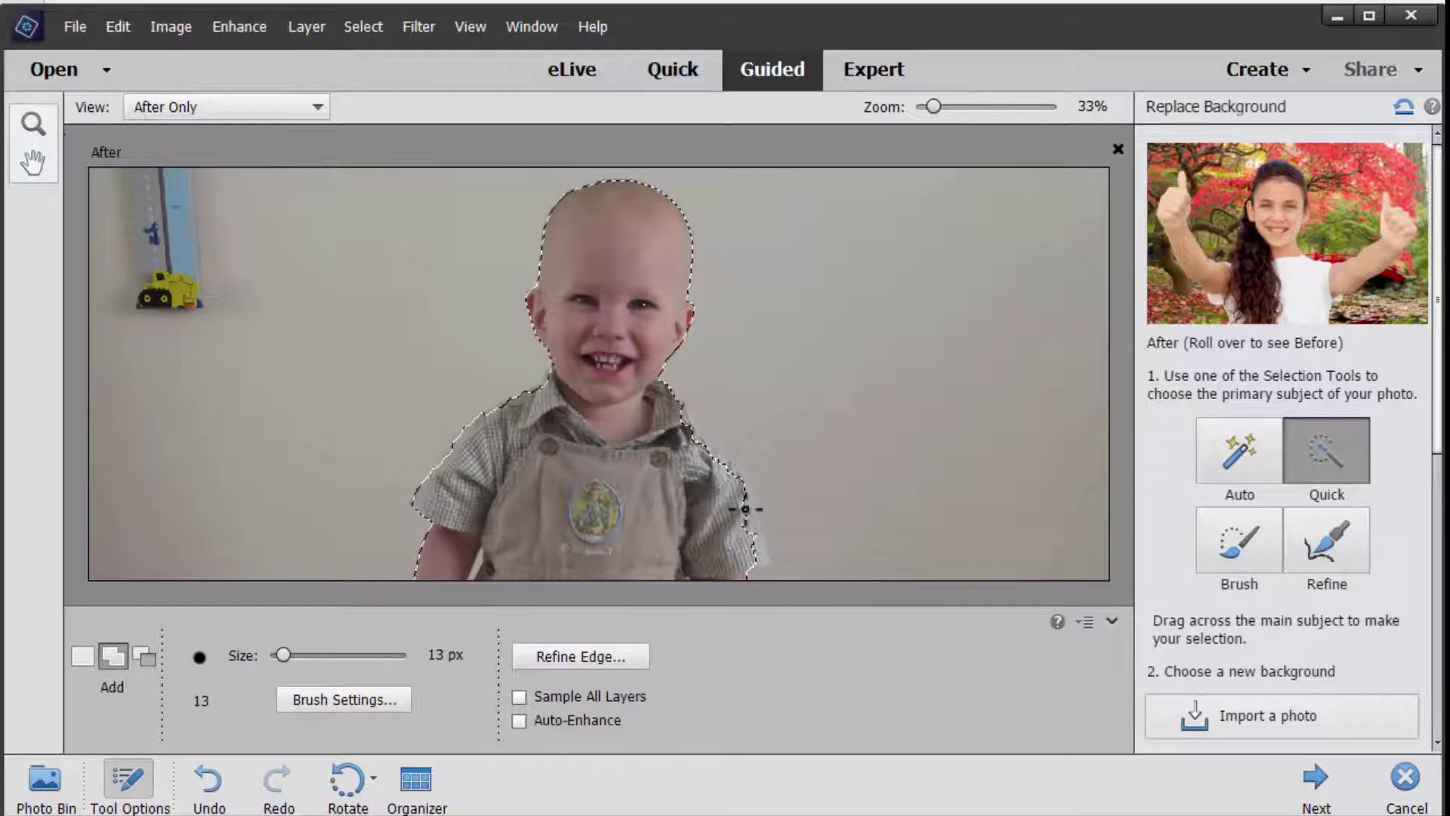
drag(687, 446, 696, 448)
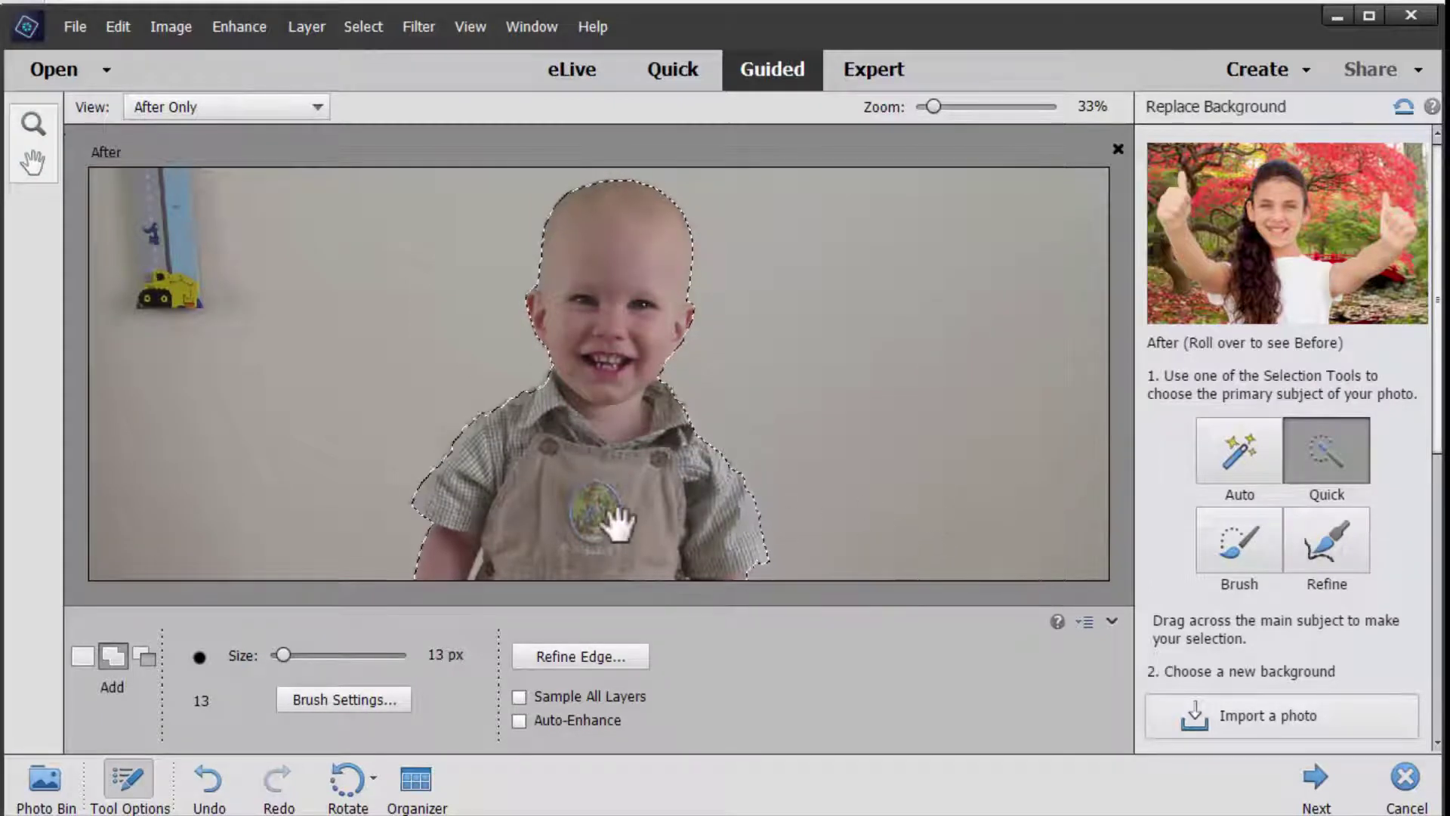
- Correct the selection edge around the toddler's shorts with the Quick selection, using Subtract mode for excess areas
drag(609, 509, 619, 226)
drag(557, 496, 622, 424)
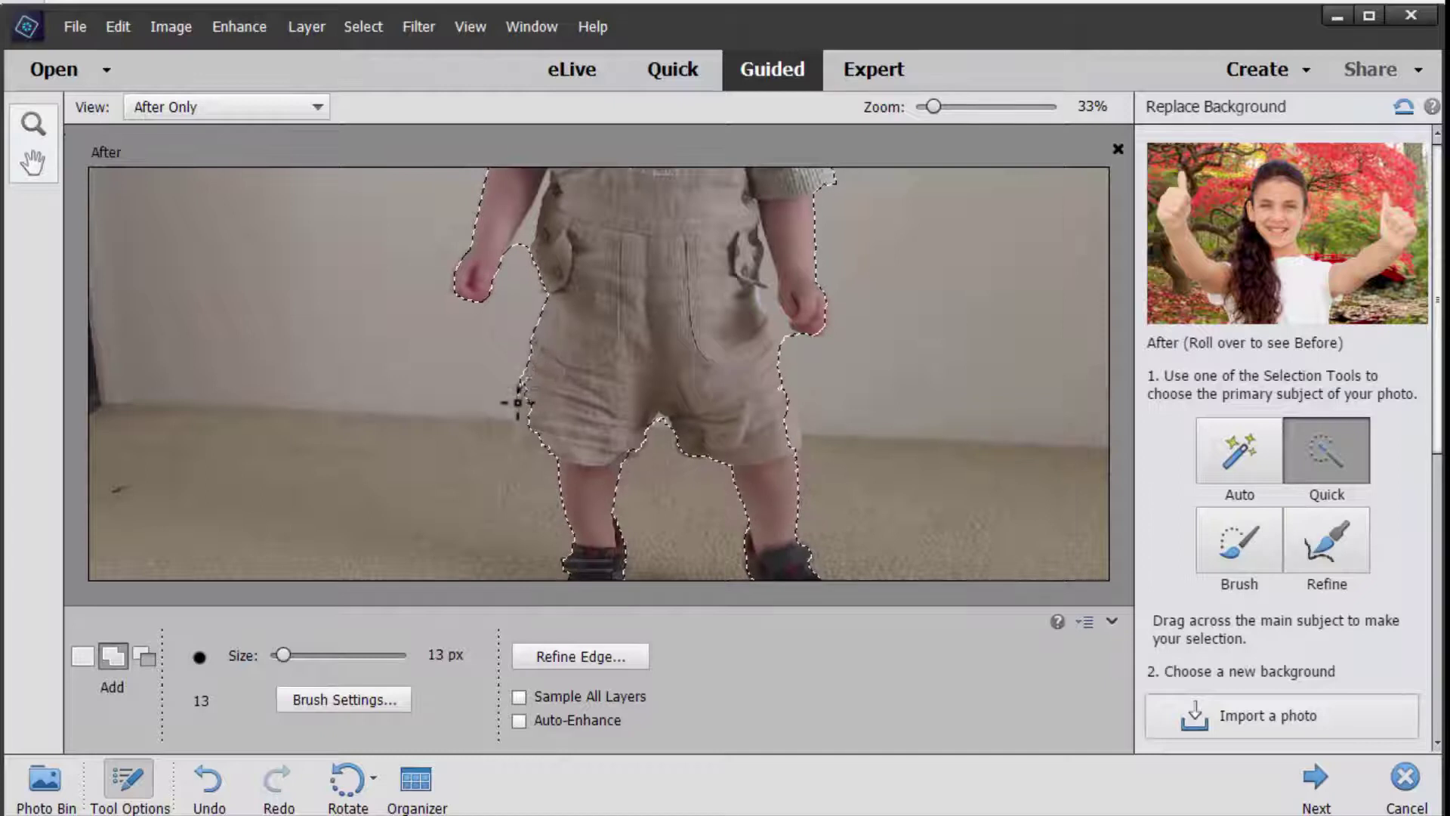
key(alt)
drag(778, 485, 787, 350)
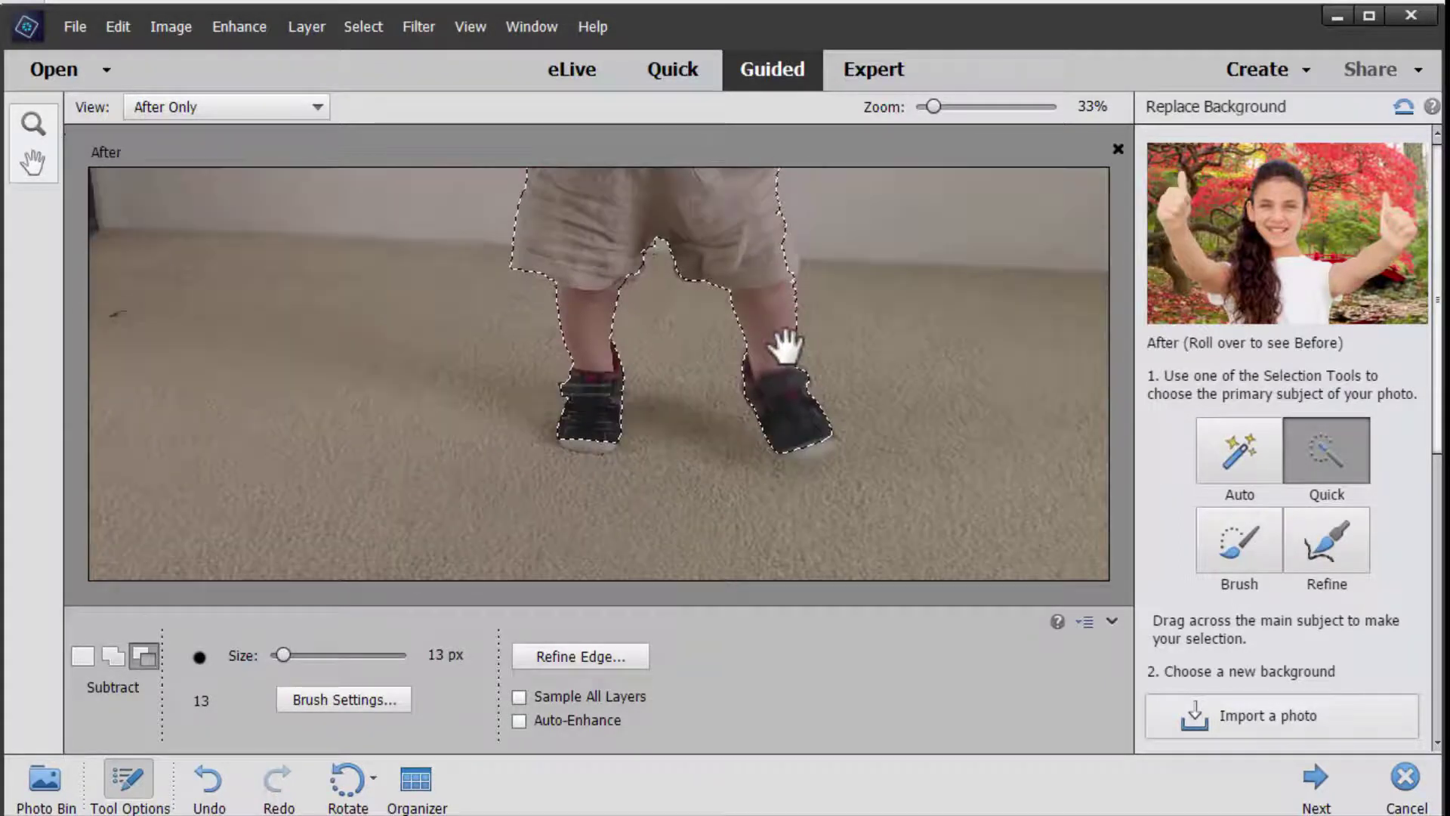
- Push the selection edge over the toes of the toddler's shoes with the Refine selection brush at 90 px
click(1327, 541)
key(bracketleft)
key(bracketleft)
key(bracketleft)
key(bracketleft)
key(bracketleft)
key(bracketleft)
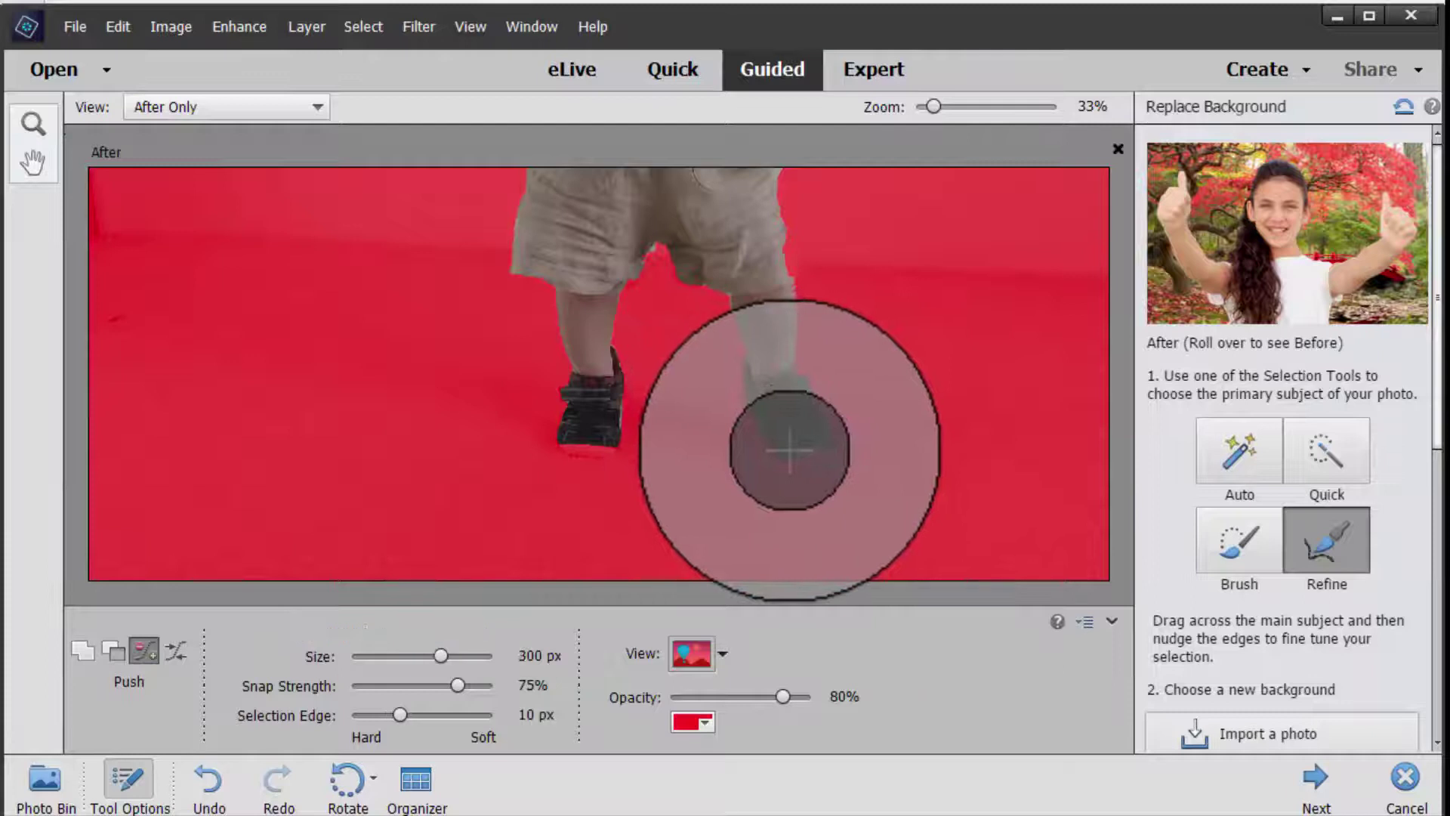
key(bracketleft)
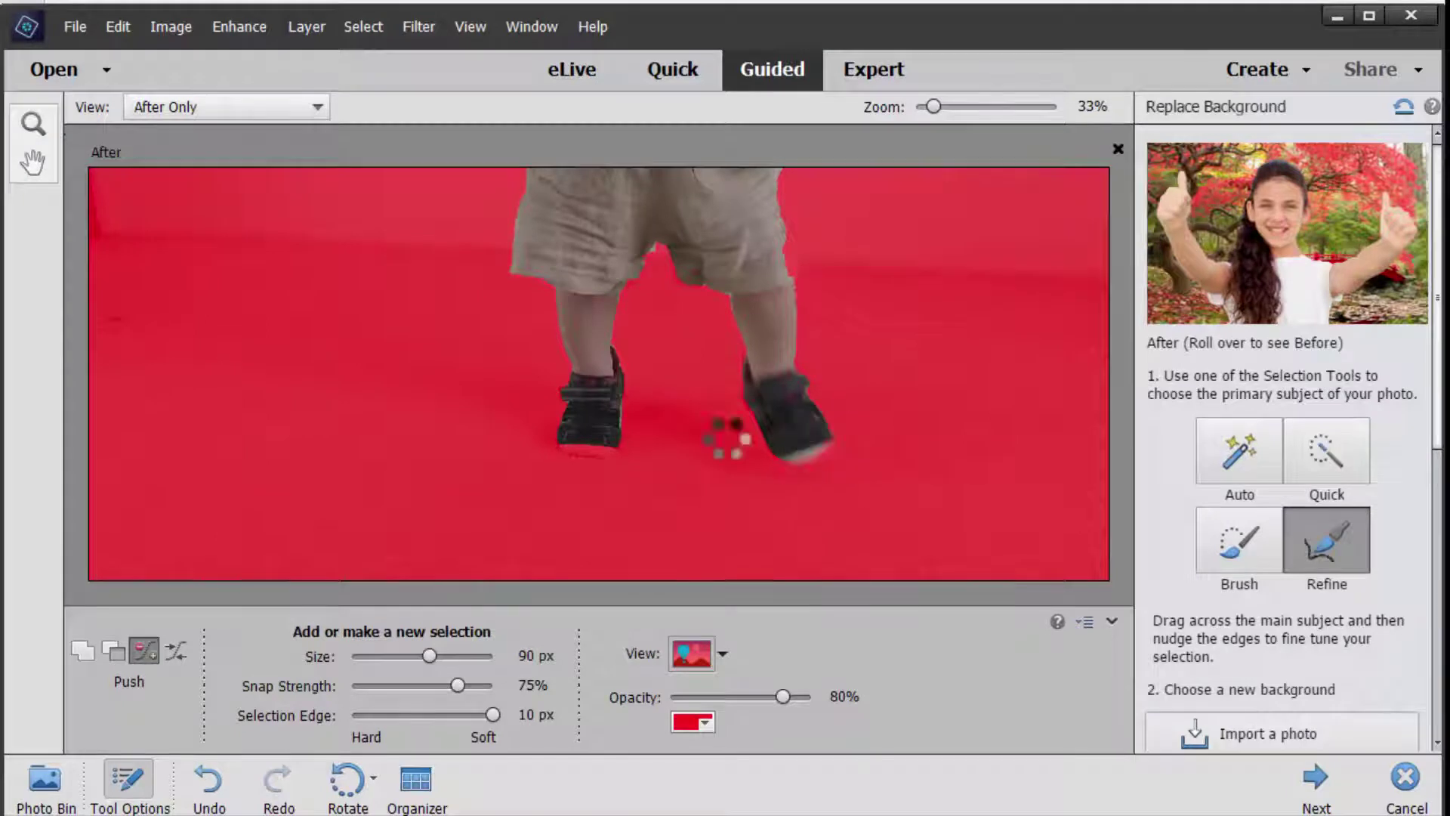
mouse_move(596, 448)
mouse_down()
mouse_move(566, 443)
mouse_move(616, 446)
mouse_up()
- Preview the selection On Black and On White, and return to the Overlay view
click(724, 655)
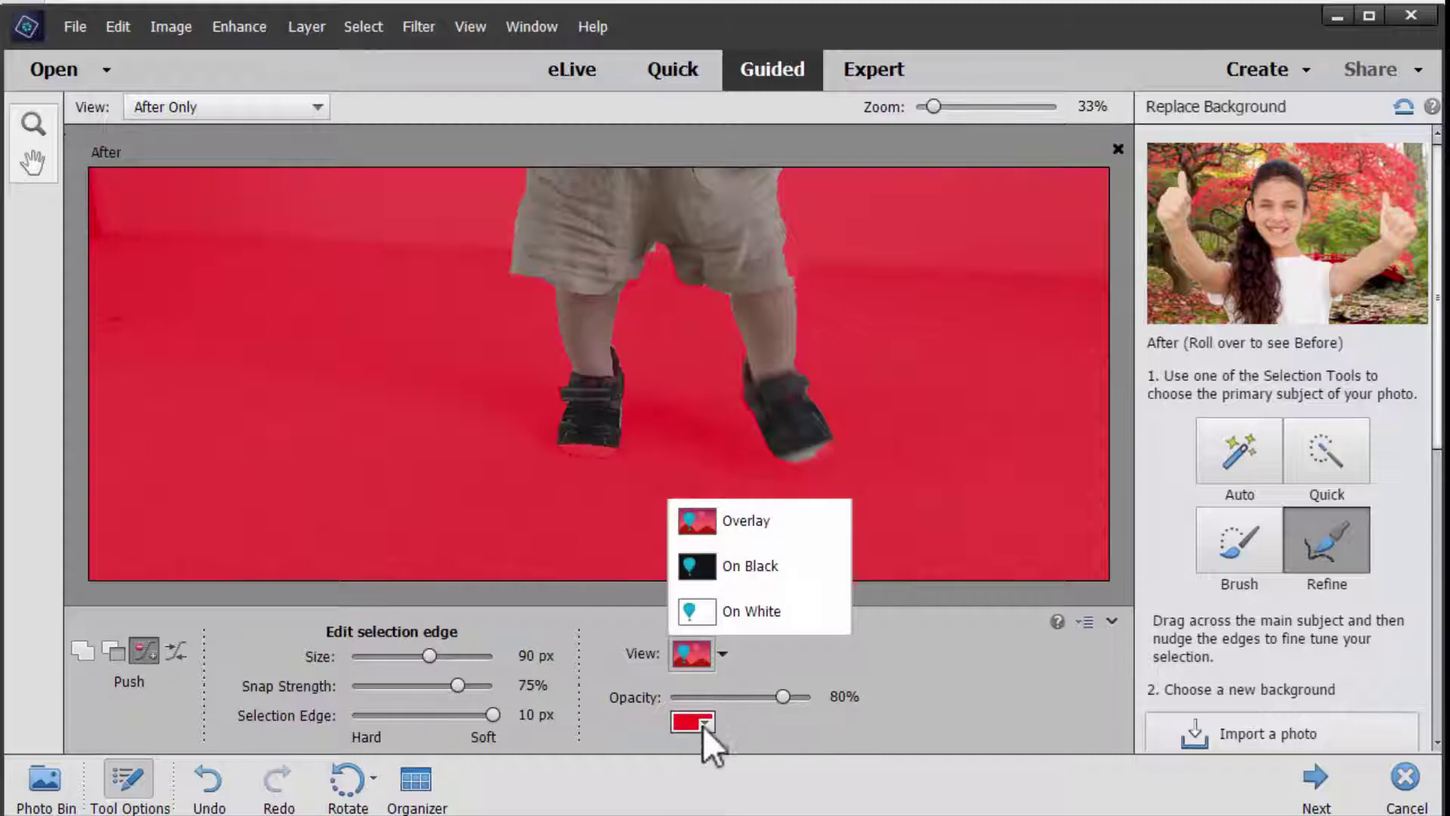
click(726, 572)
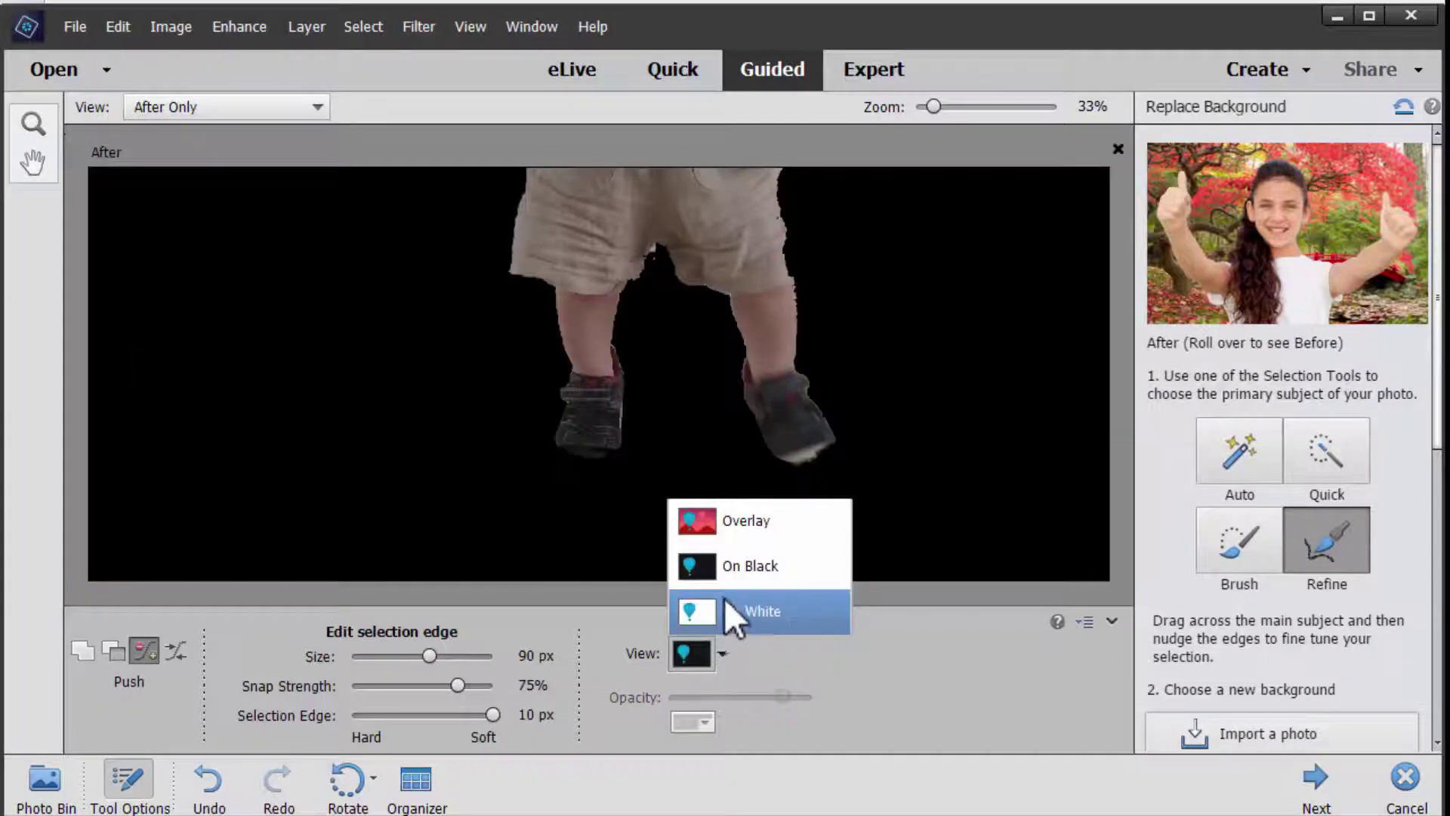
click(734, 605)
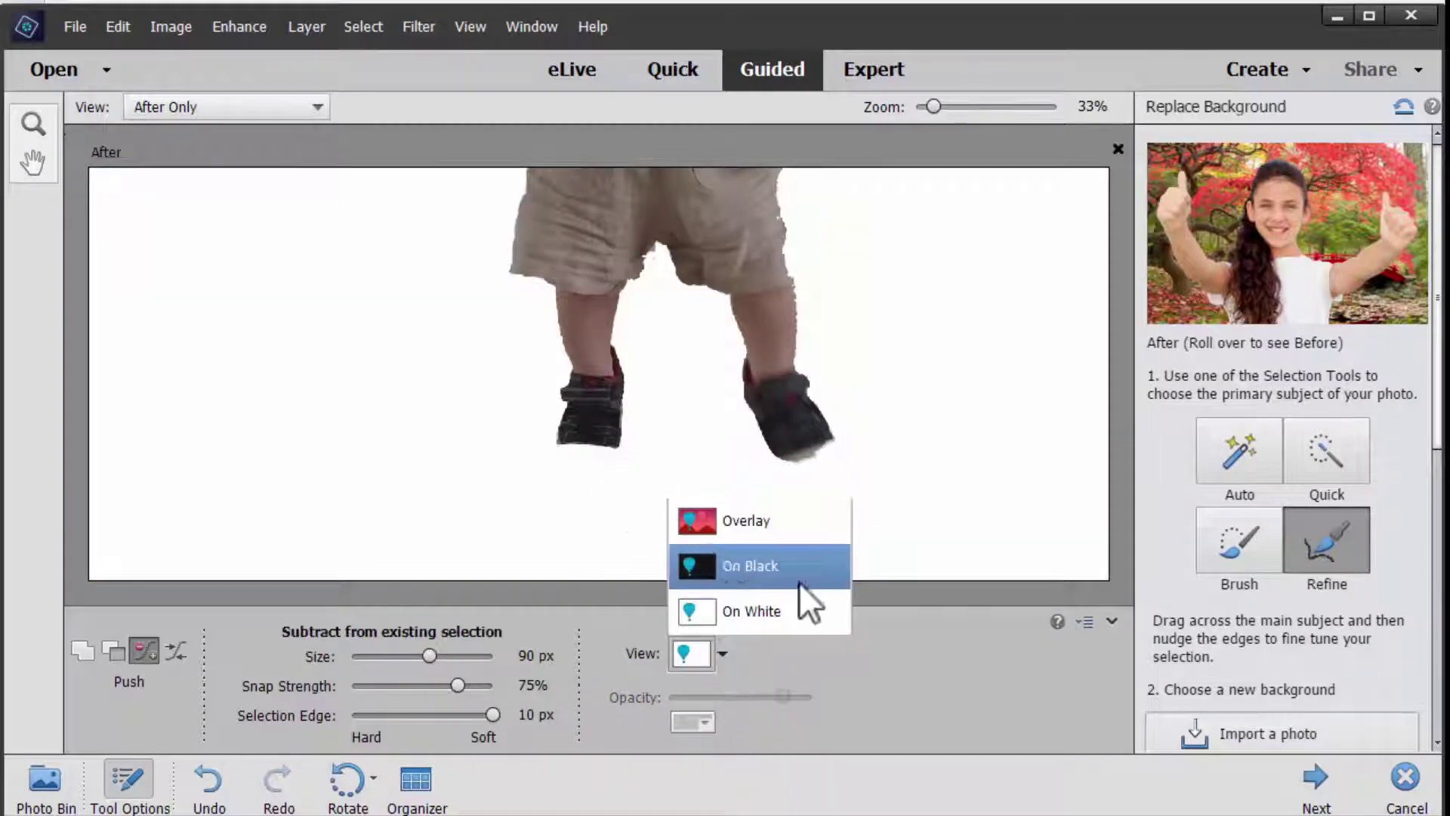
click(721, 523)
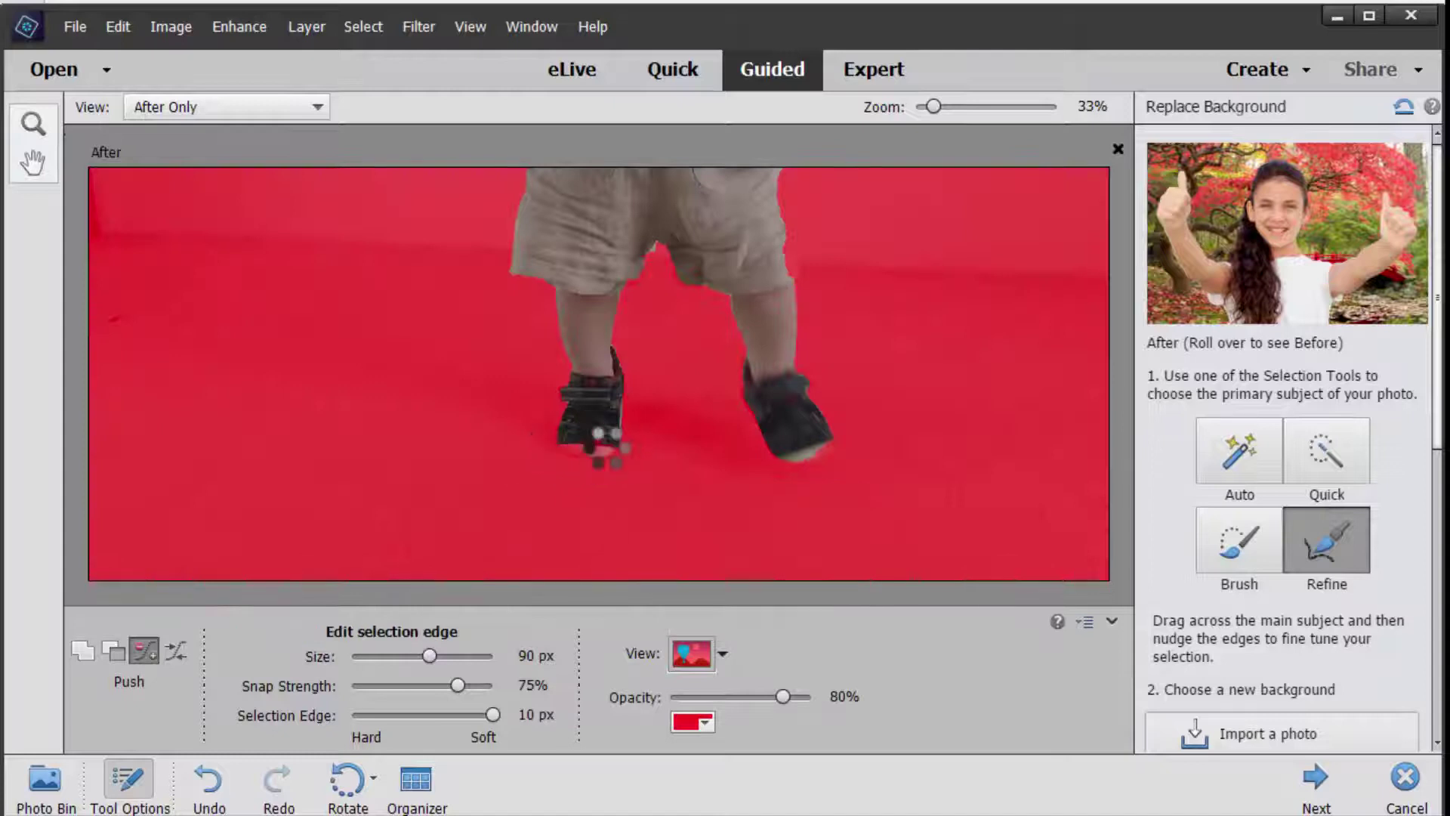
- Extend the selection over the shoe toes with the Refine brush and the 13 px selection Brush in Add mode
click(560, 445)
click(587, 449)
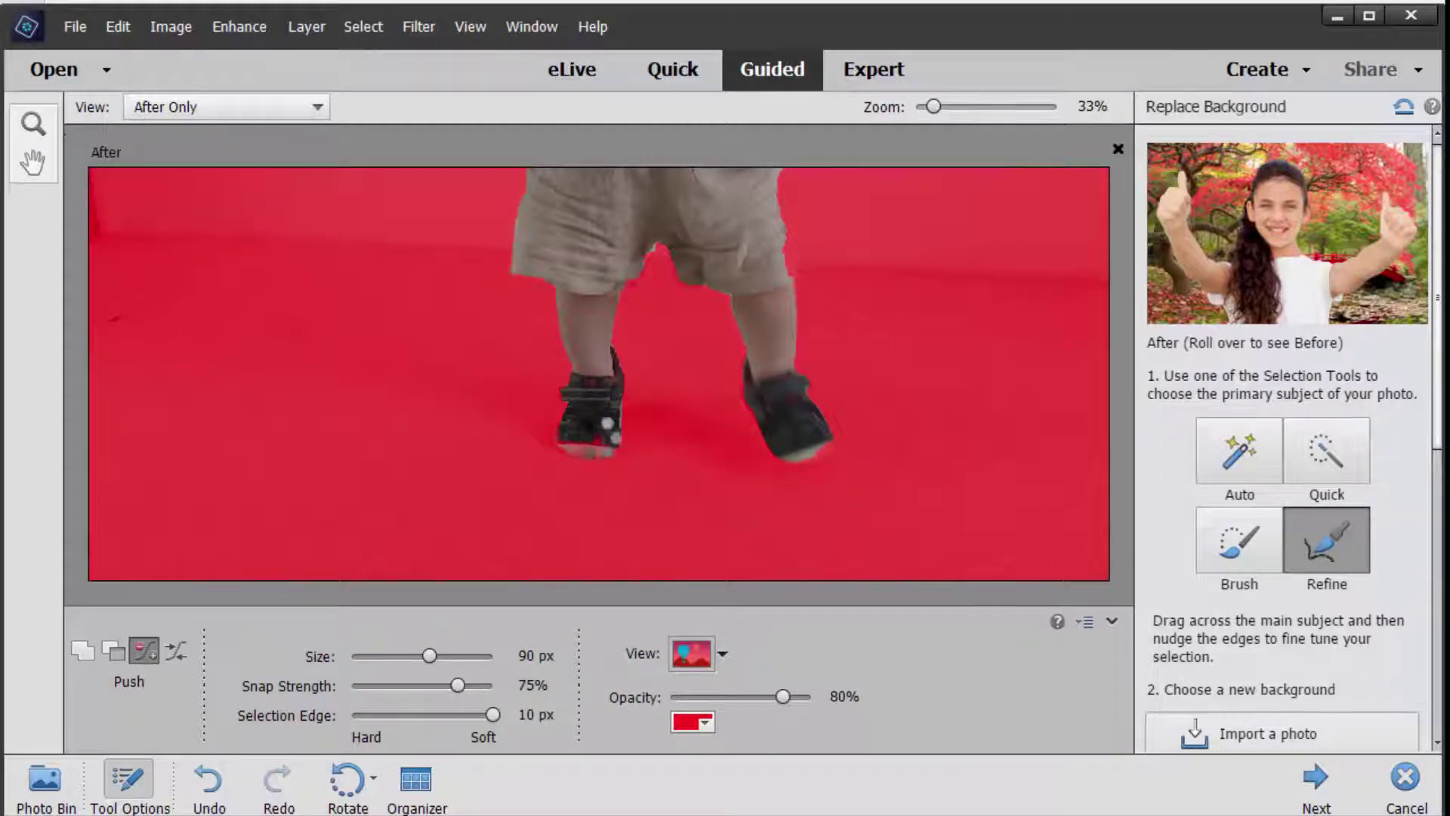
click(591, 435)
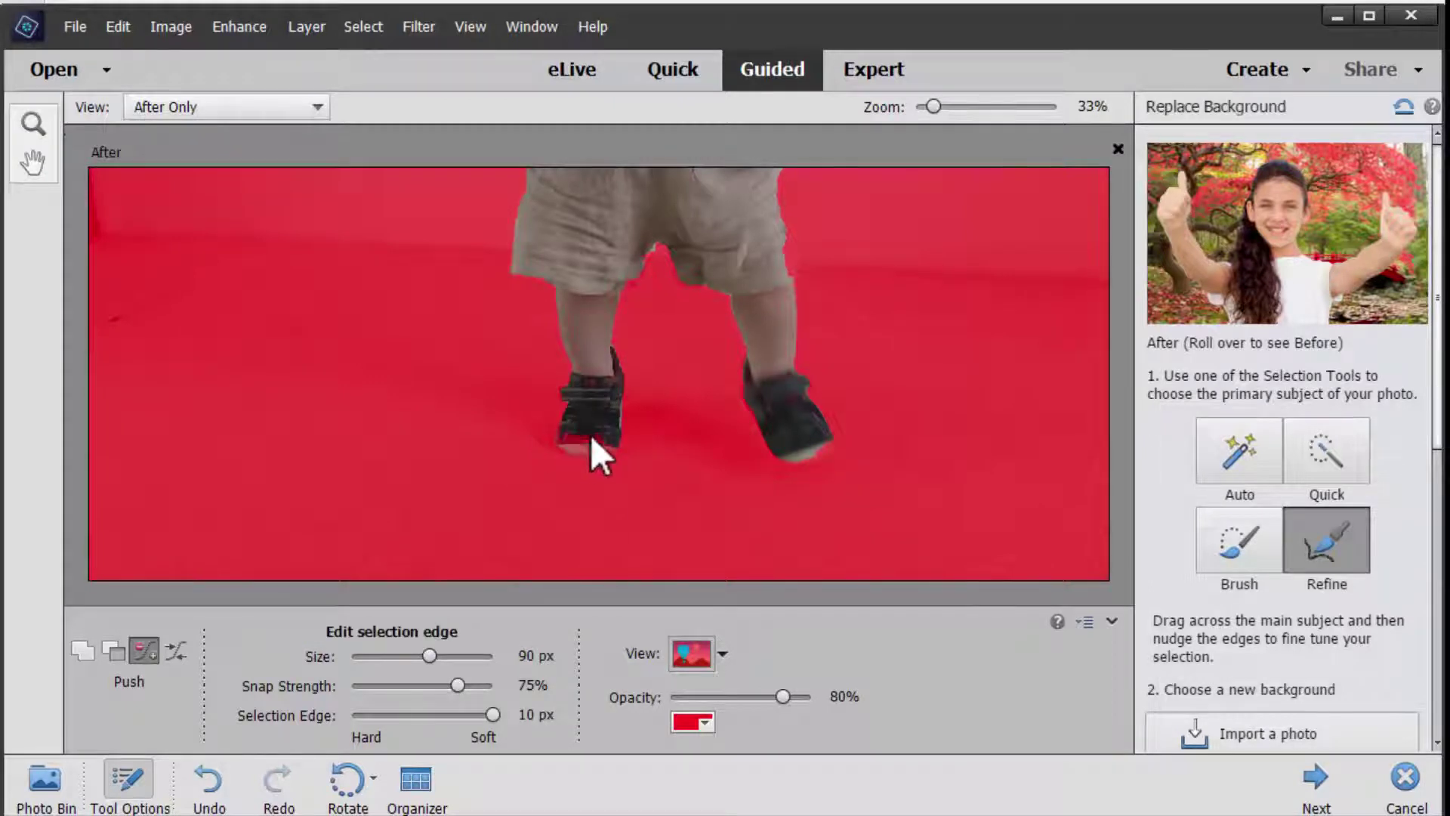
click(1244, 533)
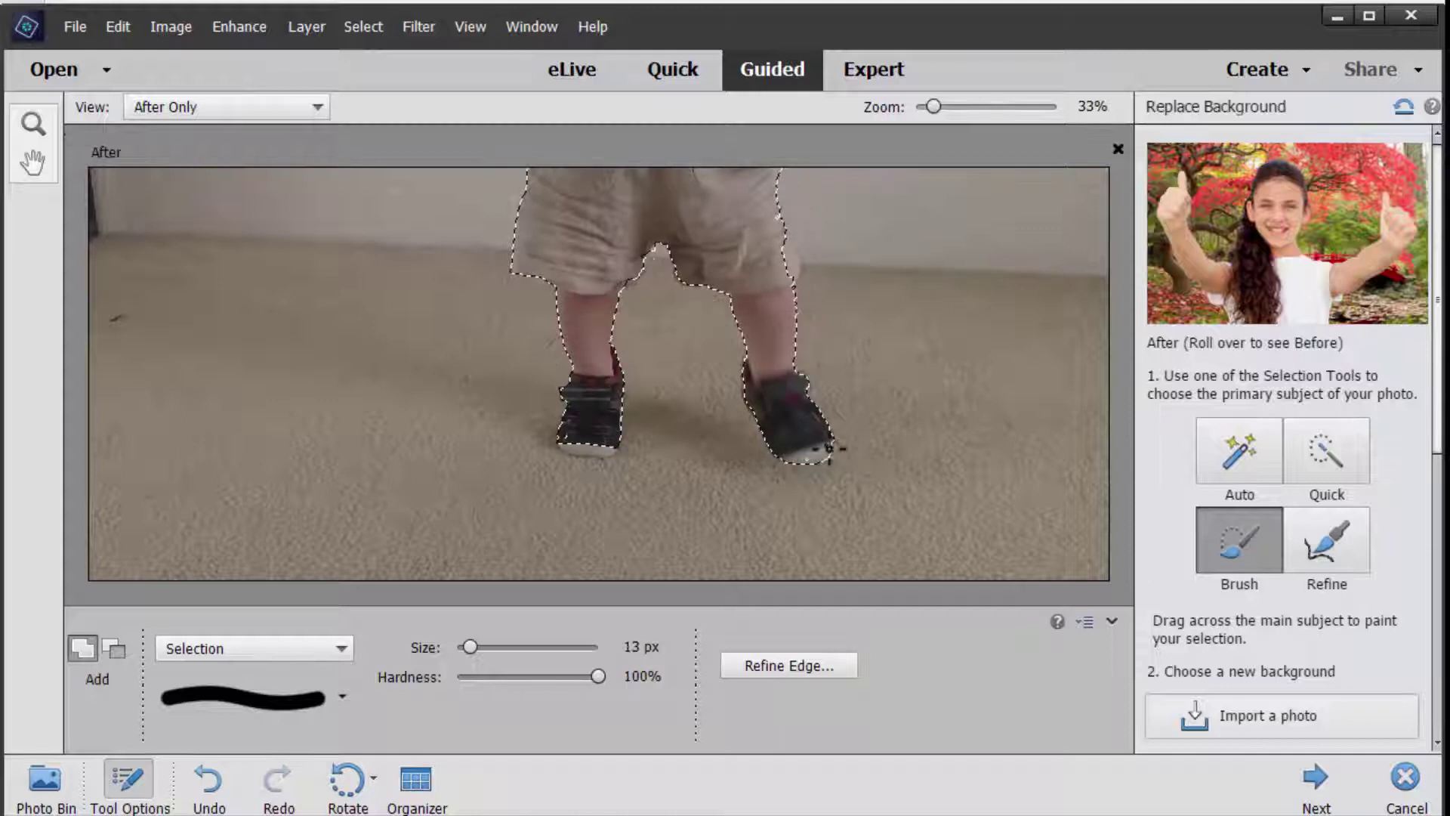
drag(603, 457, 608, 457)
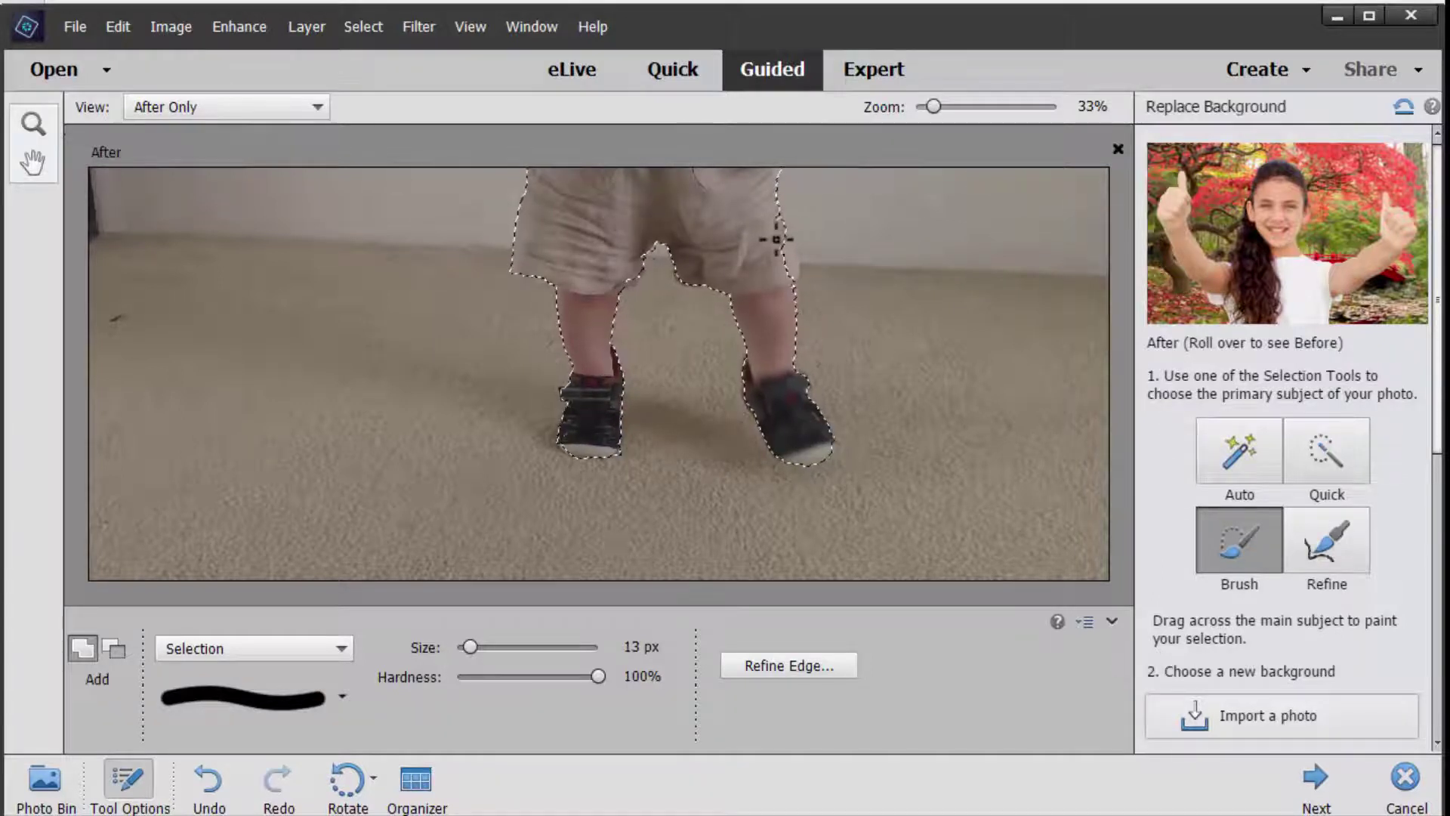
- Clean up the selection edge around the gap between the shorts' legs with the Quick selection, adding missed fabric and subtracting excess carpet
click(1290, 460)
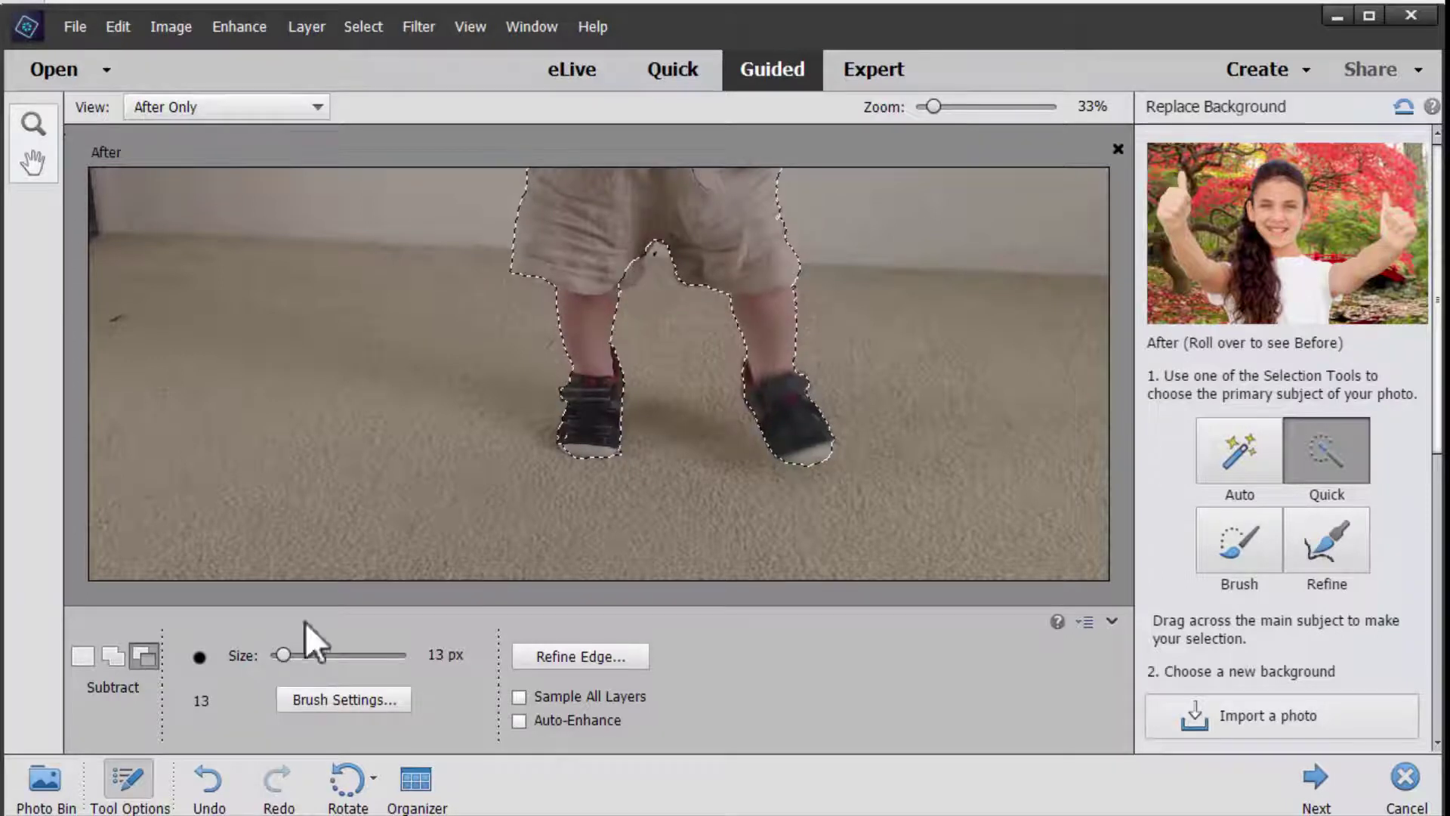
click(113, 656)
key(ctrl+equal)
key(ctrl+equal)
key(ctrl+equal)
key(ctrl+equal)
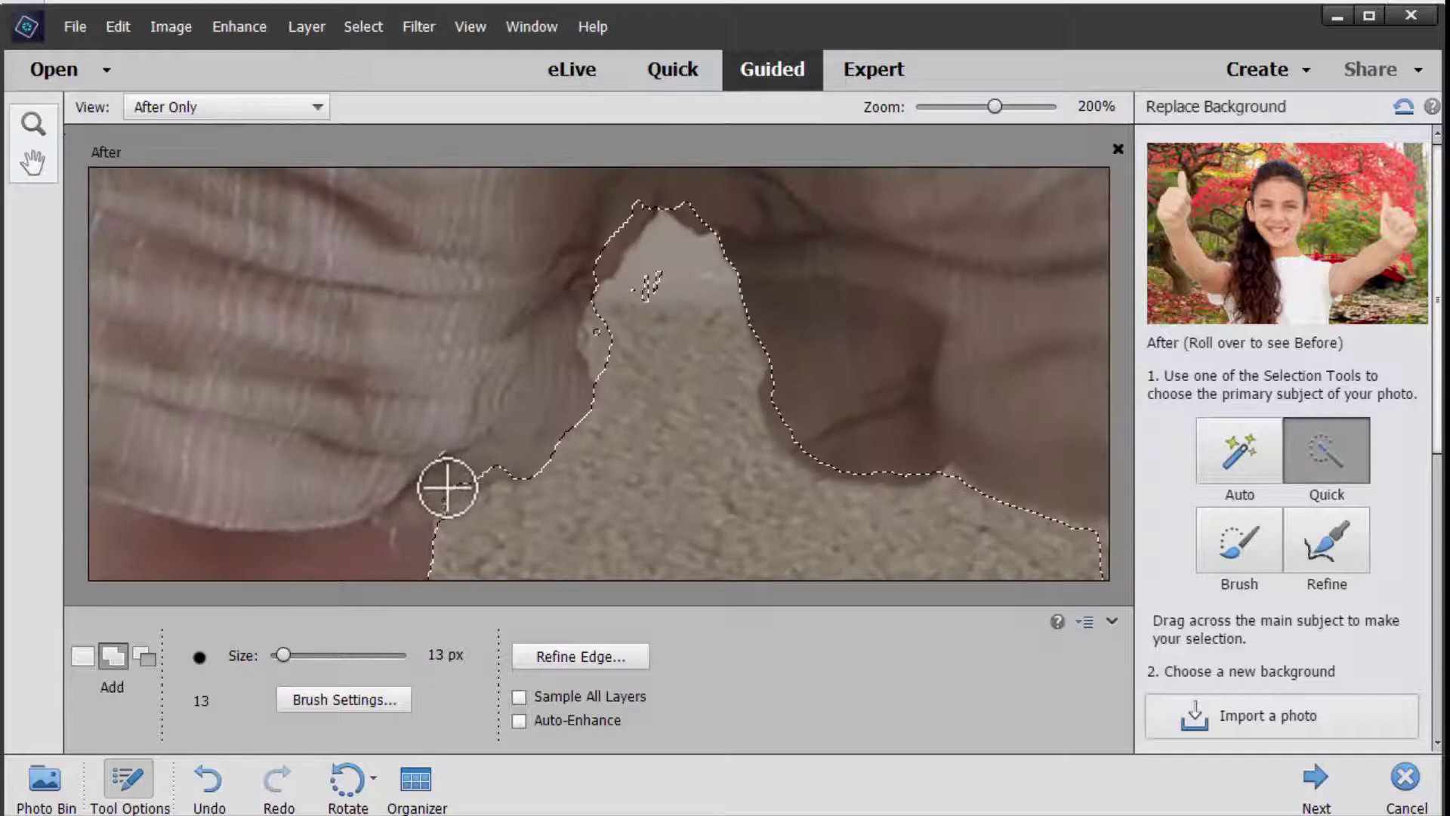
key(alt)
drag(682, 245, 652, 276)
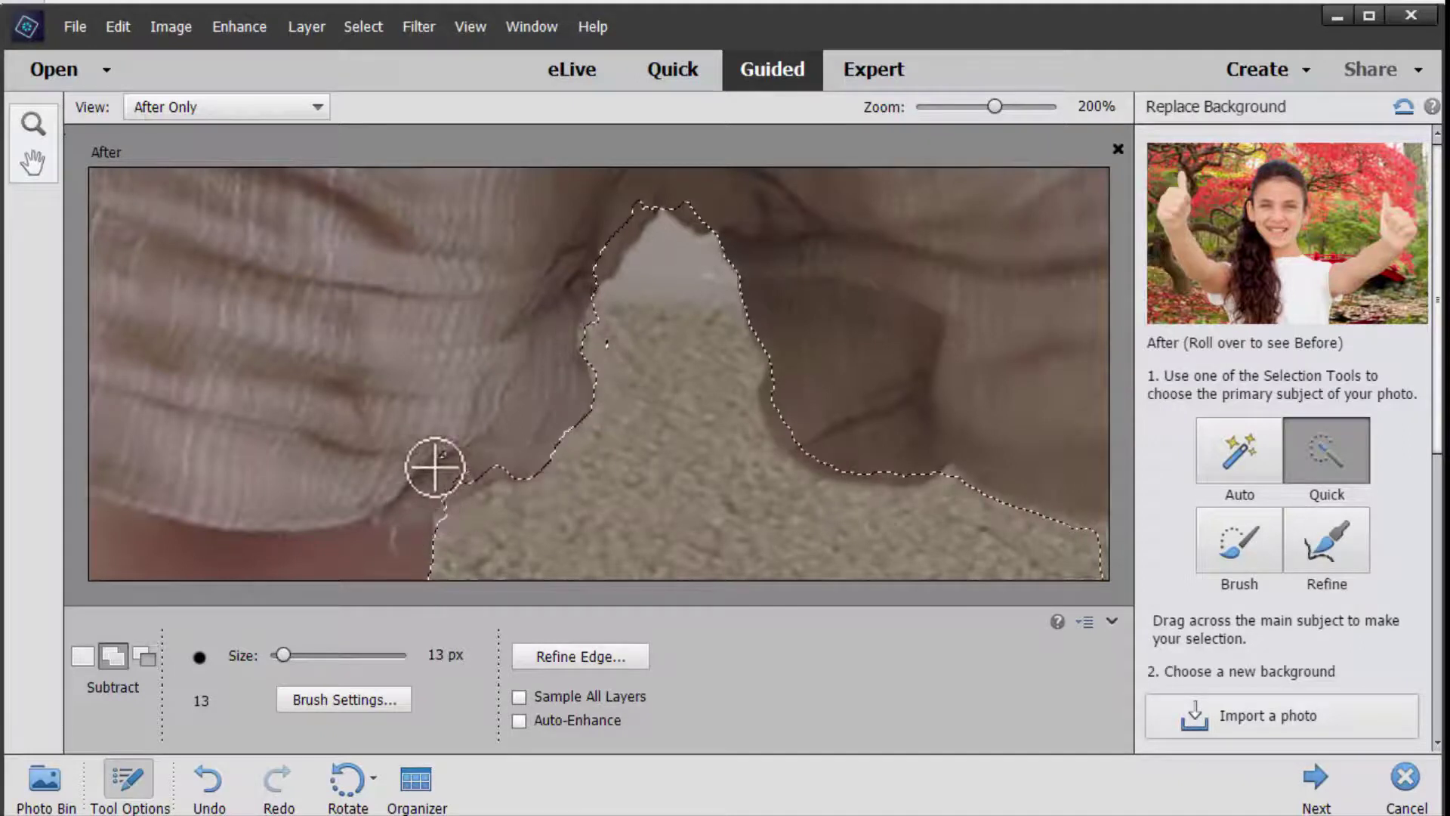
alt+click(451, 455)
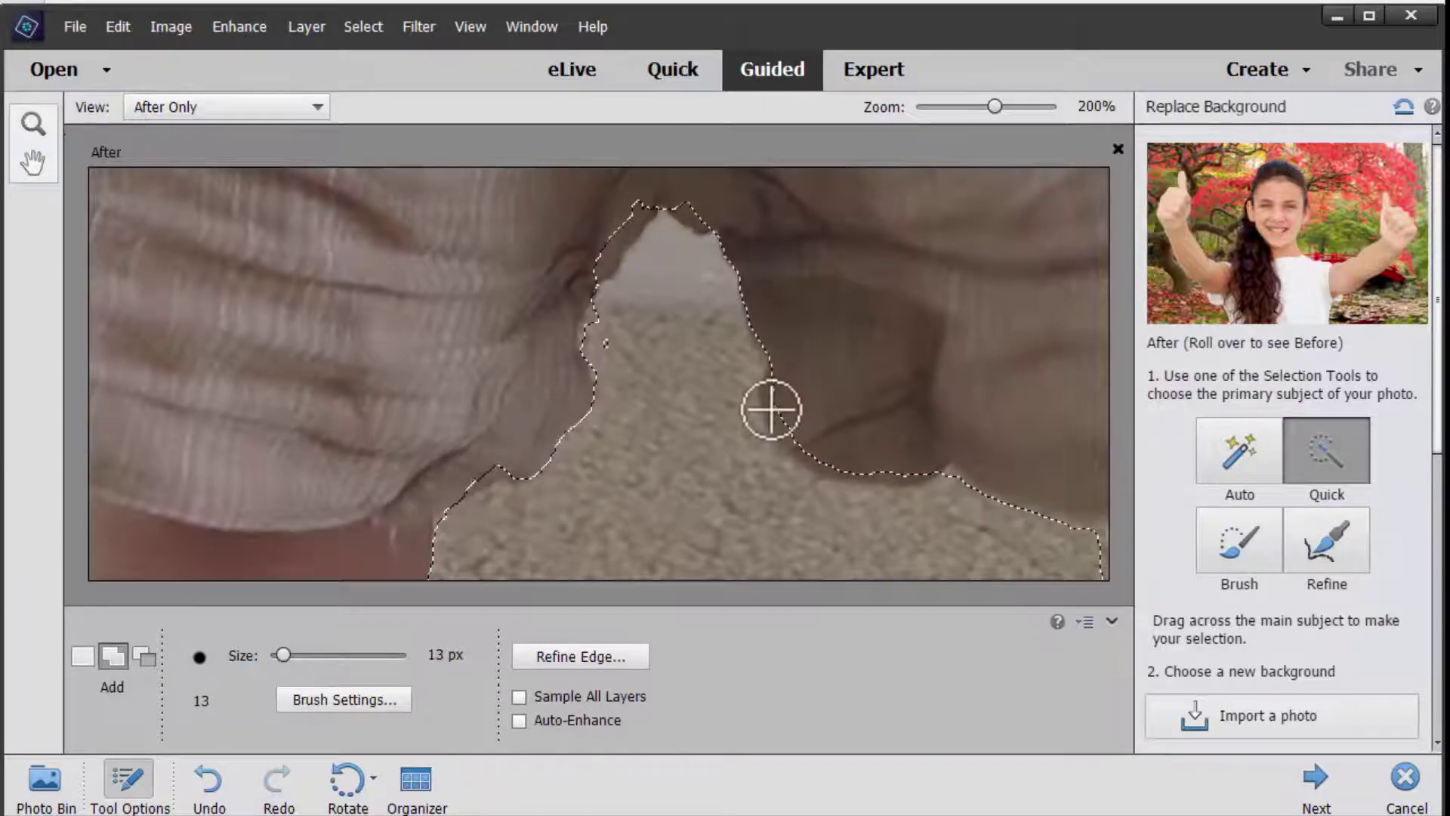
- Set the new background to None and view the toddler's transparent cutout at a closer zoom
key(ctrl+0)
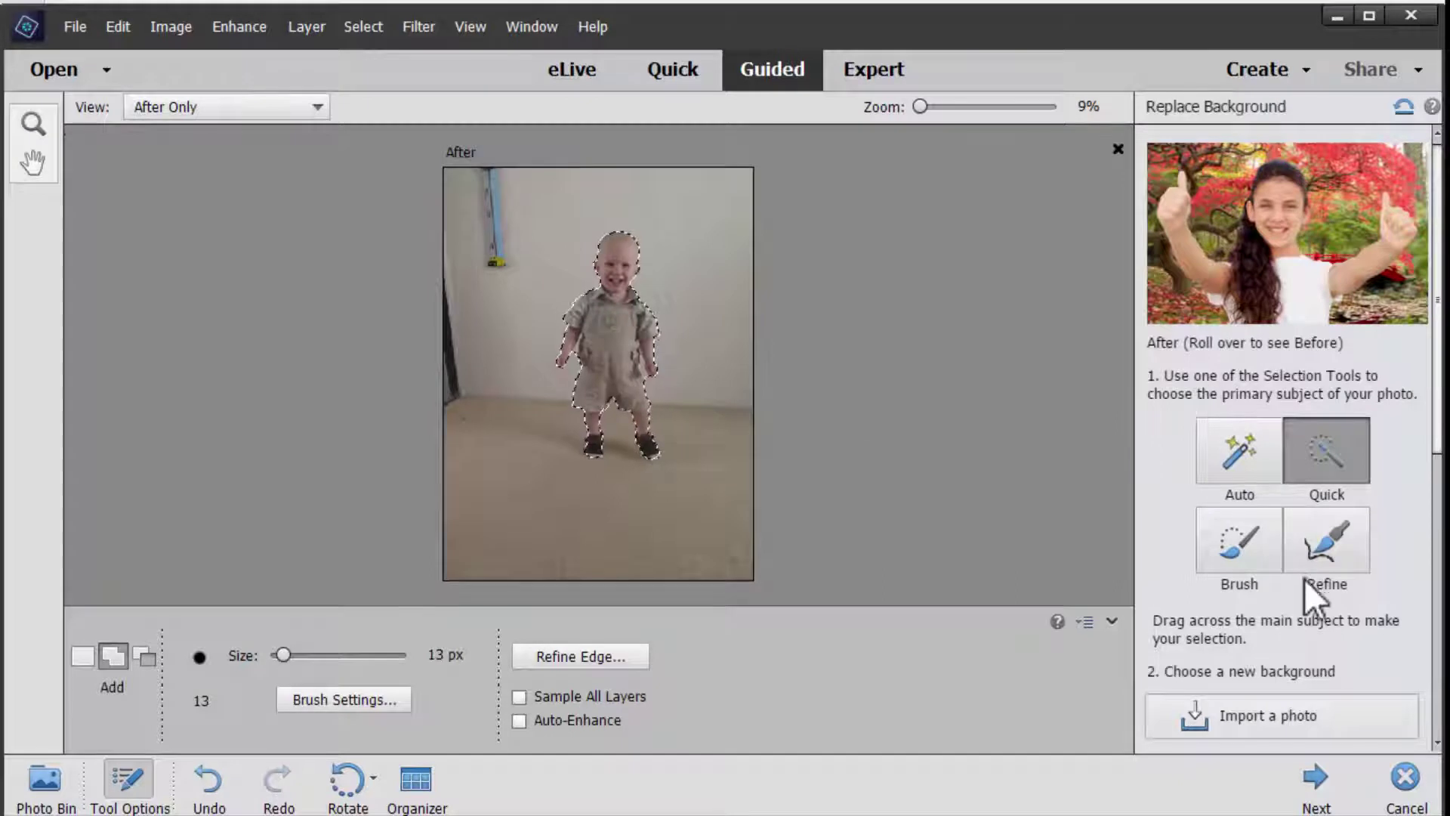
click(1438, 551)
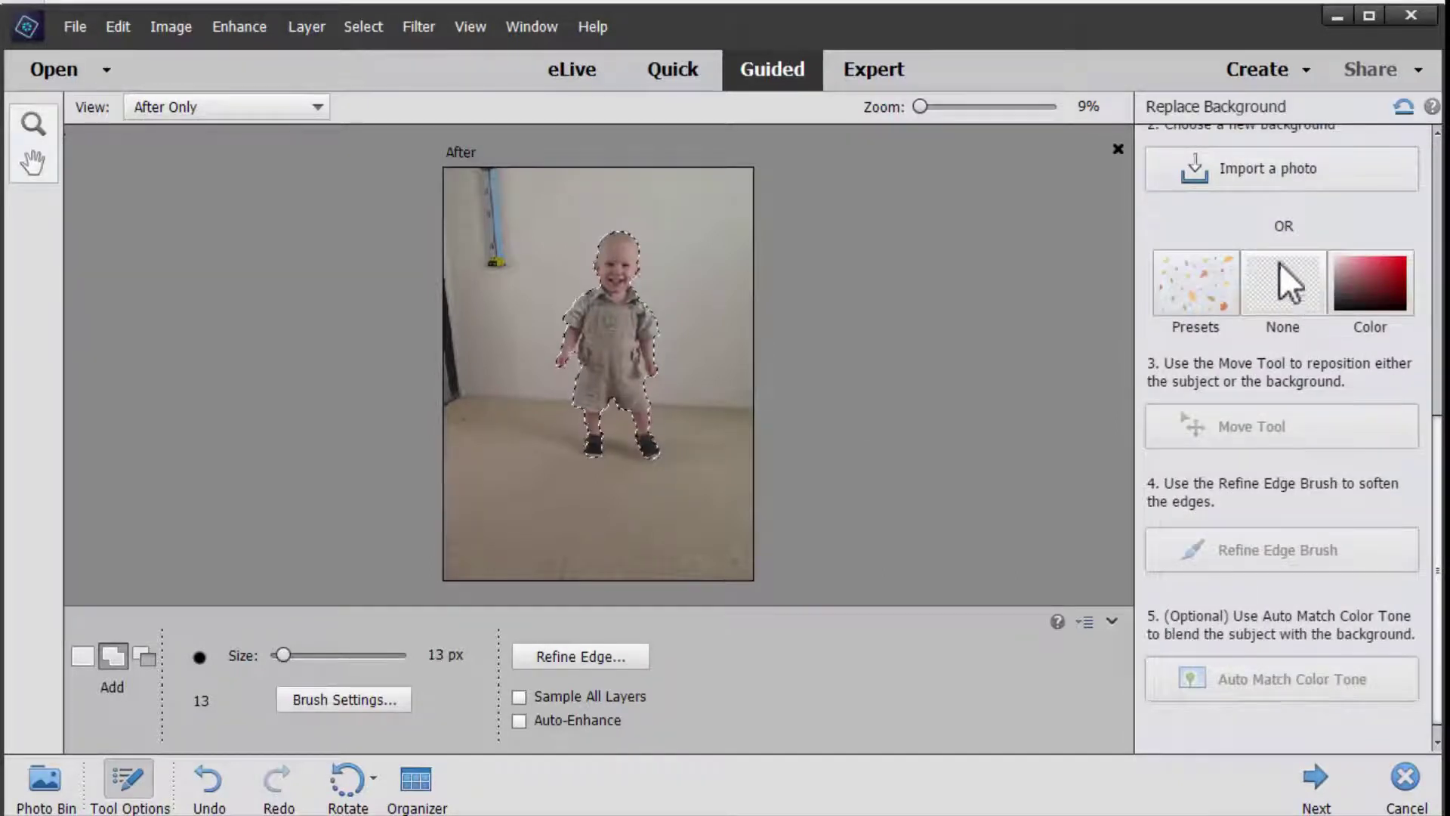
click(1278, 288)
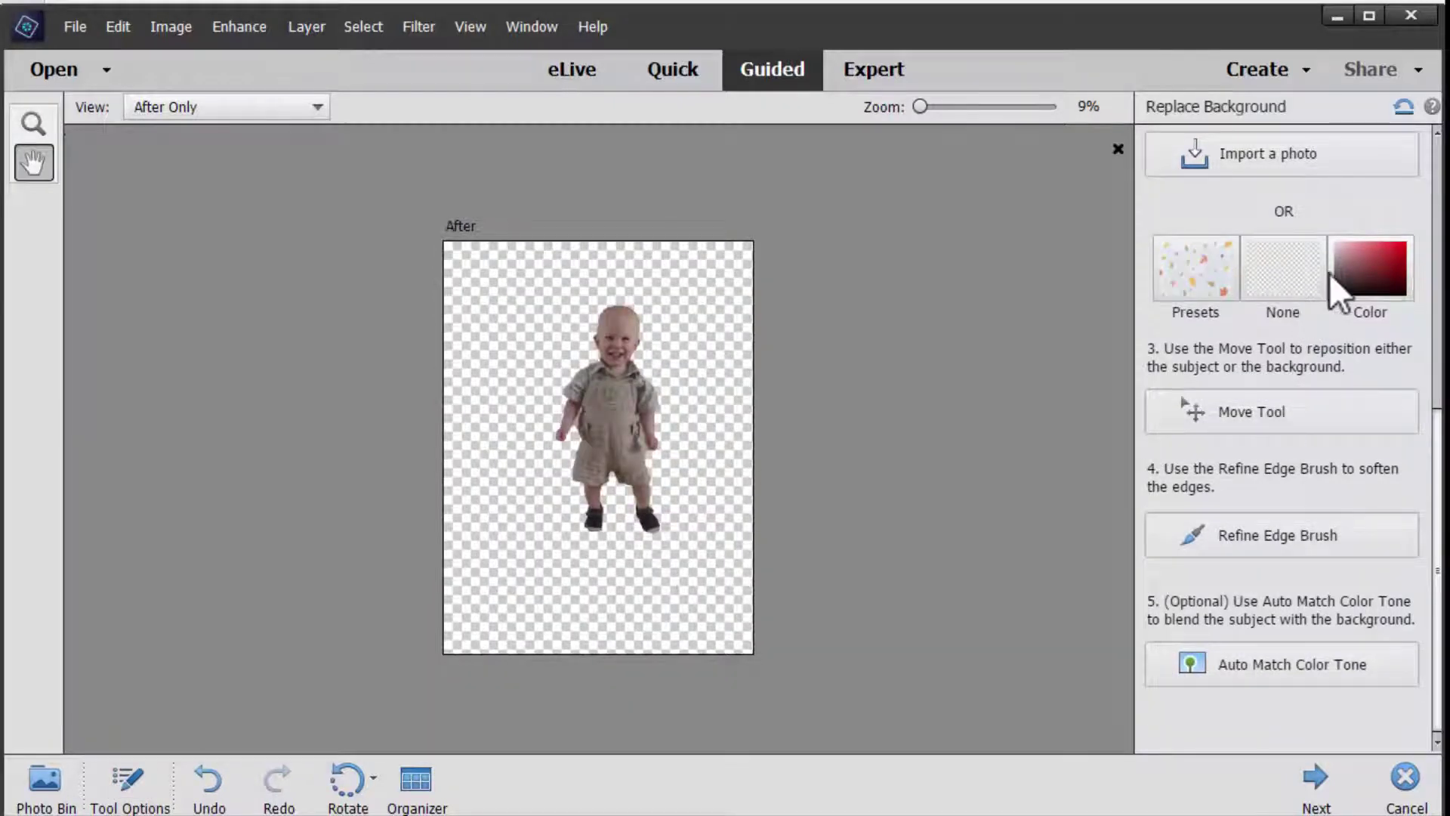
key(ctrl+equal)
key(ctrl+equal)
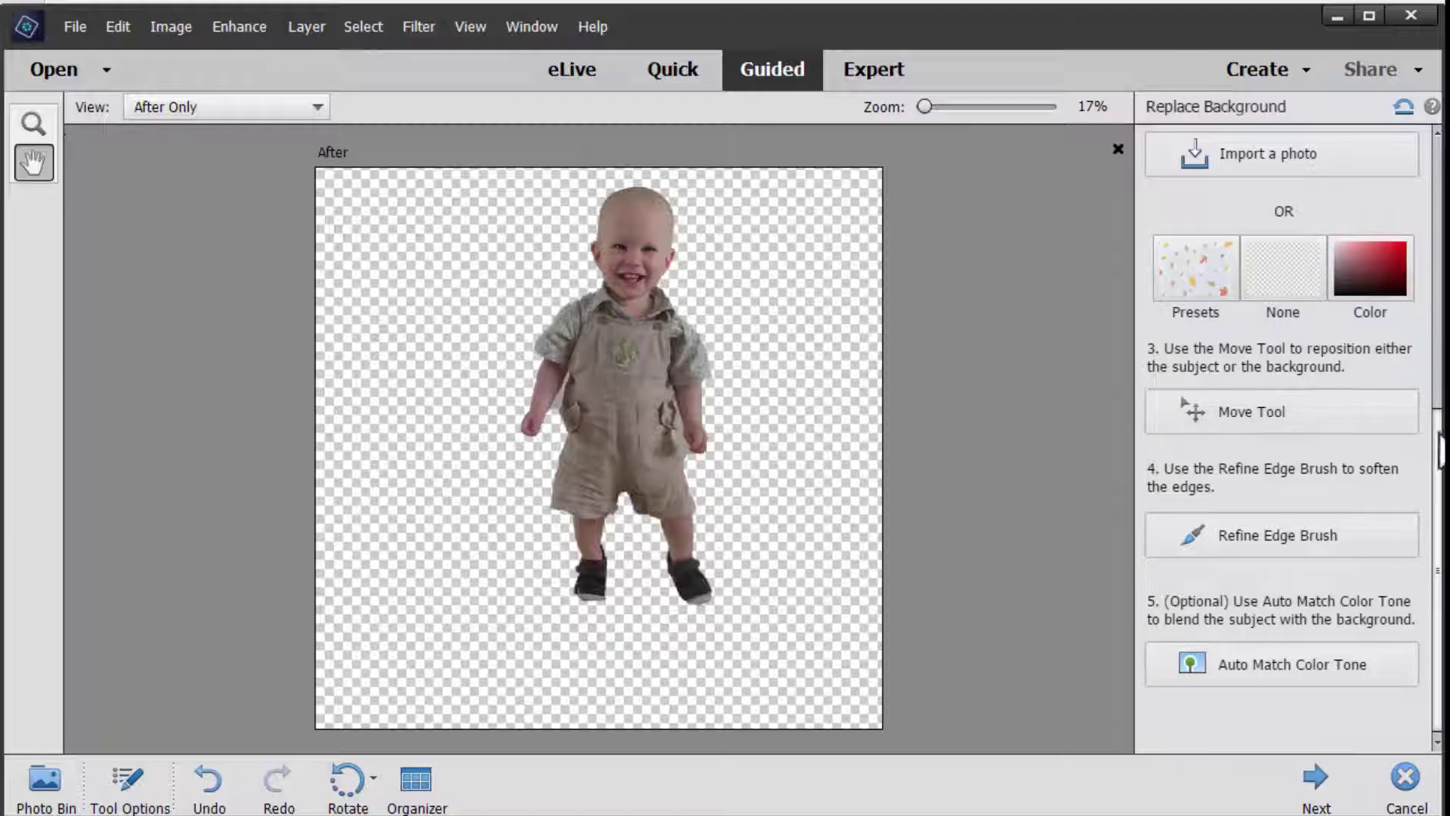
- Try the sunset and beach background presets, and apply the autumn garden preset with the red bridge
scroll(1439, 452, up, 2)
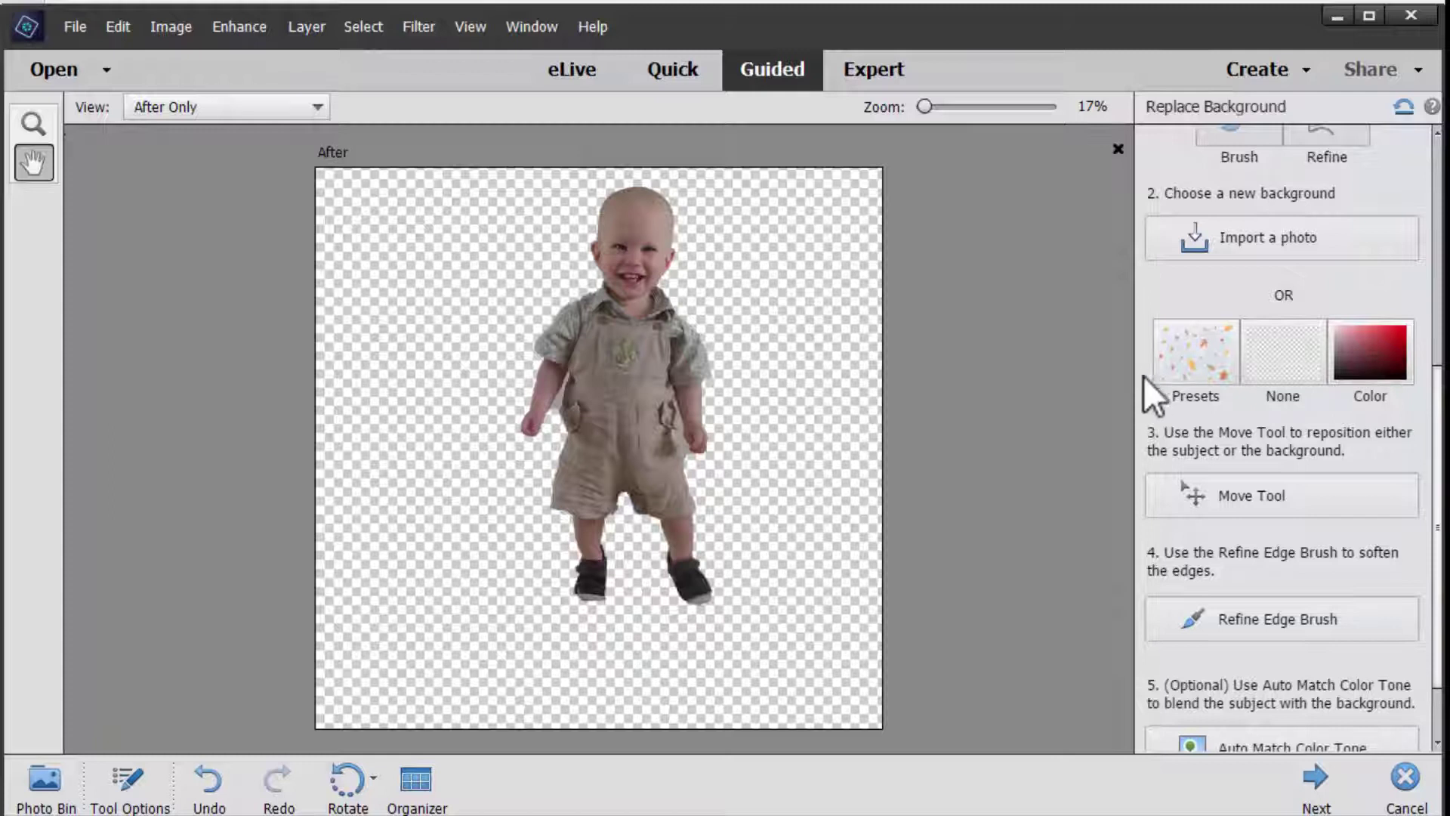
click(1155, 377)
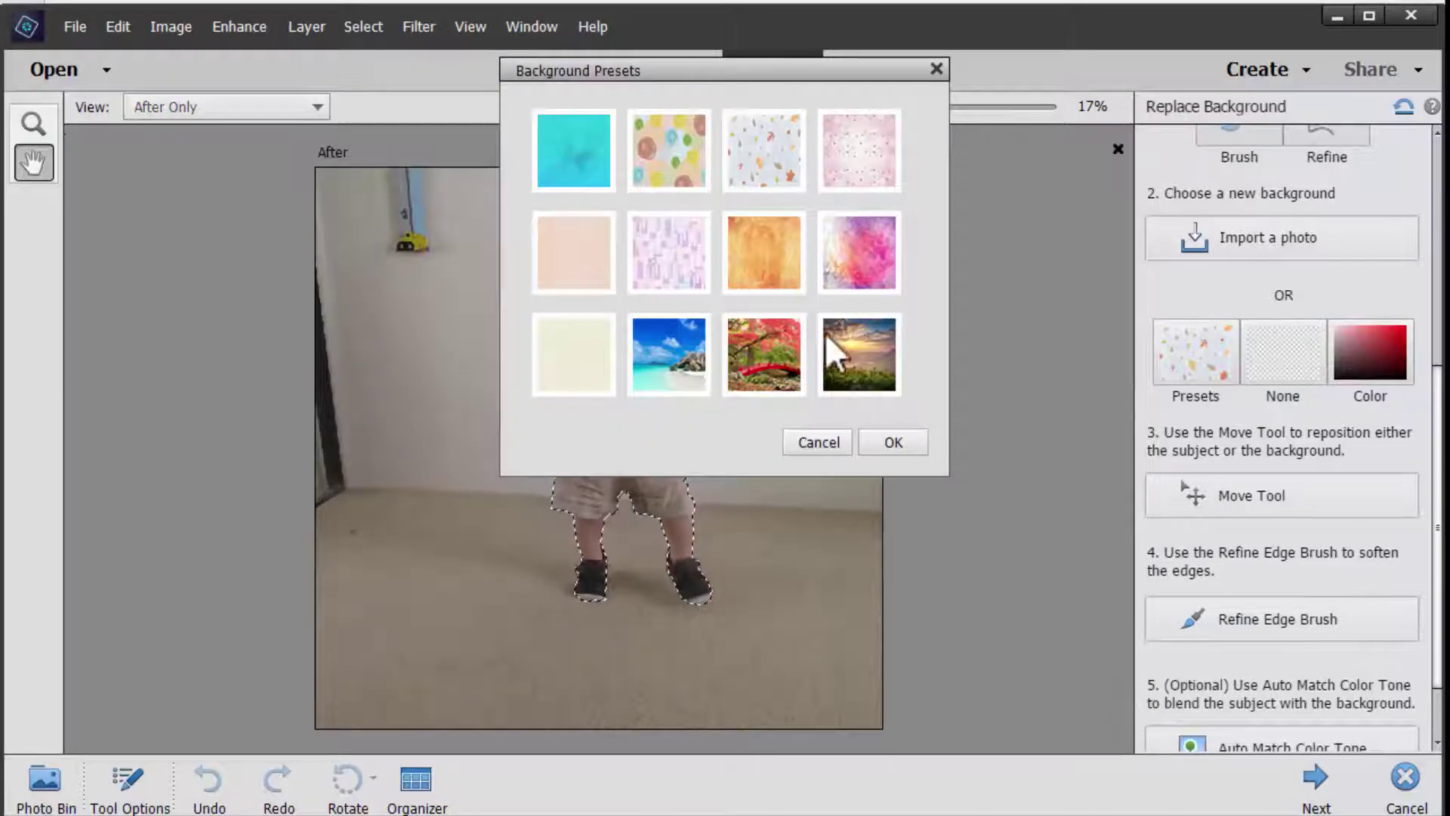
click(872, 368)
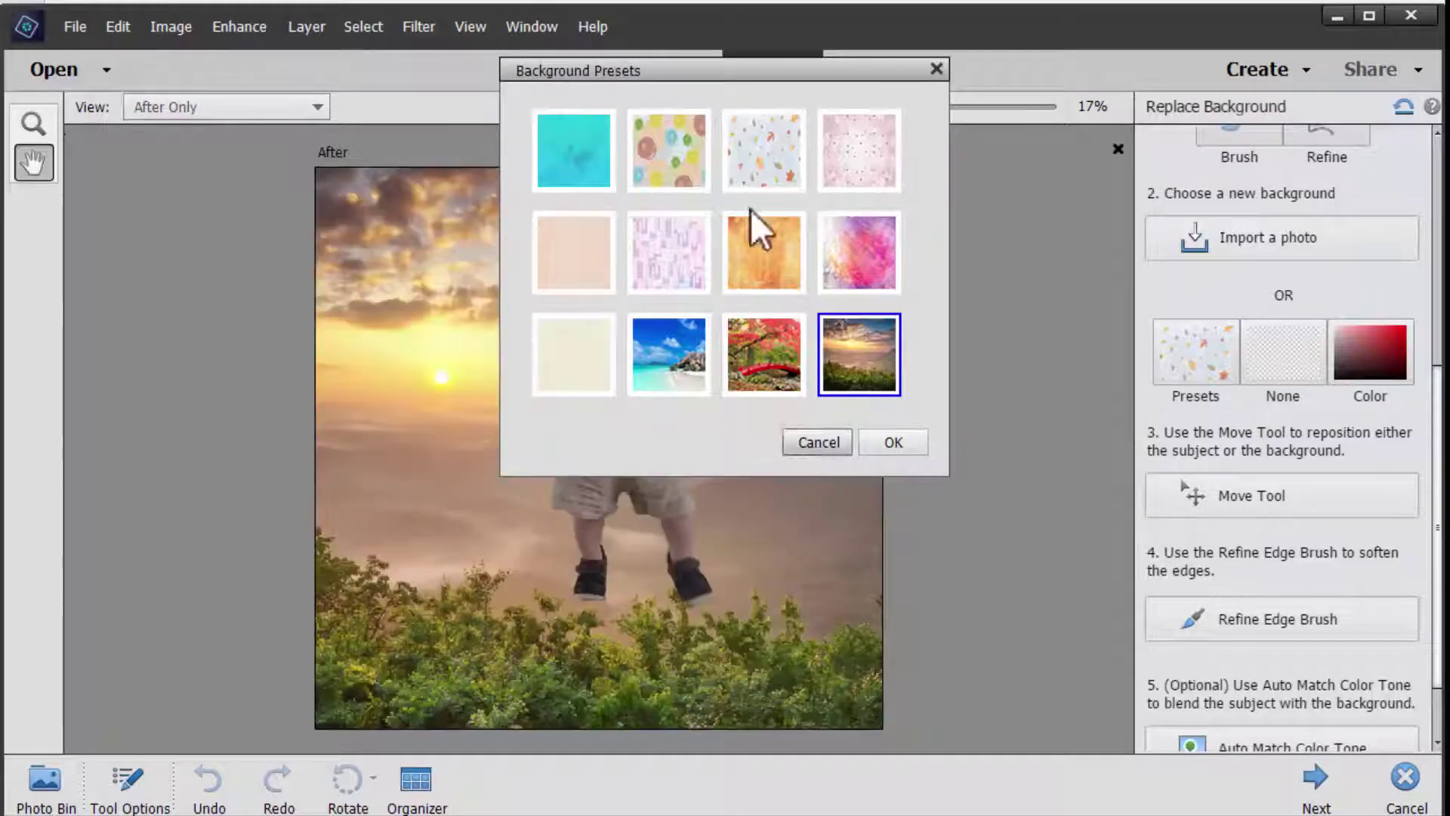
drag(689, 68, 1110, 178)
click(1099, 455)
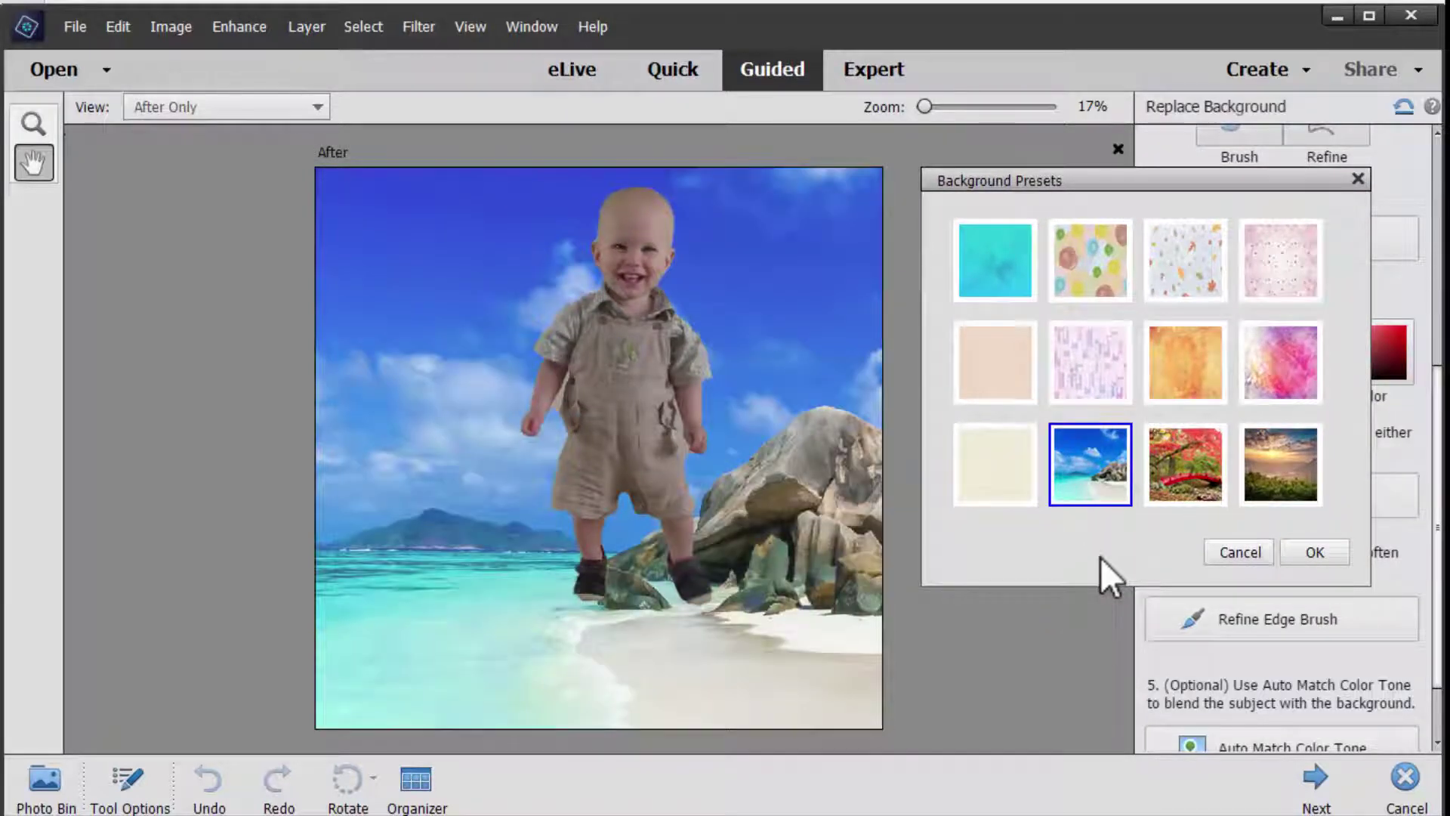
click(1187, 472)
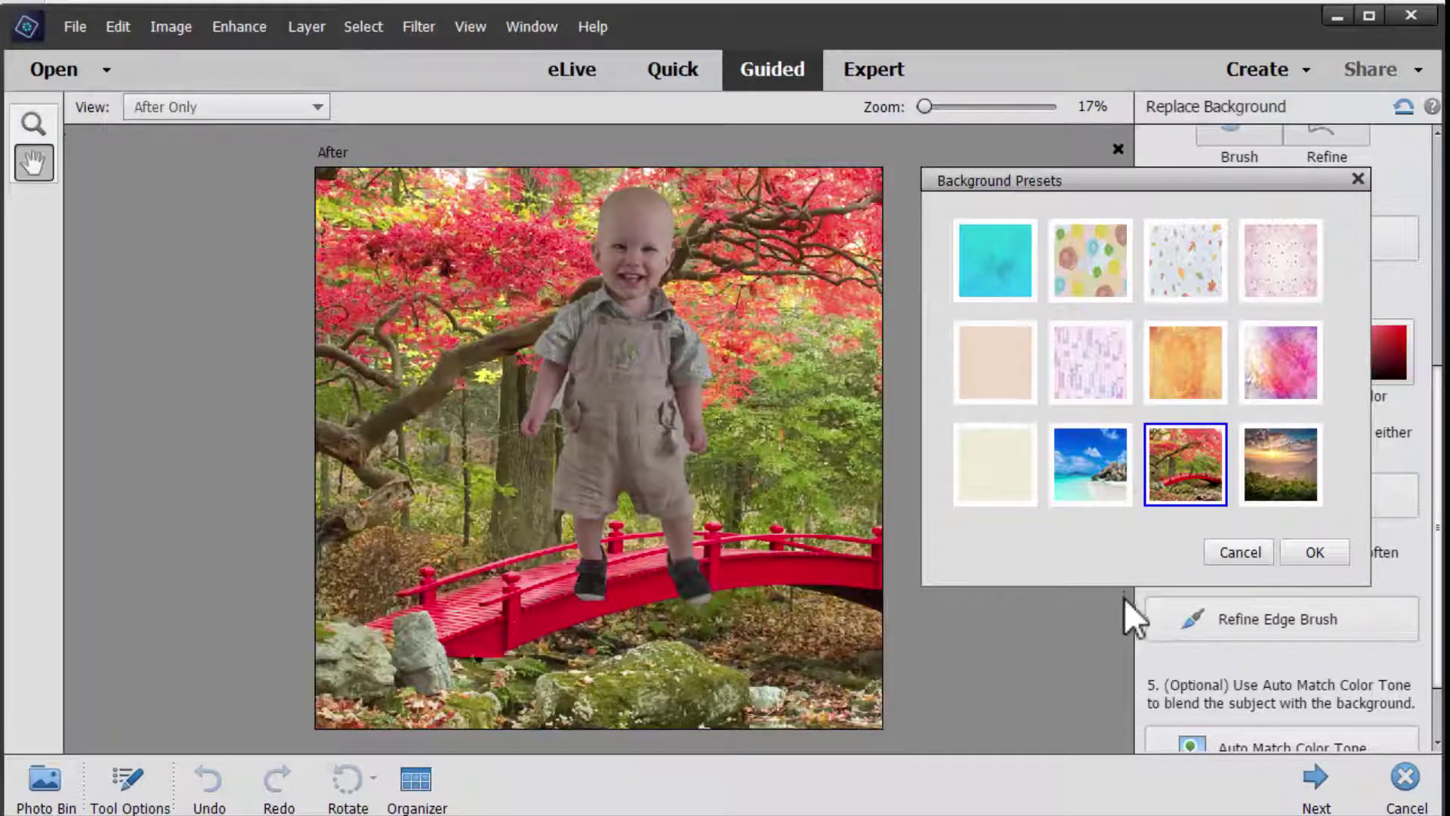
click(1316, 553)
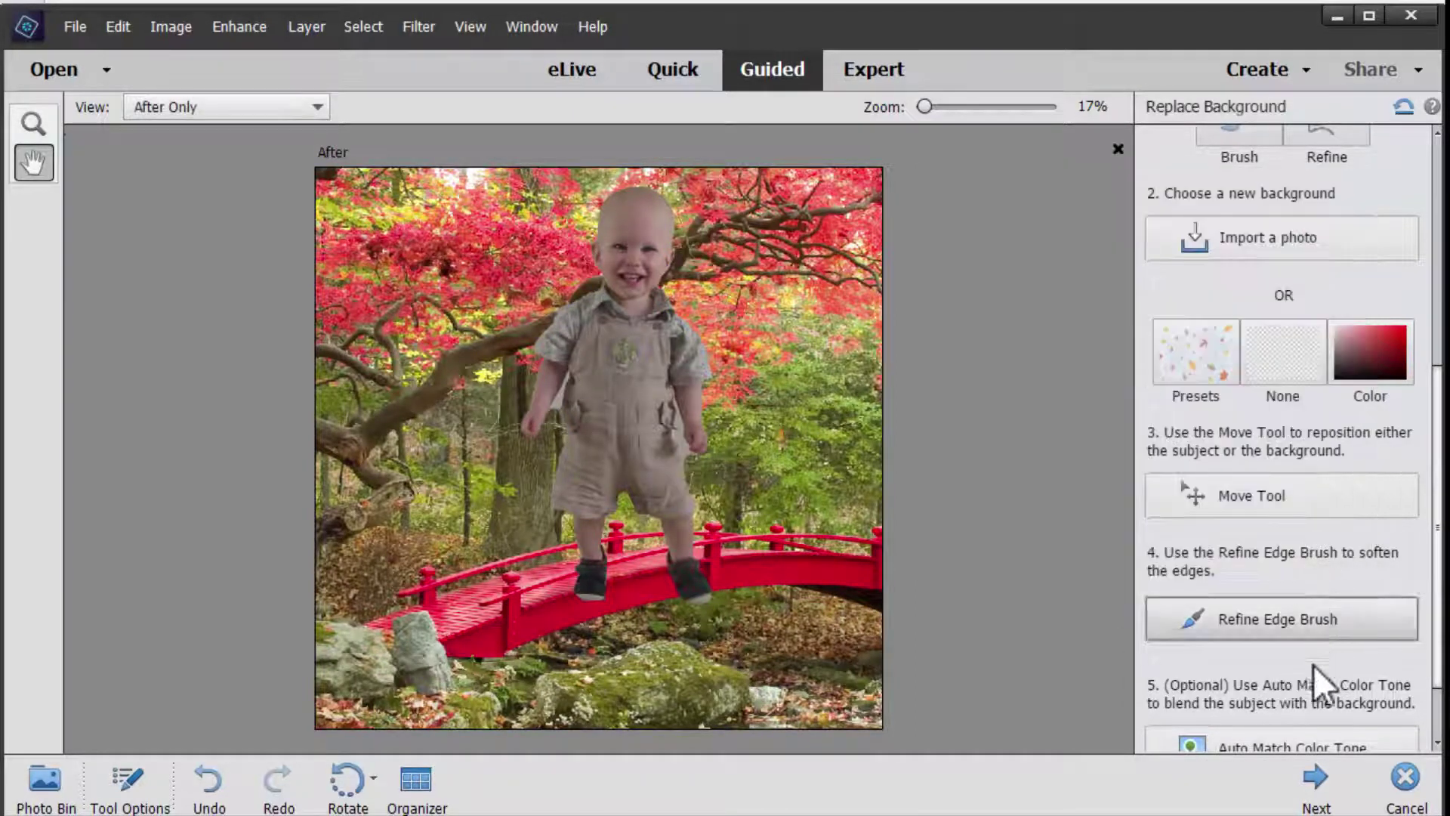
- Scale the toddler down with the Move Tool and place him on the near end of the red bridge
click(1185, 509)
drag(642, 414, 582, 399)
drag(597, 306, 873, 635)
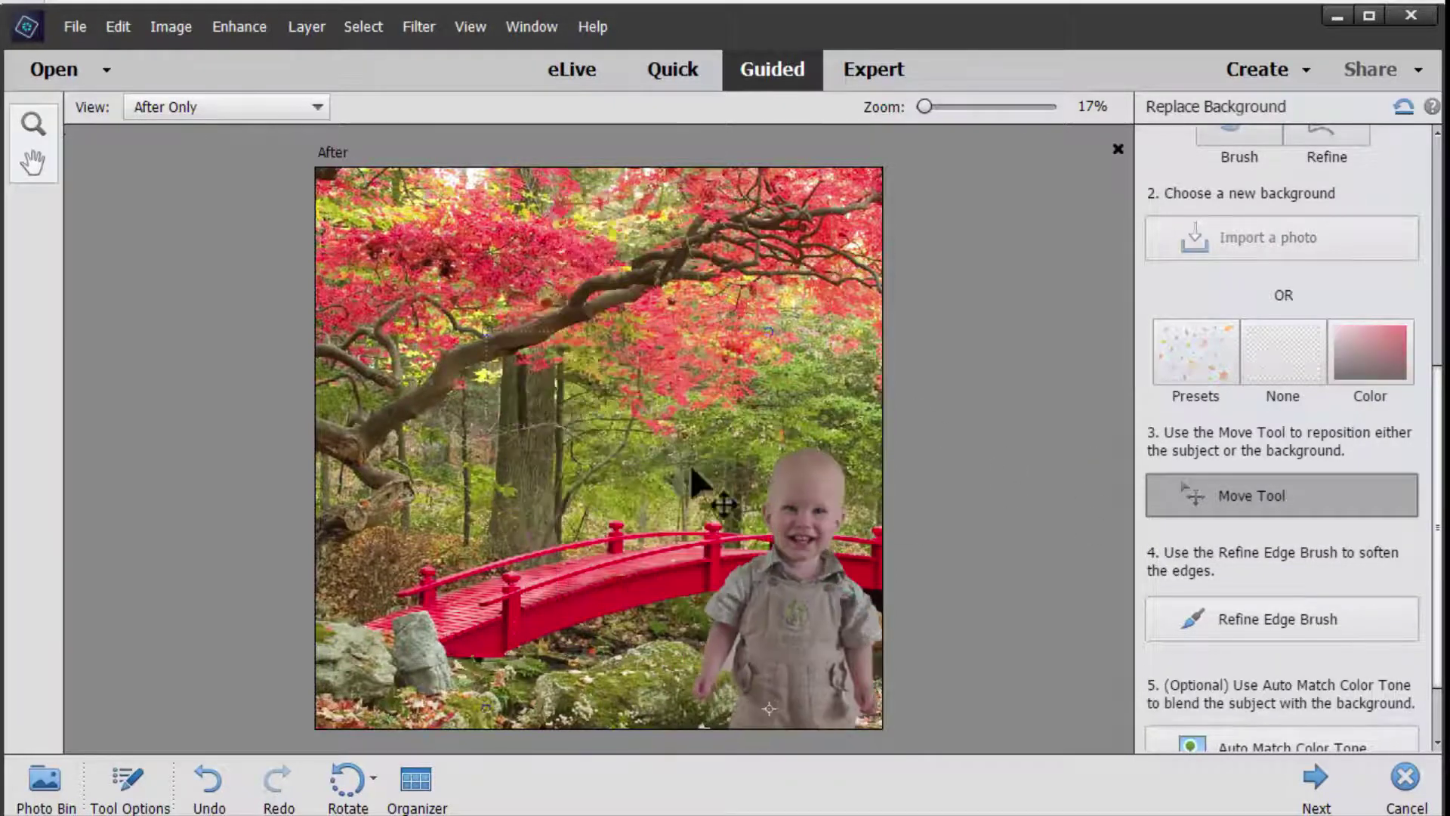
drag(483, 329, 775, 565)
drag(697, 612, 630, 525)
drag(872, 684, 651, 389)
drag(797, 203, 625, 431)
drag(506, 616, 444, 555)
drag(571, 374, 498, 474)
drag(411, 574, 455, 543)
- Fine-tune the toddler's size and position behind the upright rock on the bridge, and commit the transform
key(ctrl+equal)
key(ctrl+equal)
key(ctrl+equal)
drag(549, 608, 946, 95)
drag(550, 388, 562, 559)
key(ctrl)
scroll(616, 533, down, 2)
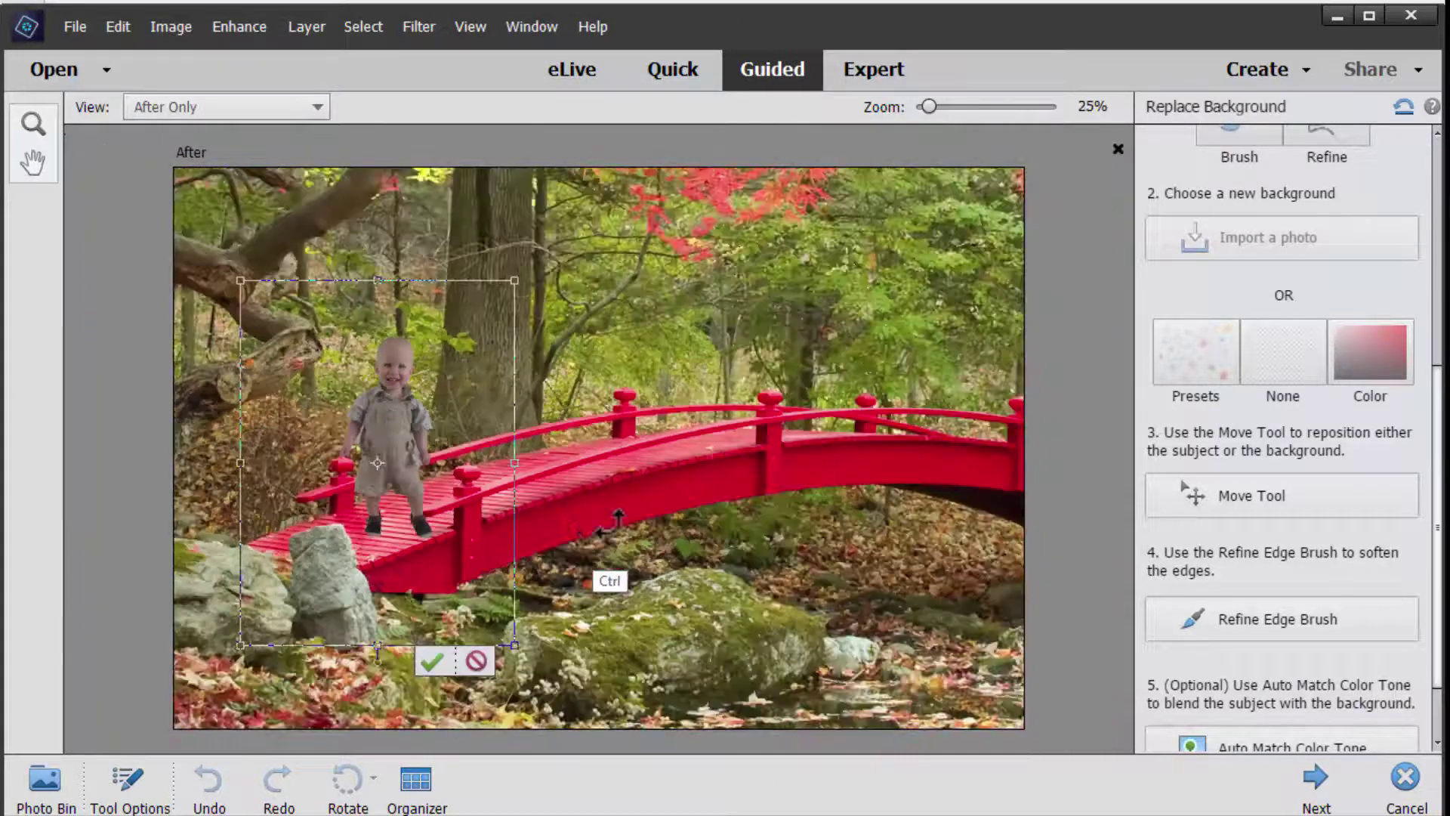
drag(514, 280, 469, 342)
drag(381, 440, 377, 446)
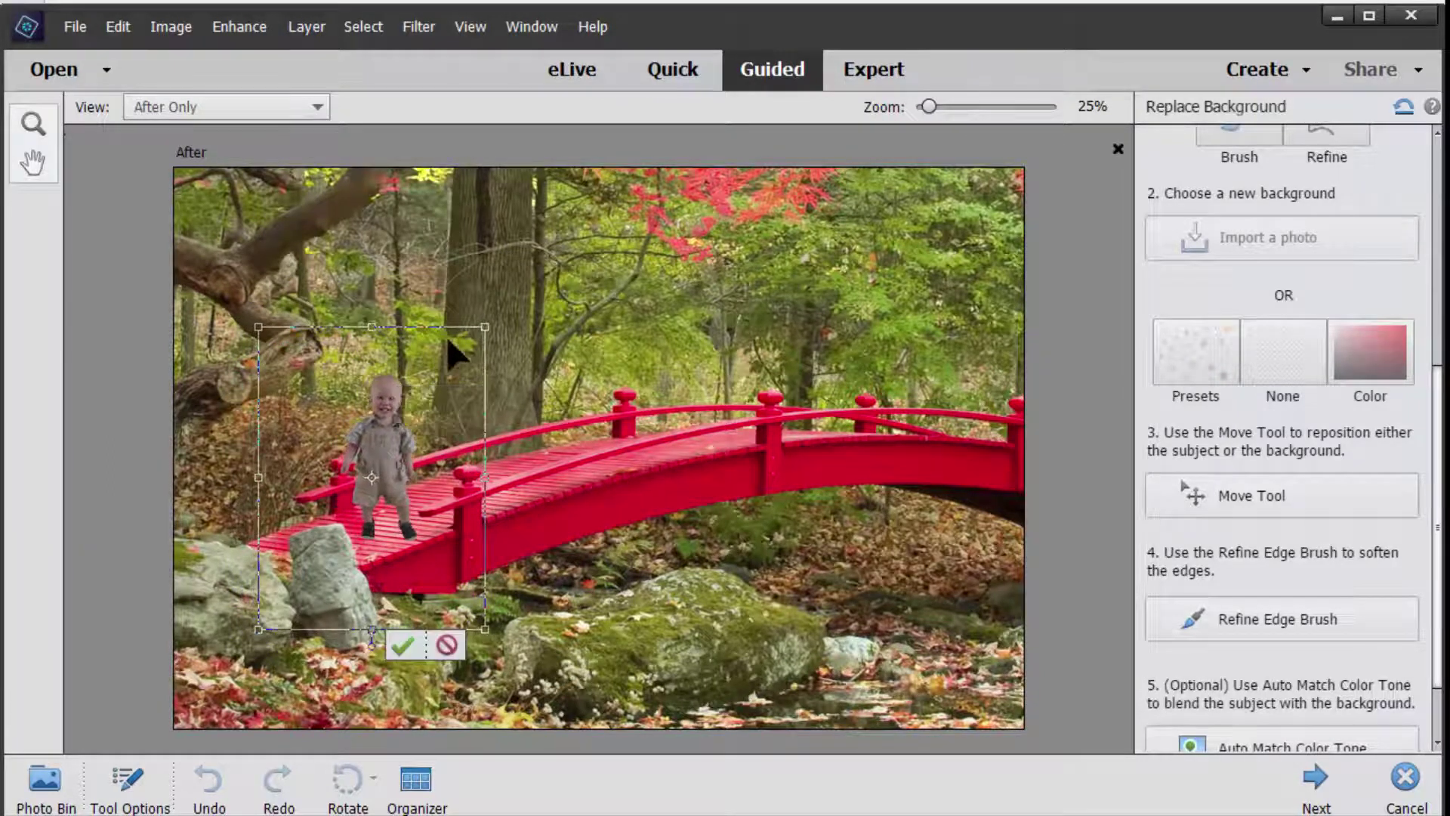
drag(489, 324, 477, 338)
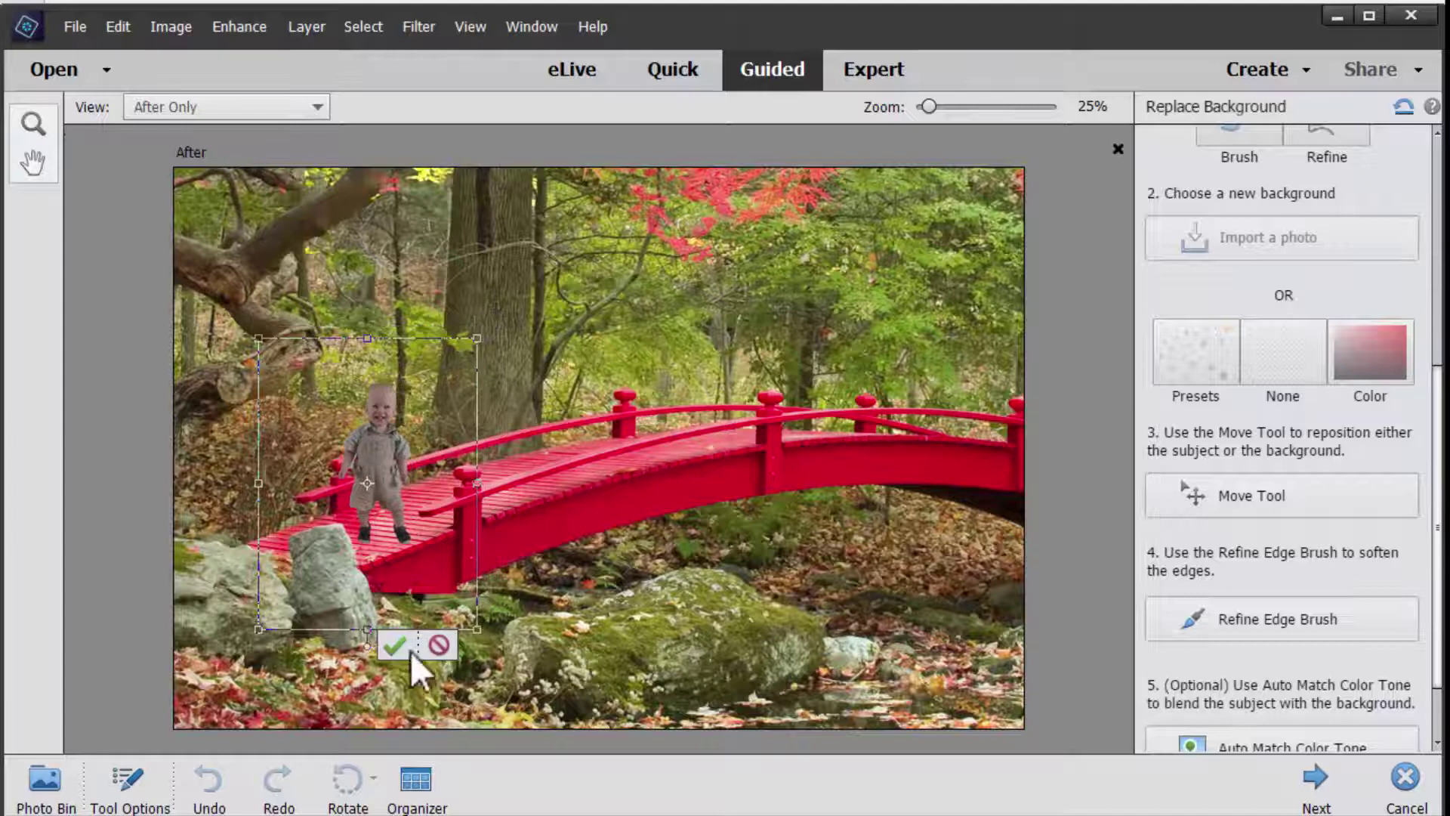
click(392, 648)
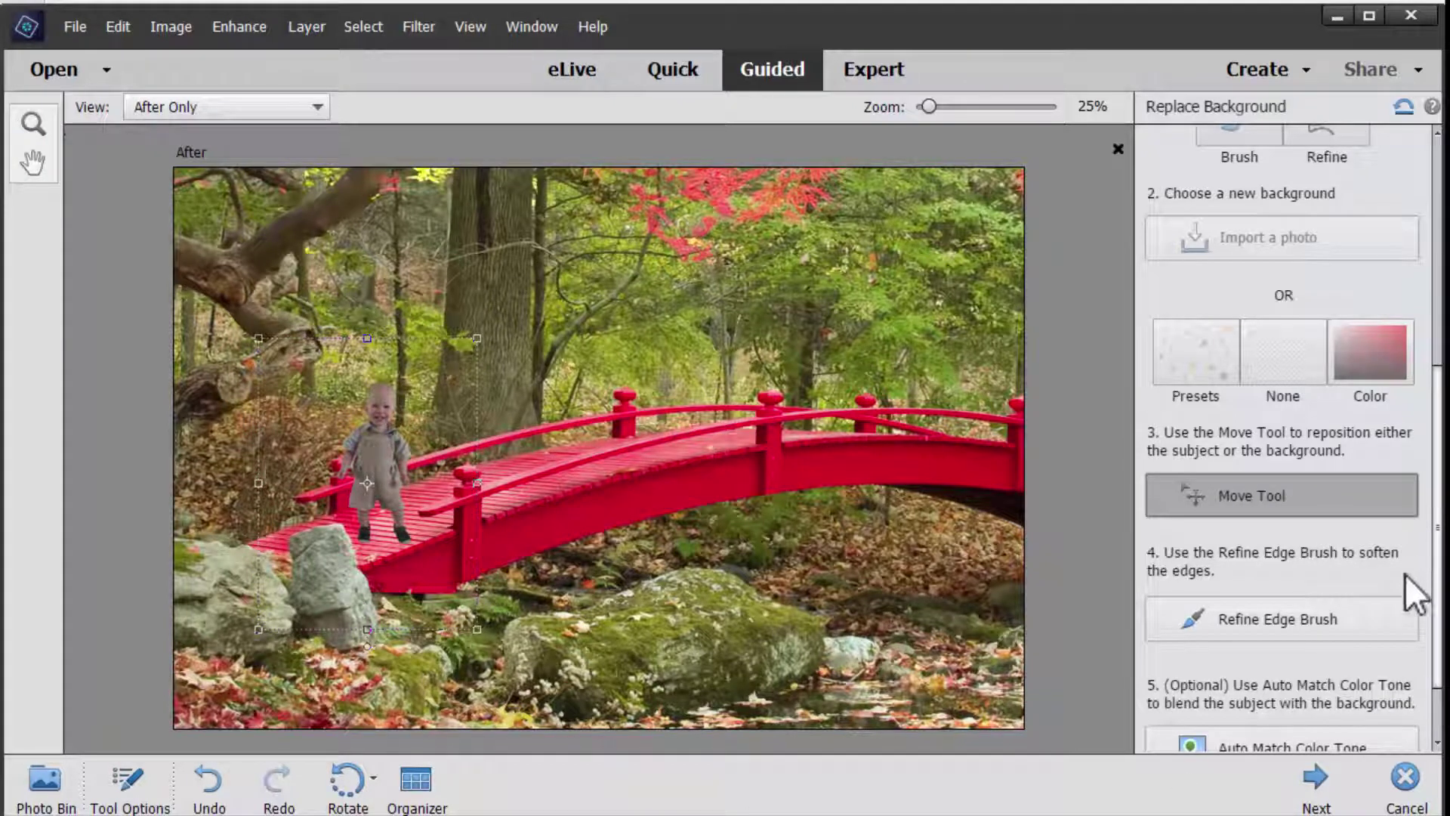
- Touch up the cutout edge between the toddler's arm and shorts with the Refine Edge Brush in Add mode
scroll(1439, 672, down, 2)
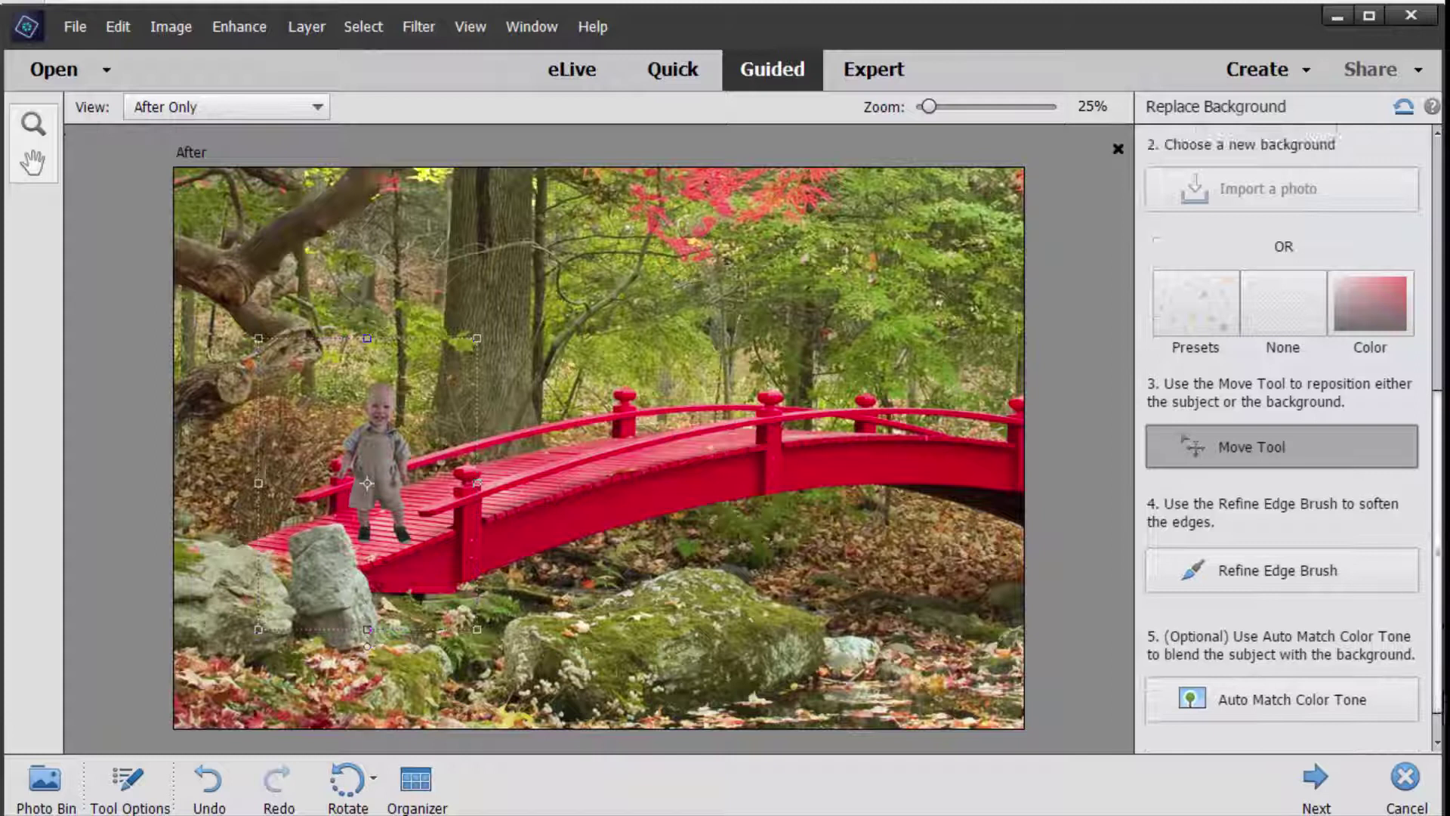
key(ctrl+plus)
key(ctrl+plus)
key(ctrl+plus)
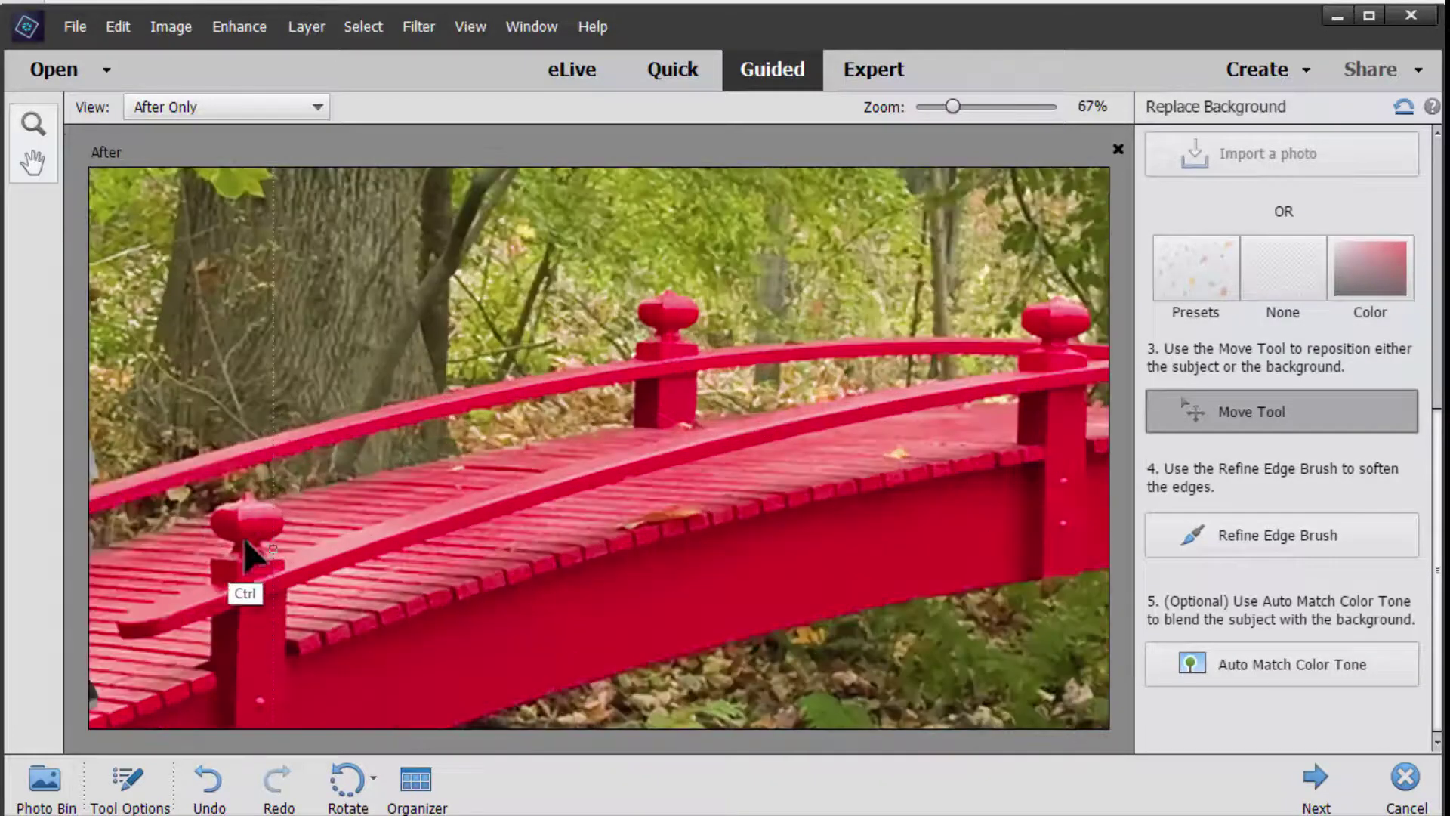
key(space)
drag(317, 444, 745, 369)
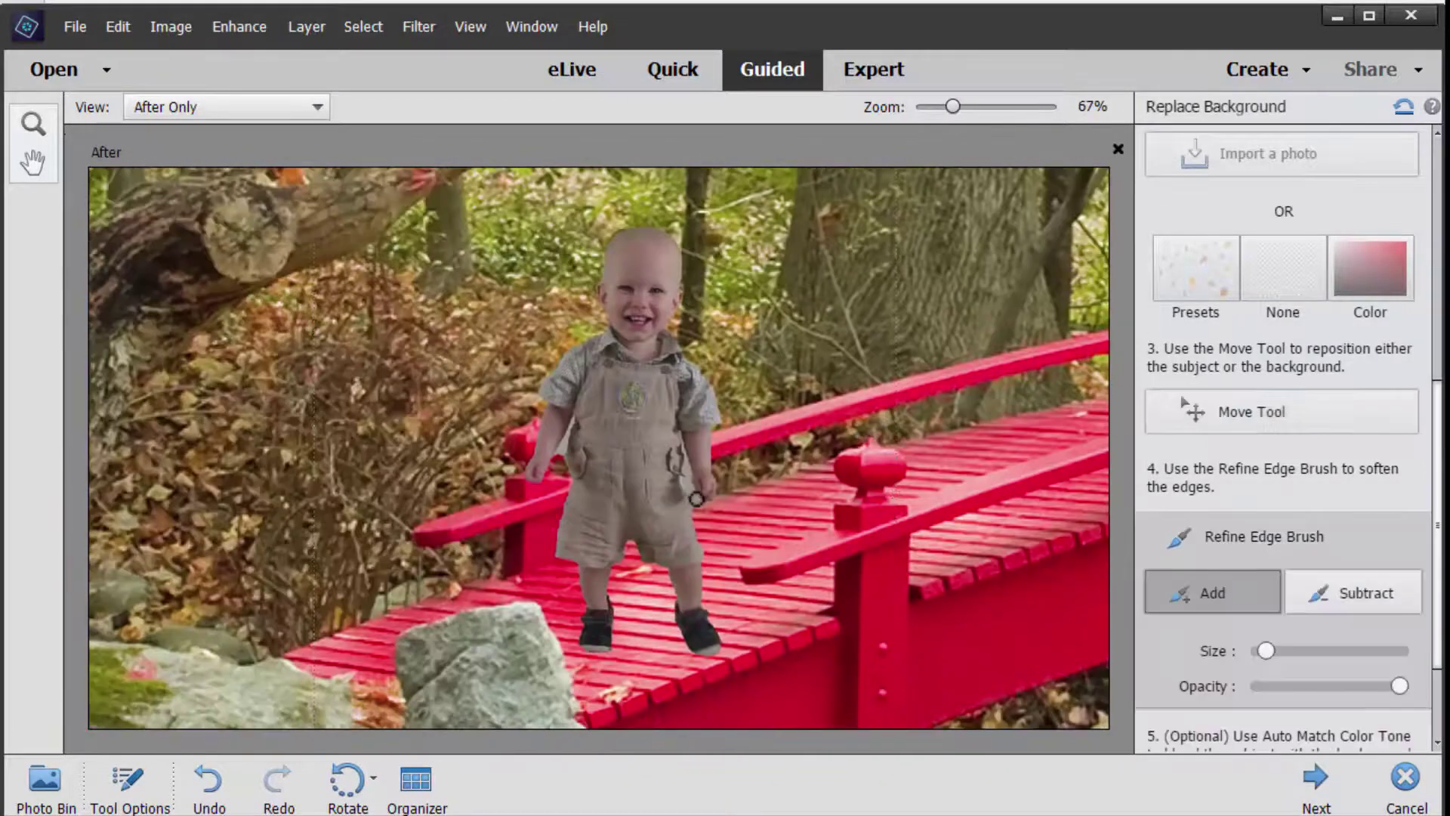
drag(696, 500, 690, 485)
drag(677, 463, 686, 454)
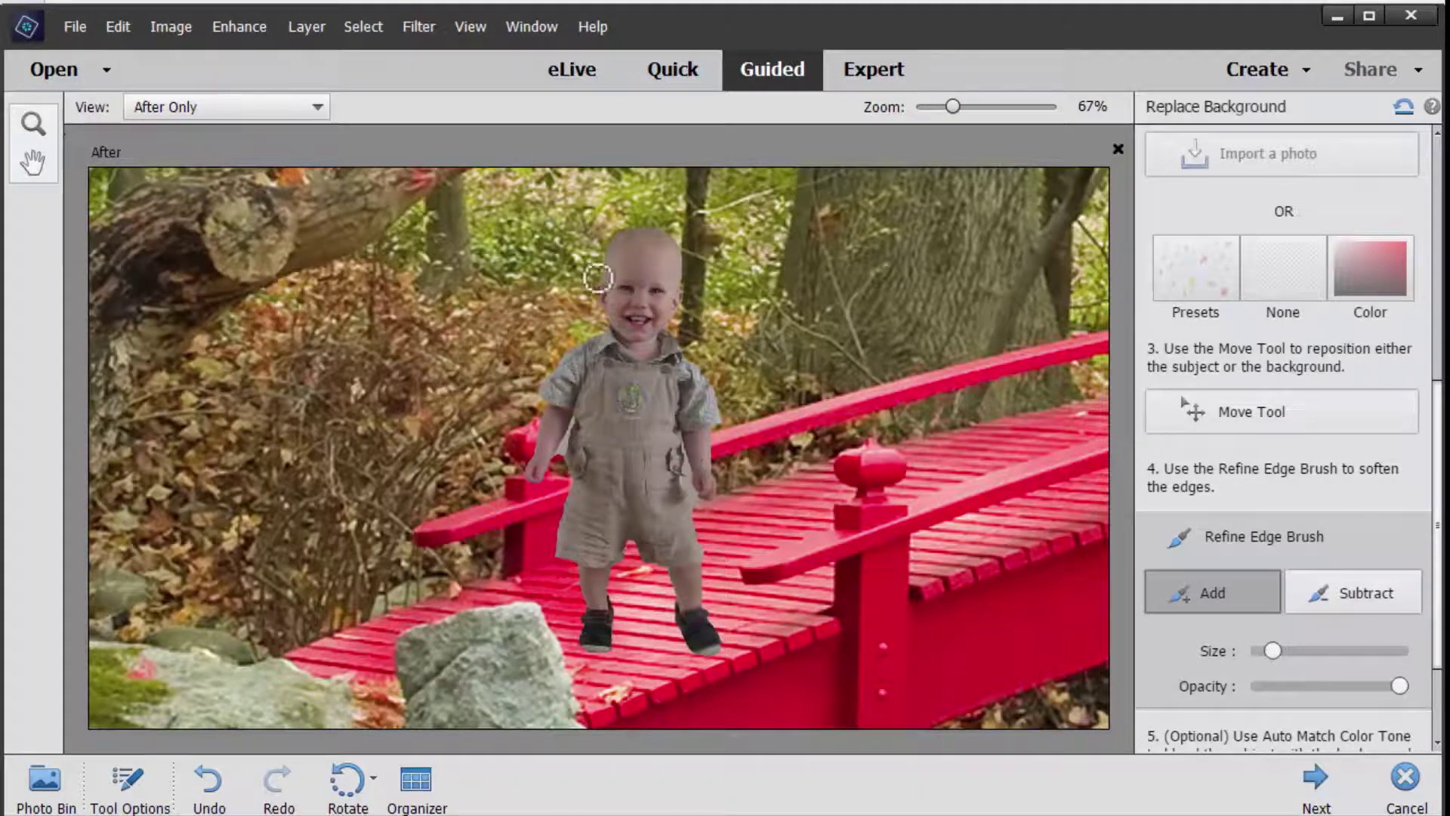
- Soften the cutout edges along the toddler's shirt and both sleeves with the Refine Edge Brush in Add mode
key(ctrl+plus)
key(ctrl+plus)
key(space)
drag(724, 361, 721, 434)
drag(602, 587, 540, 563)
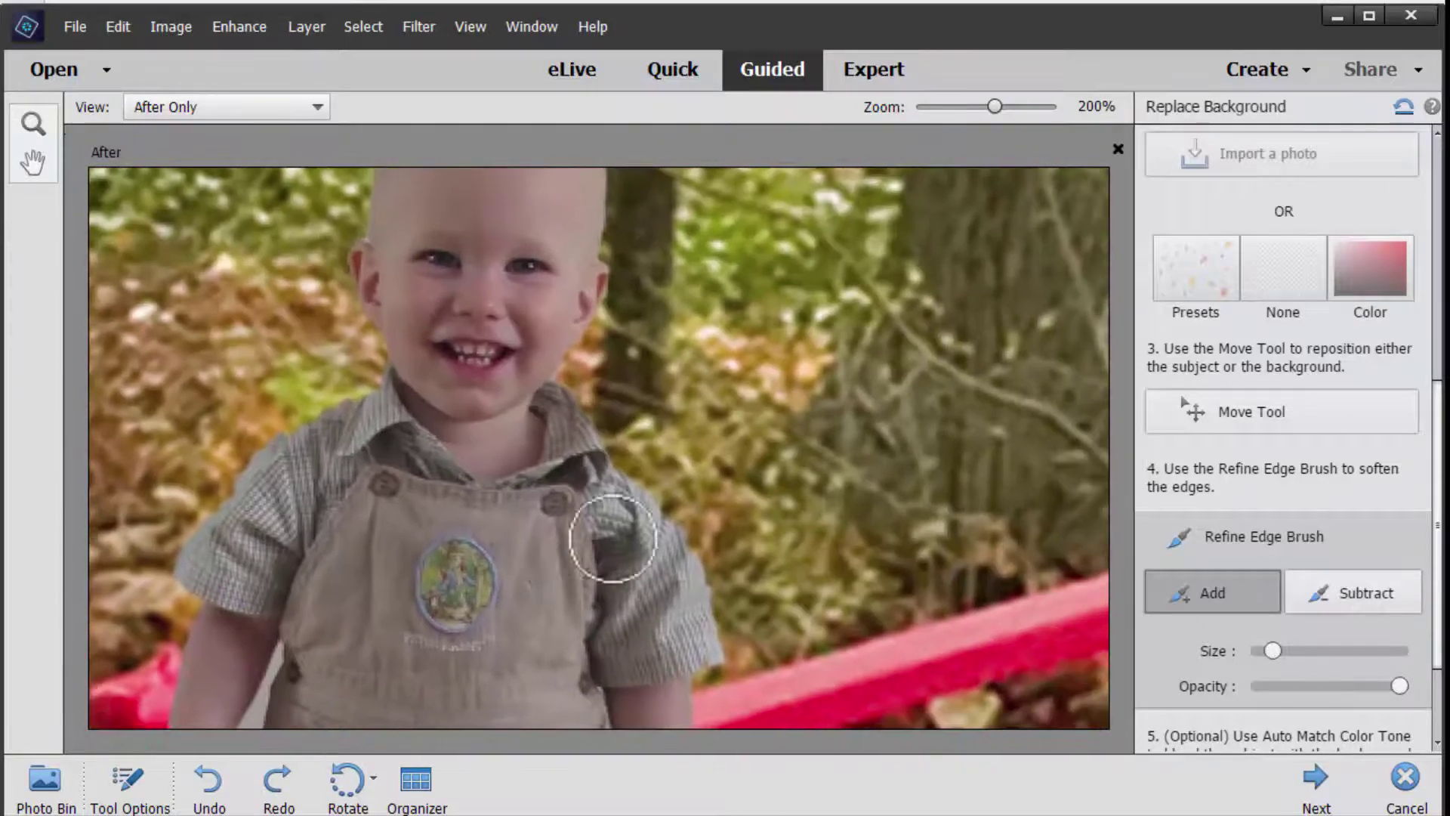
drag(683, 544, 710, 664)
mouse_move(337, 428)
mouse_down()
mouse_move(349, 408)
mouse_move(285, 441)
mouse_move(195, 557)
mouse_up()
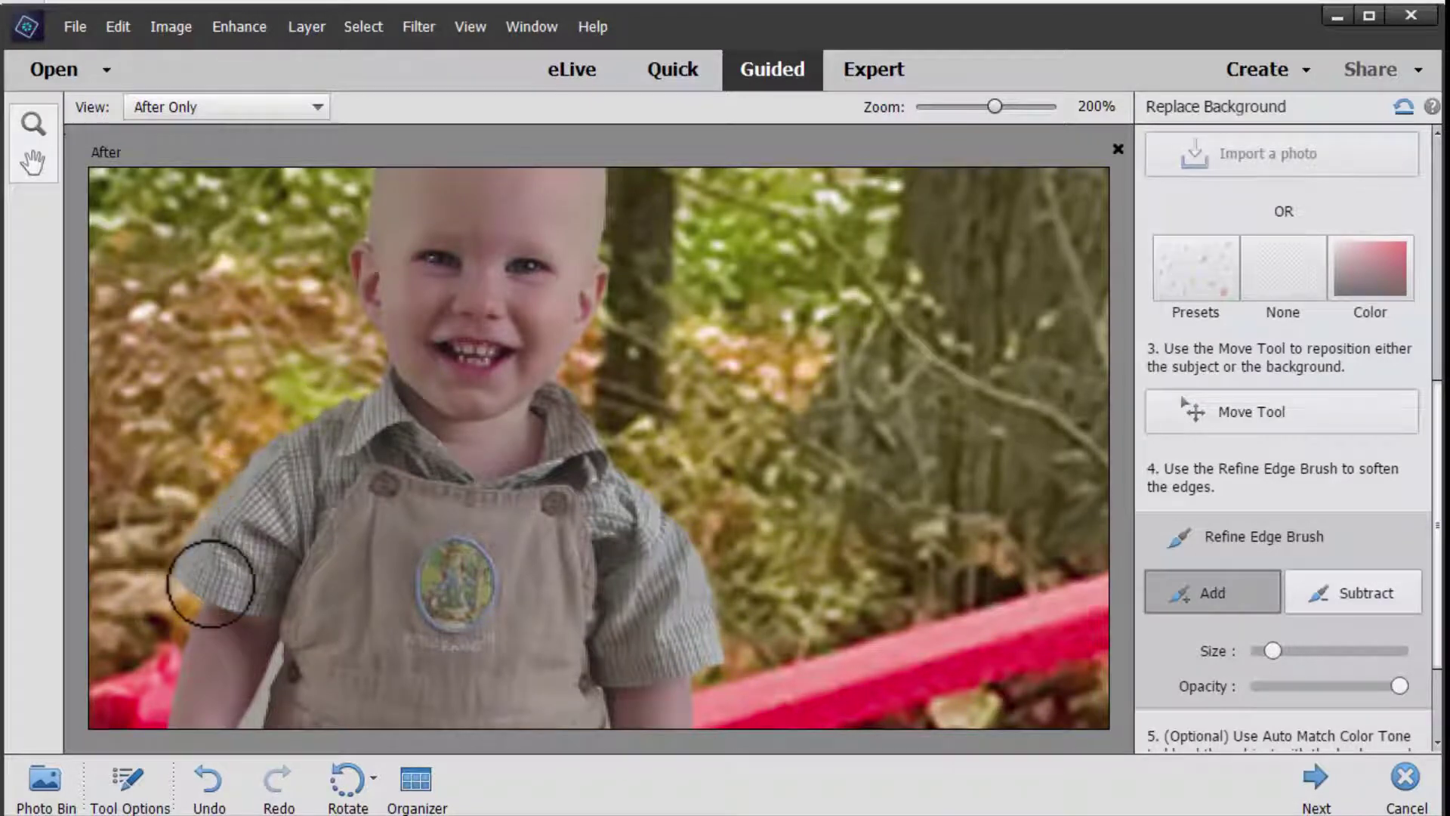
- Erase the leftover original background between the toddler's bent-fist arm and his overalls pocket using a smaller Refine Edge Brush in Subtract mode
drag(479, 298, 541, 437)
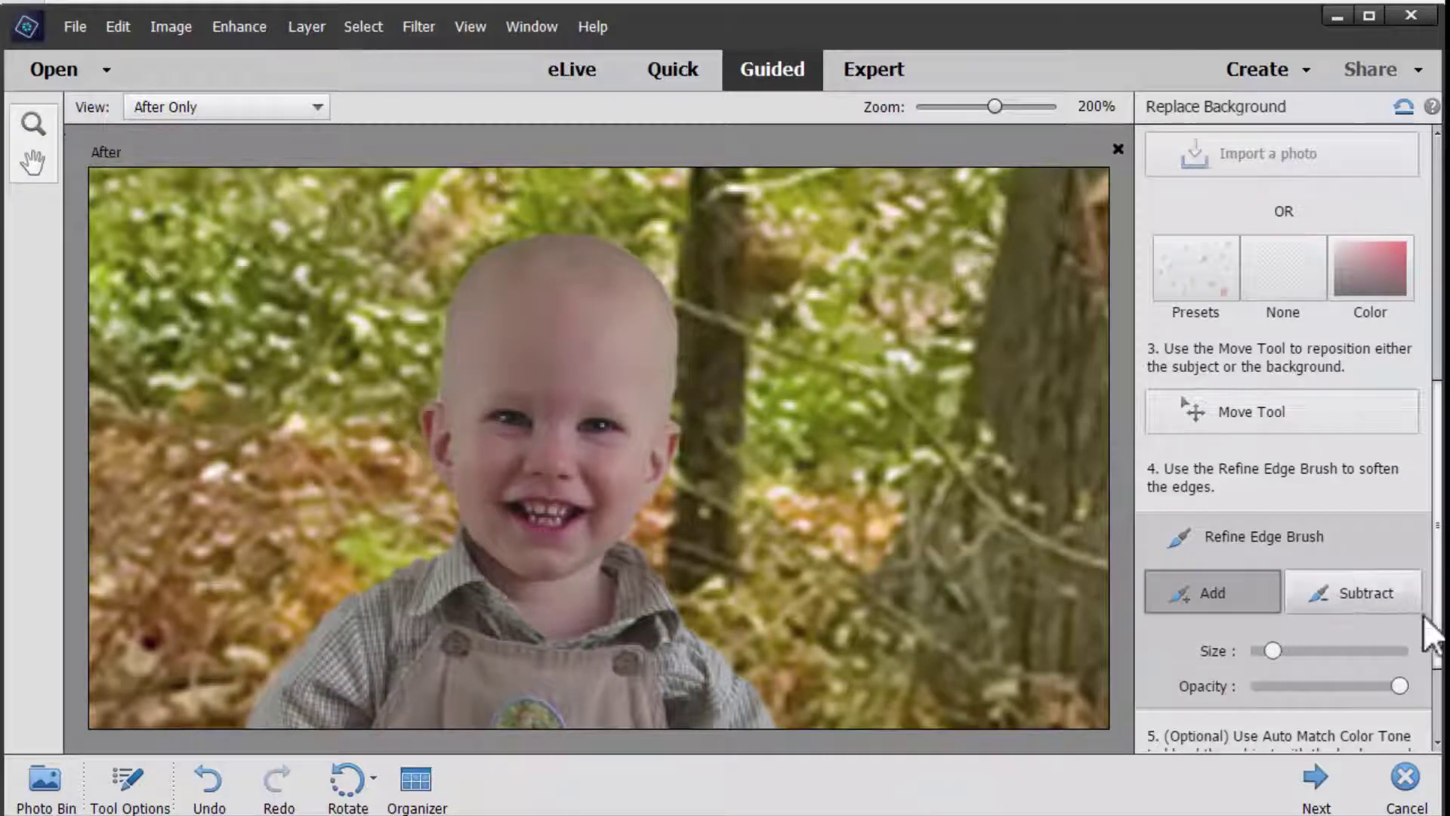
scroll(1431, 642, down, 2)
click(1354, 461)
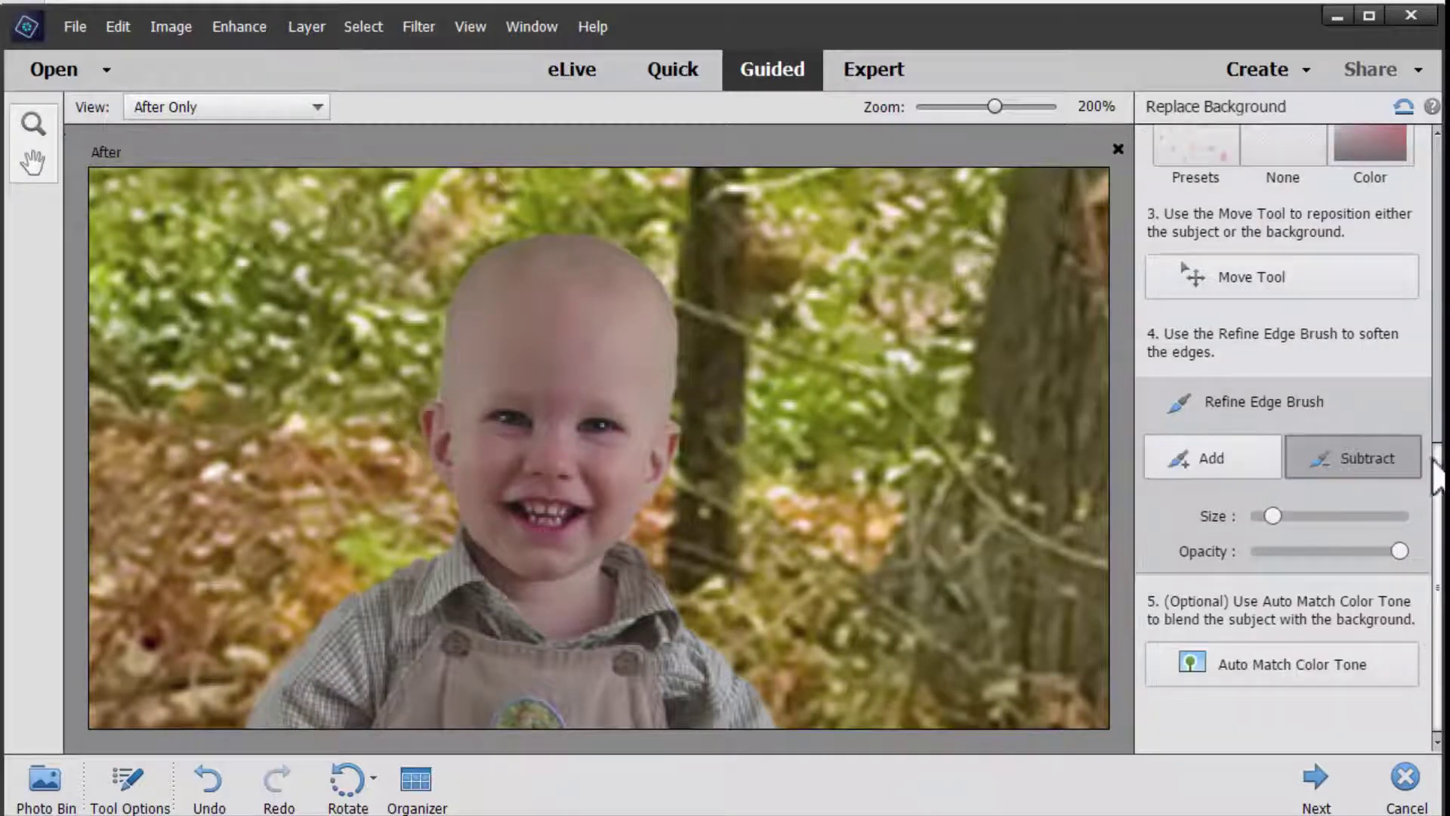
drag(637, 670, 677, 287)
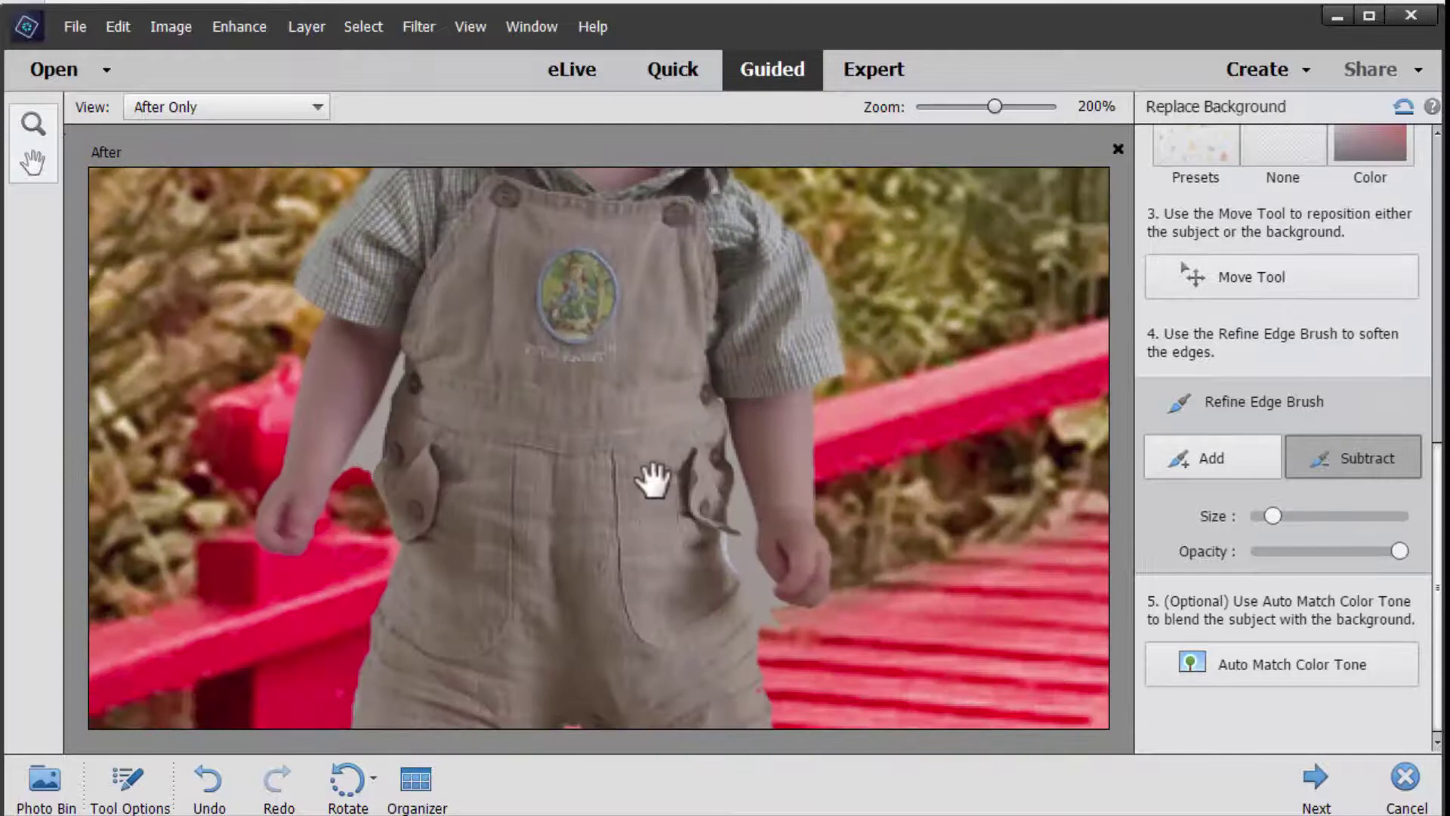
drag(653, 480, 645, 389)
key(bracketleft)
key(bracketleft)
key(bracketleft)
mouse_move(337, 384)
mouse_down()
mouse_move(389, 270)
mouse_move(359, 391)
mouse_up()
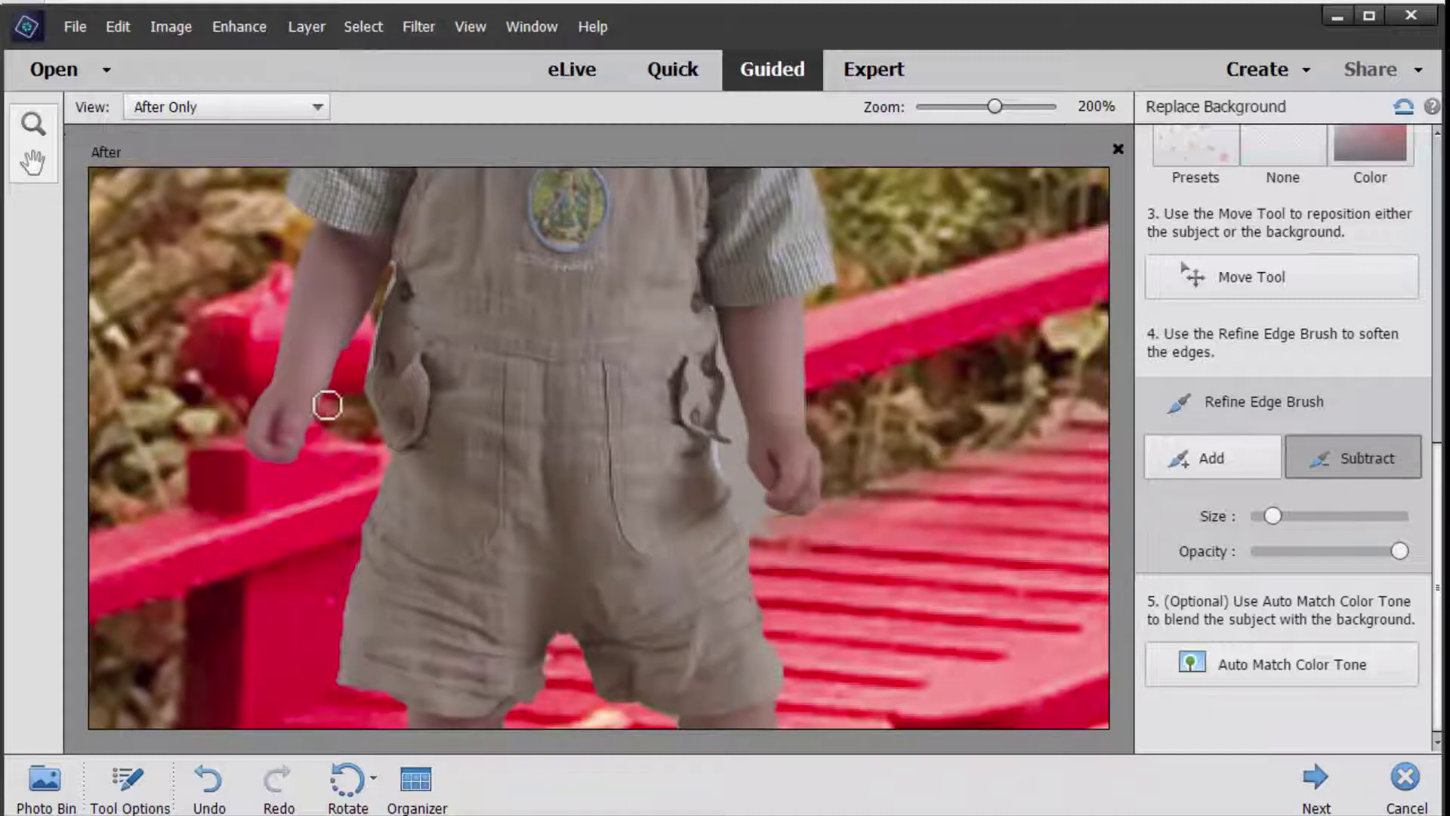
drag(364, 362, 388, 279)
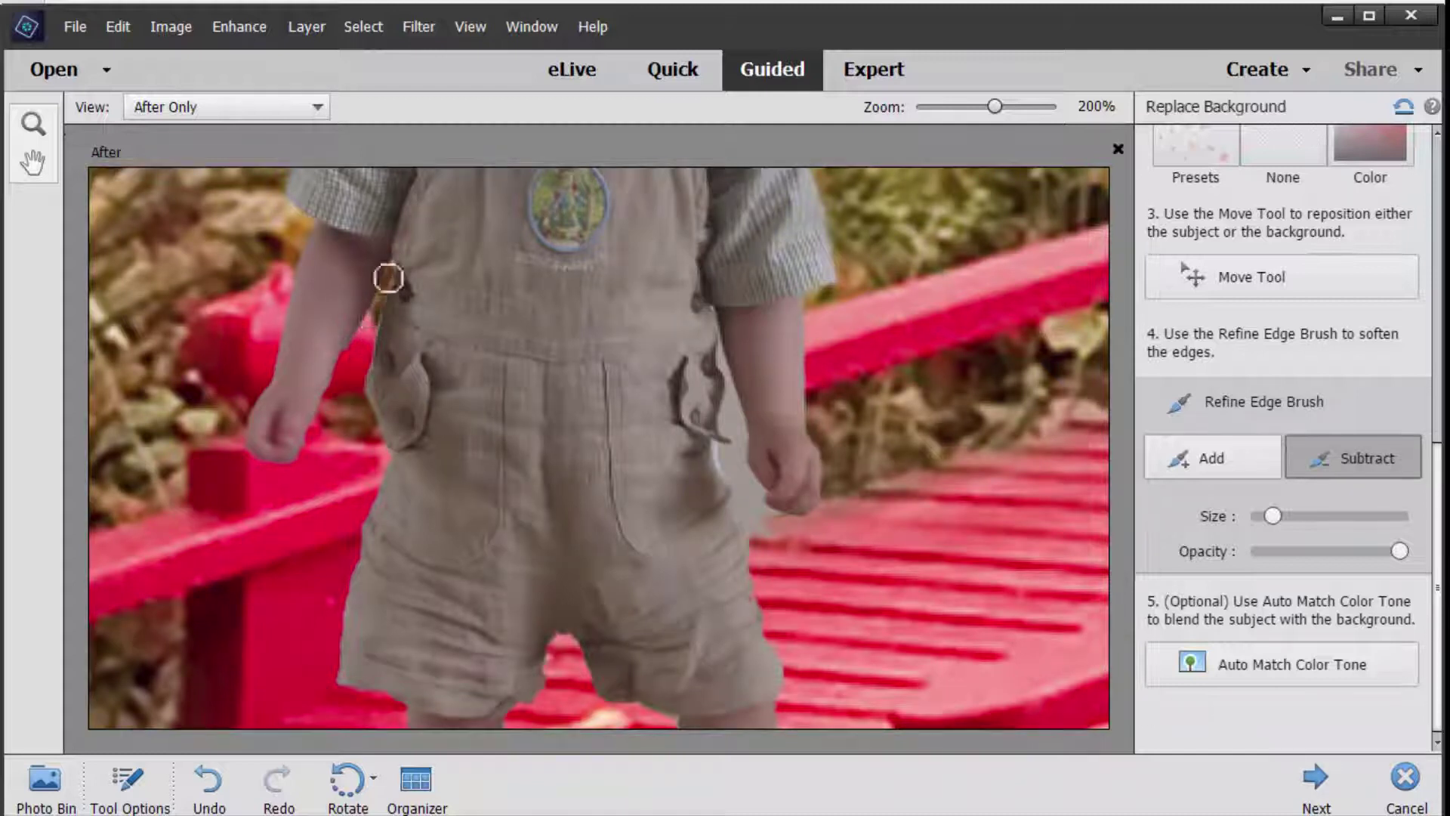
- Subtract the remaining original backdrop from the gap between the toddler's other arm and the overalls, down to the hand beside the bridge deck
mouse_move(723, 382)
mouse_down()
mouse_move(721, 429)
mouse_move(778, 514)
mouse_move(738, 508)
mouse_move(732, 453)
mouse_move(755, 498)
mouse_move(726, 388)
mouse_up()
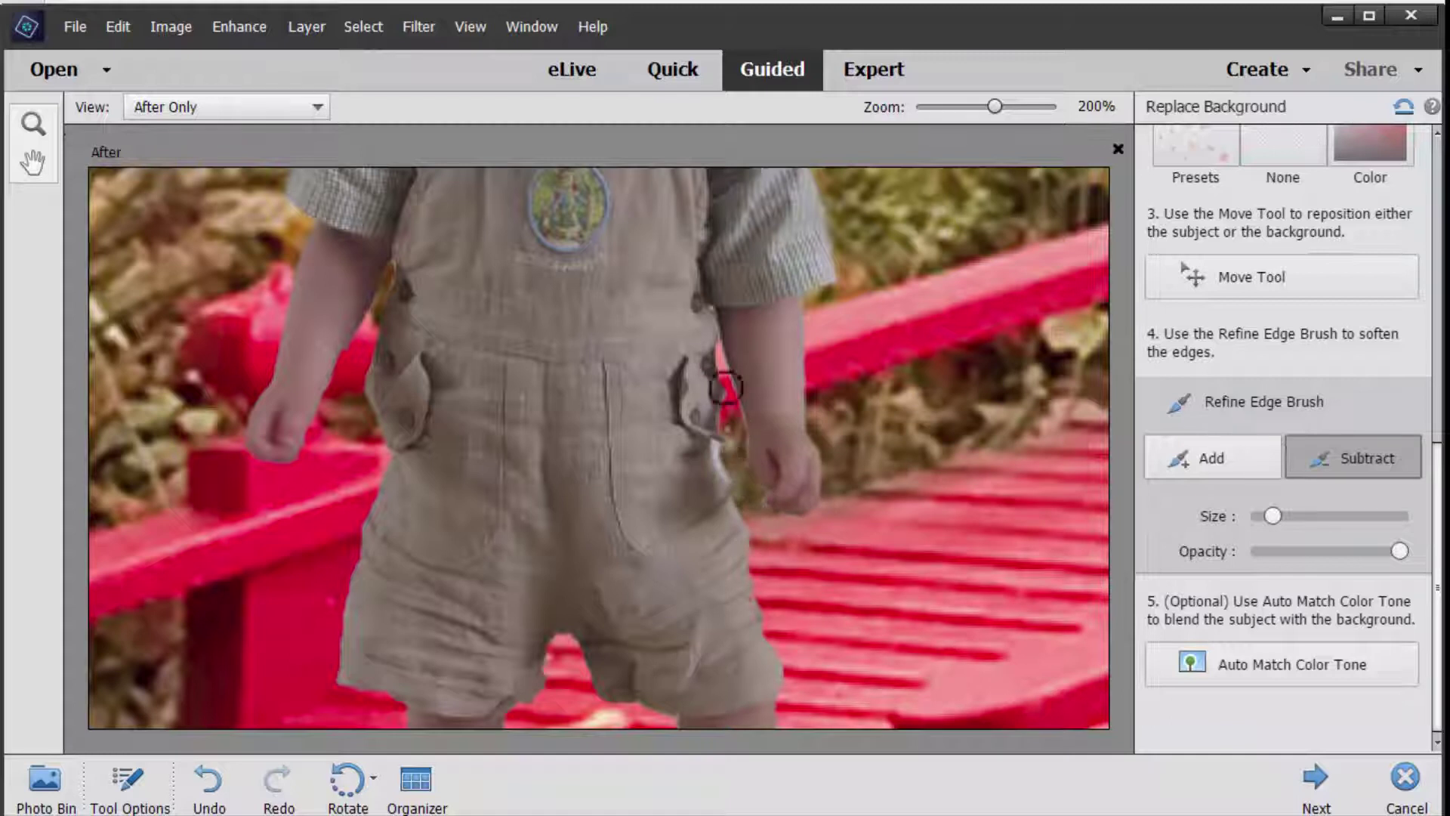
drag(717, 338, 709, 312)
mouse_move(726, 361)
mouse_down()
mouse_move(755, 486)
mouse_move(791, 539)
mouse_move(798, 521)
mouse_move(744, 497)
mouse_move(717, 421)
mouse_move(732, 477)
mouse_move(715, 446)
mouse_move(715, 350)
mouse_move(724, 405)
mouse_move(732, 390)
mouse_move(718, 461)
mouse_move(753, 518)
mouse_up()
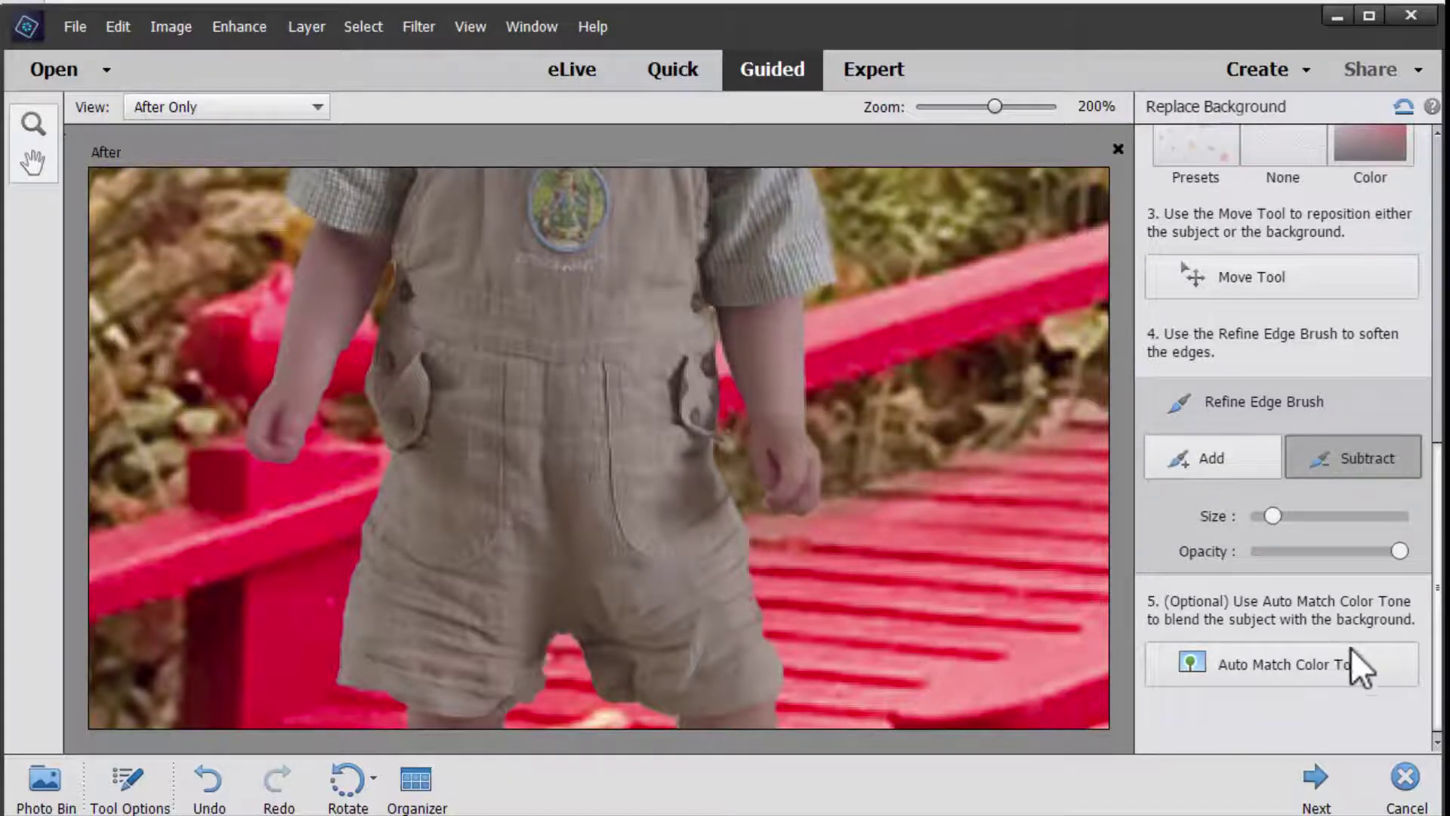
- Blend the toddler with the garden scene by applying Auto Match Color Tone
key(ctrl+0)
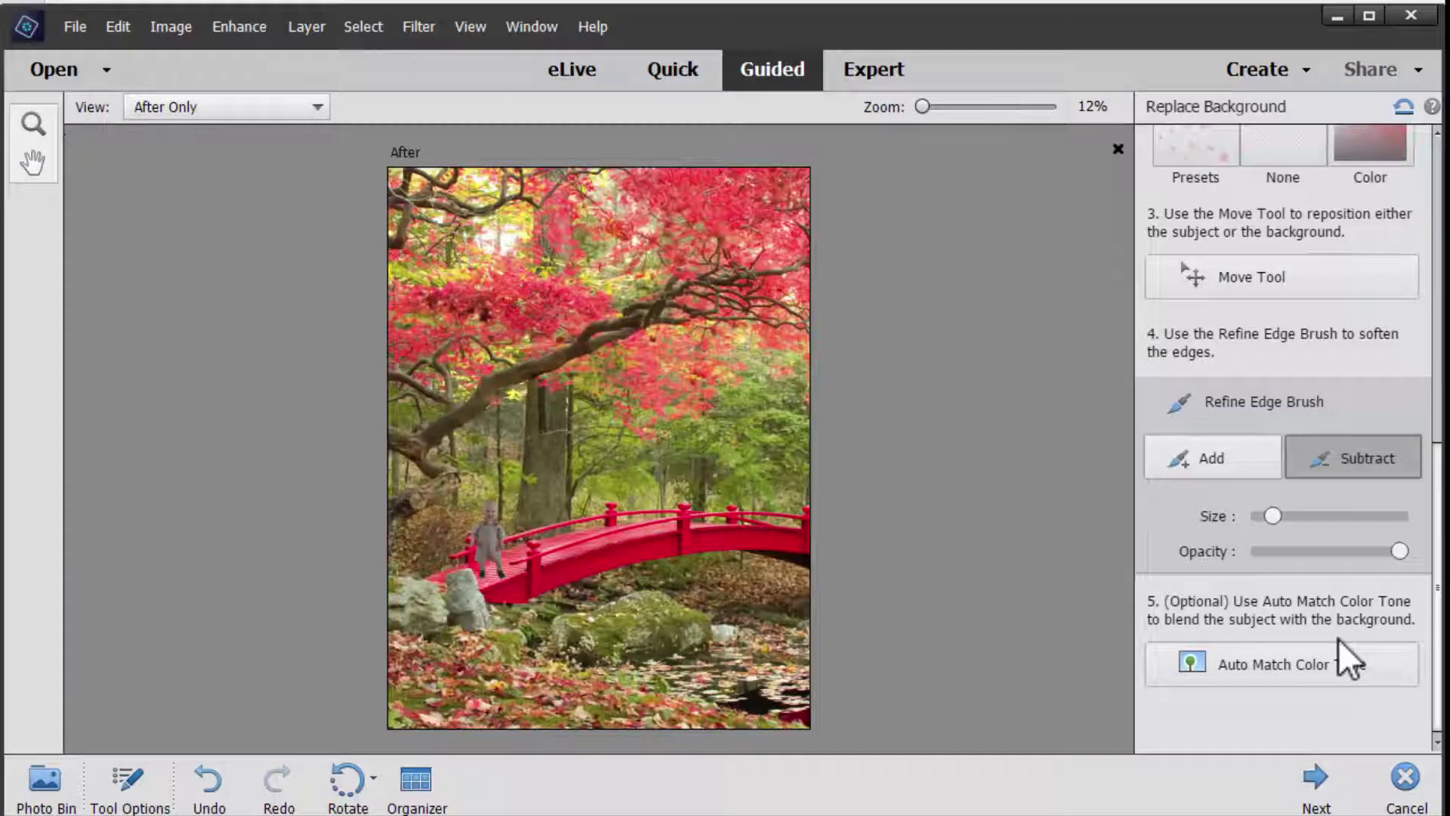
key(ctrl+equal)
key(ctrl+equal)
key(ctrl+equal)
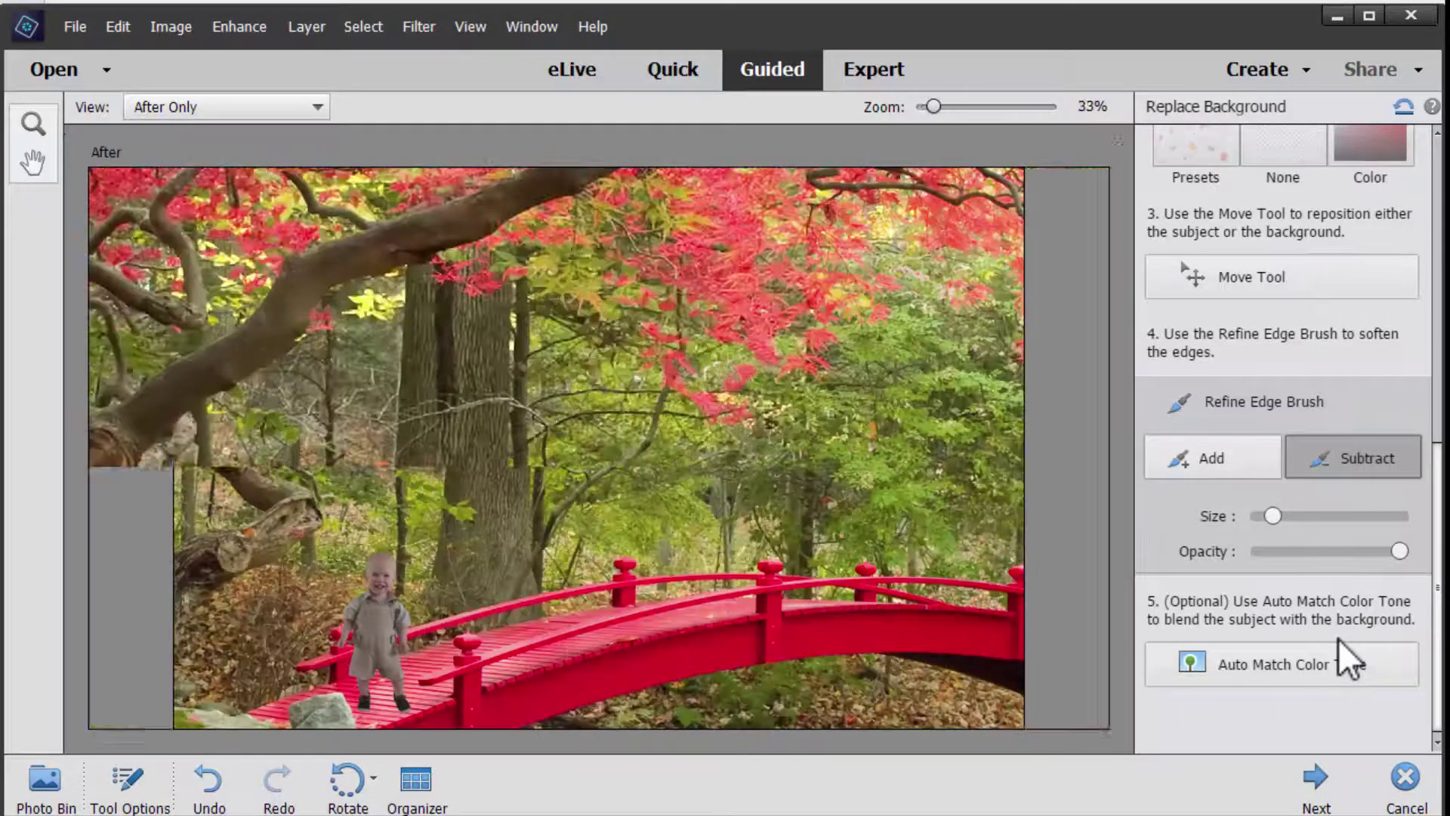
drag(501, 622, 839, 464)
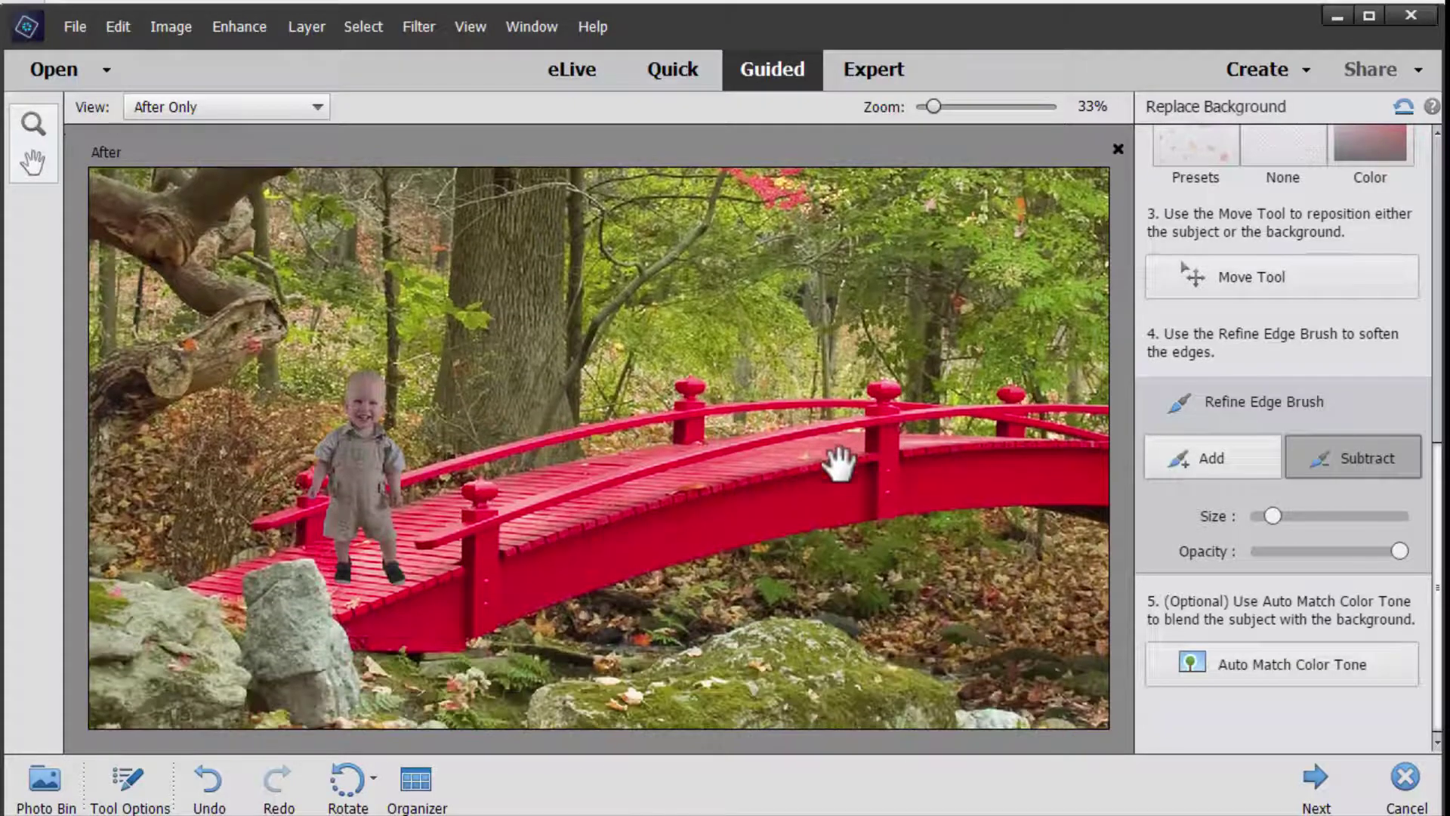
click(1290, 672)
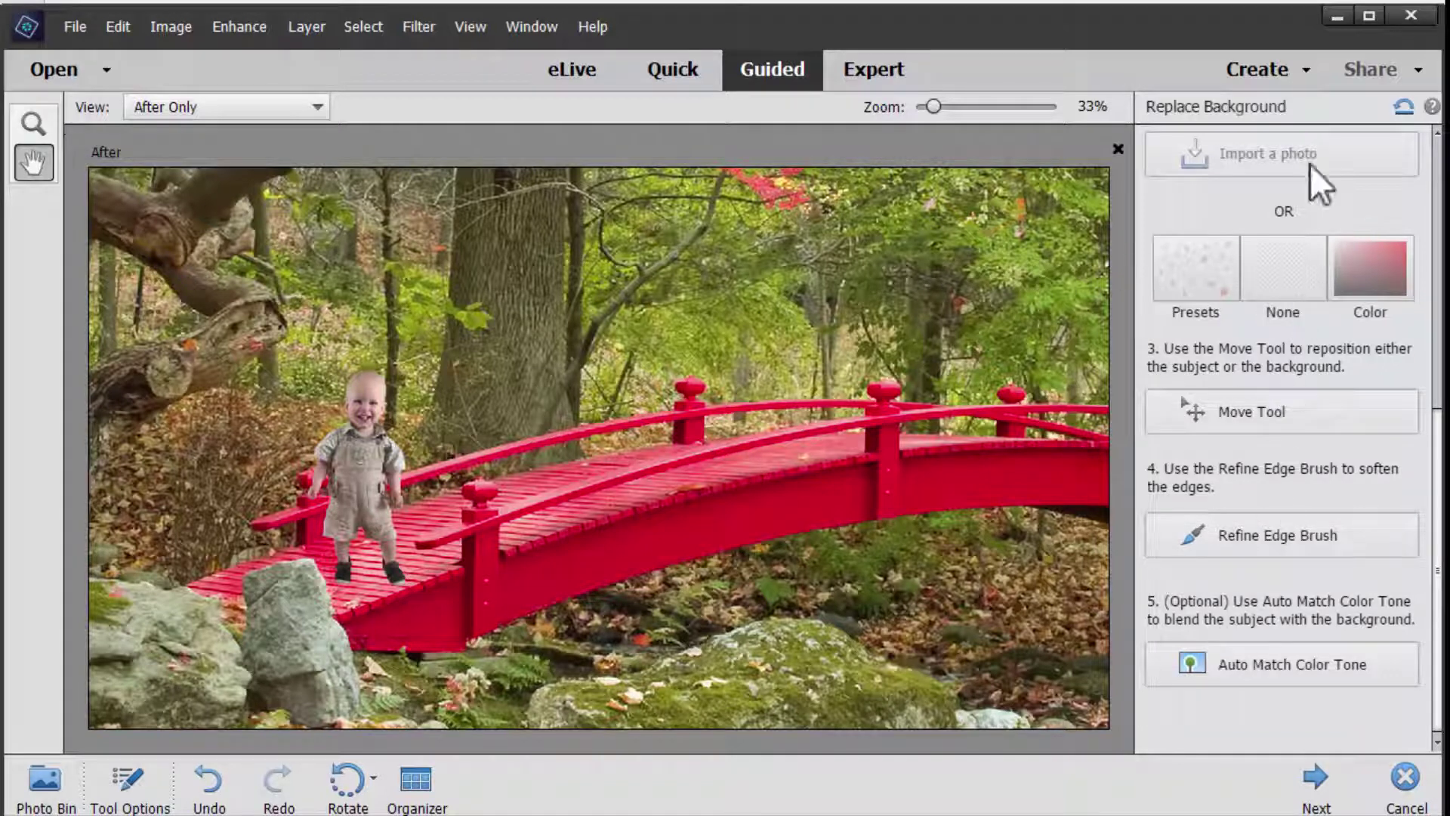
- Finish the Replace Background edit and save the result as the Photoshop file 20170319_IMG_8900.psd
click(1318, 786)
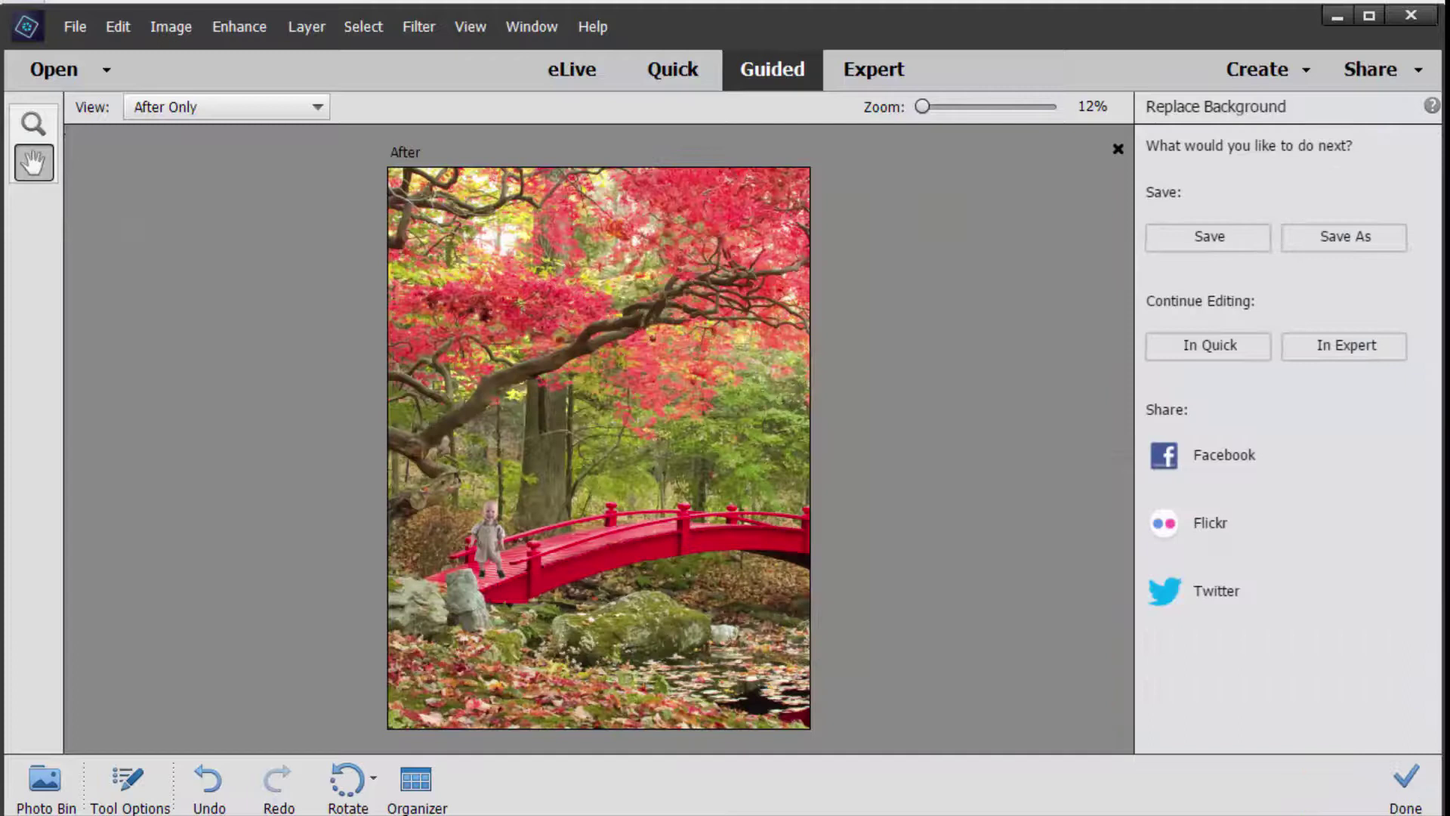
click(1334, 243)
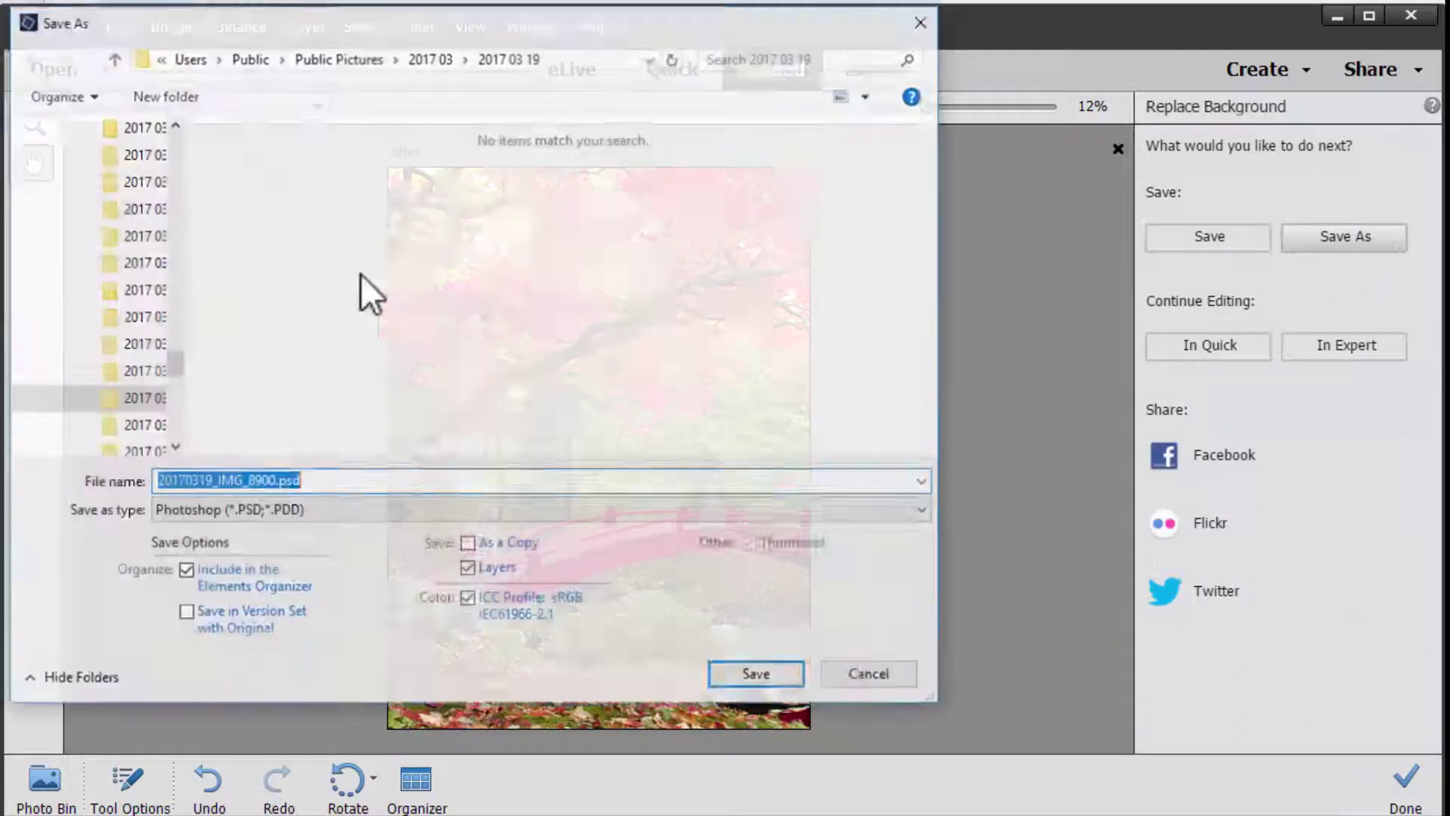
key(Return)
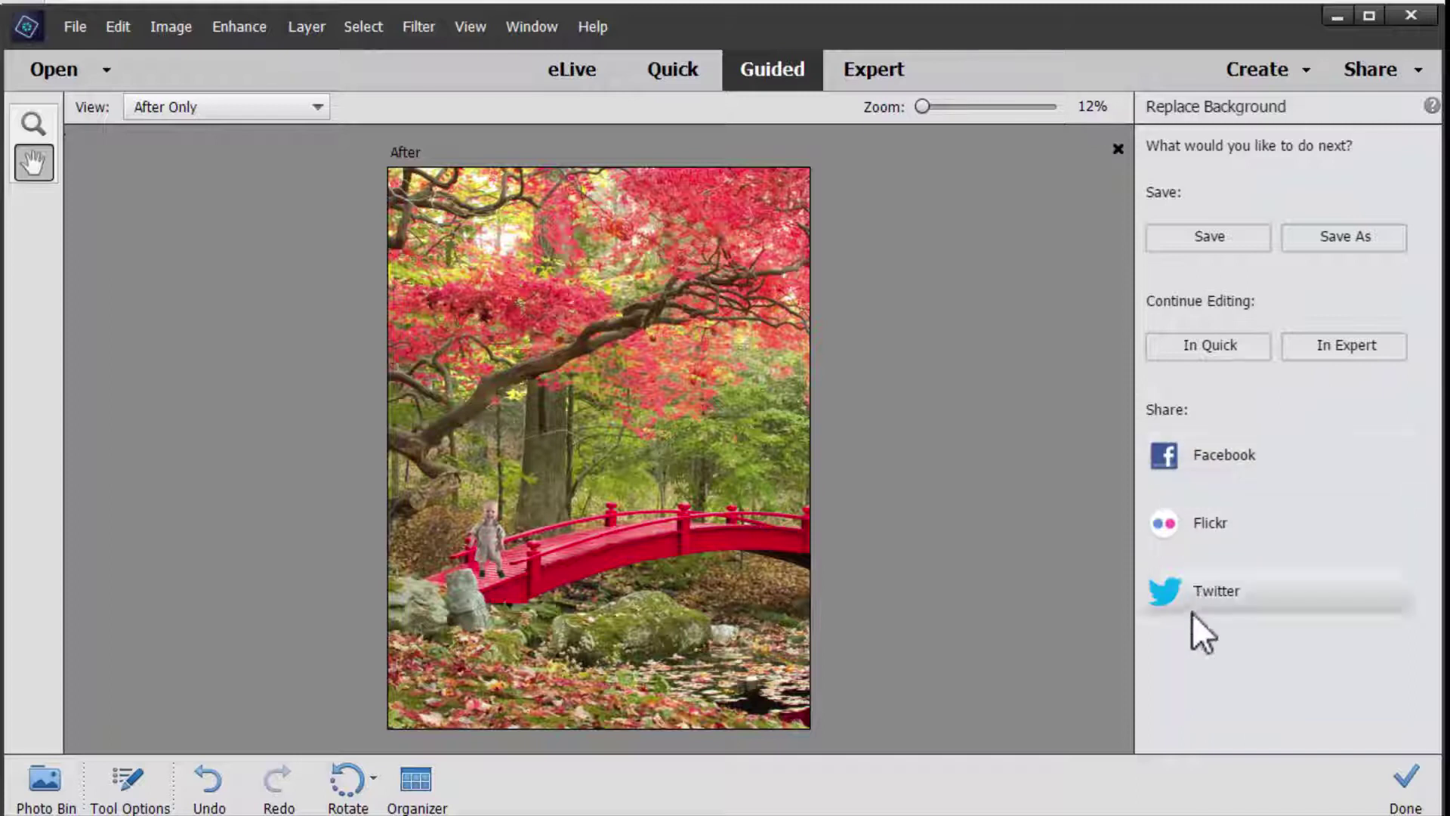
- Continue editing in Expert mode and add a blank layer between the toddler cutout and the garden background layer
click(1384, 352)
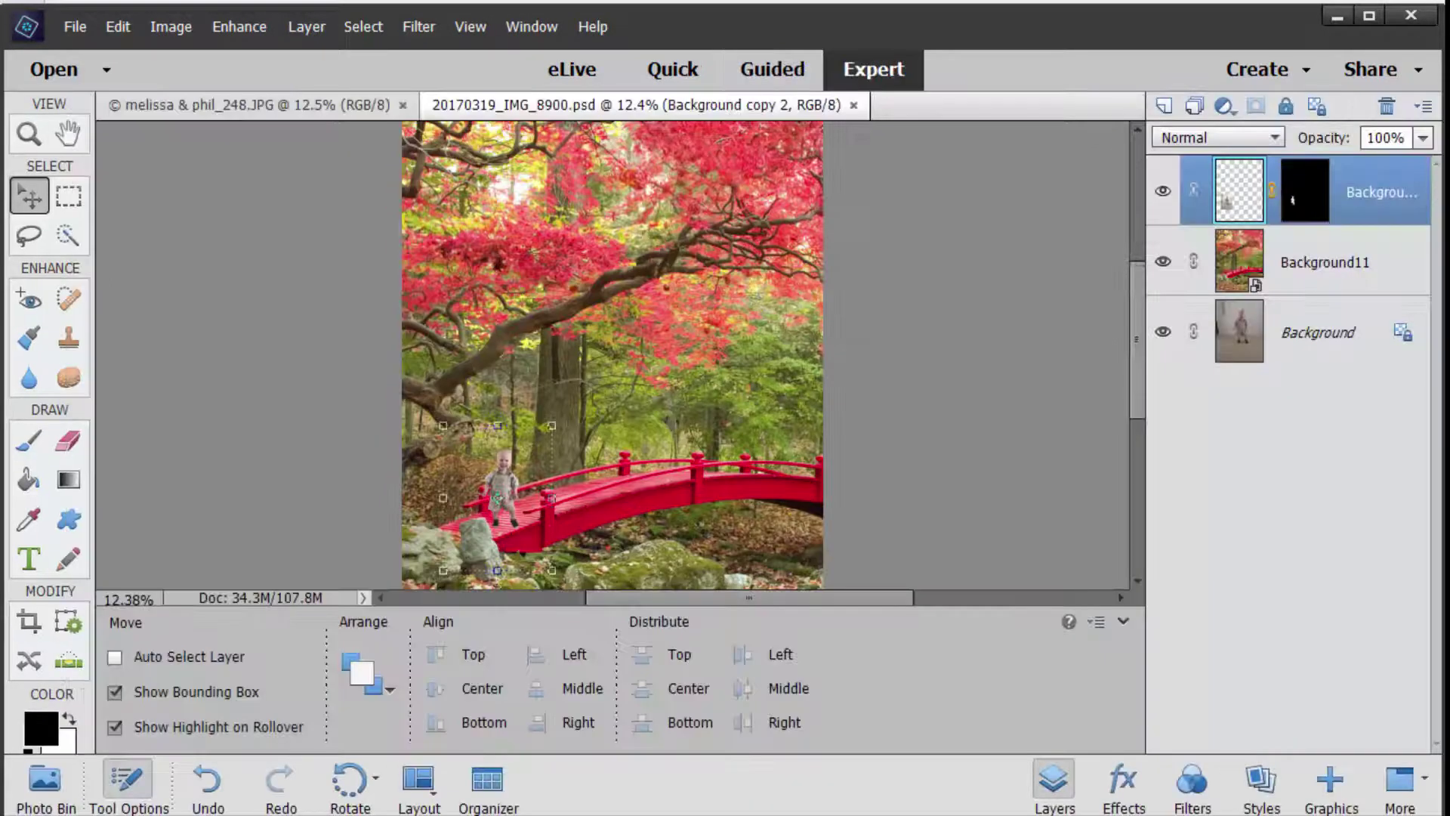
key(ctrl+equal)
key(ctrl+equal)
drag(342, 553, 510, 297)
key(ctrl+equal)
key(ctrl+equal)
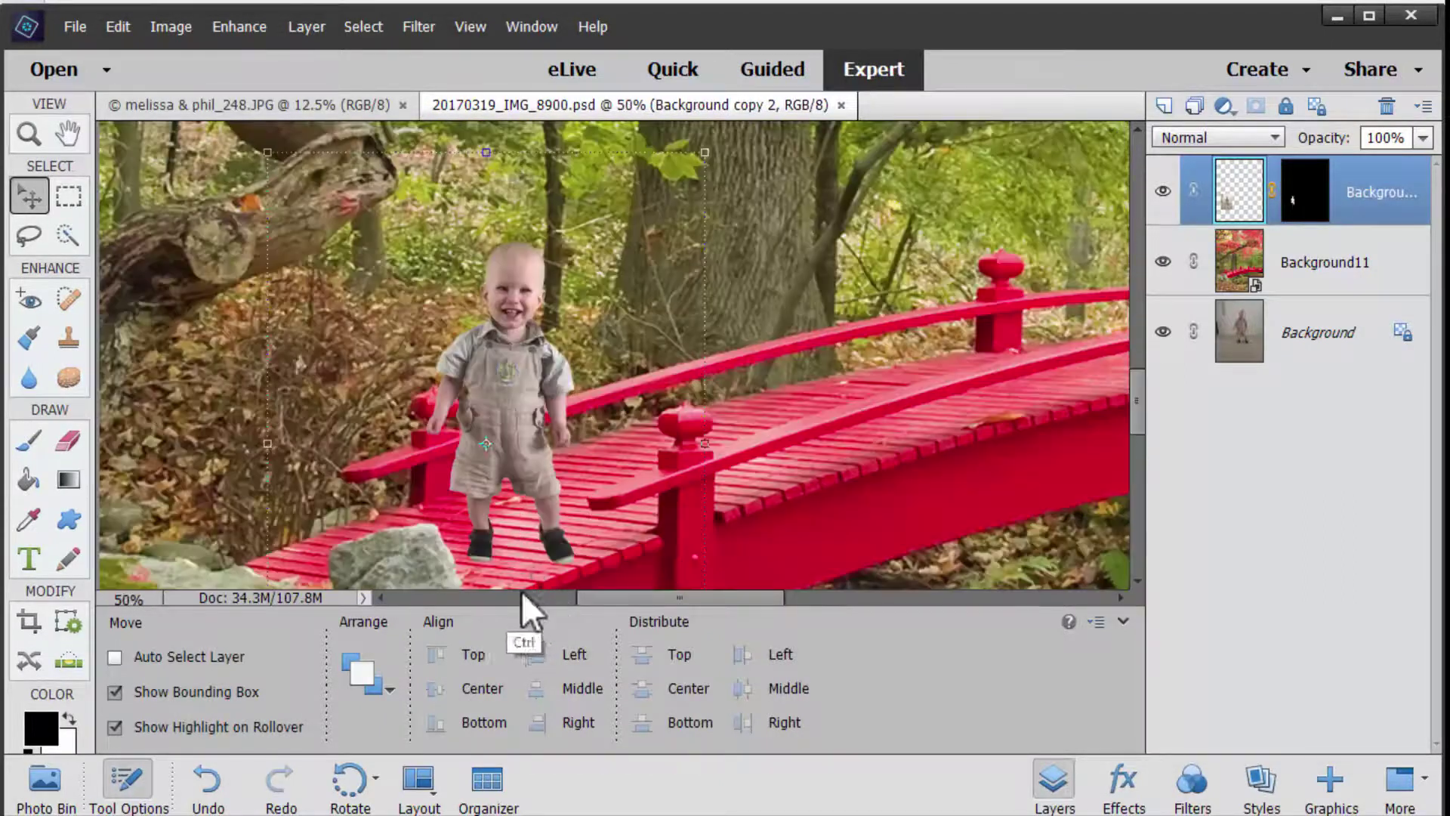
drag(512, 527, 586, 420)
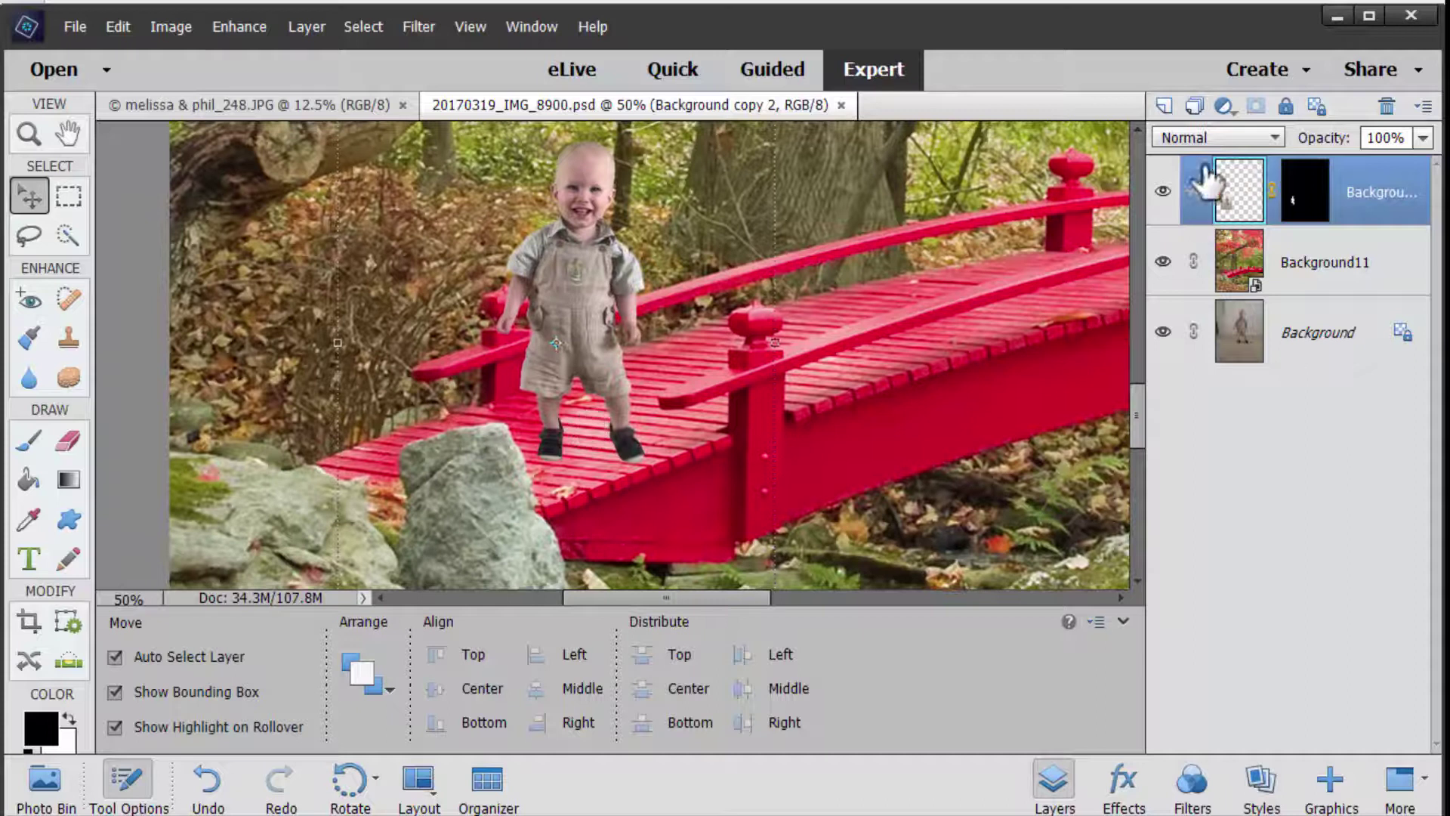
click(1164, 106)
drag(1194, 194, 1225, 301)
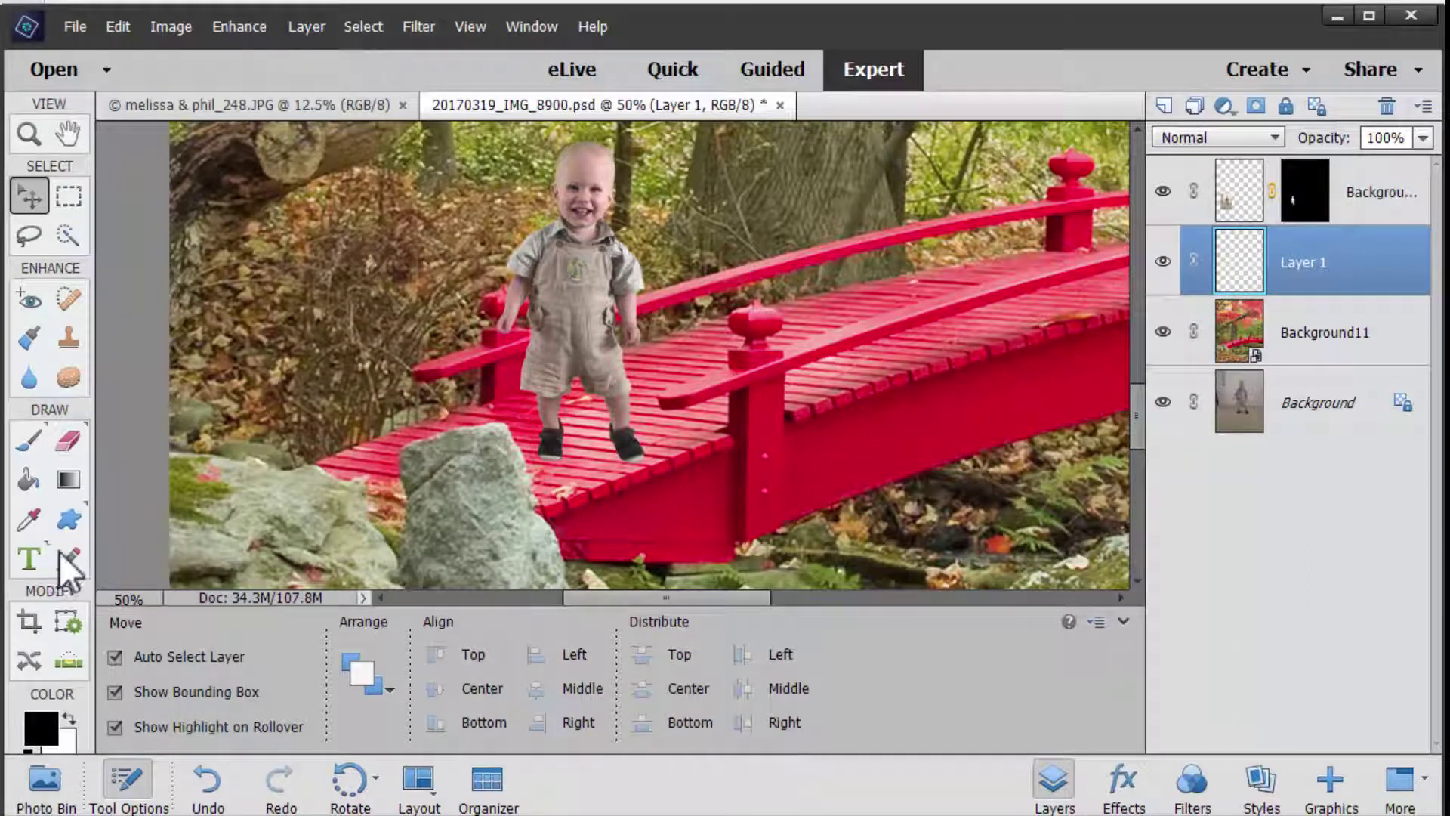
- Paint shadow color at the toddler's shoes with a 50 px brush in a pink sampled from the bridge, and set the layer to Darken
click(29, 439)
key(alt)
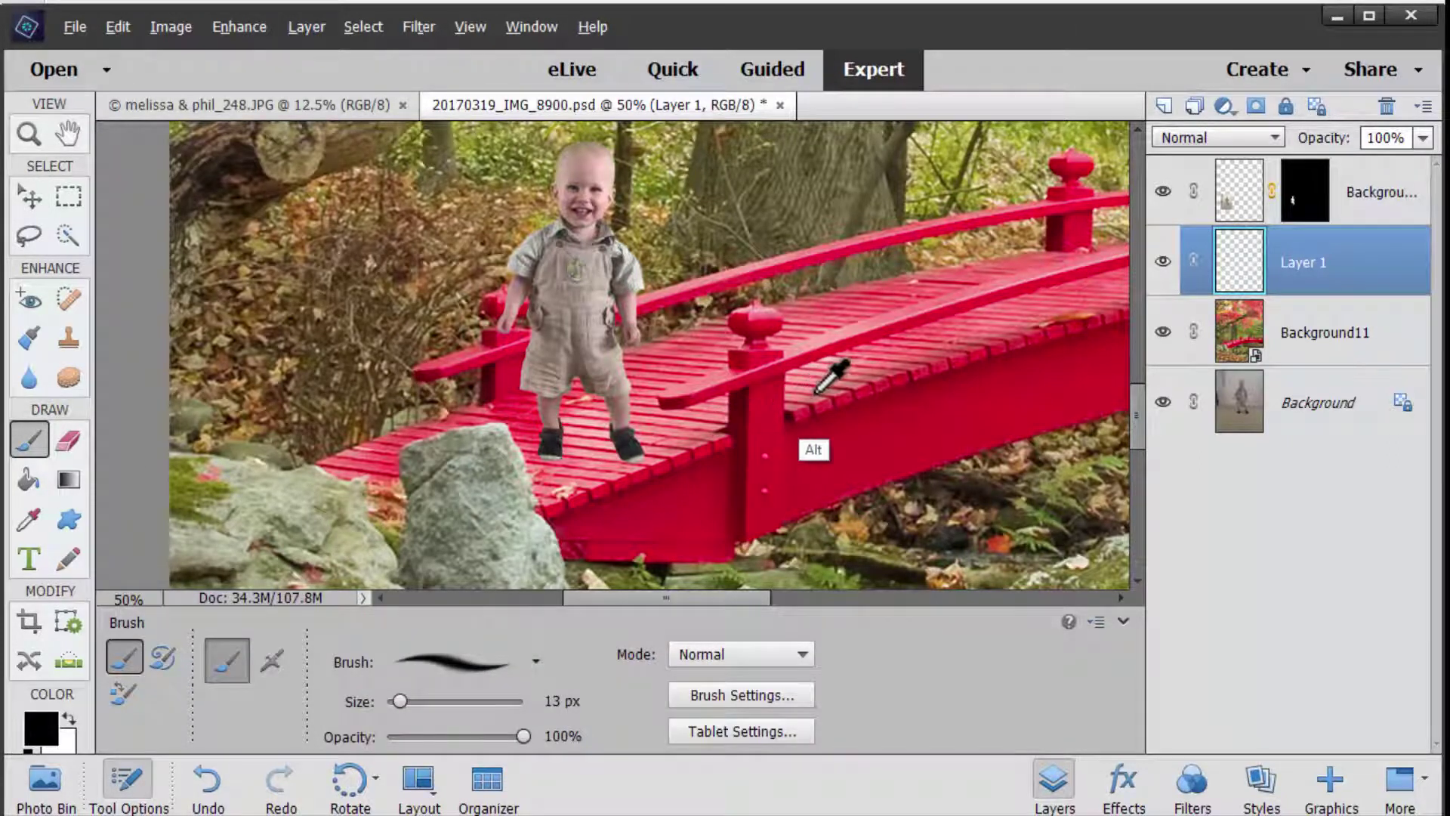
alt+click(800, 442)
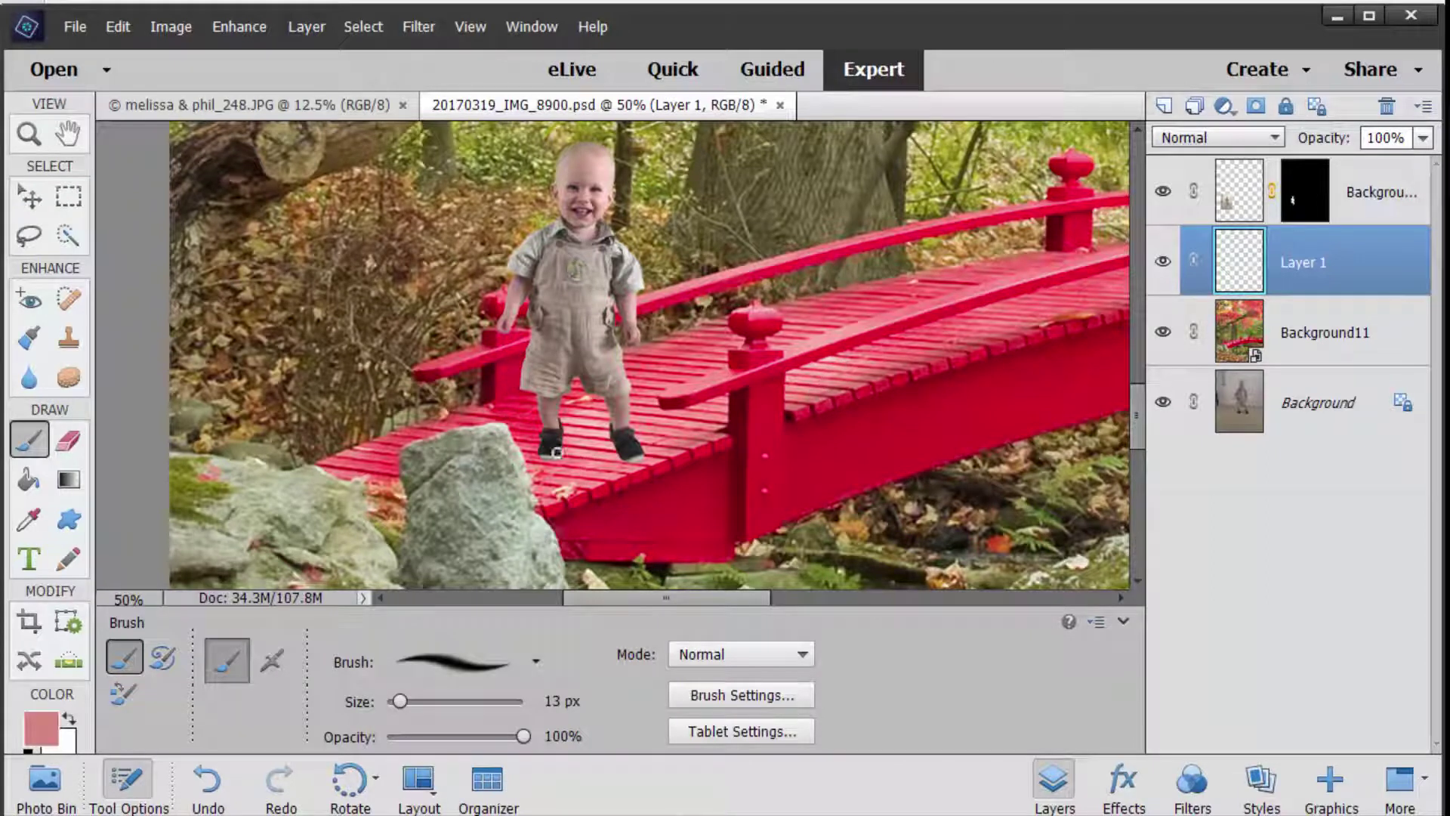
key(bracketright)
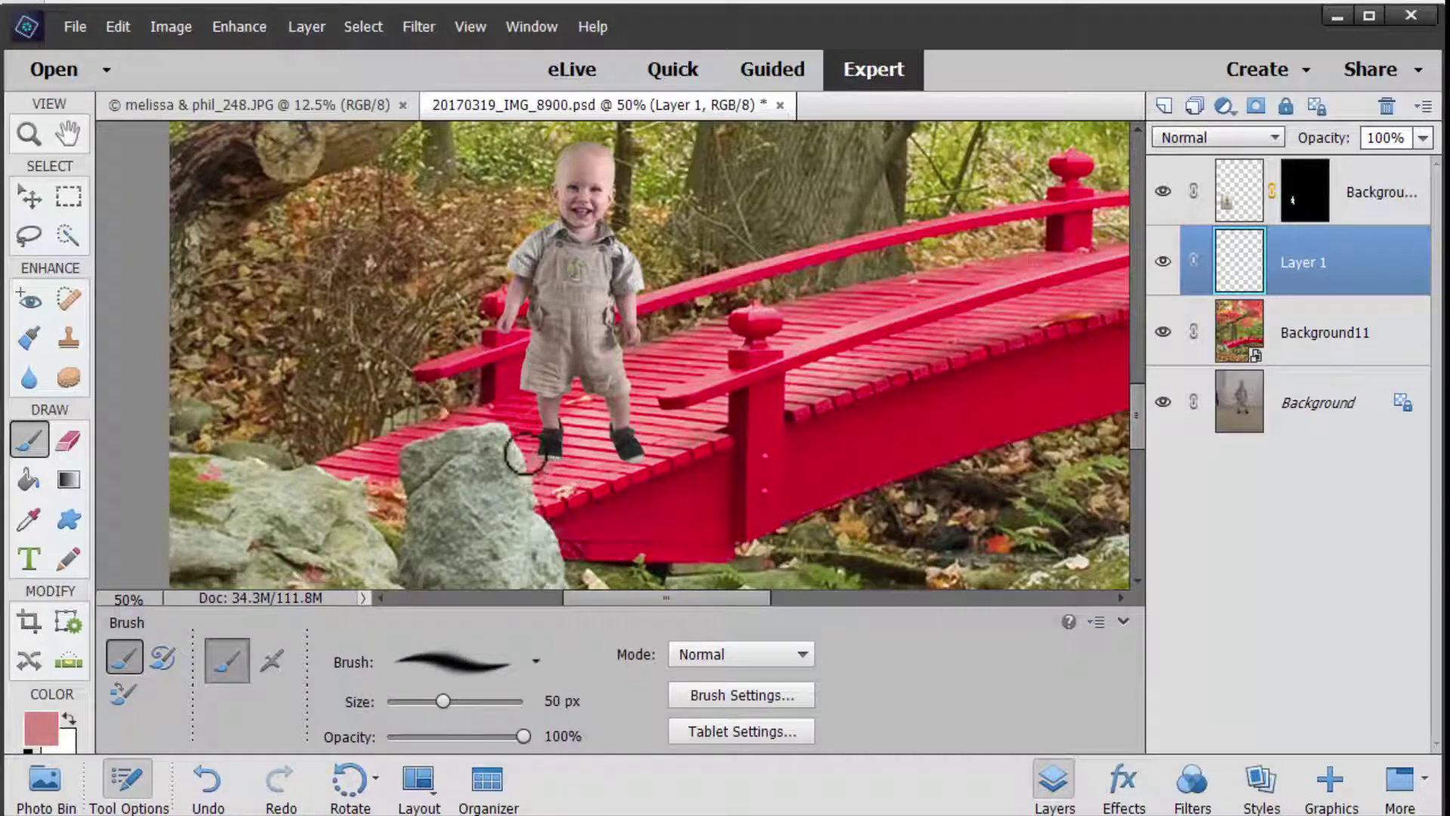
click(1209, 137)
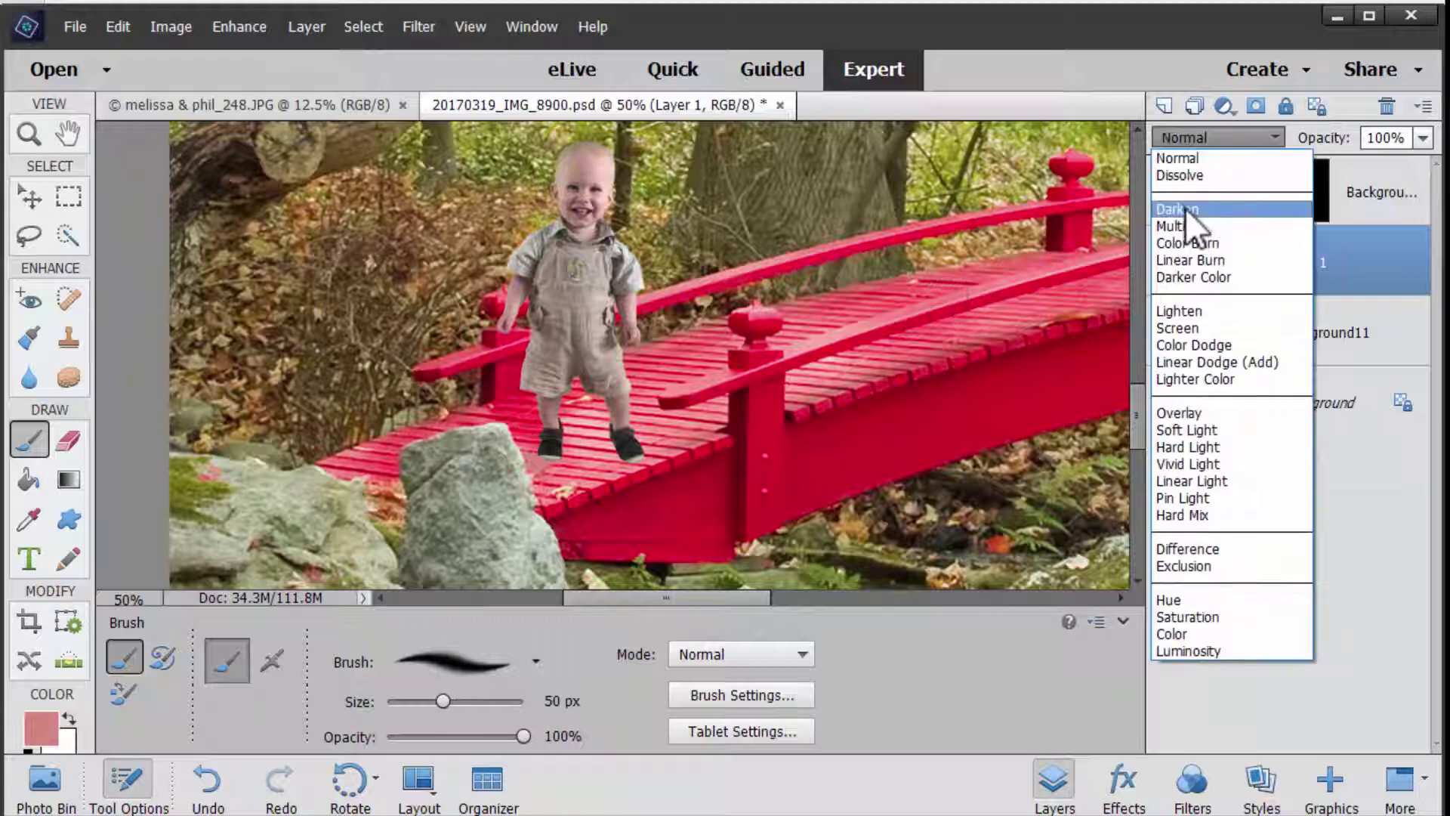
click(1178, 209)
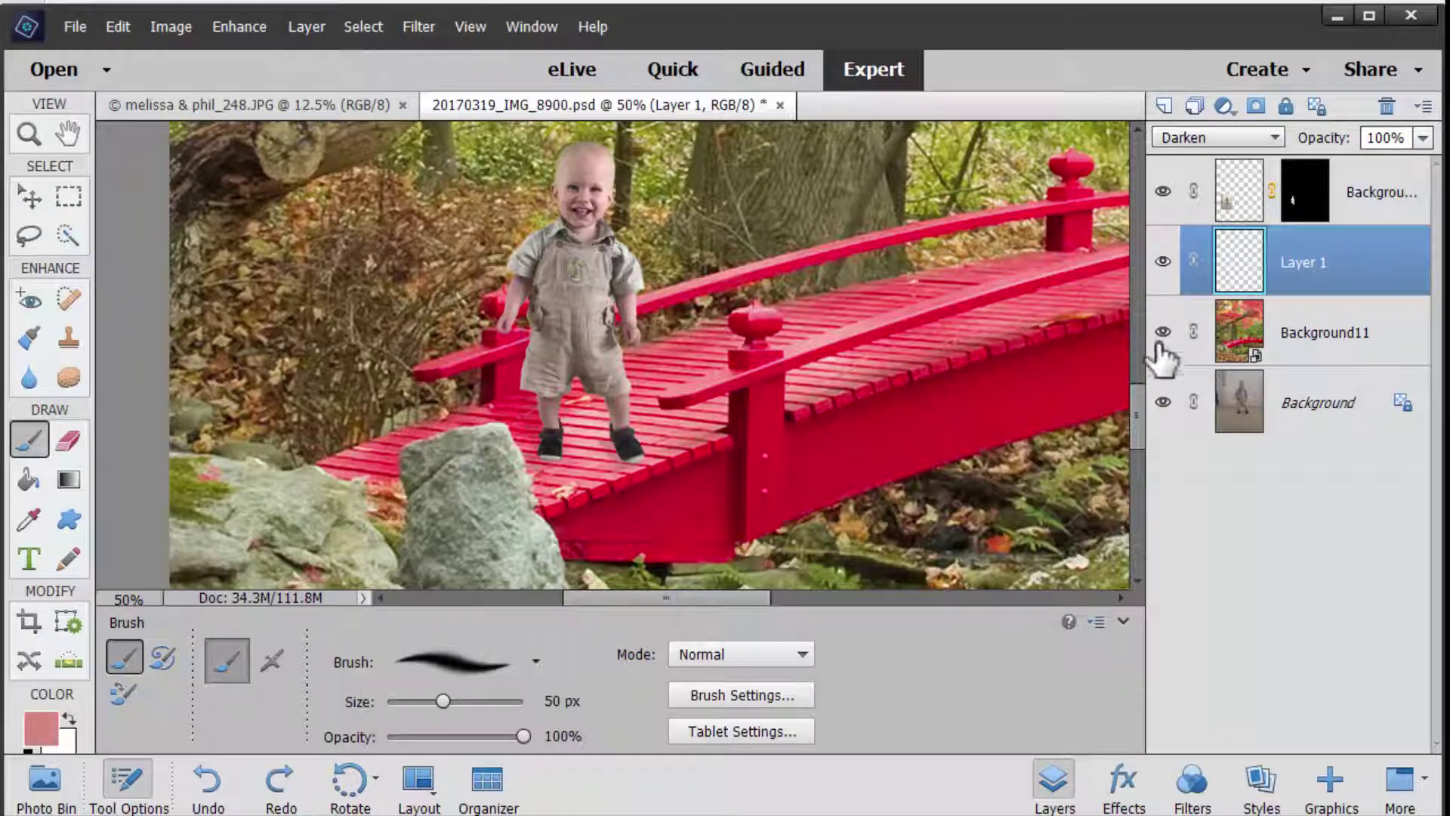
- Isolate the original Background layer, and turn the other layers back on individually to examine how the composite is built
alt+click(1163, 402)
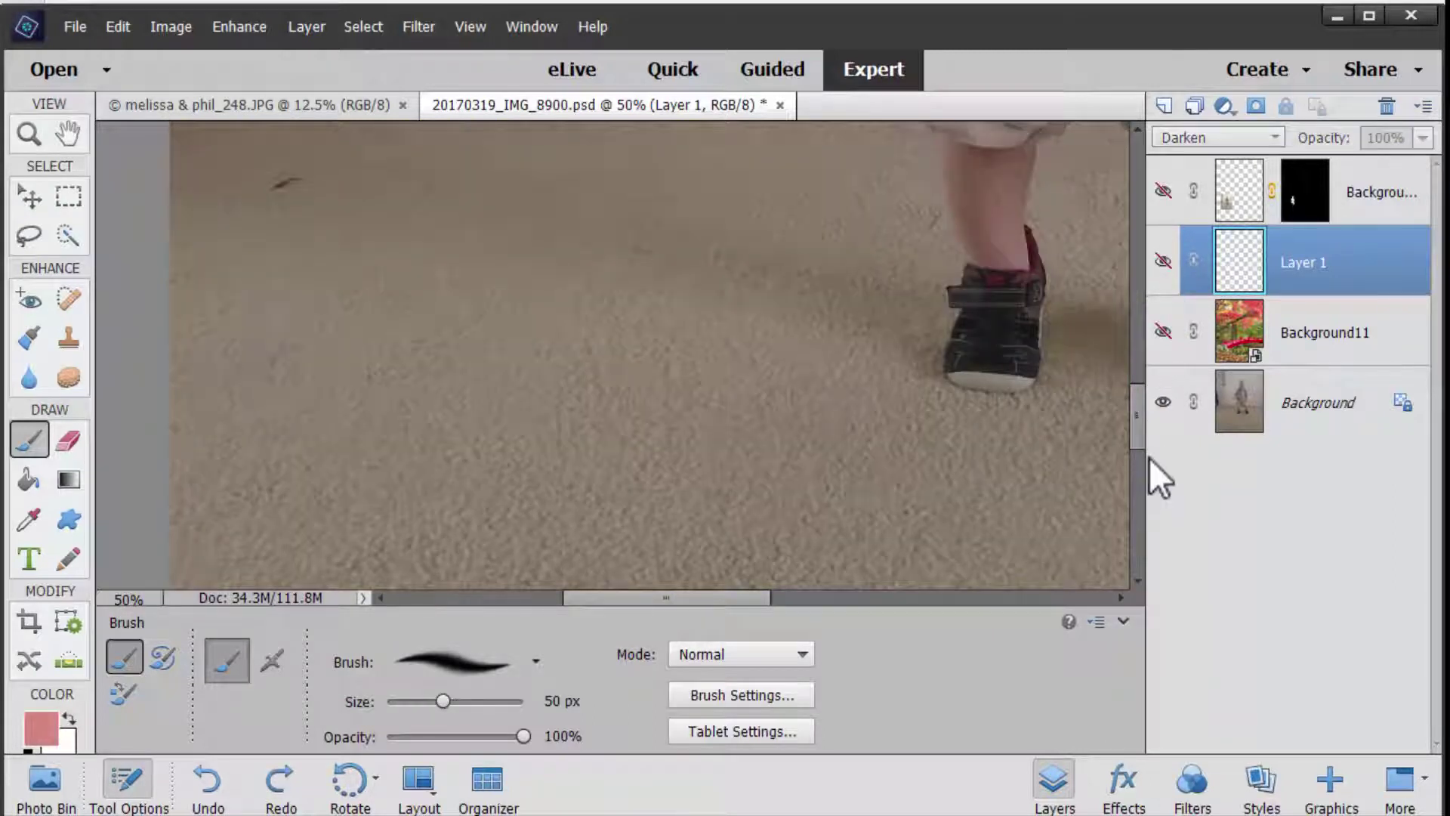
key(ctrl+0)
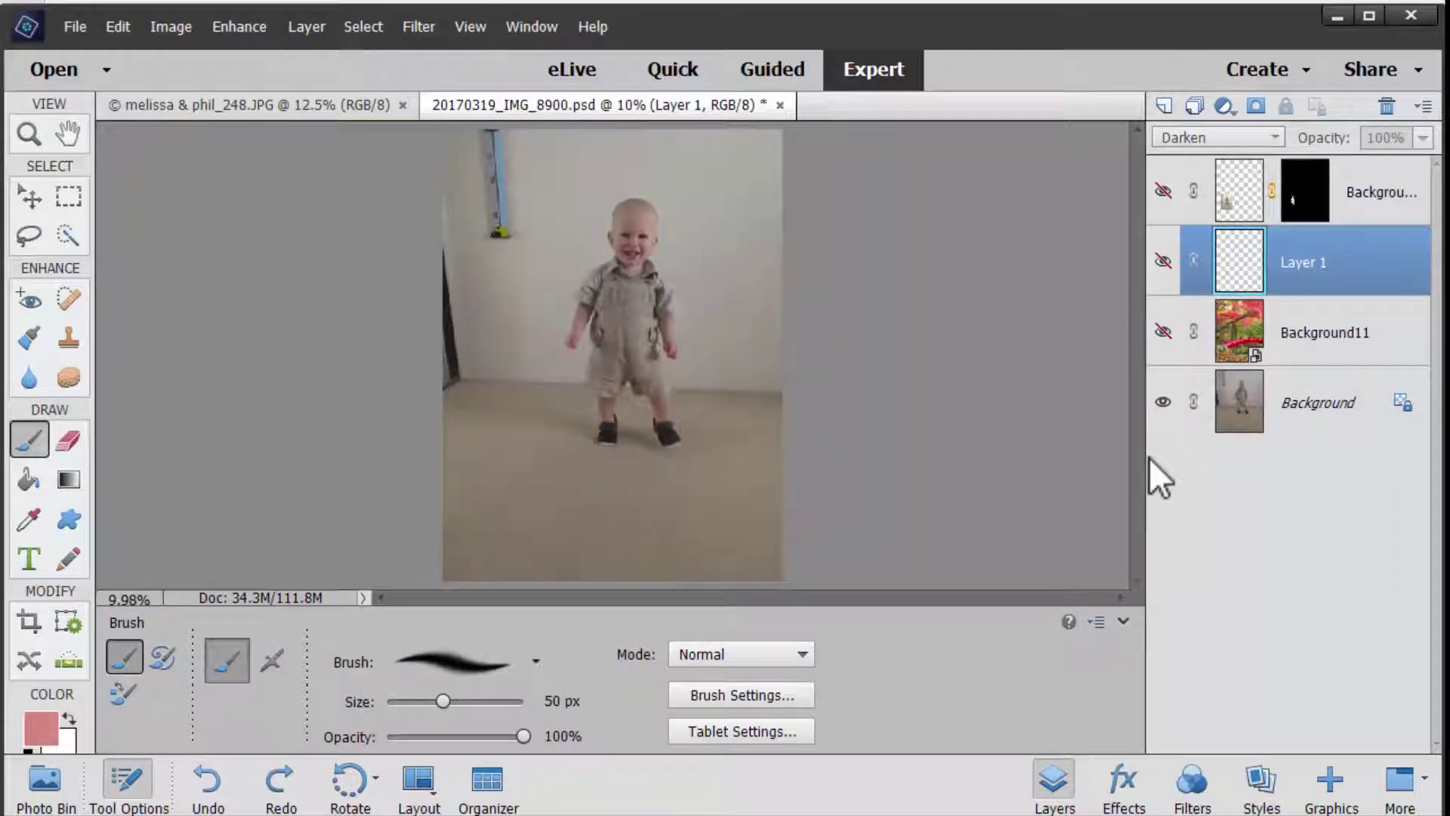
click(1163, 262)
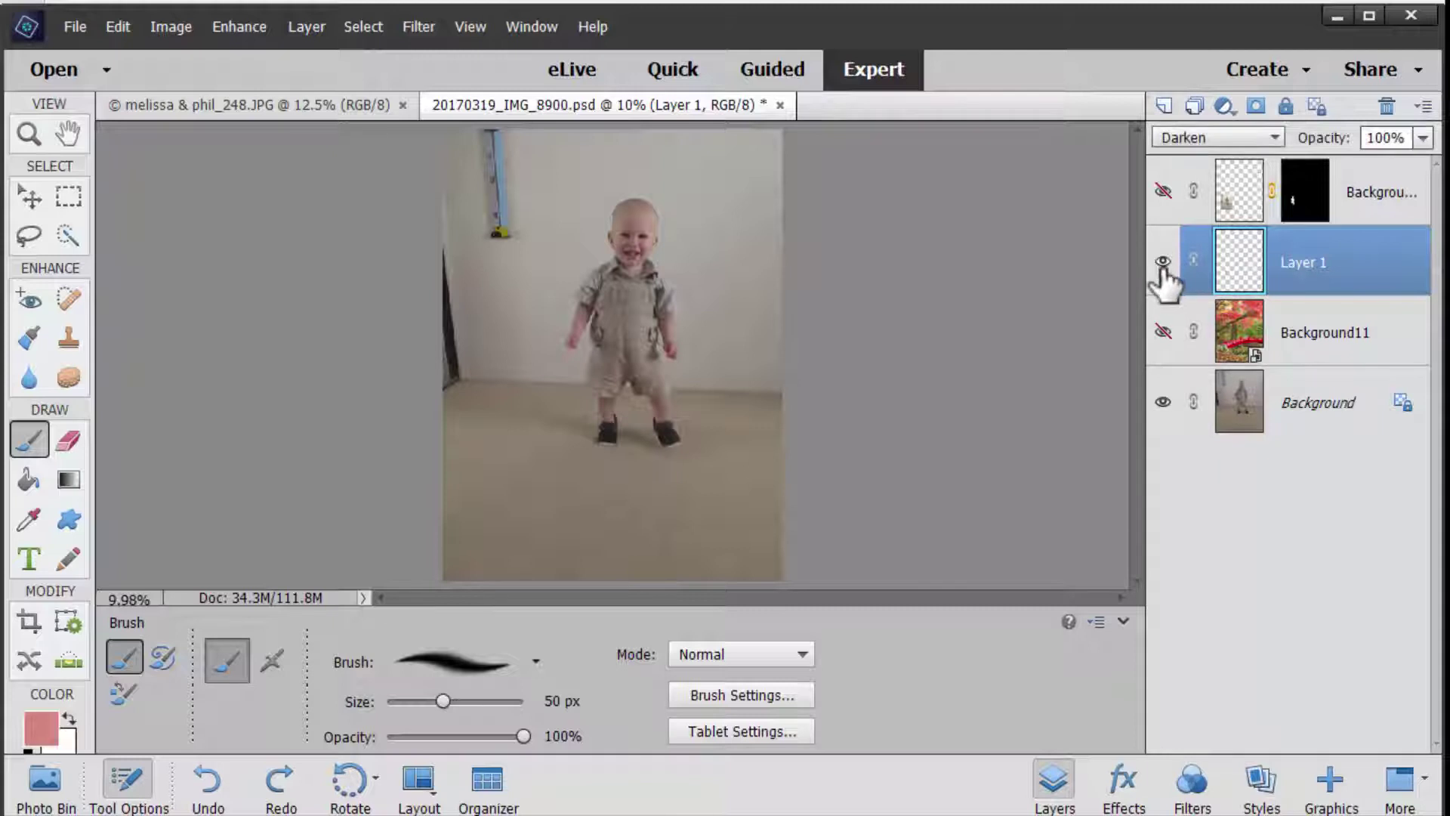
click(1164, 332)
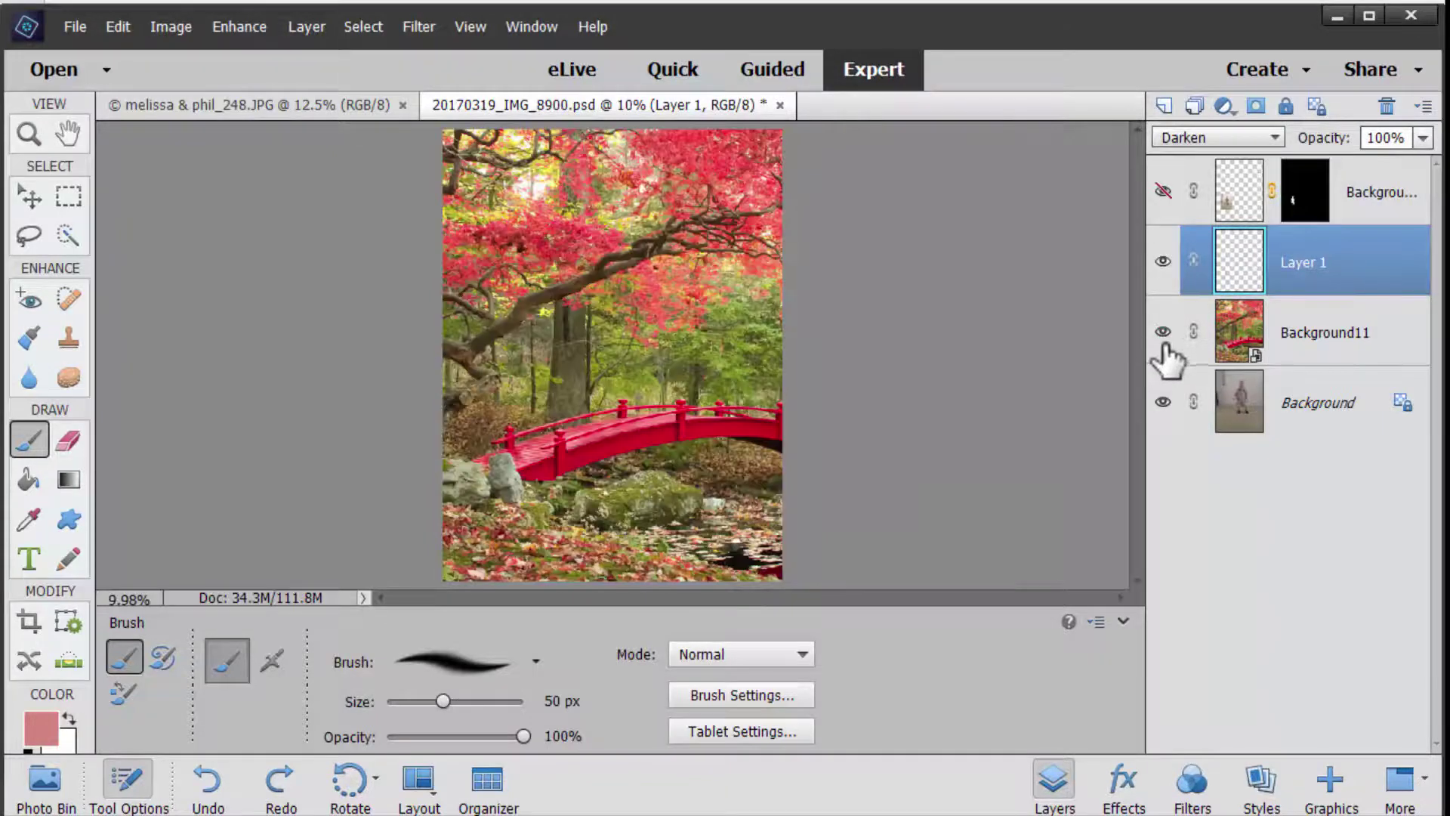
click(1165, 266)
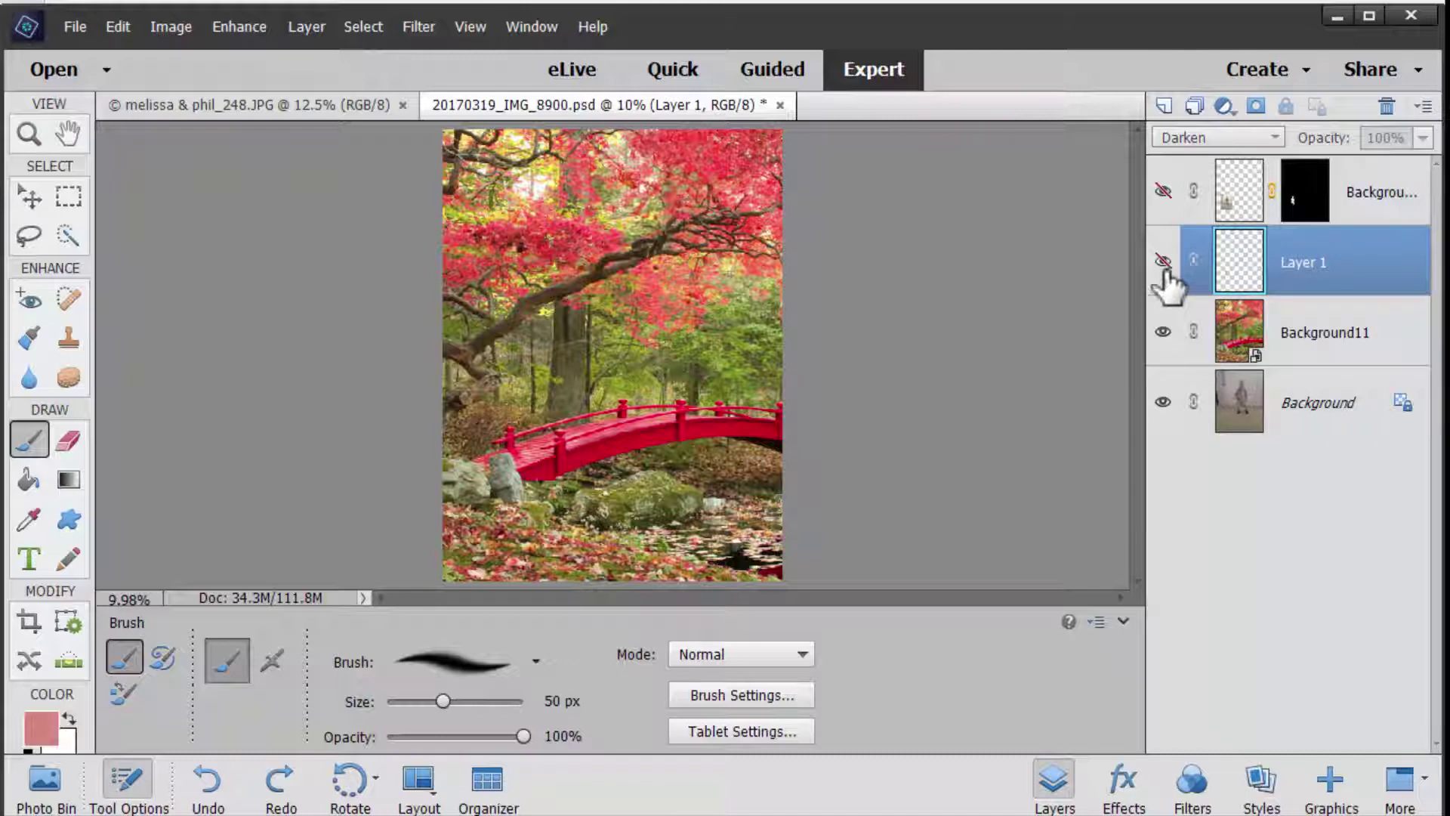
click(1164, 191)
click(1163, 191)
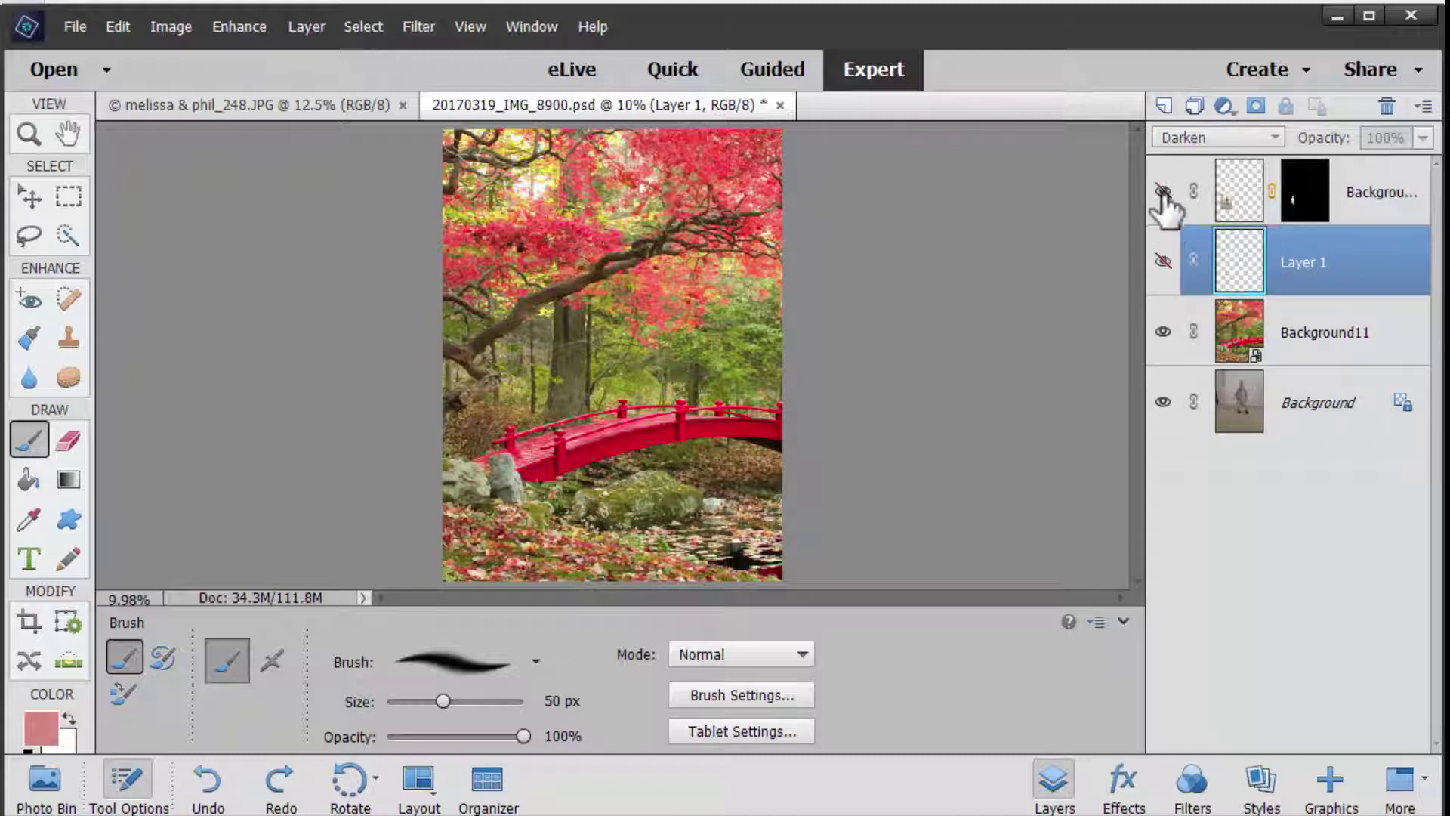
click(1163, 192)
click(1163, 262)
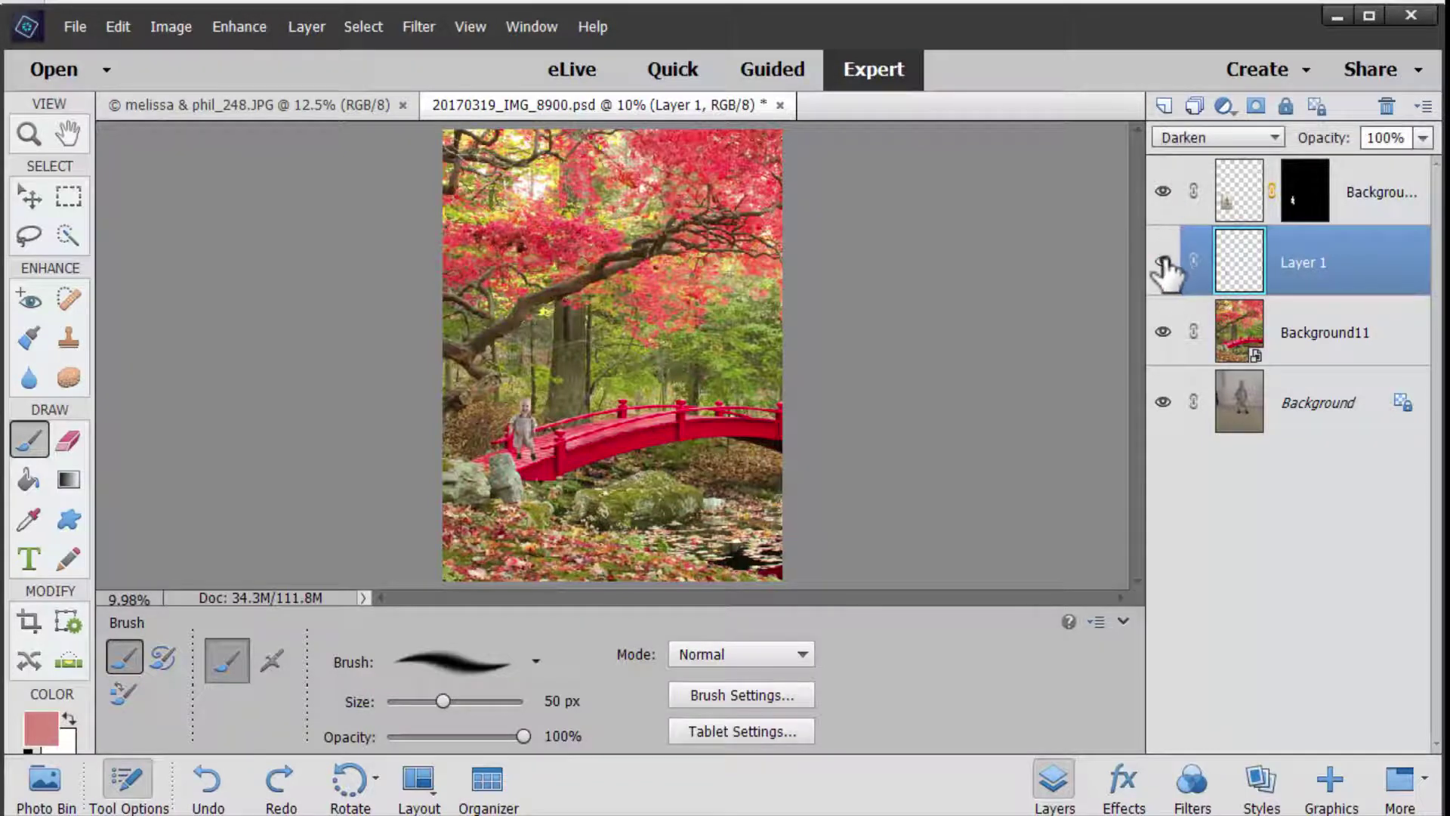
- Add soft shading around the toddler's feet on Layer 1 with the brush at 150 px and 21% opacity
key(ctrl+equal)
key(ctrl+equal)
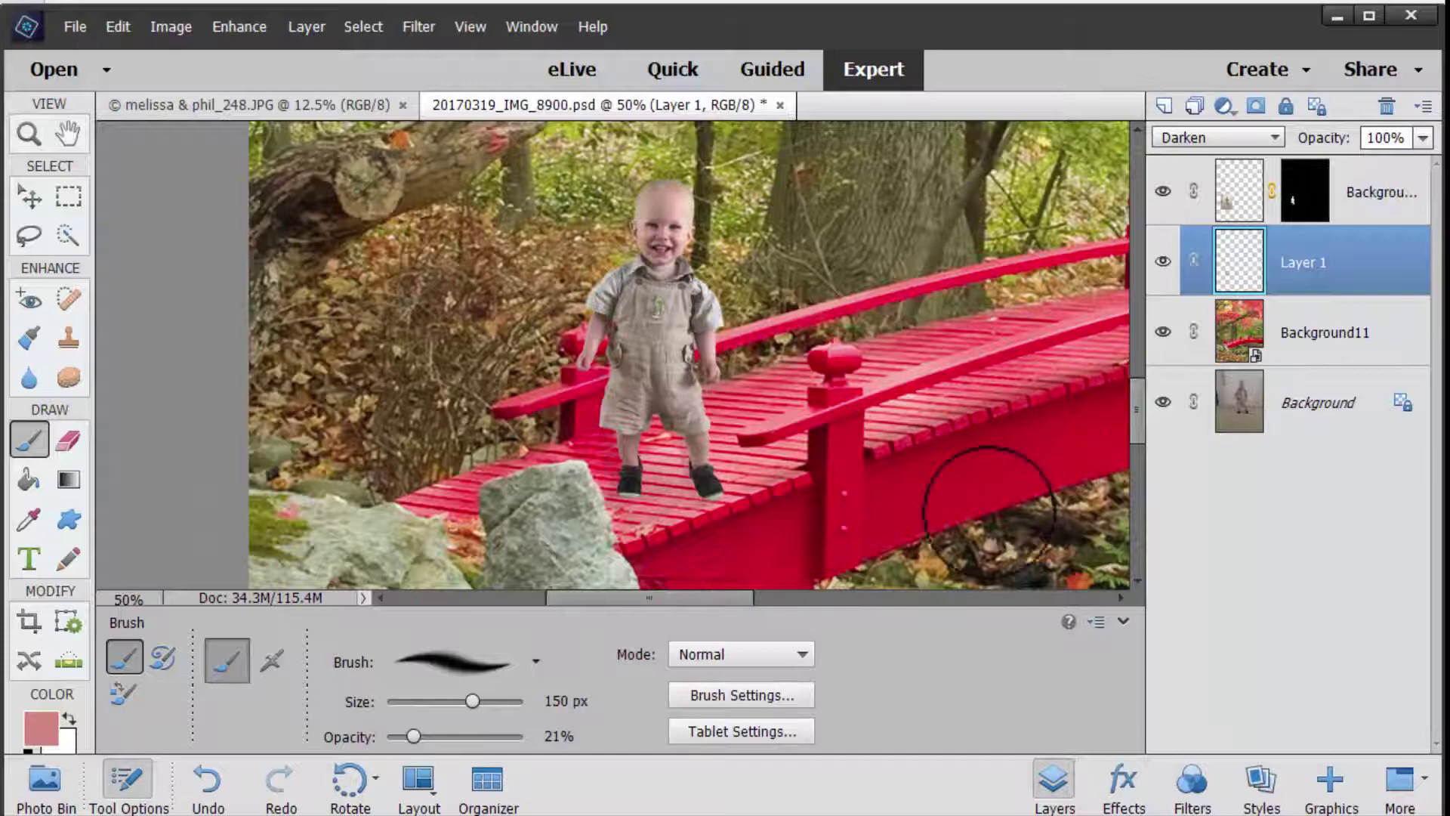
key(ctrl+0)
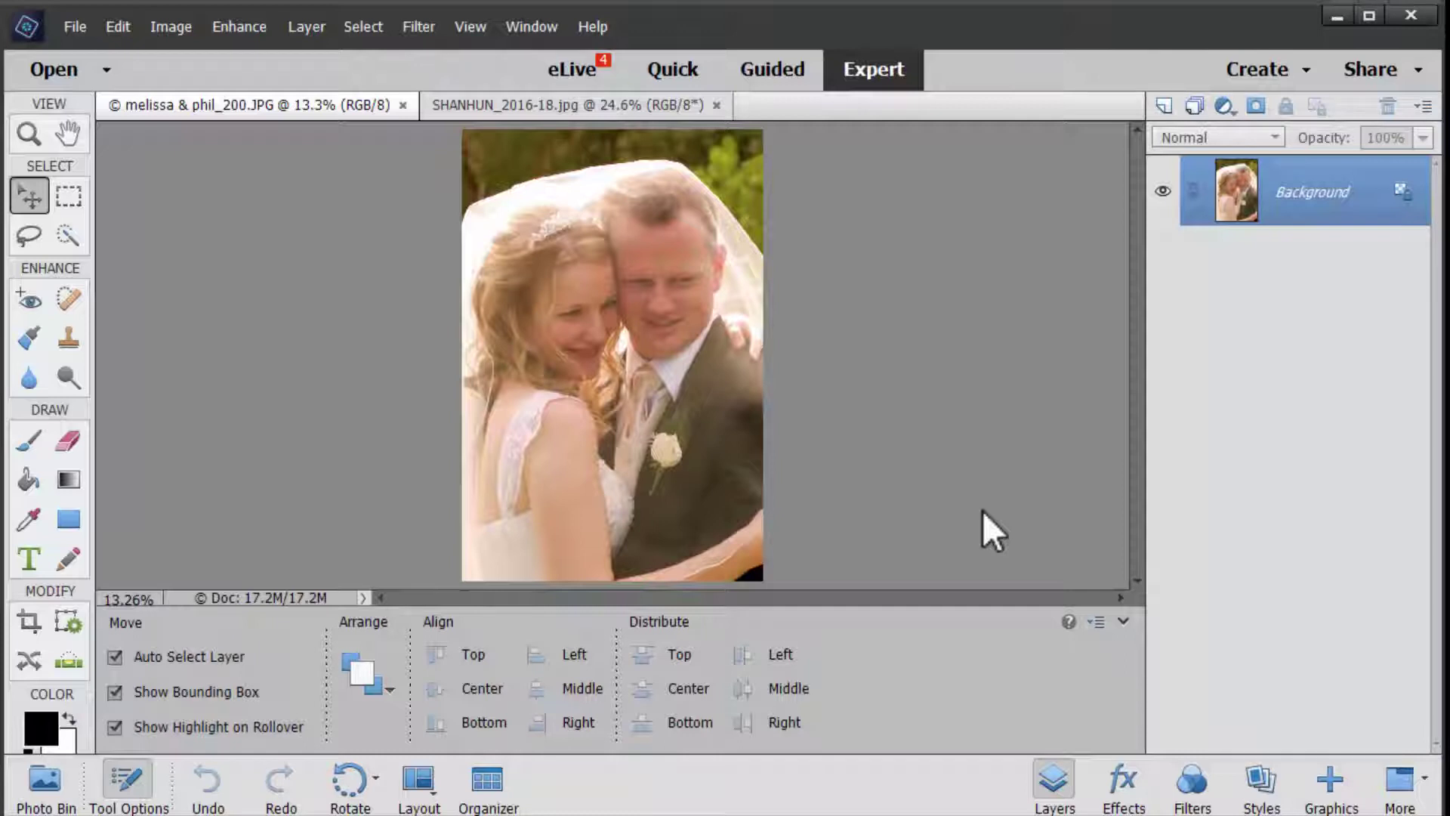
- Start the Double Exposure guided edit from Fun Edits on the wedding portrait and bring its subject selection and photo options into view
click(752, 63)
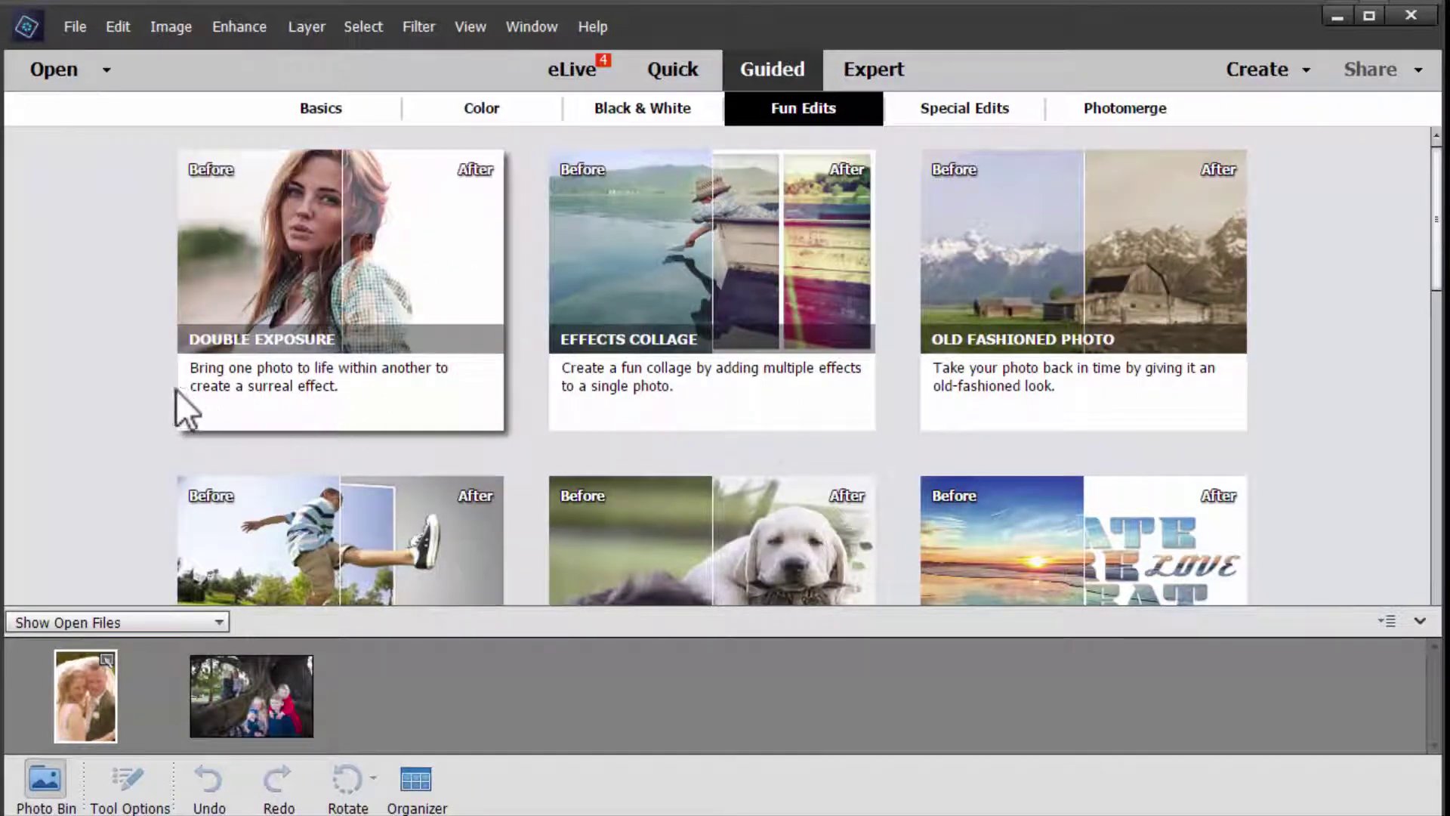
click(338, 284)
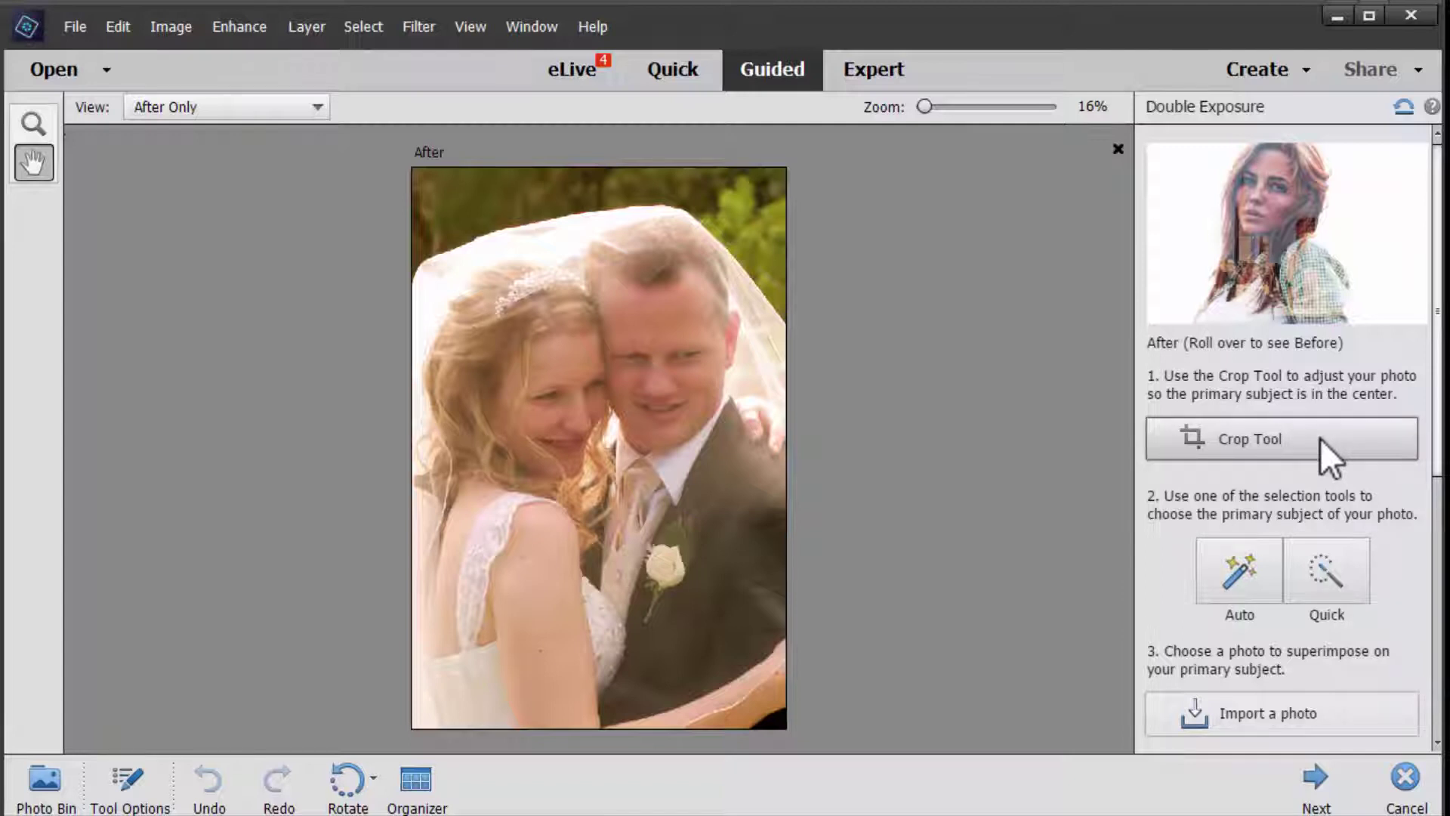
drag(1440, 280, 1429, 365)
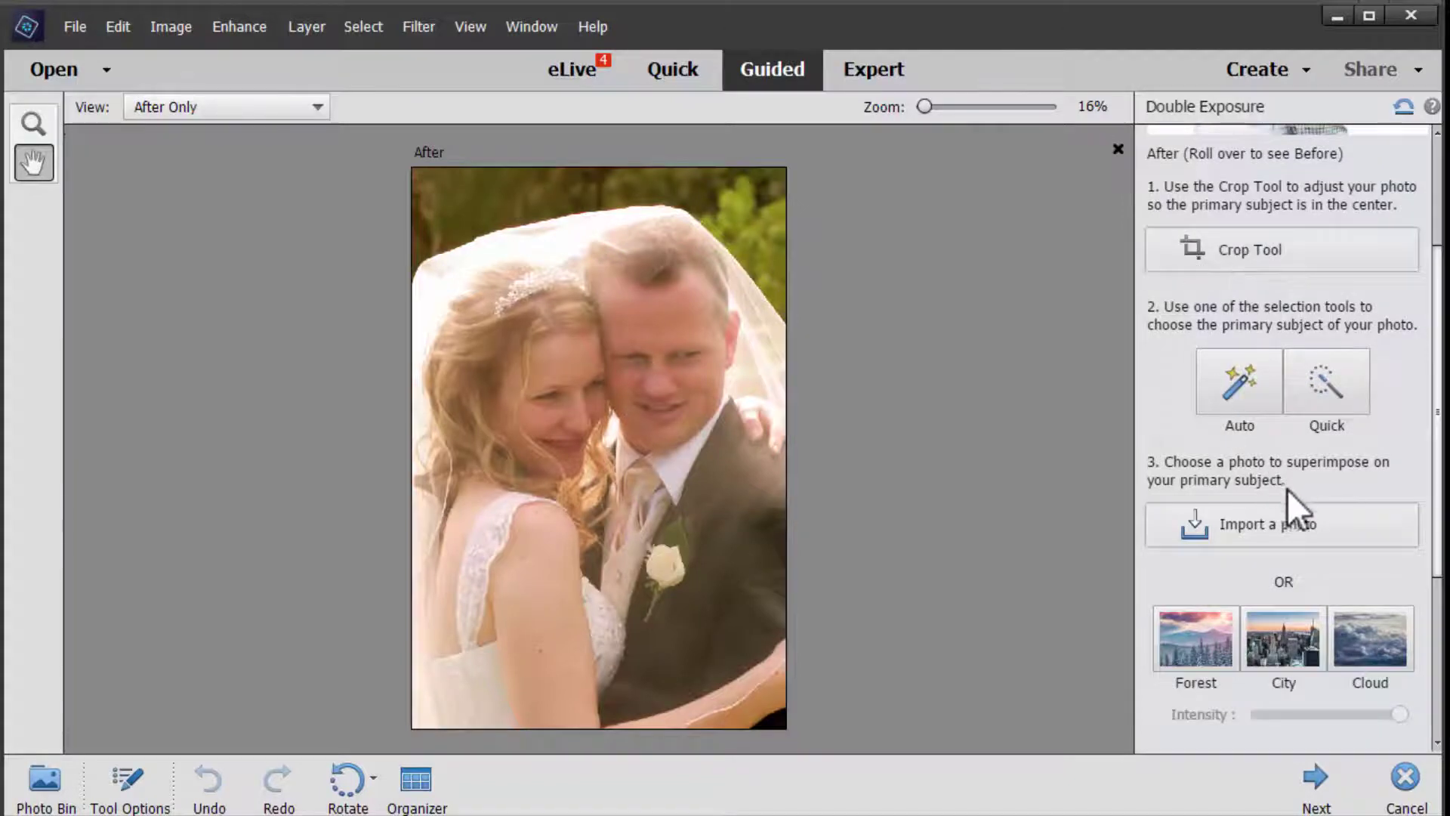
- Select the bride and groom as the primary subject with the Auto selection tool, and switch to the Quick selection tool
click(1247, 402)
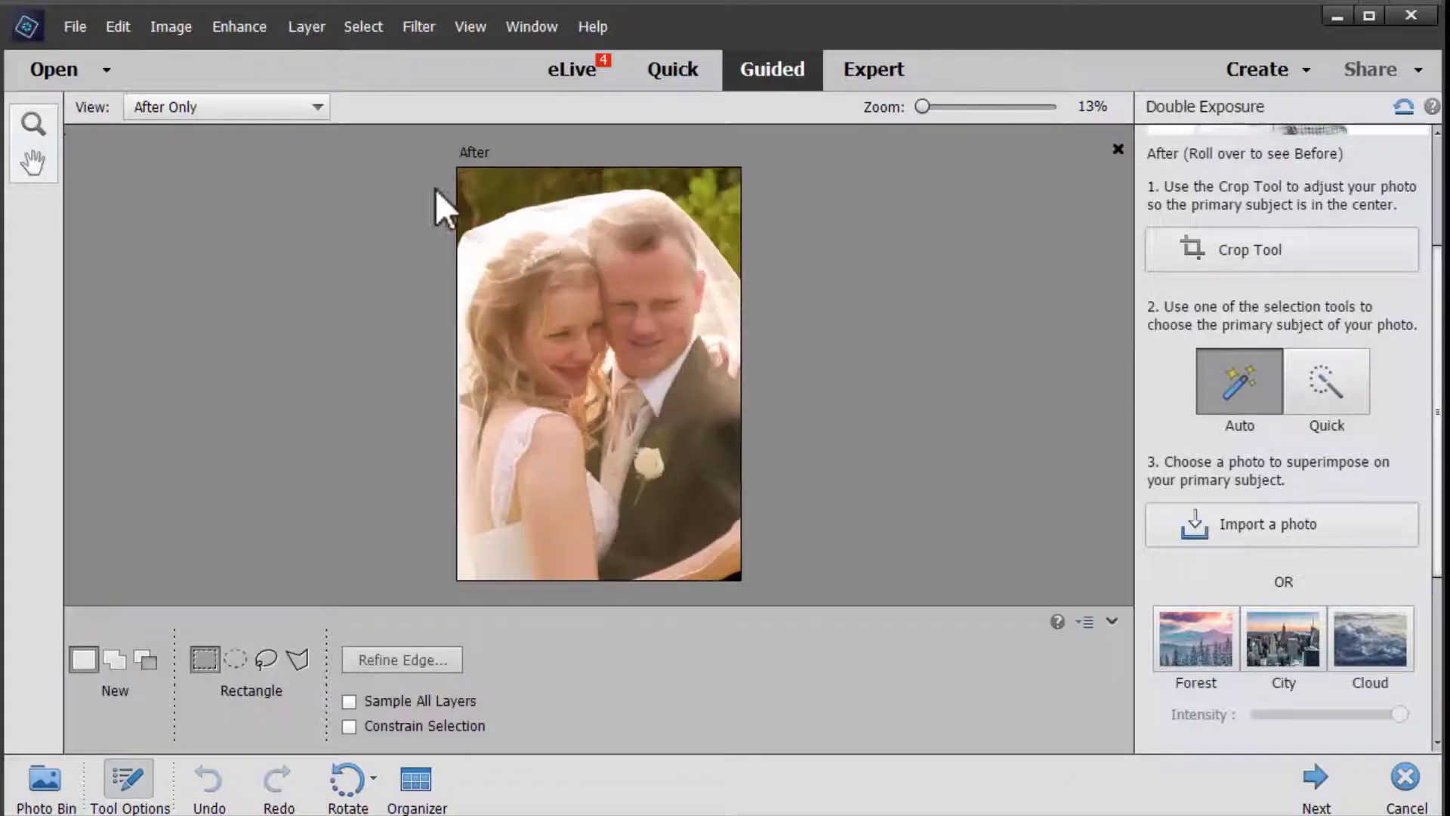
drag(459, 194, 936, 687)
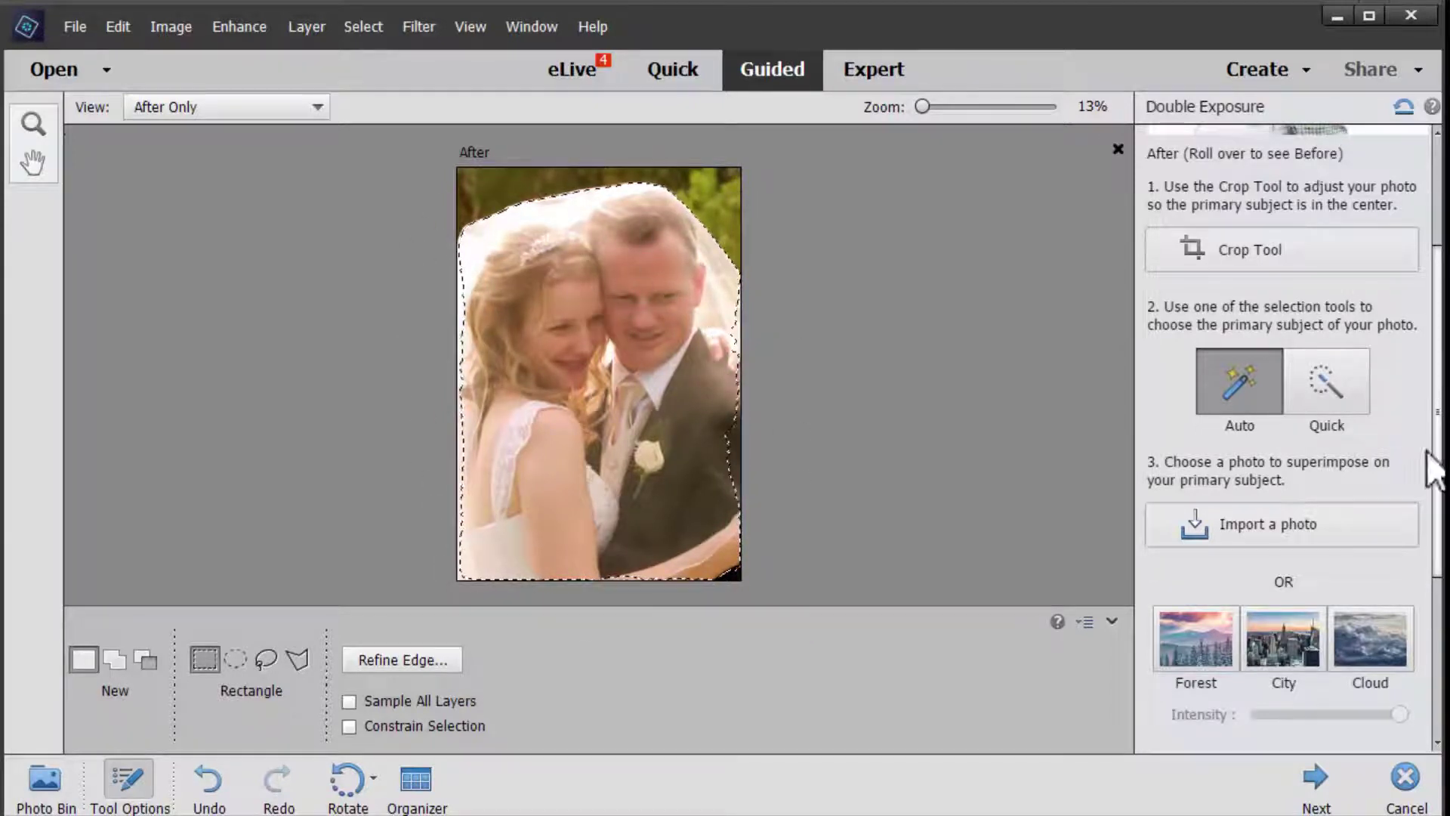
click(1334, 408)
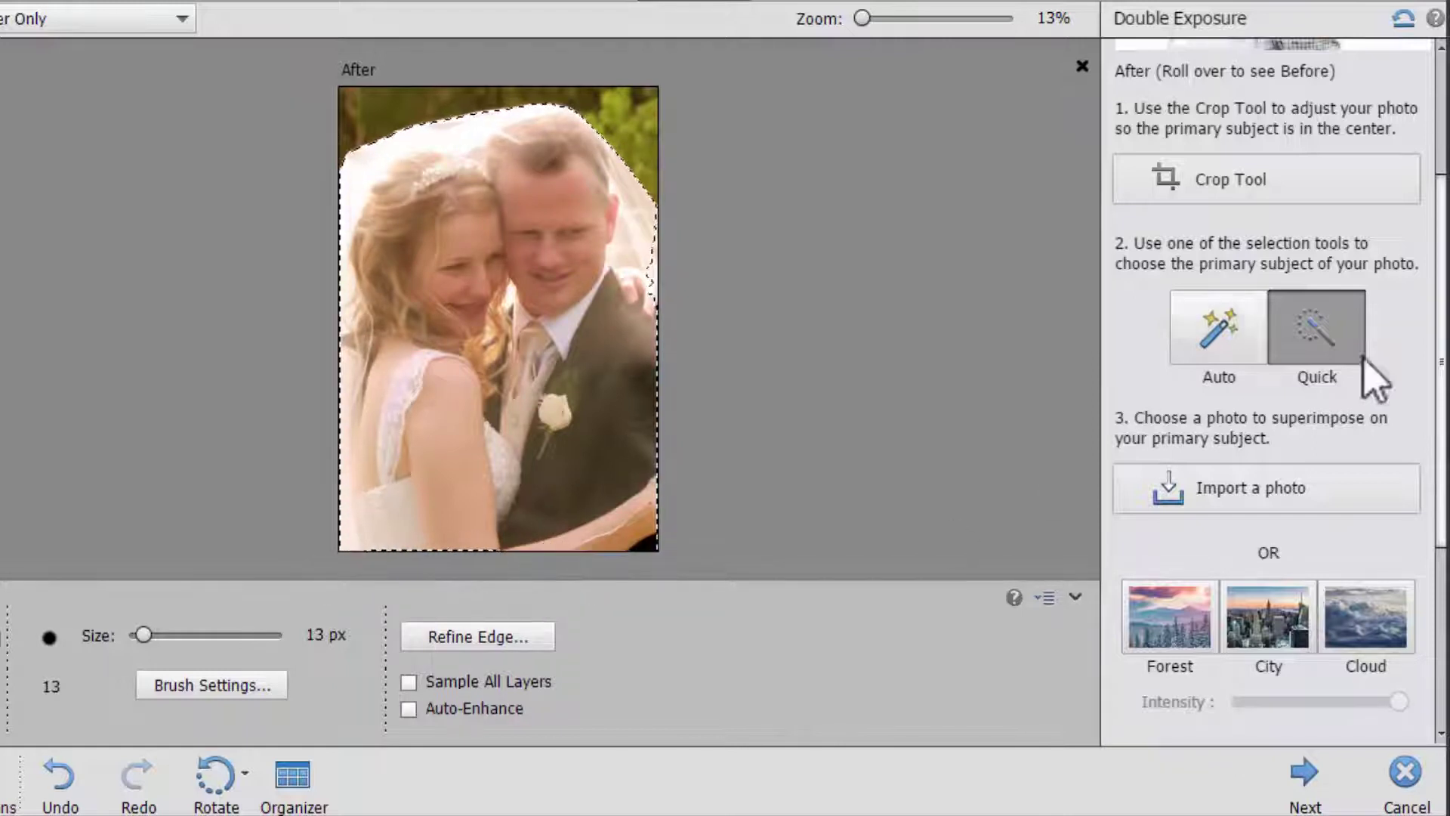
- Superimpose the preset Forest photo on the couple and reduce its intensity to about half
drag(1442, 522, 1447, 613)
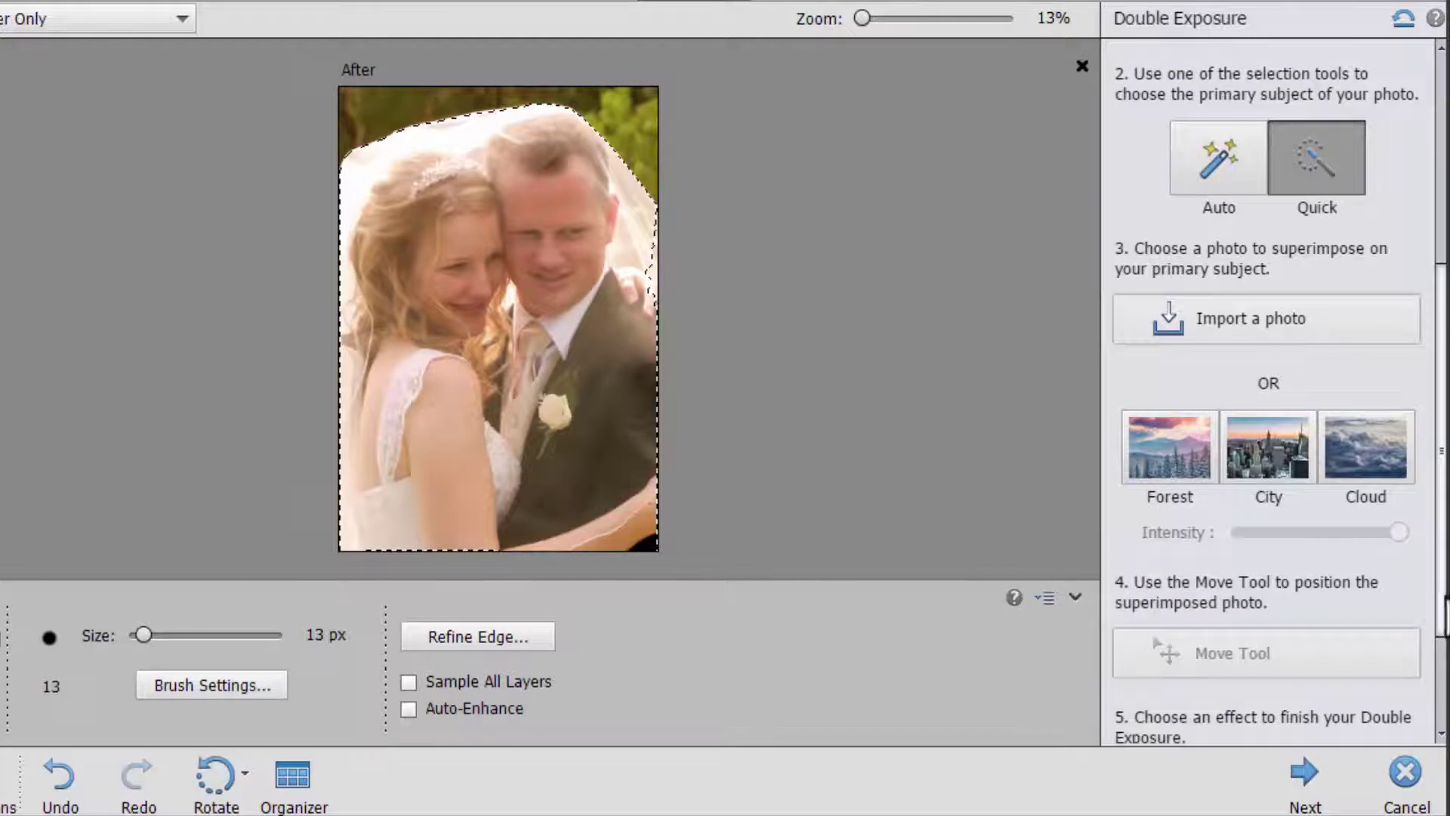
click(1181, 470)
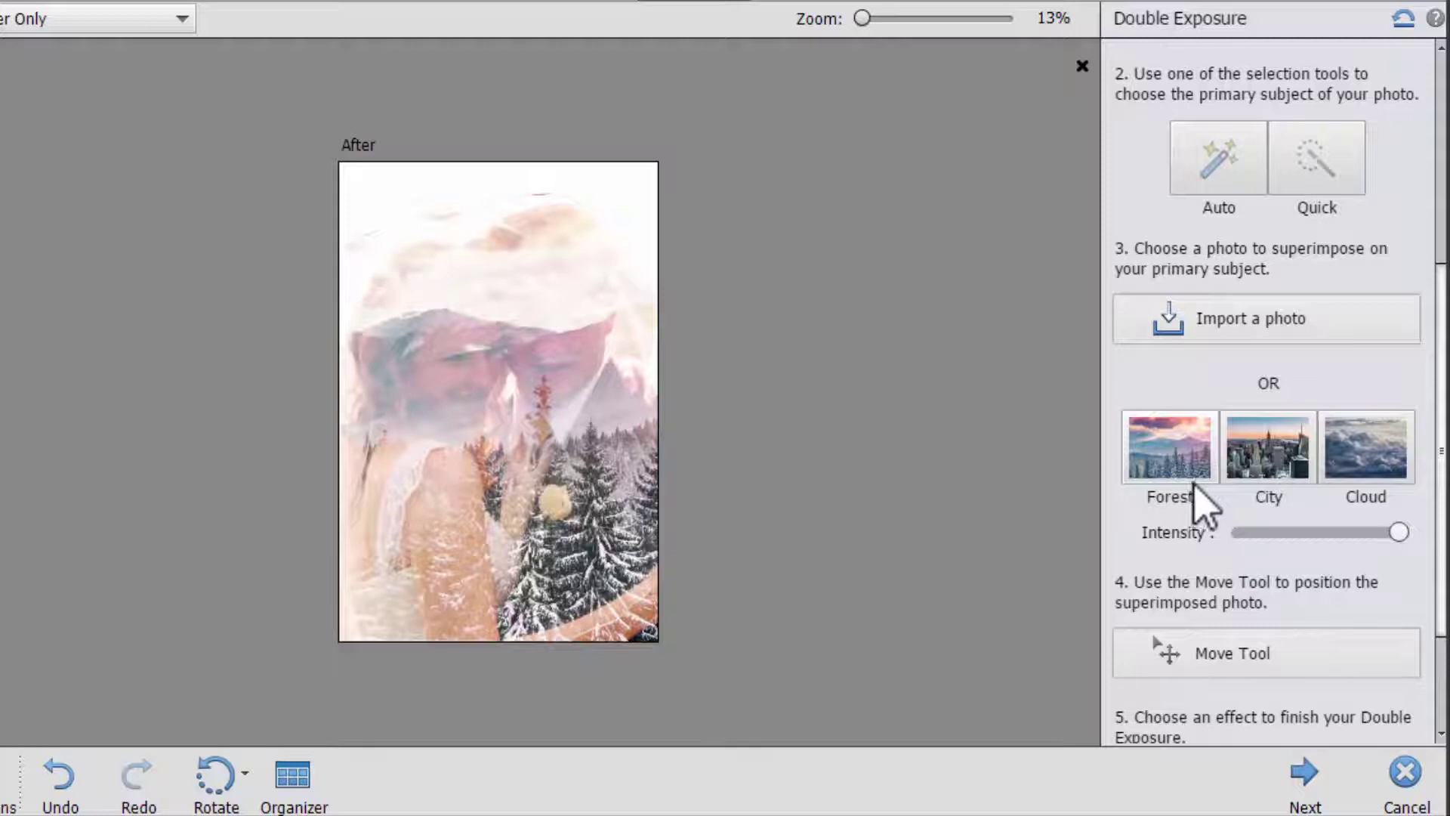
key(ctrl+equal)
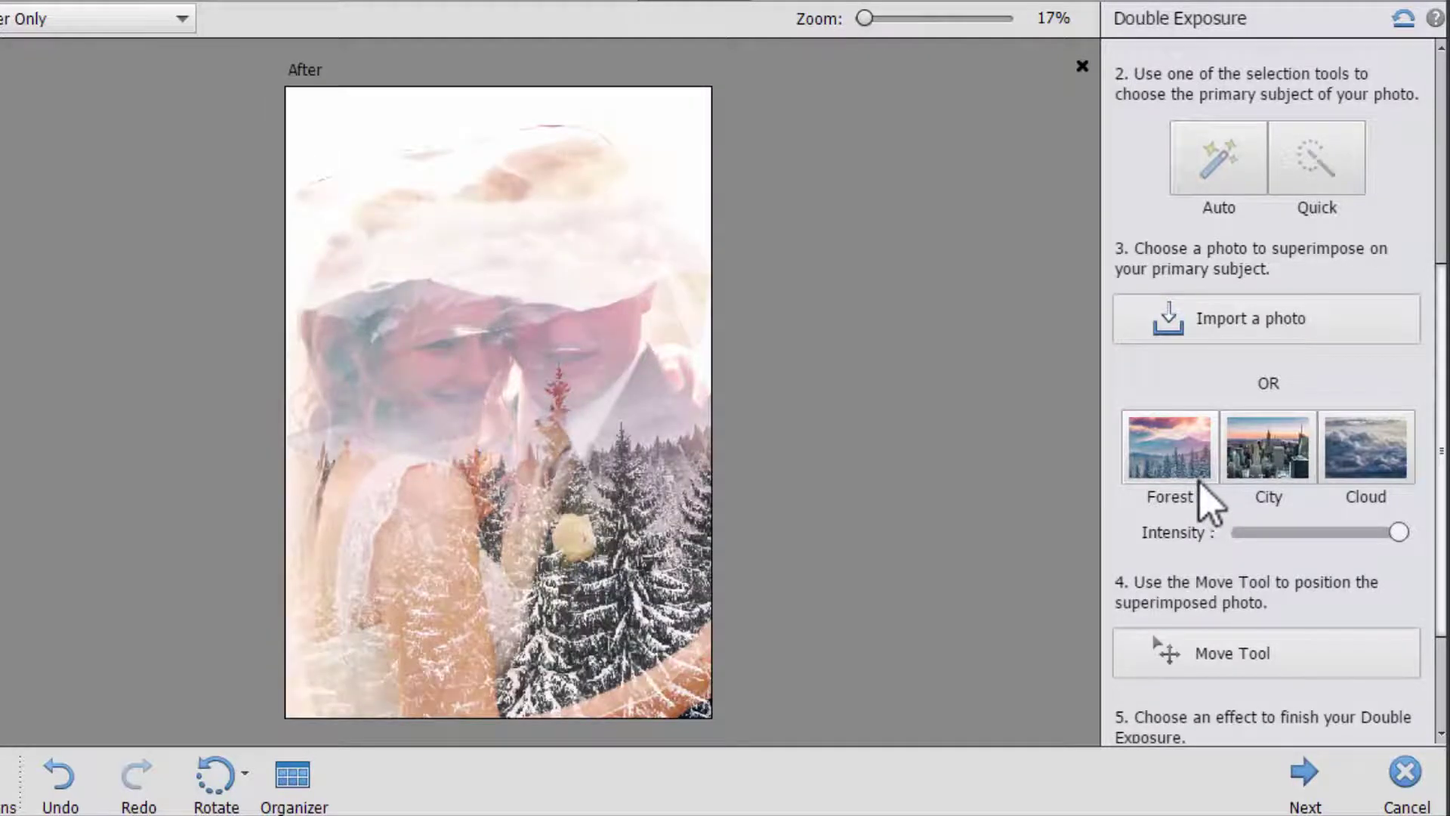
click(1327, 532)
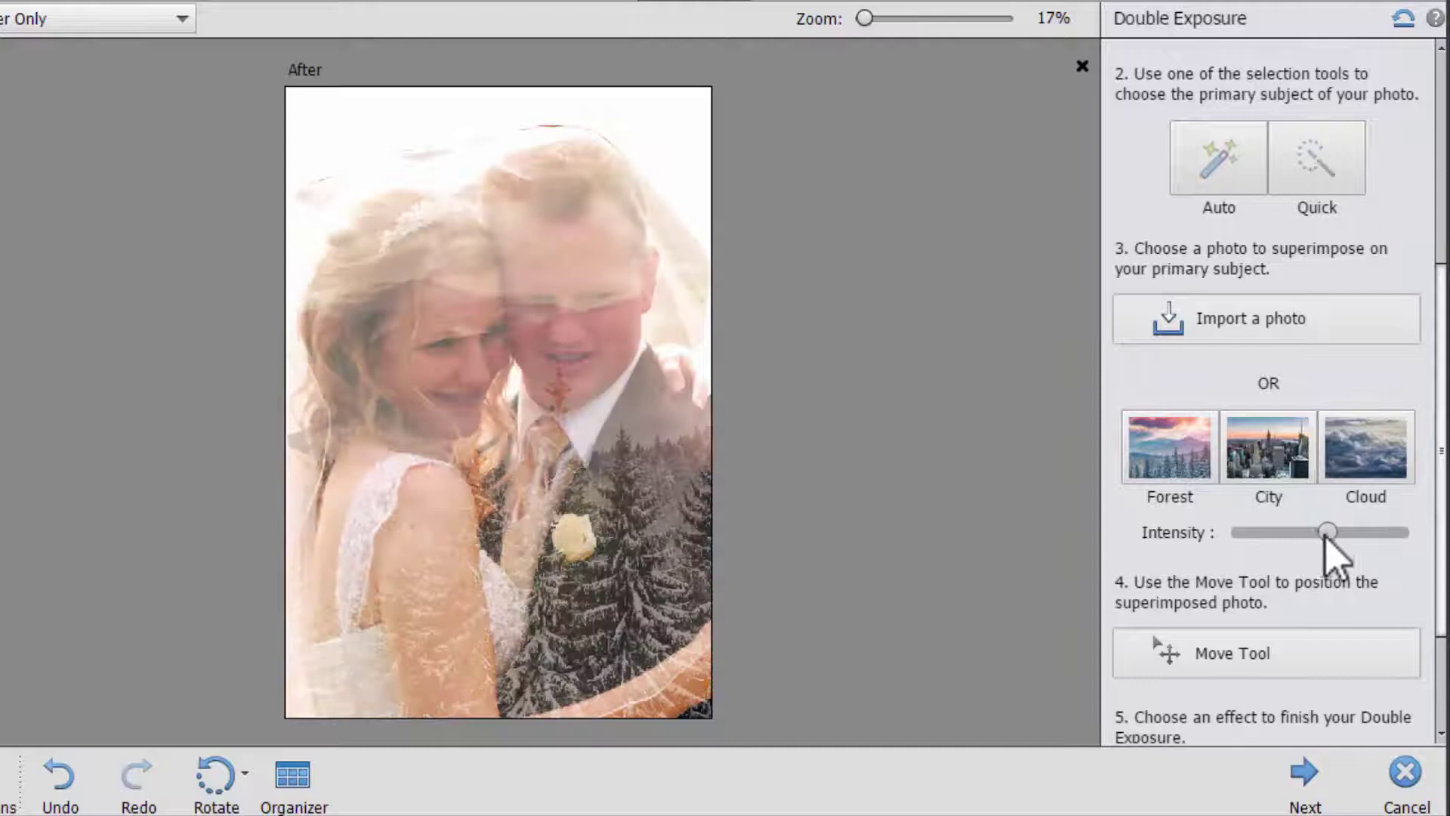
- Try the preset City and Cloud photos in turn as the overlay, each with its intensity reduced to a little under half
click(1275, 470)
drag(1391, 535, 1319, 538)
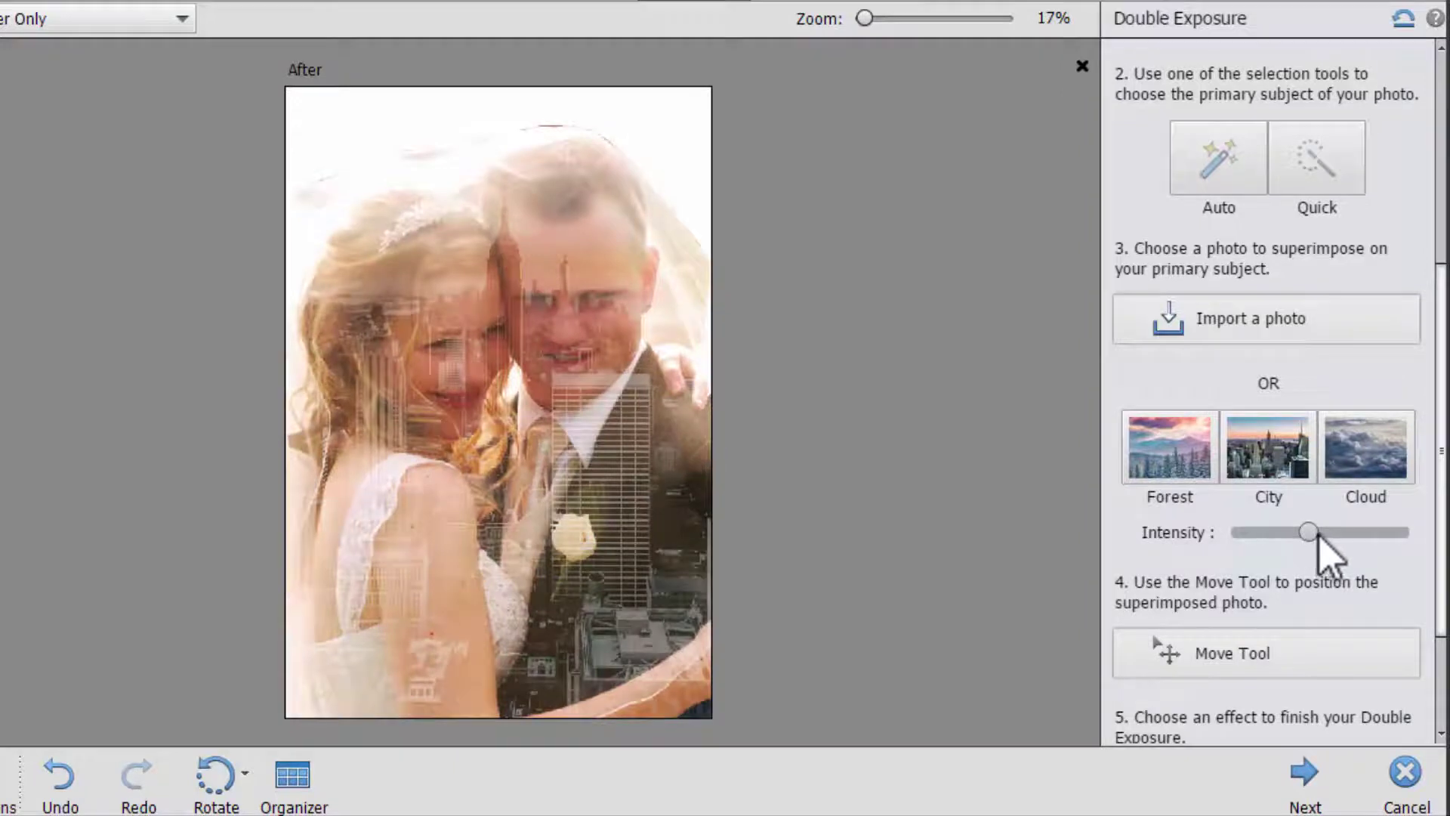
click(1371, 493)
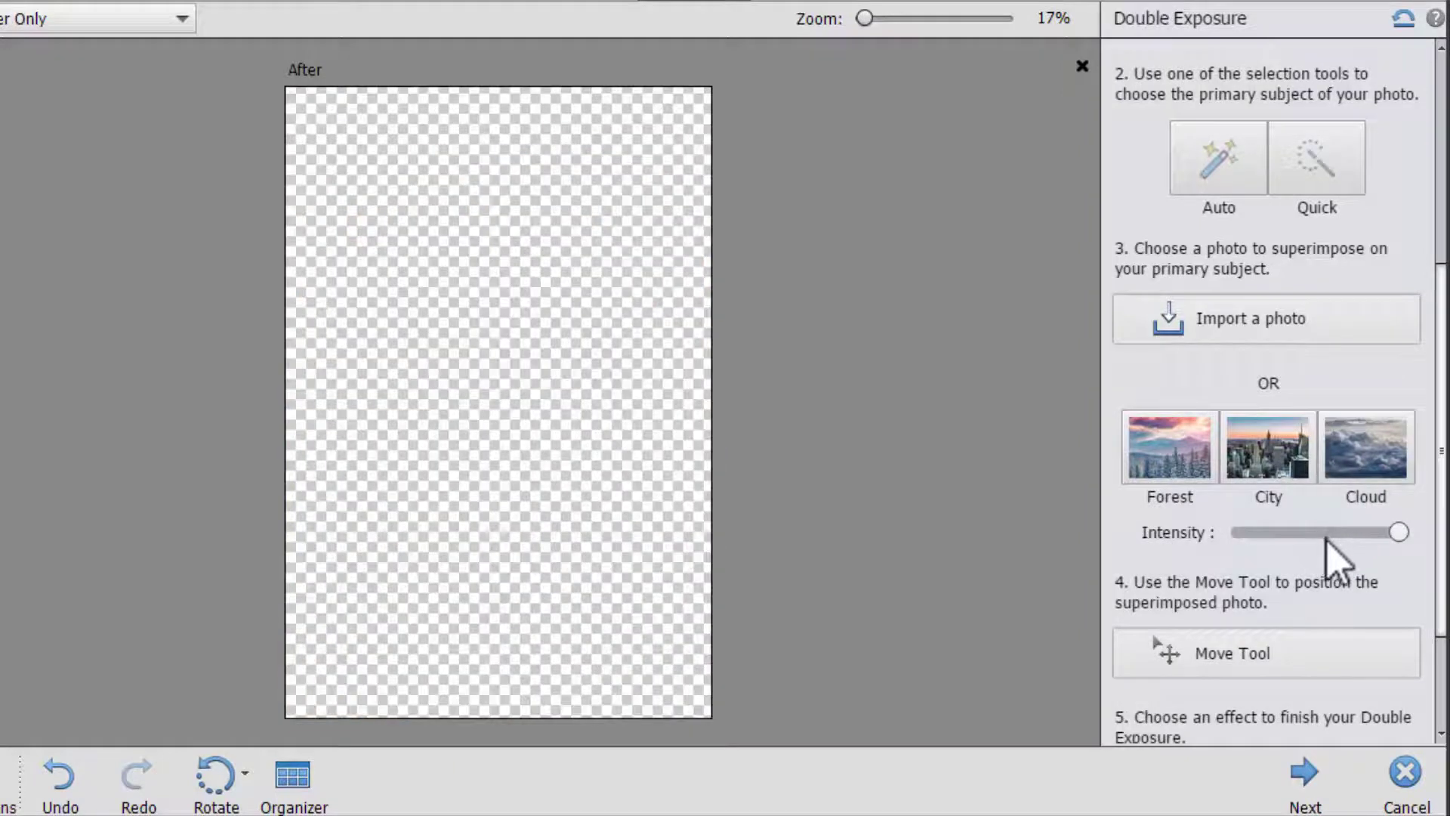
drag(1399, 534, 1301, 533)
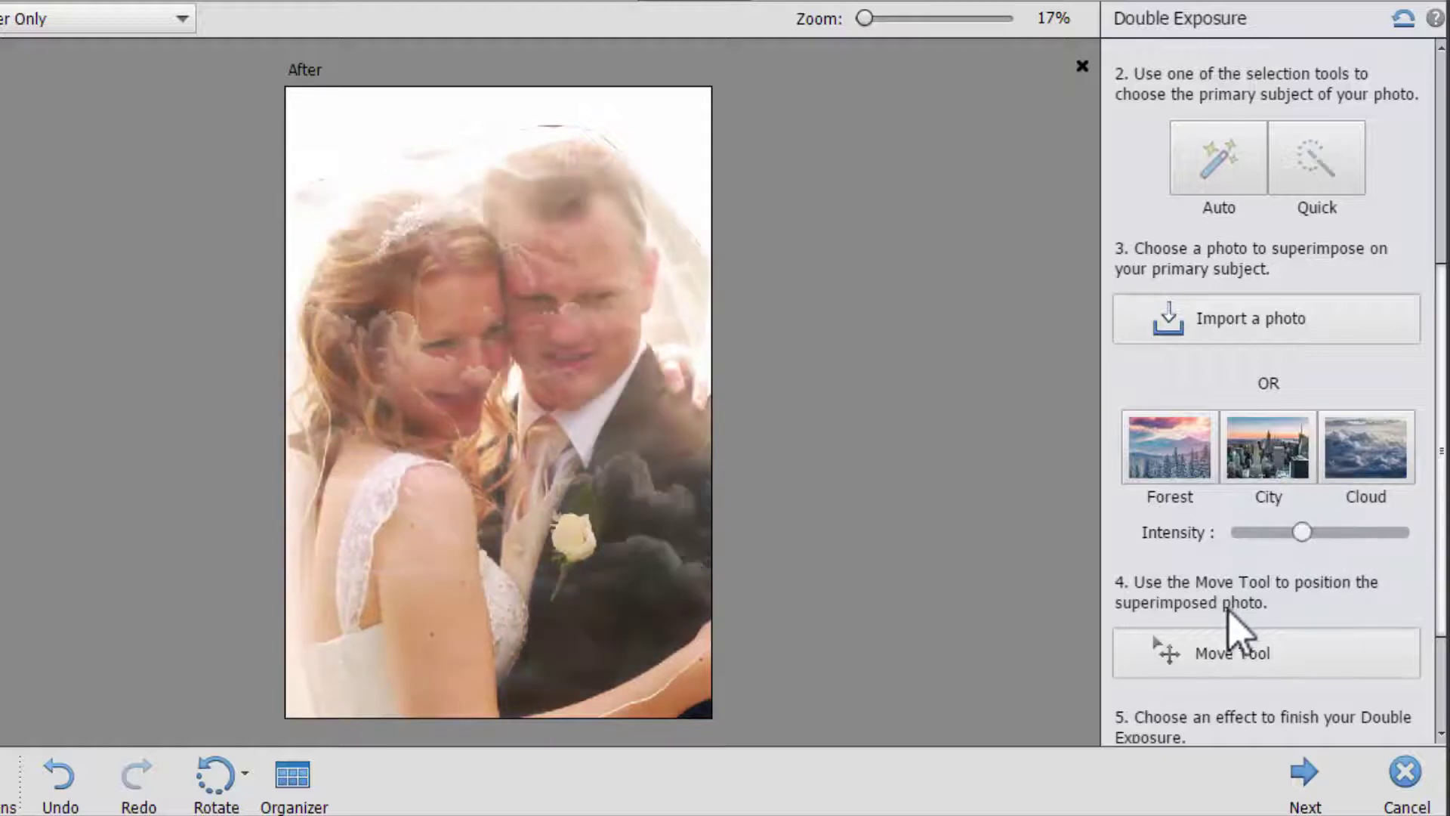
- Import SHANHUN_2016-20.jpg as the superimposed photo and fit the whole composite in view
click(1234, 337)
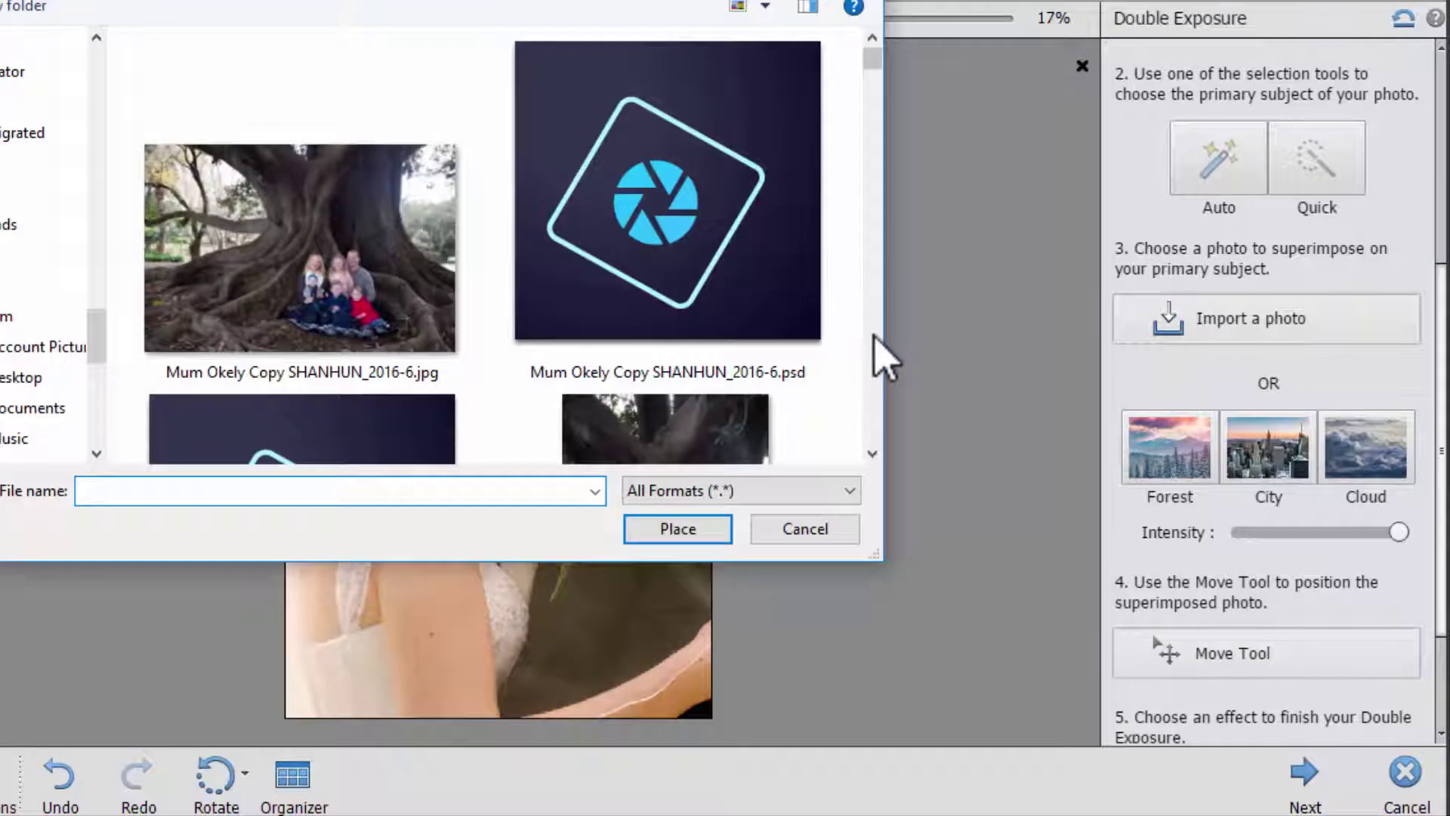
scroll(874, 340, down, 5)
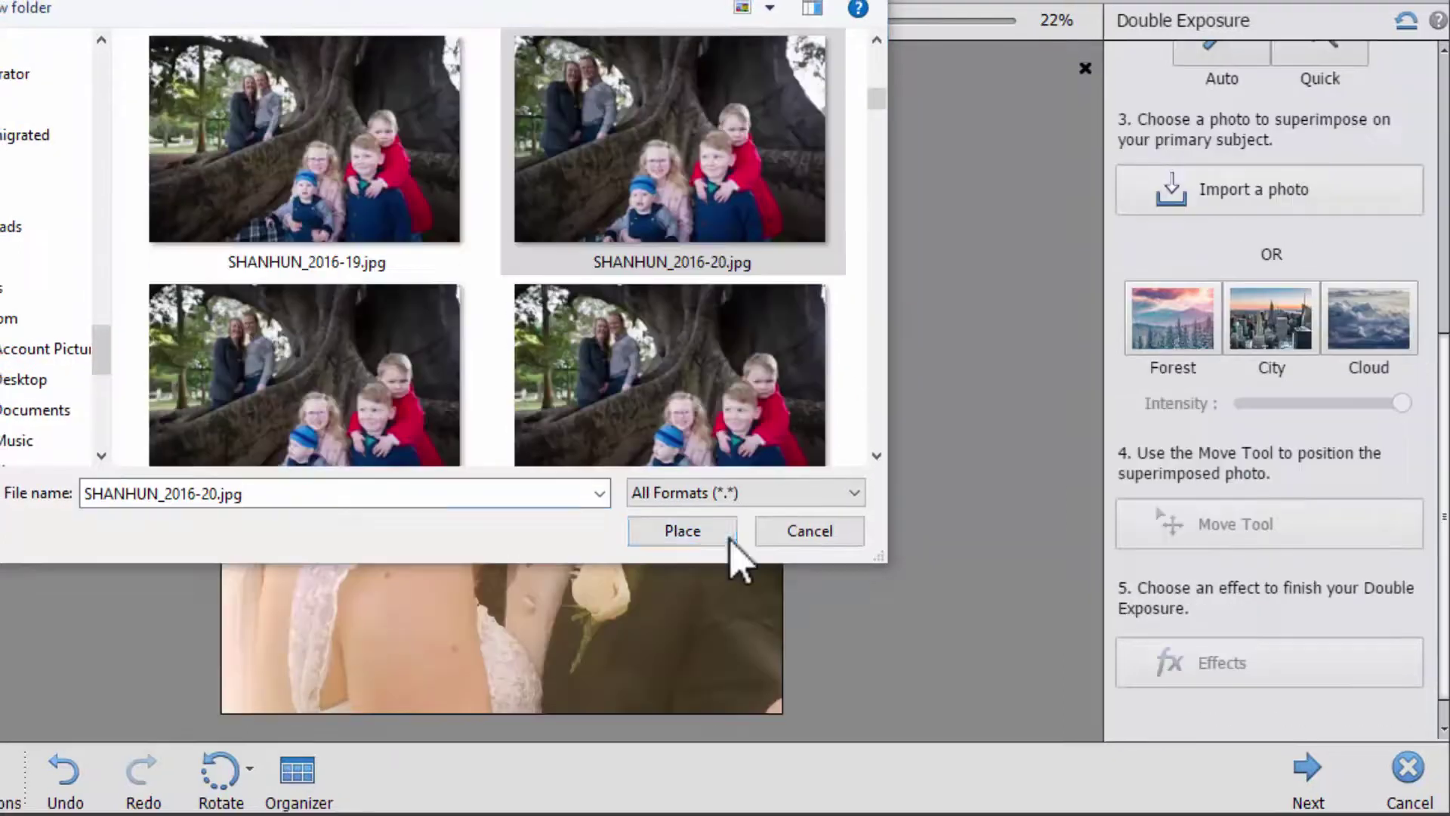
click(676, 538)
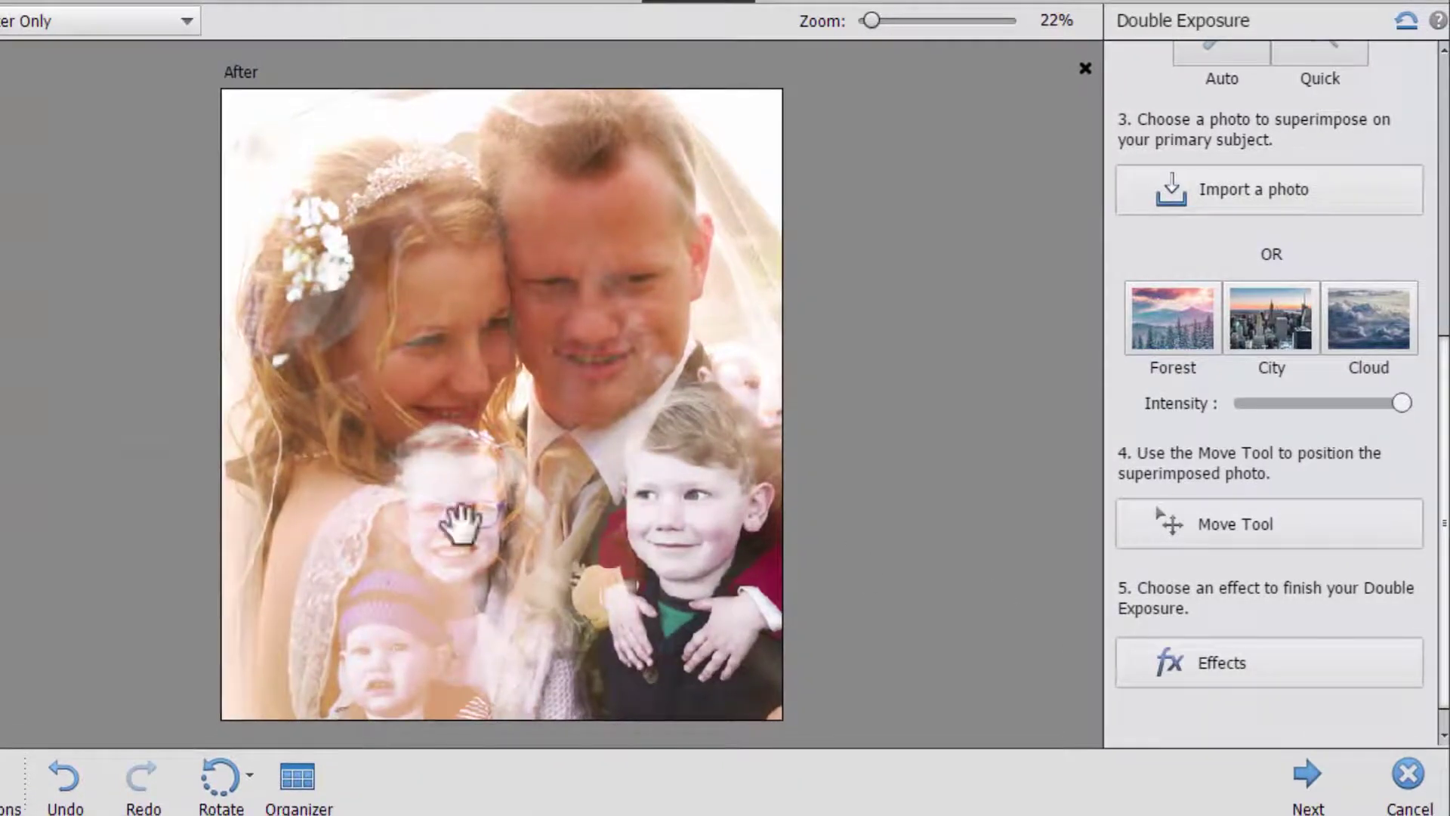
scroll(572, 351, down, 2)
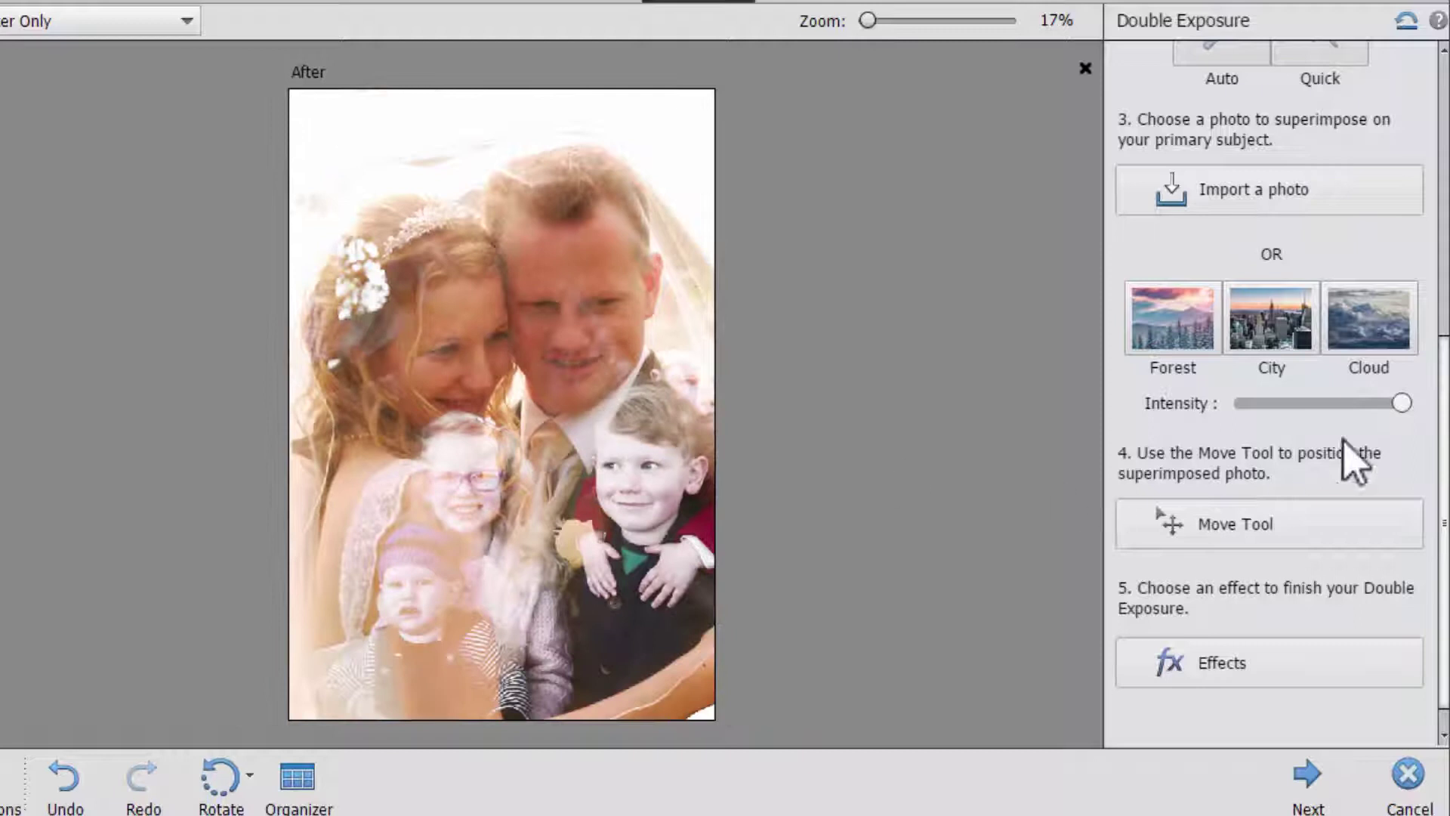
- Scale down and reposition the superimposed photo with the Move Tool so the children sit across the couple's lower half, and commit the transform
click(1275, 526)
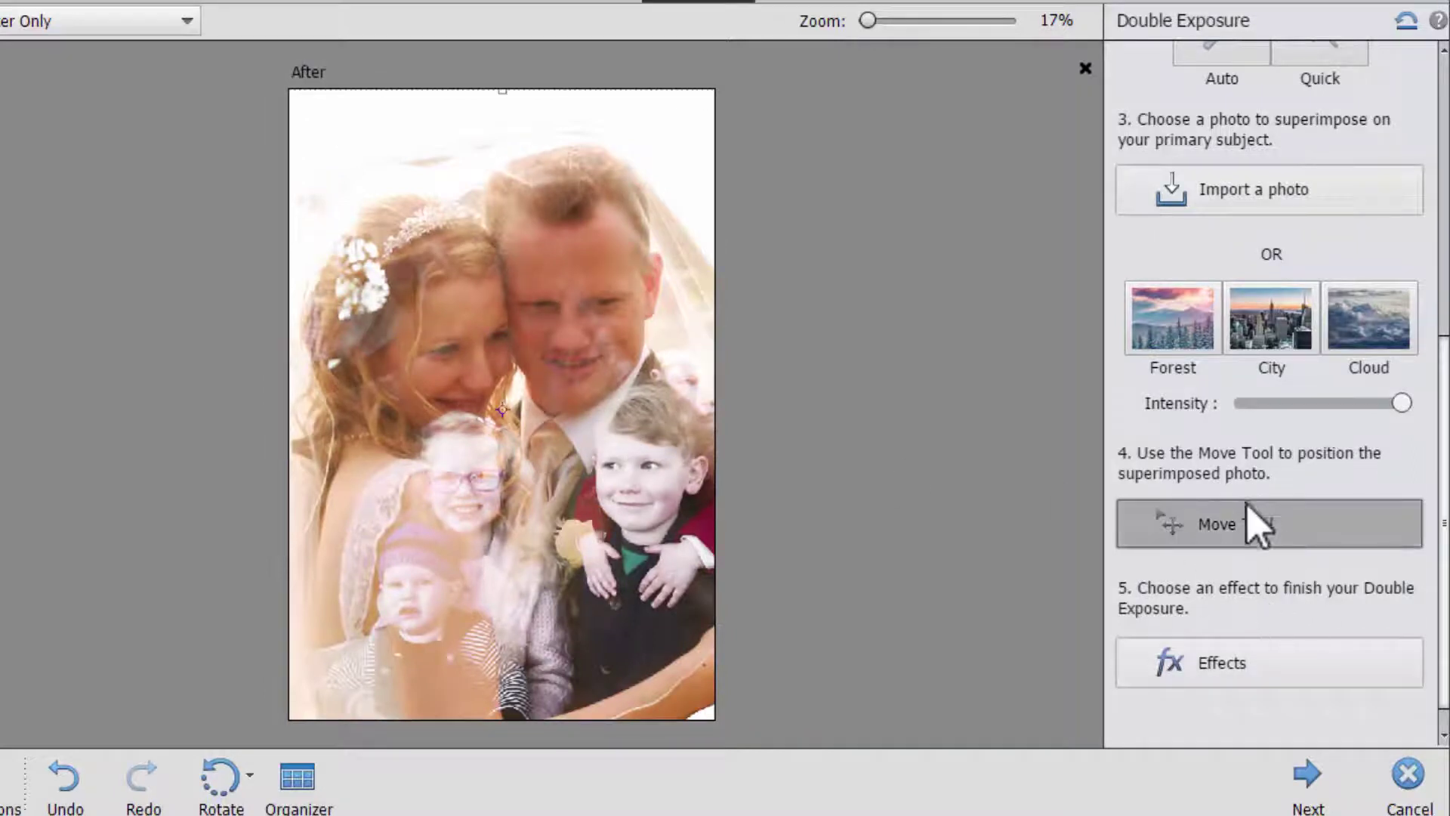
drag(524, 566, 668, 642)
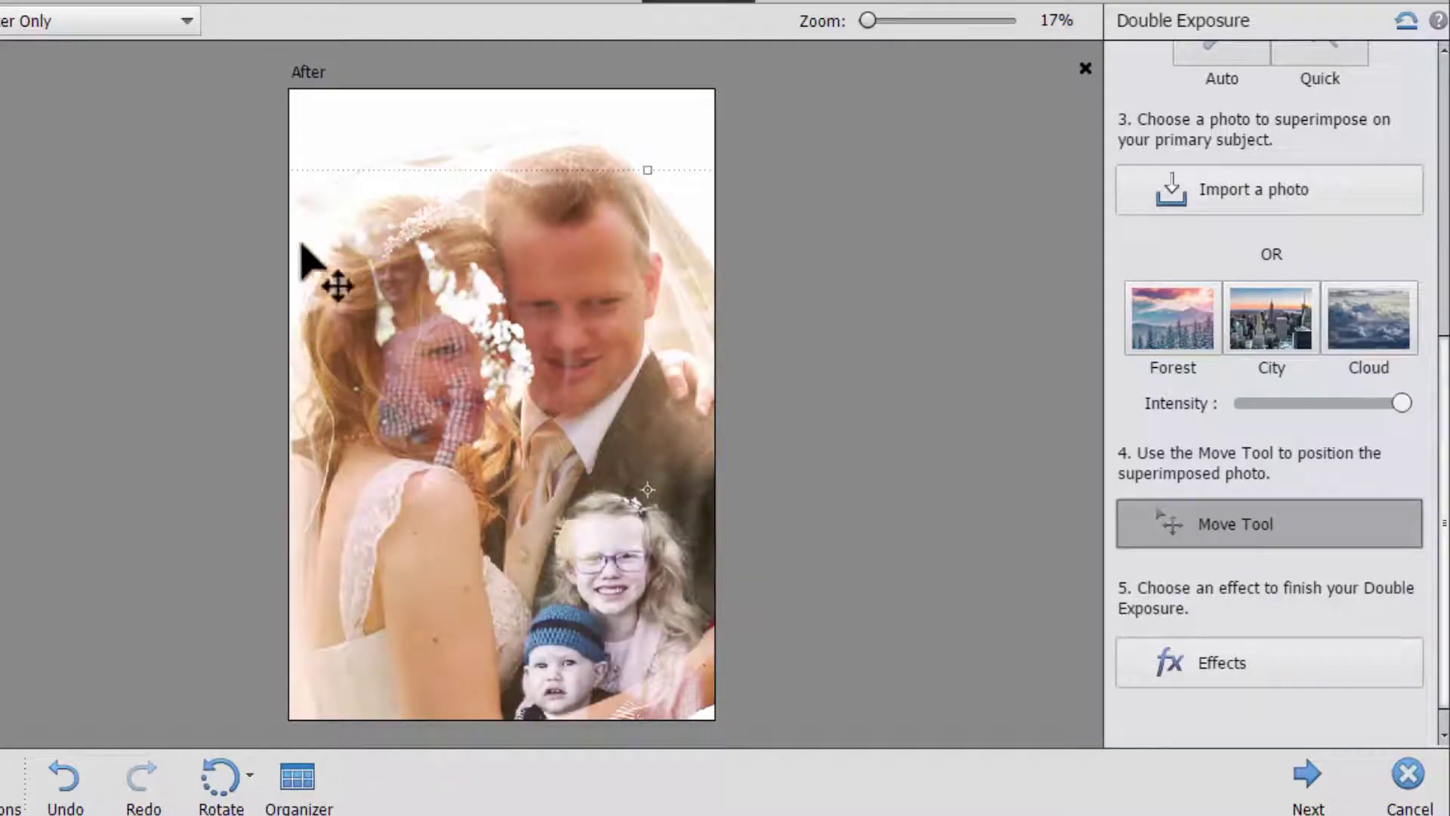
drag(621, 592, 881, 554)
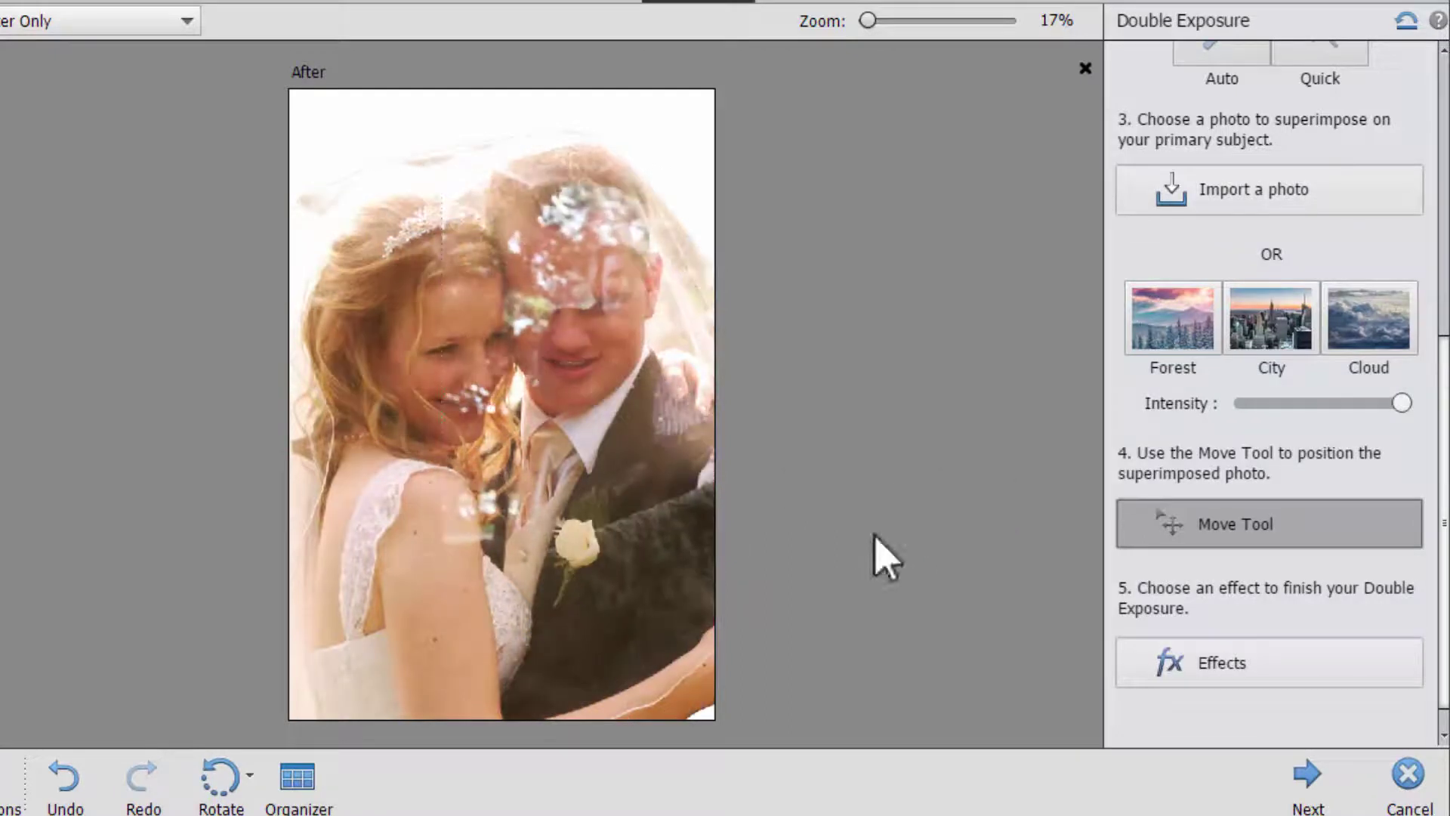
drag(441, 168, 616, 457)
drag(706, 600, 195, 535)
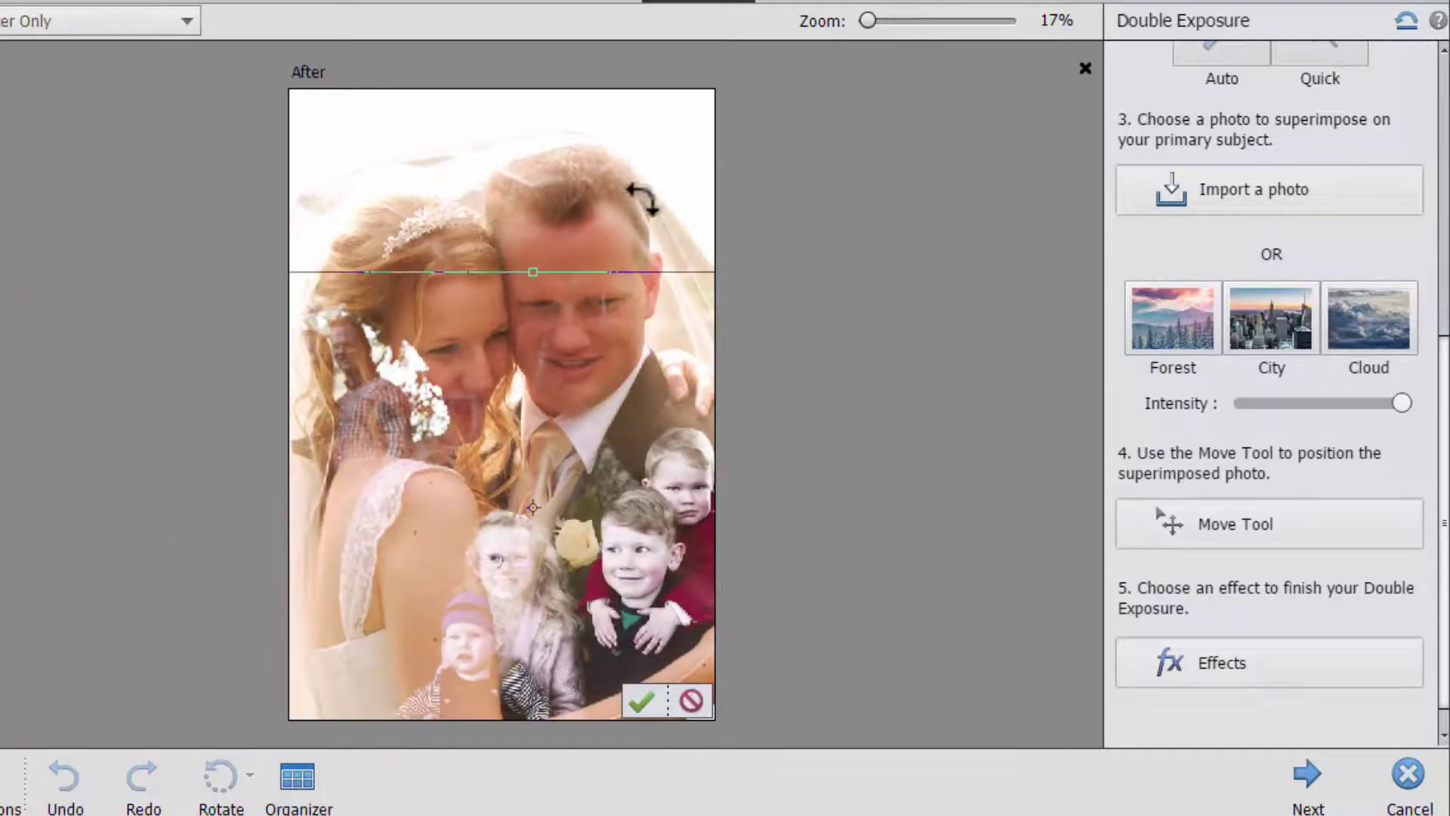
drag(533, 612, 517, 610)
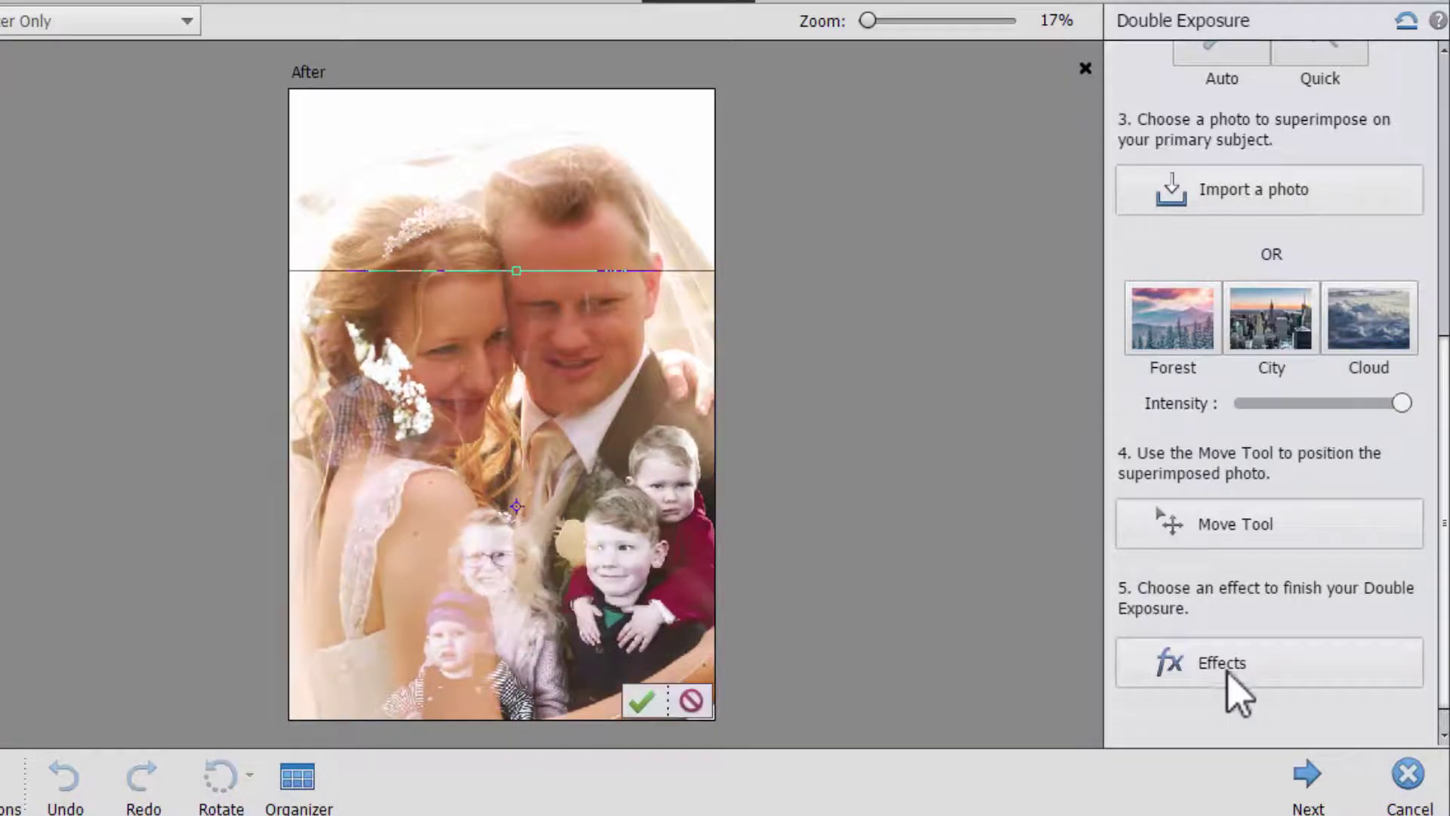
click(642, 713)
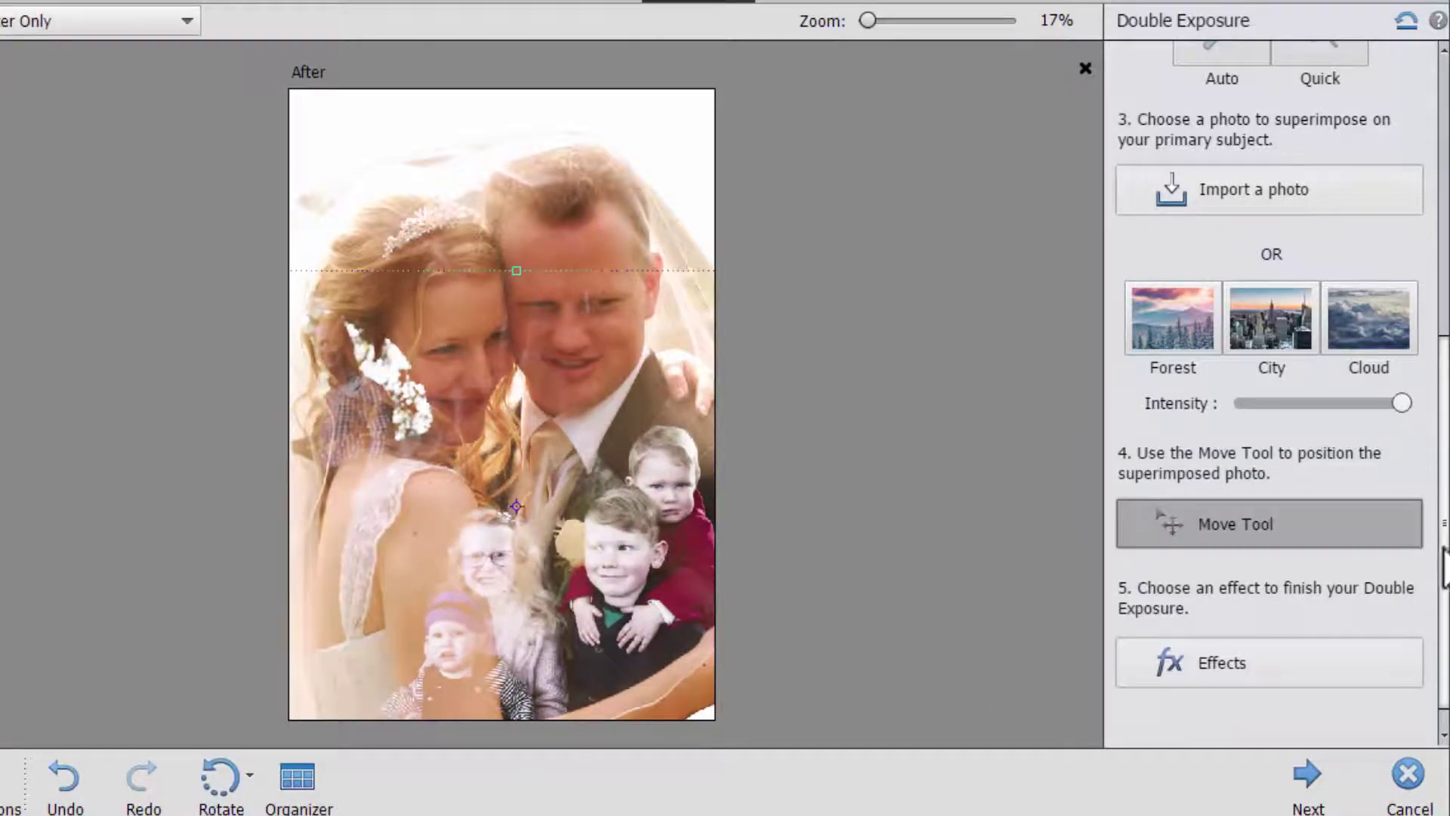
- Show the Double Exposure finishing effects and apply the orange, magenta and yellow tint
scroll(1444, 574, down, 1)
click(1231, 642)
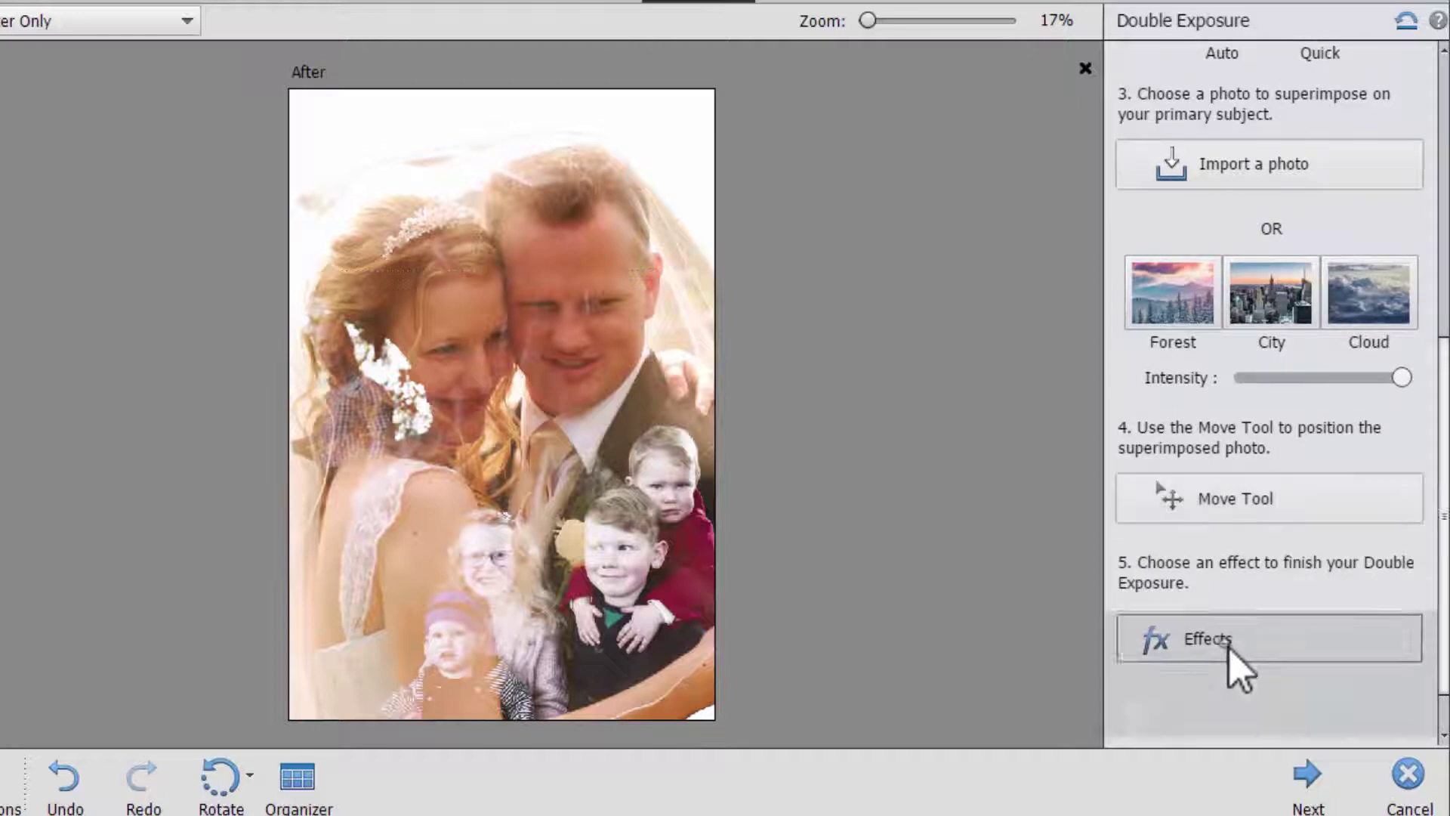
drag(1442, 555, 1442, 736)
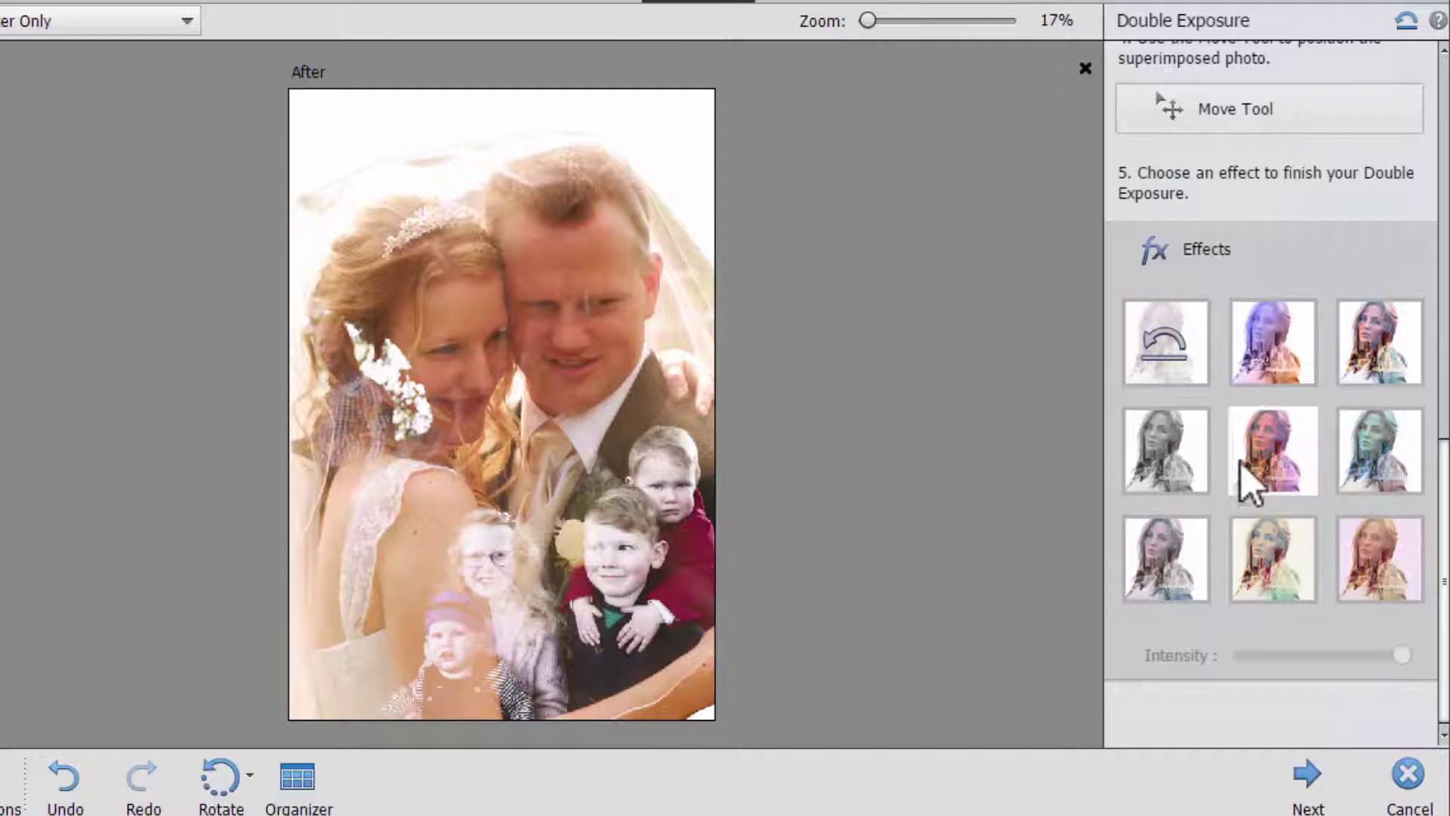
click(1288, 453)
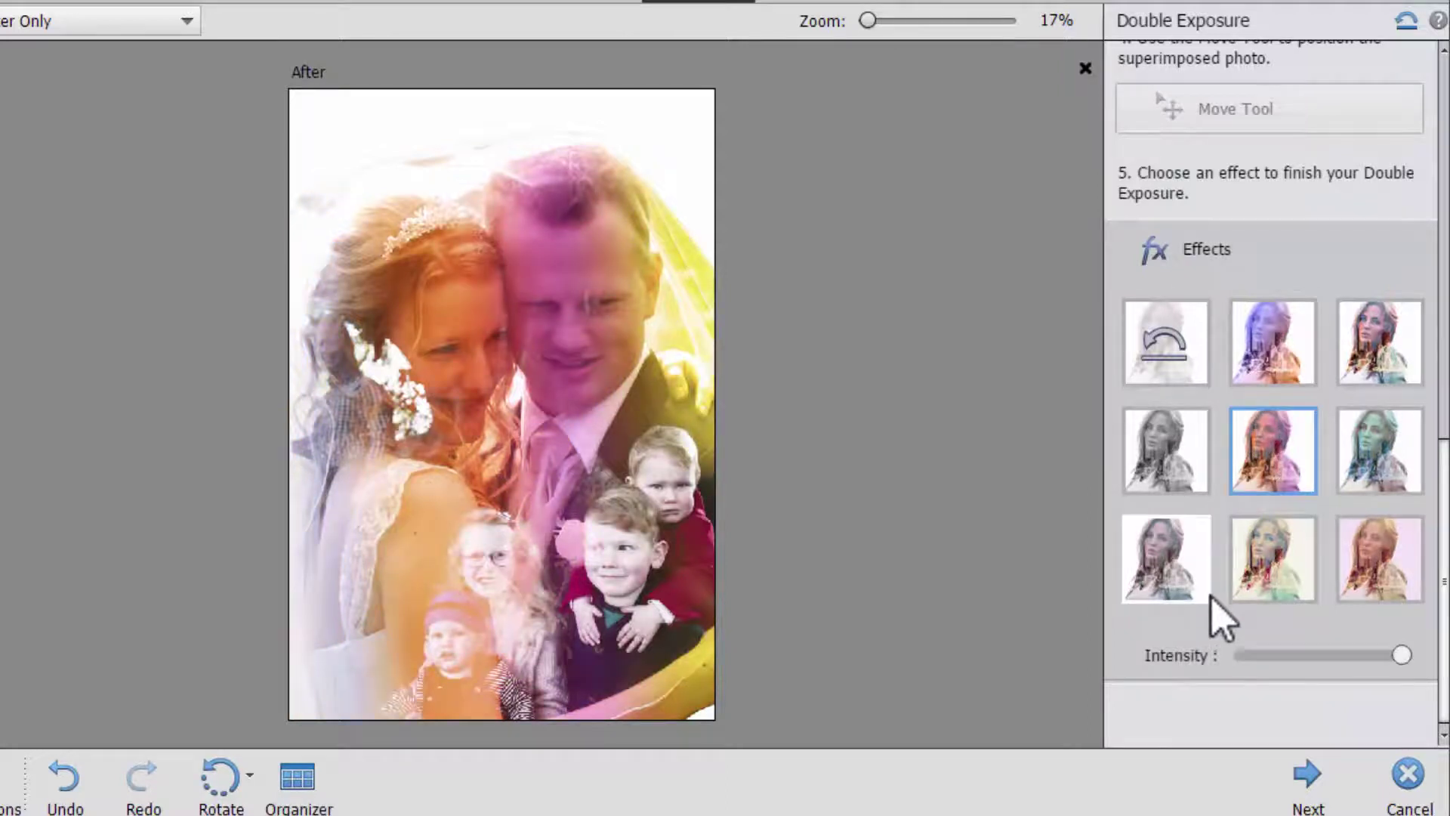
- Compare the other finishing effects on the composite, including the cream wash, black-and-white, blue-orange, high-contrast, pink and blue-green looks
click(1267, 576)
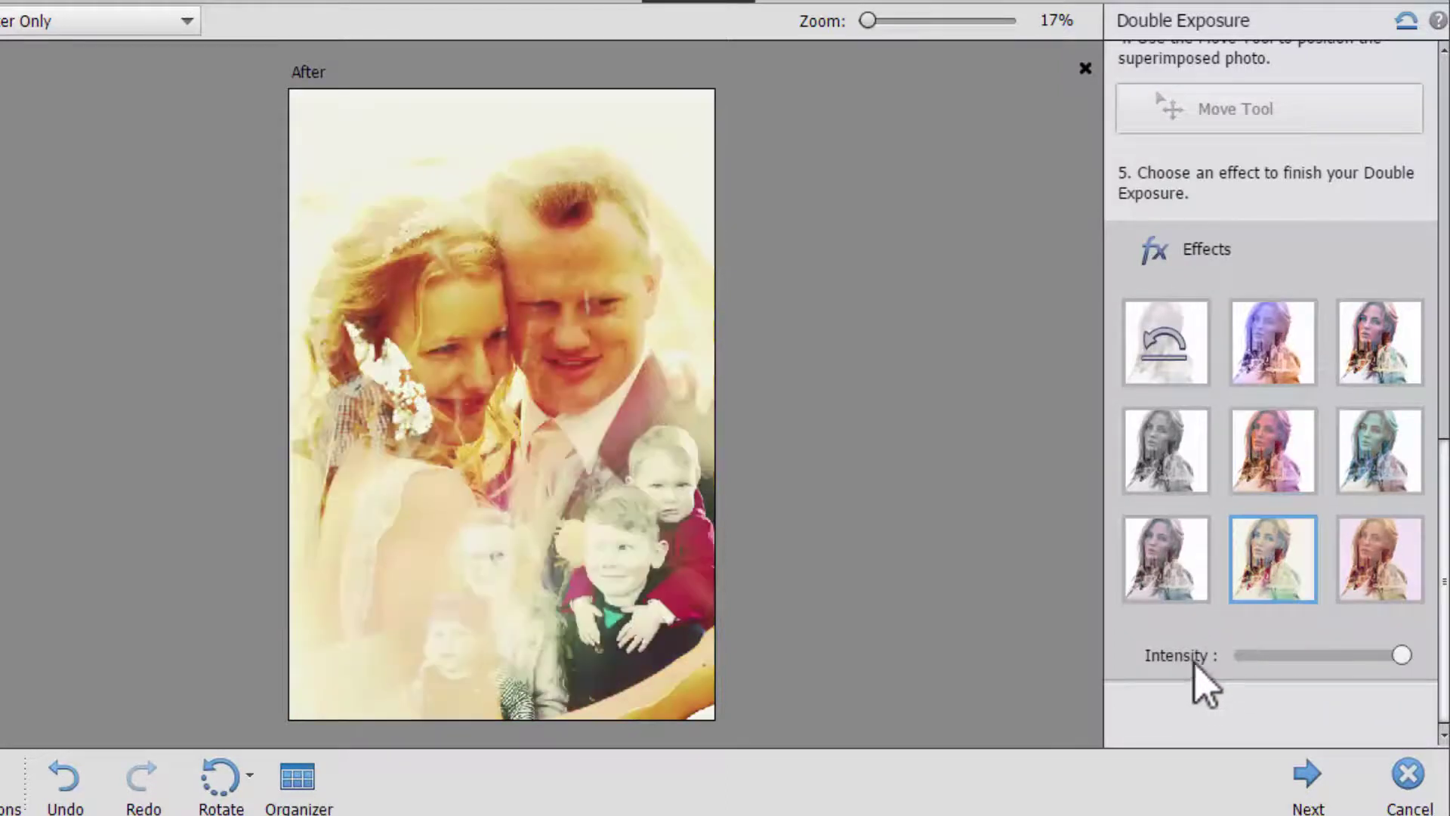
click(1175, 586)
click(1201, 476)
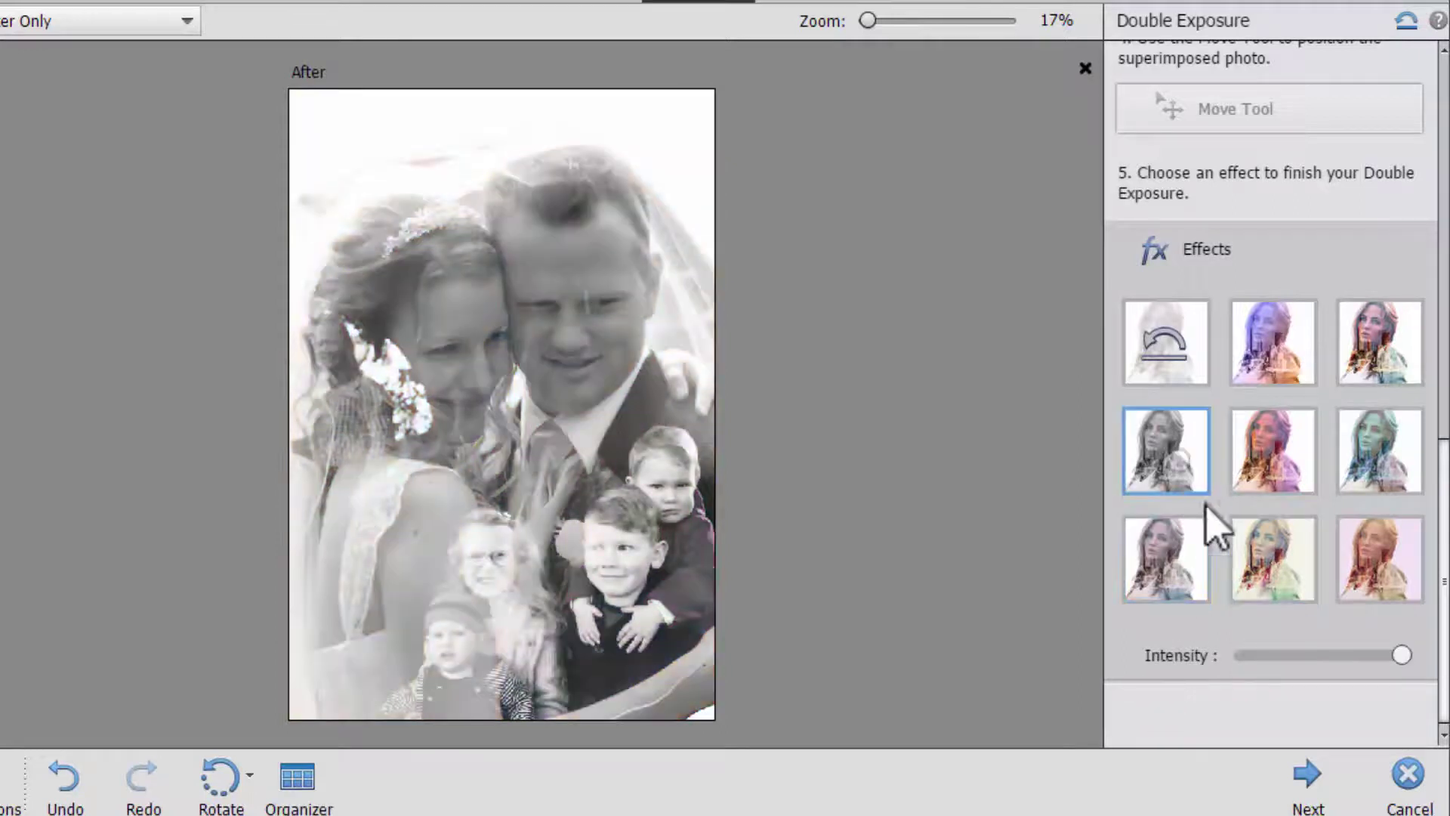
click(1289, 361)
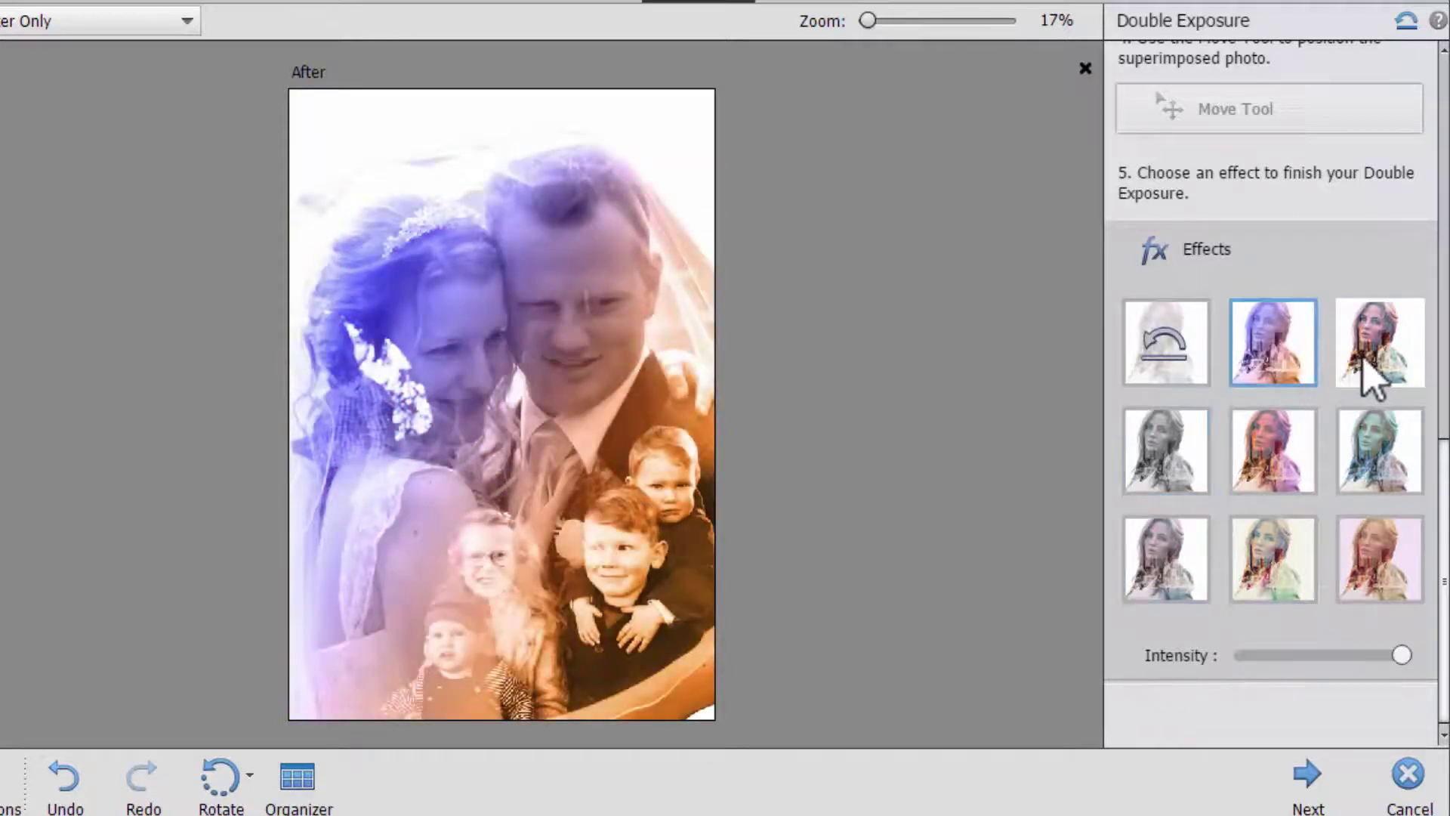
click(1372, 382)
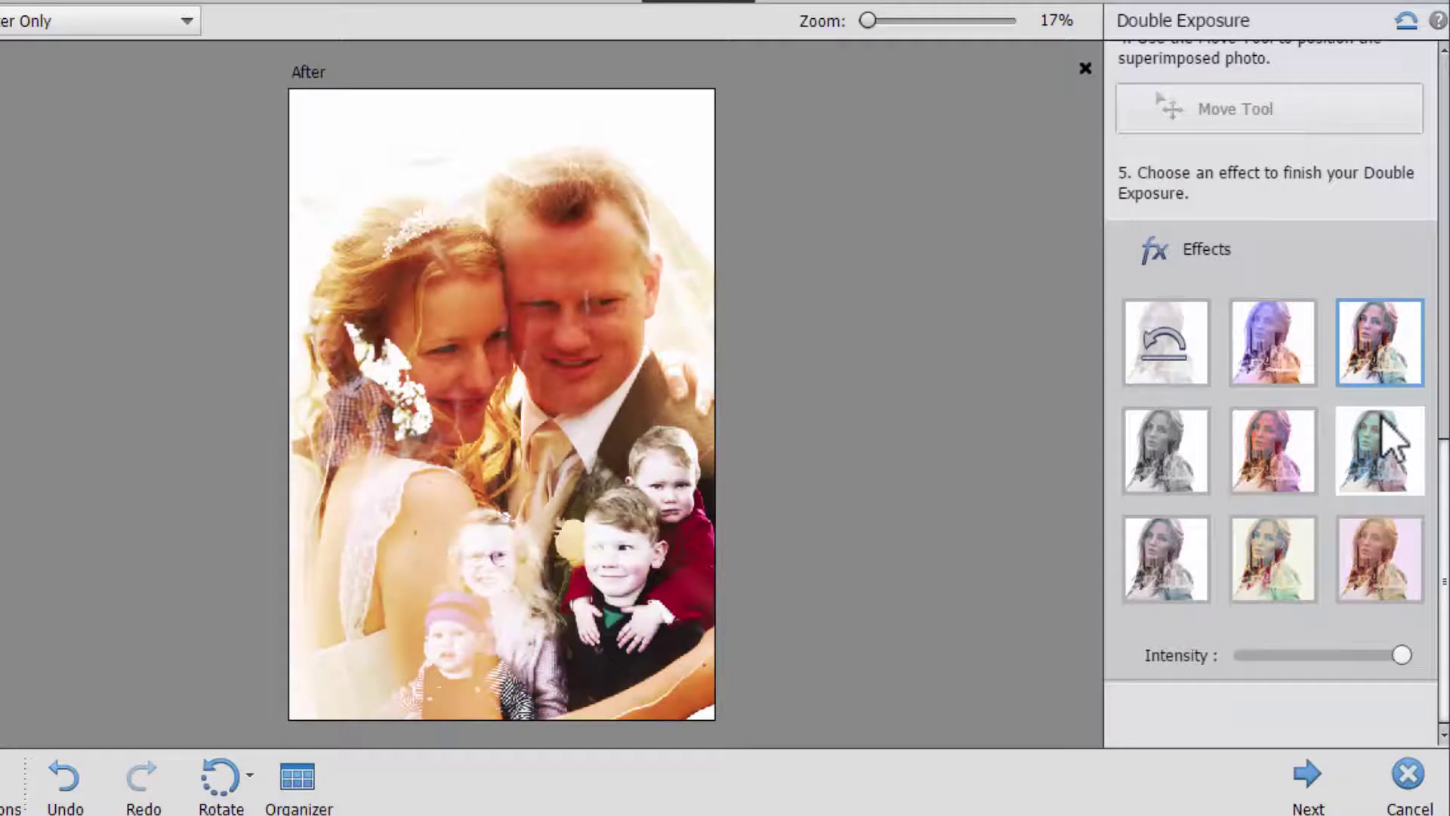
click(1311, 457)
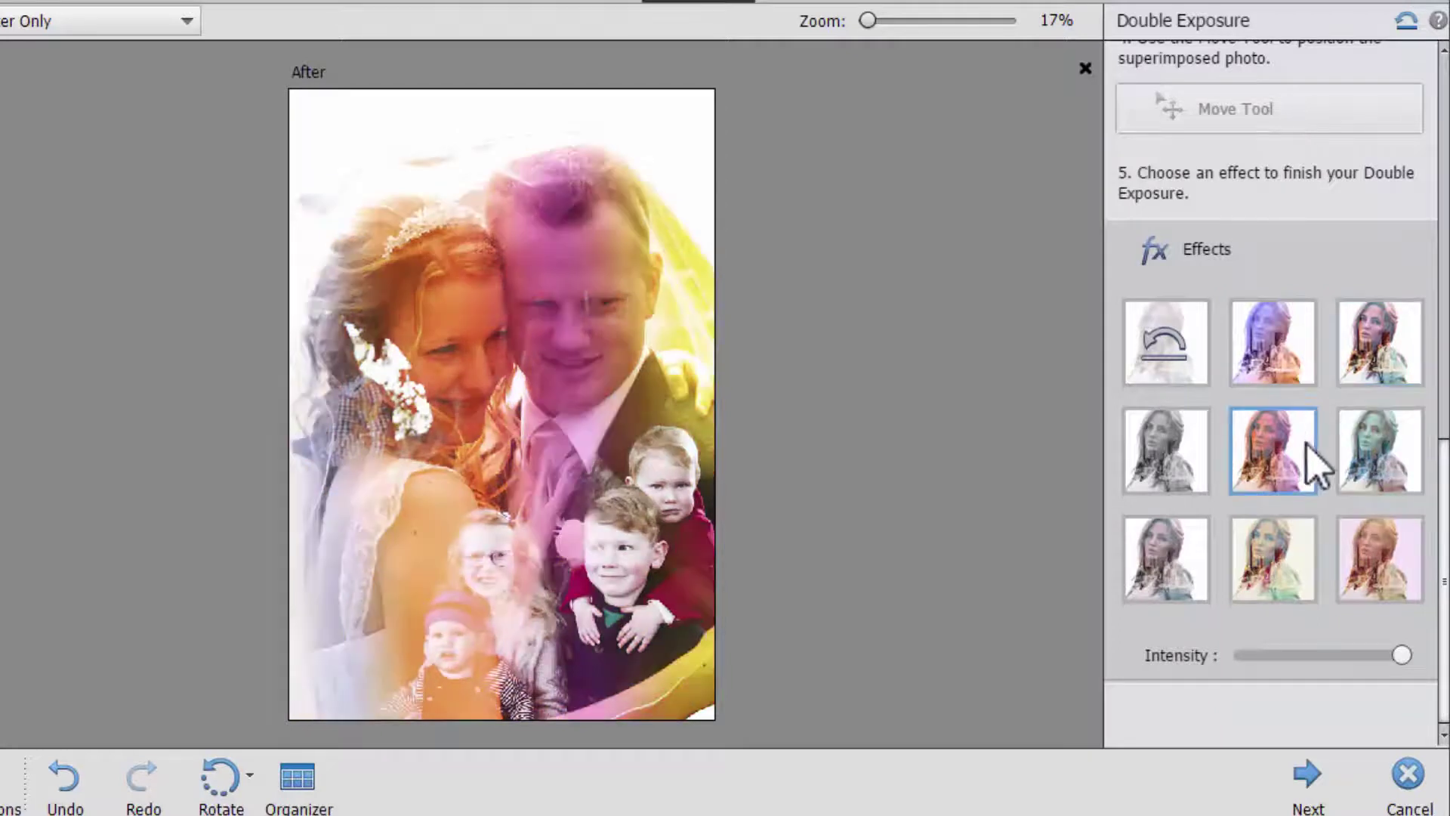
click(1388, 583)
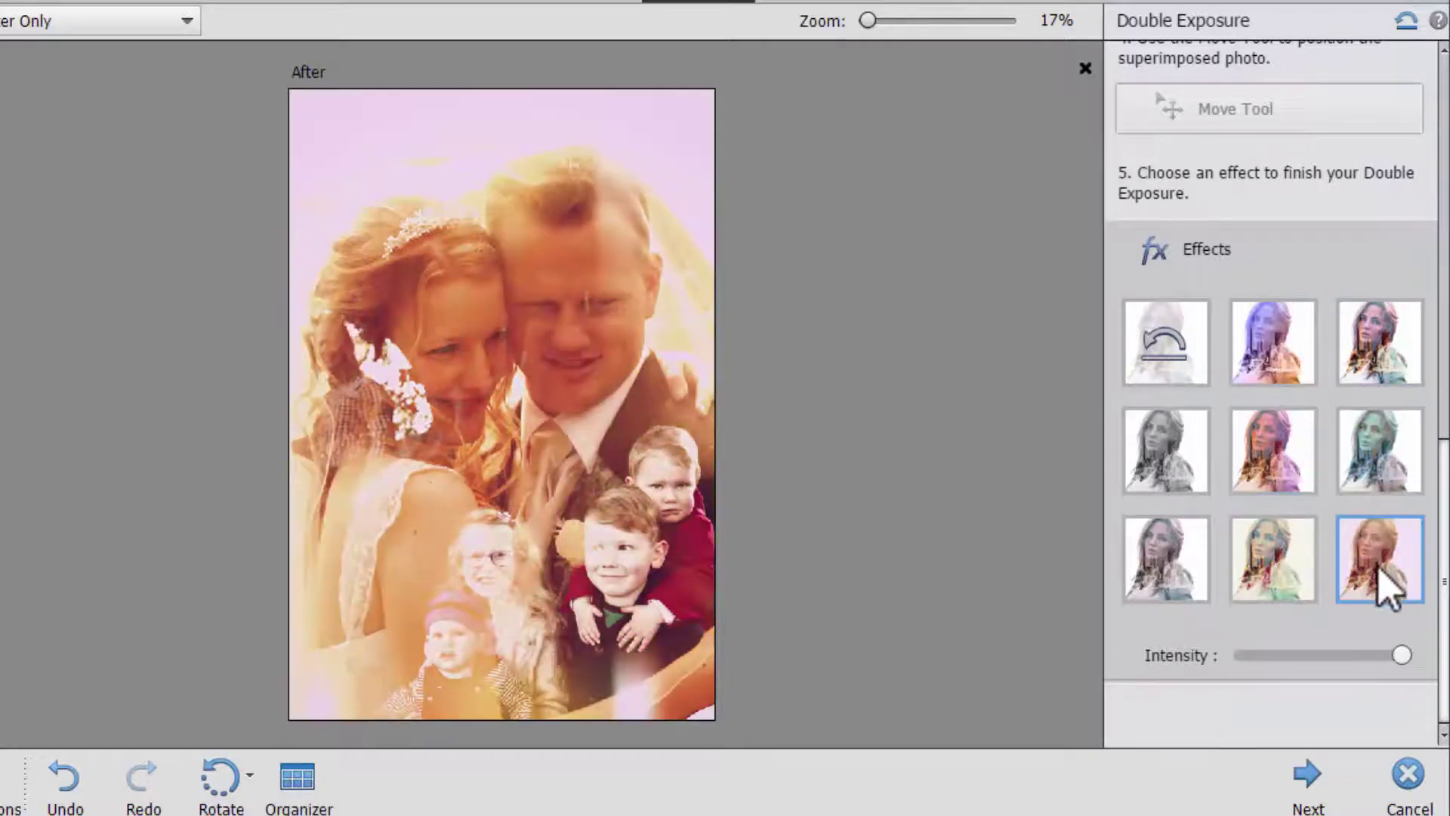
click(1280, 545)
click(1376, 473)
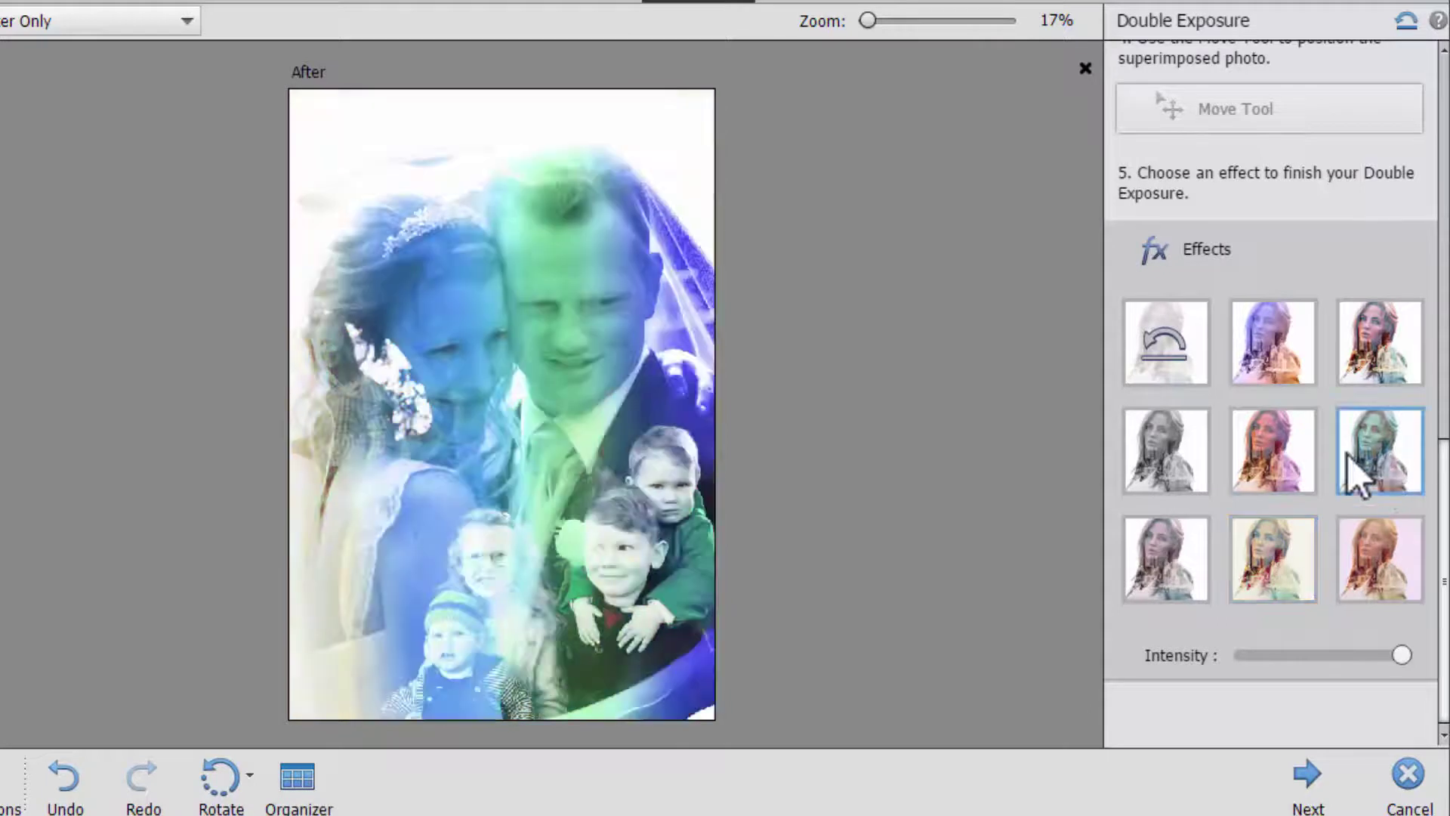
- Apply the orange, magenta and yellow effect at about half intensity and proceed to the guided edit's saving options
click(1290, 490)
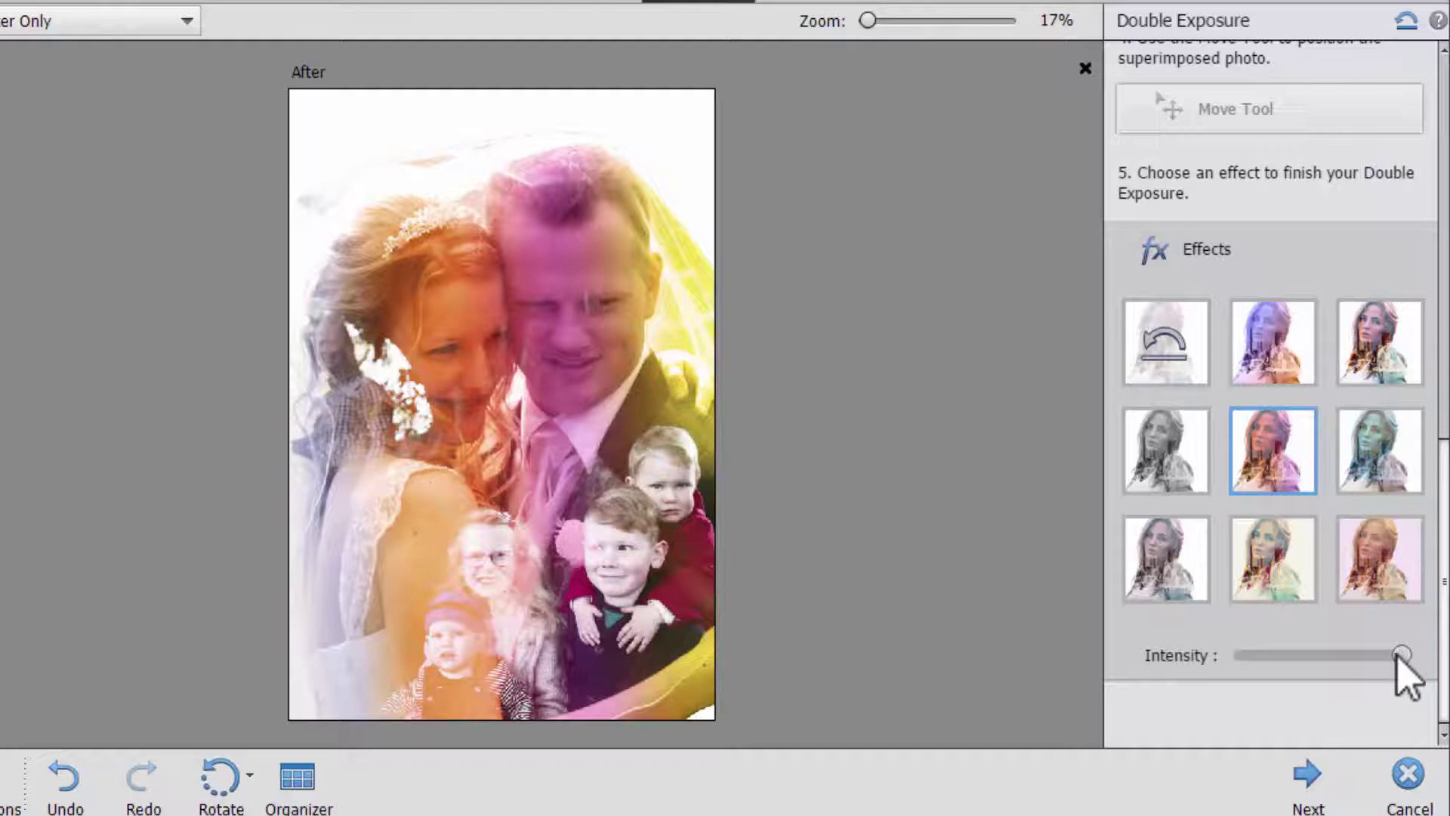
drag(1401, 655, 1339, 664)
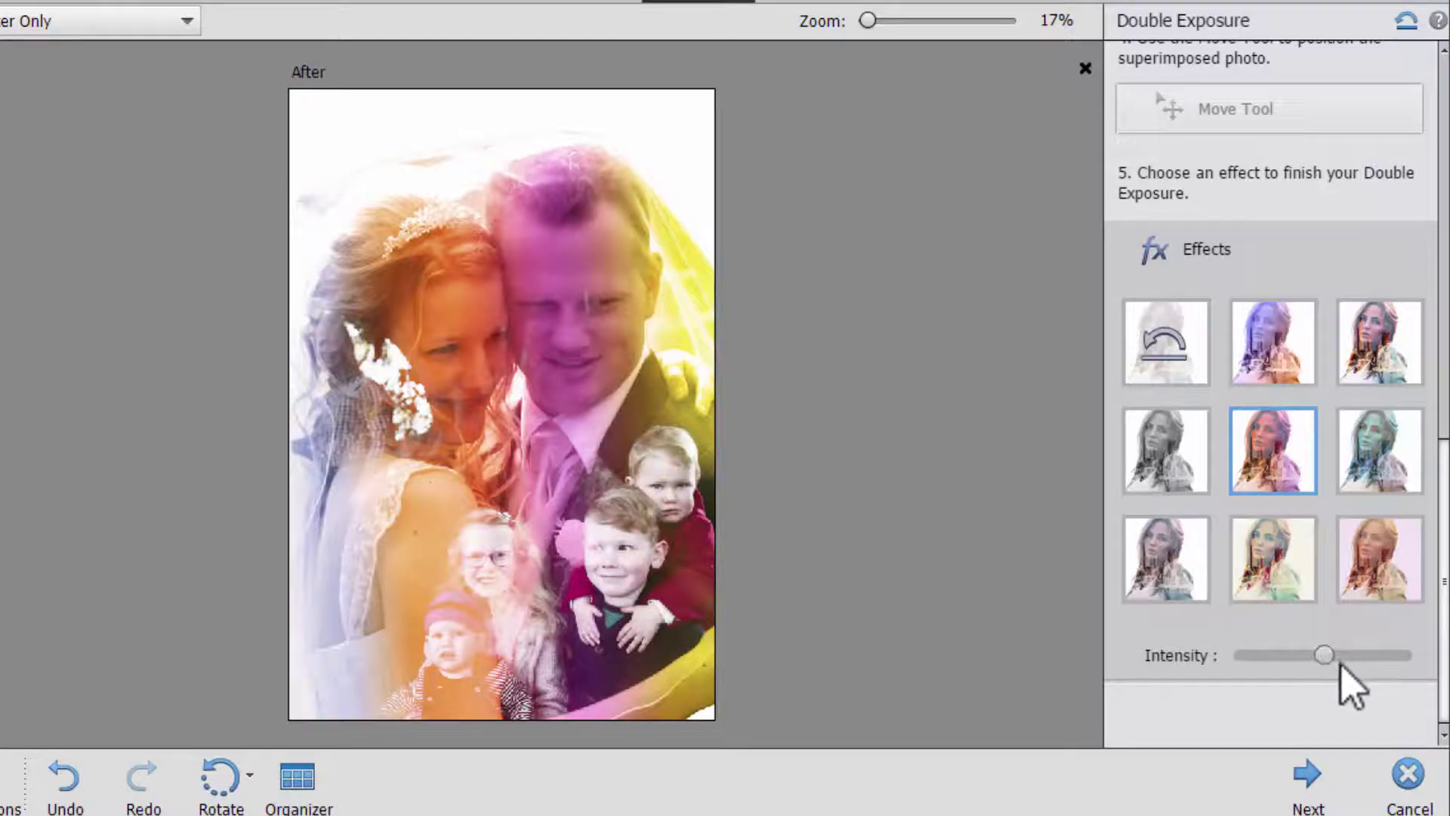
click(1308, 778)
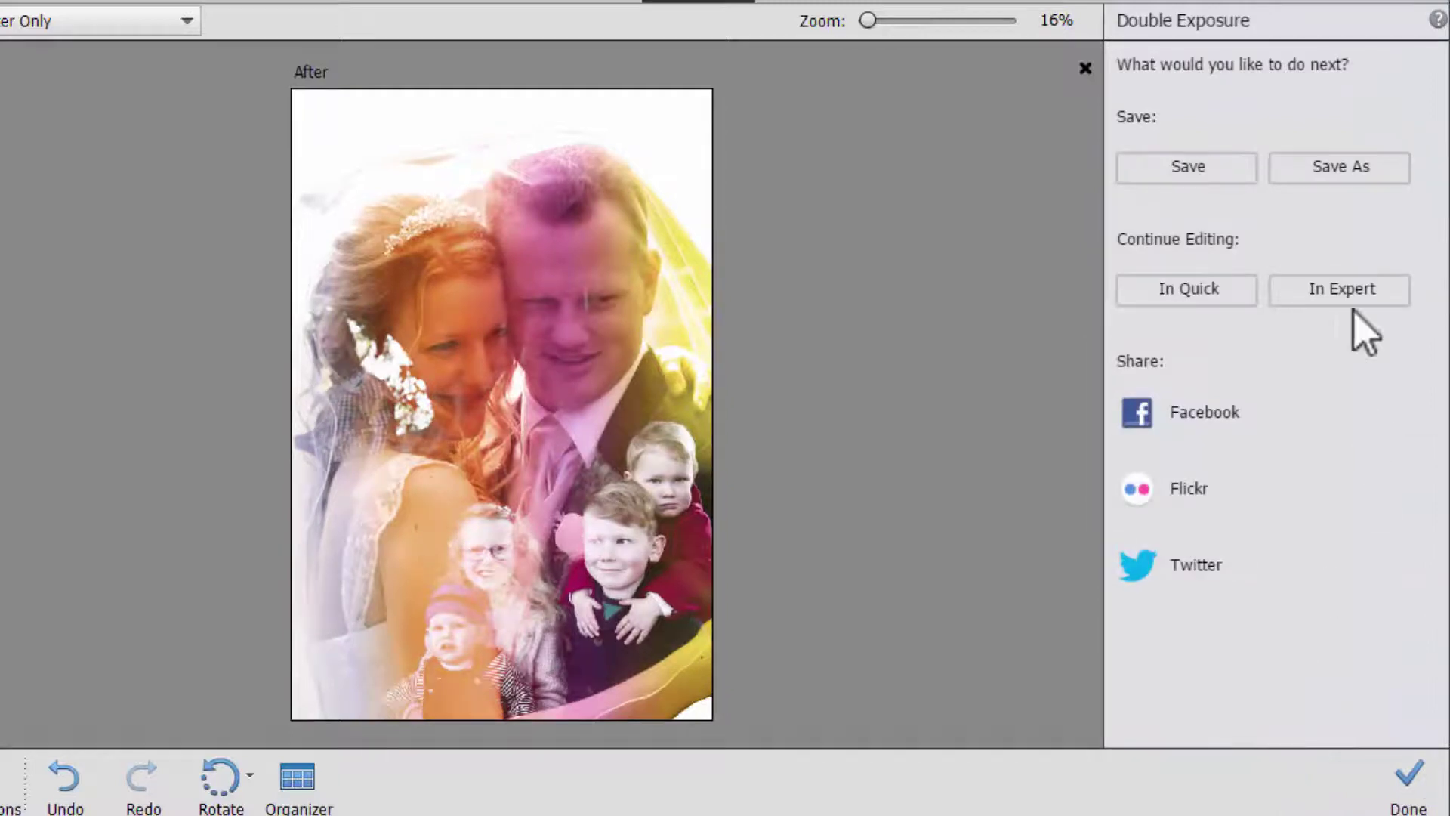
- Save the double exposure as a new Photoshop file, adding "demo" to the end of the existing file name
click(1315, 183)
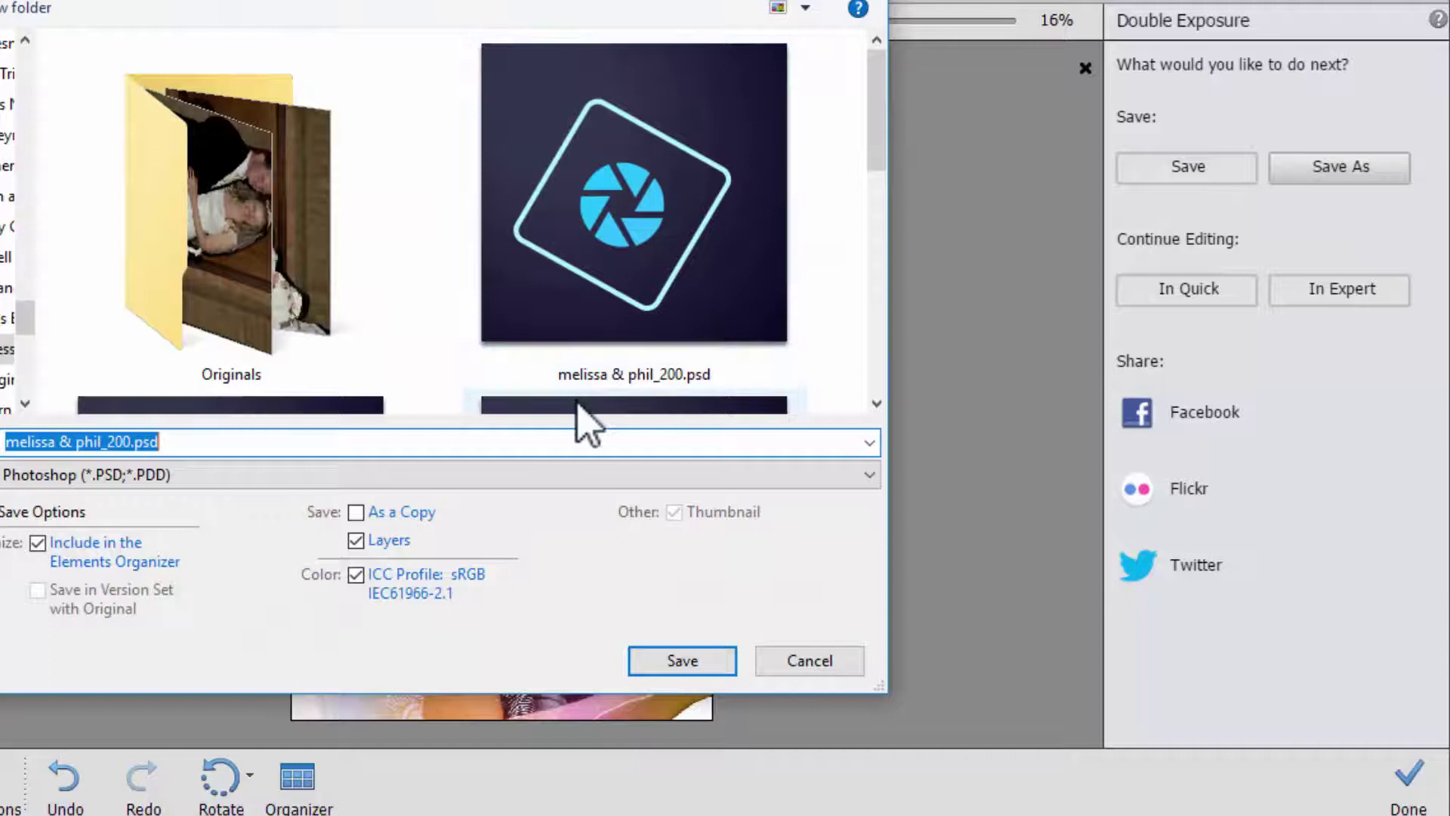
key(Left)
key(Left)
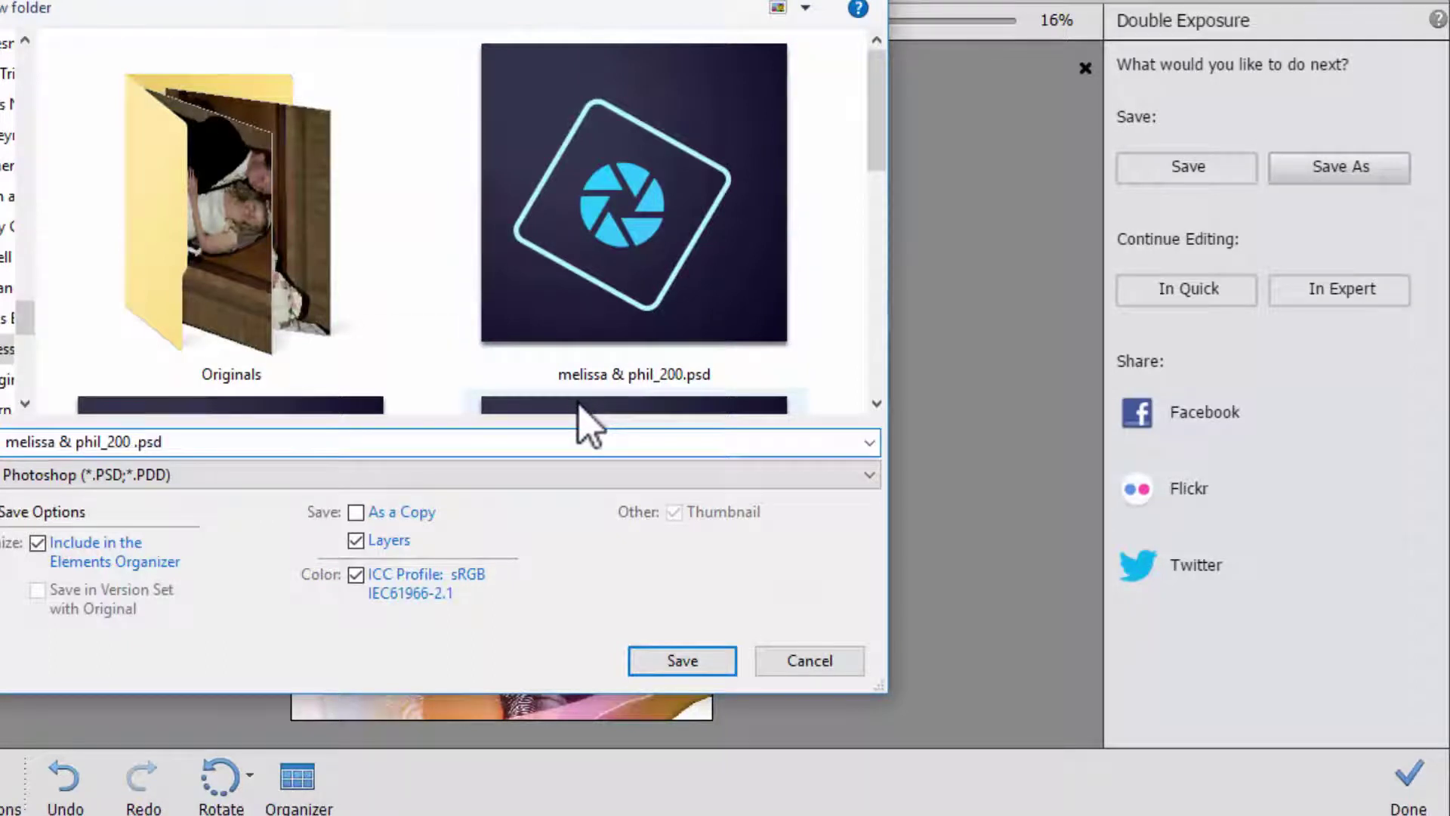
key(Return)
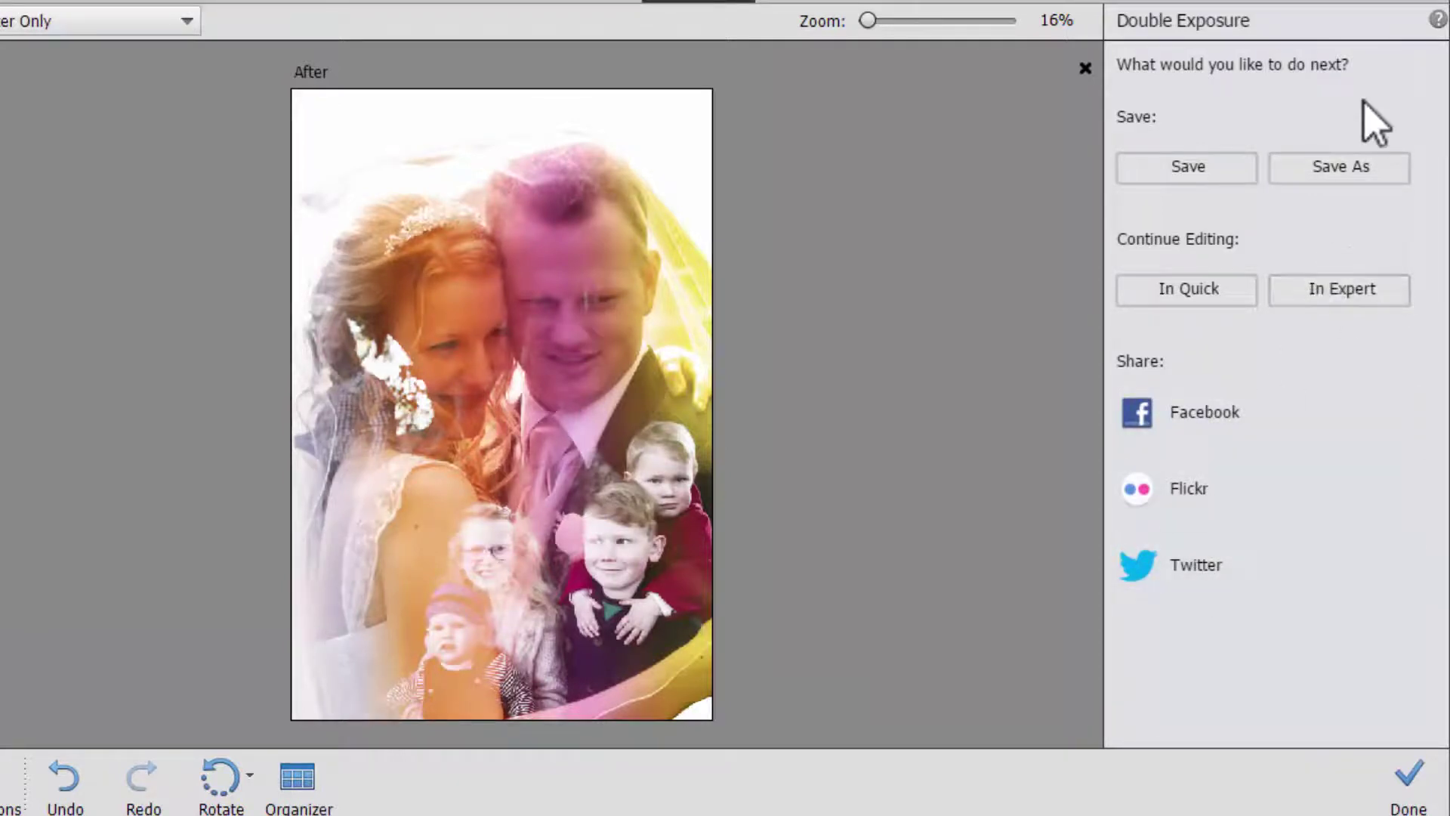
- Continue editing the double exposure in Expert mode and switch to the custom workspace with tabbed Layers and Styles
click(1337, 297)
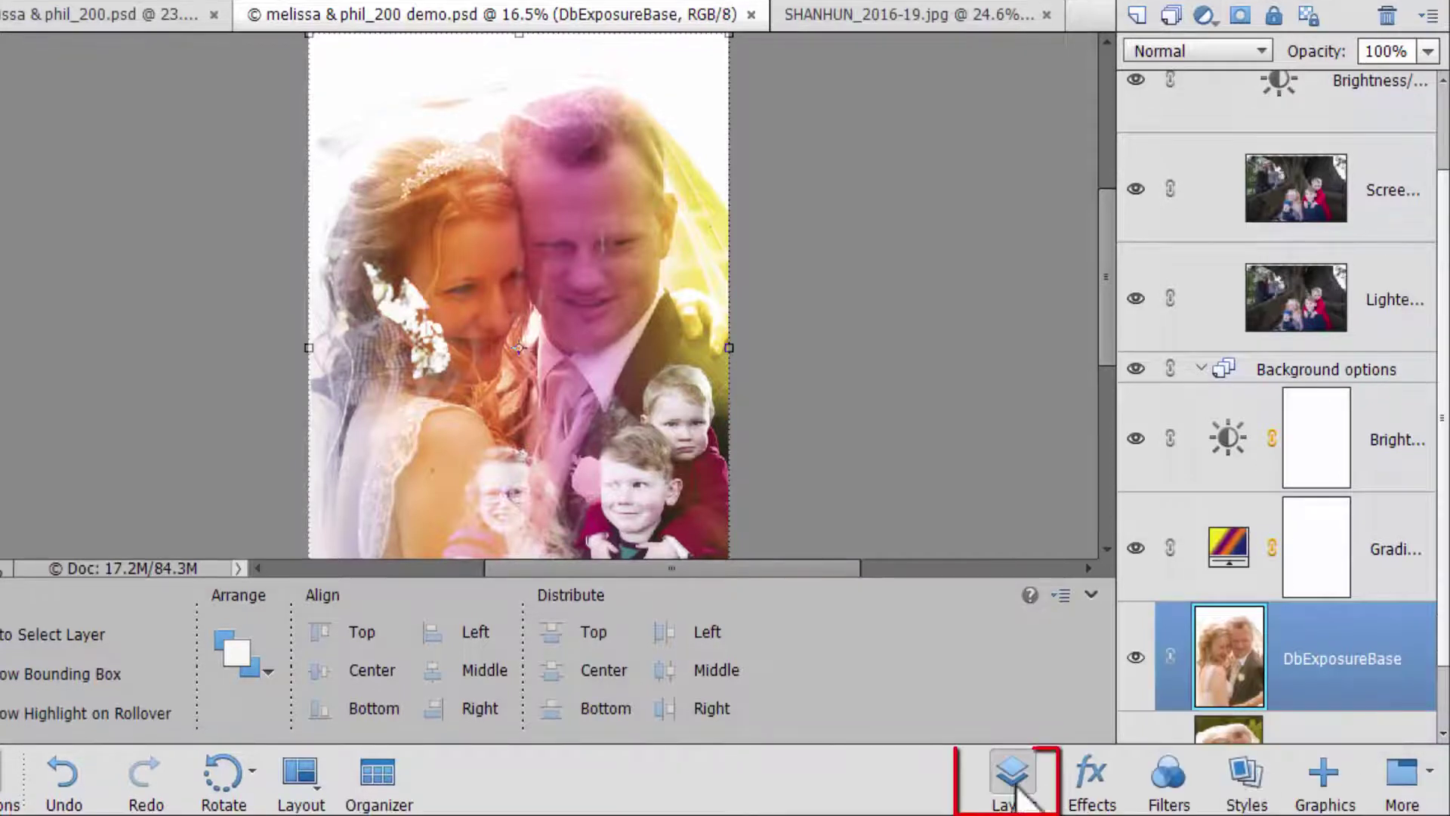
click(1016, 794)
click(1016, 793)
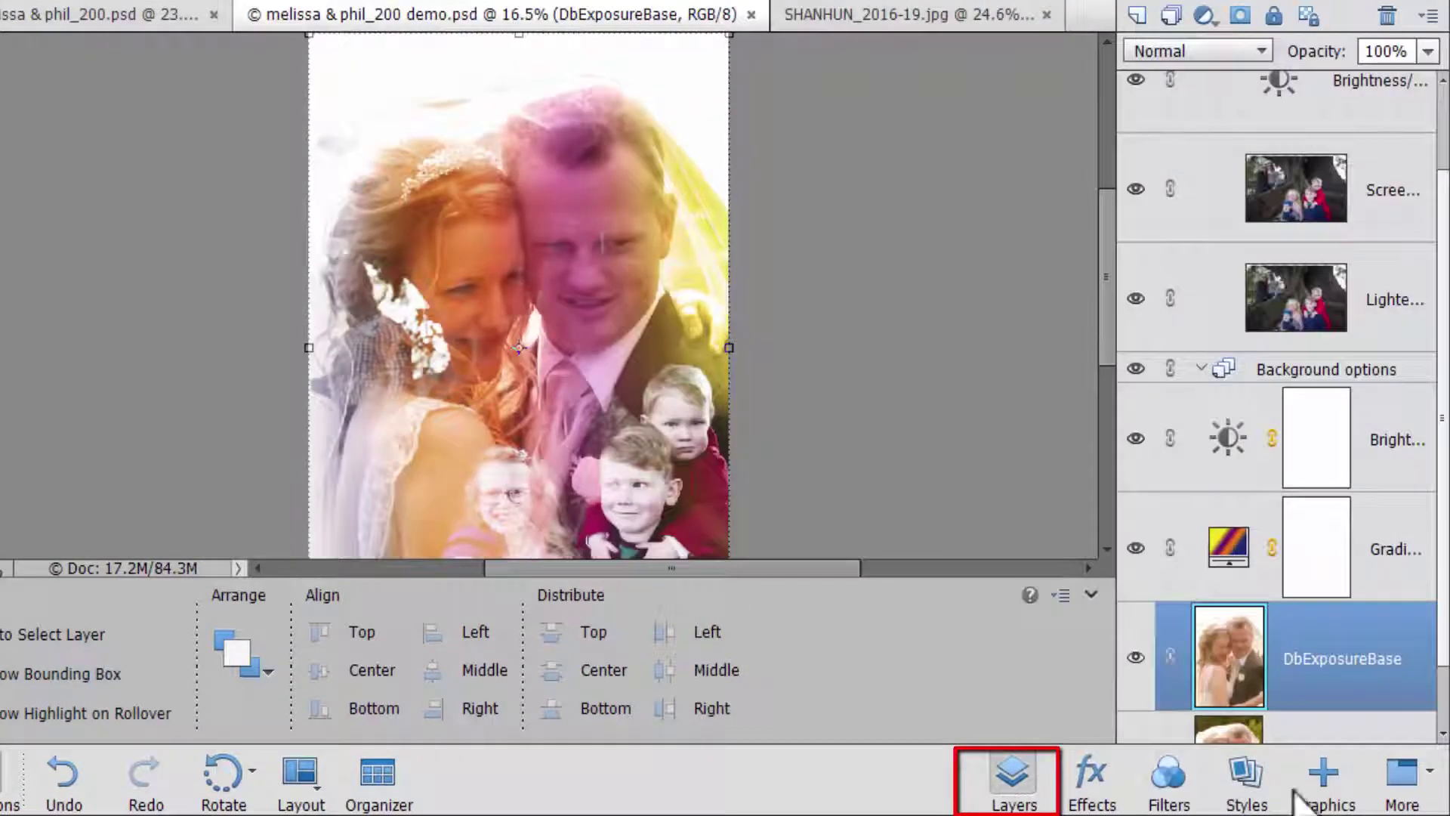
click(1435, 789)
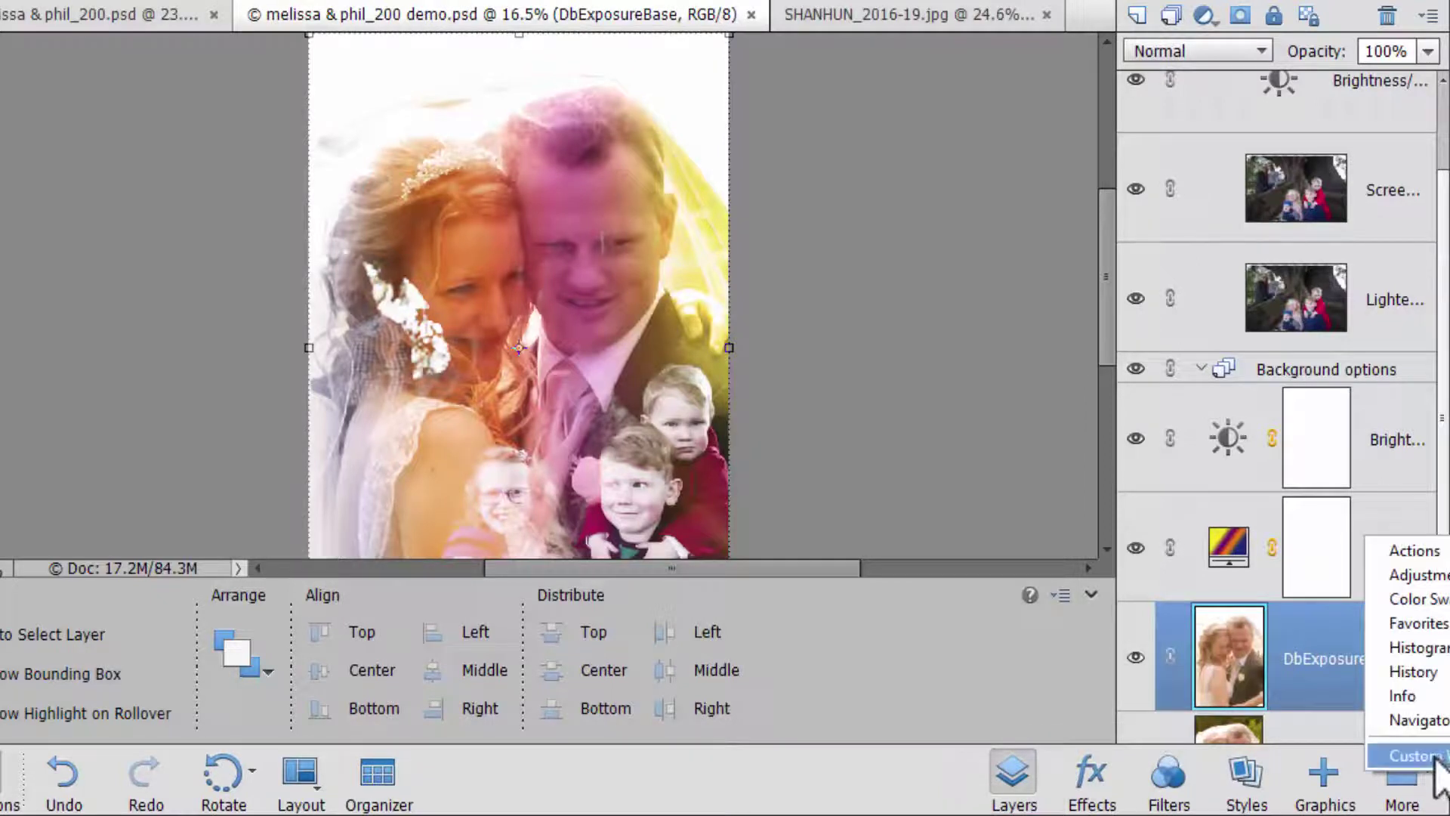
click(1390, 749)
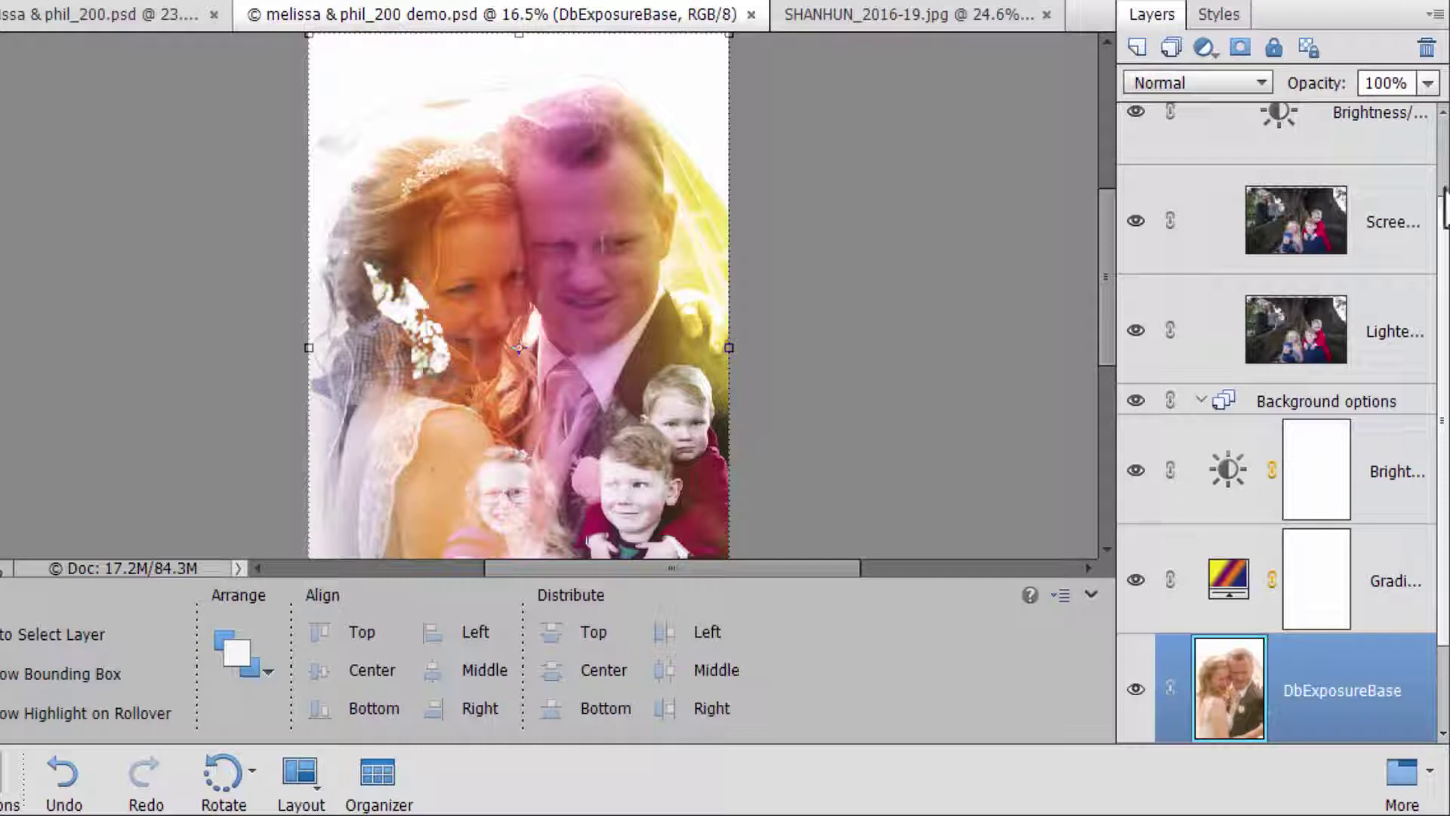
- Add a layer mask to the Screen mode copy of the family photo in the Photo group
scroll(1438, 151, up, 2)
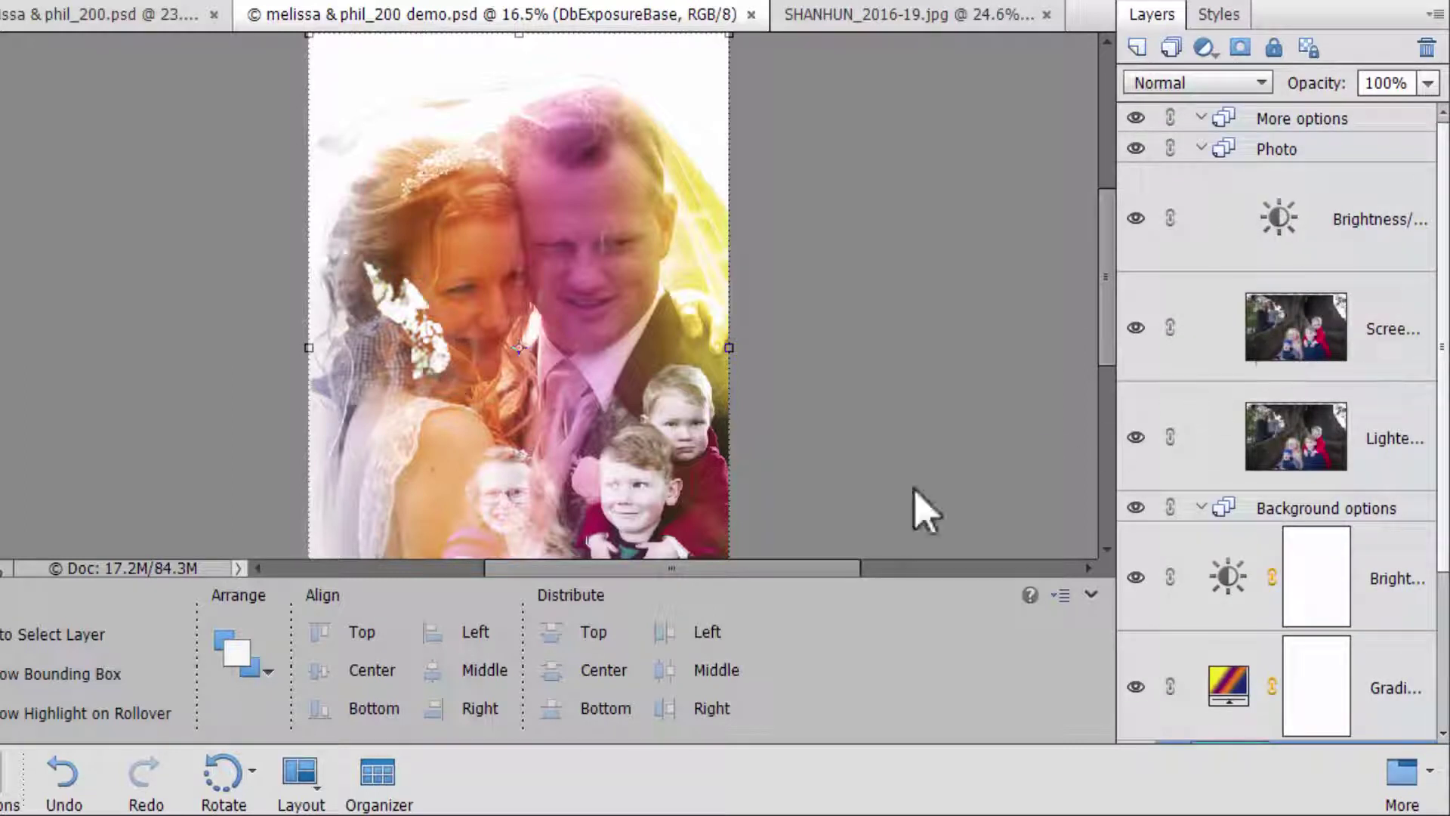
key(ctrl+minus)
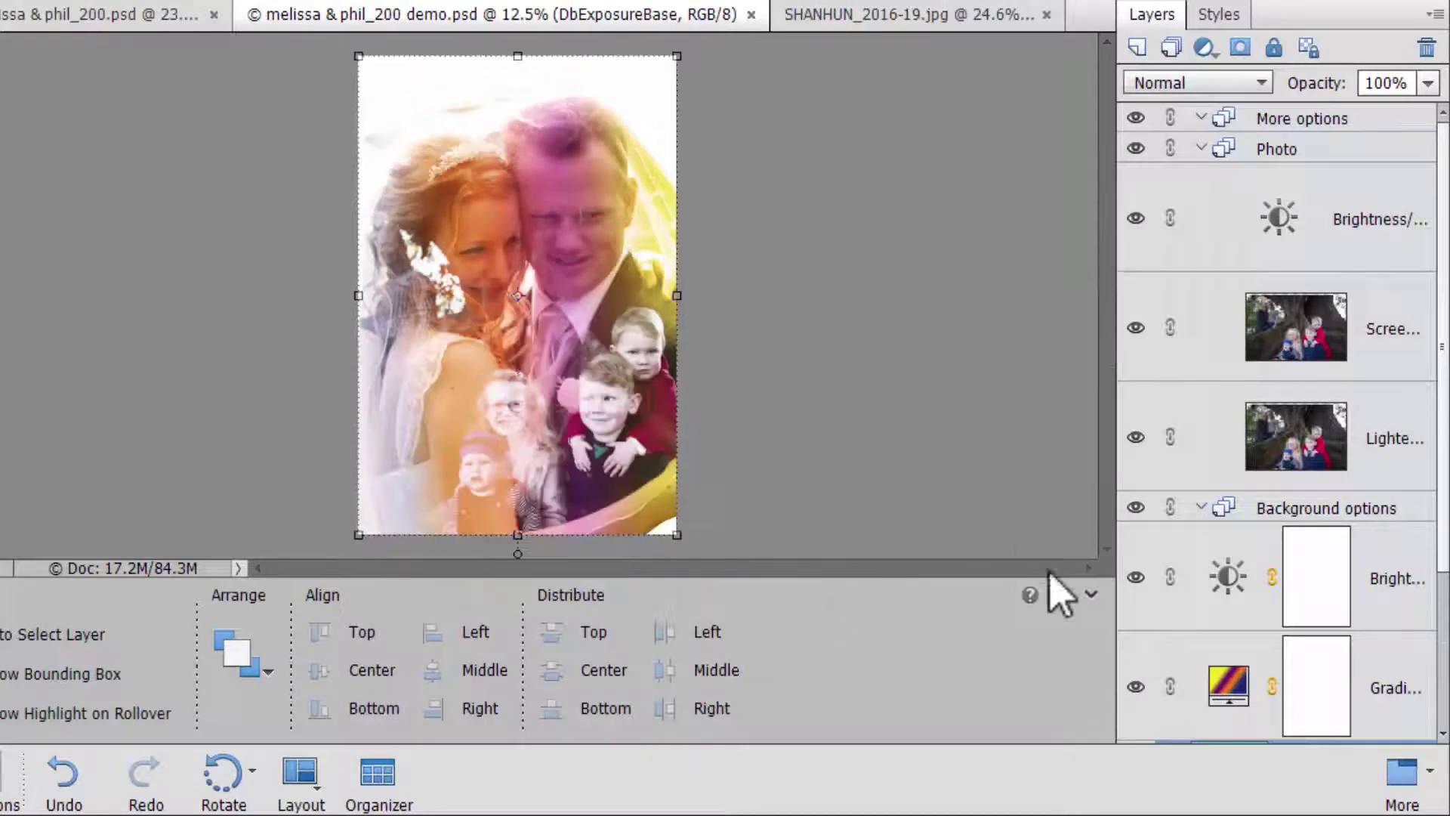
click(1301, 352)
click(1243, 49)
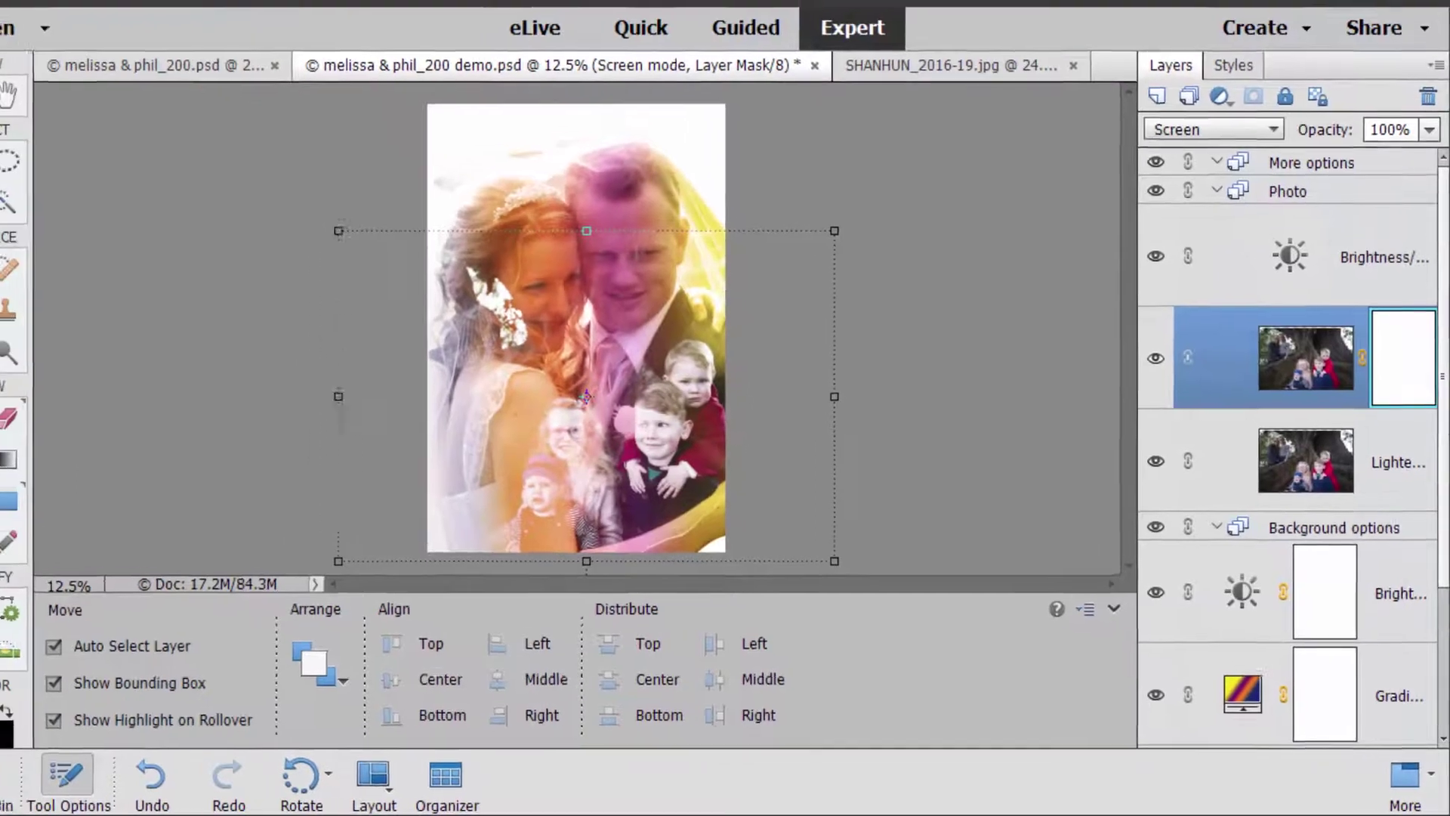
- Activate the Brush with black as the painting colour and choose a hard round 9 px preset from the default brushes
click(0, 390)
key(x)
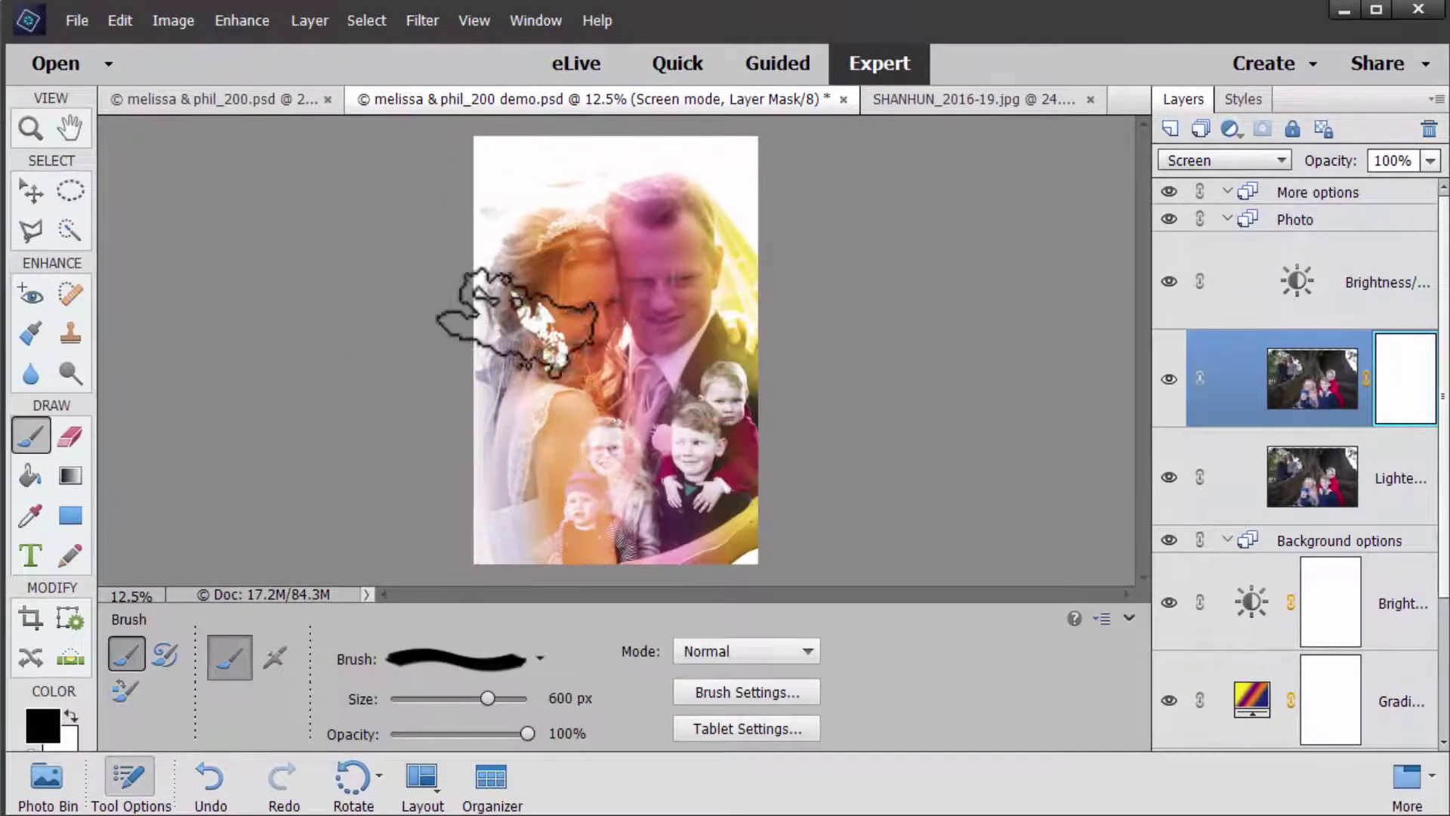
click(539, 659)
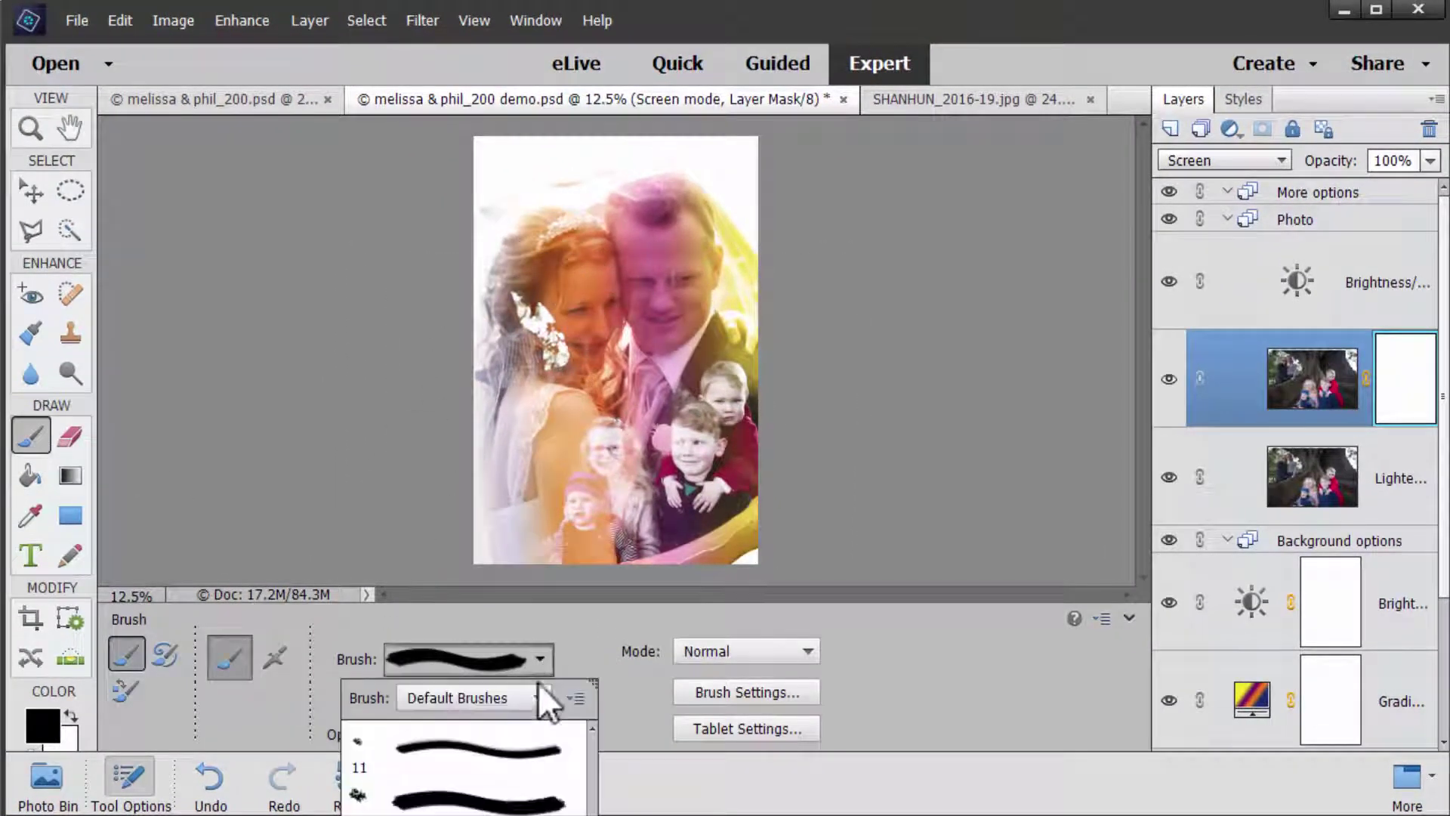
drag(592, 813, 604, 713)
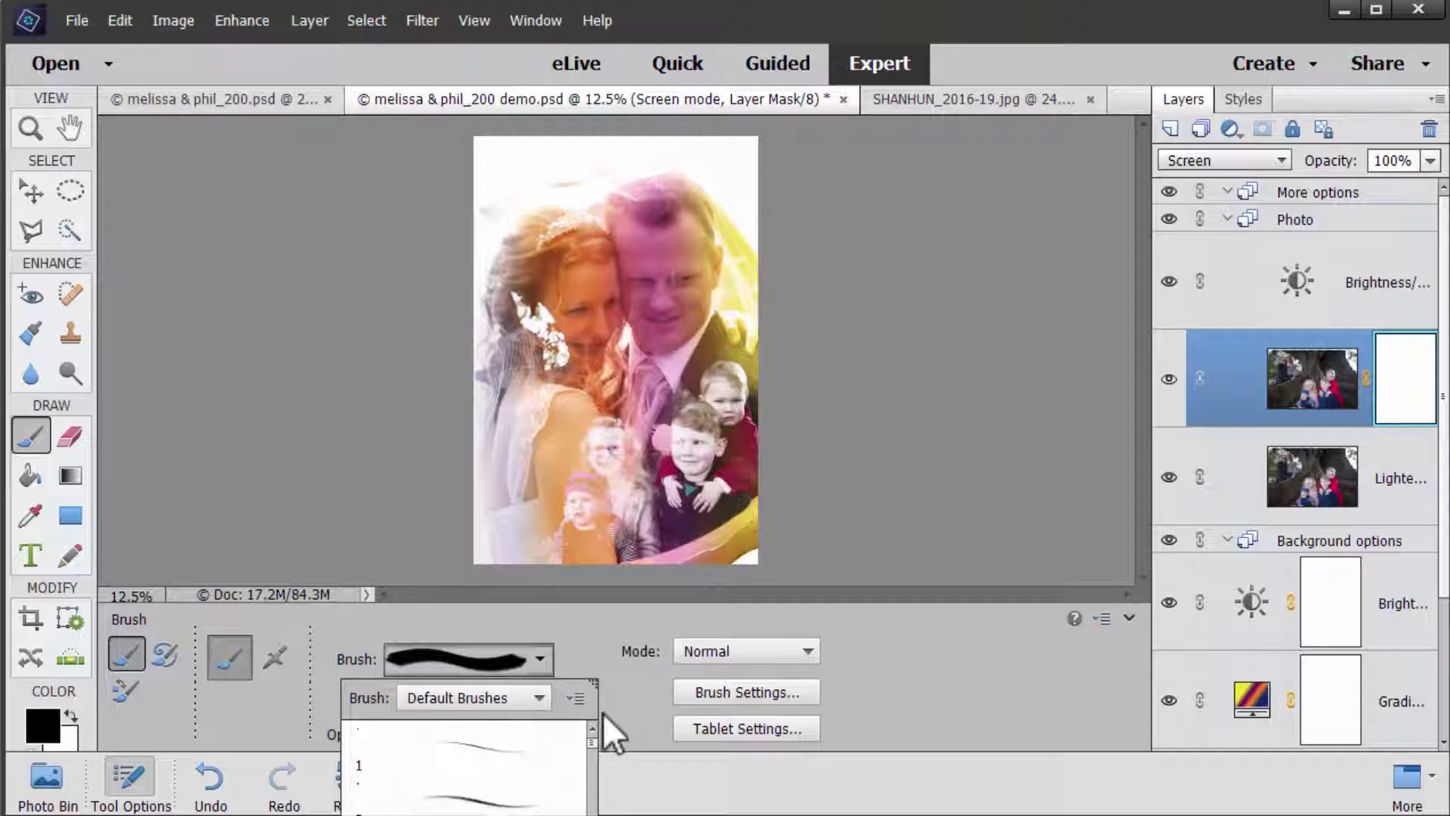
click(490, 813)
click(489, 322)
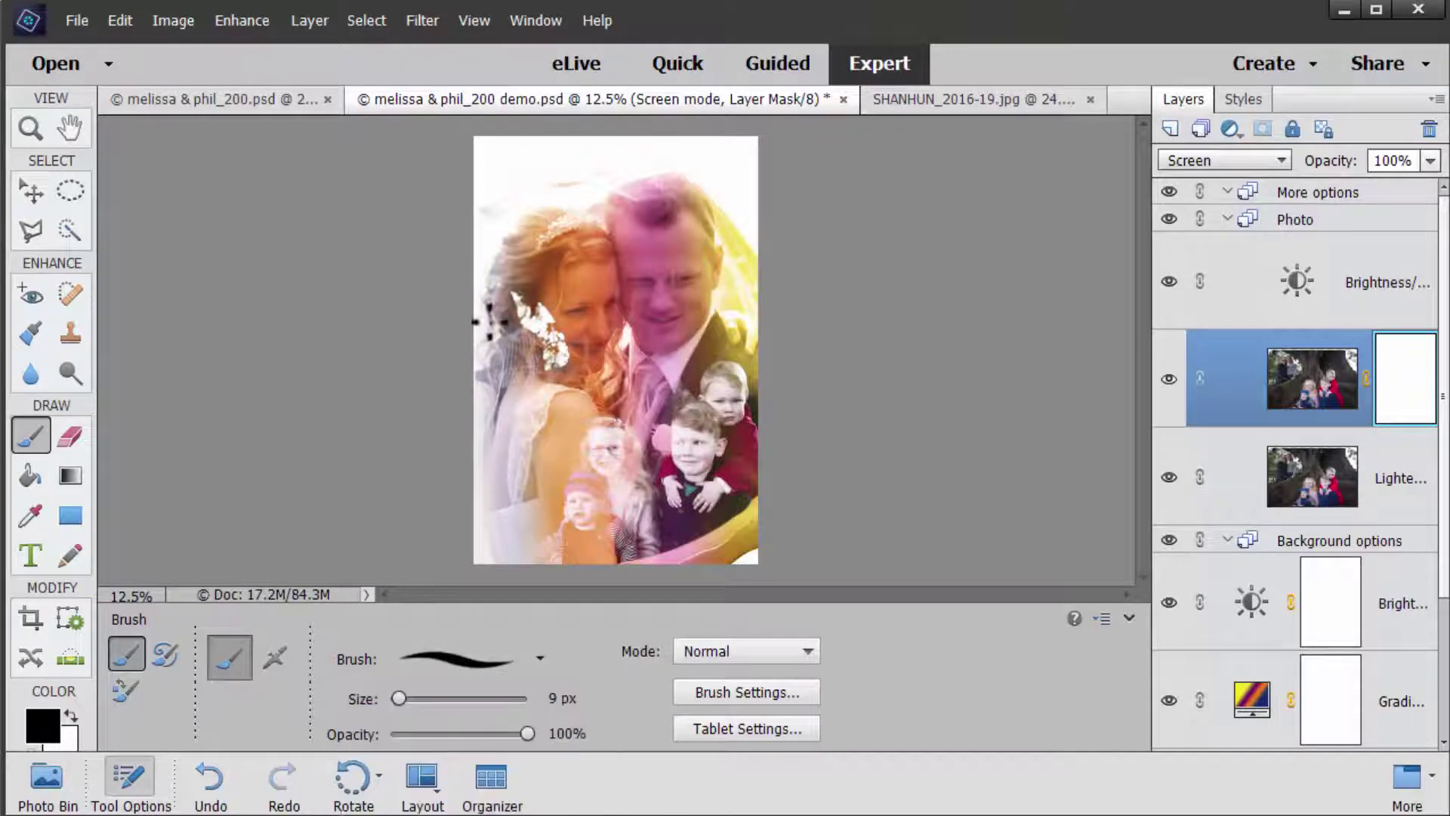
- Enlarge the brush to 500 px and paint black on the Screen photo layer's mask over the flowers in the bride's hair
key(bracketright)
key(bracketright)
key(bracketright)
key(bracketright)
key(bracketright)
key(bracketright)
key(bracketright)
key(bracketright)
key(bracketright)
key(bracketright)
key(bracketright)
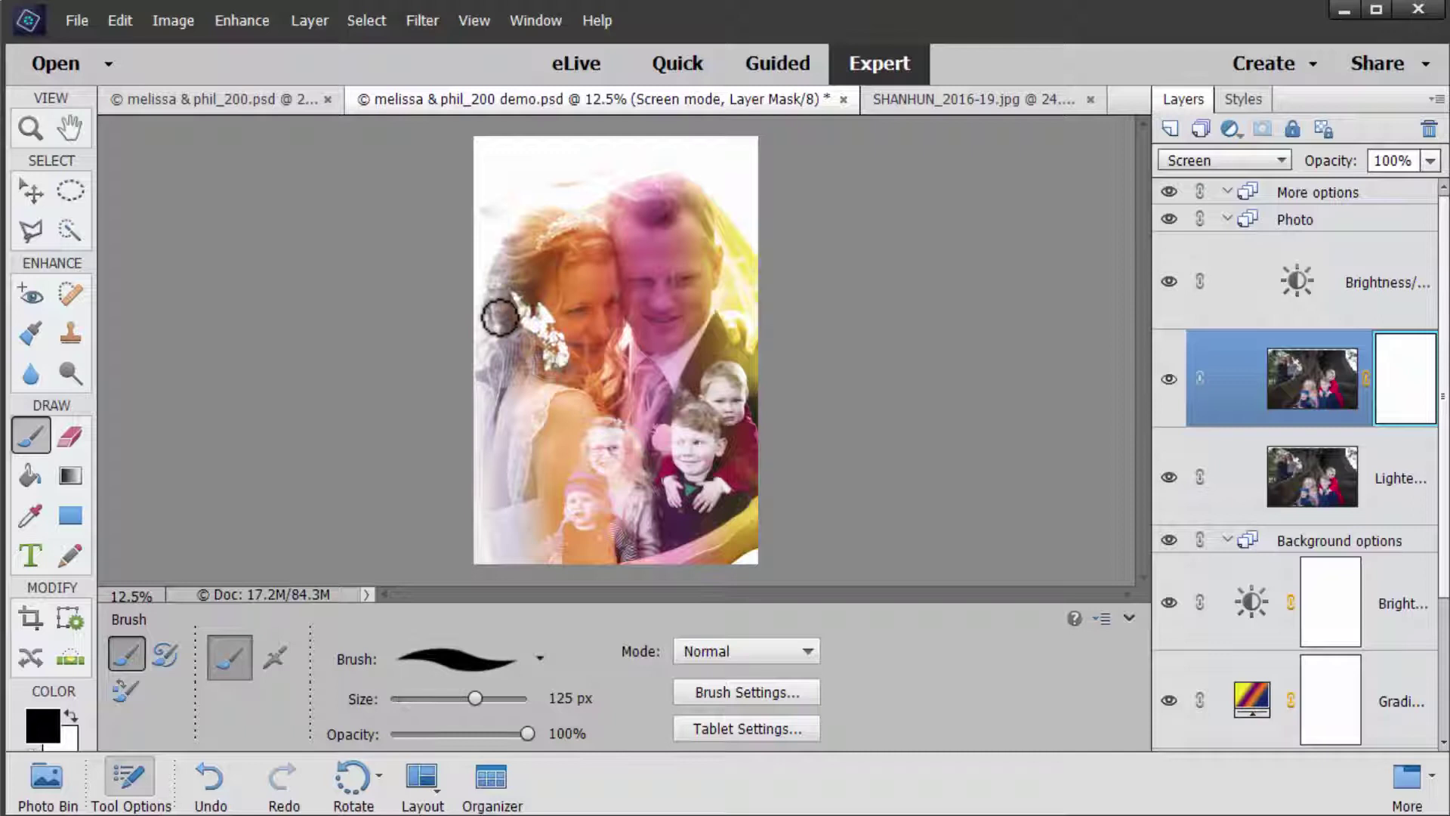
key(bracketright)
key(bracketright)
key(bracketright)
key(bracketright)
key(bracketright)
key(bracketright)
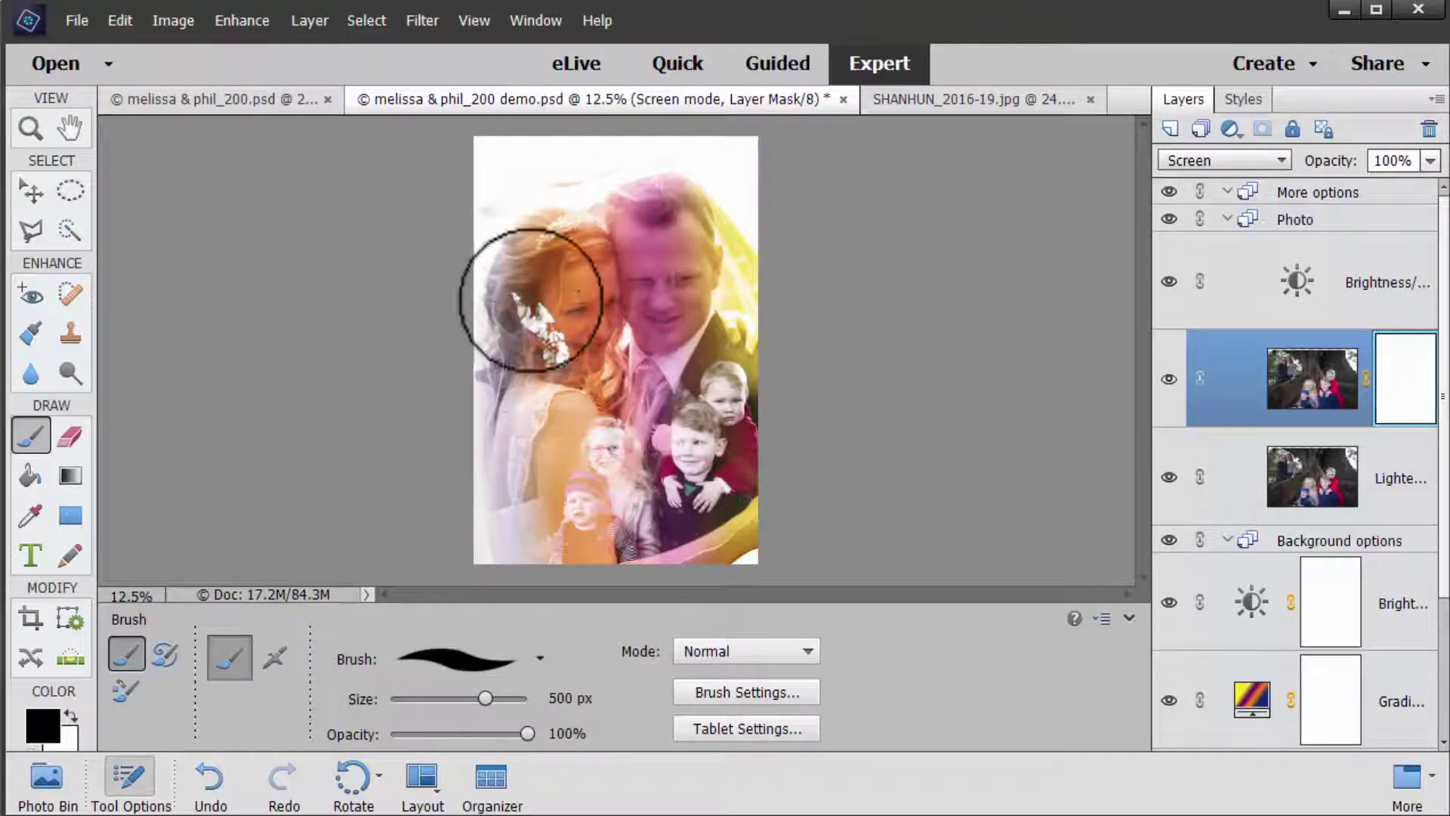
mouse_move(557, 343)
mouse_down()
mouse_move(507, 318)
mouse_move(492, 388)
mouse_move(486, 479)
mouse_up()
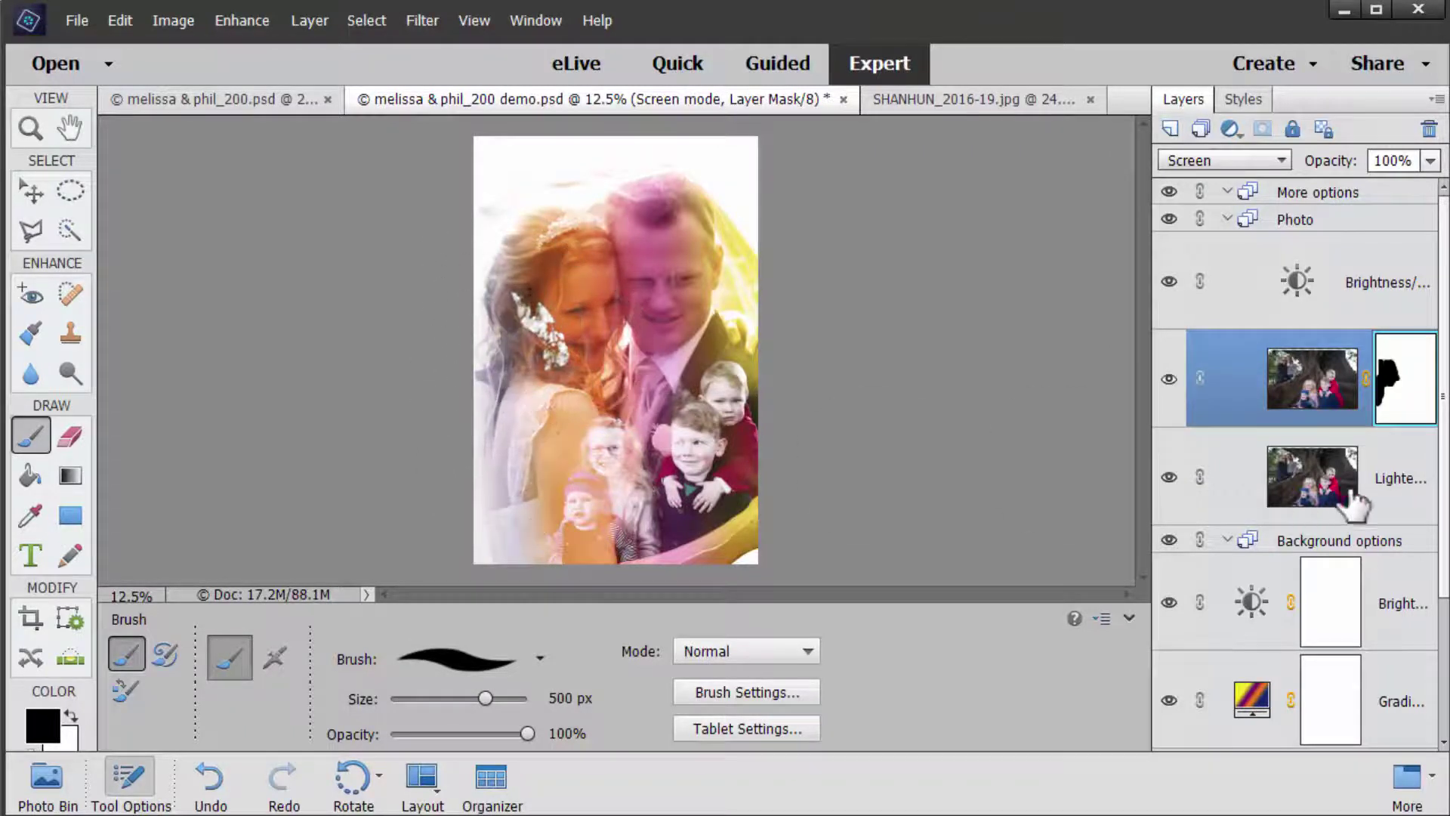
- Add a mask to the Lighten photo layer and paint black on both photo masks over the bride's hair and the couple's faces
click(1348, 490)
click(1263, 129)
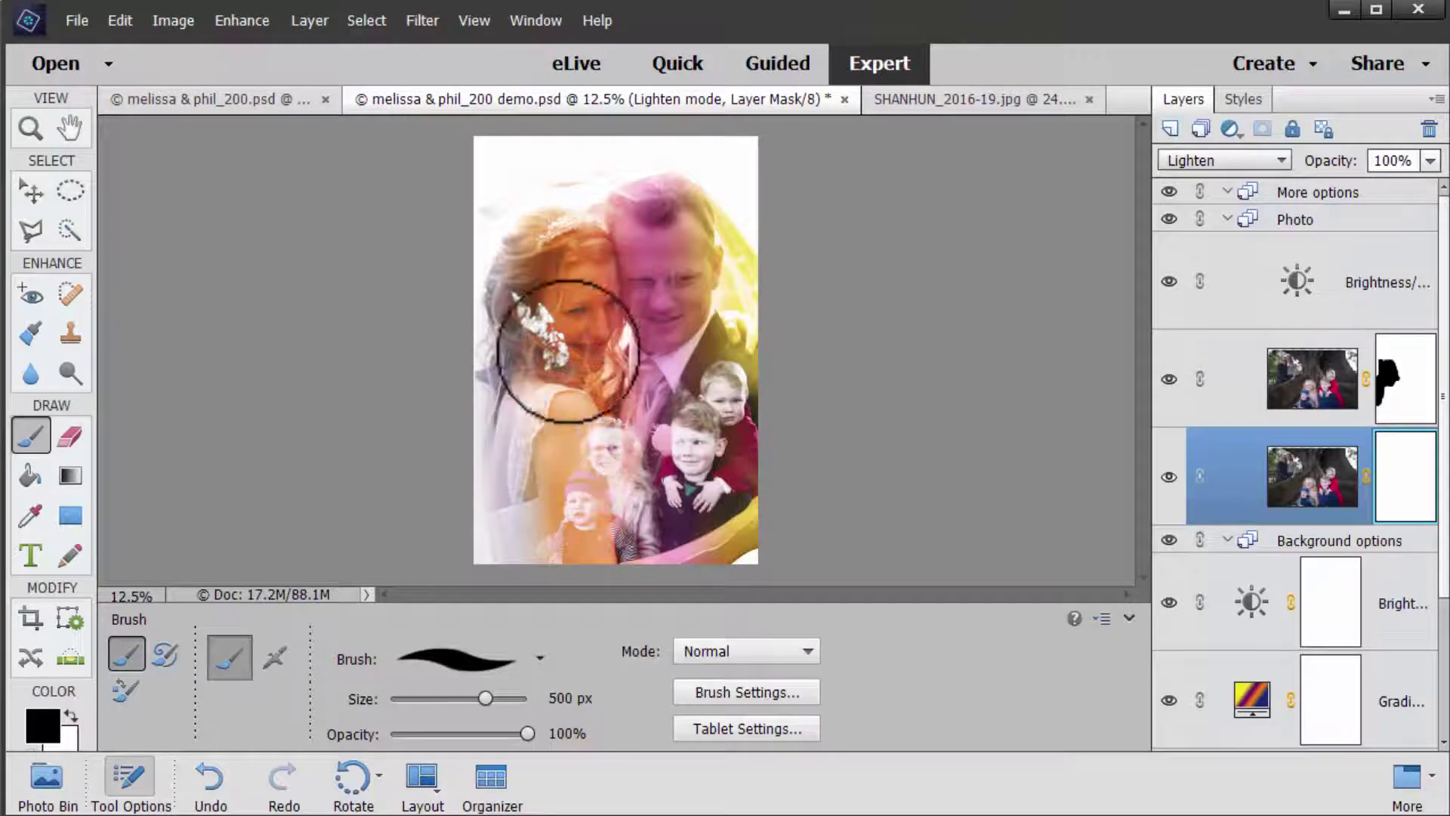
mouse_move(539, 316)
mouse_down()
mouse_move(545, 358)
mouse_move(558, 352)
mouse_move(505, 329)
mouse_move(492, 416)
mouse_move(480, 379)
mouse_move(463, 408)
mouse_move(516, 498)
mouse_move(502, 478)
mouse_move(596, 343)
mouse_move(721, 301)
mouse_move(665, 279)
mouse_move(597, 374)
mouse_move(605, 324)
mouse_up()
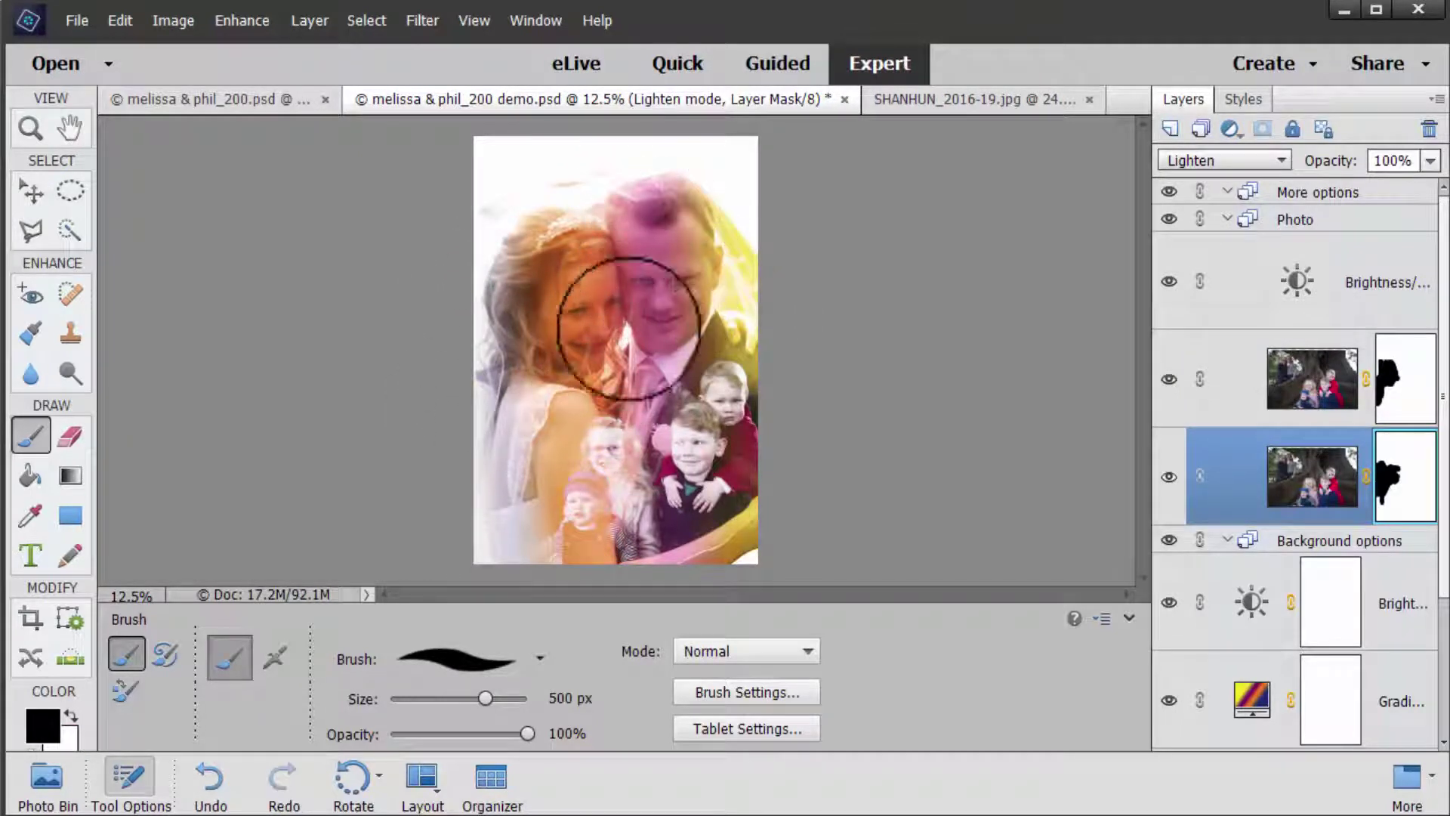
click(1363, 389)
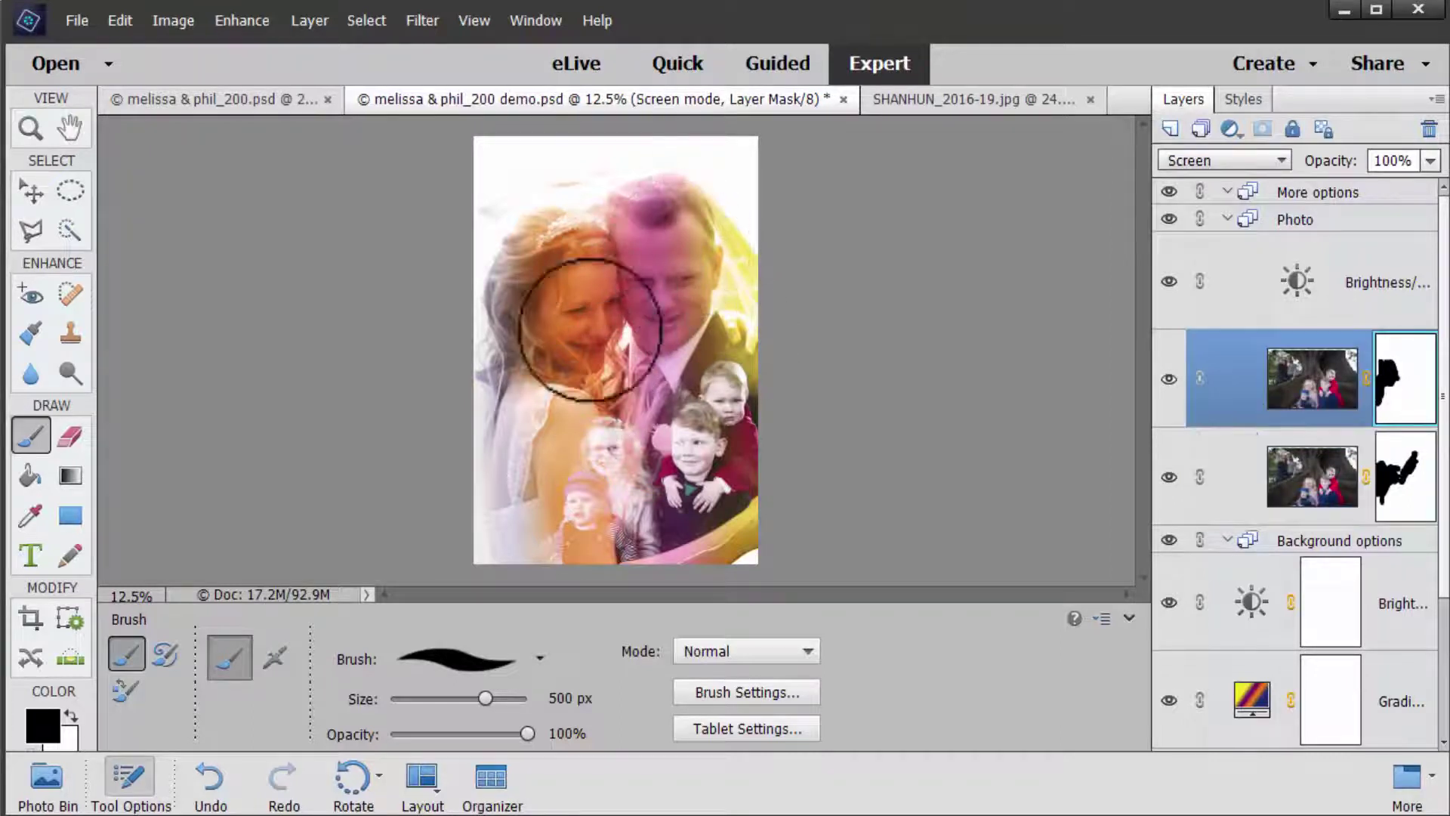
drag(541, 344, 563, 351)
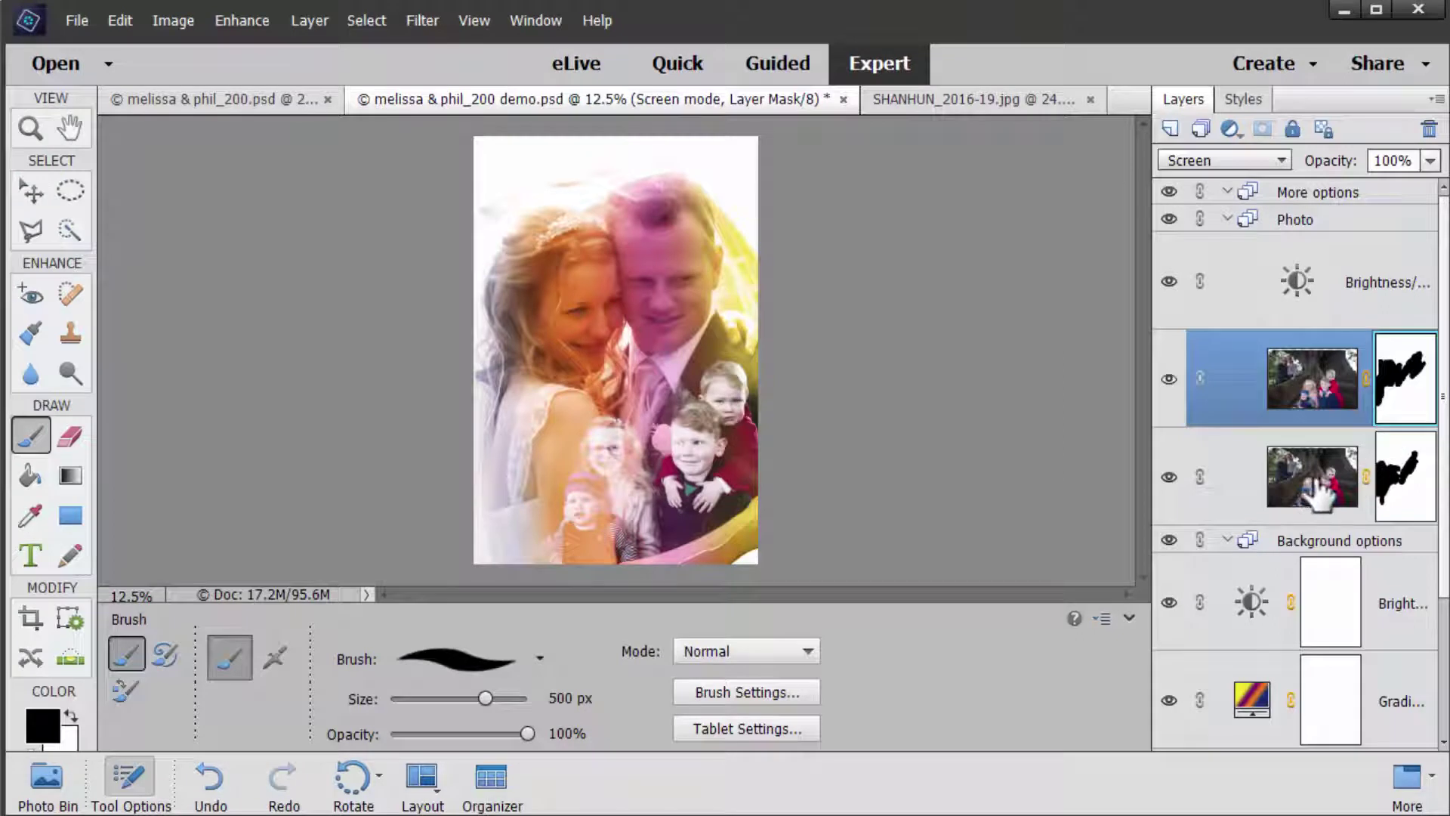
- Select both masked photo layers and move the children's photo together slightly to the right
shift+click(1224, 472)
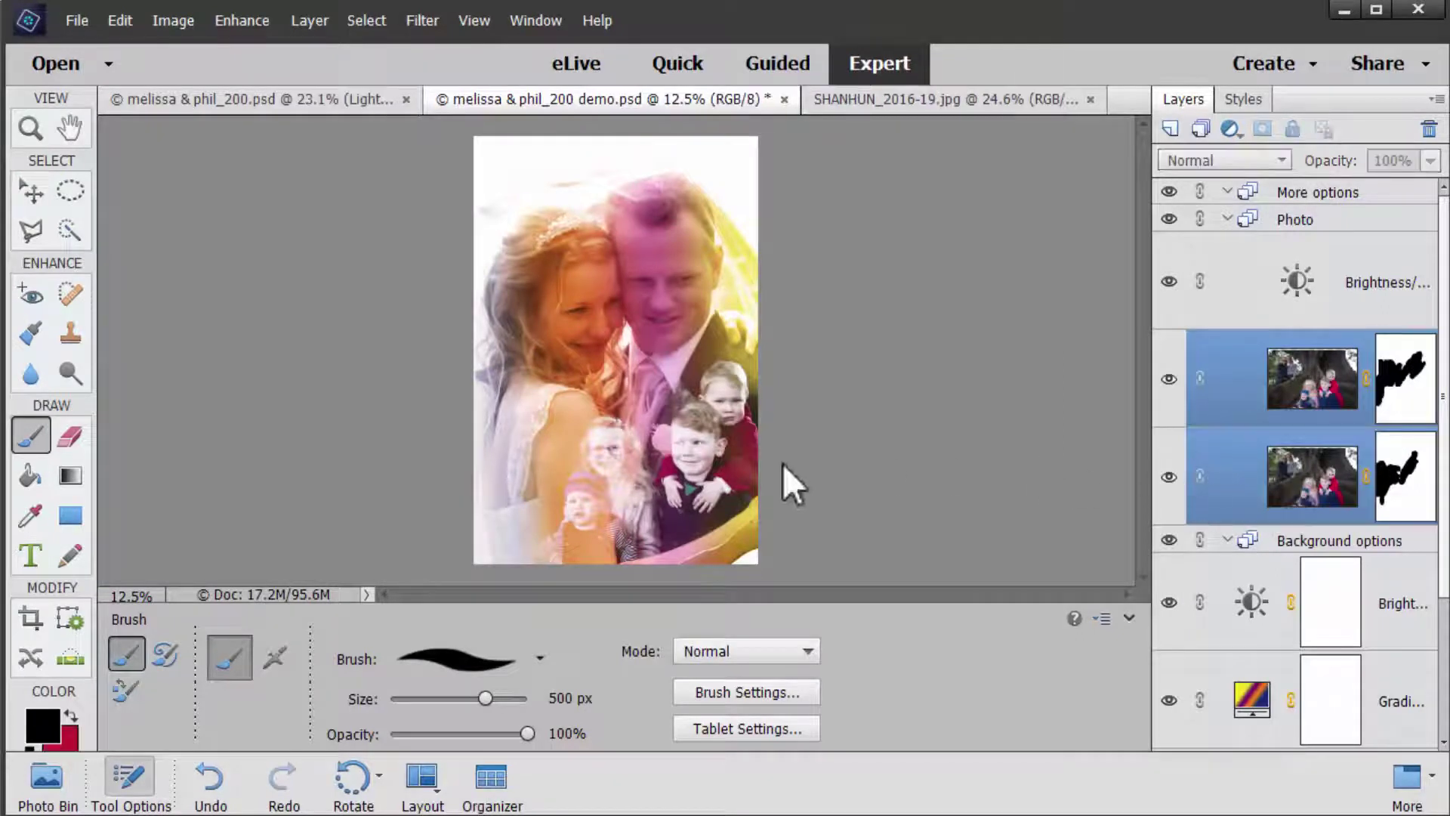
click(36, 198)
mouse_move(686, 506)
mouse_down()
mouse_move(704, 491)
mouse_move(695, 513)
mouse_up()
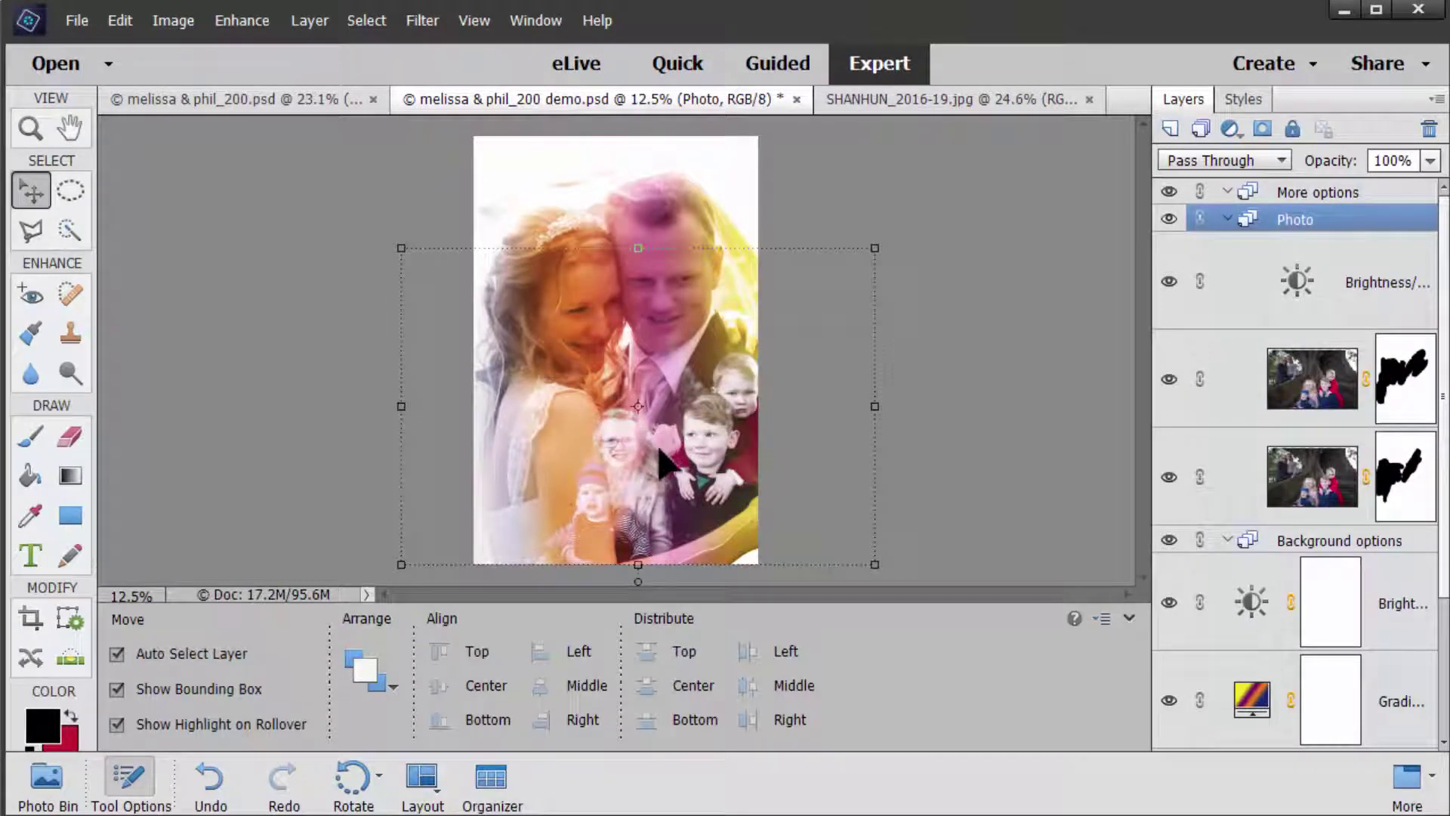
- Toggle the DbExposureBase layer's visibility to compare the white and original backgrounds, leaving the layer hidden
scroll(1295, 453, down, 3)
click(1303, 465)
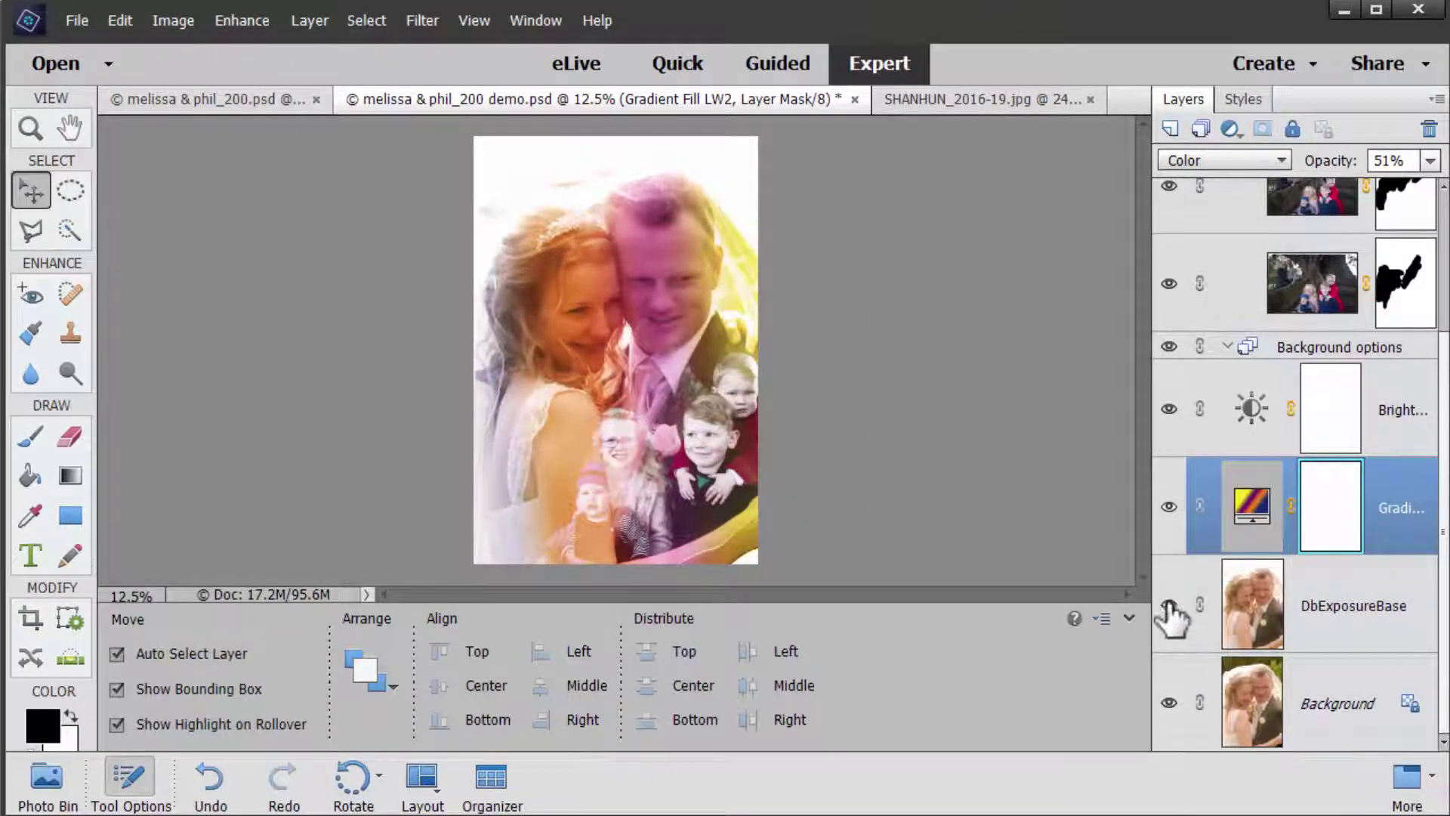
click(1169, 605)
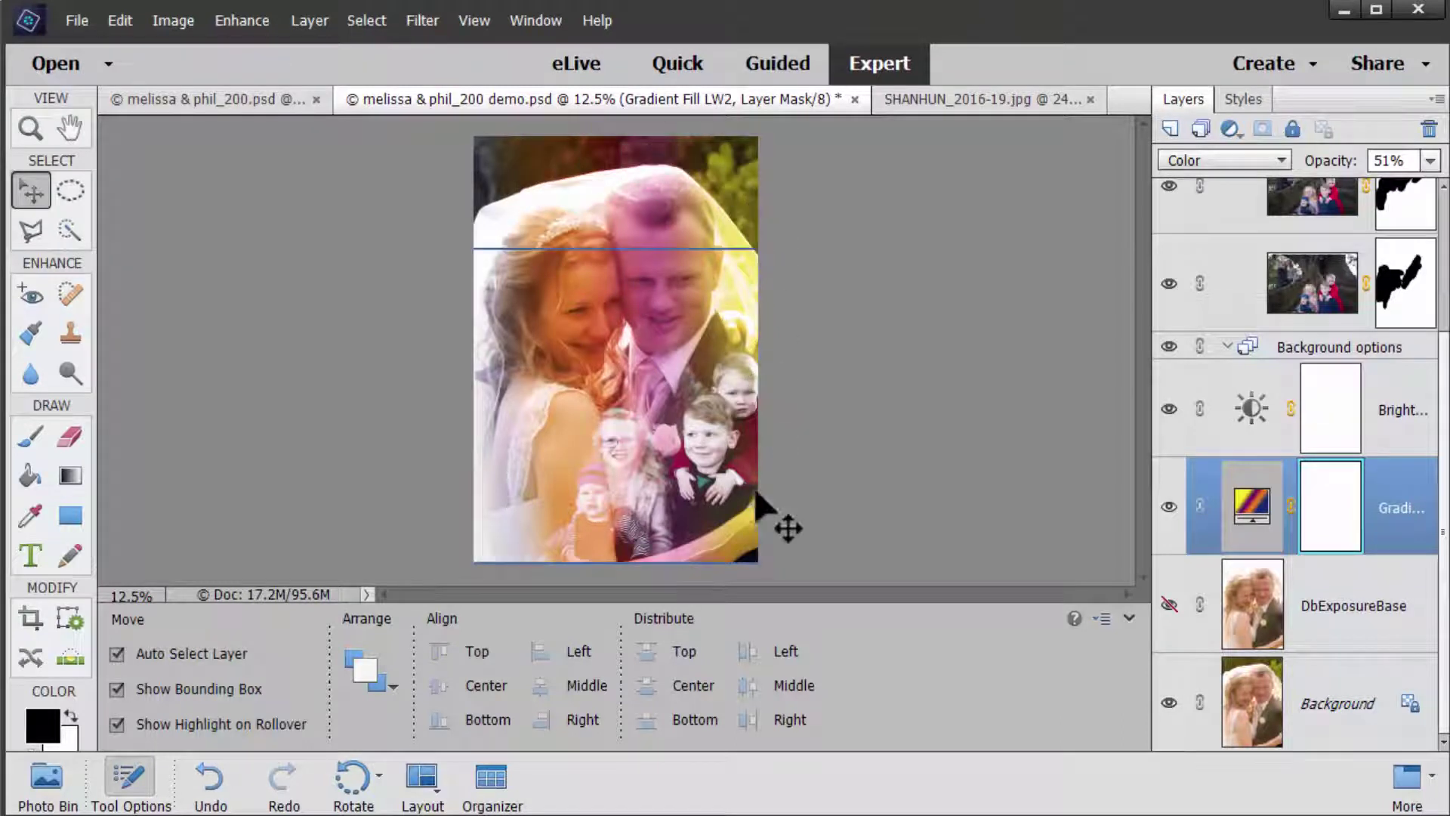
click(1172, 606)
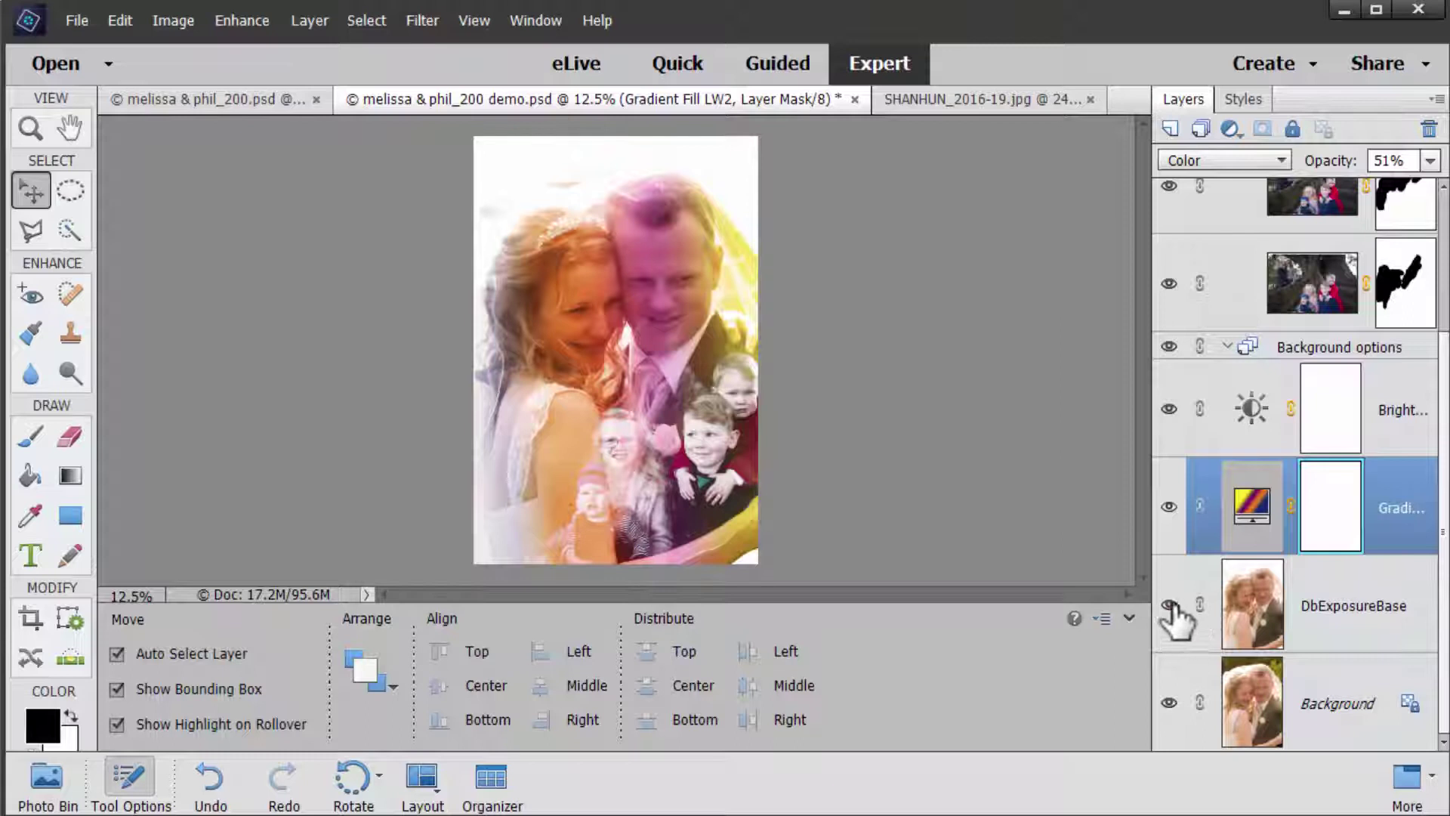
click(1171, 605)
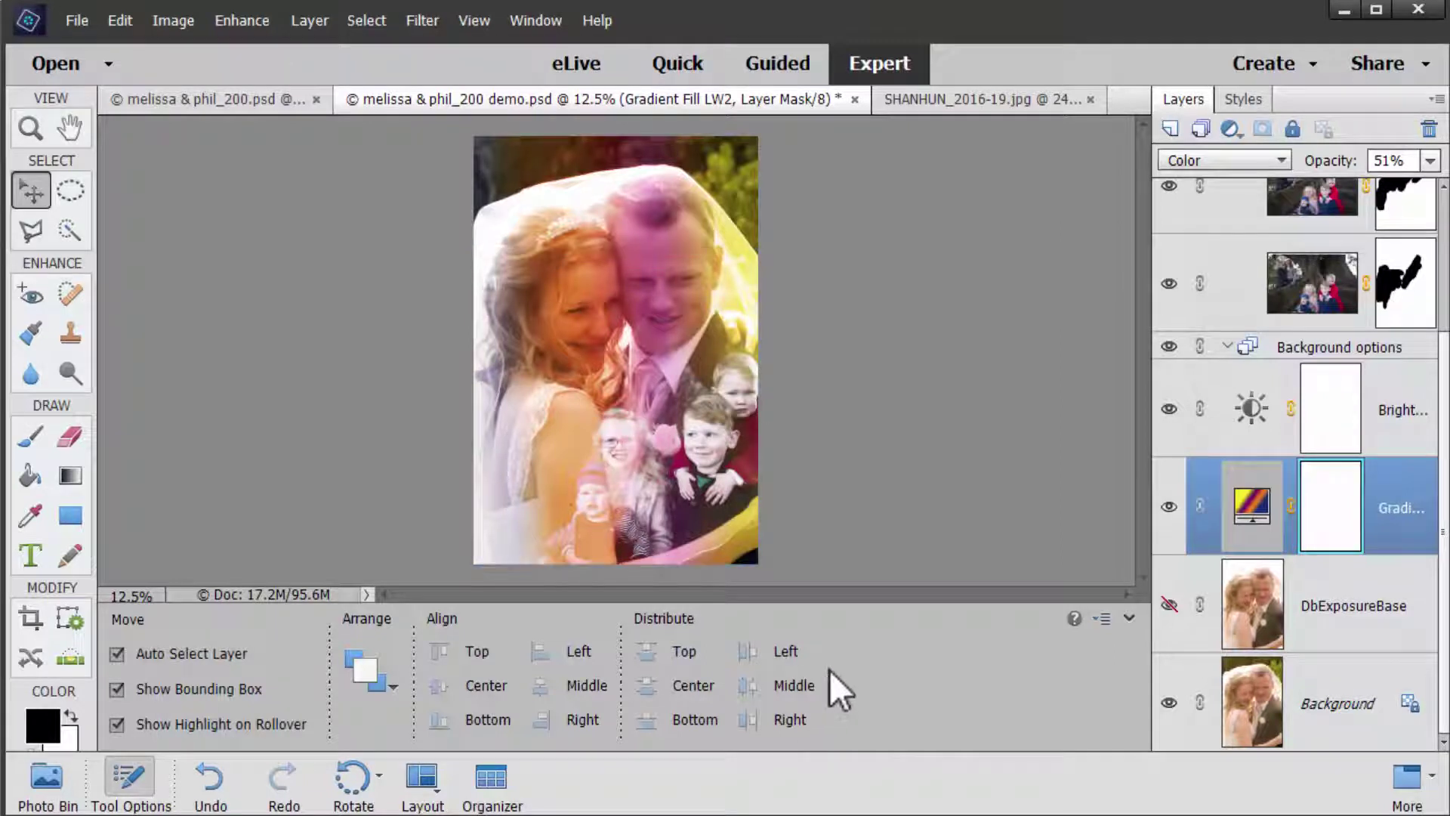
- Paint black with the 500 px brush on the Screen photo layer's mask over the groom's tie and jacket, then select the Lighten layer's mask
click(1385, 272)
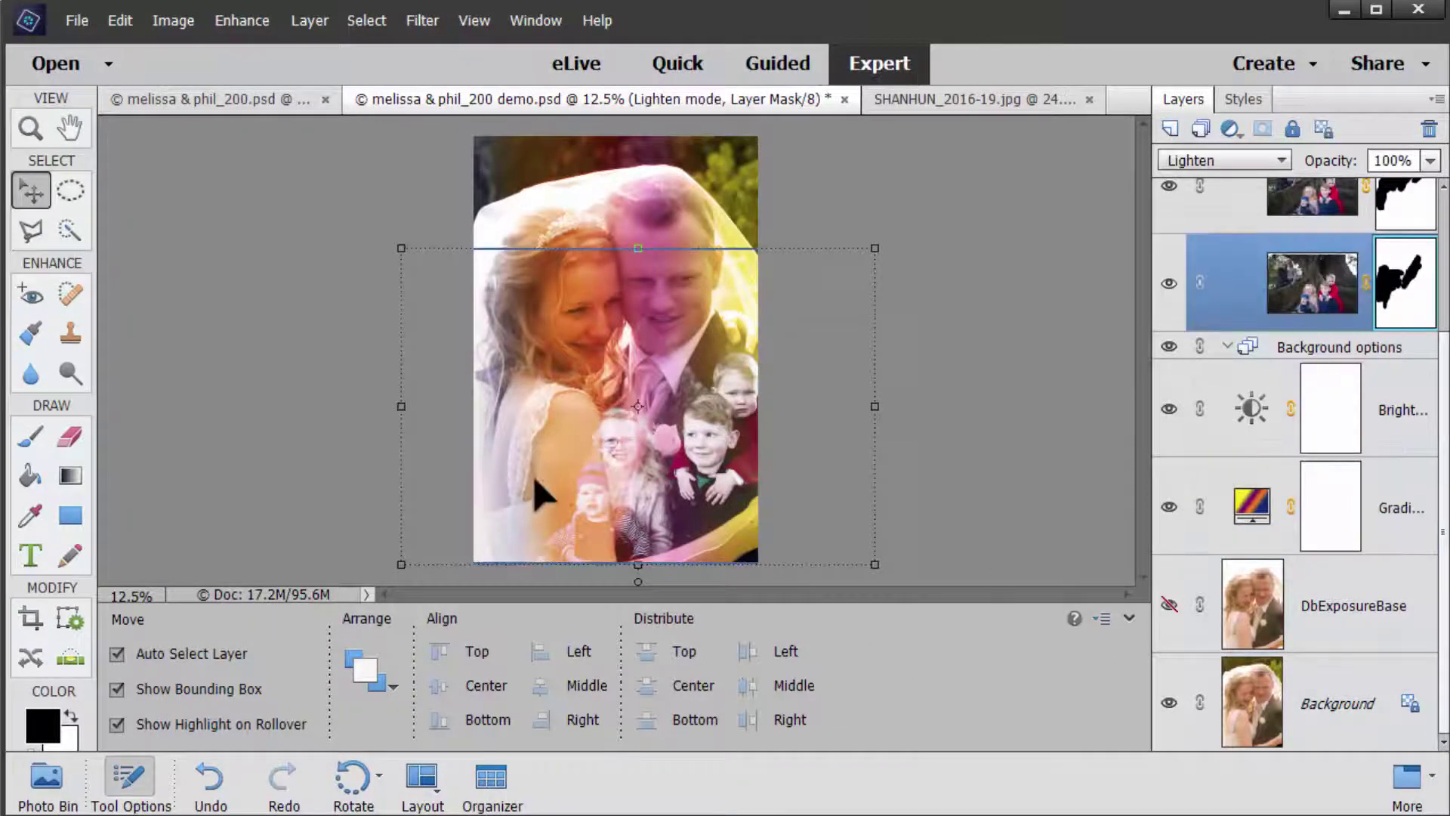
key(b)
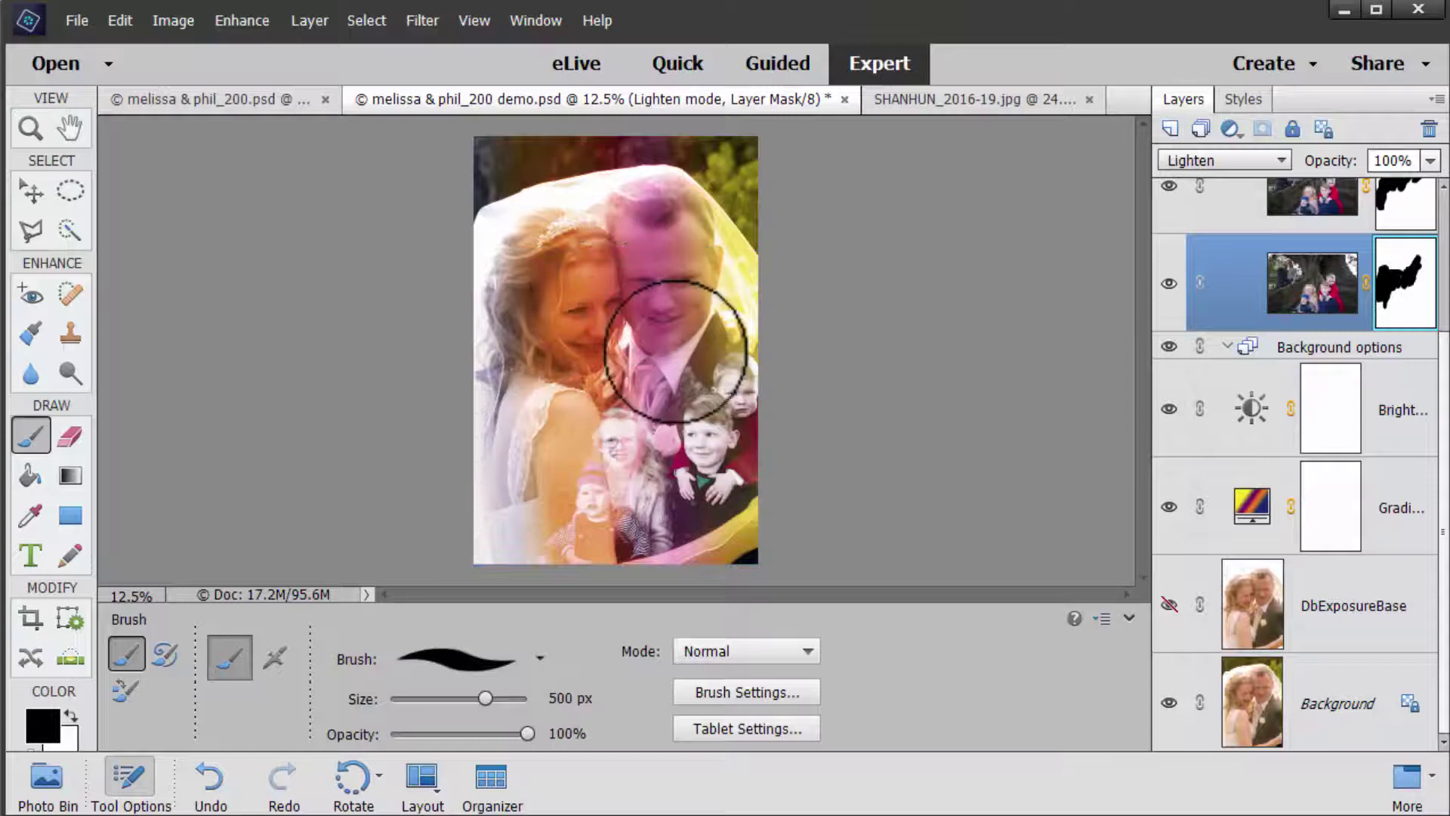
click(1394, 203)
mouse_move(639, 351)
mouse_down()
mouse_move(685, 317)
mouse_move(657, 401)
mouse_move(696, 324)
mouse_move(714, 380)
mouse_up()
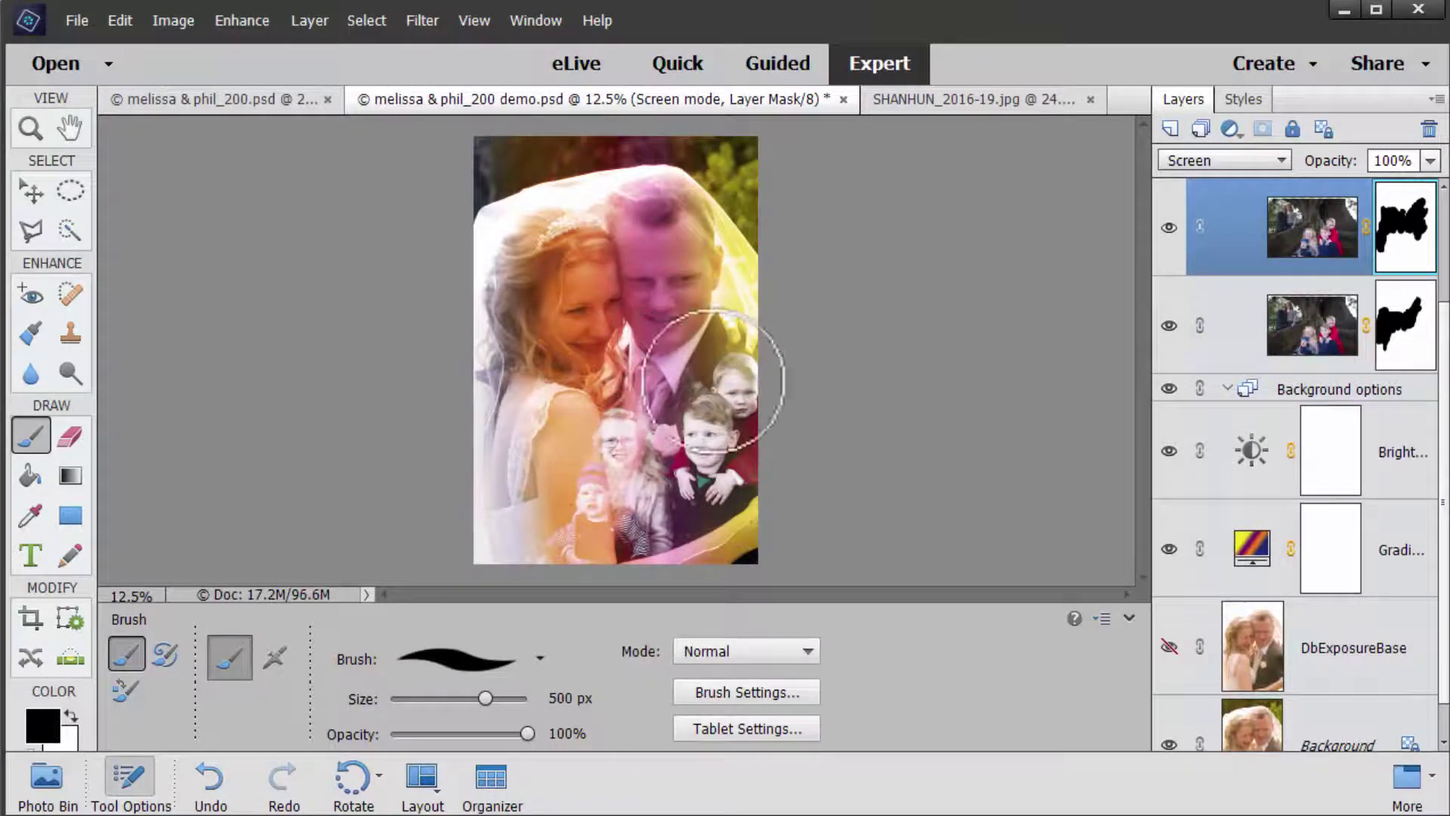
click(1394, 336)
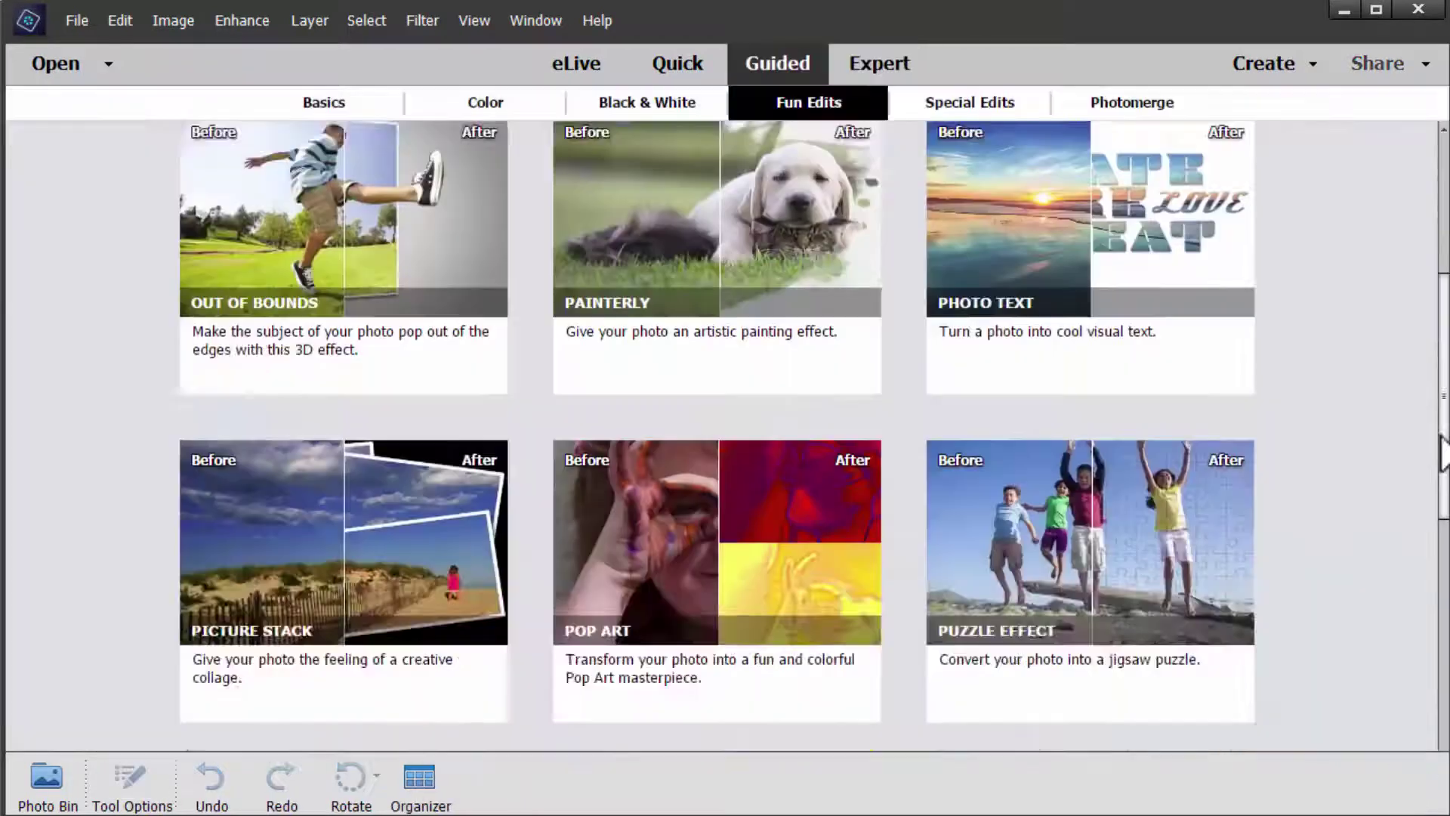
- Look over the Fun Edits in the Guided workspace, then return to Expert editing with the Move tool
scroll(1427, 275, up, 5)
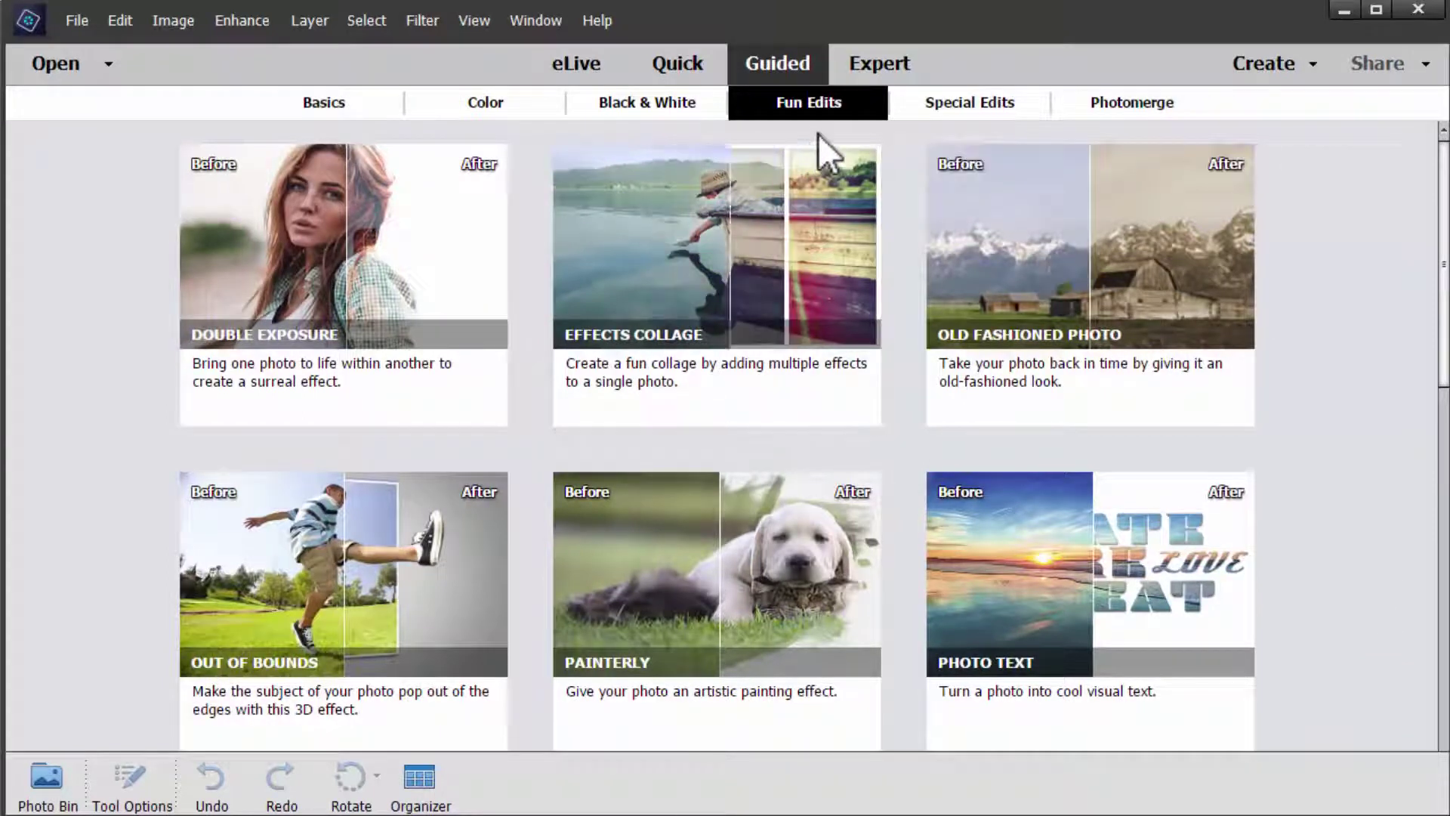
click(852, 76)
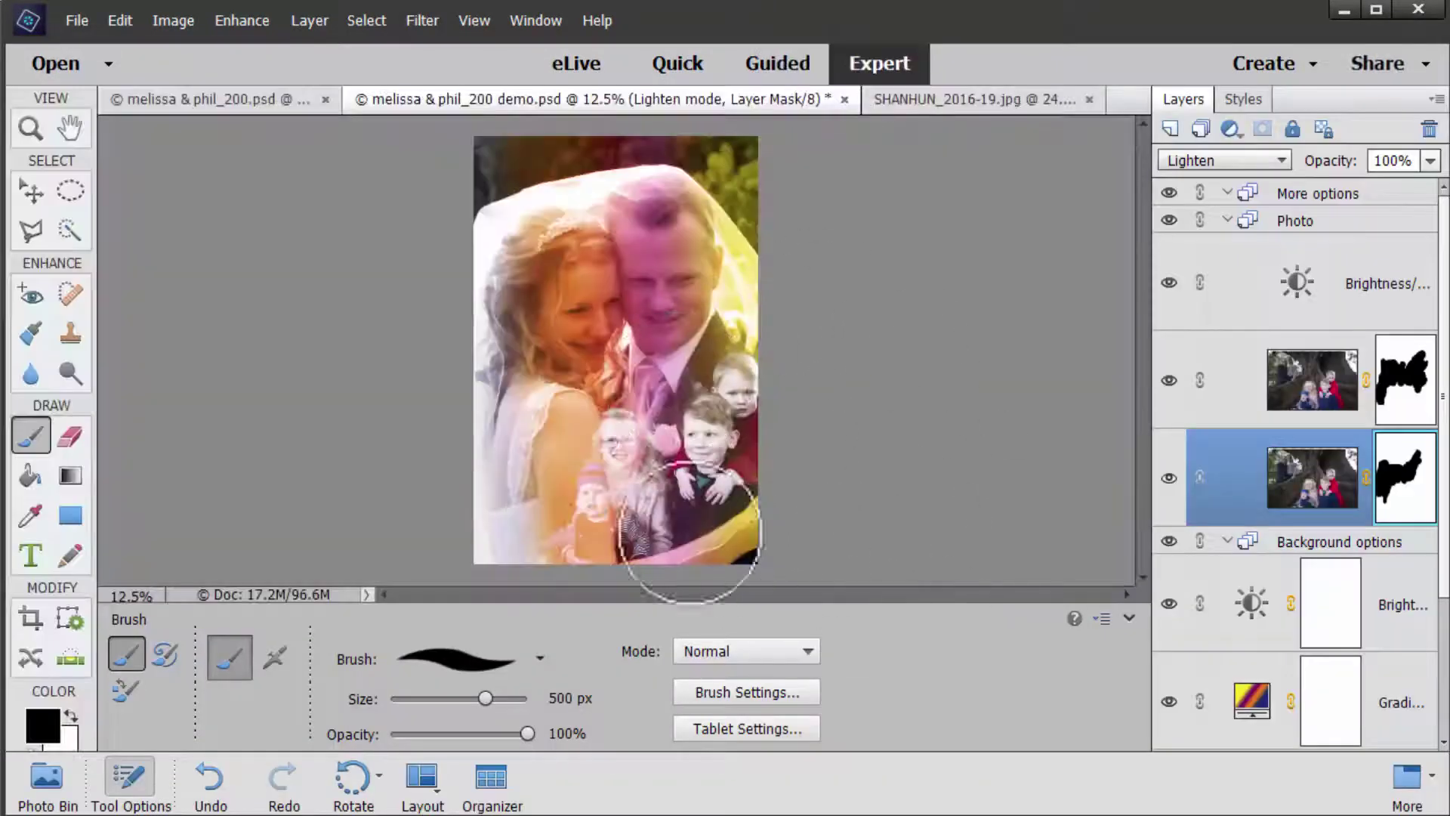
click(31, 192)
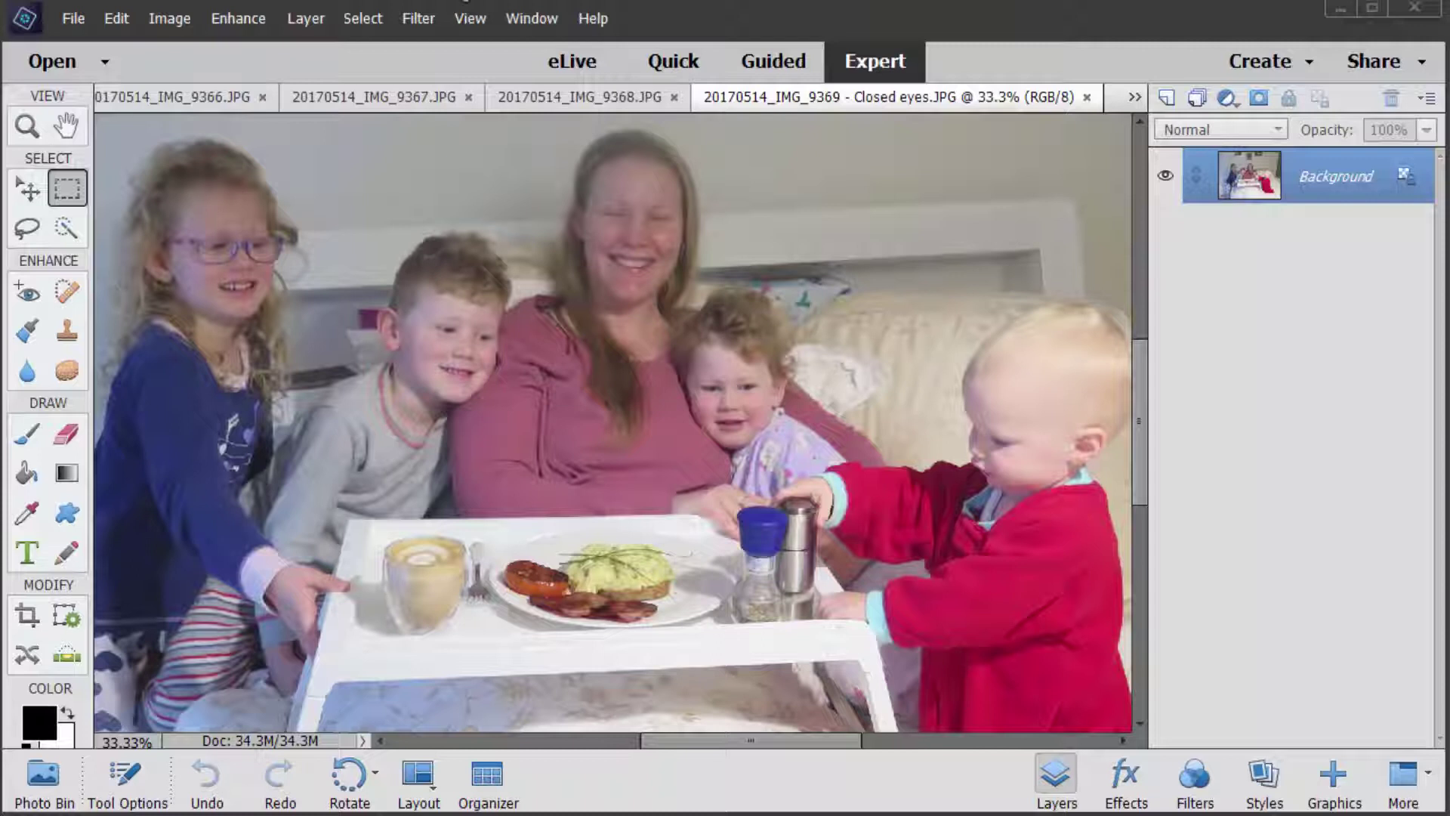
- Start Open Closed Eyes on the family breakfast photo, select the woman's face and enlarge the preview to 50%
click(260, 23)
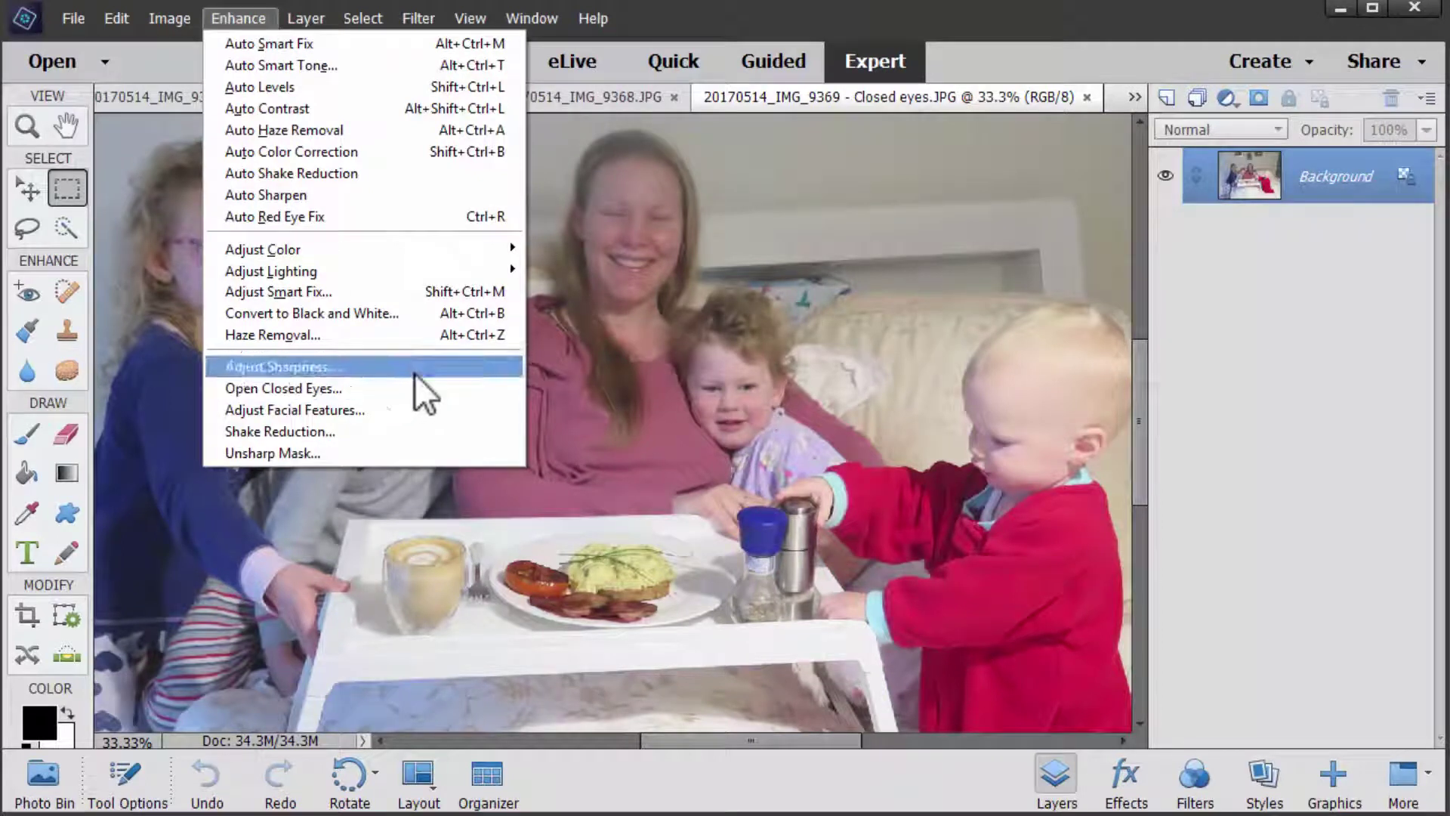
click(412, 388)
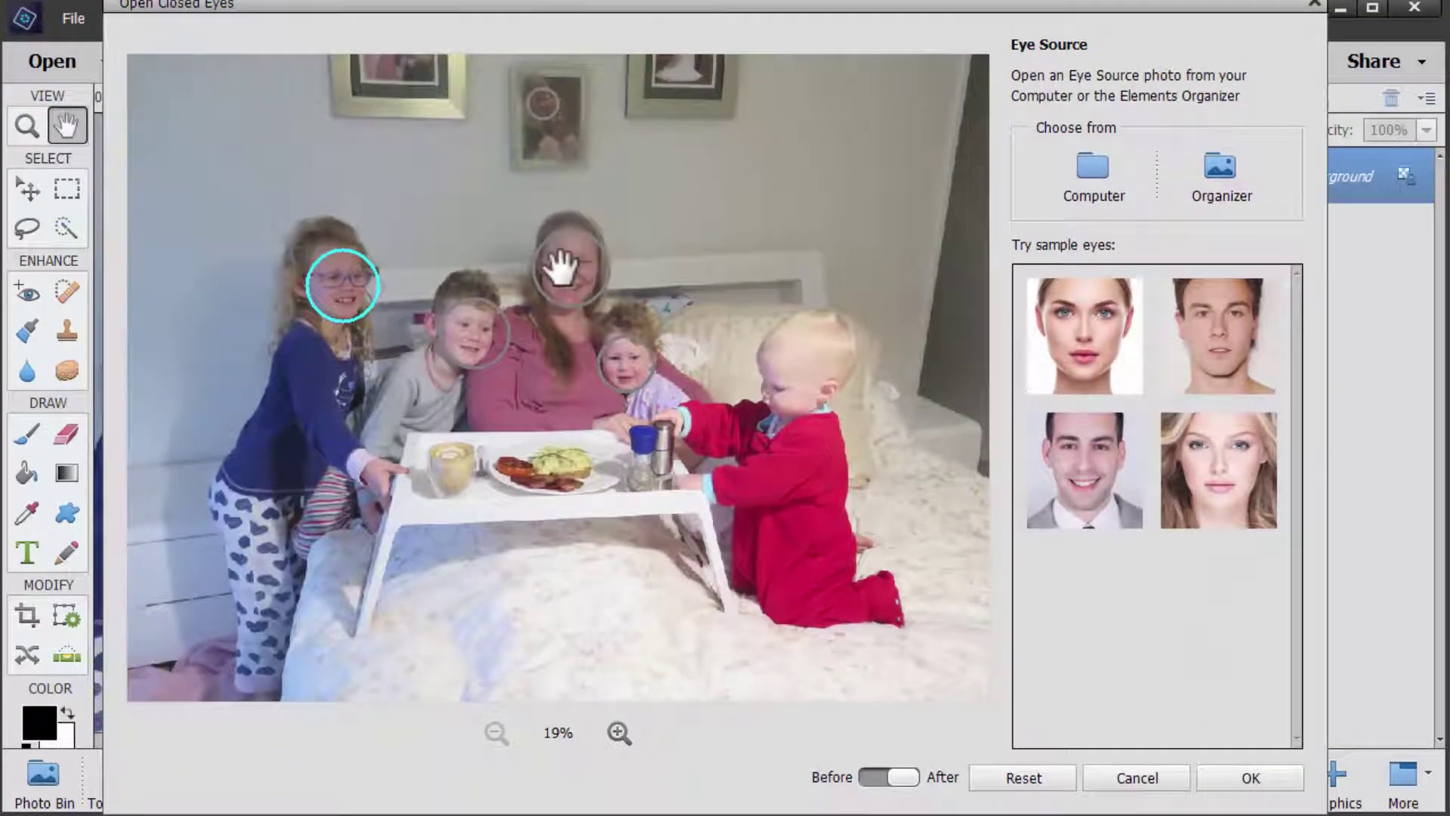
click(563, 269)
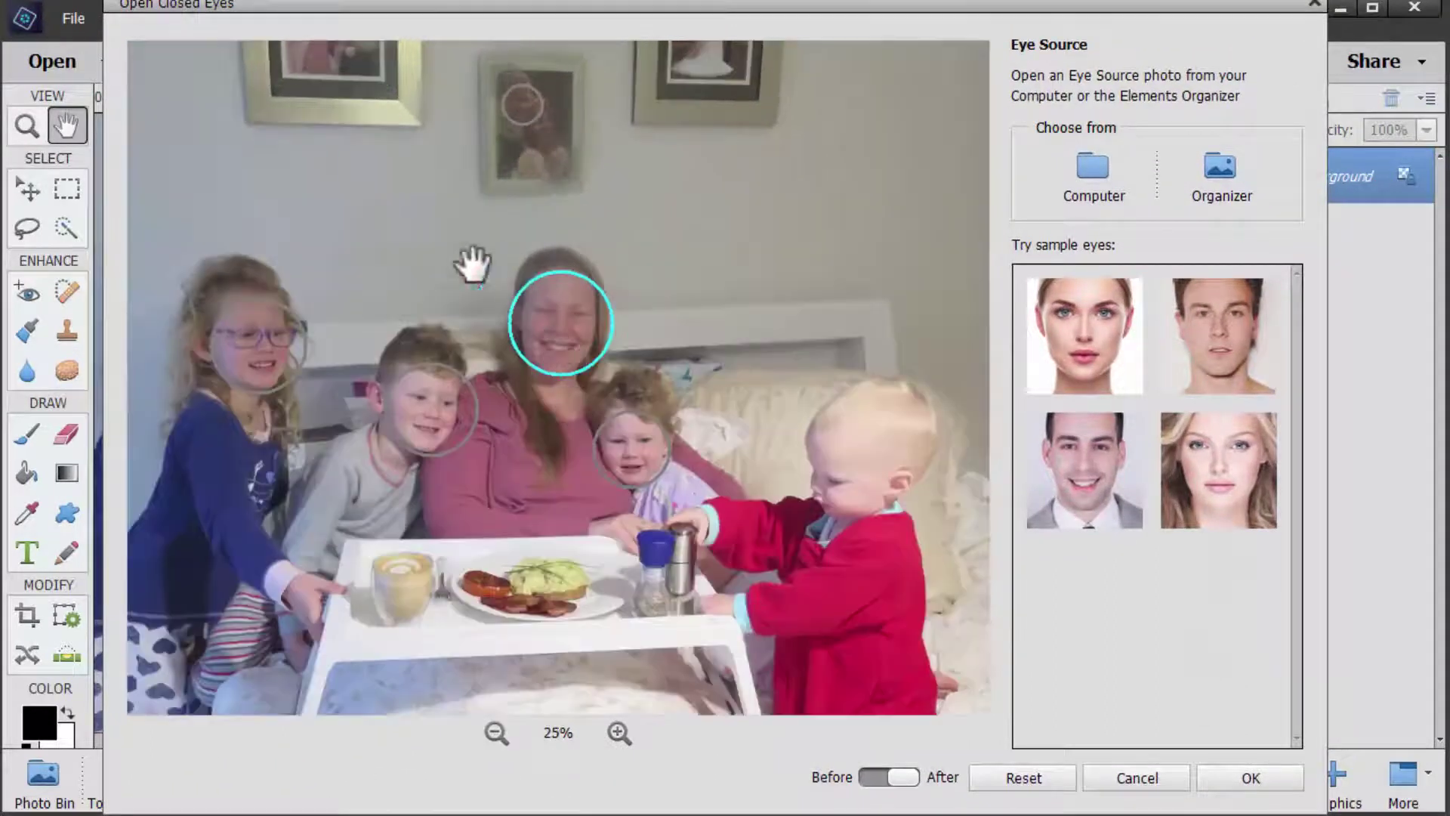
click(628, 734)
click(628, 735)
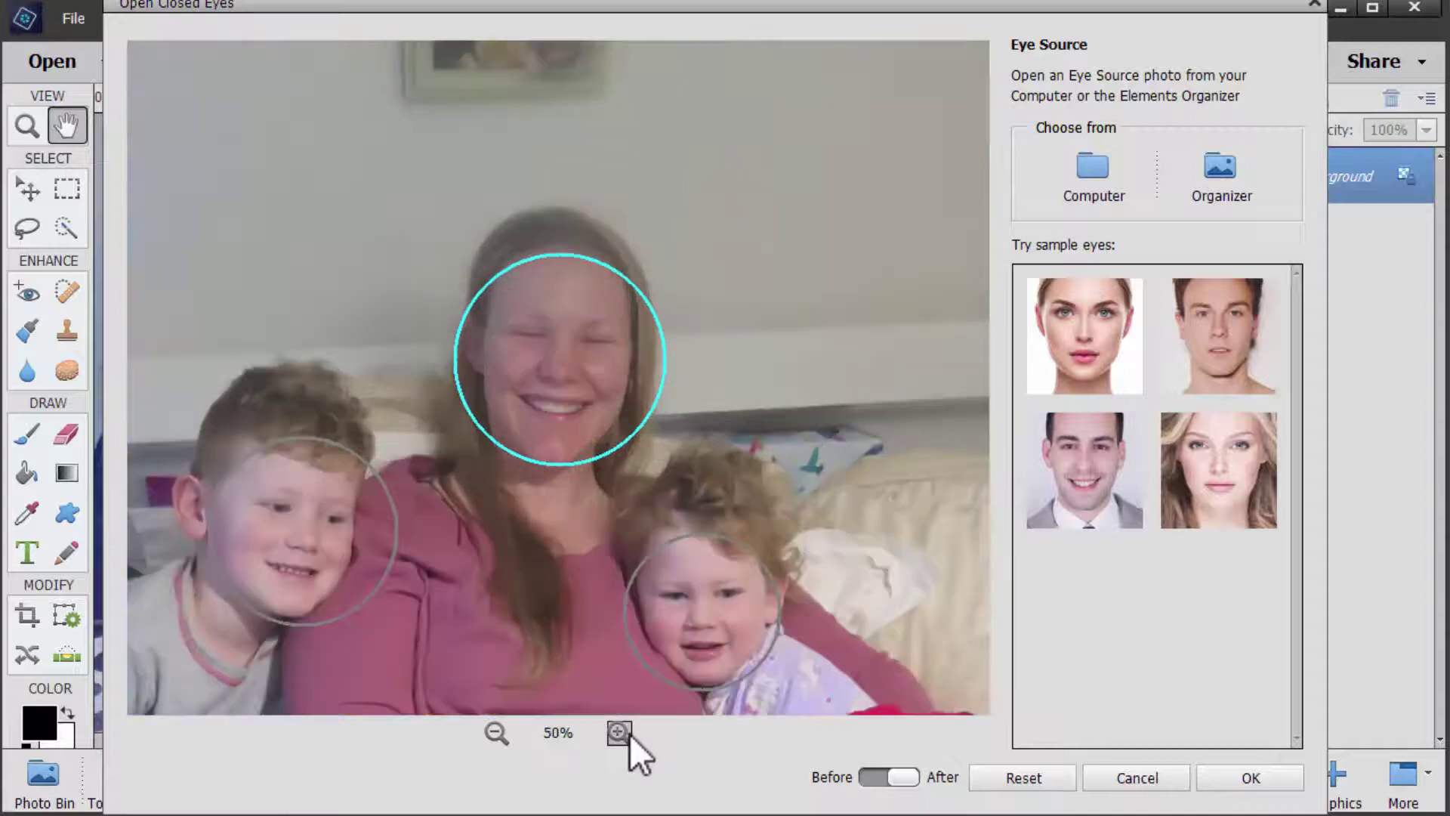
- Try the four sample eye sources on the woman's closed eyes, ending with the man in the suit
click(1091, 303)
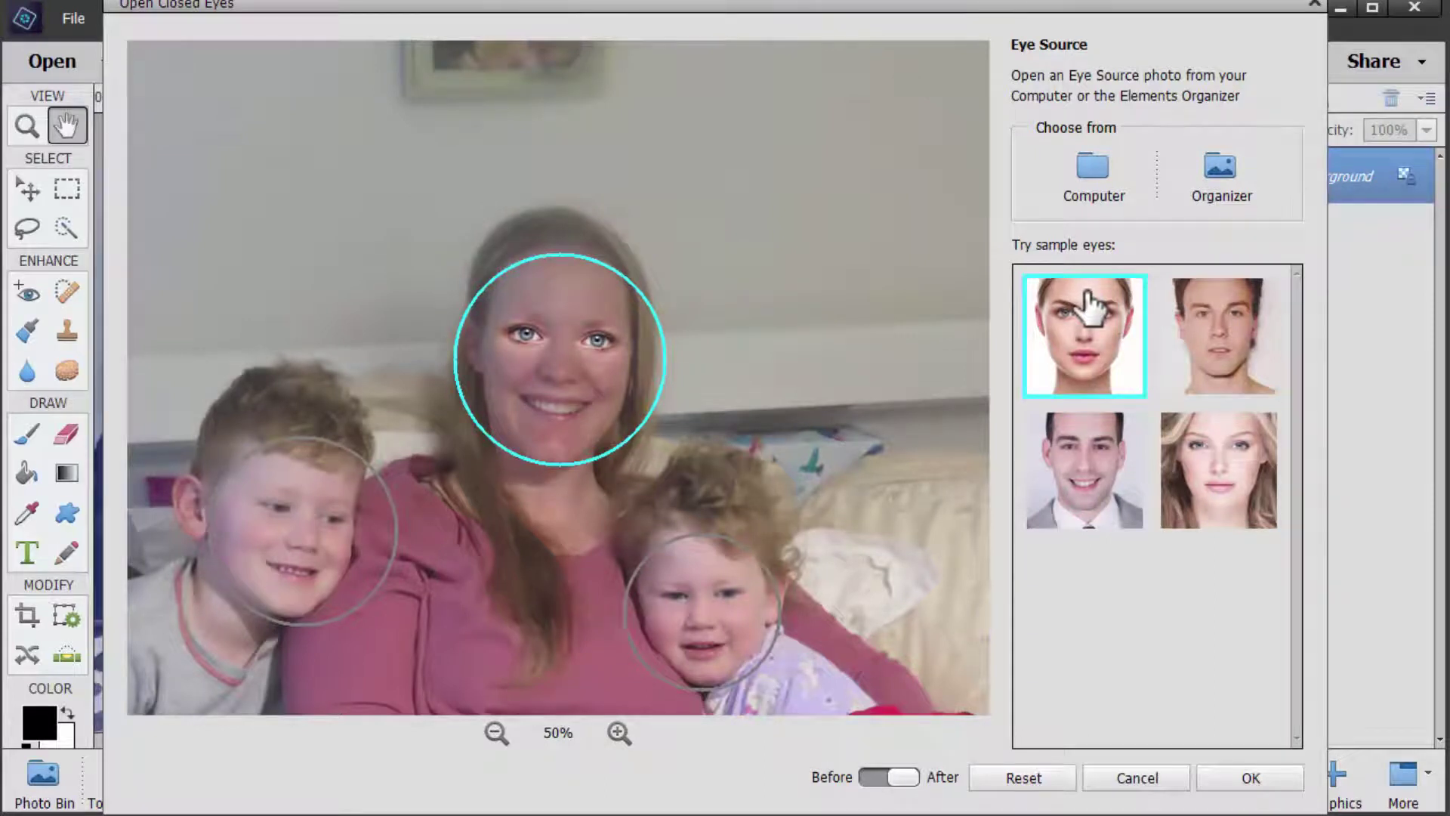
click(1215, 458)
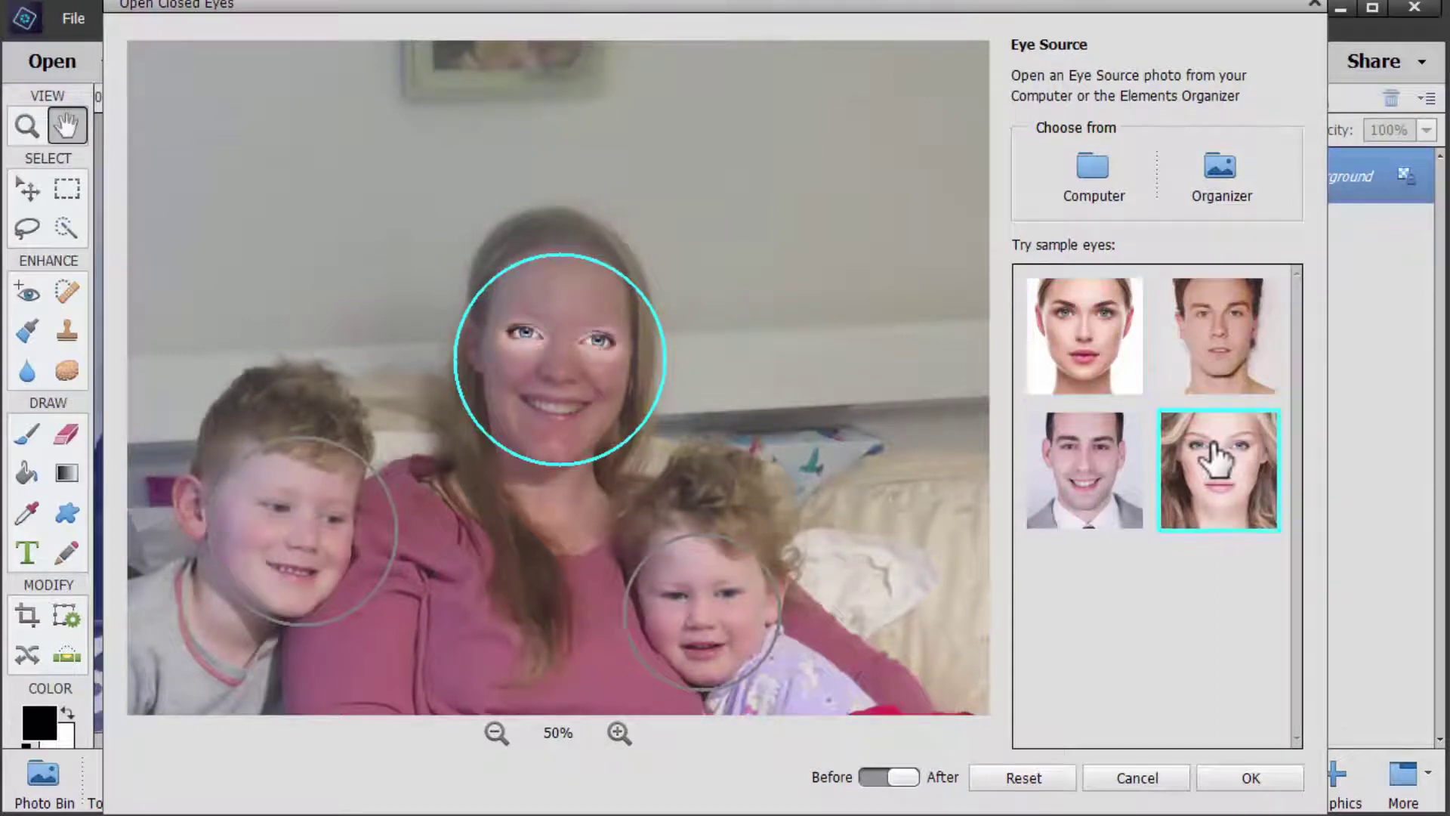
click(1207, 382)
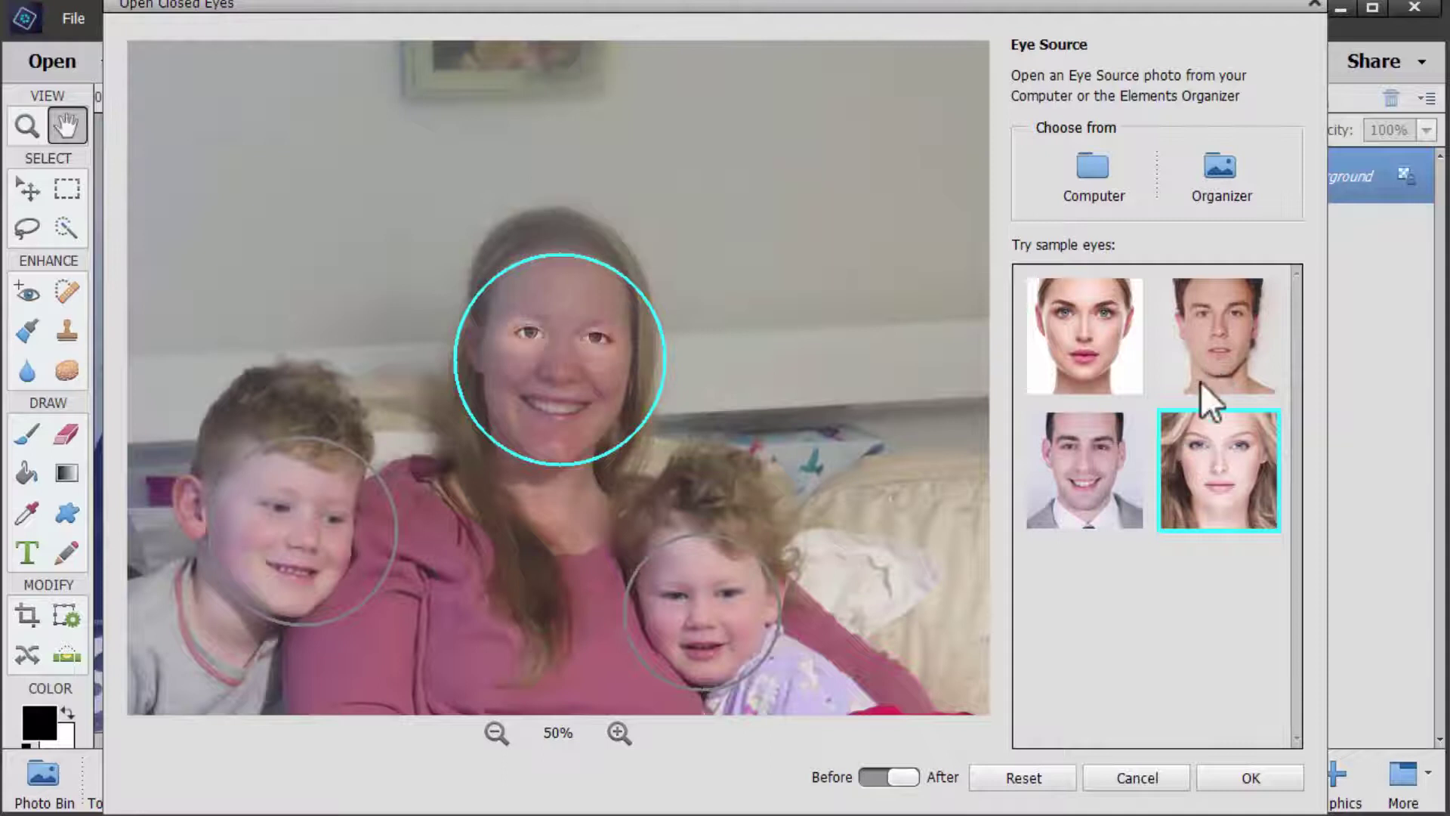
click(1103, 527)
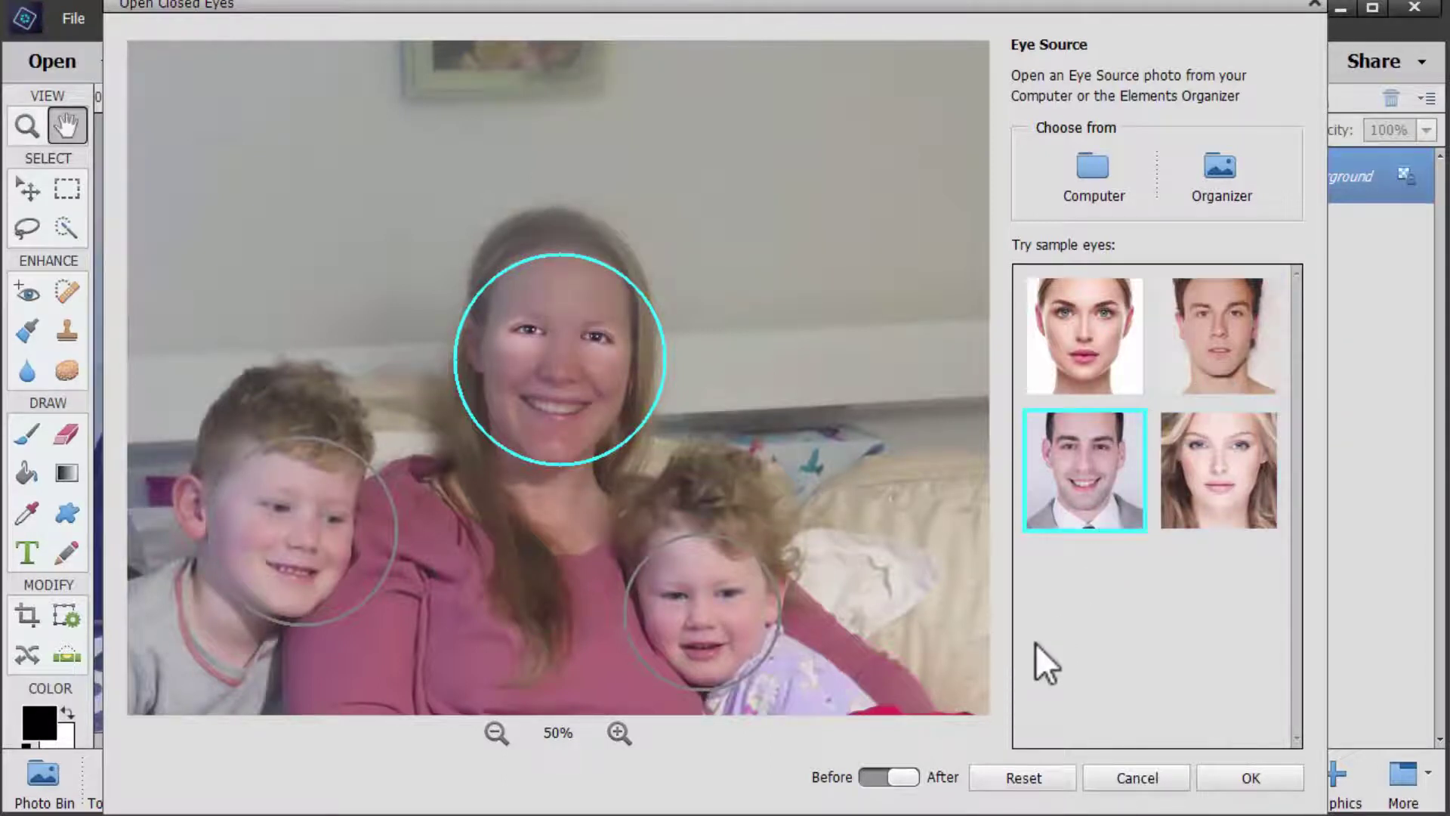
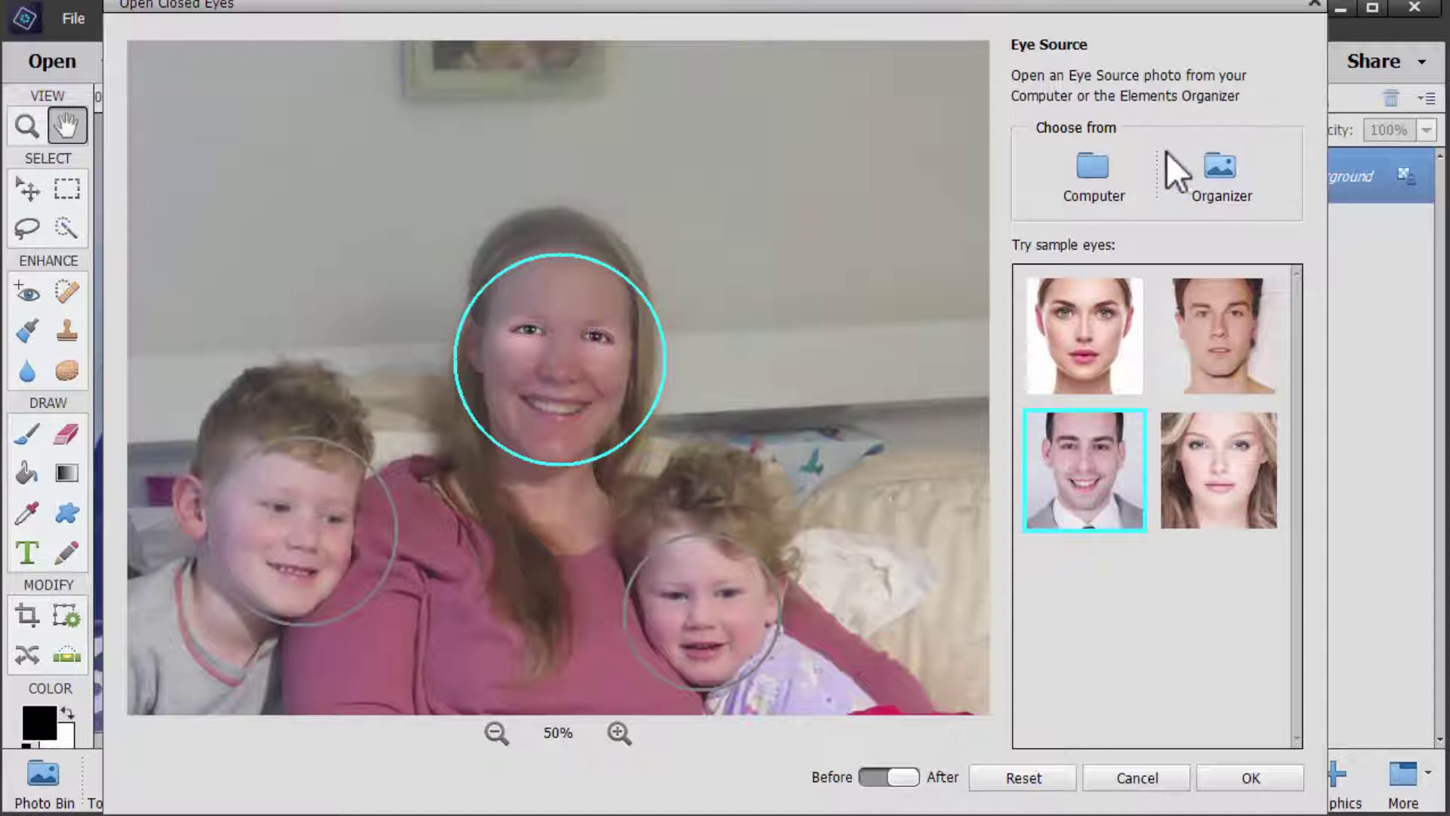
- Load another family photo from the computer's 2017 05 14 folder as the eye source
click(1104, 170)
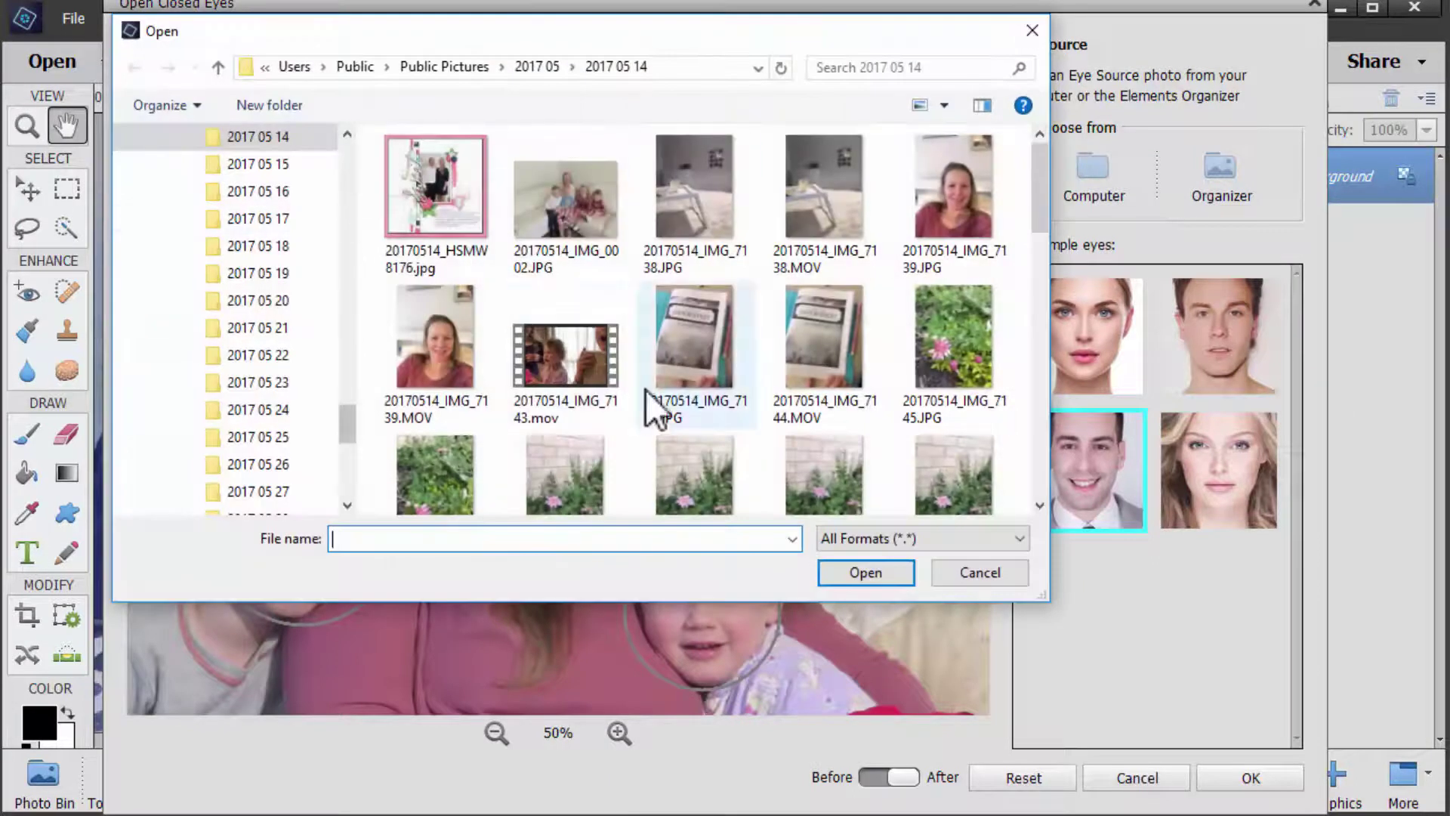
scroll(645, 388, down, 5)
double_click(429, 317)
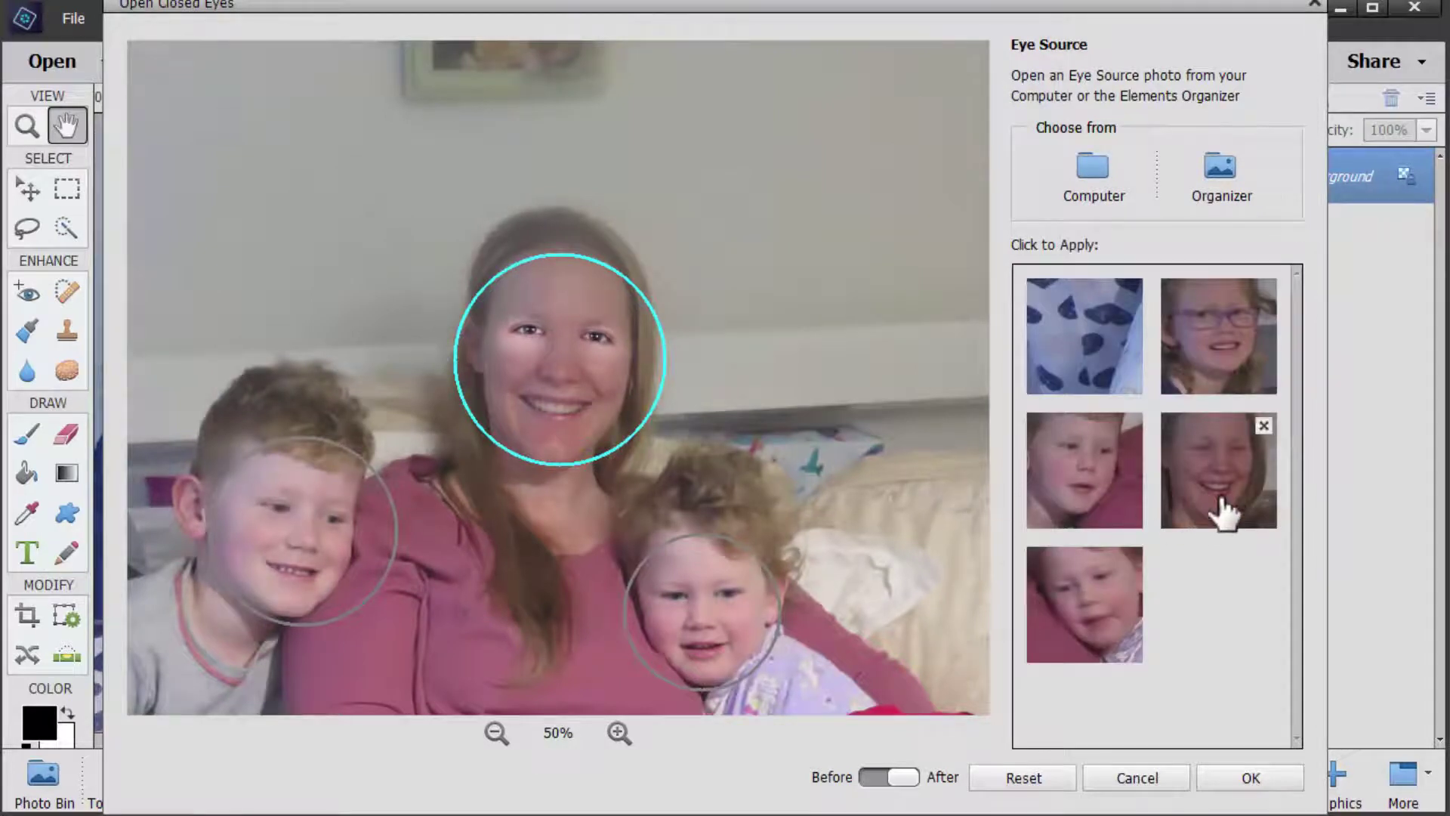
- Try the woman's eyes from the loaded photo on her selected face, then those from another 2017 05 14 family photo
click(1222, 510)
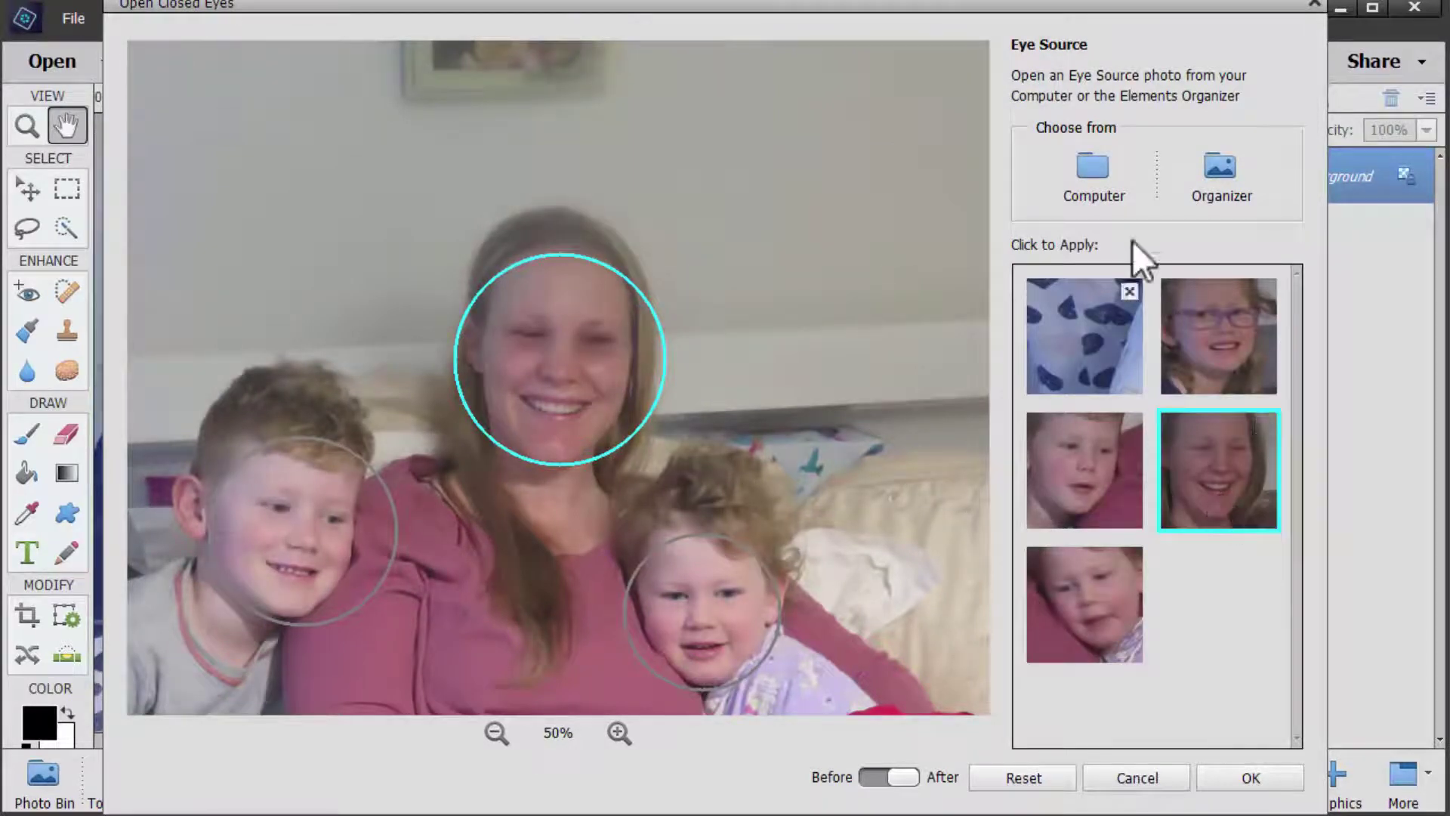
click(1095, 172)
scroll(631, 341, down, 10)
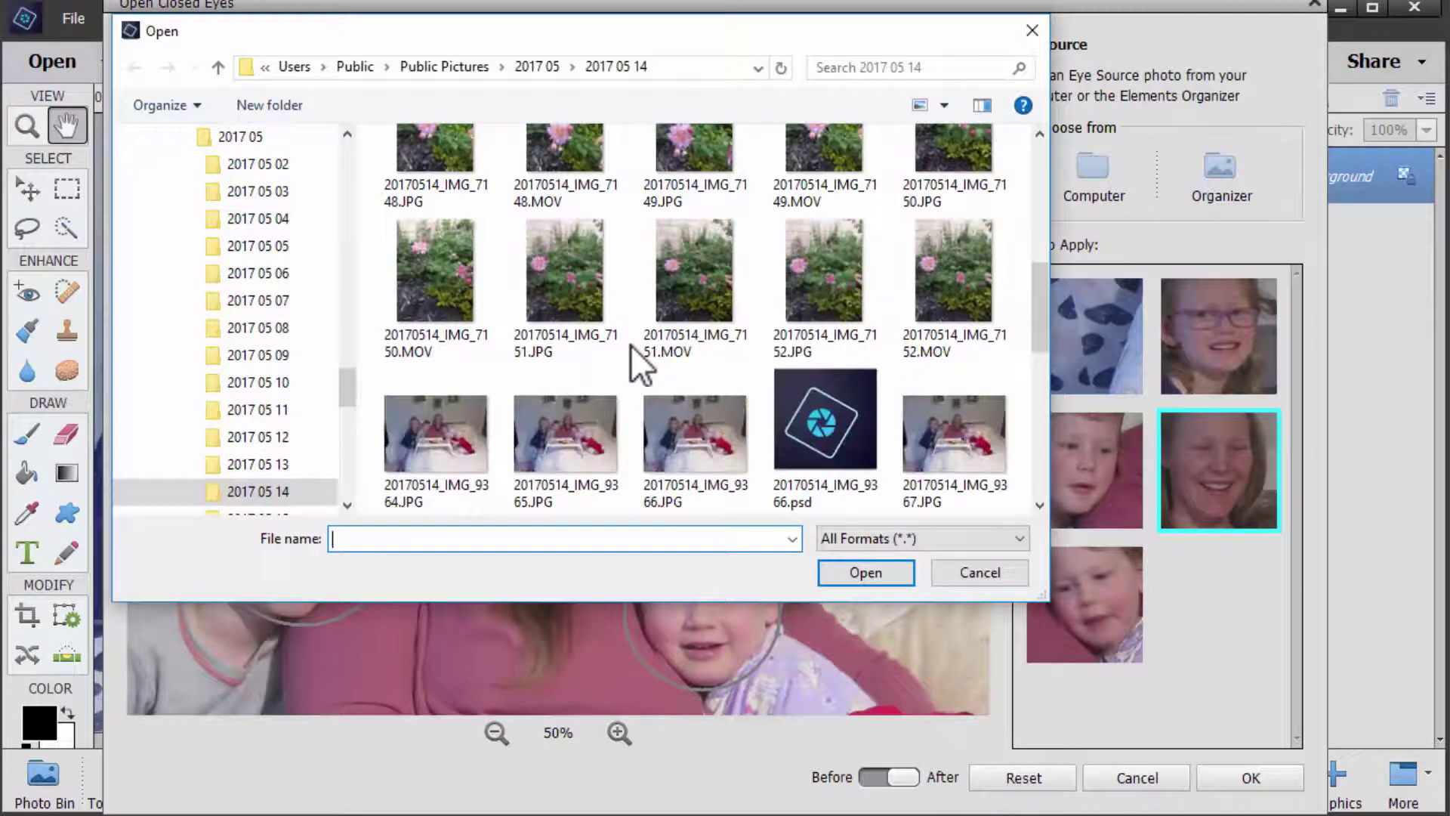
click(587, 147)
double_click(587, 147)
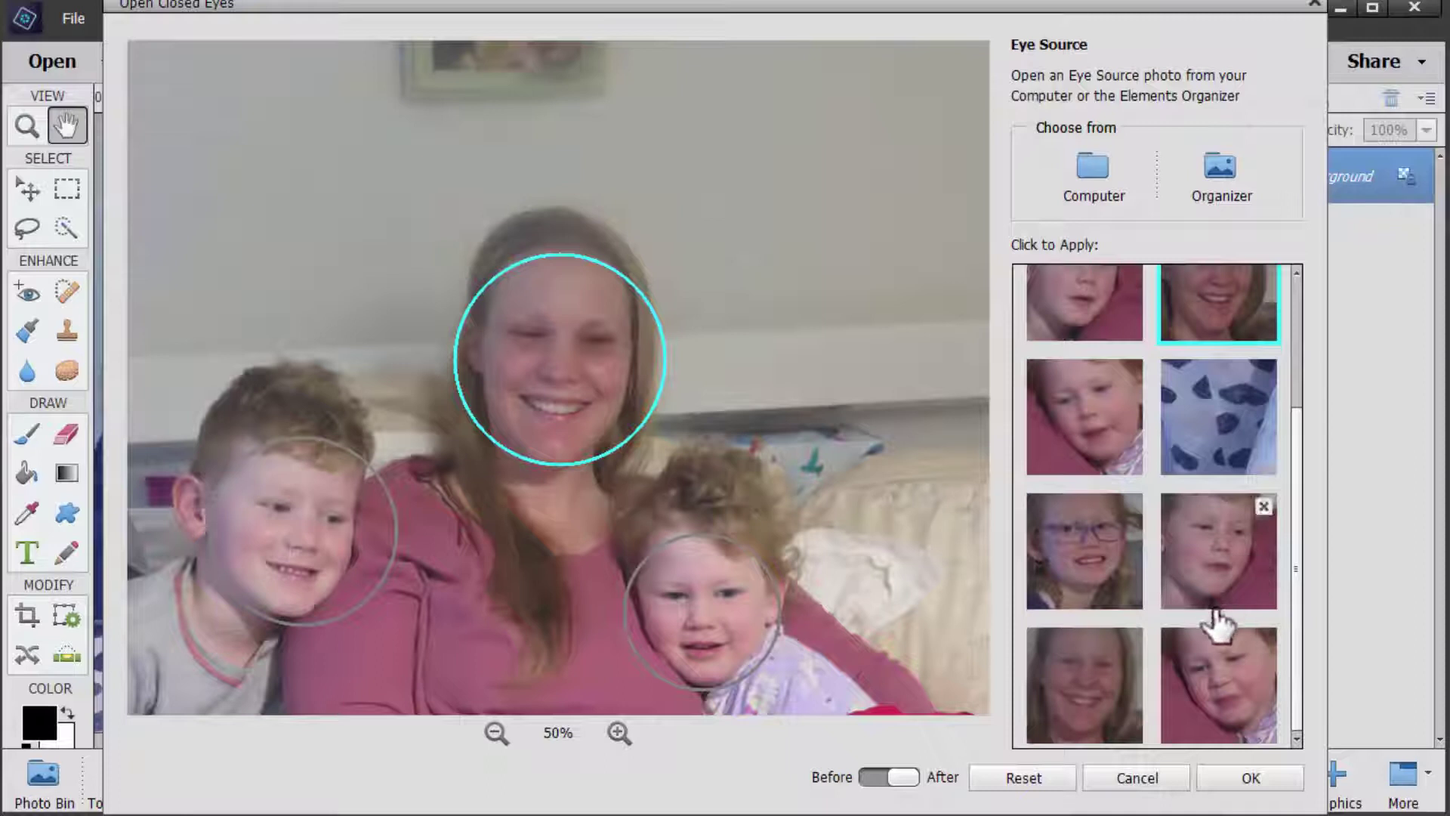
click(1069, 695)
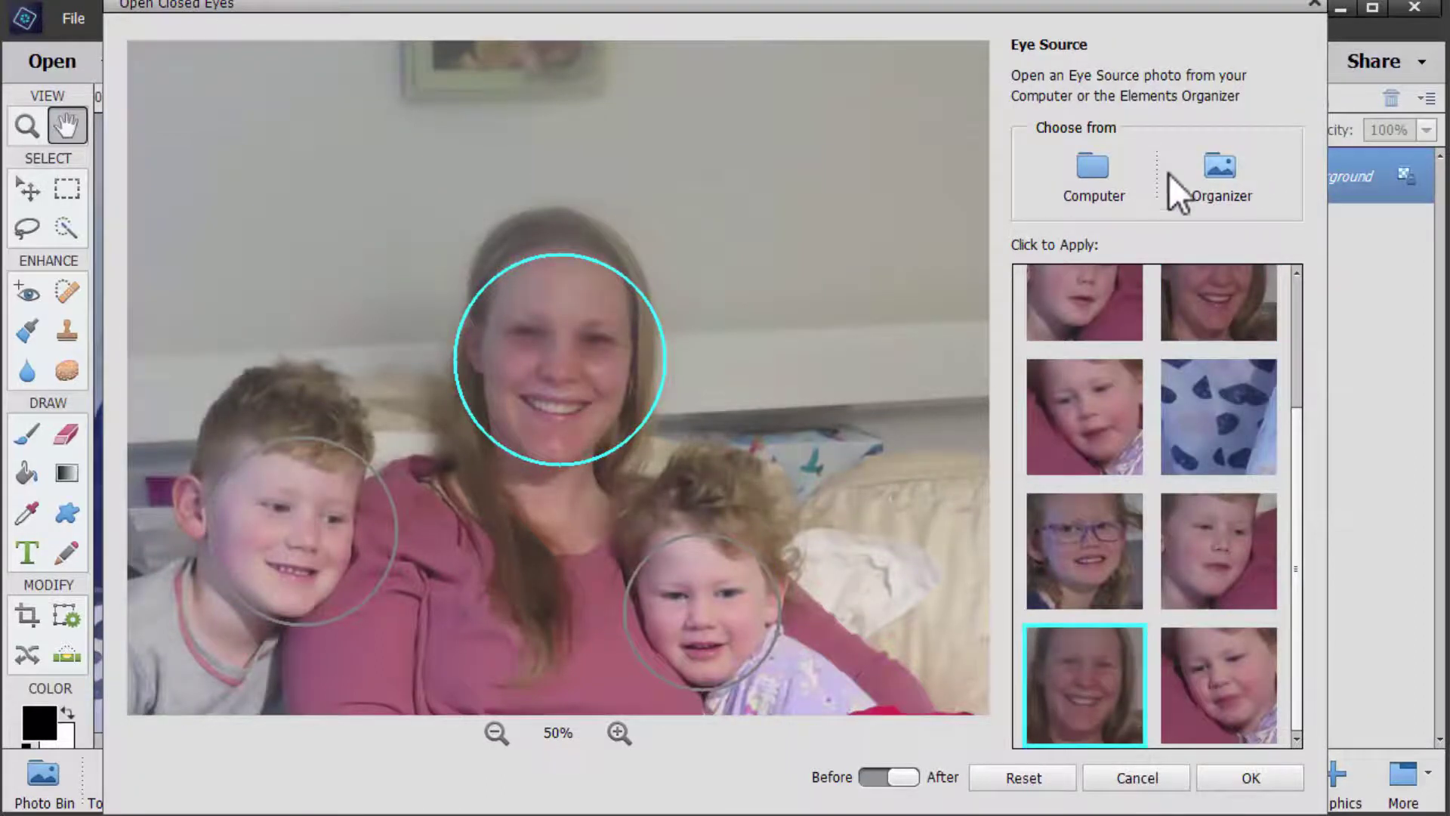
- Load 20170514_IMG_9366.JPG from the computer as an eye source and apply the woman's eyes from it to her face
click(1113, 191)
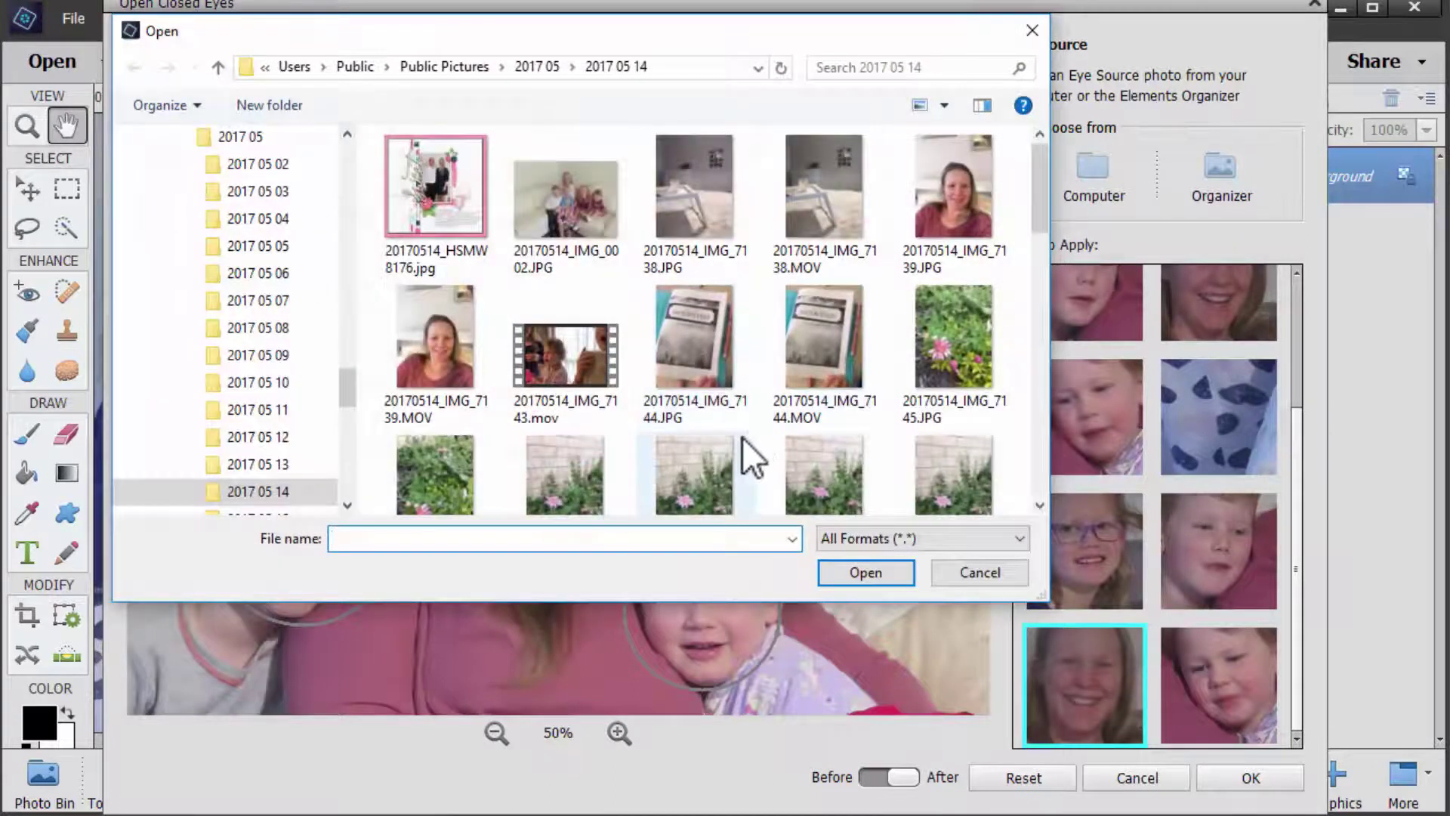
scroll(742, 439, down, 5)
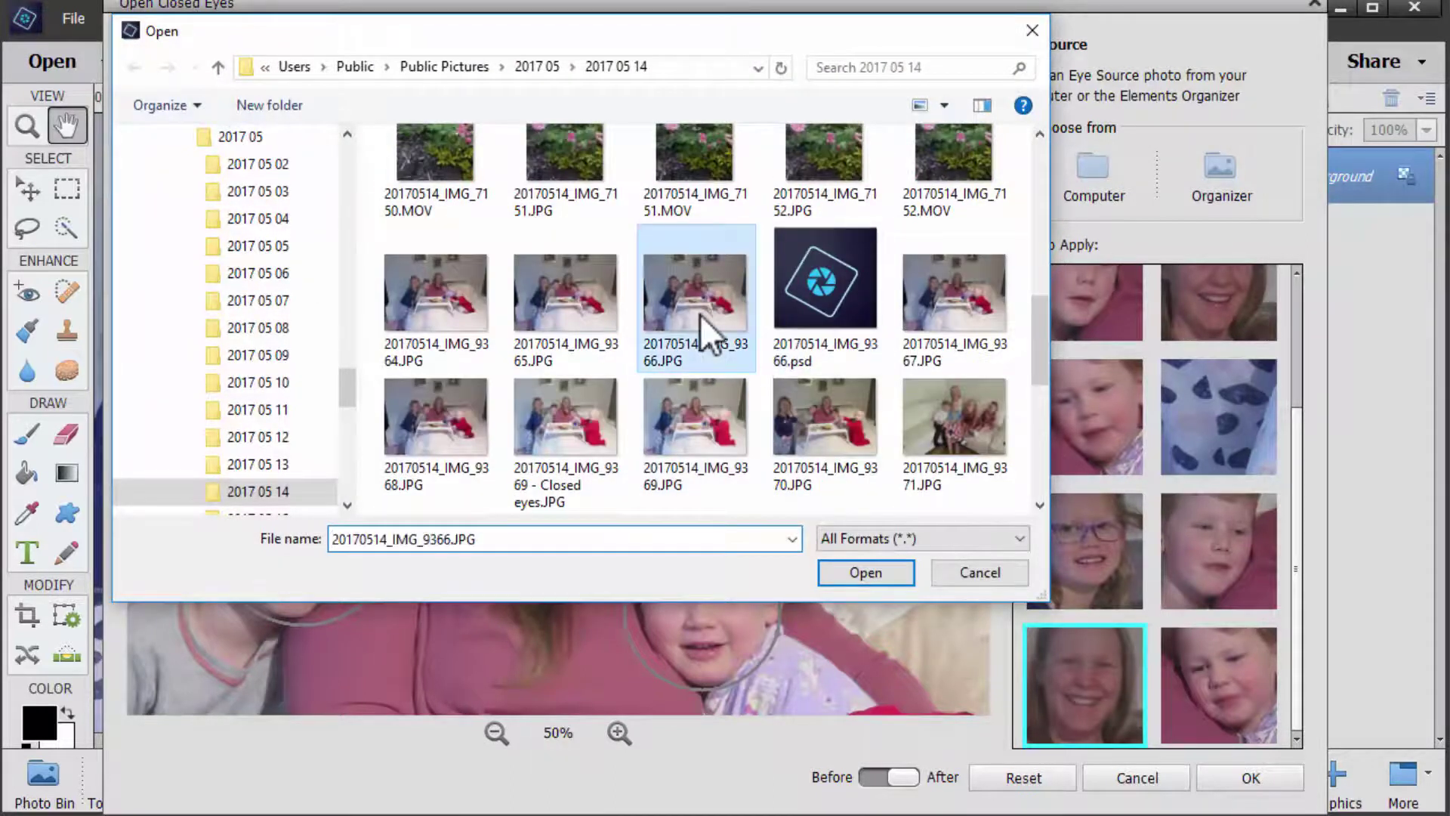
double_click(700, 314)
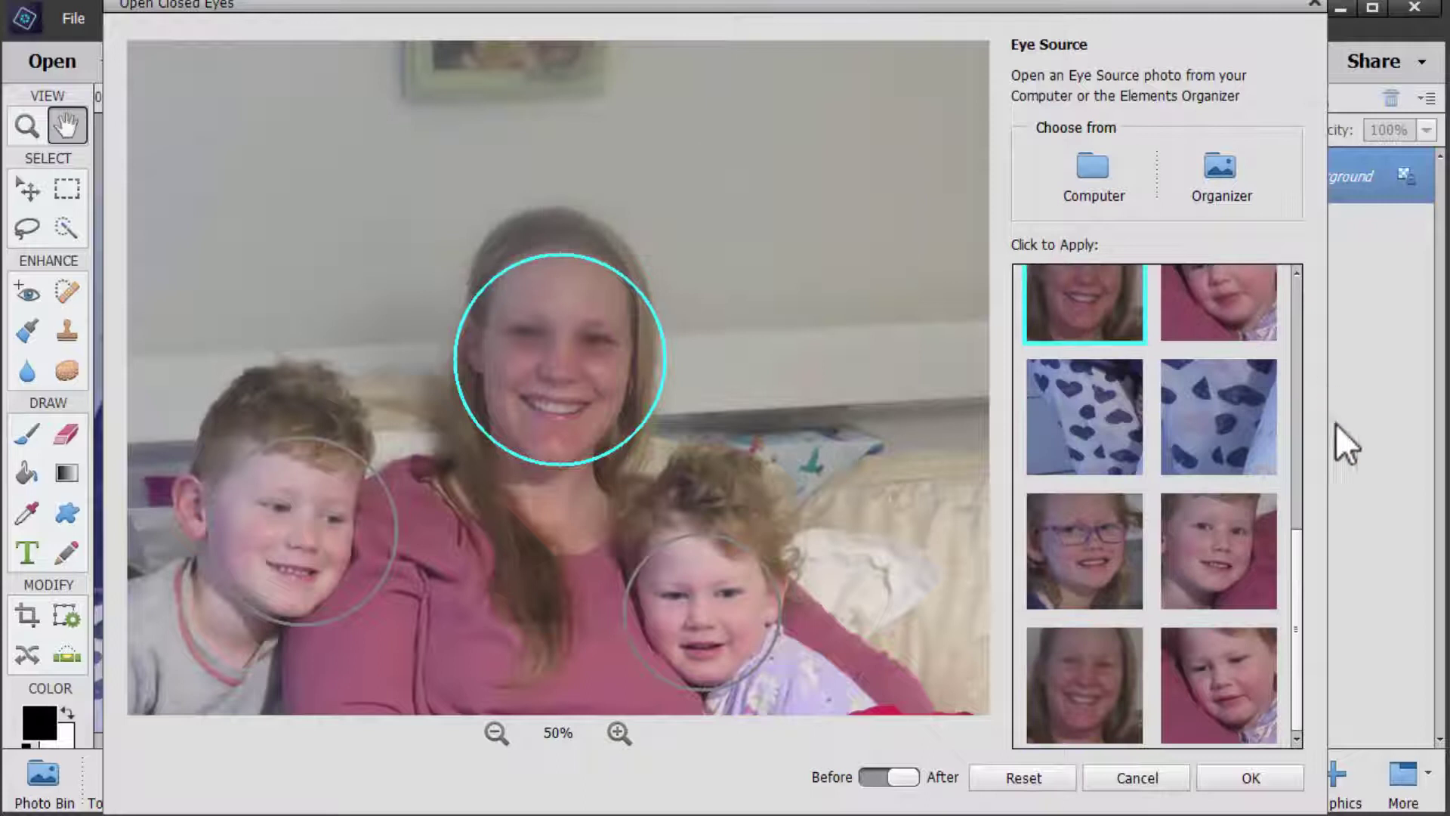
click(1100, 693)
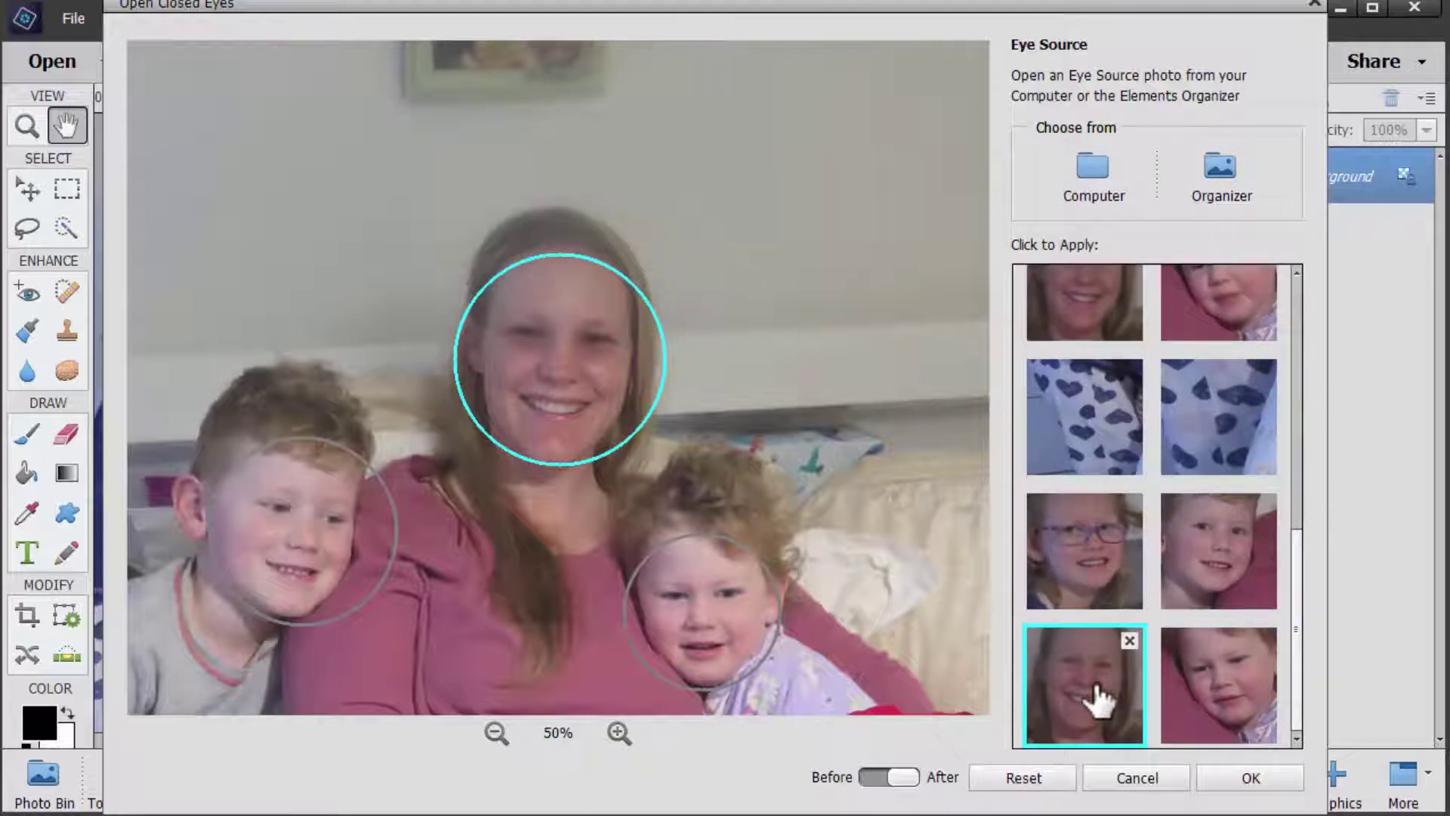
- Try the toddler's, boy's and girl's eyes from the same source photo on the woman, then reapply her own
click(1294, 398)
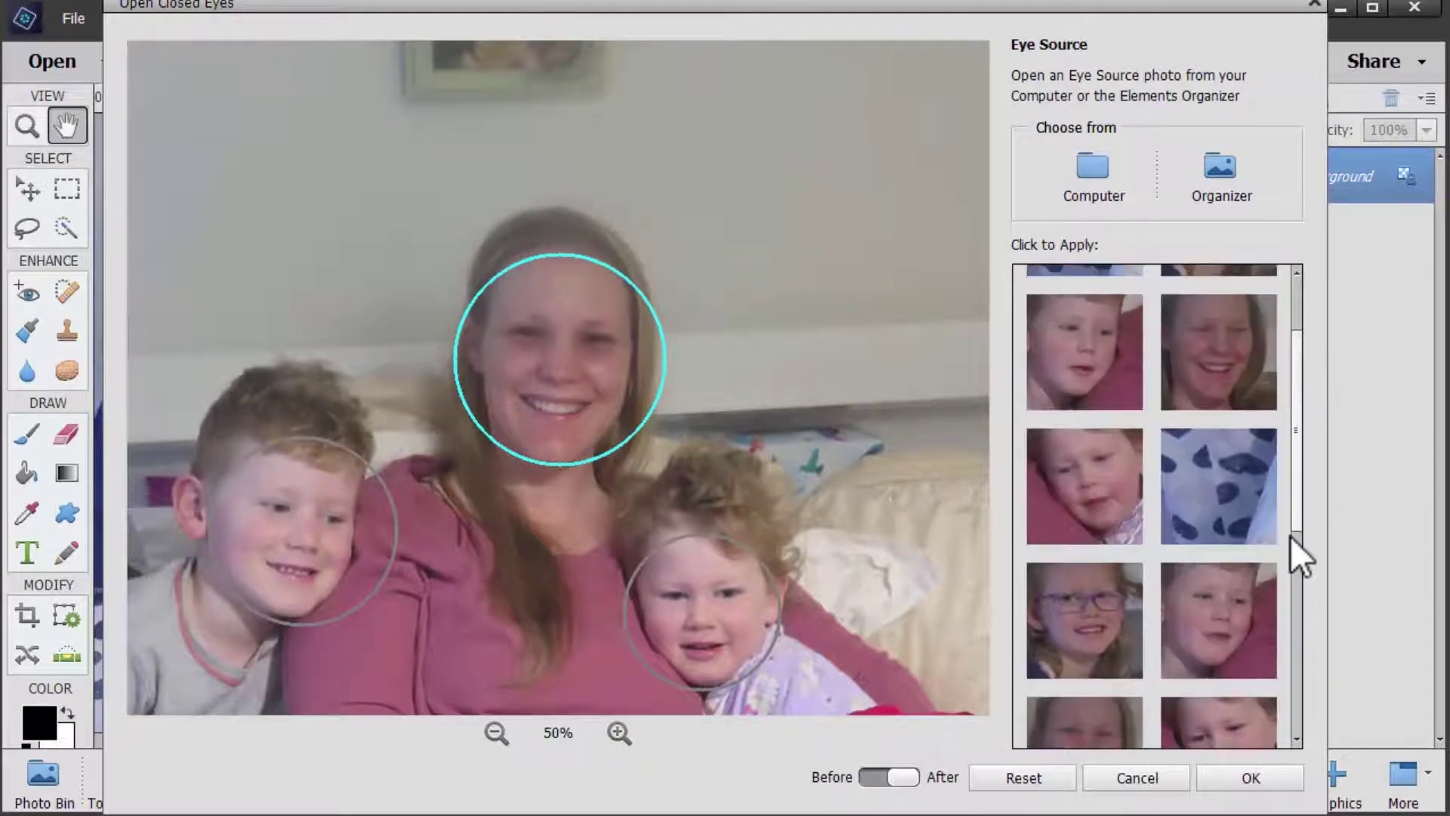
click(1300, 617)
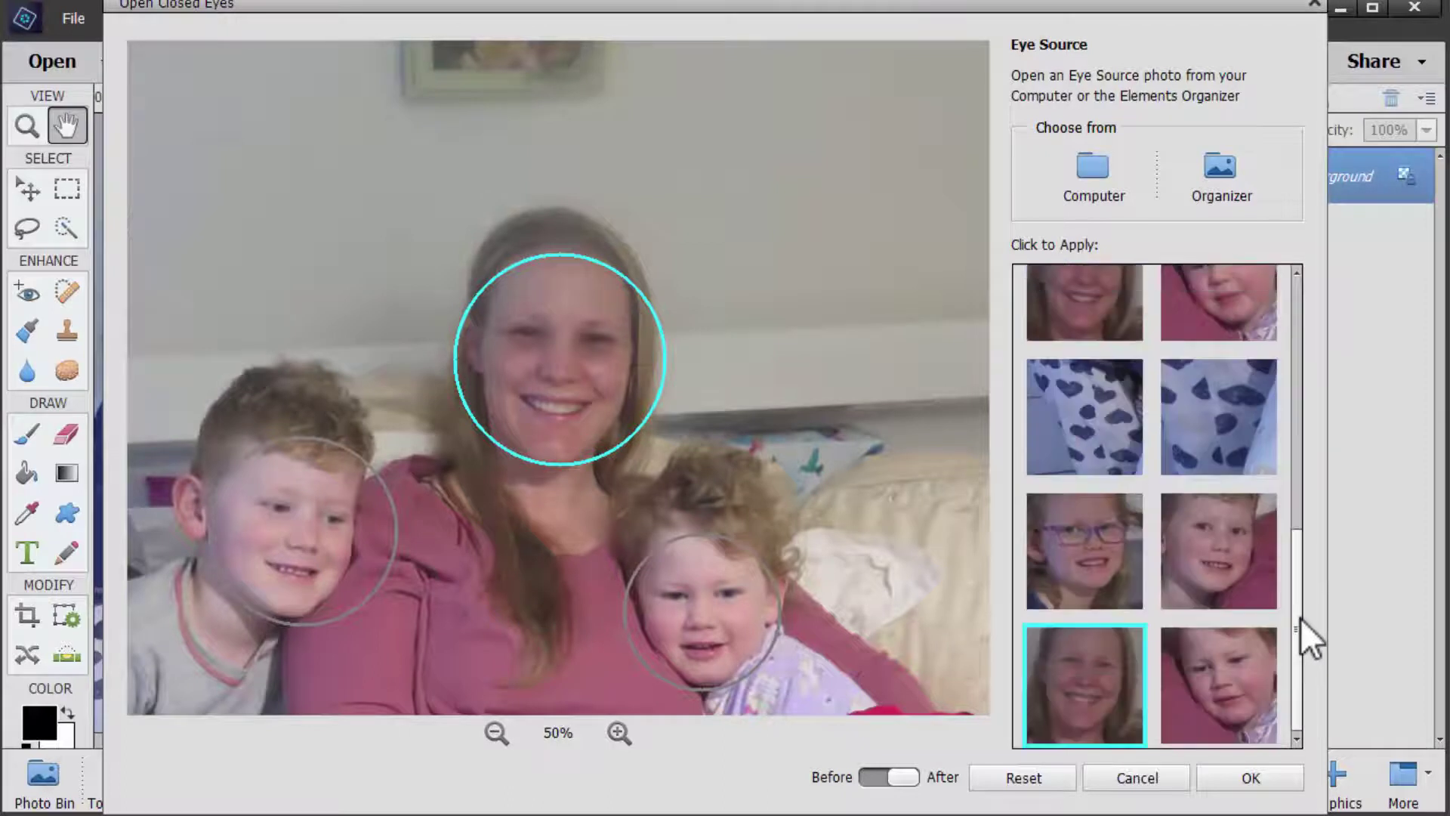
click(1205, 714)
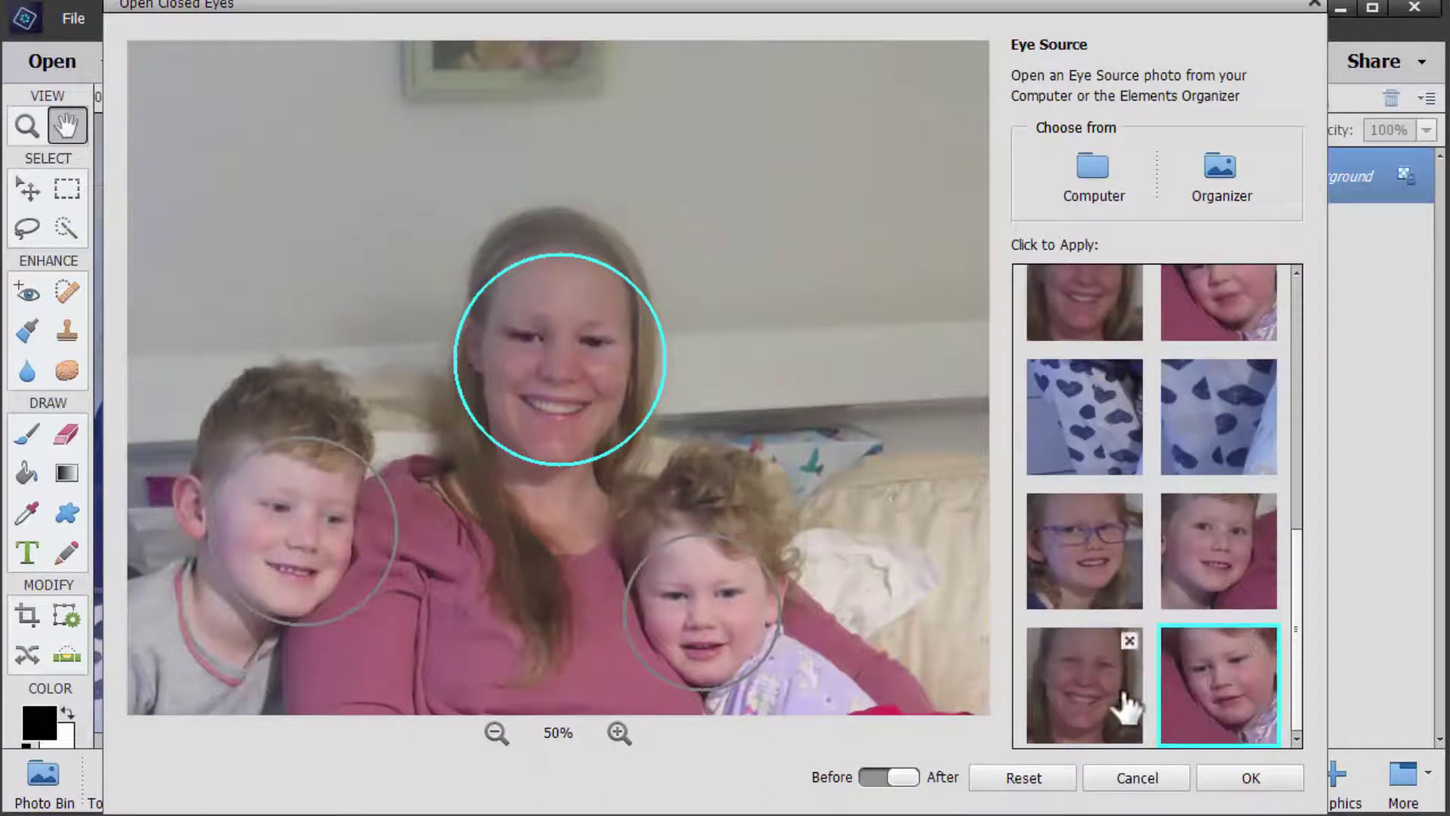
click(1223, 558)
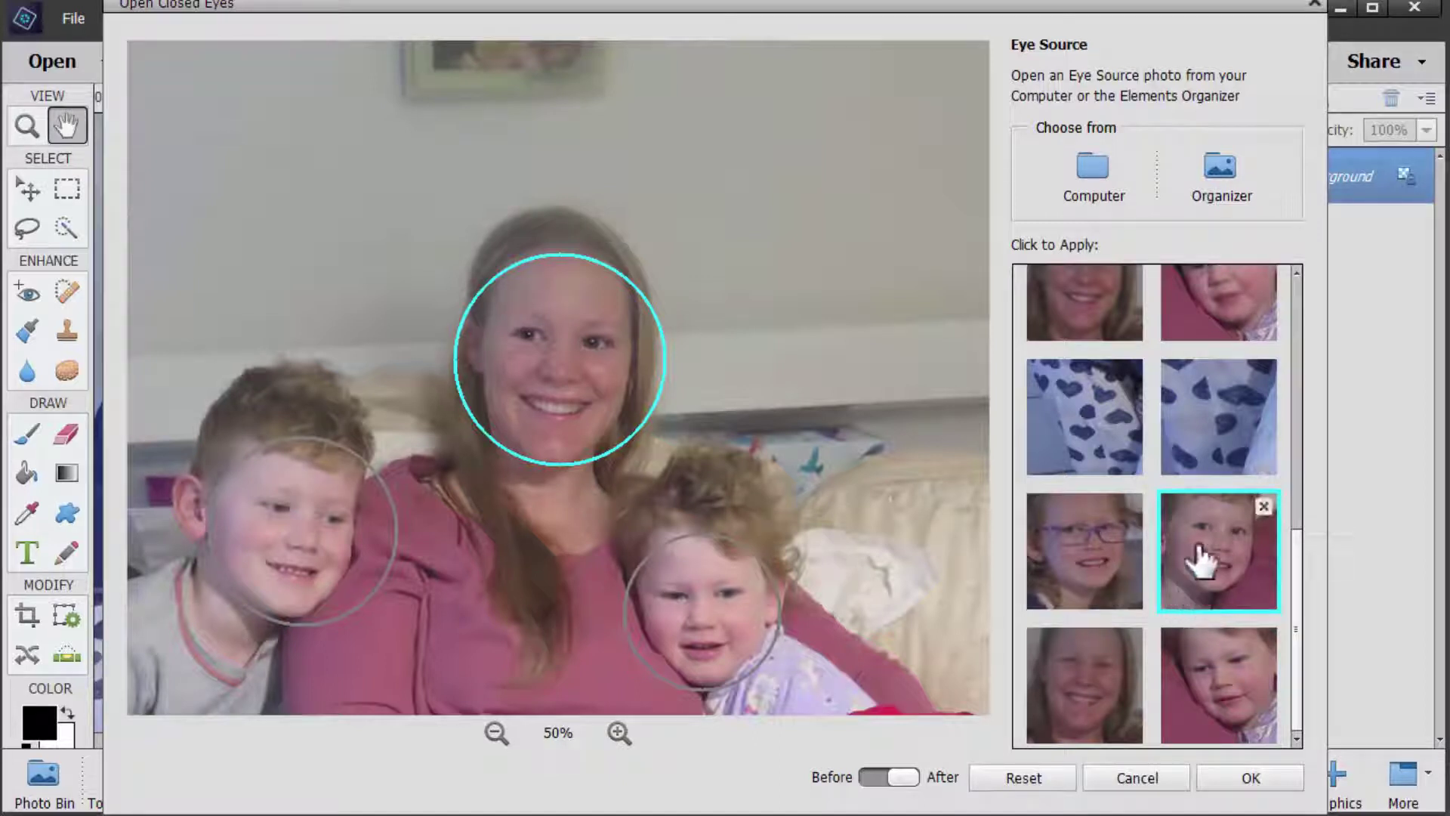
click(1109, 561)
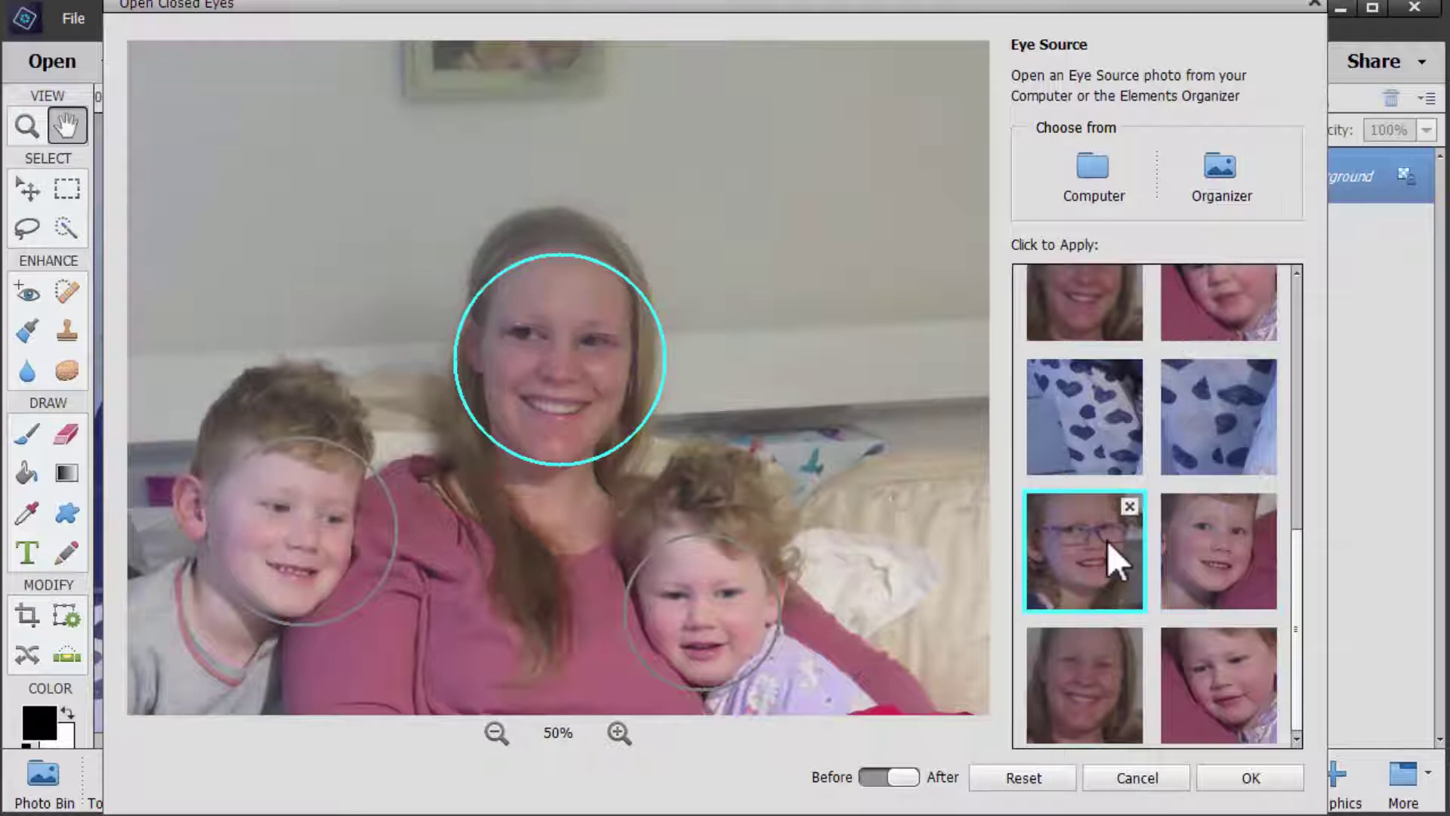
click(1101, 691)
- Apply the boy's and the girl's own eyes from the same source photo to their faces in the family picture
click(321, 542)
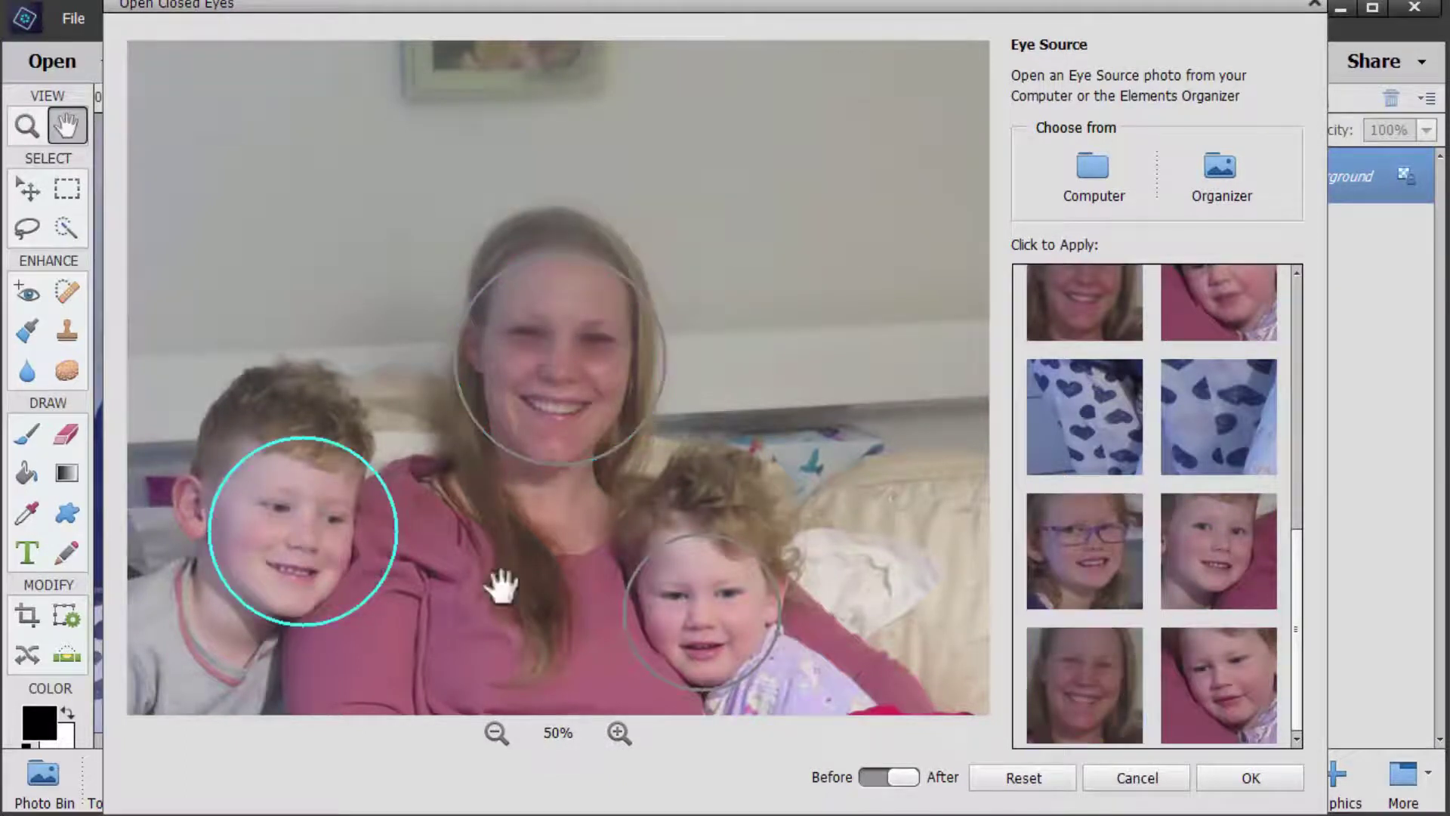
click(1215, 580)
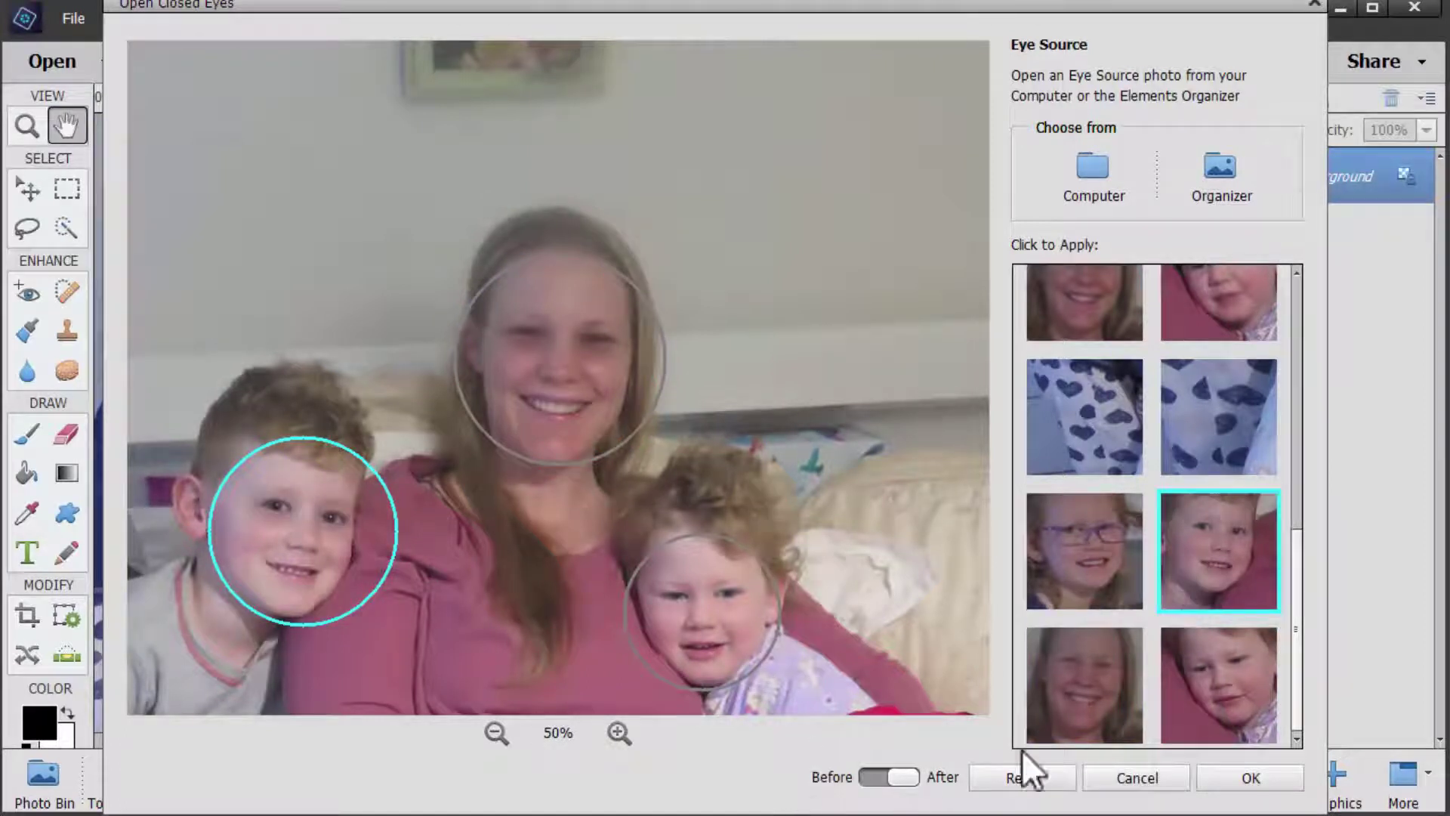
drag(418, 599, 944, 499)
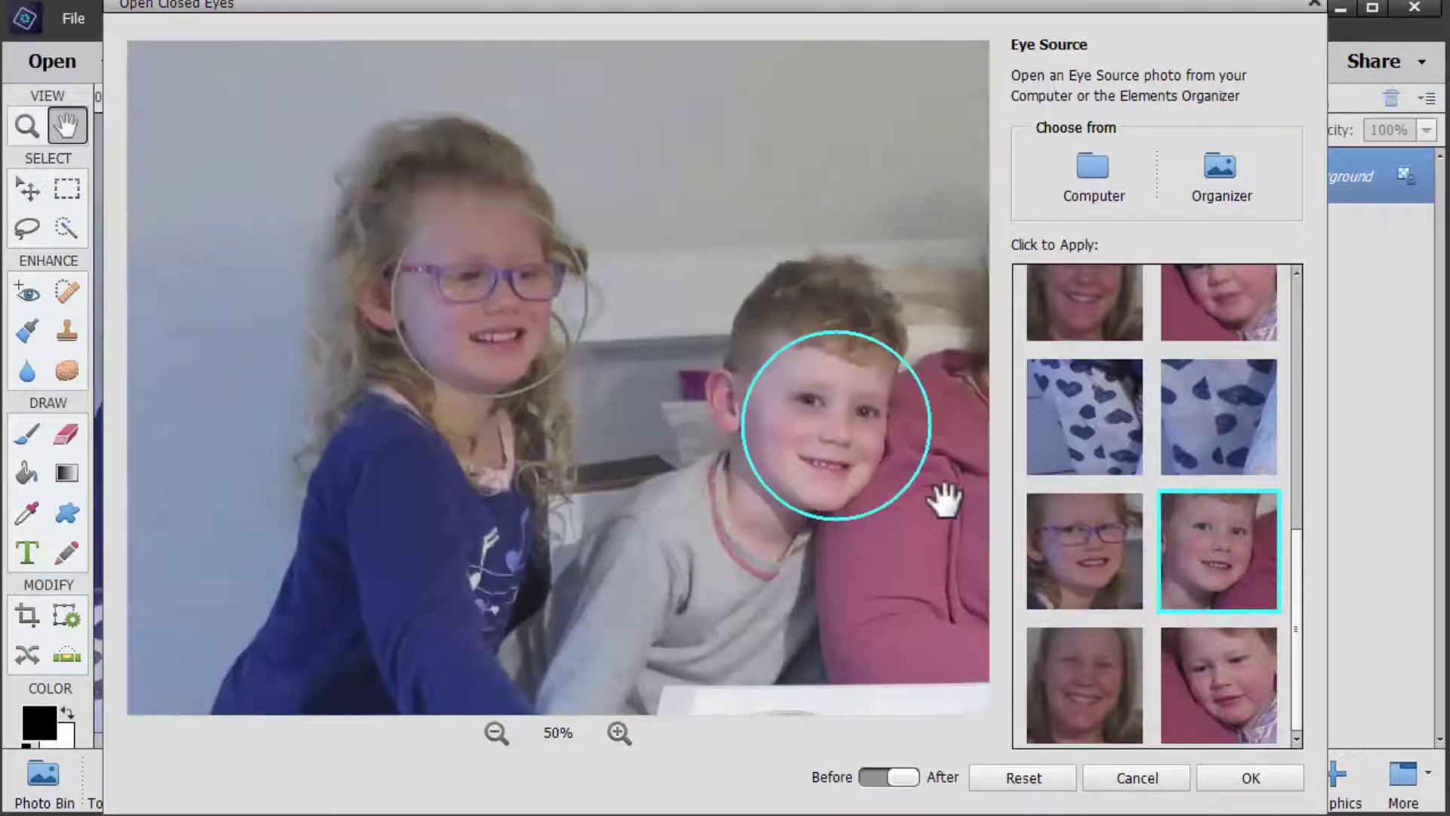
drag(909, 580, 894, 683)
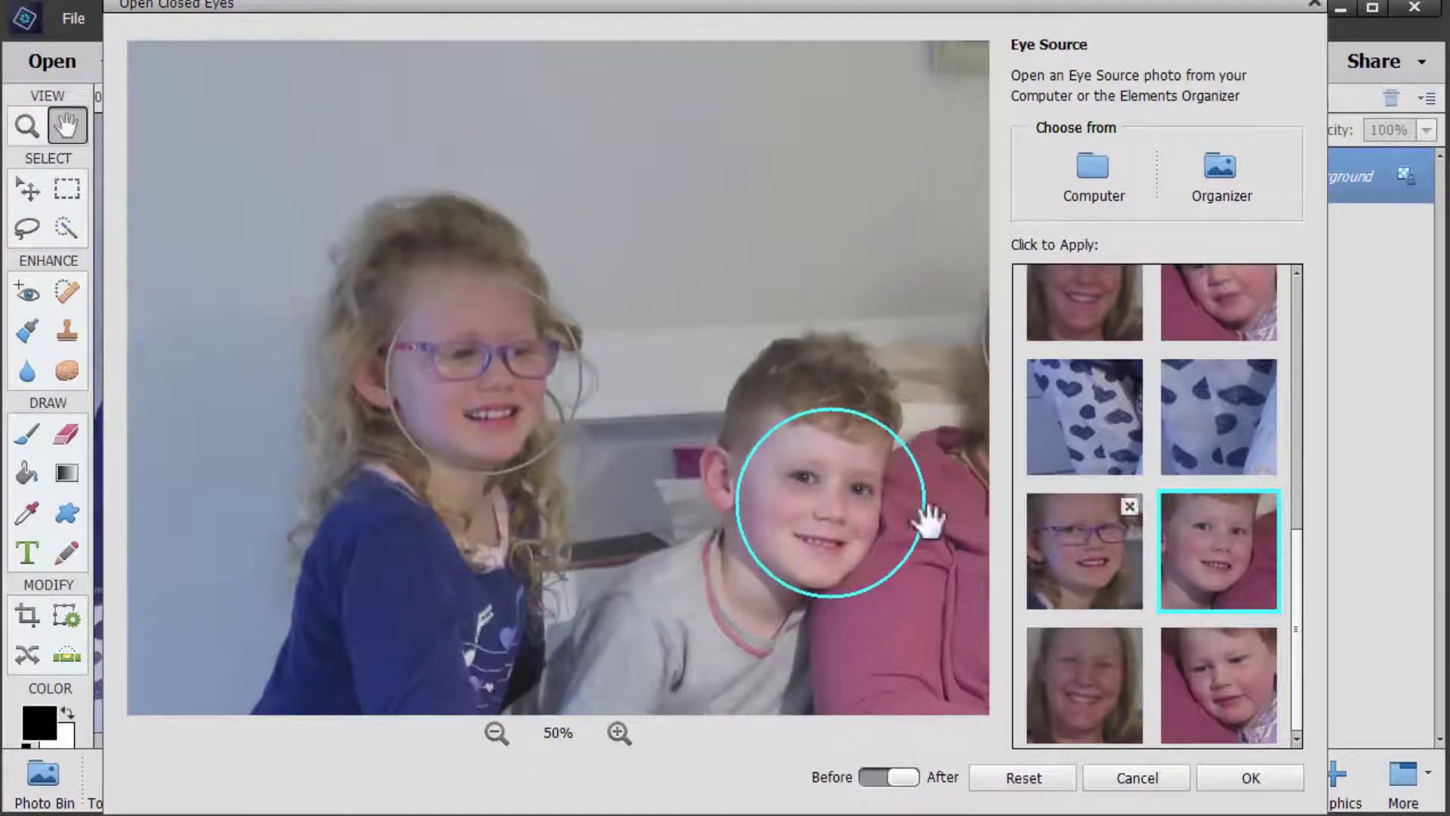
click(544, 401)
click(1077, 599)
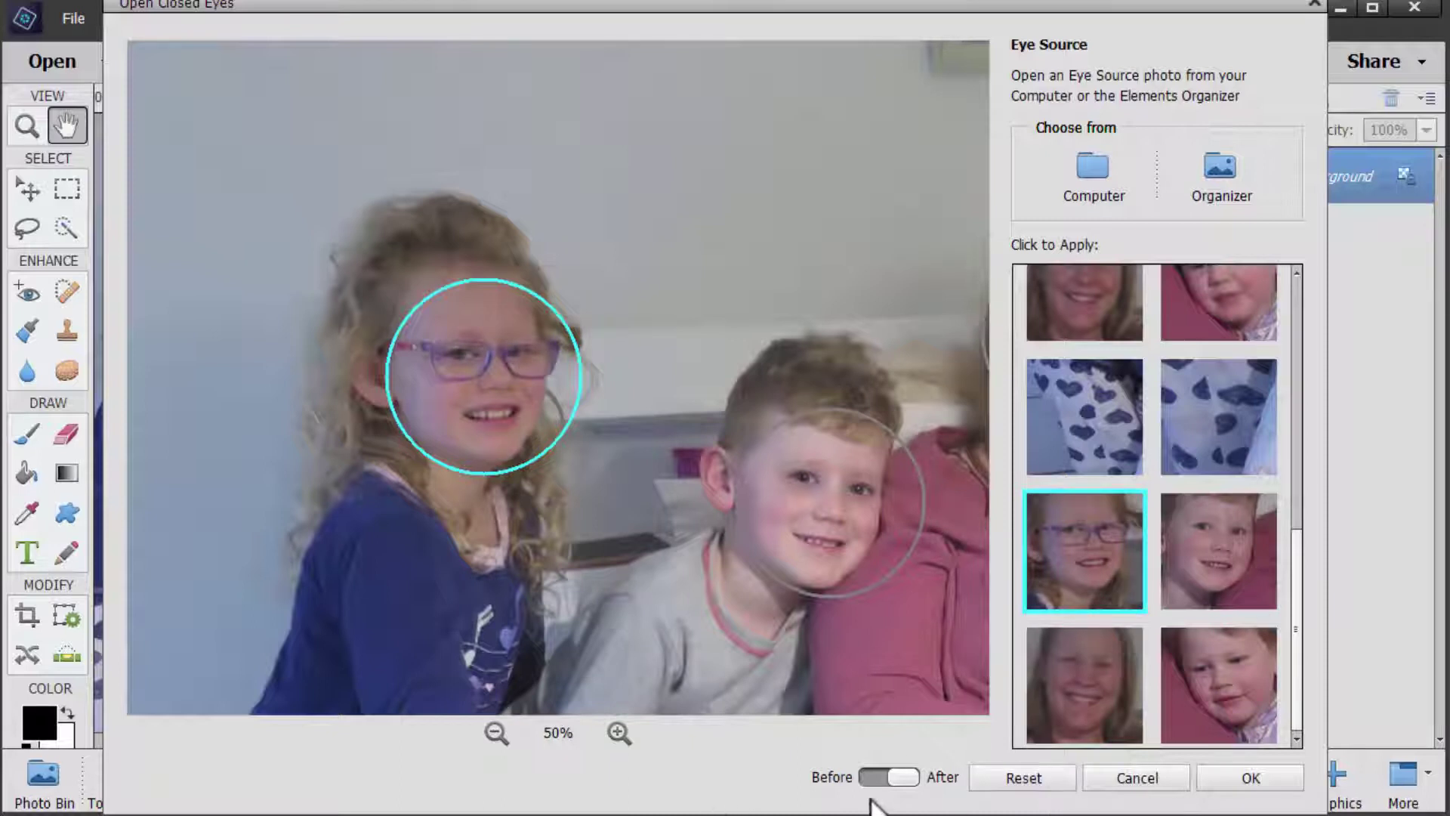
- Compare the before and after versions of the family photo at 25% zoom and accept the eye replacements
click(500, 733)
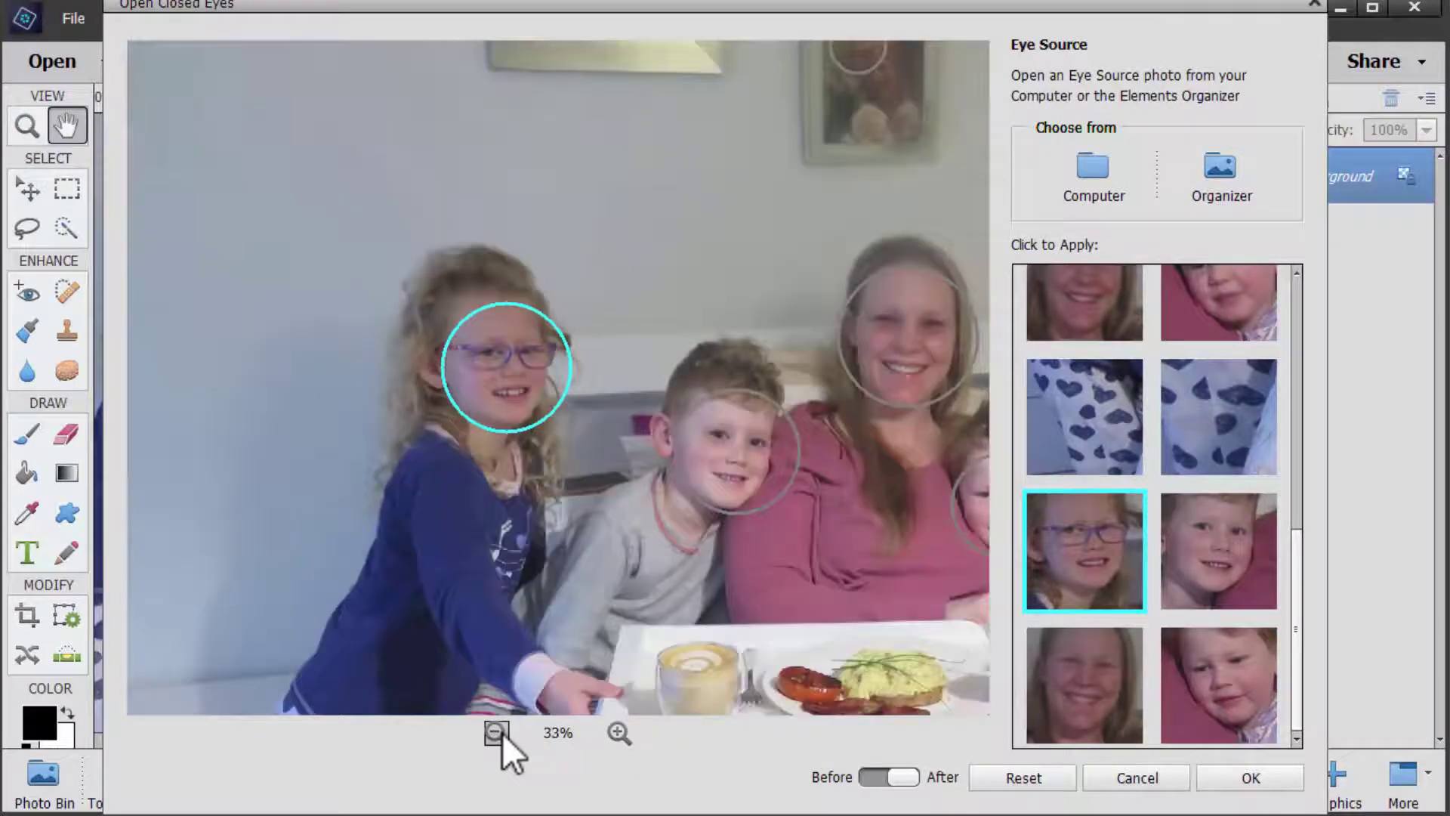
click(500, 733)
drag(778, 556, 660, 528)
click(878, 778)
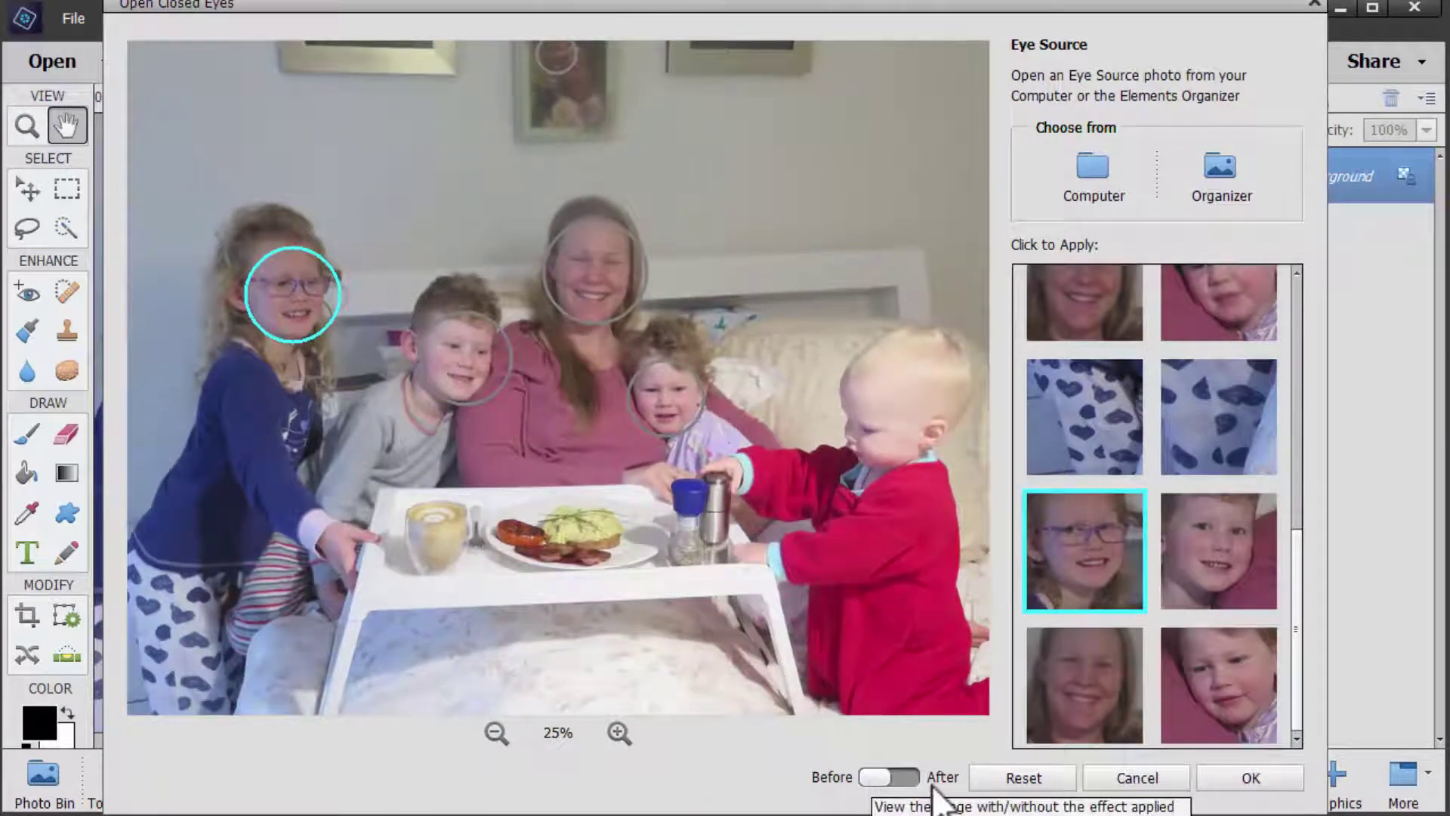
click(909, 778)
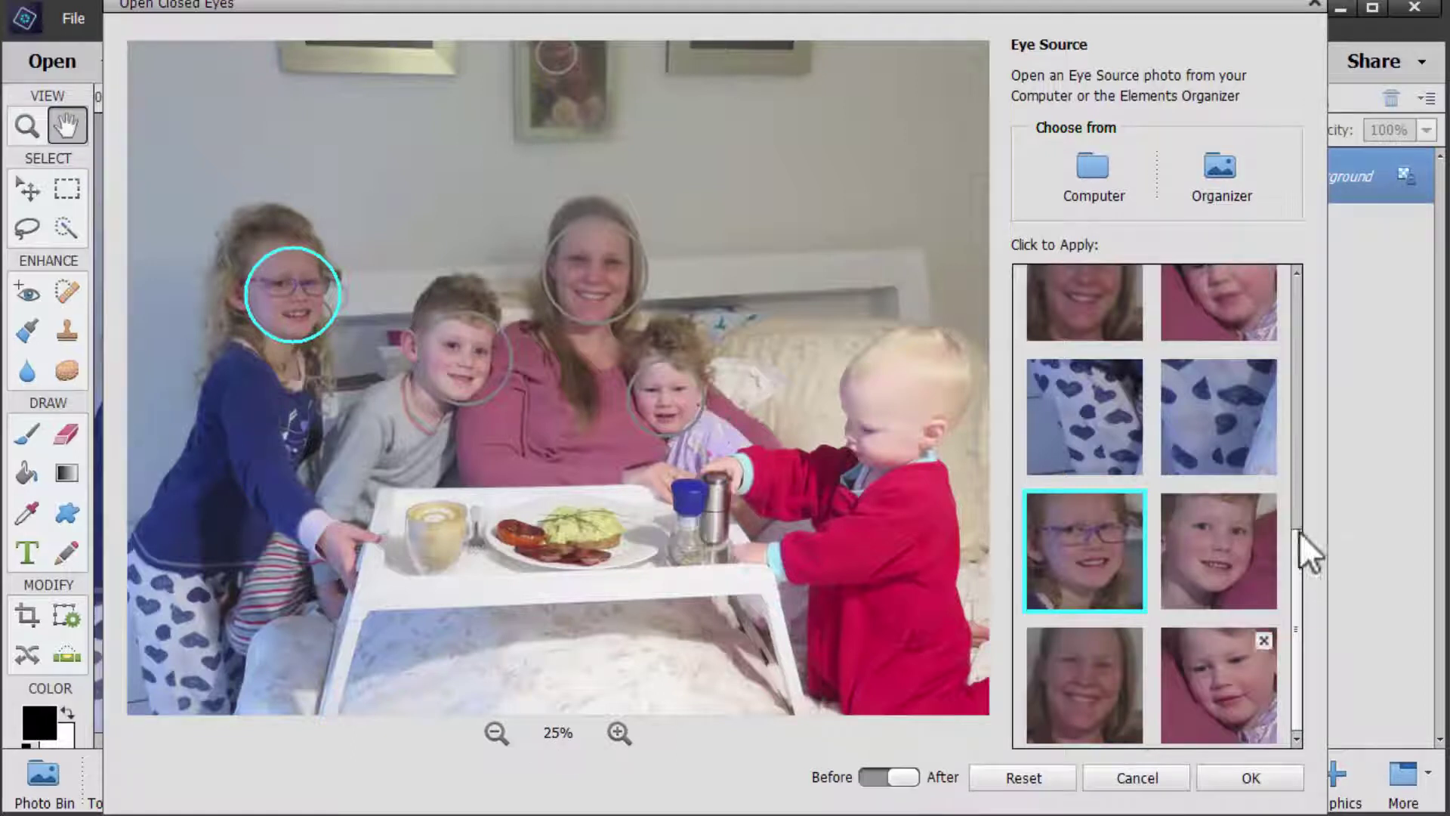
drag(1296, 576, 1313, 325)
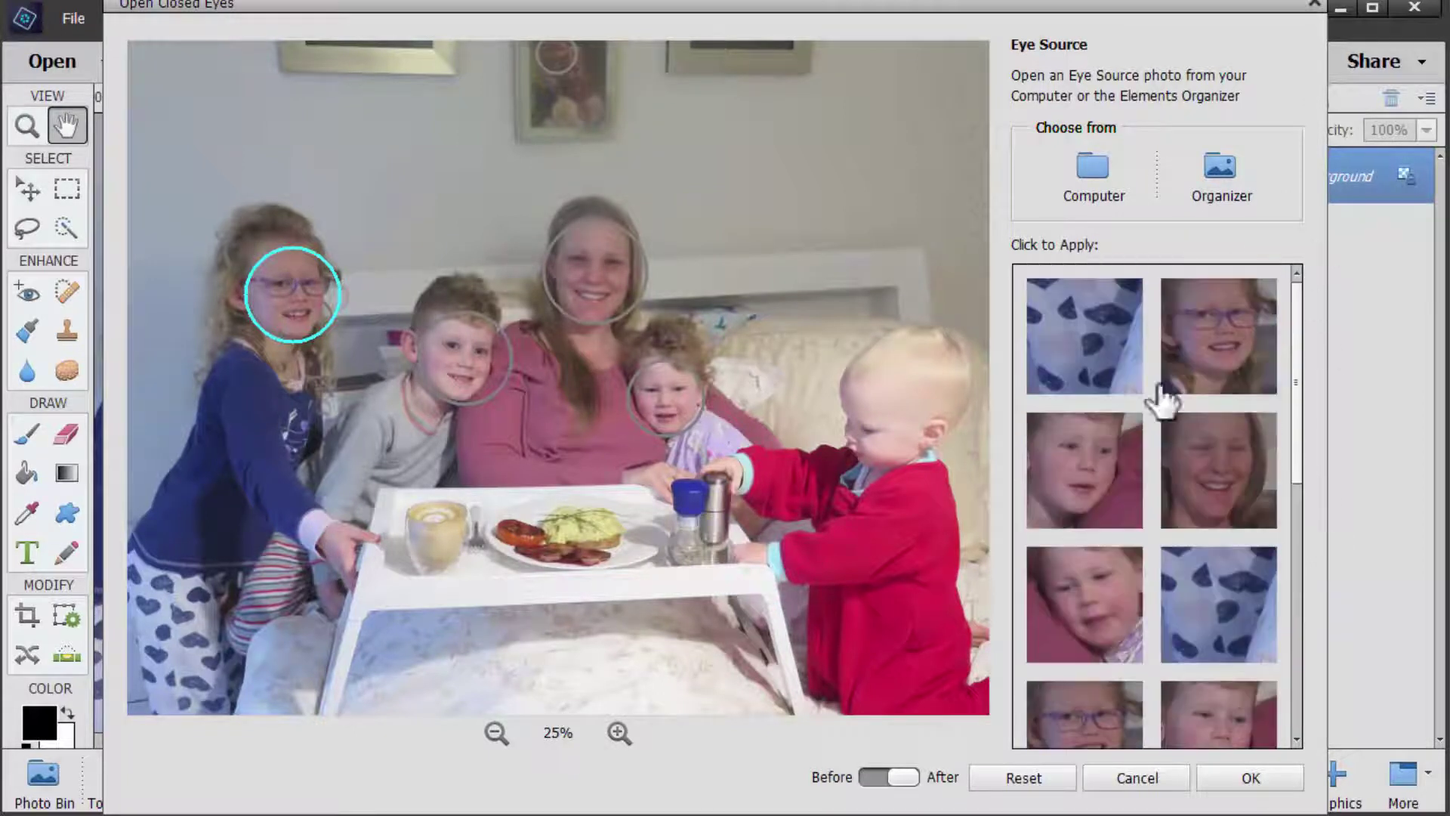
click(1258, 785)
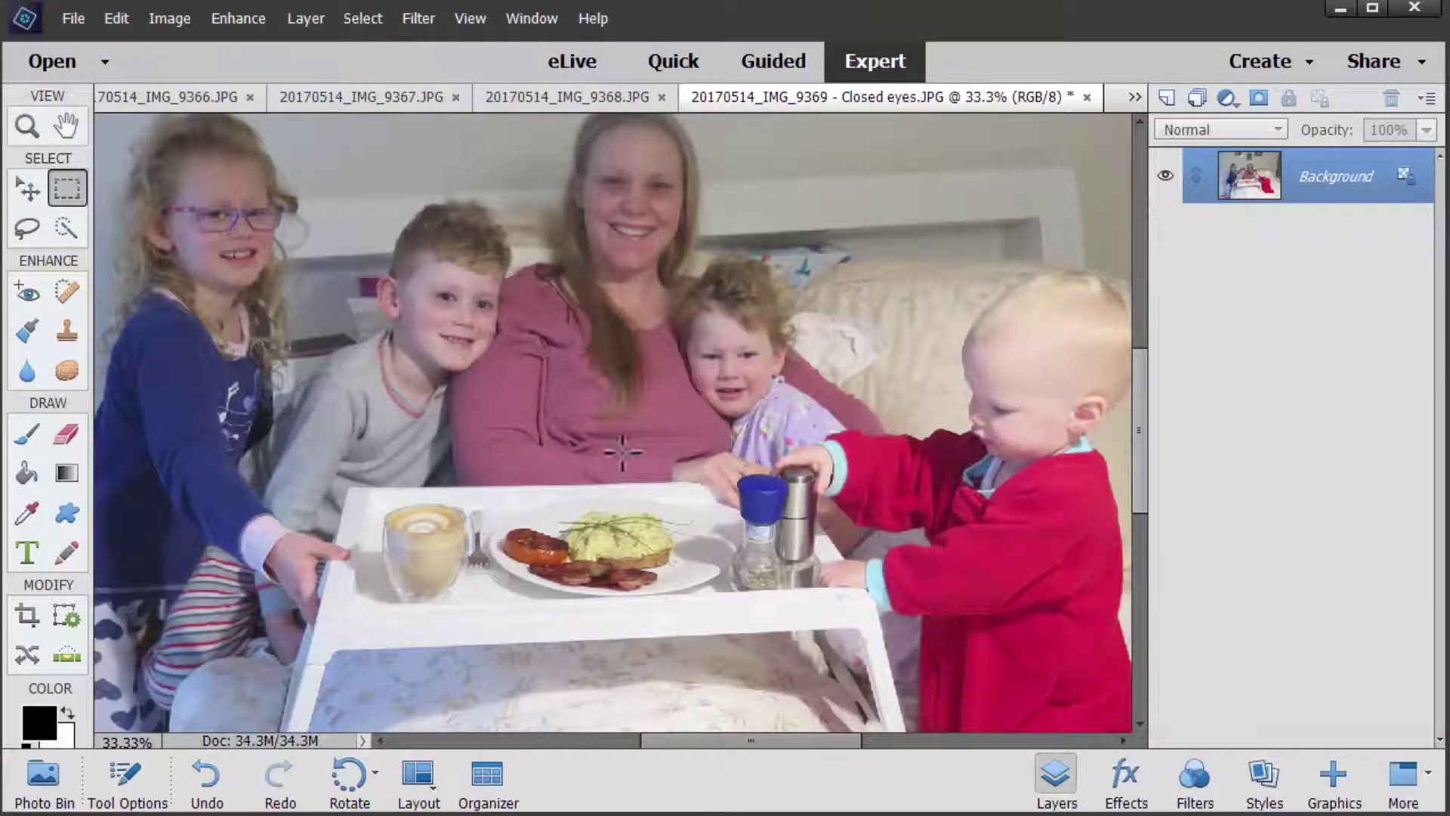
- Try a 13 px Spot Healing Brush stroke under one of the woman's eyes at 100% zoom, then undo it
scroll(652, 438, up, 2)
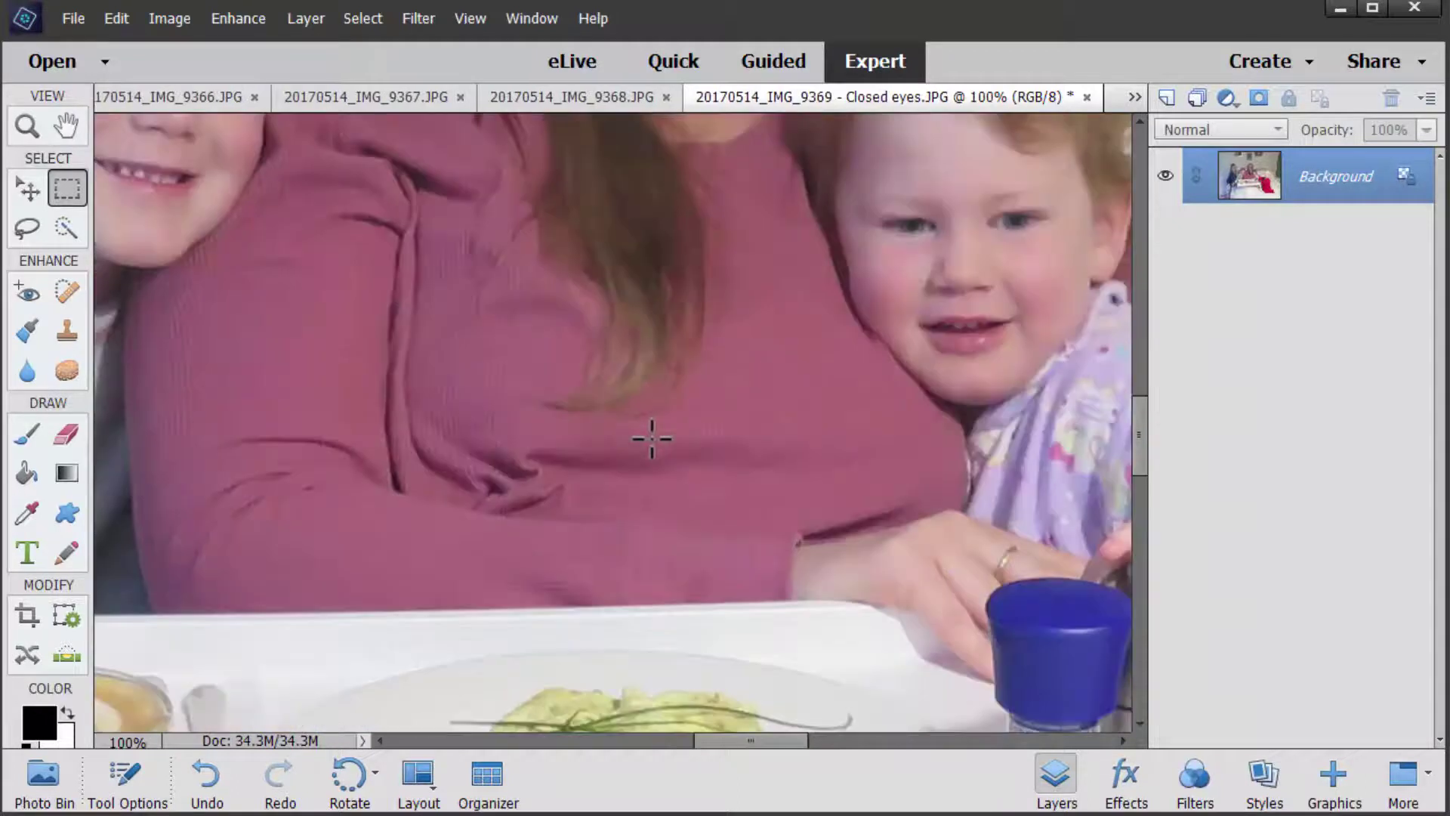
scroll(432, 350, up, 5)
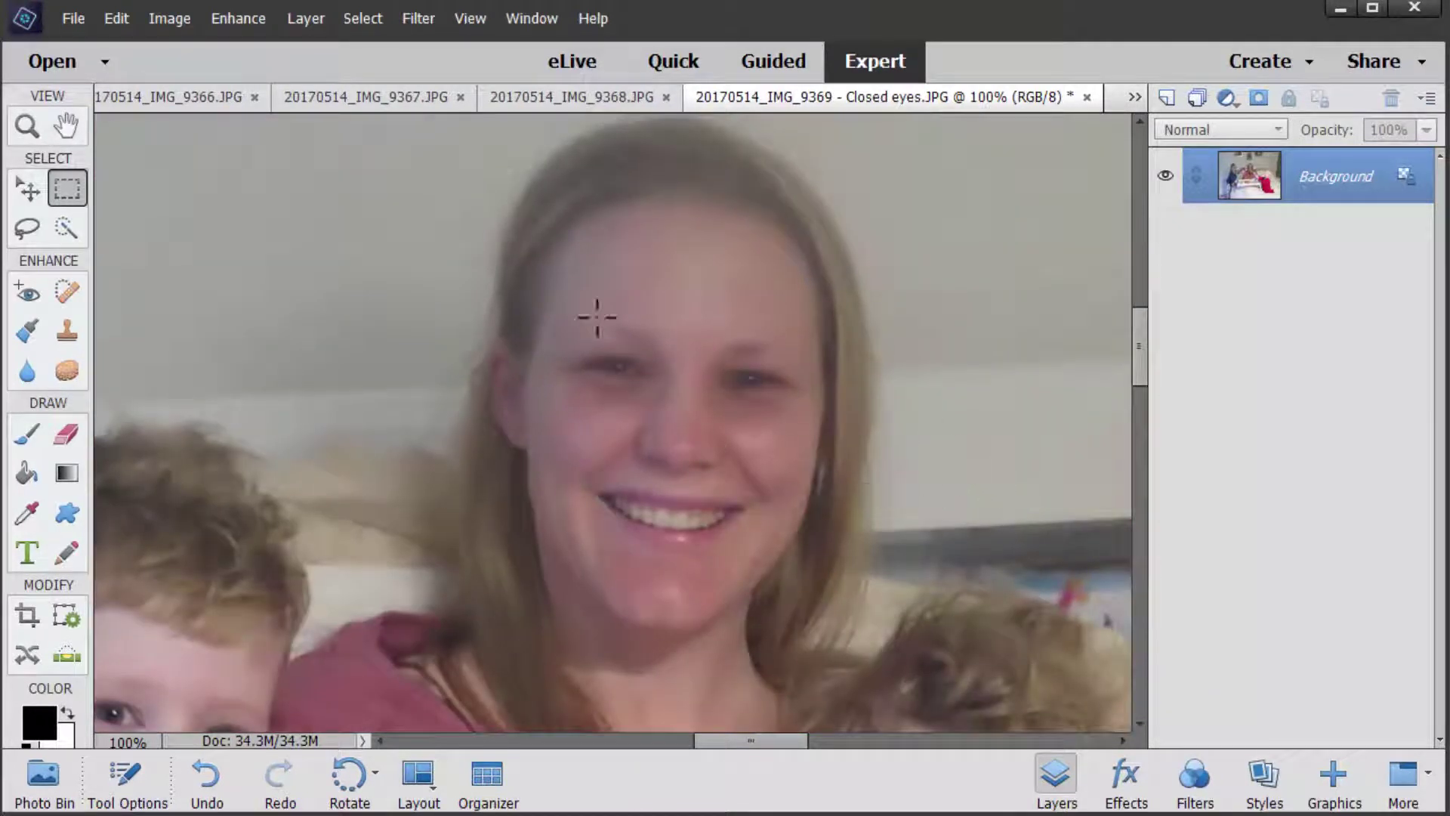
click(66, 291)
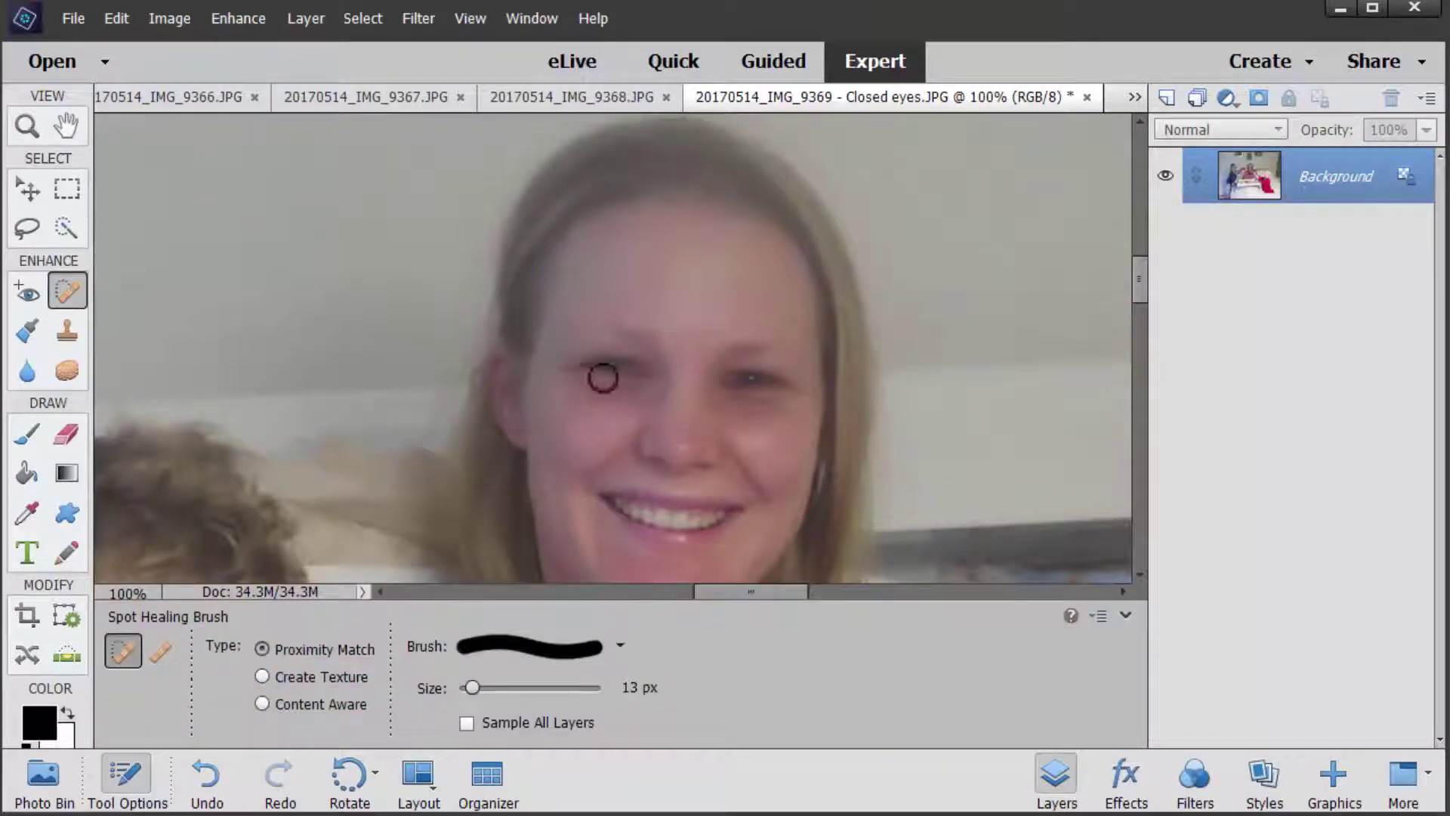
drag(580, 397, 634, 402)
key(ctrl+z)
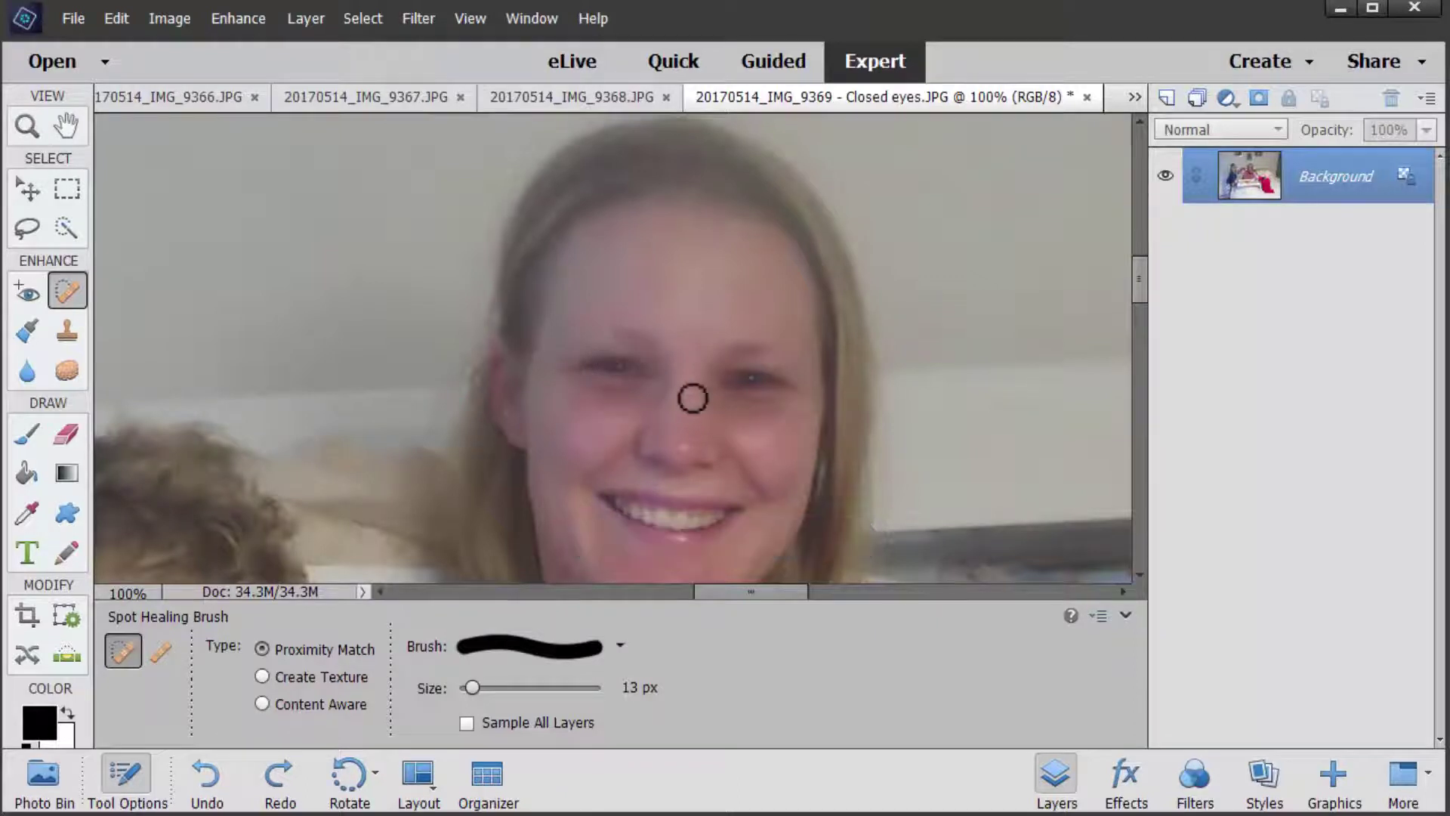
- Undo and redo the Open Closed Eyes edit at 25% zoom to compare the family photo without and with it
key(ctrl+0)
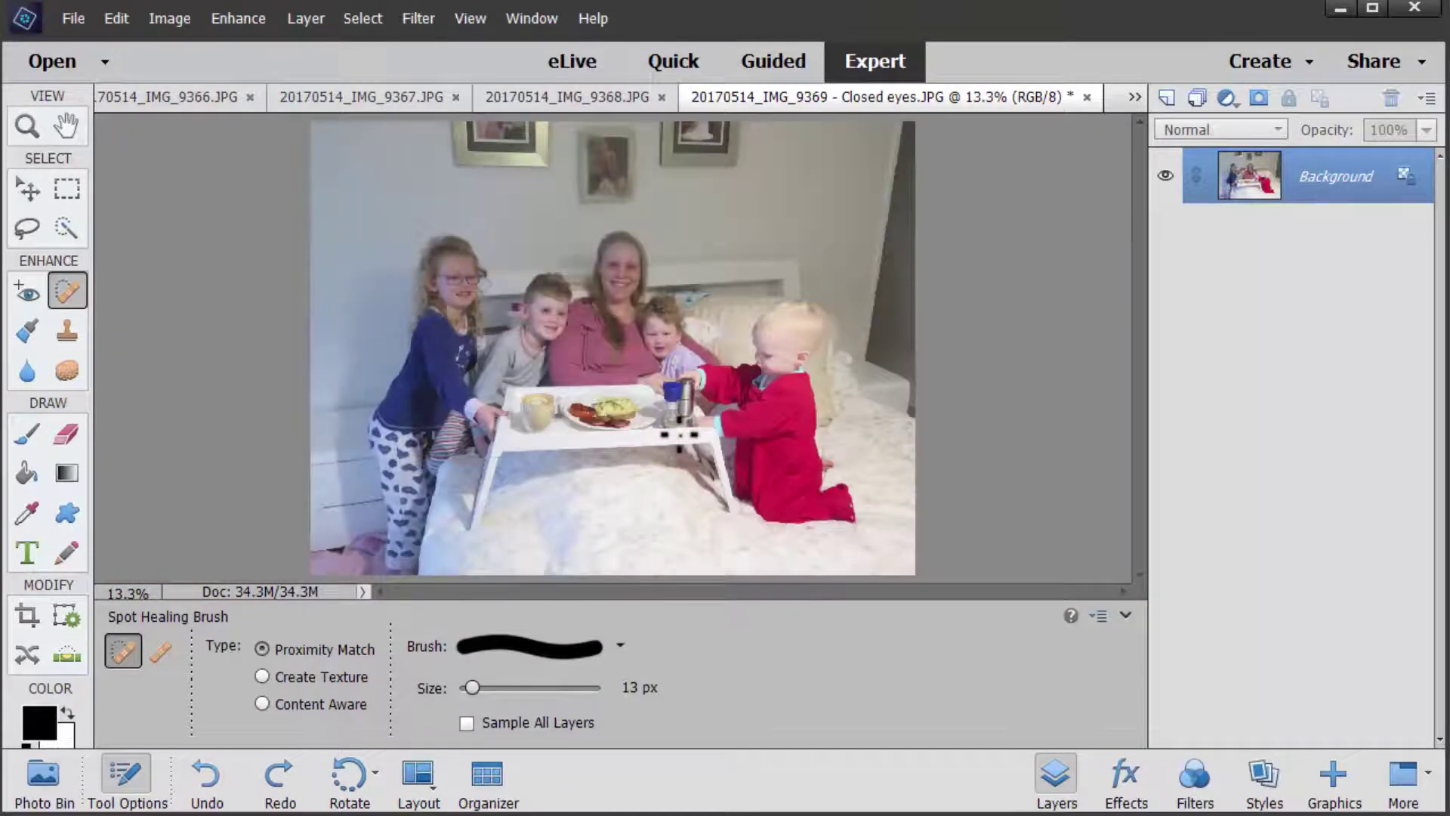
key(ctrl+equal)
key(ctrl+equal)
key(ctrl+z)
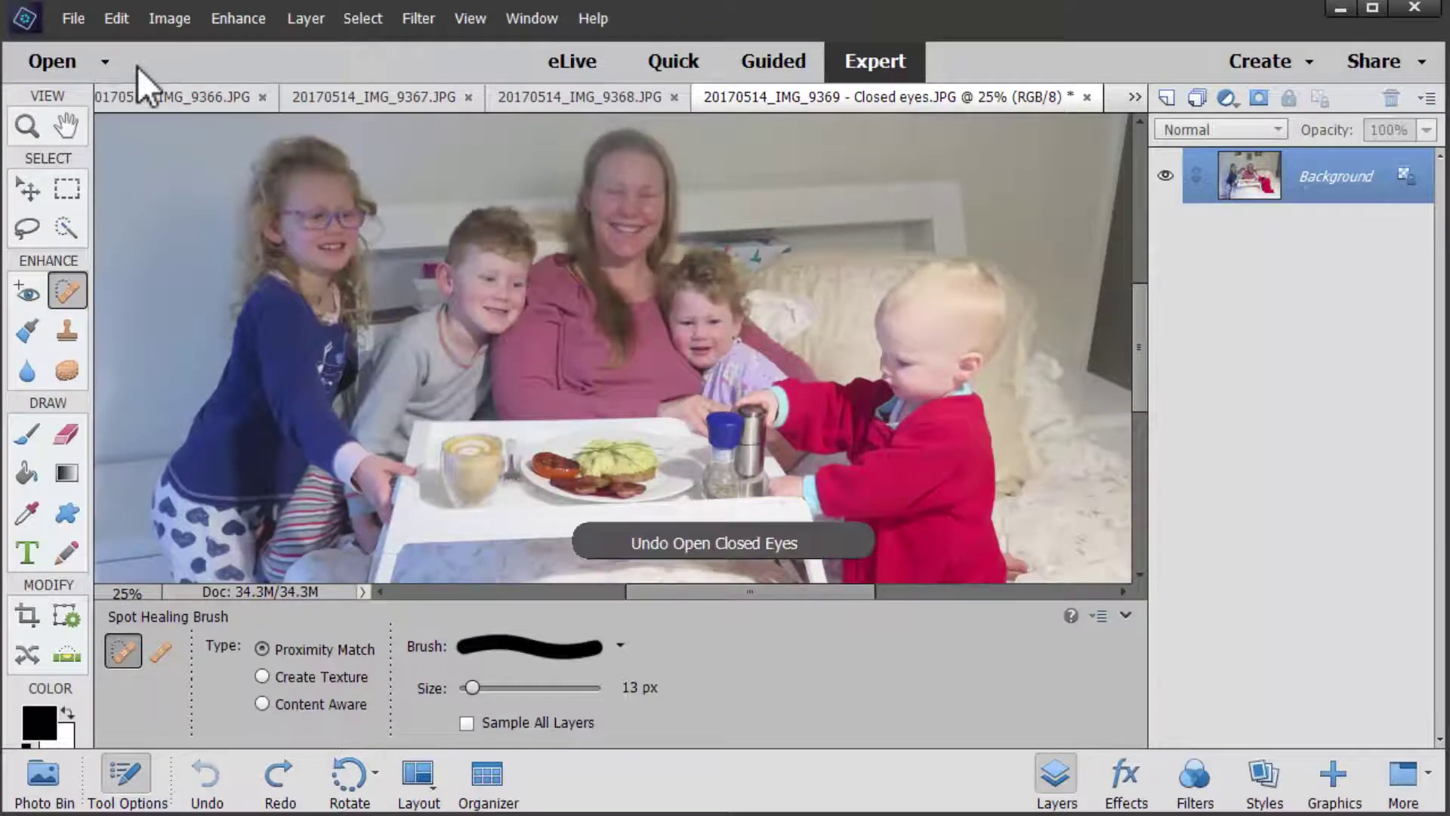
key(ctrl+y)
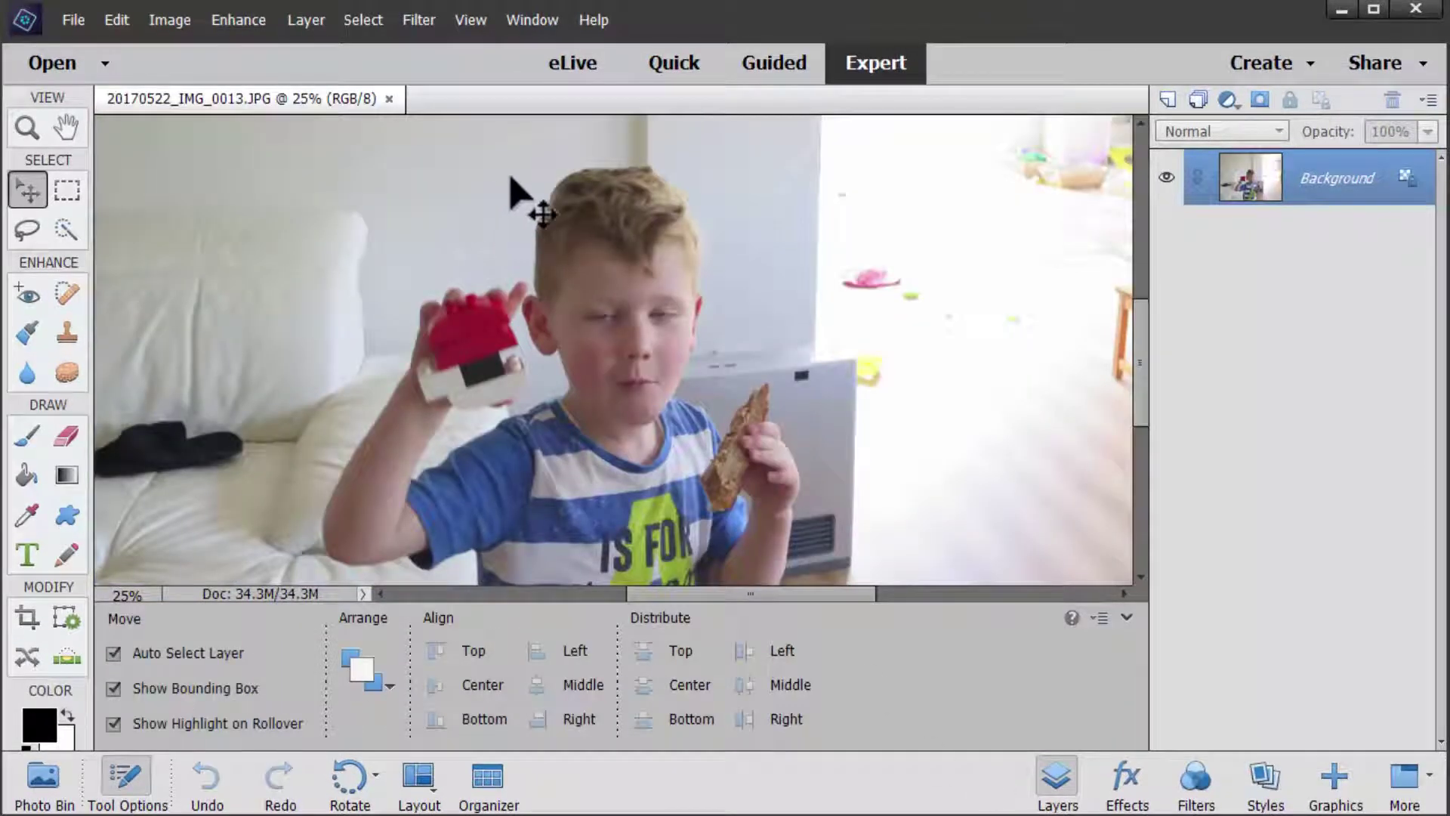
- Start Open Closed Eyes on the photo of the boy holding toast and load 20170503_IMG_9170.JPG as an eye source
click(180, 22)
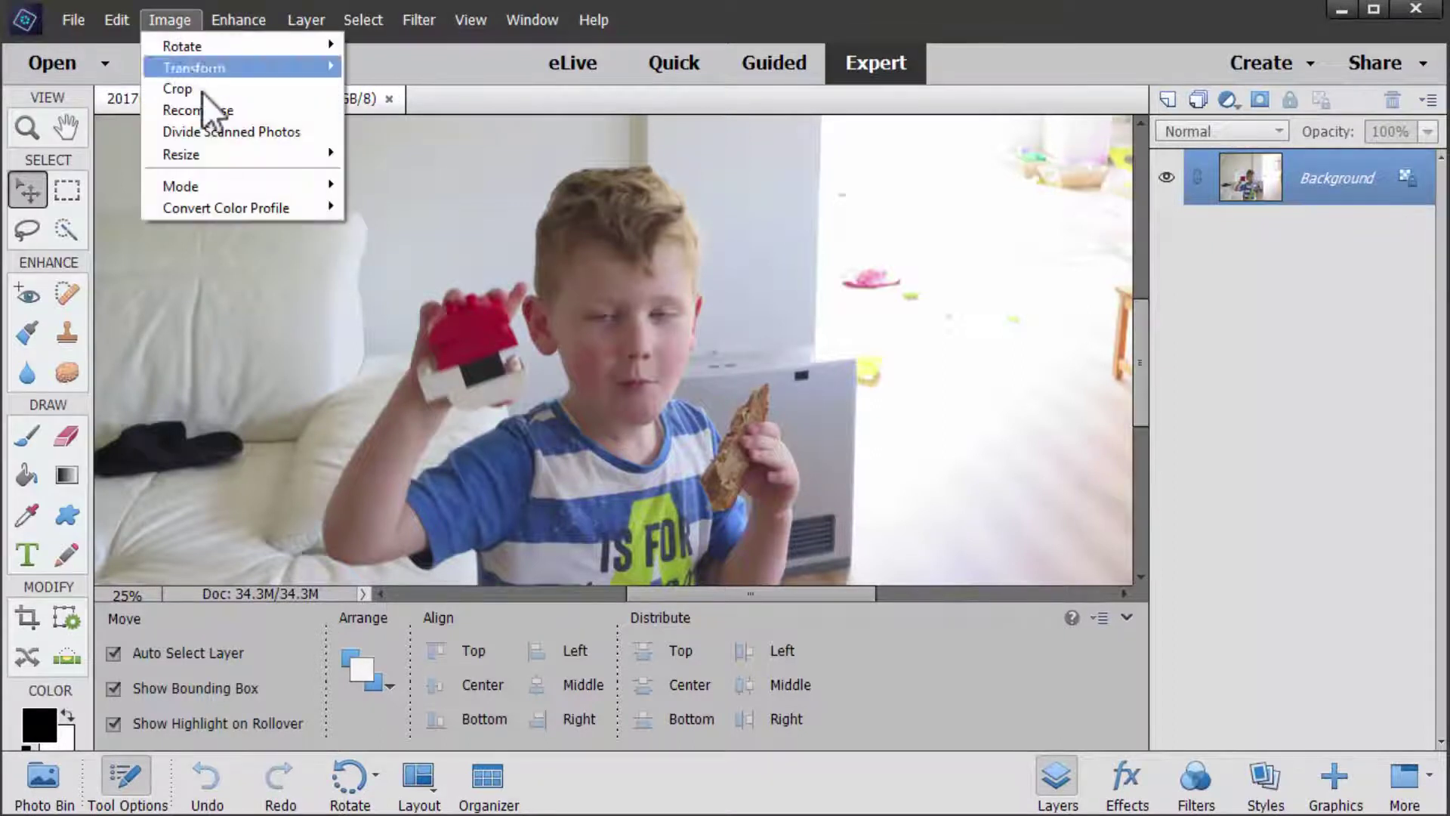
mouse_move(230, 35)
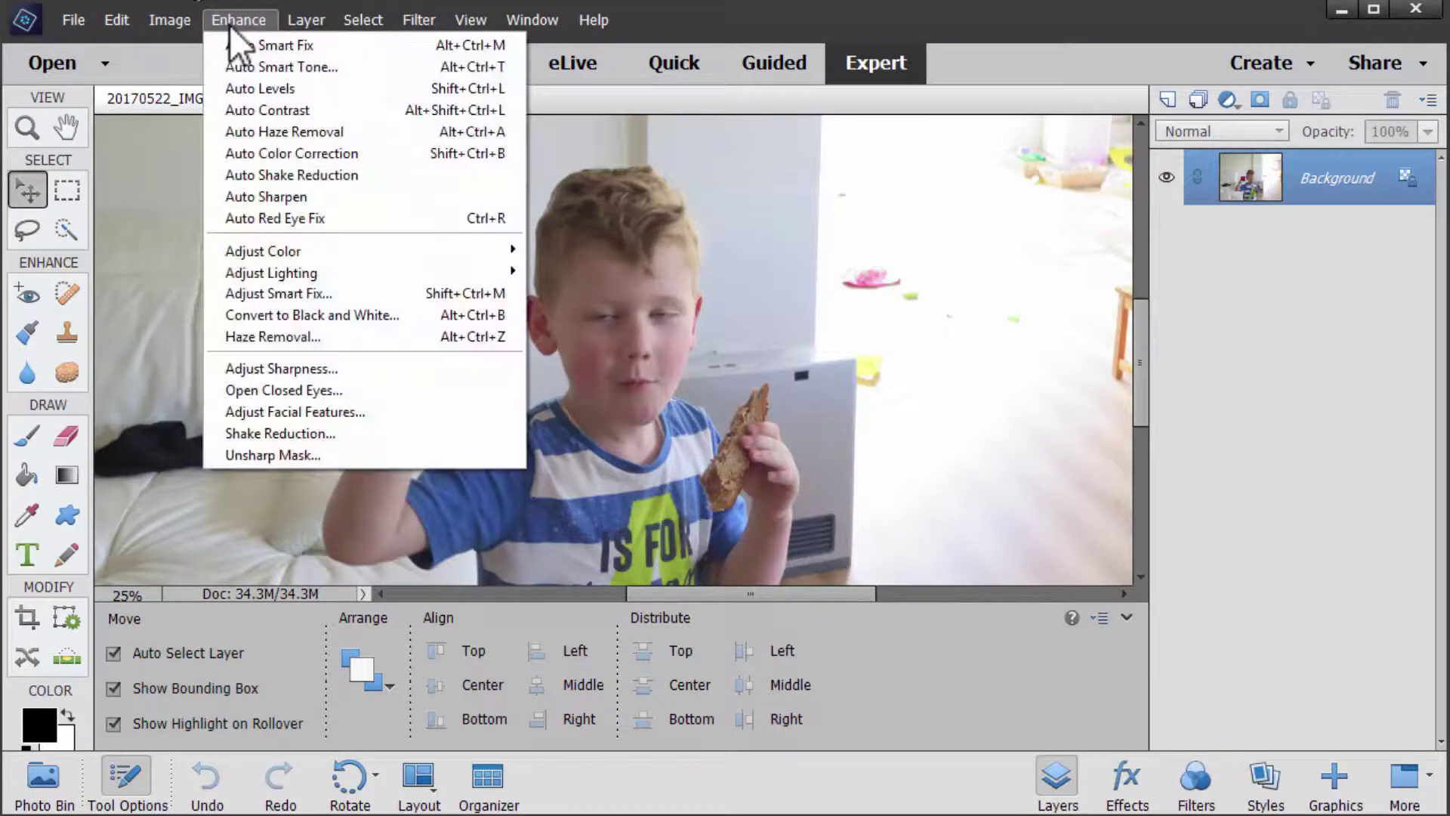
click(322, 391)
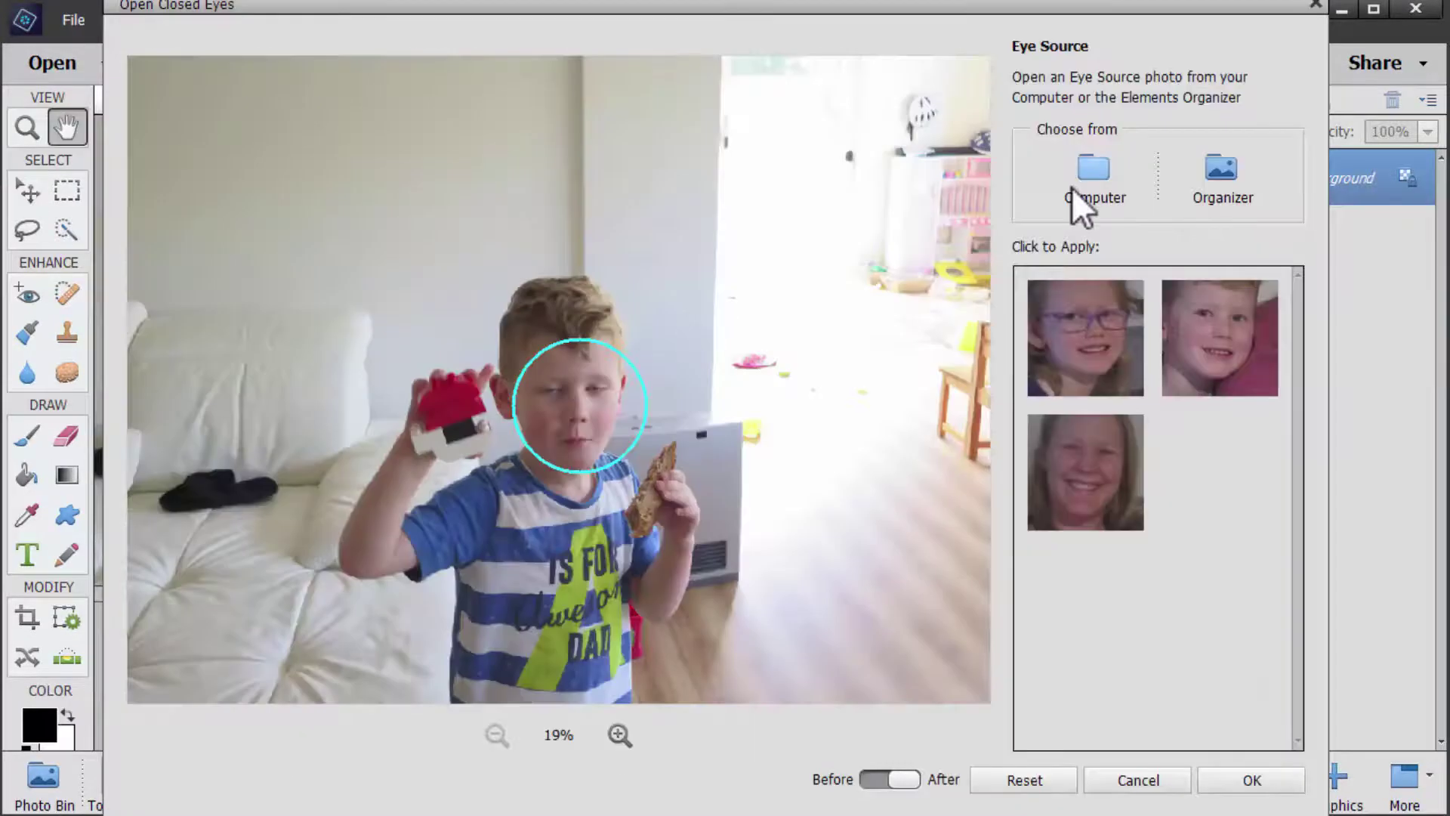
click(1088, 185)
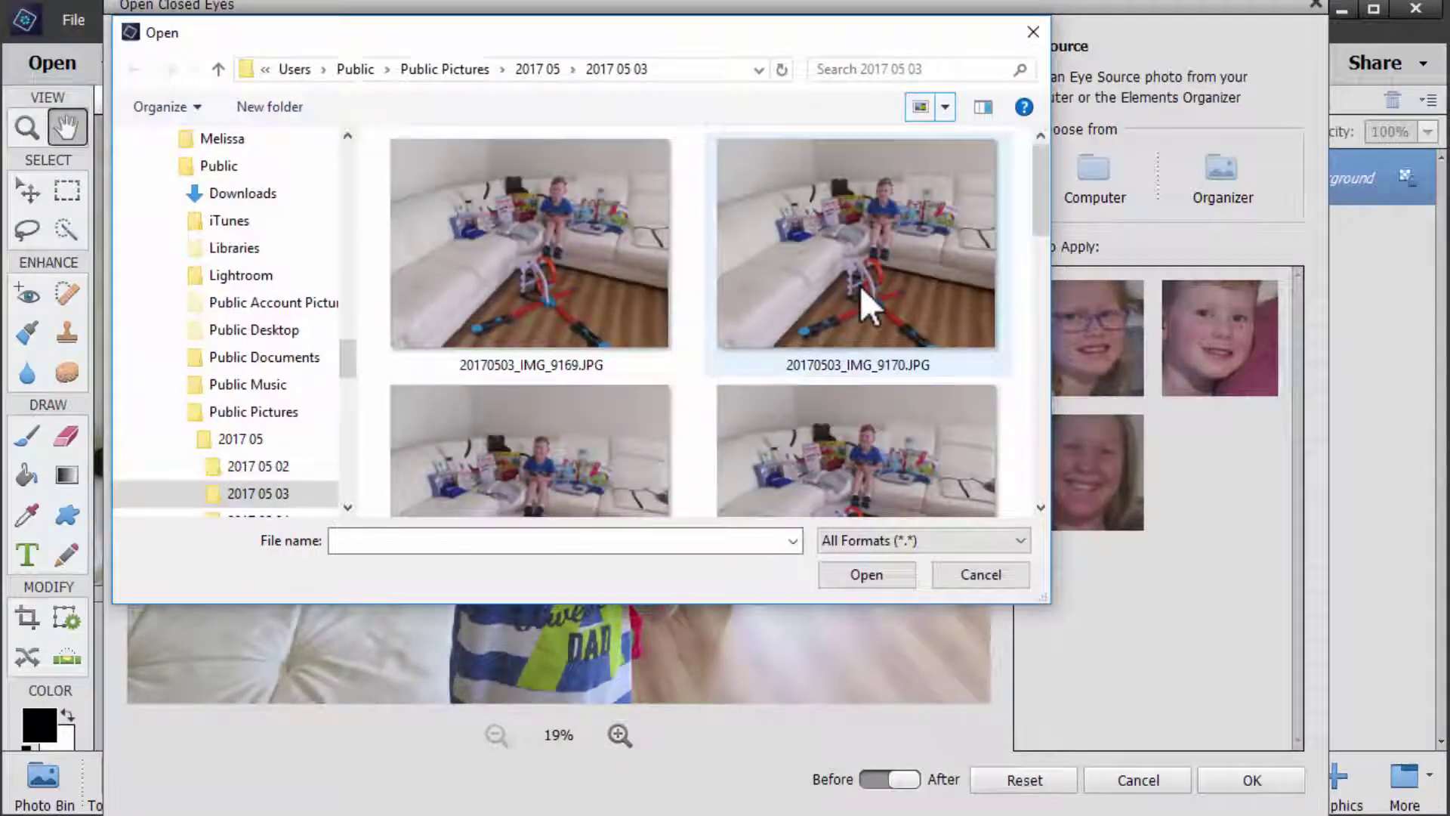
double_click(862, 290)
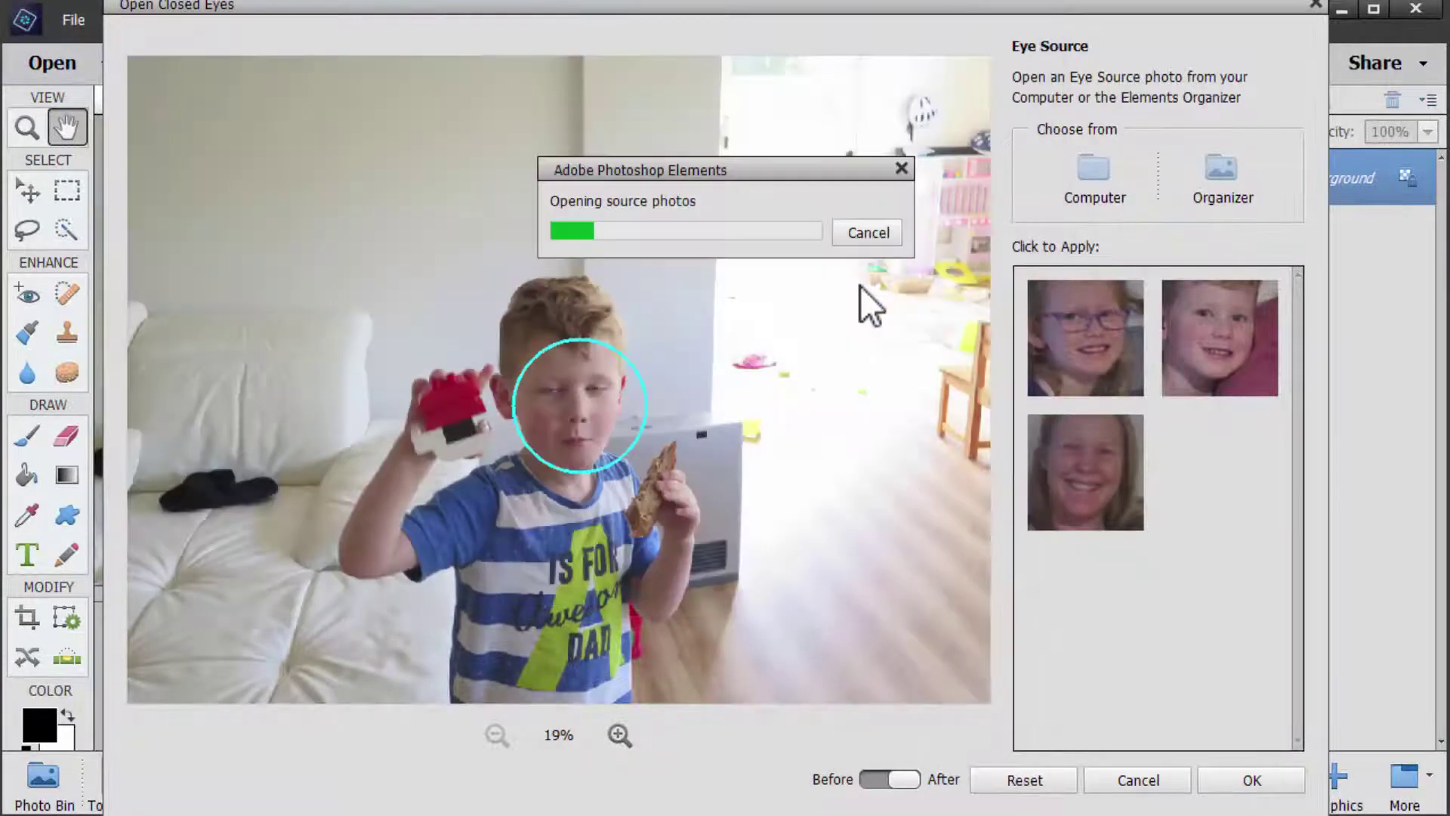
- Apply the eyes from the newly loaded photo of the boy in the blue top and accept the eye replacement
click(1211, 487)
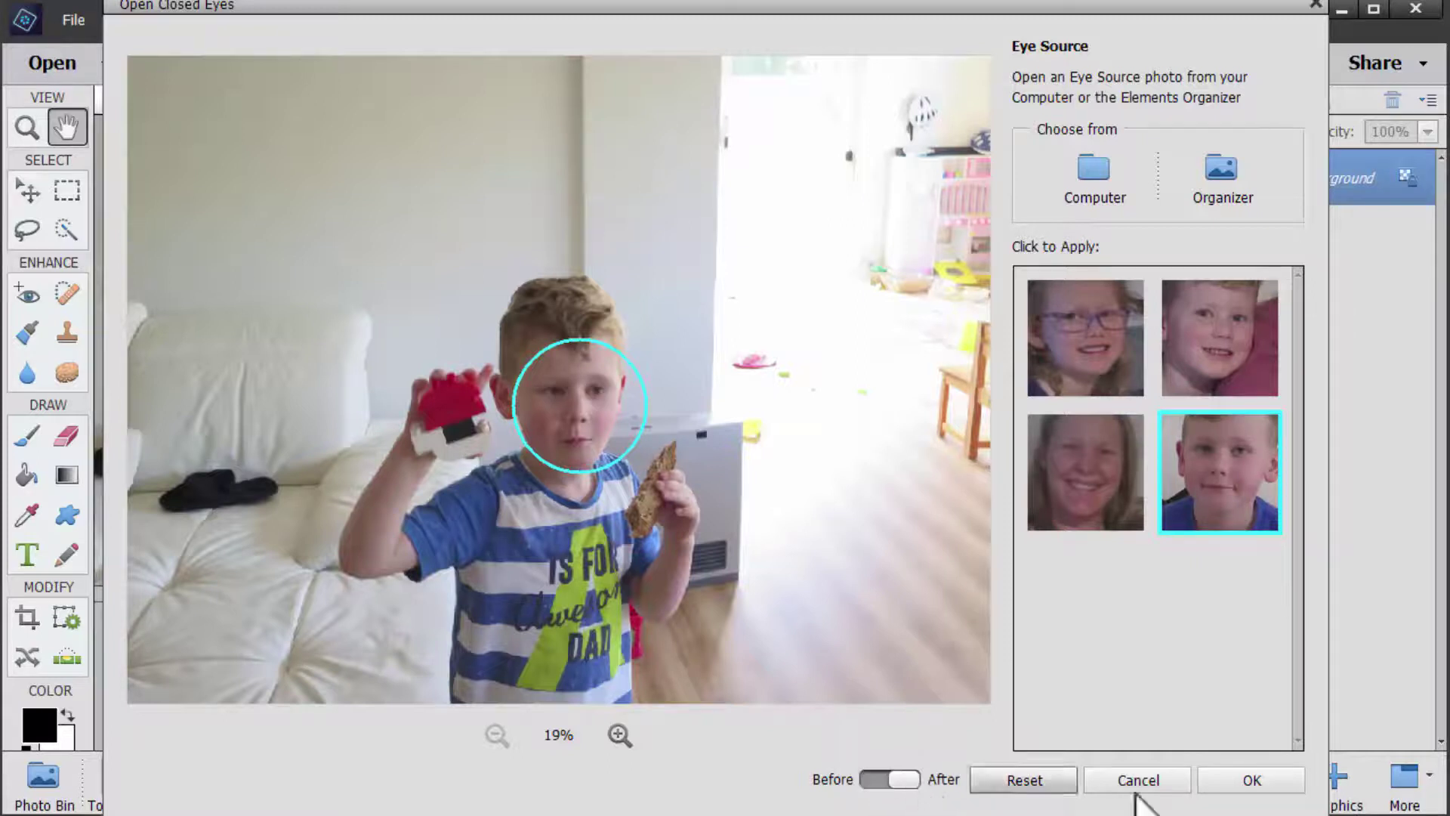
click(1251, 786)
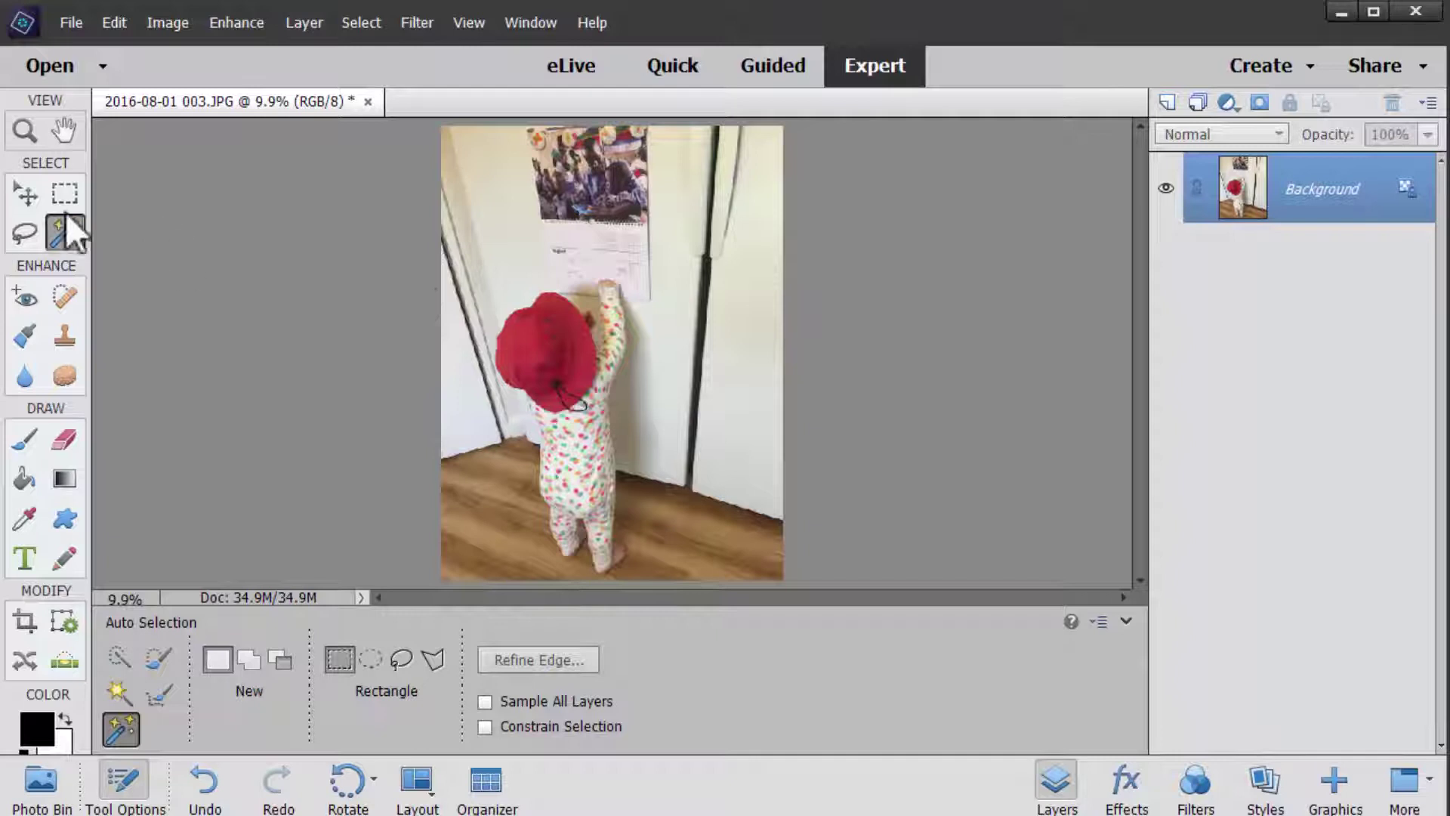
- Select the toddler in the red hat in 2016-08-01 003.JPG using an Auto Selection rectangle around the whole figure
click(25, 197)
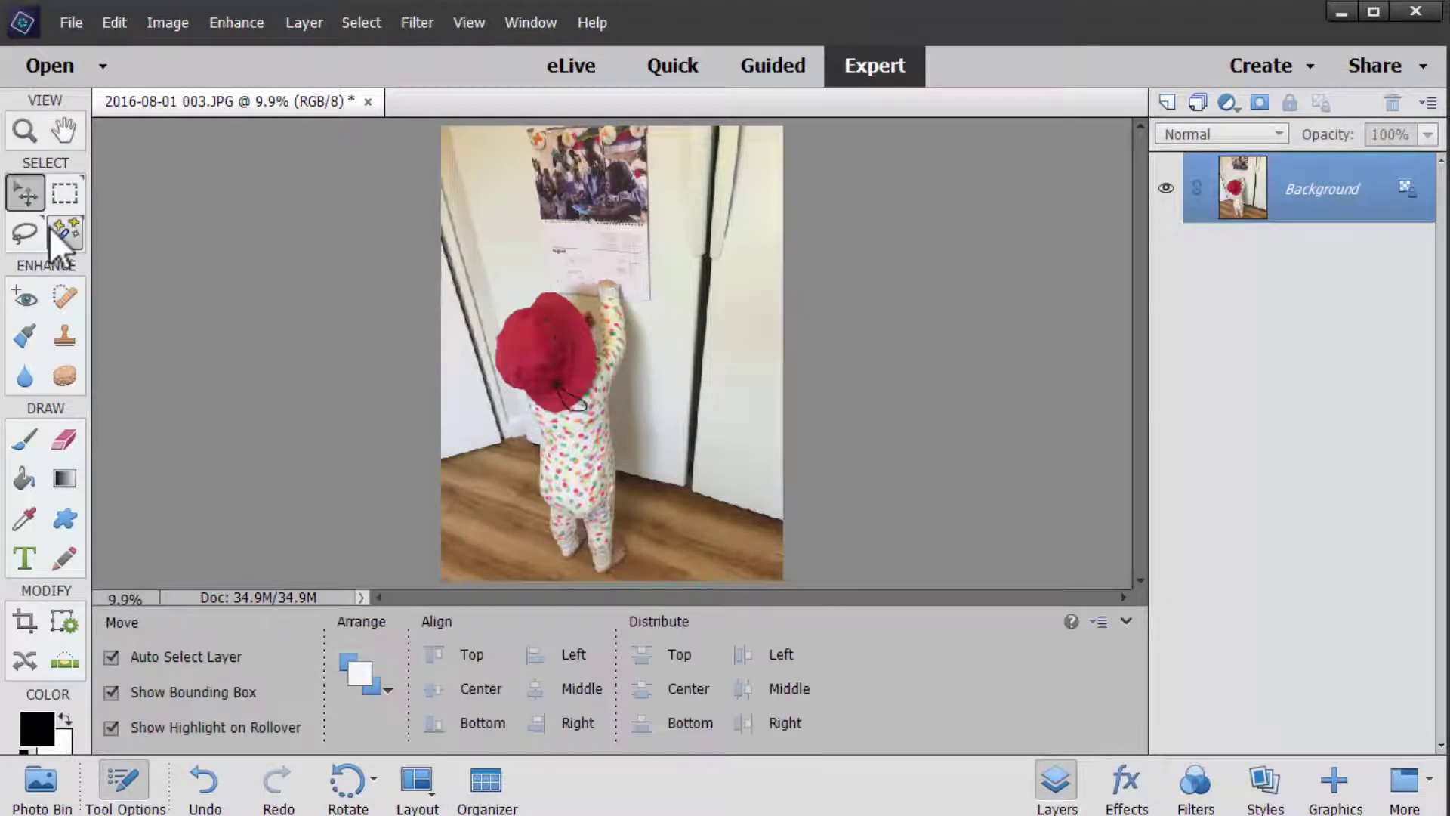
click(65, 233)
click(160, 656)
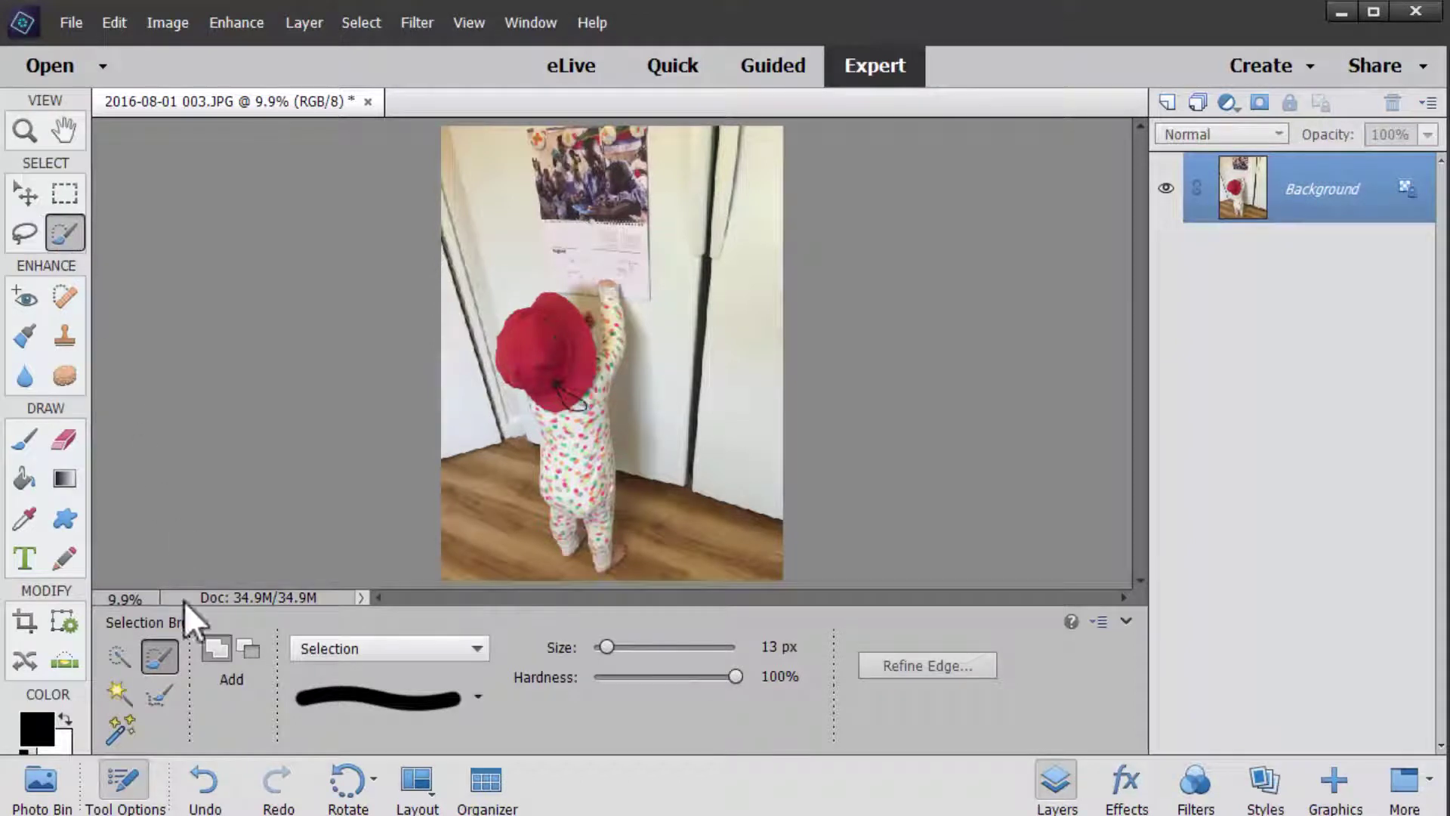
click(120, 736)
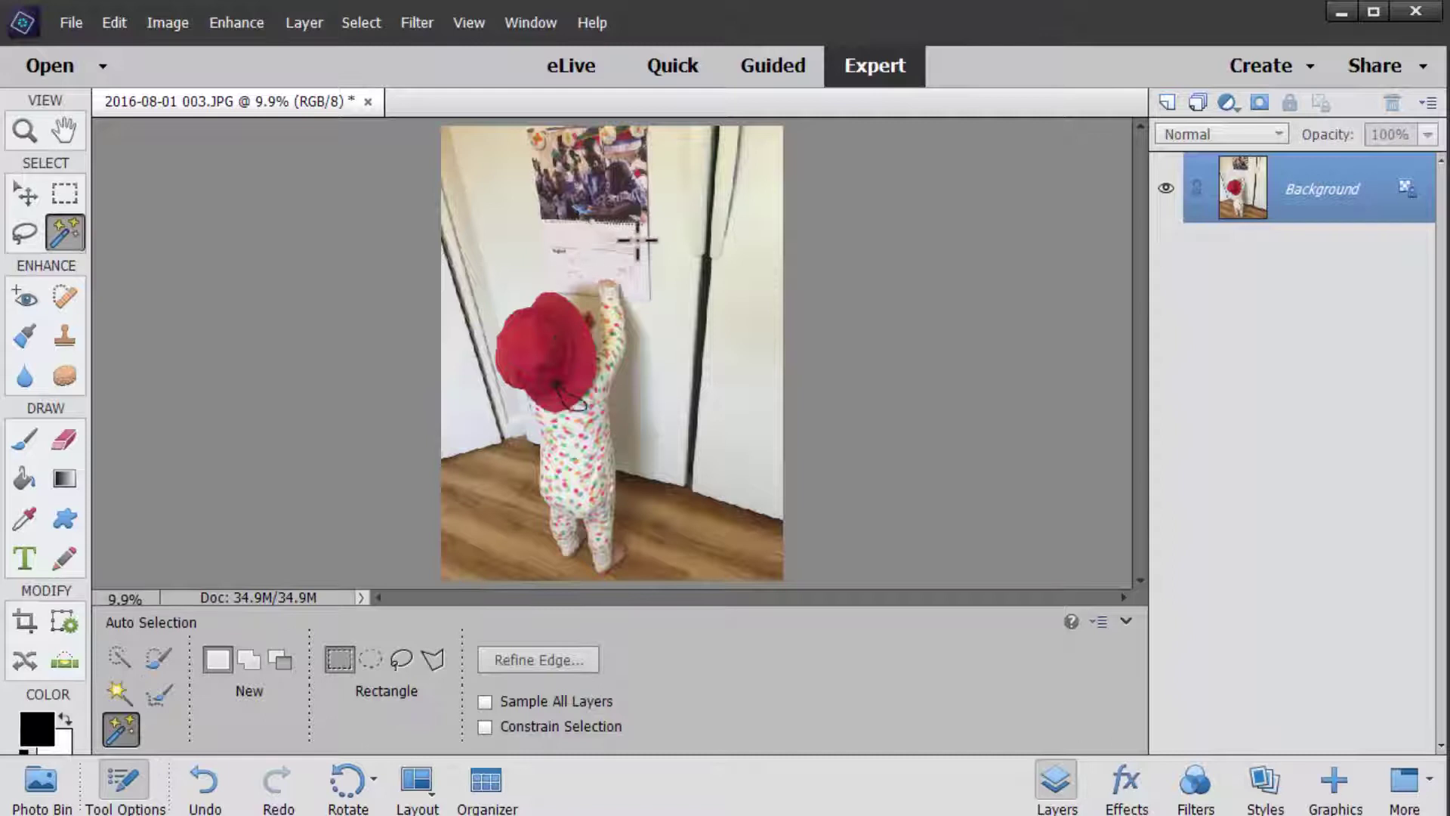
drag(630, 279, 500, 347)
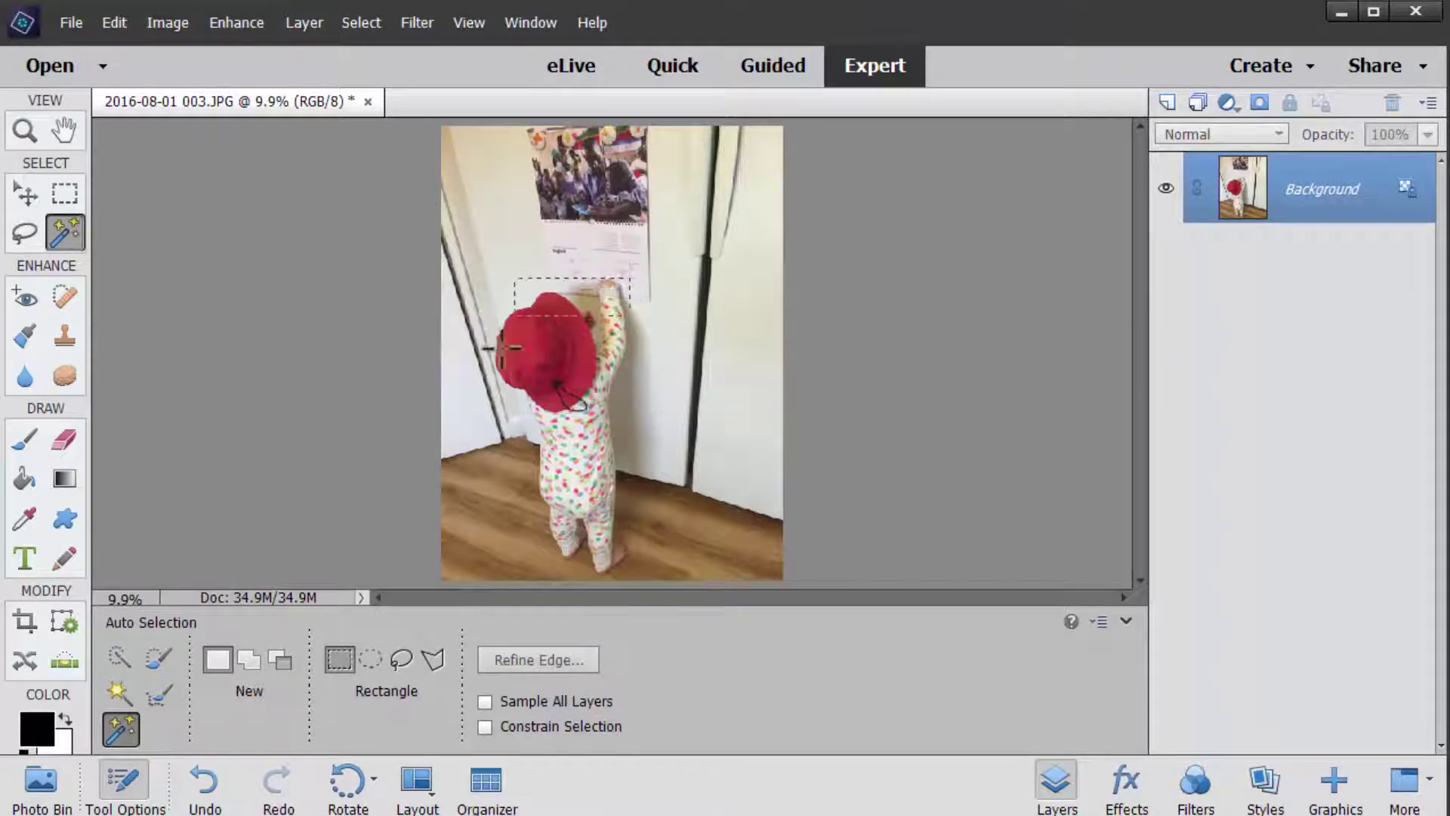
drag(491, 568, 494, 580)
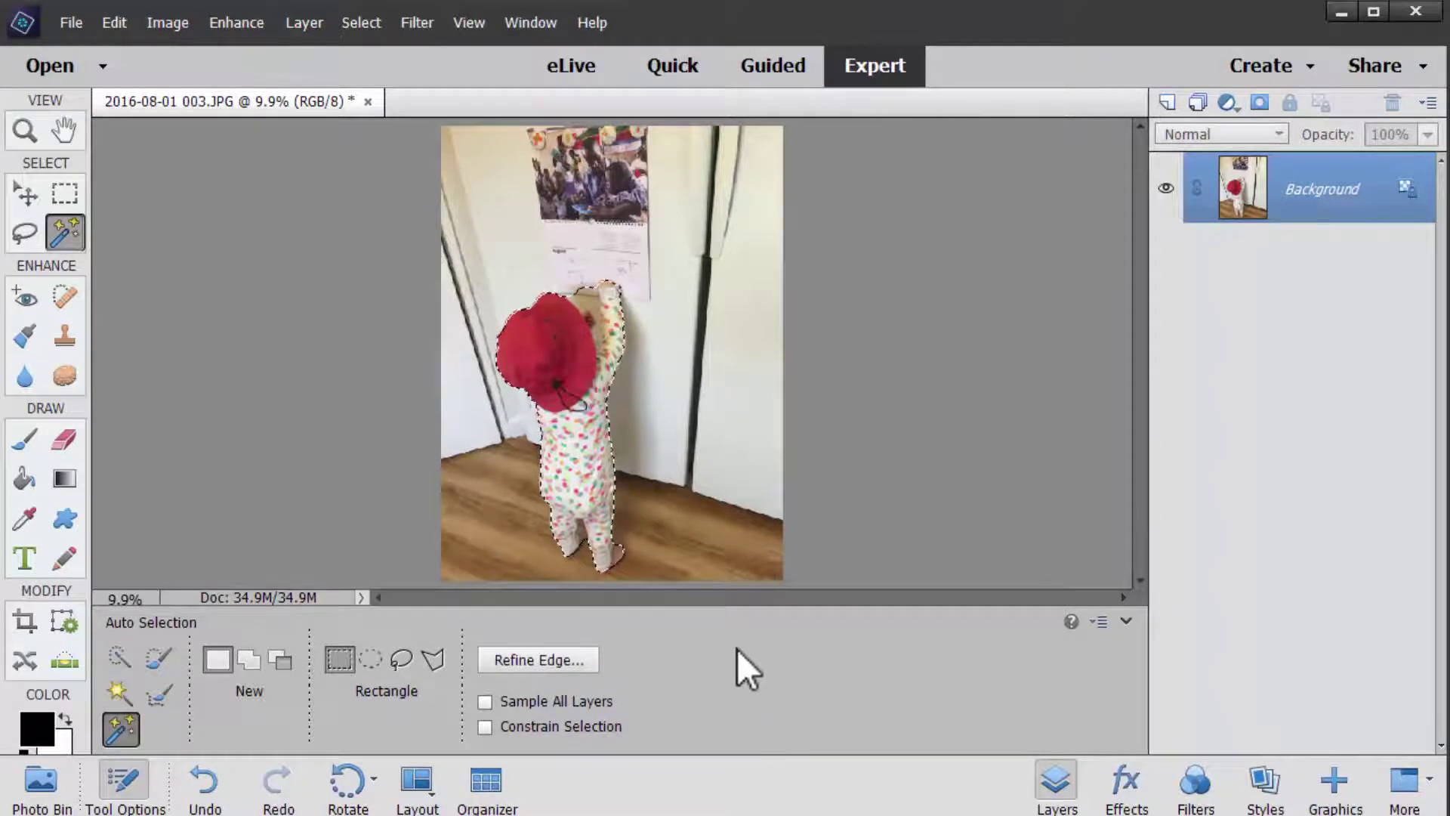
- Refine the selection edge around the toddler's feet at 25% zoom with a 90 px Refine Selection Brush in Push mode
key(ctrl)
key(ctrl+equal)
key(ctrl+equal)
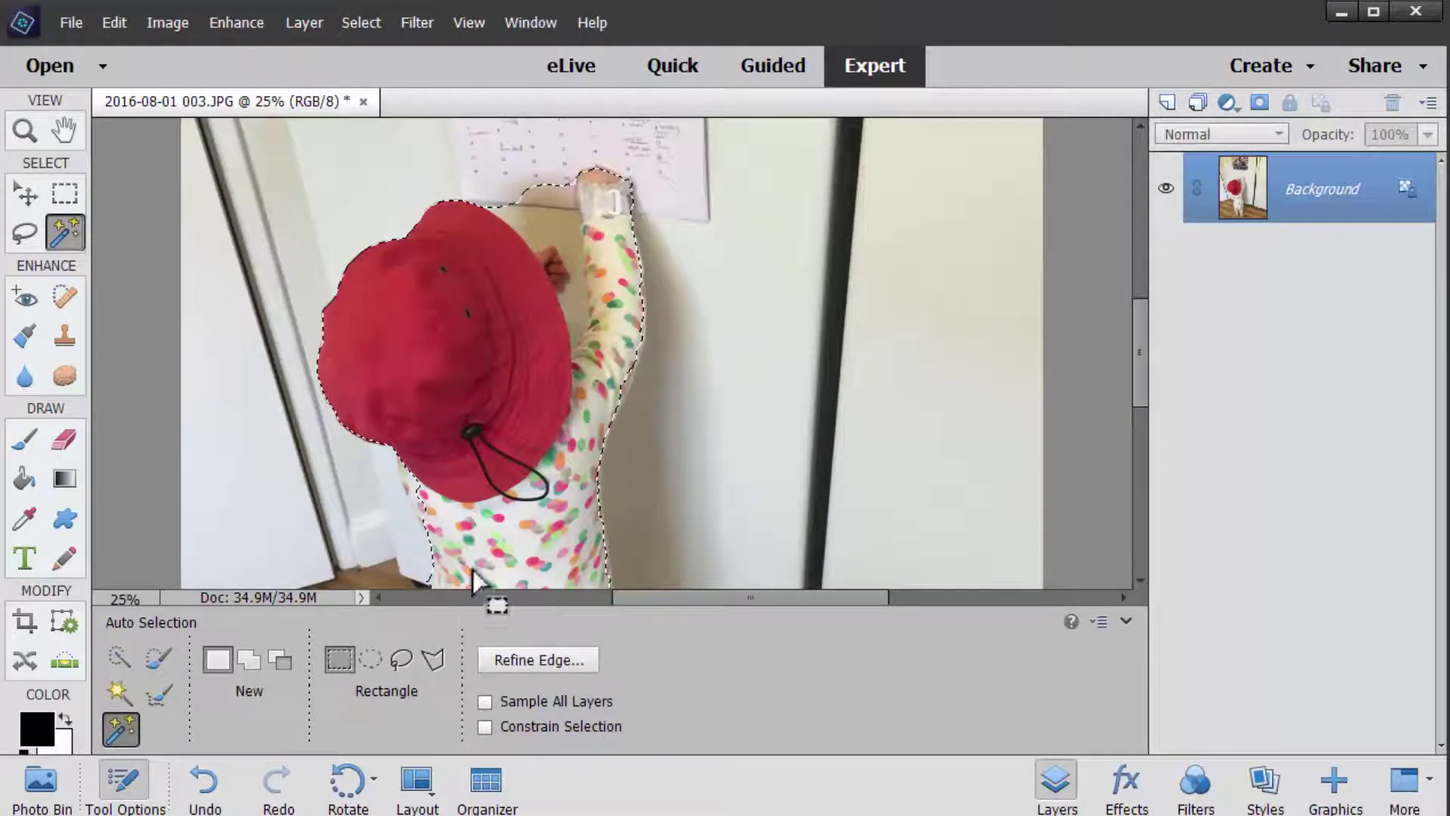
drag(534, 508, 593, 48)
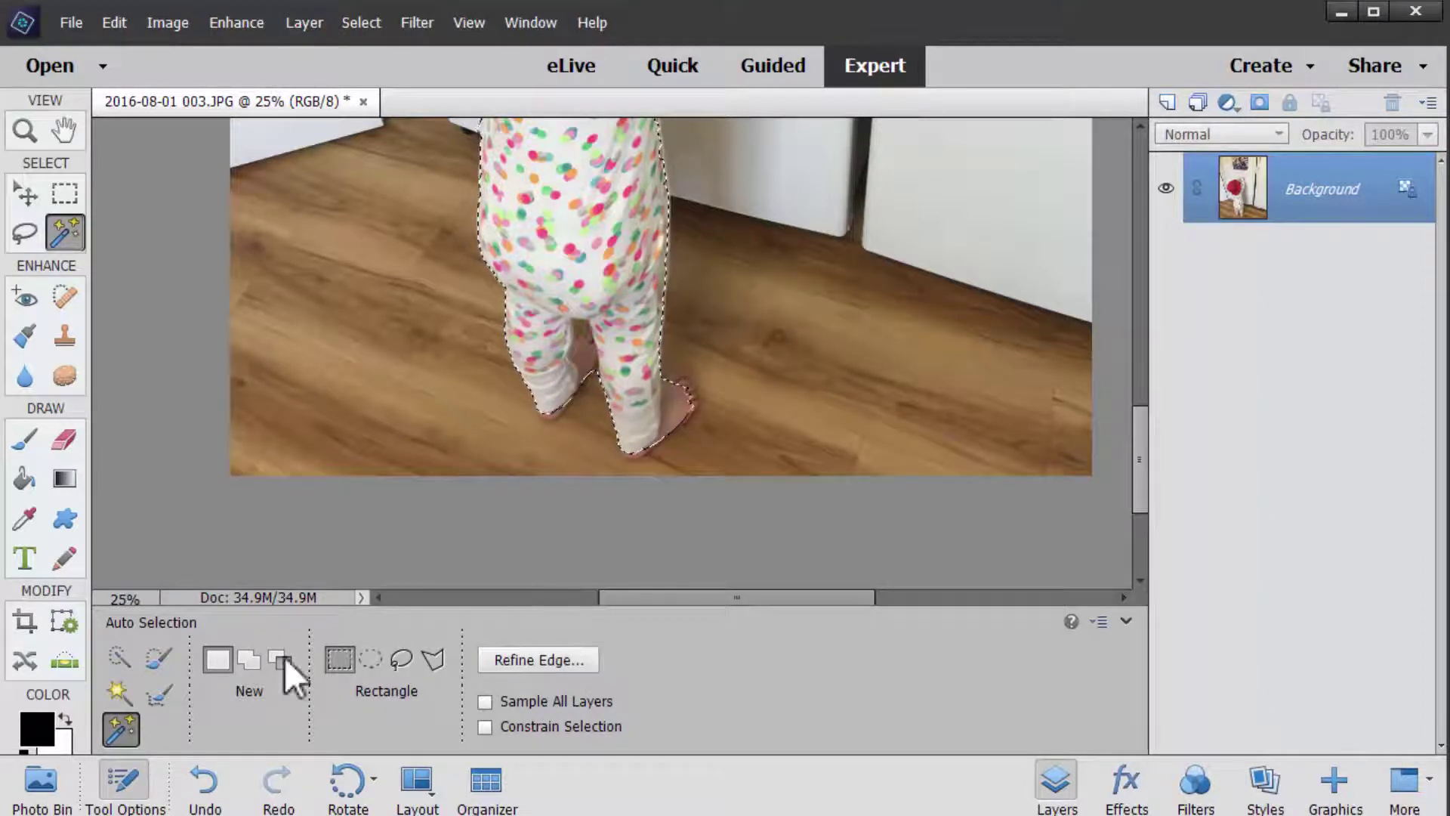
click(161, 695)
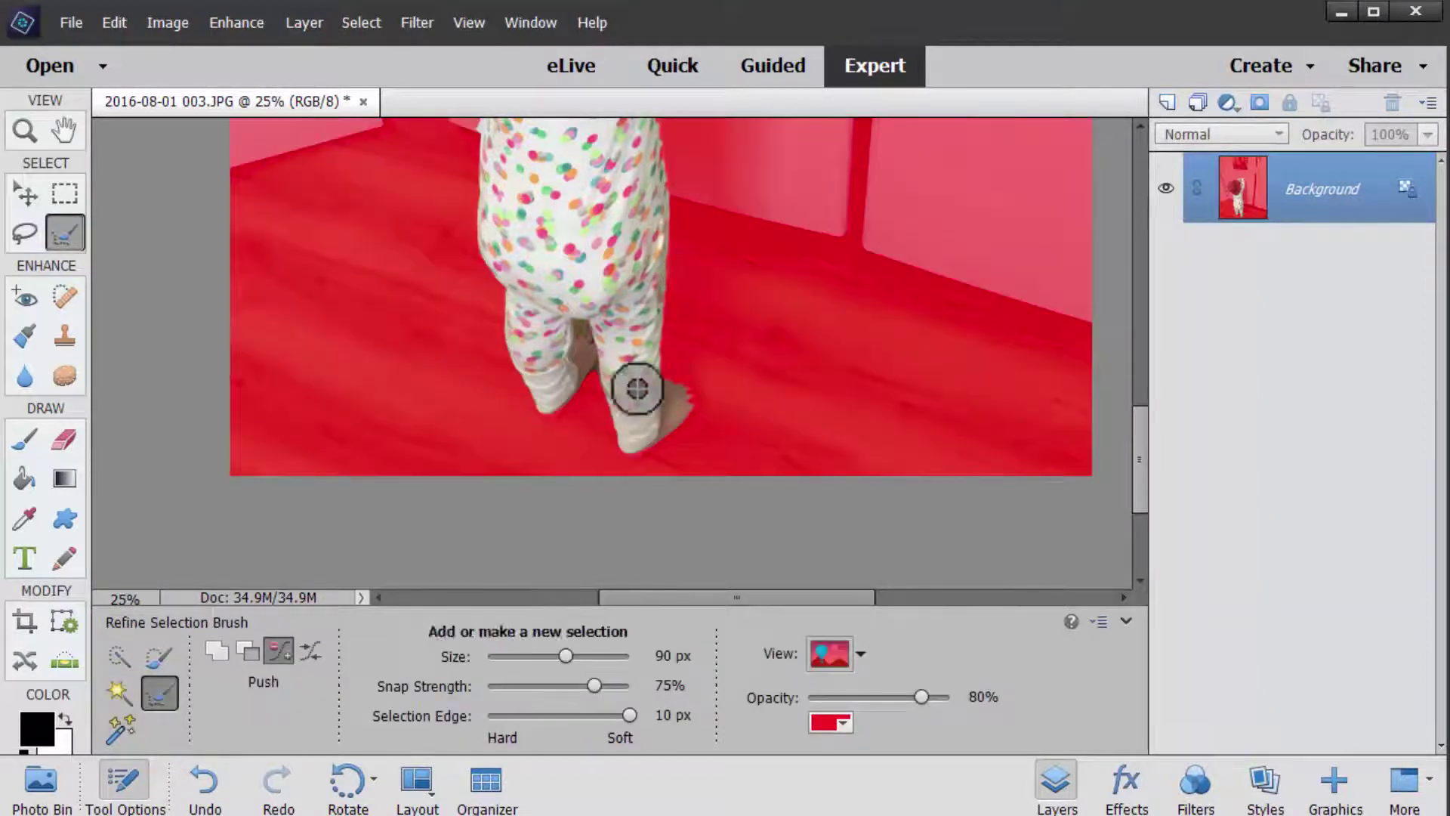
mouse_move(689, 398)
mouse_down()
mouse_move(664, 382)
mouse_move(683, 415)
mouse_move(637, 462)
mouse_move(628, 414)
mouse_move(632, 455)
mouse_up()
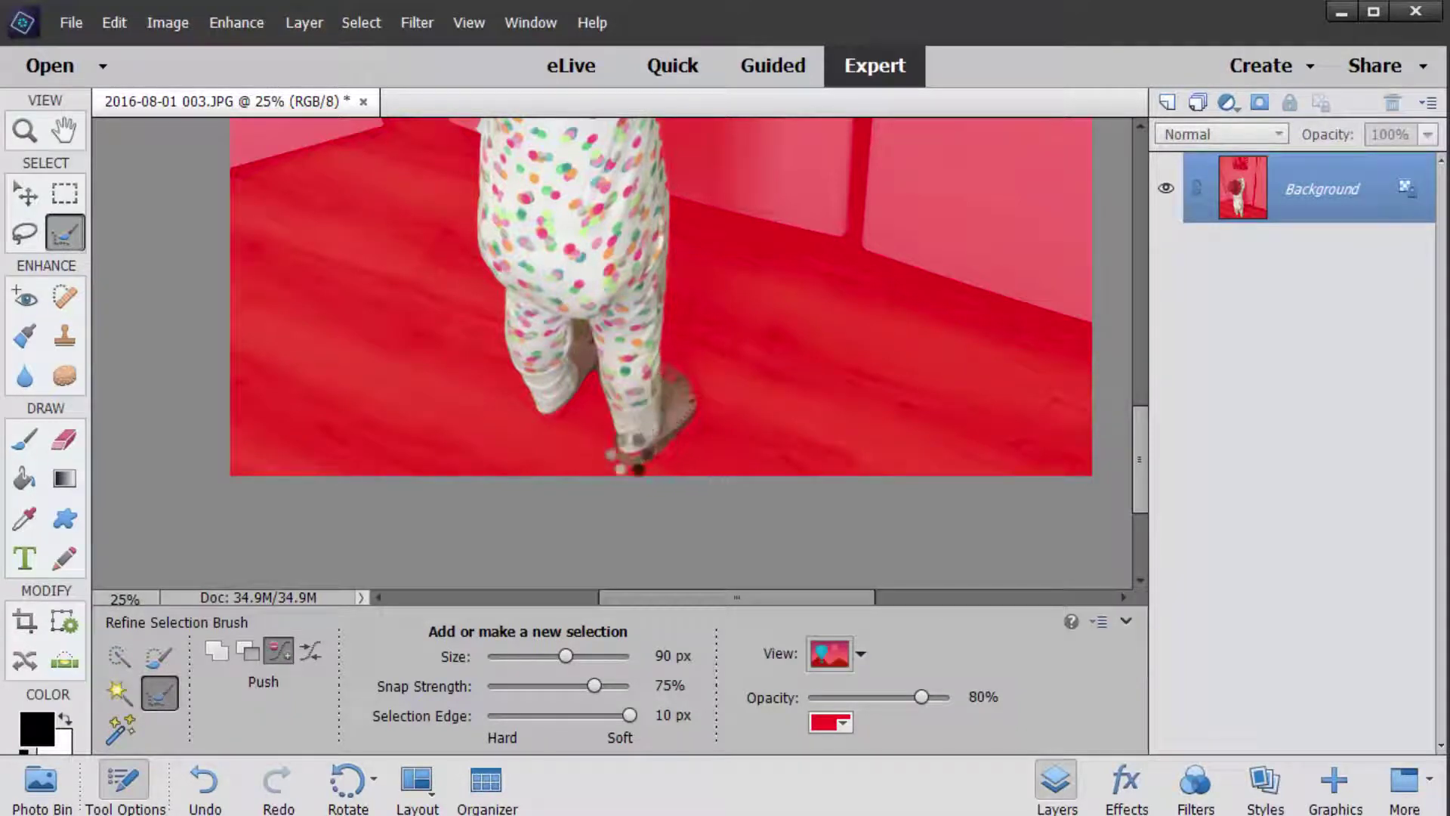
drag(708, 423, 609, 433)
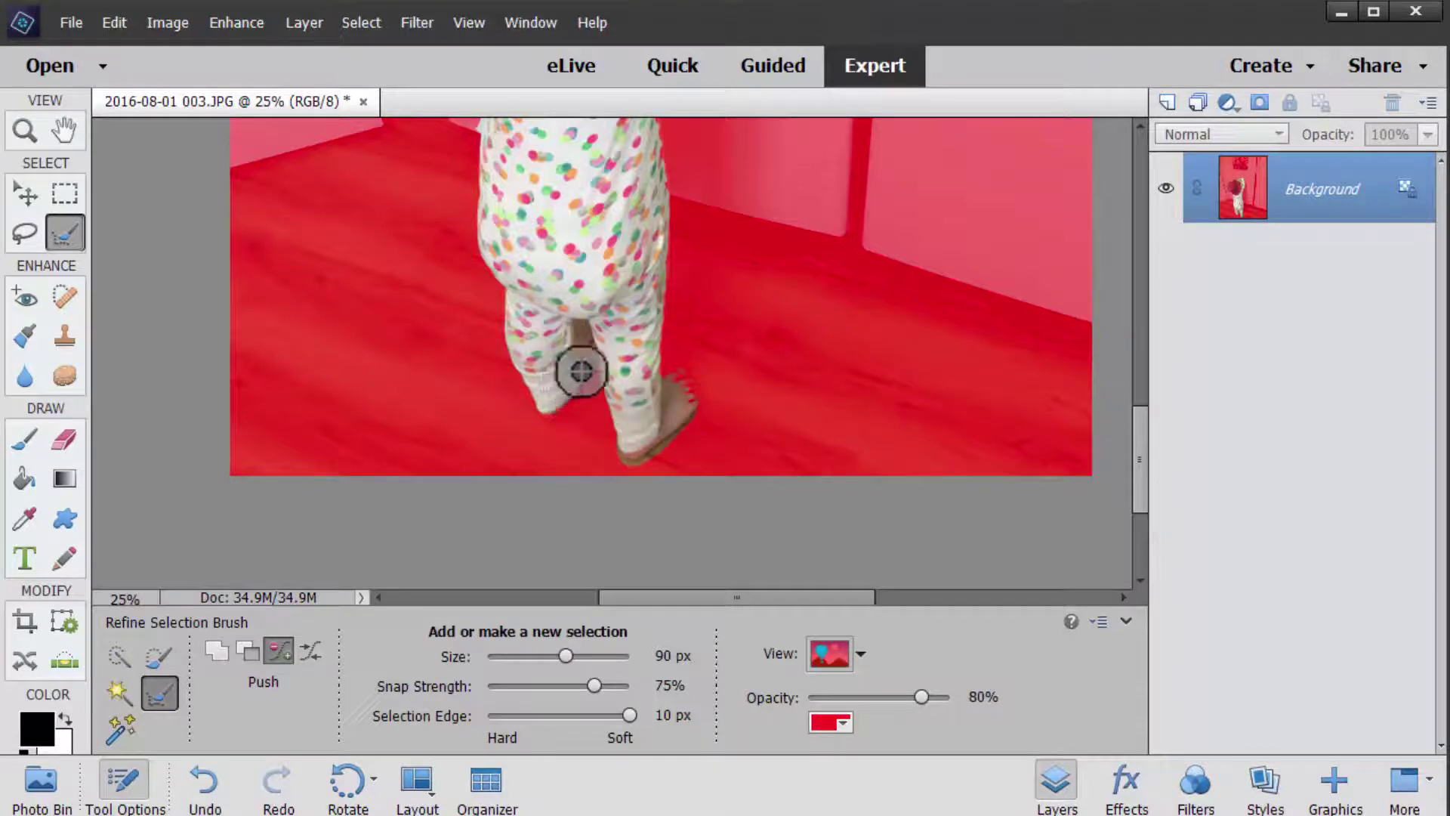
- With Auto Selection, add the missing toes to the selection and subtract the calendar patch between the hat and raised hand
click(128, 742)
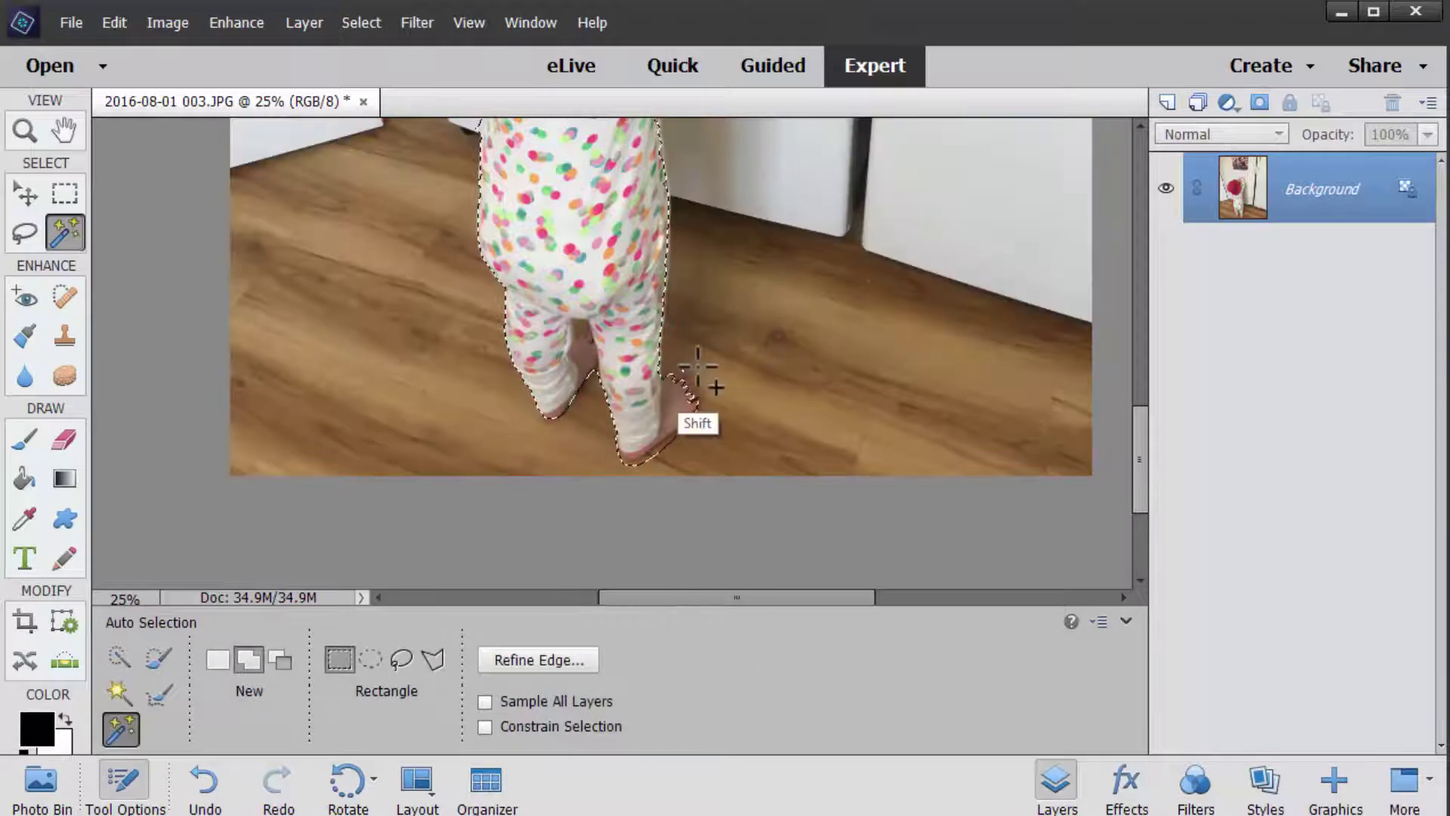
drag(700, 366, 633, 447)
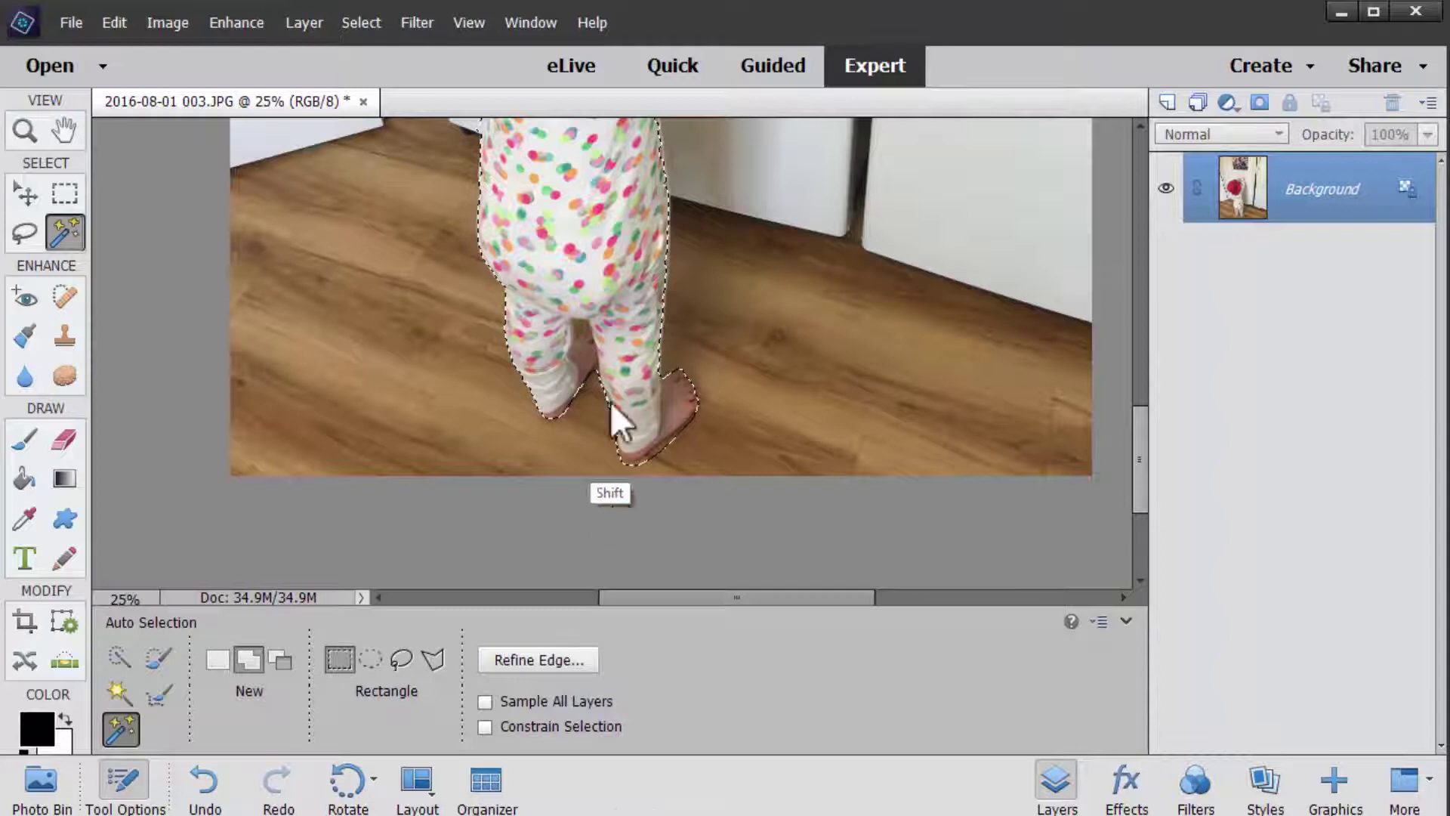
click(1140, 340)
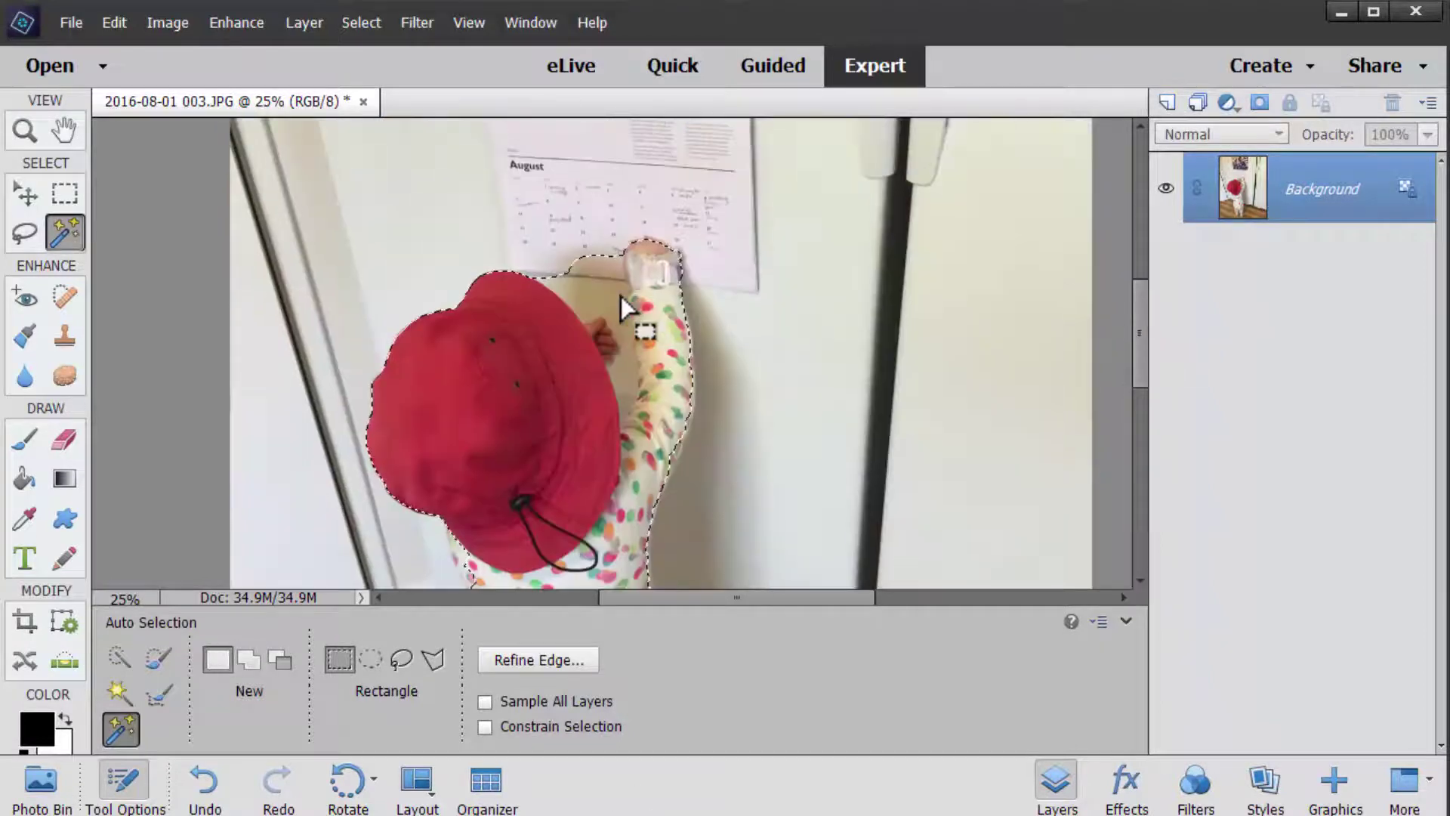
key(alt)
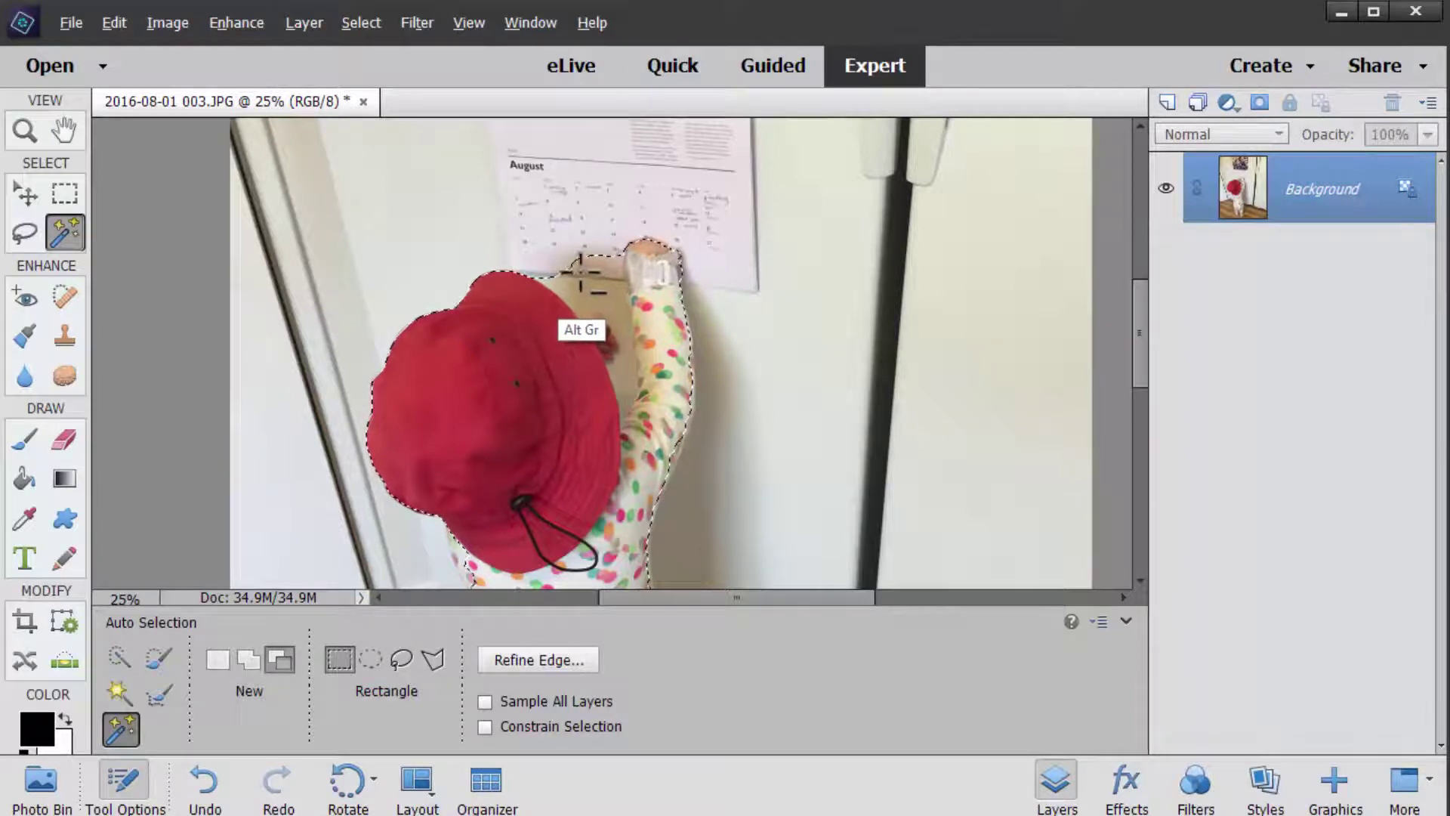
drag(537, 246, 621, 284)
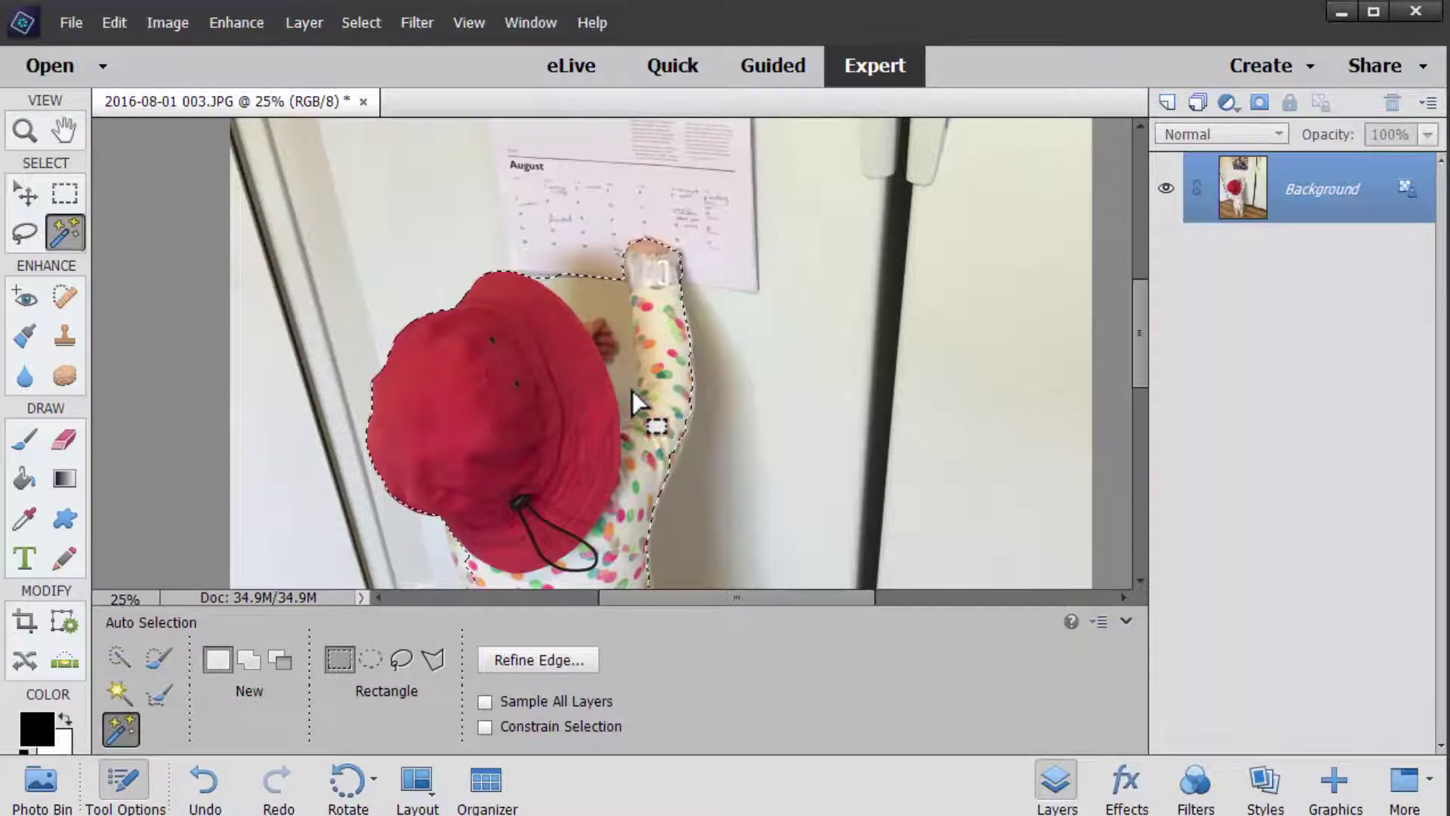
- Push the wall area between the hat and raised arm out of the selection with the 90 px Refine Selection Brush
click(159, 693)
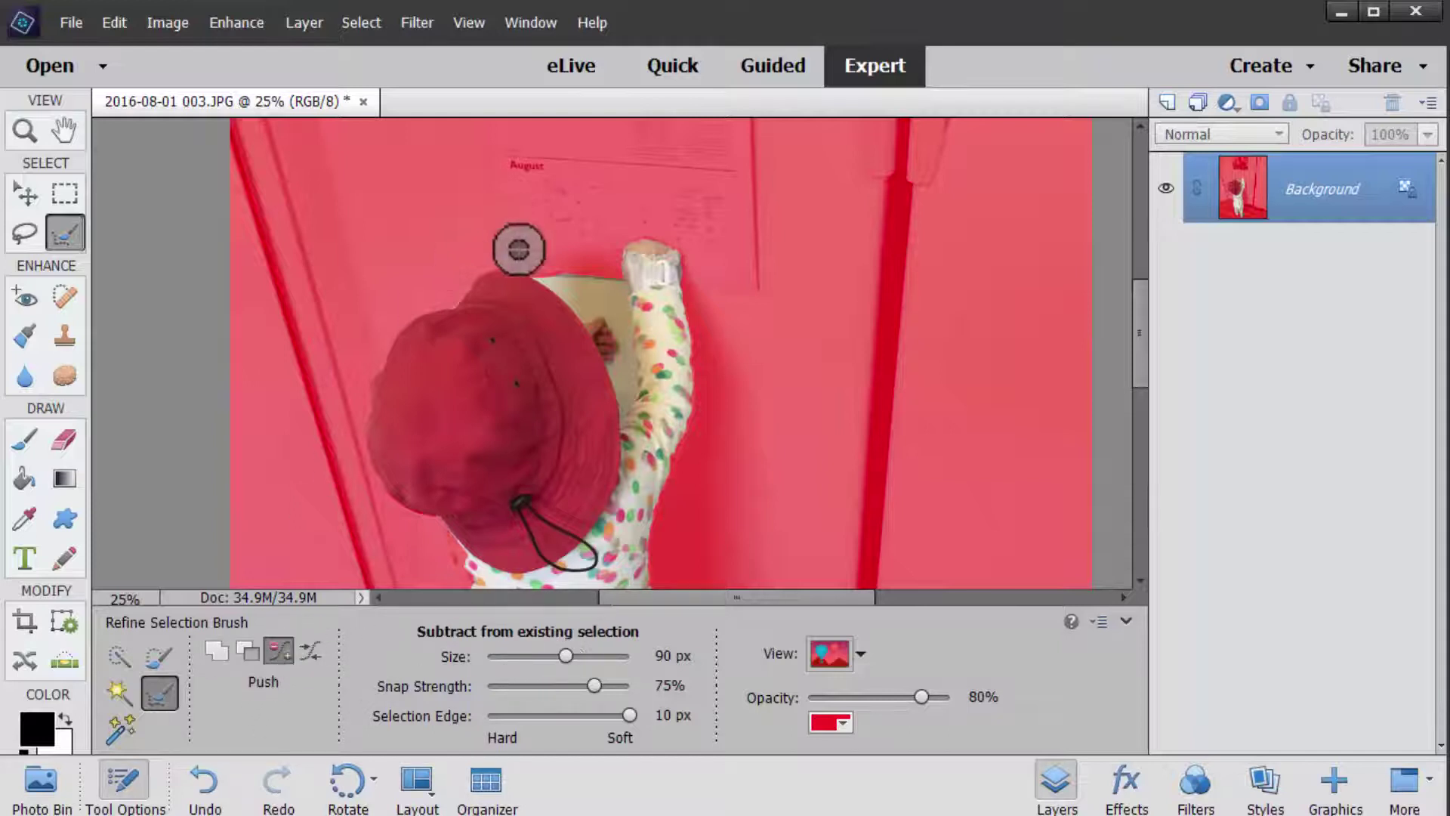
mouse_move(609, 261)
mouse_down()
mouse_move(620, 308)
mouse_move(617, 271)
mouse_move(621, 297)
mouse_move(583, 273)
mouse_move(590, 313)
mouse_move(623, 345)
mouse_move(625, 413)
mouse_move(620, 291)
mouse_move(618, 365)
mouse_move(606, 288)
mouse_up()
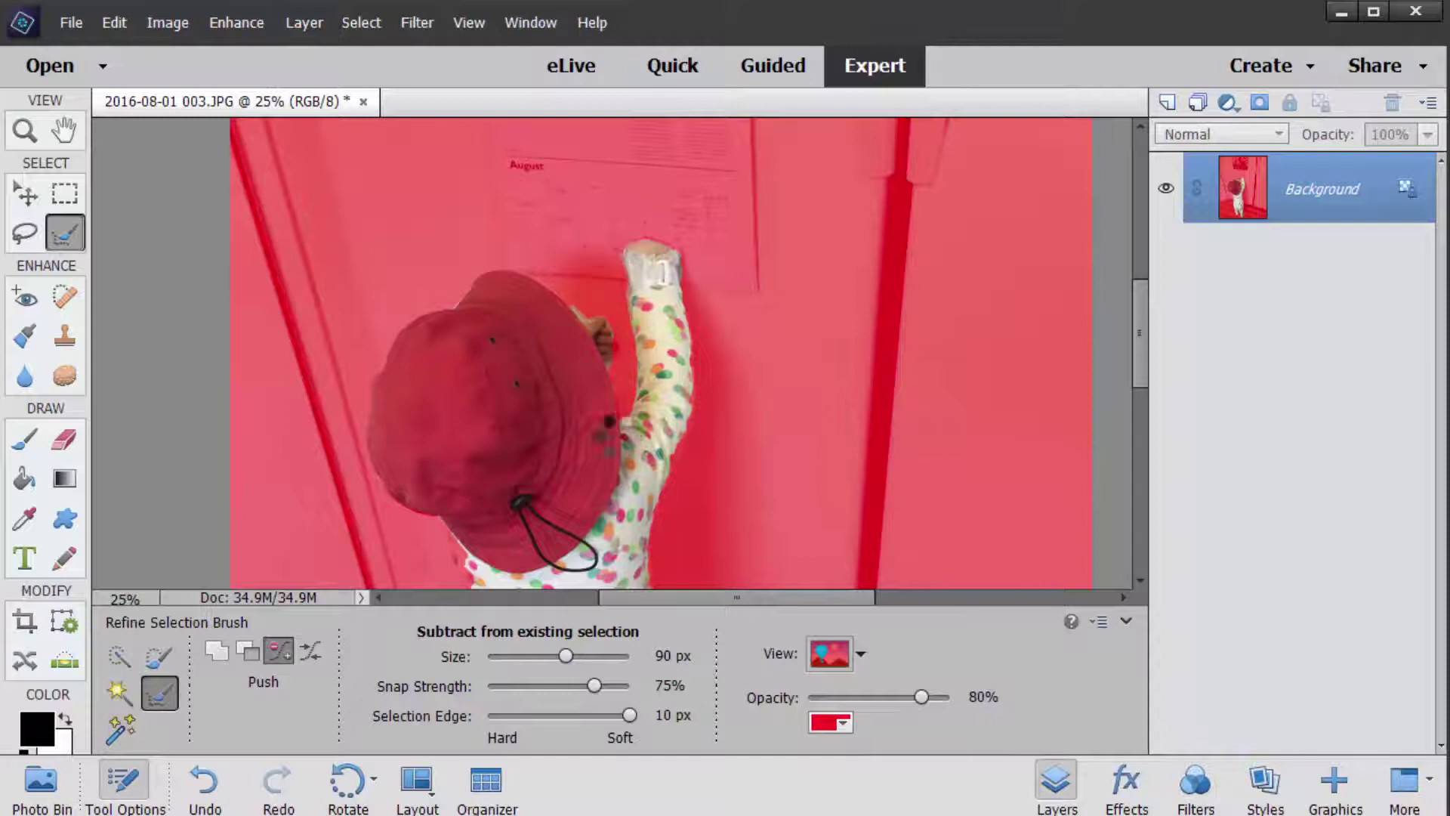
key(ctrl+plus)
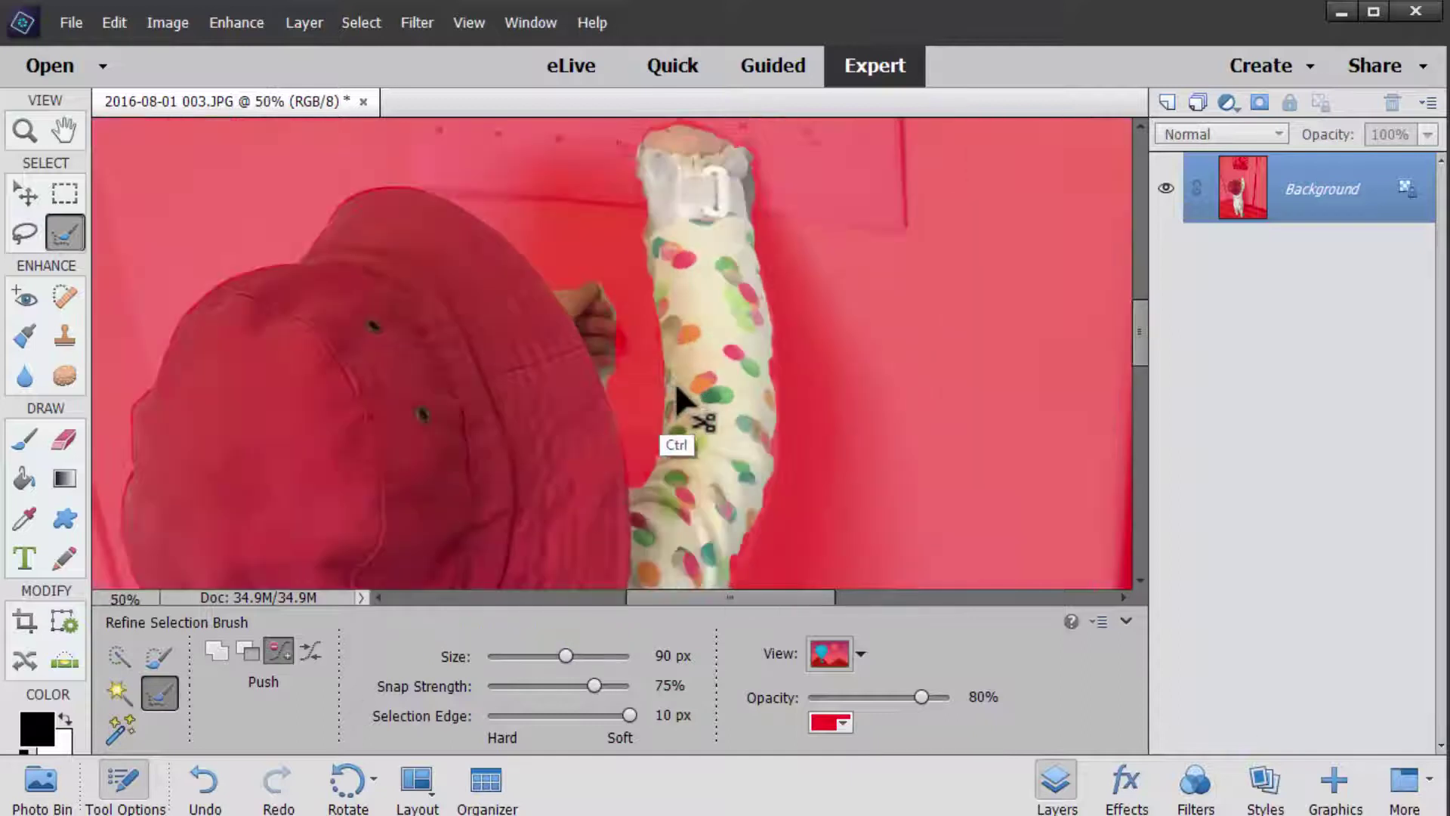
key(ctrl+plus)
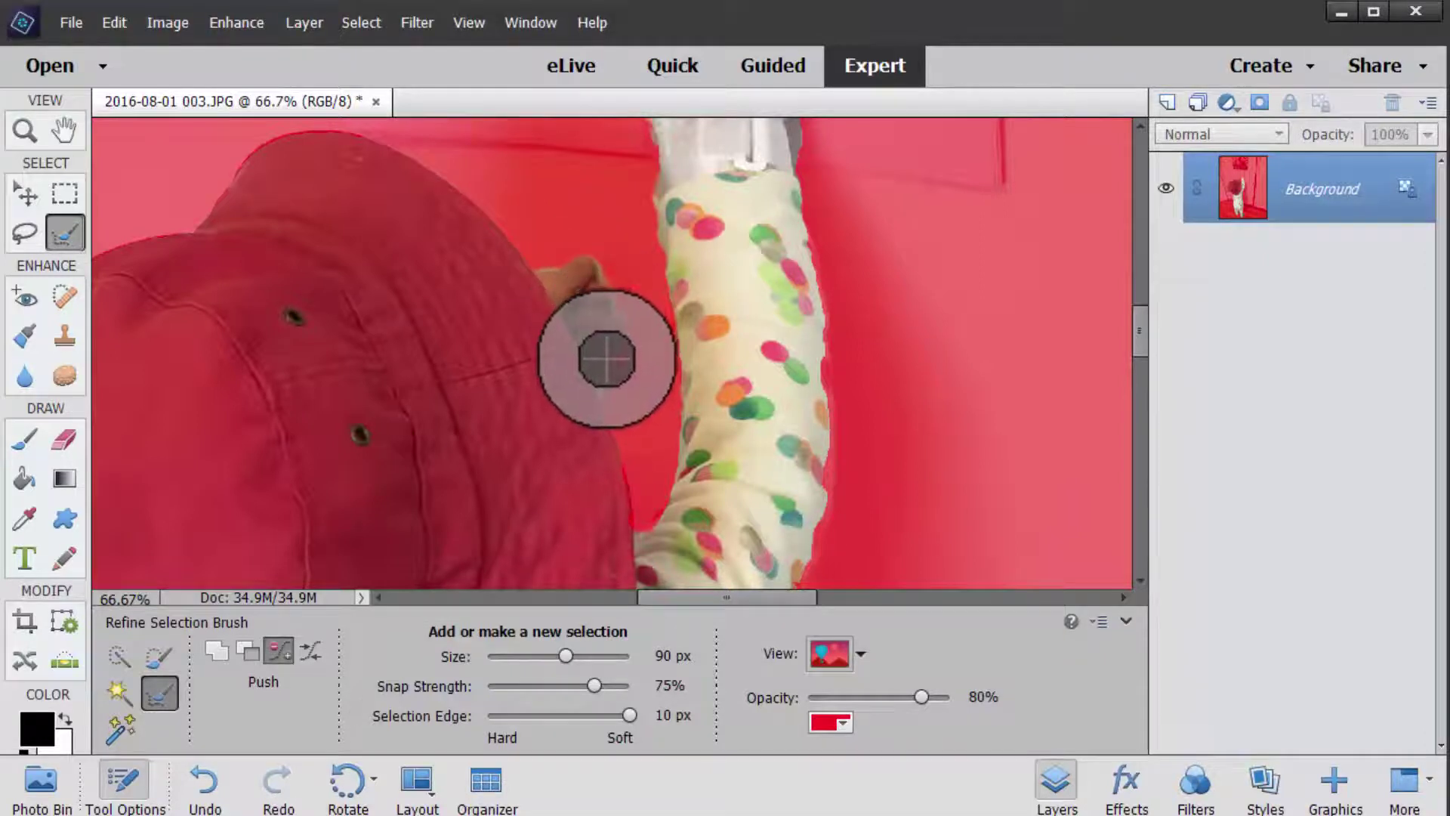
click(604, 518)
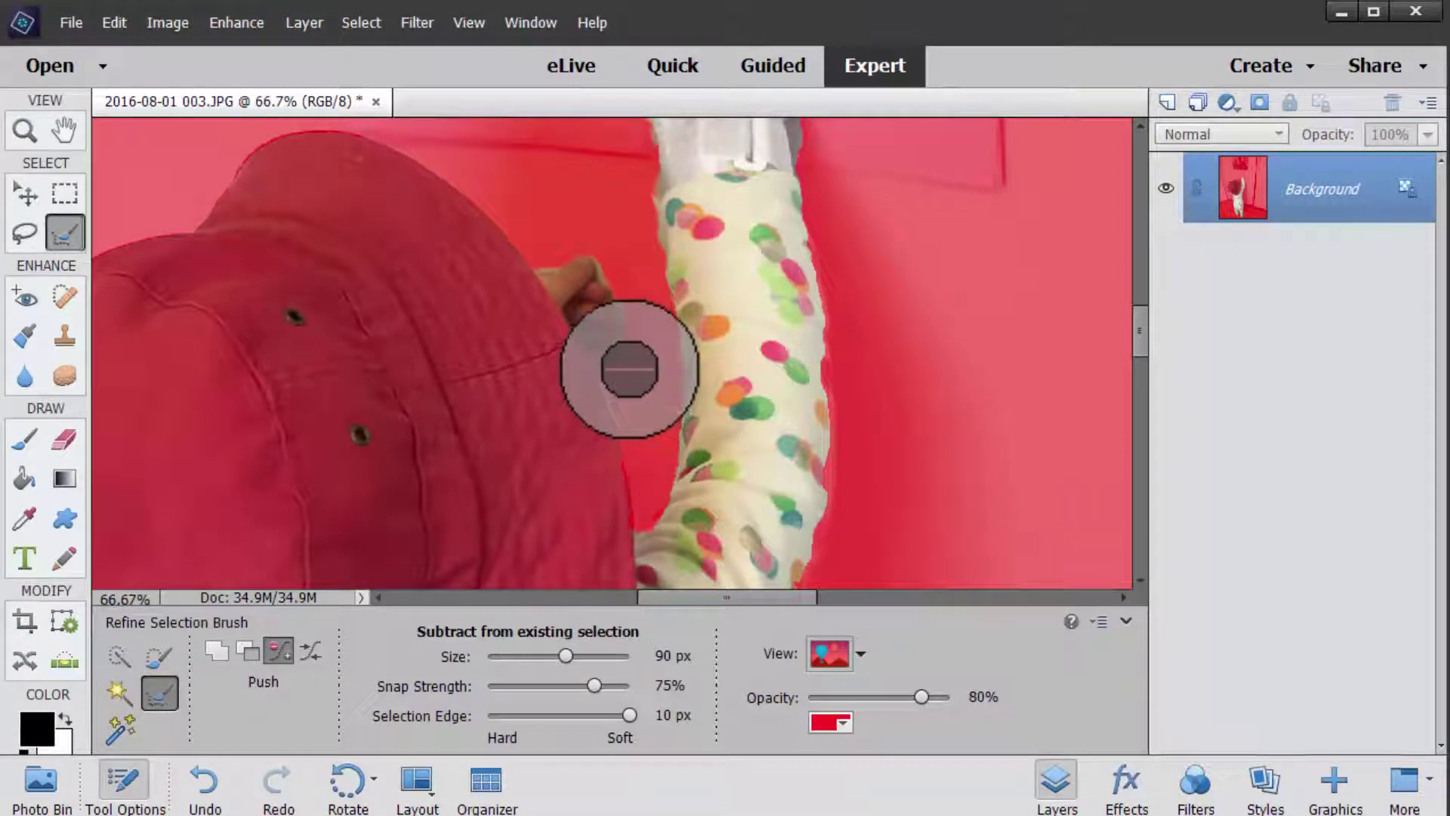
- Bring the fist beside the hat fully into the selection and refine the outer edge of the raised sleeve
mouse_move(631, 354)
mouse_down()
mouse_move(622, 262)
mouse_move(599, 269)
mouse_move(615, 300)
mouse_move(608, 289)
mouse_up()
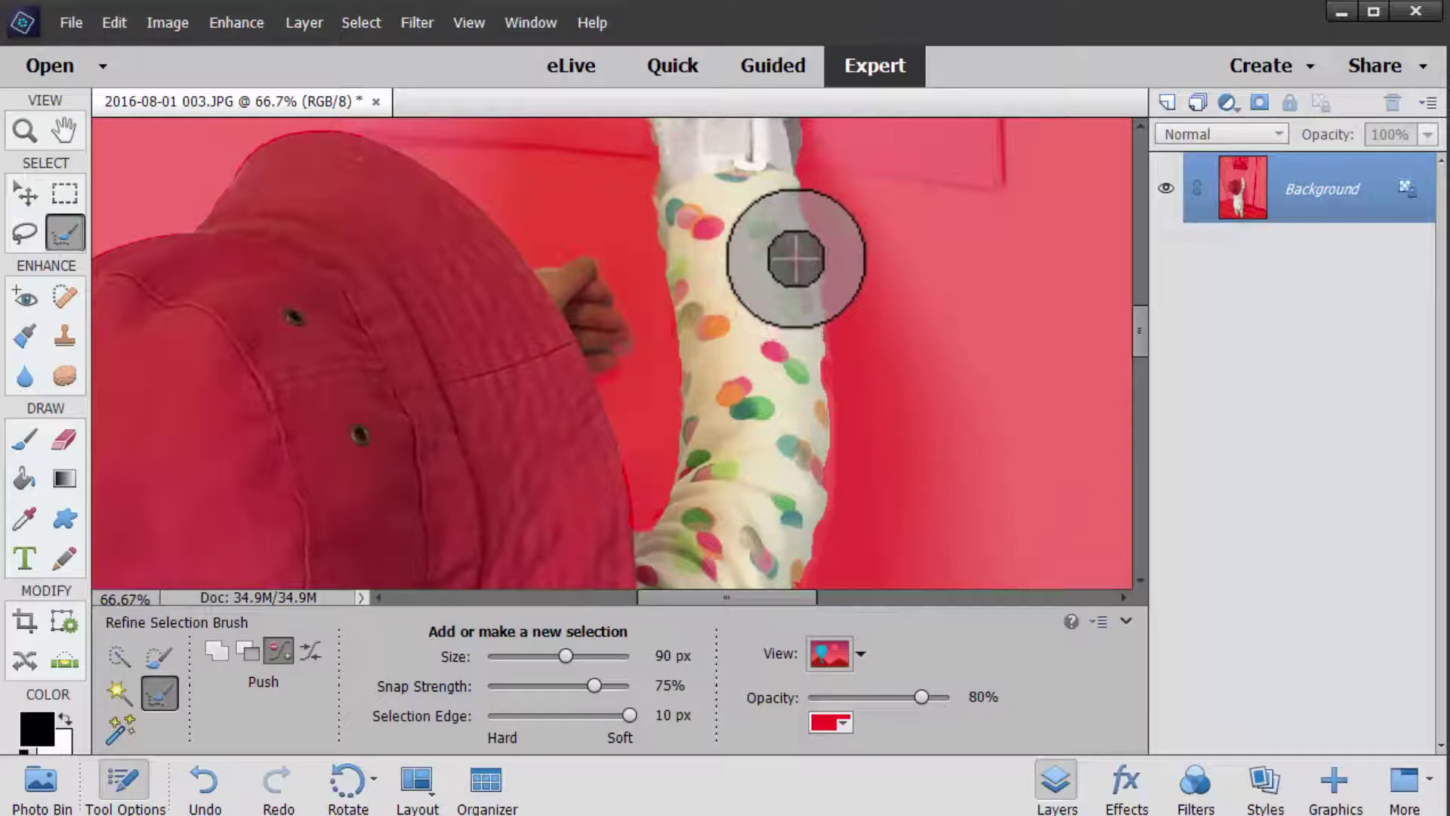
drag(807, 306, 791, 224)
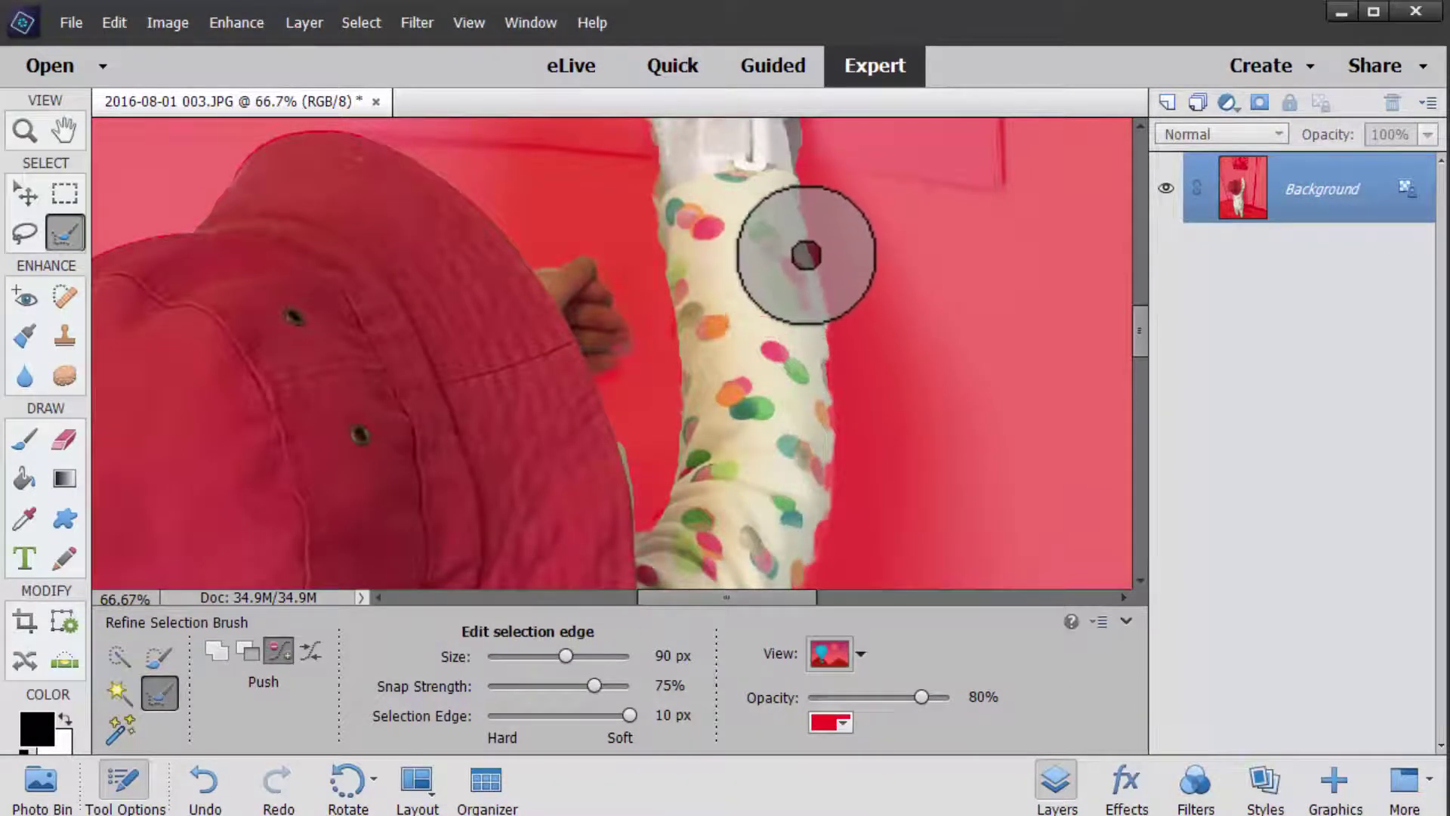
mouse_move(800, 220)
mouse_down()
mouse_move(833, 369)
mouse_move(806, 556)
mouse_up()
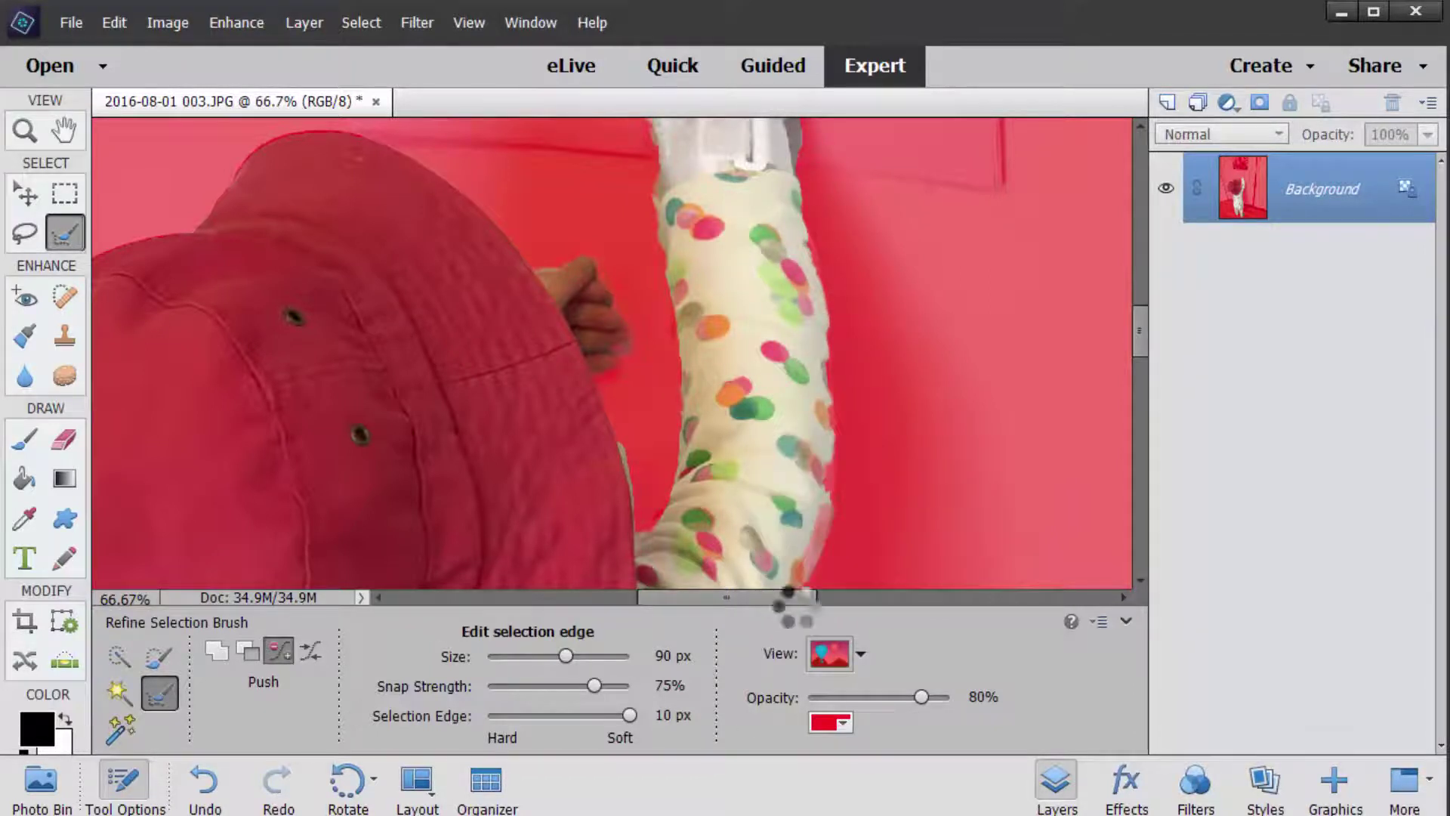
- Examine the toddler's cutout at 16.7% zoom in the On Black and On White selection views
key(ctrl+minus)
key(ctrl+minus)
key(ctrl+minus)
key(ctrl+minus)
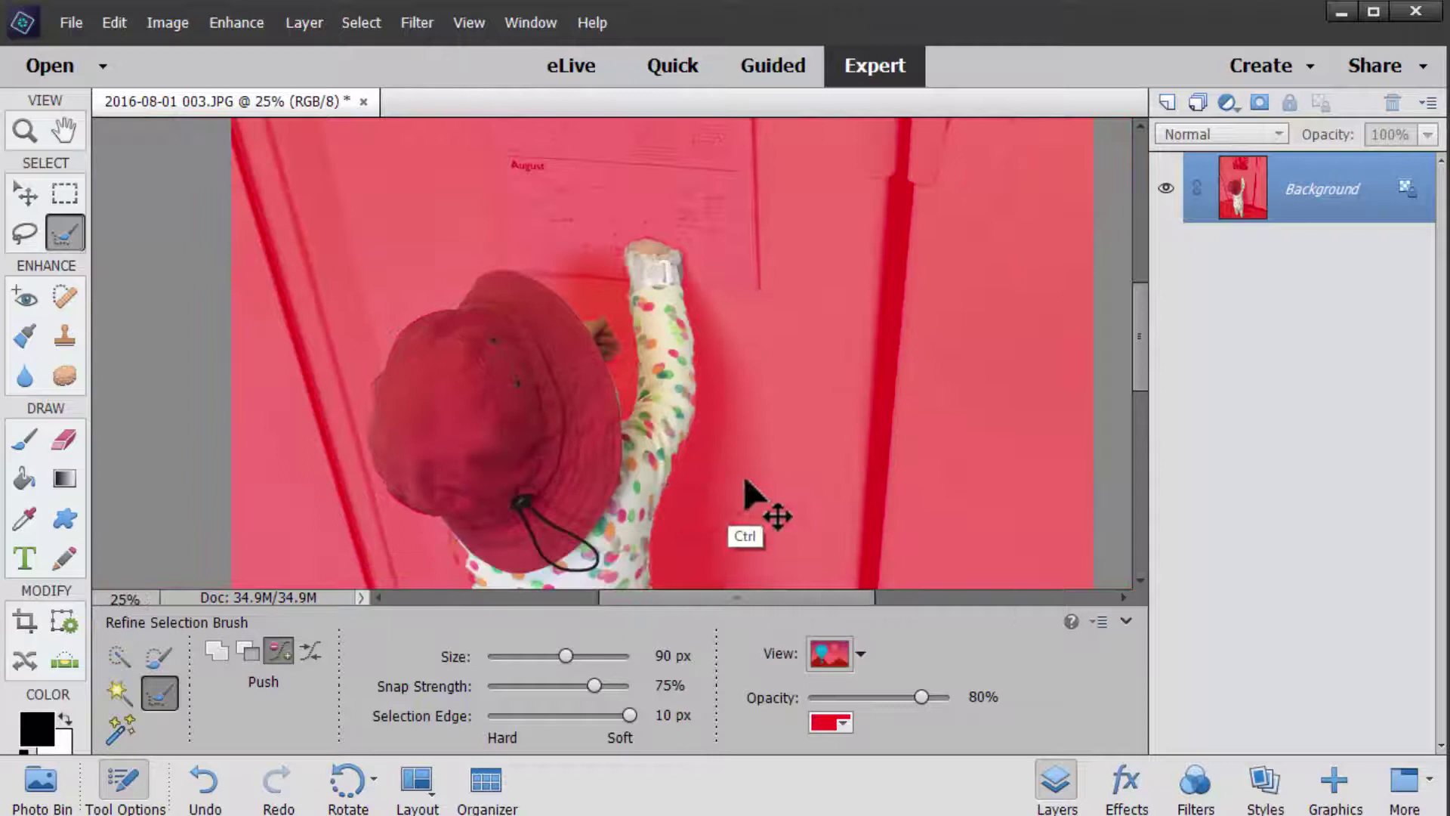
drag(647, 524, 695, 261)
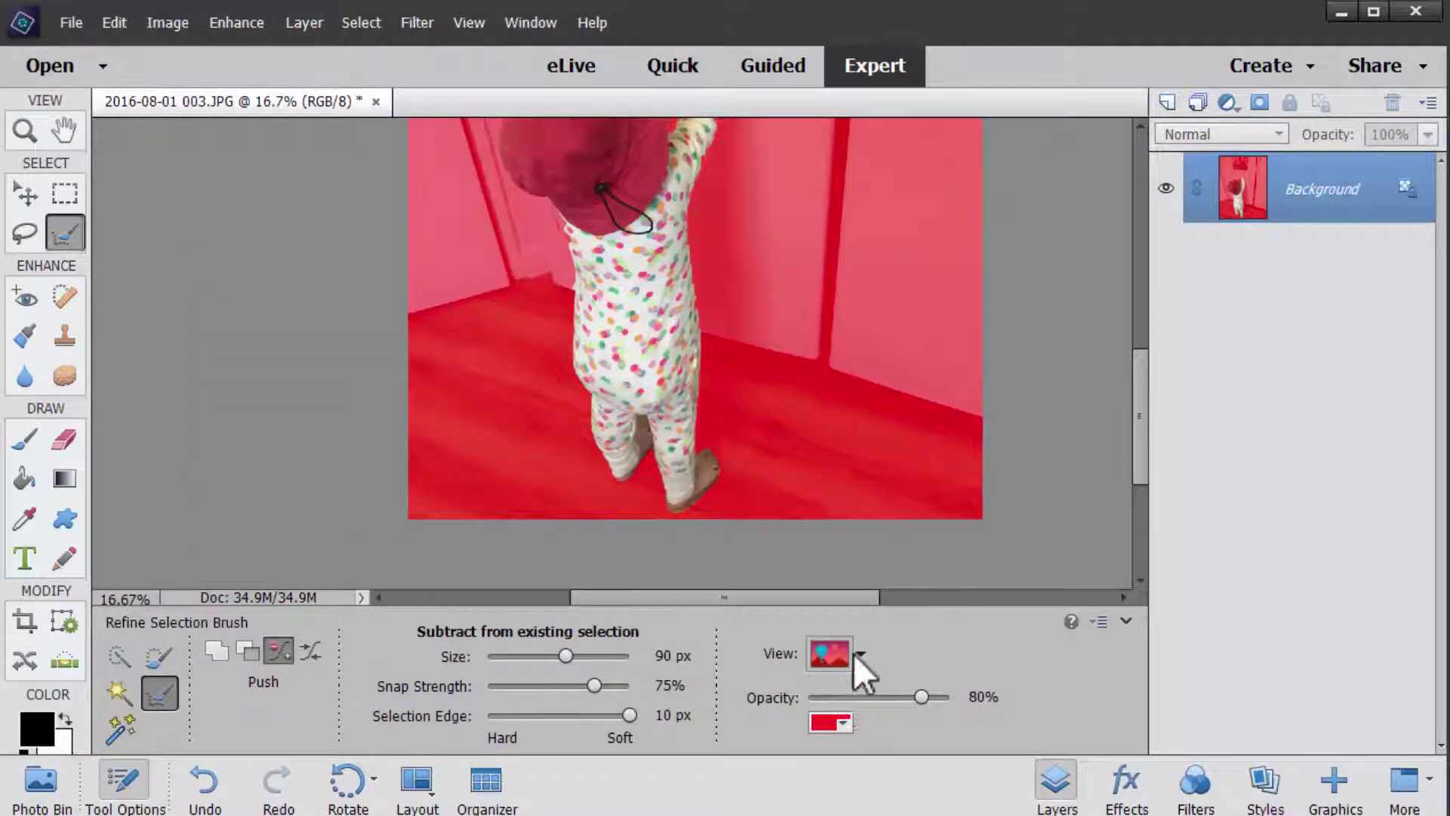
click(861, 655)
click(858, 563)
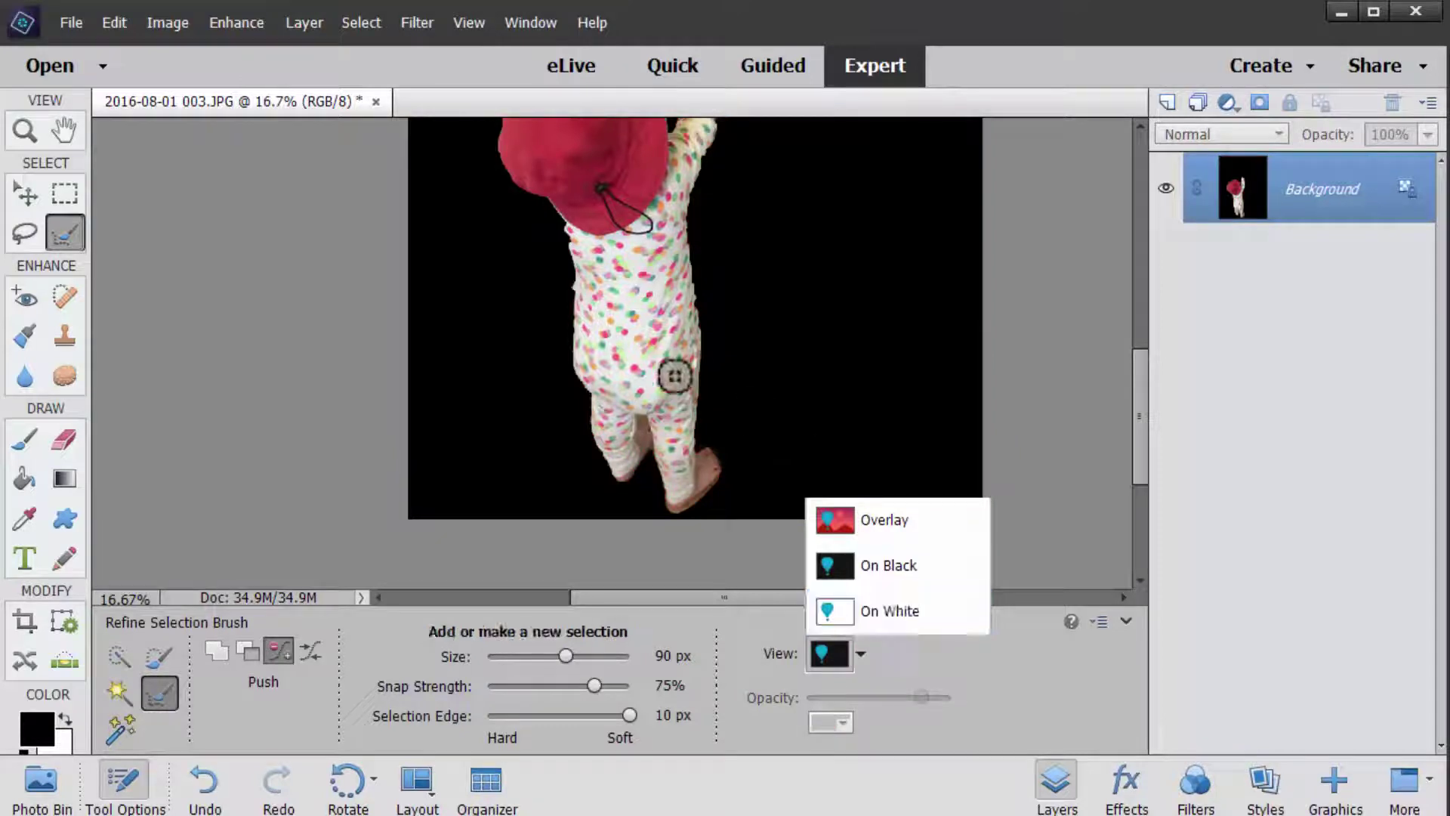
drag(670, 288, 639, 230)
key(alt)
click(860, 654)
click(869, 610)
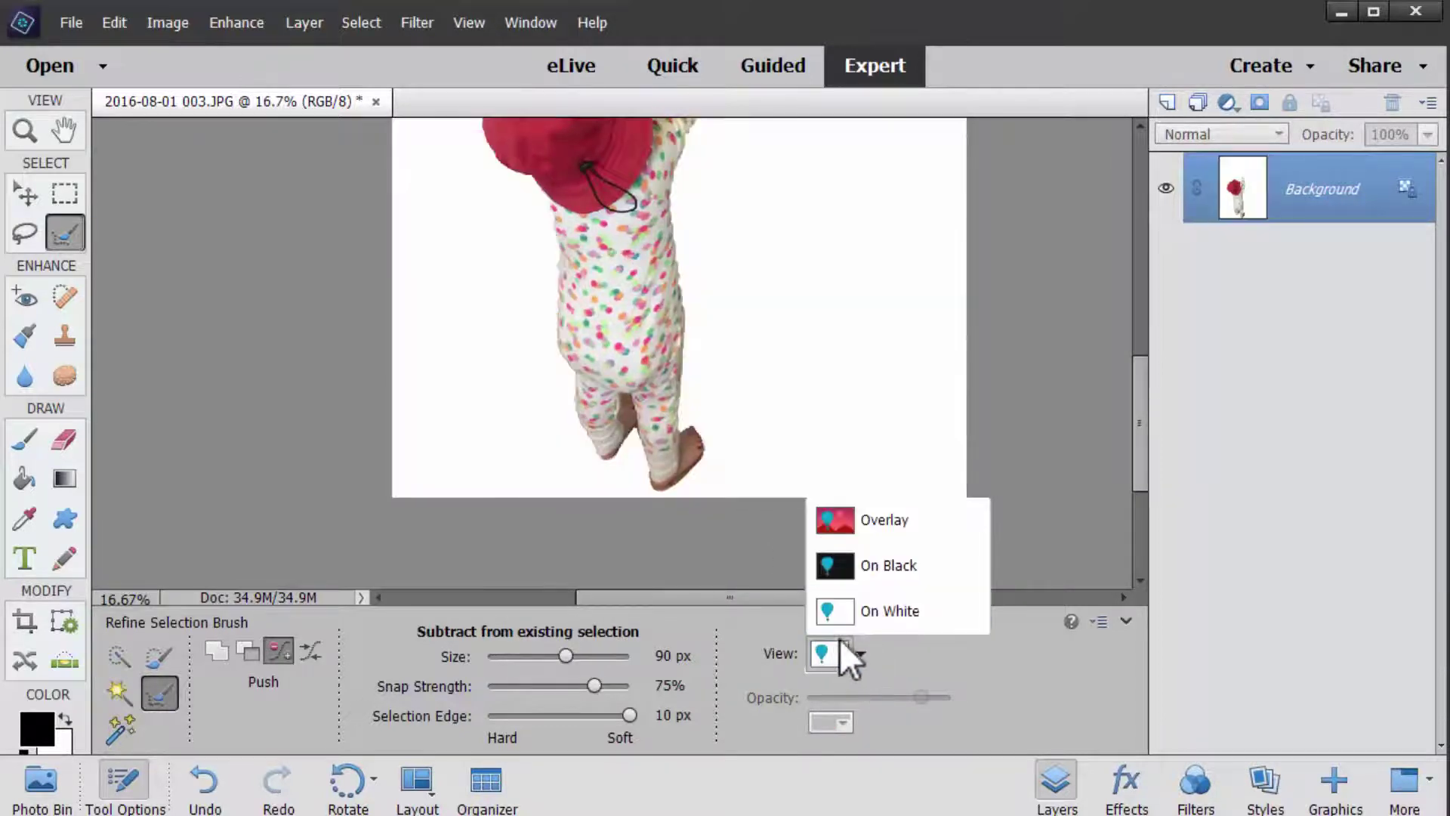
click(858, 563)
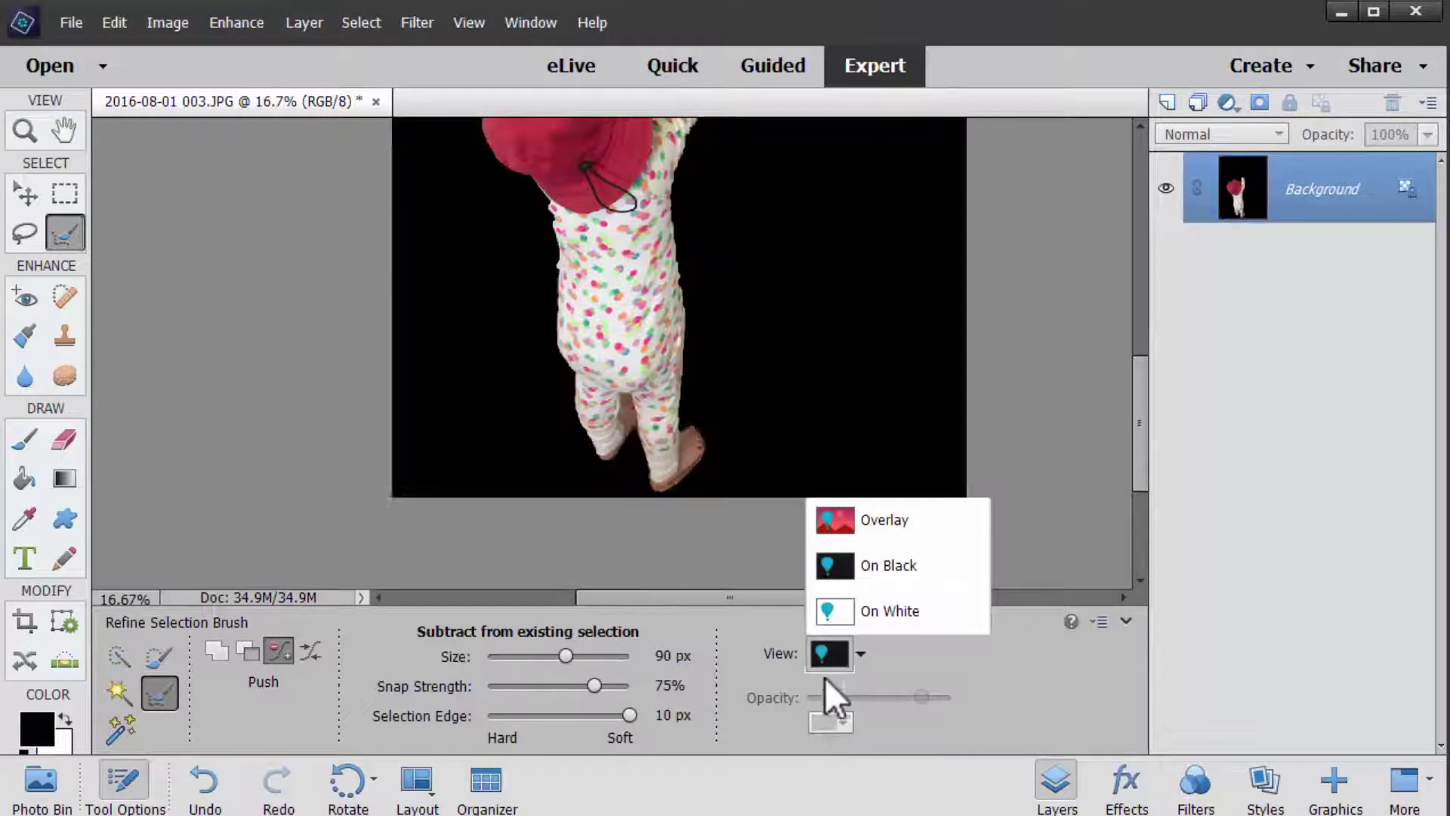
key(space)
mouse_move(683, 308)
mouse_down()
mouse_move(890, 496)
mouse_move(858, 463)
mouse_up()
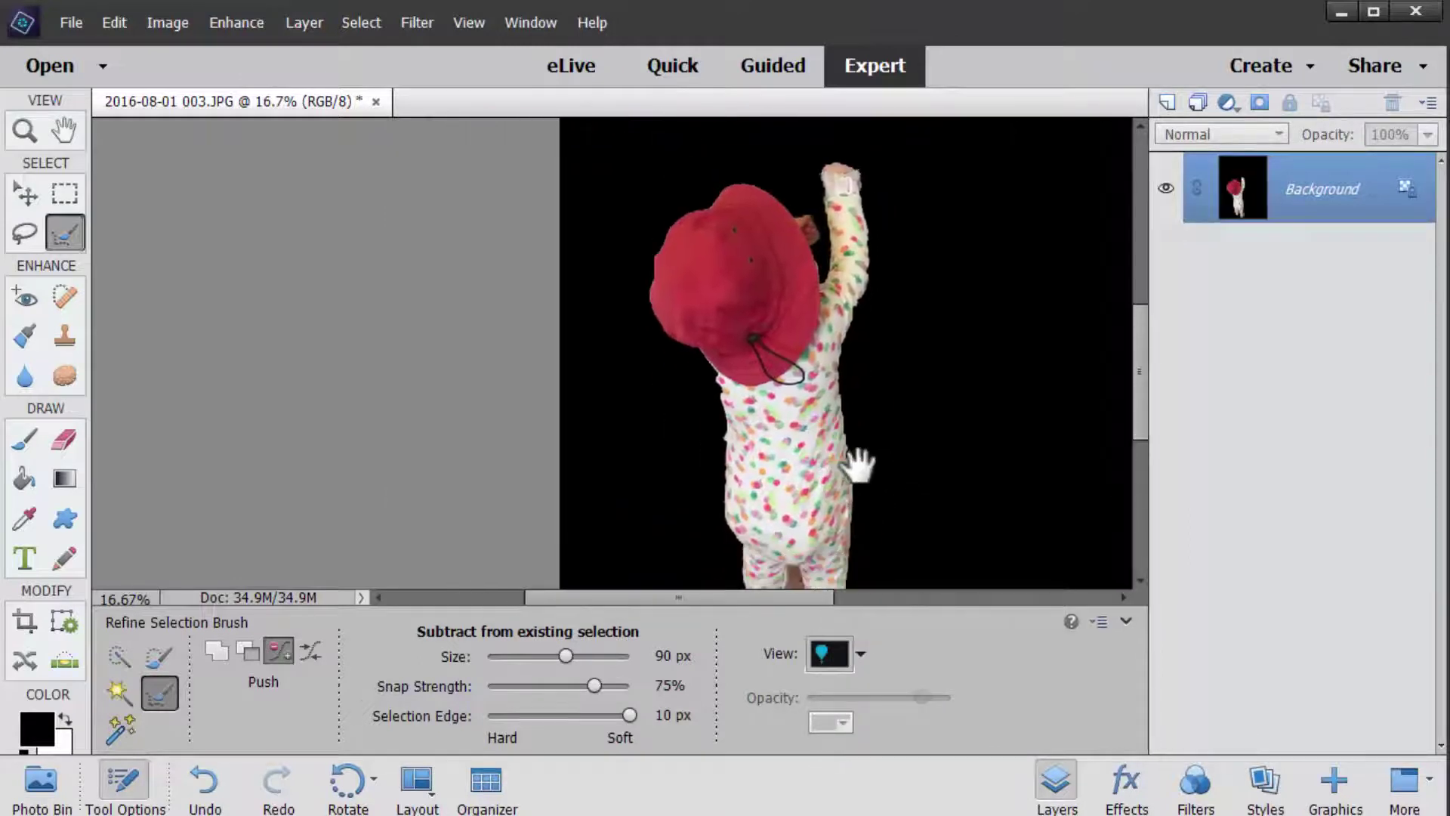
- Set the selection view to On White and subtract the floor gap between the toddler's legs at 66.7% zoom
click(861, 655)
click(869, 609)
drag(797, 495, 615, 190)
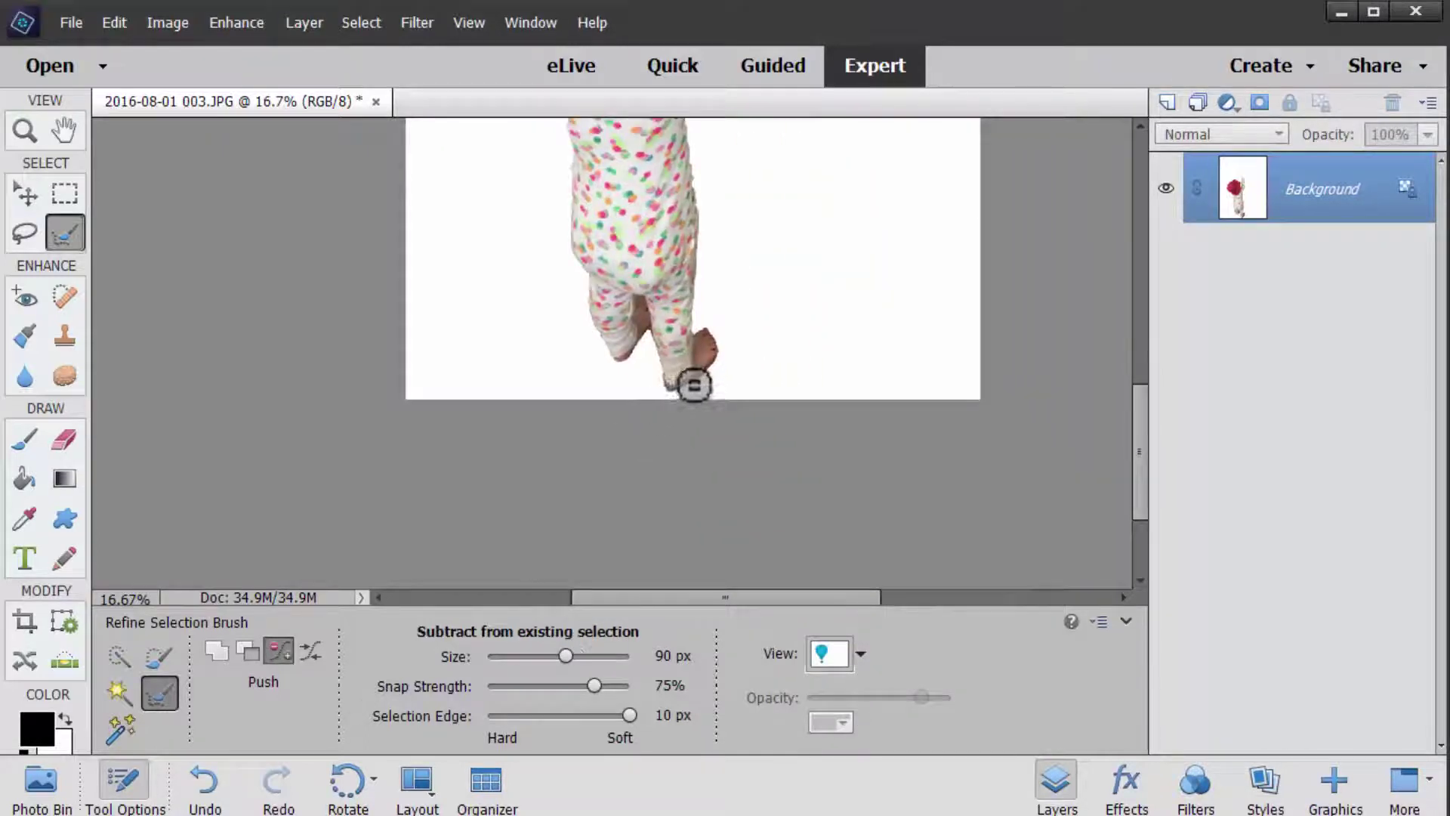
click(718, 356)
key(ctrl+plus)
key(ctrl+plus)
key(ctrl+plus)
key(ctrl+plus)
drag(734, 377, 464, 578)
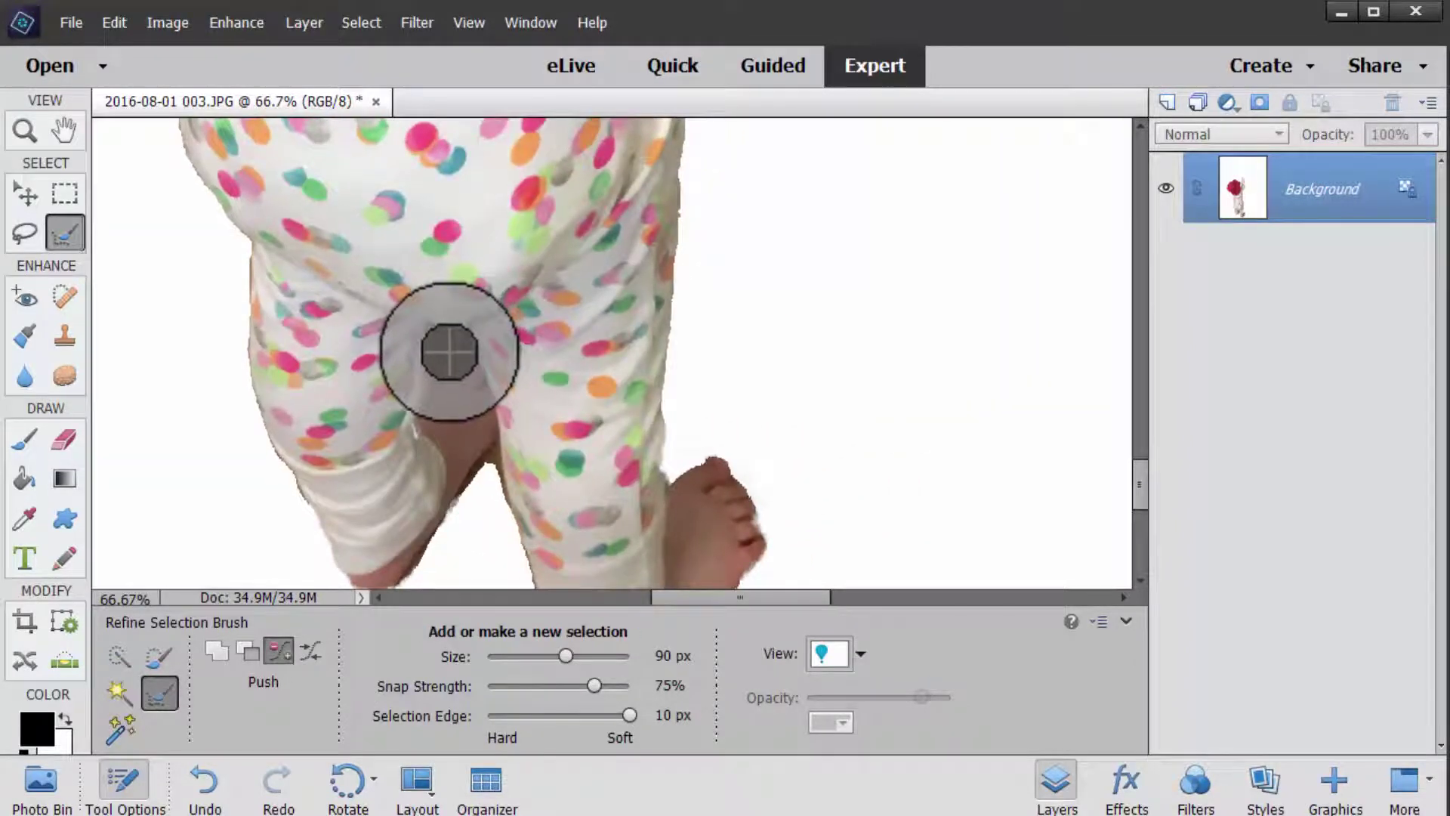
key(alt)
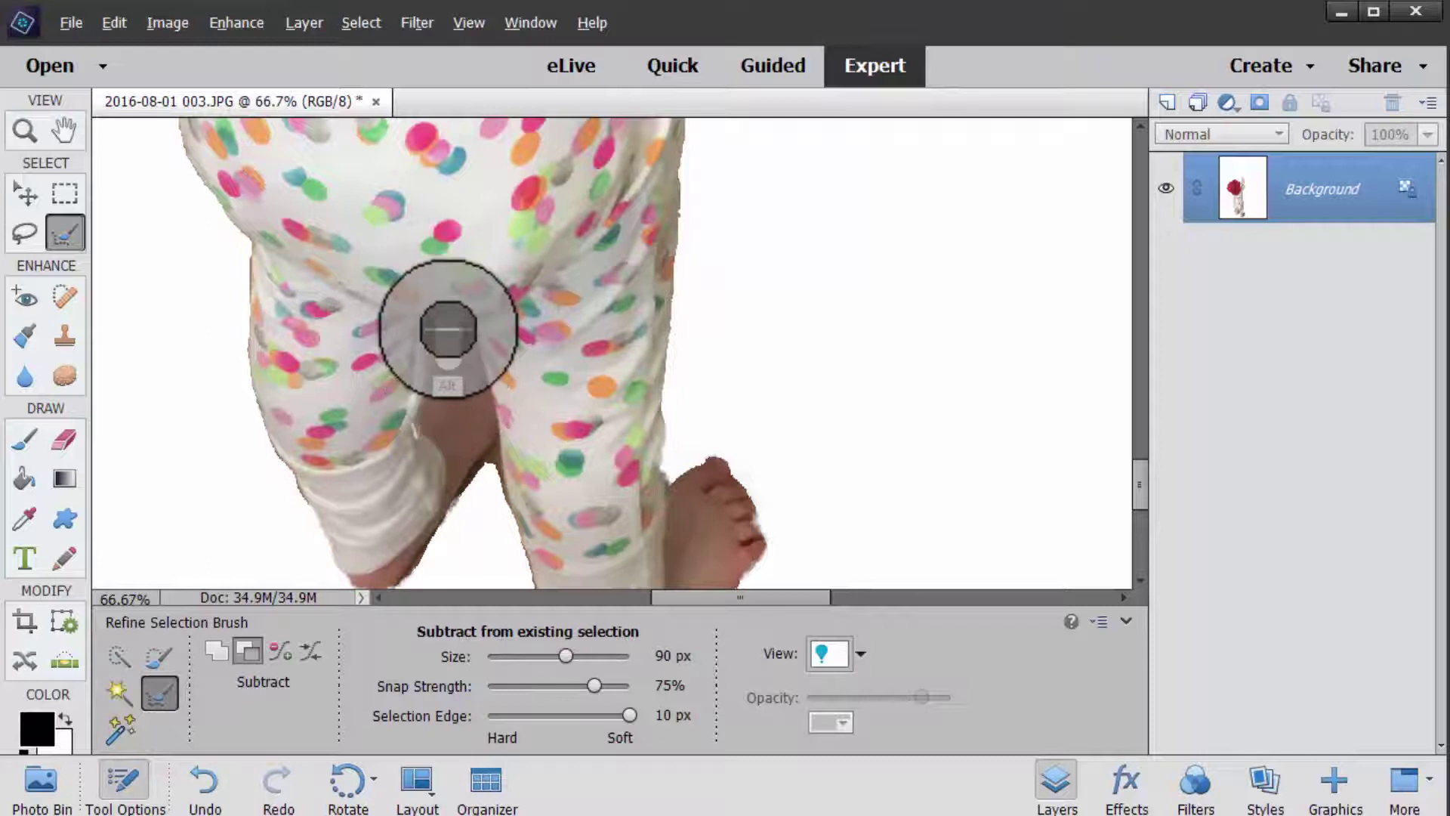
alt+click(468, 345)
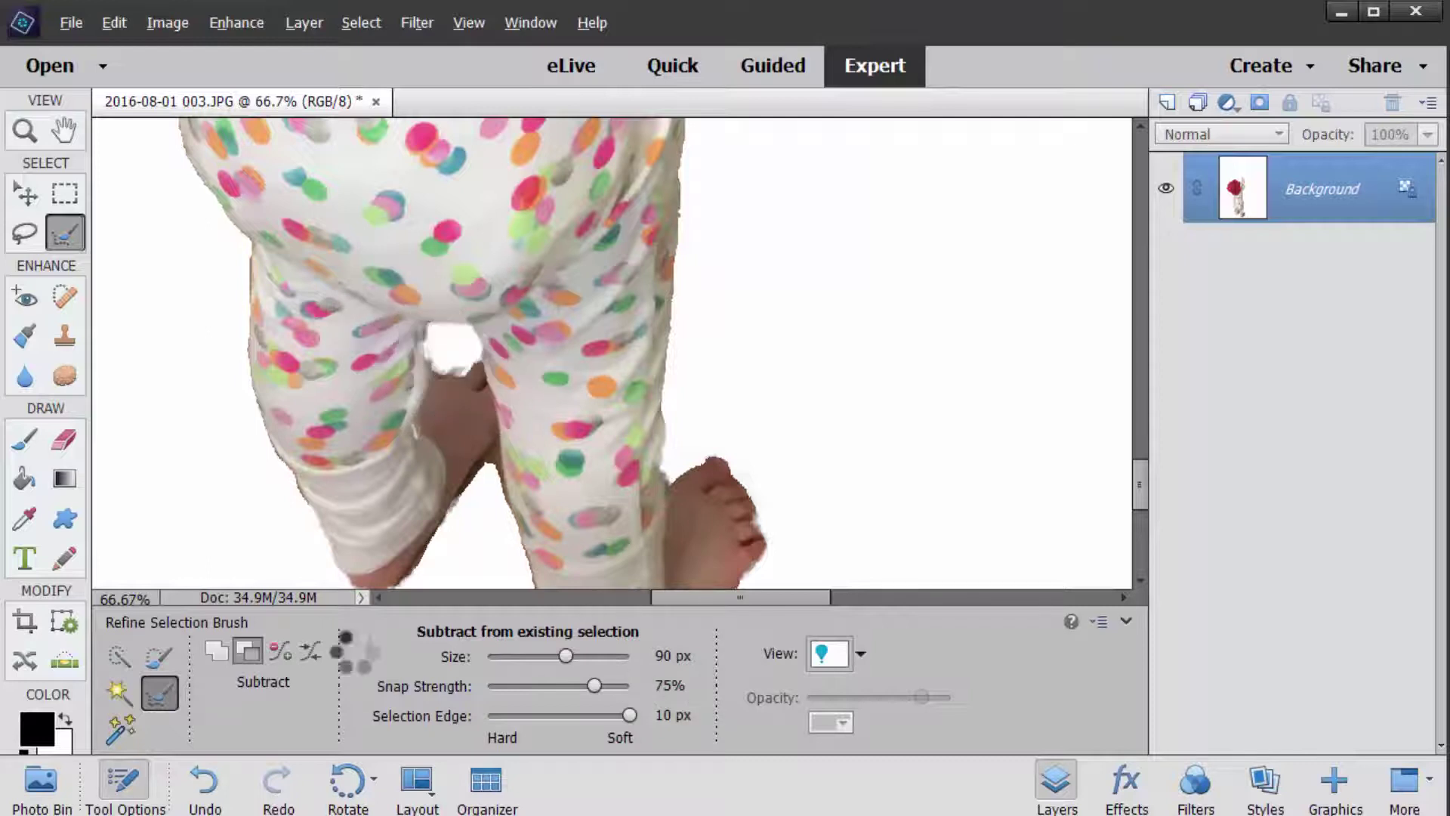
- Clear the remaining patch of floor just below the crotch out of the toddler's selection with the Refine Selection Brush
click(449, 382)
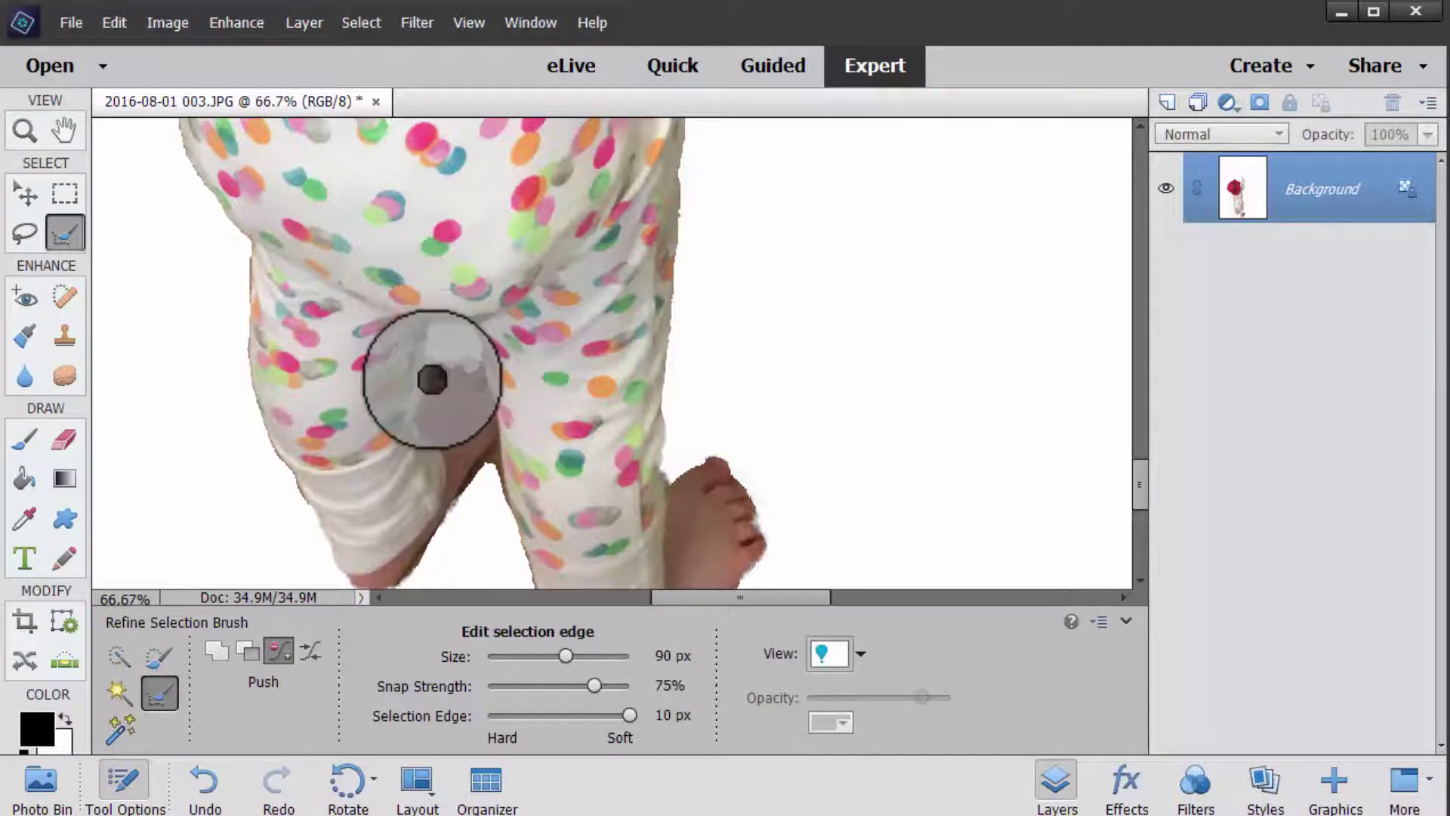
key(ctrl+0)
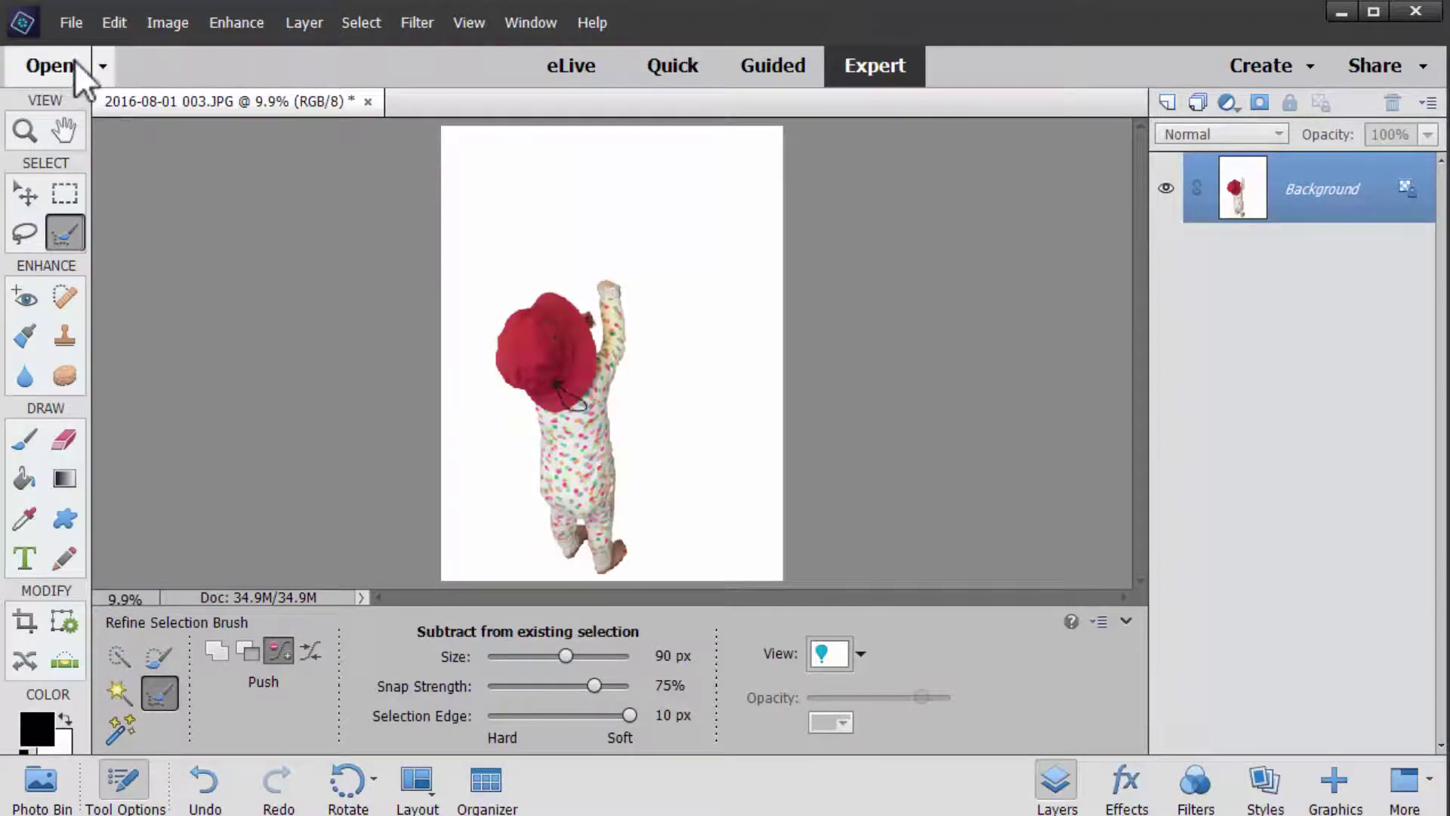
- Save the image in Photoshop format as 2016-08-01 003.psd
click(71, 22)
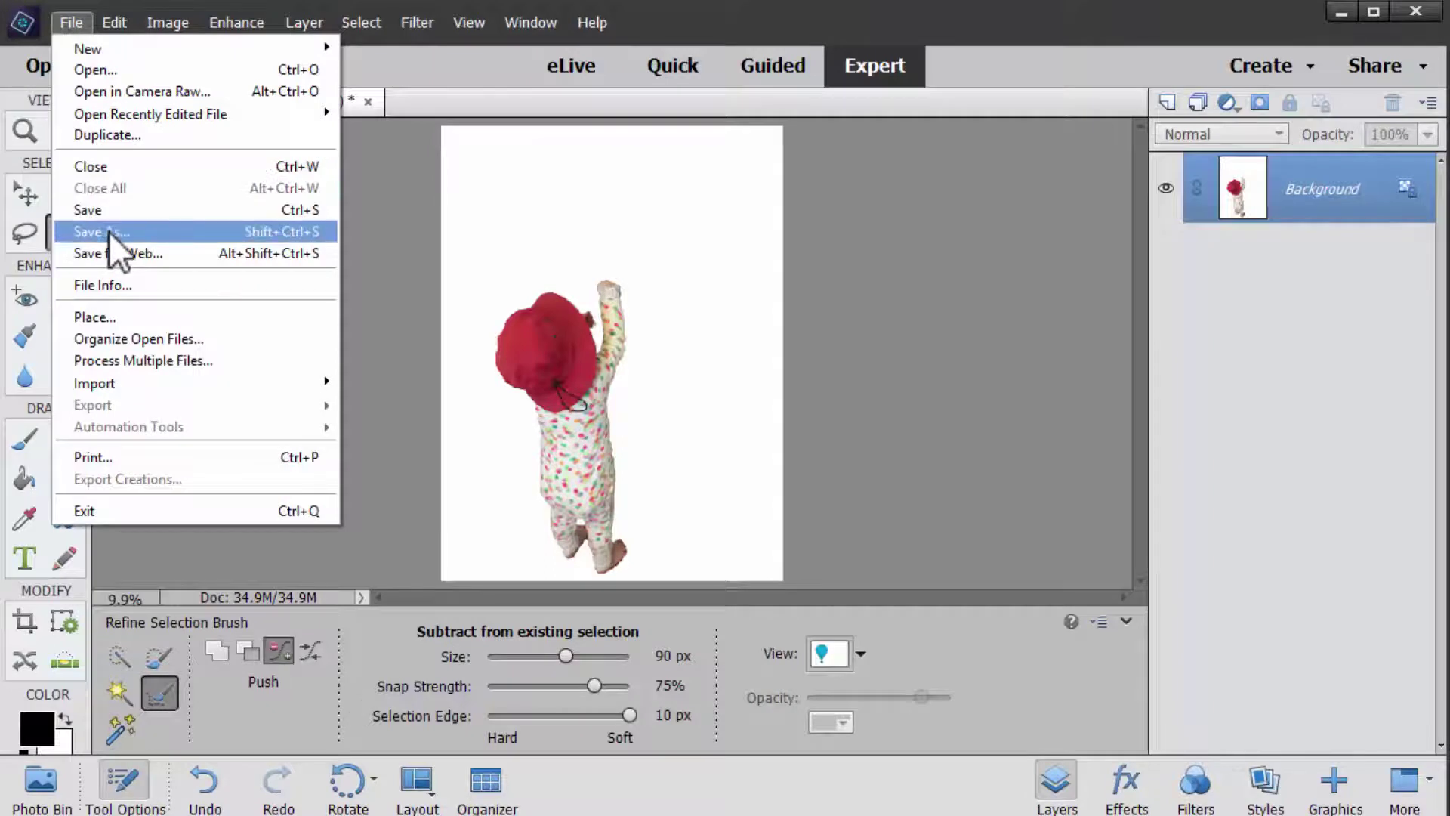
click(111, 233)
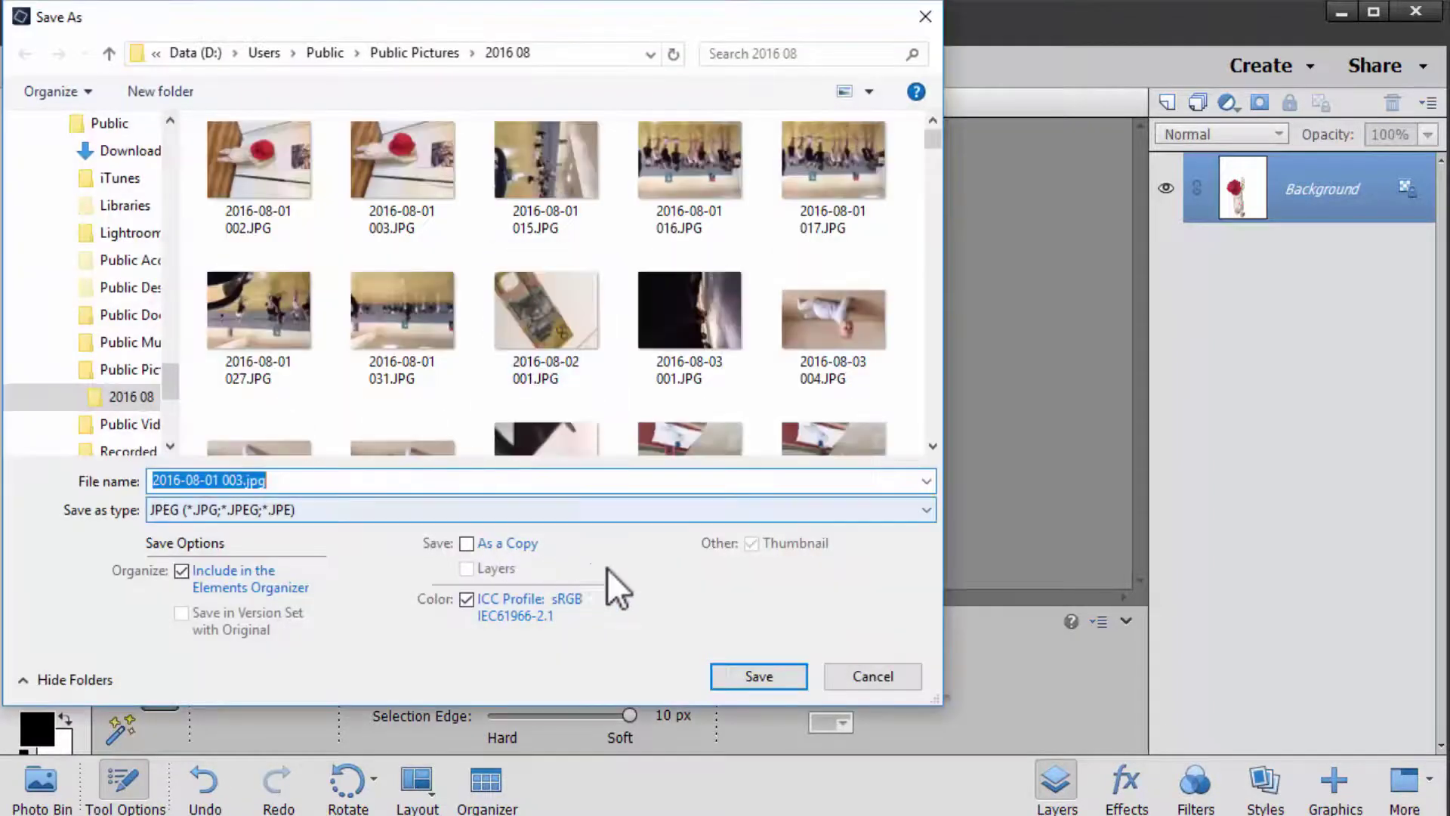
click(523, 510)
click(506, 528)
click(769, 684)
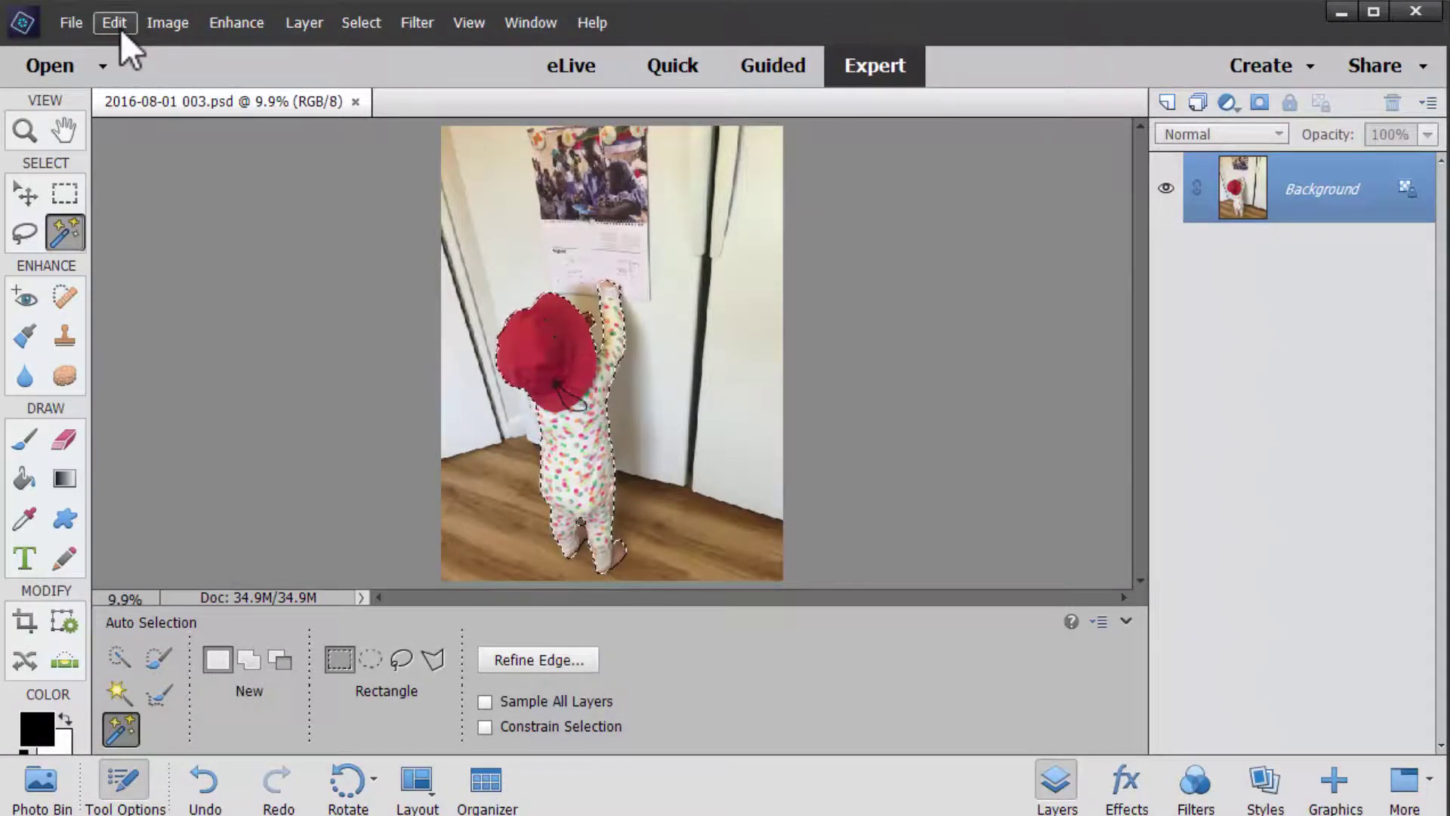
- Copy the selected toddler onto a new layer and hide the Background layer
click(303, 22)
mouse_move(313, 48)
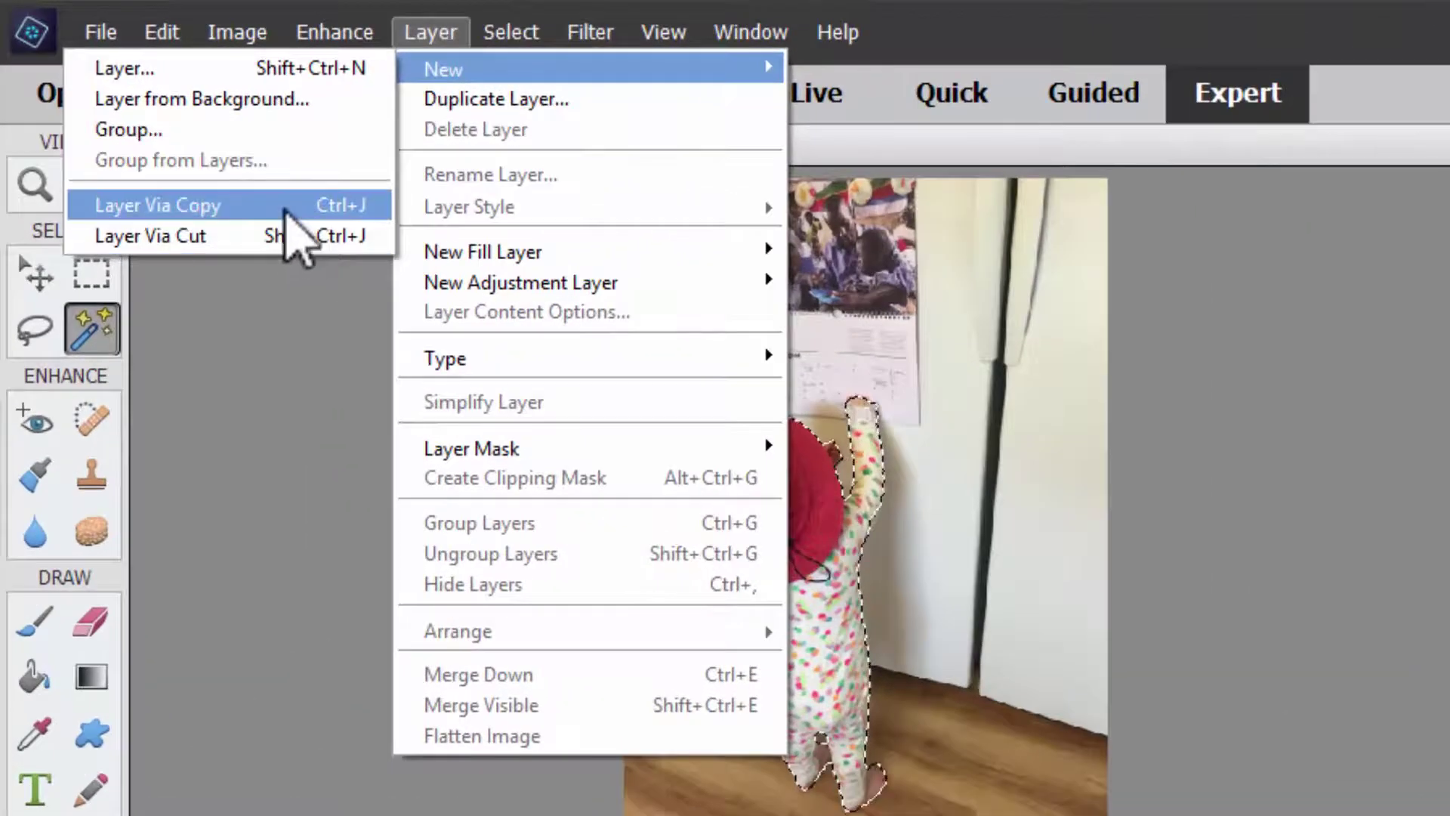
click(285, 208)
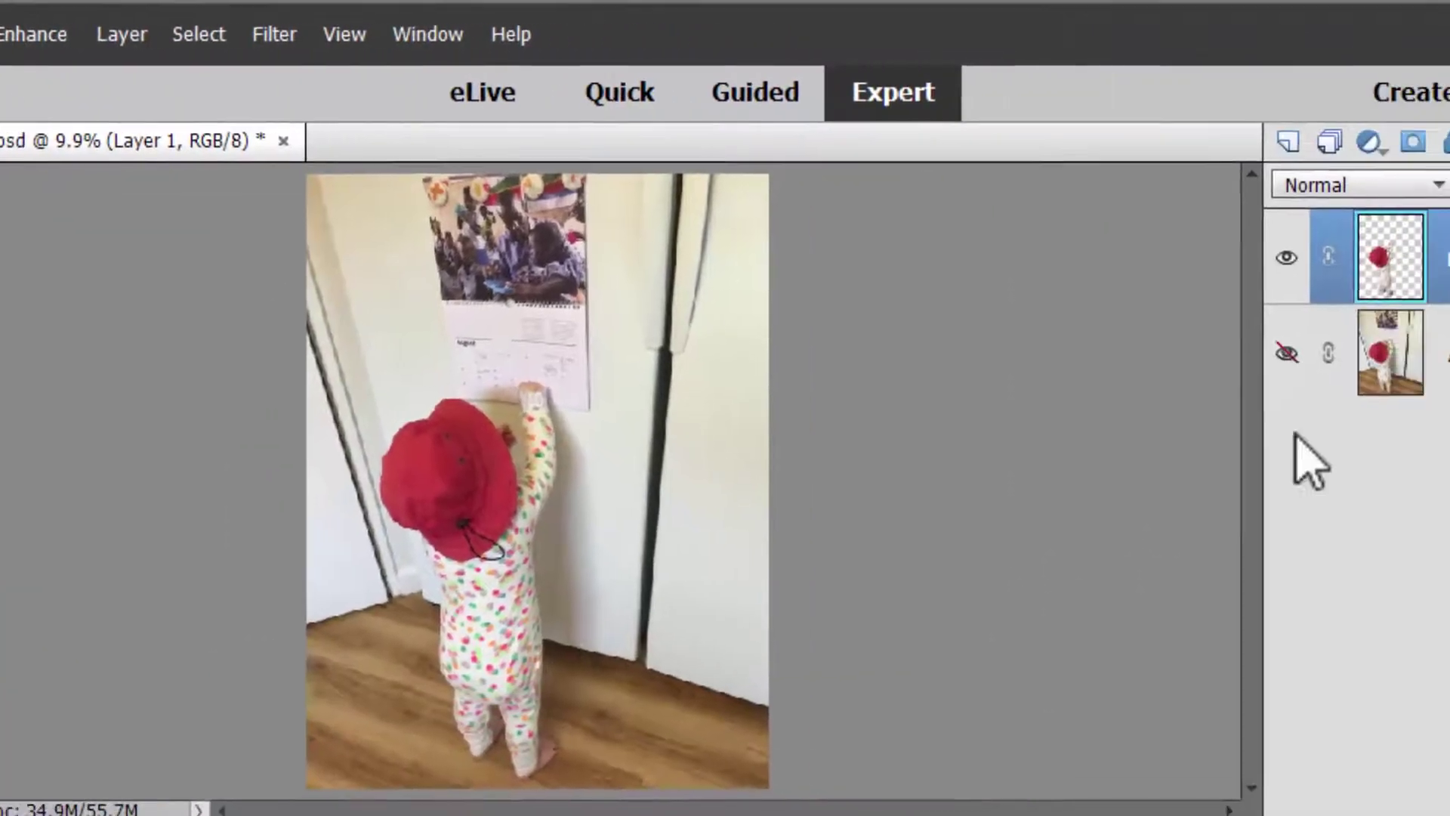
click(1449, 346)
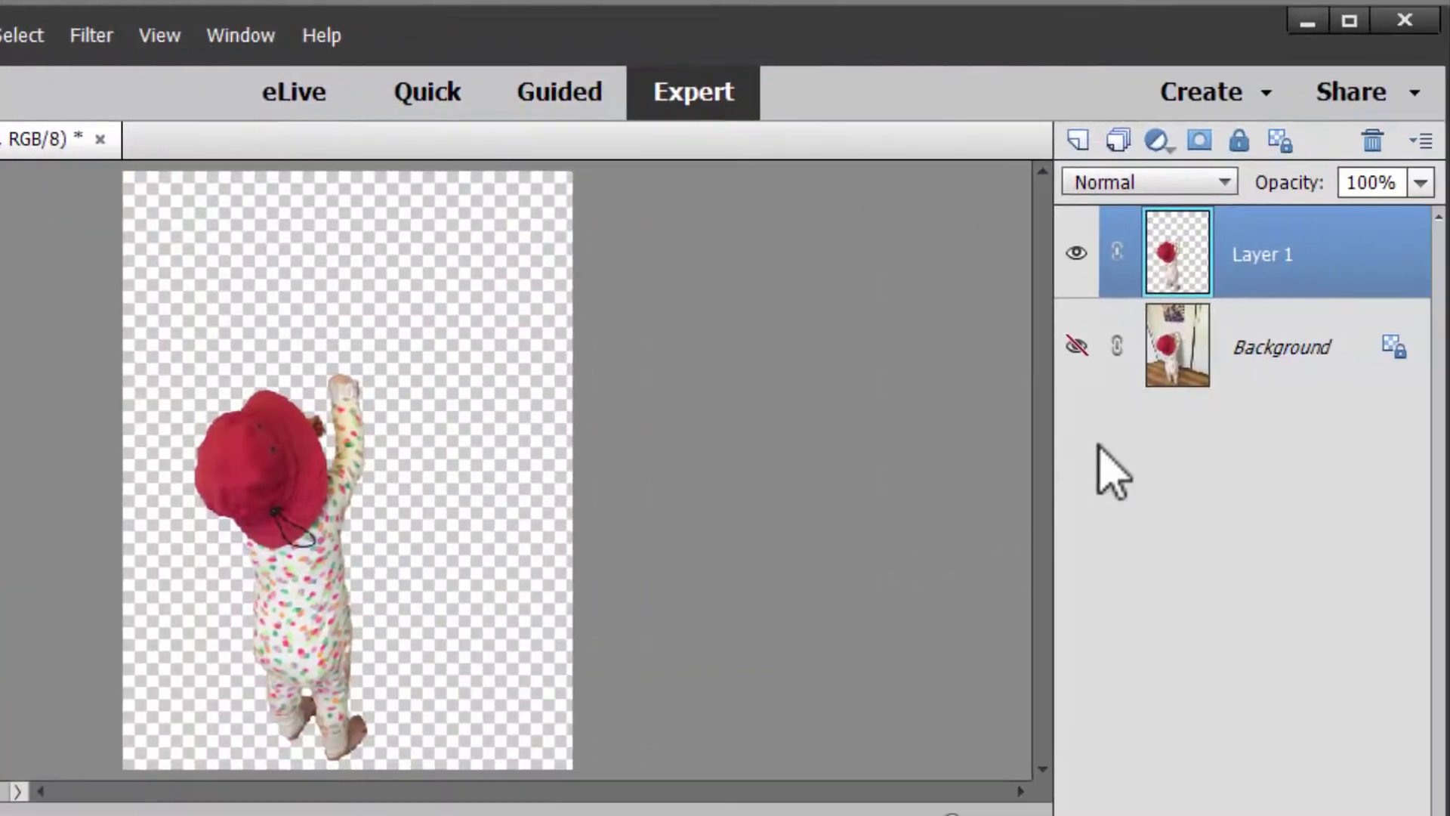
click(1076, 346)
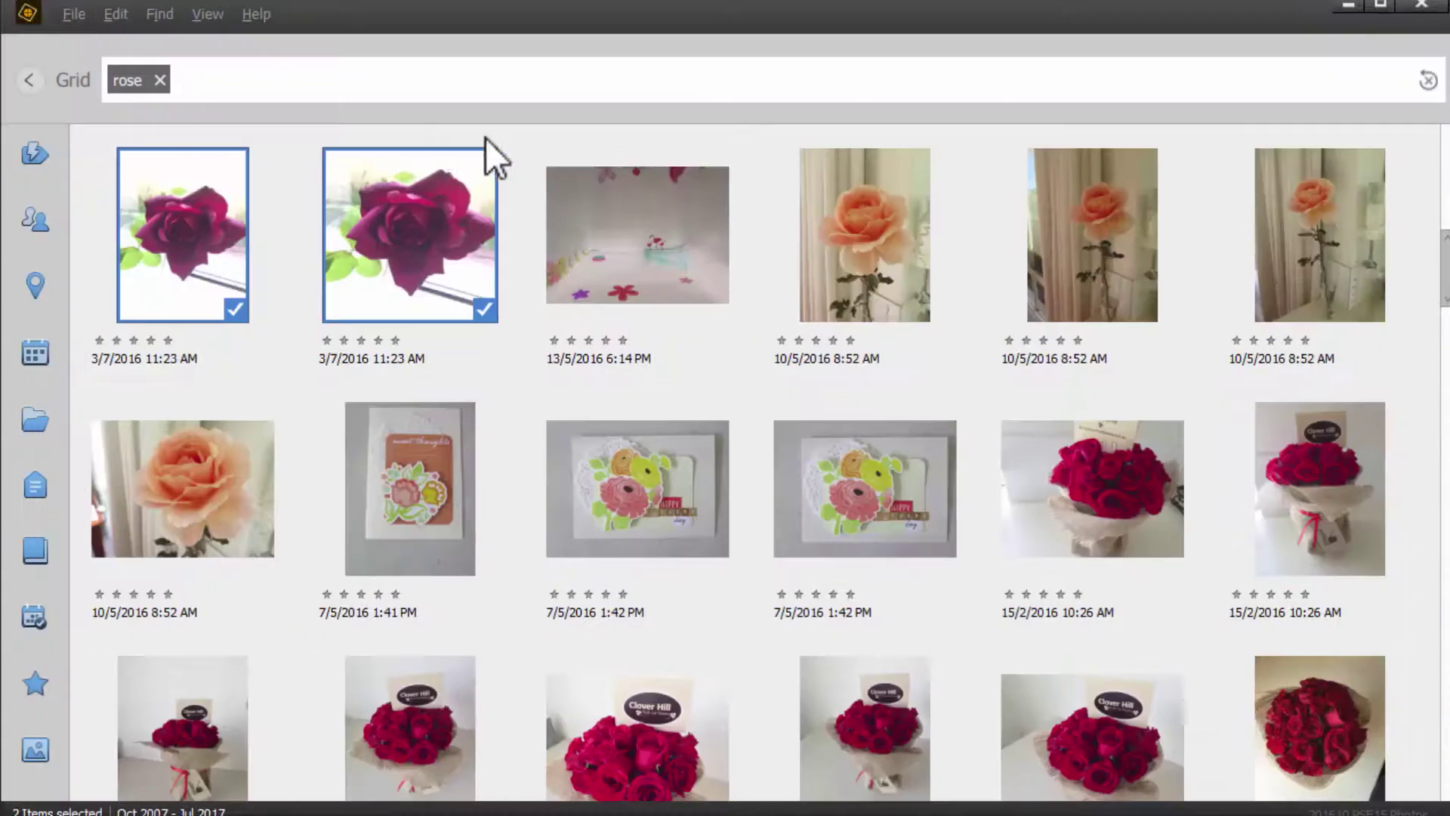
- Search the photo catalog for "rose" in place of the current search
click(175, 80)
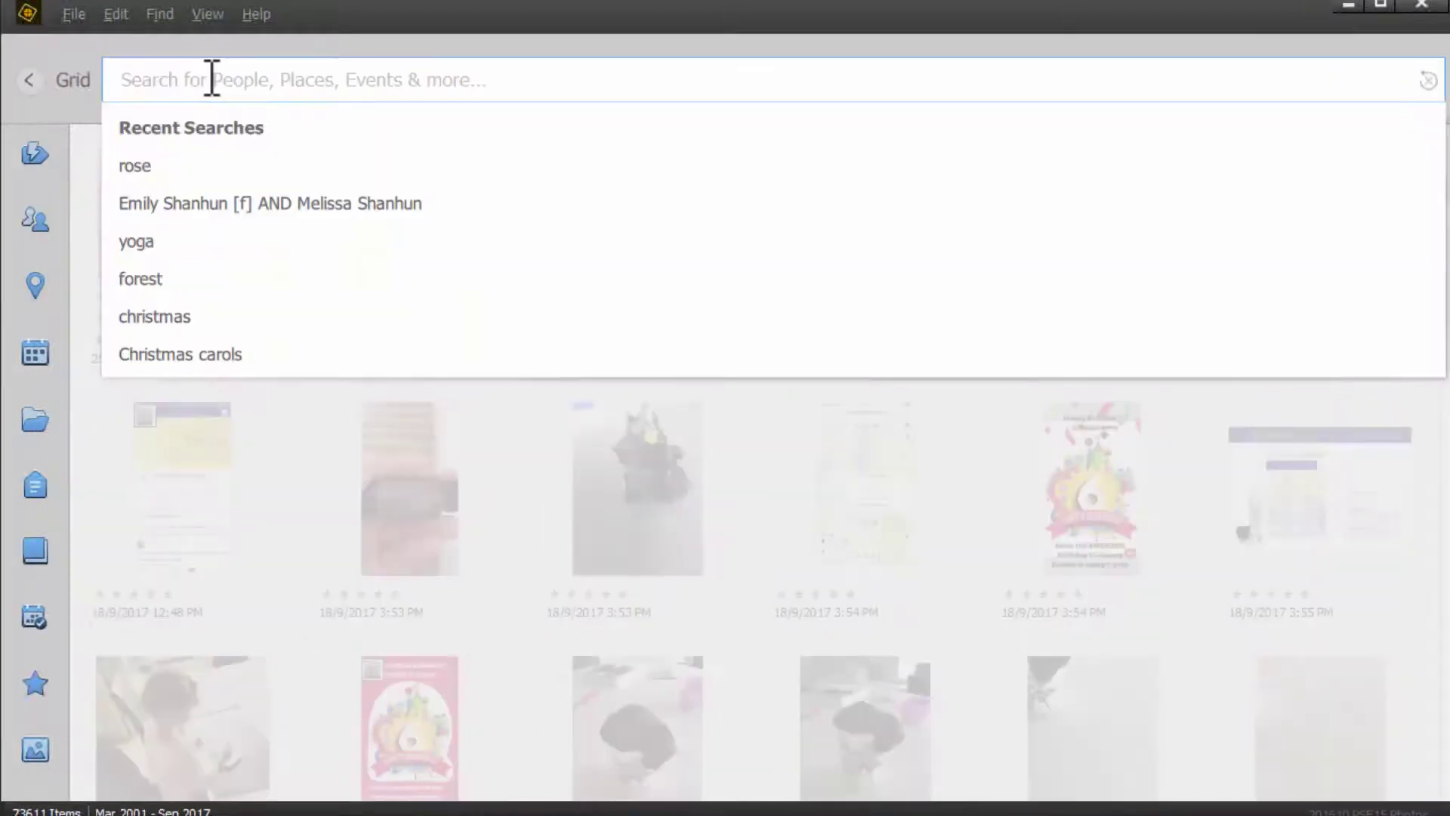
text(rose4)
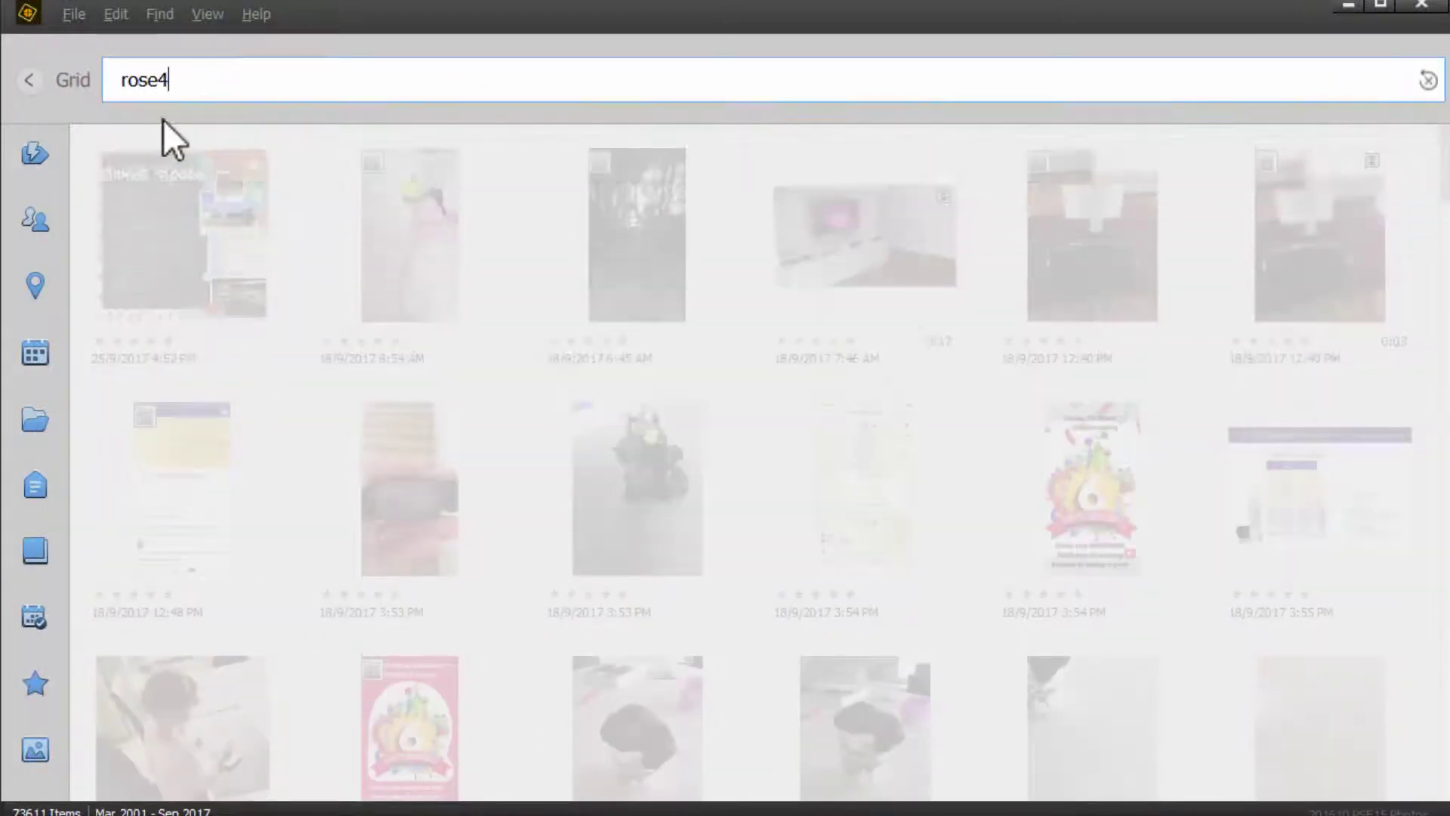
key(BackSpace)
click(168, 127)
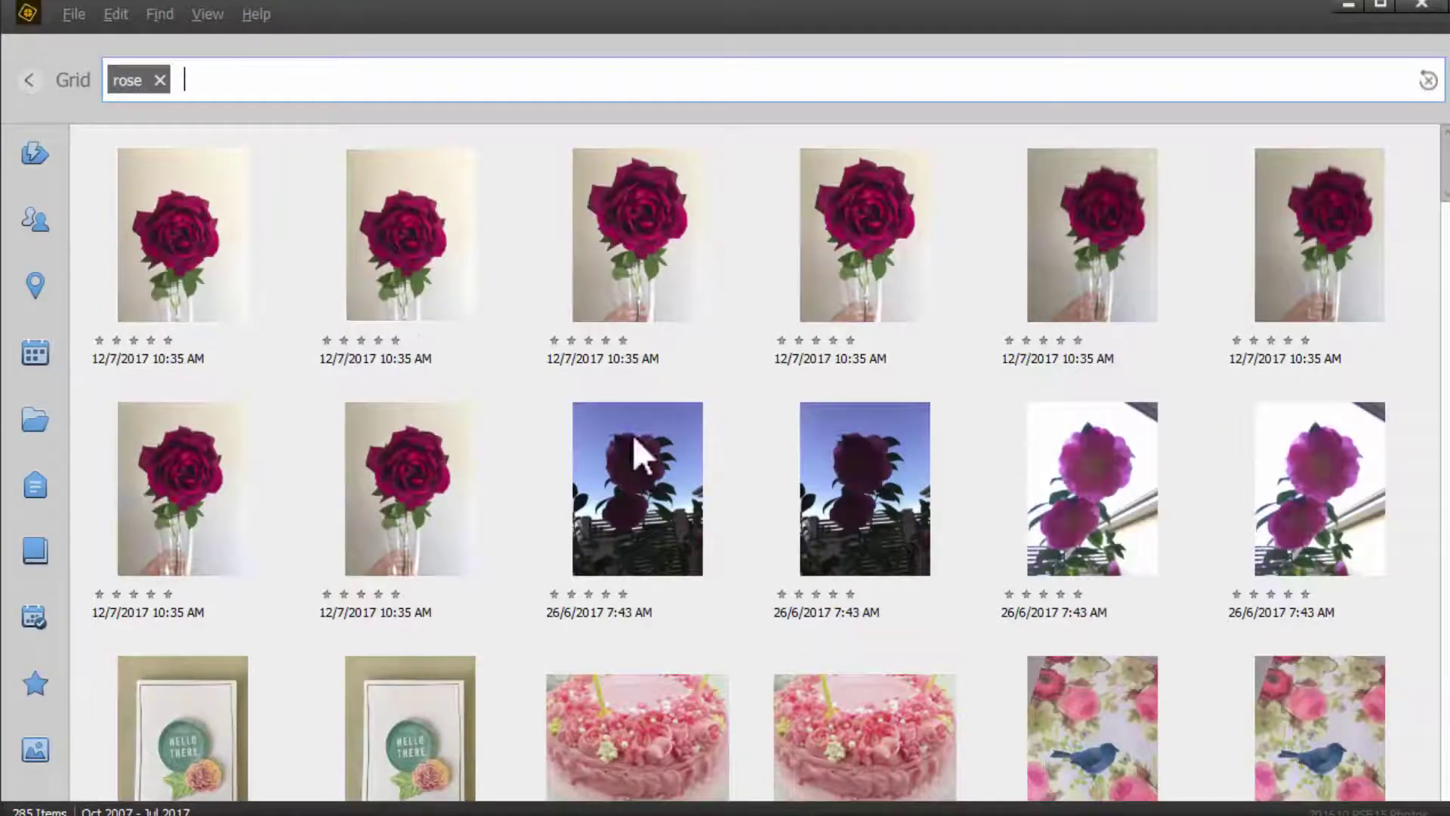
- Send a 12/7/2017 dark red rose photo to the Photoshop Elements Editor and bring 20170712_IMG_7813.JPG to the front
click(403, 261)
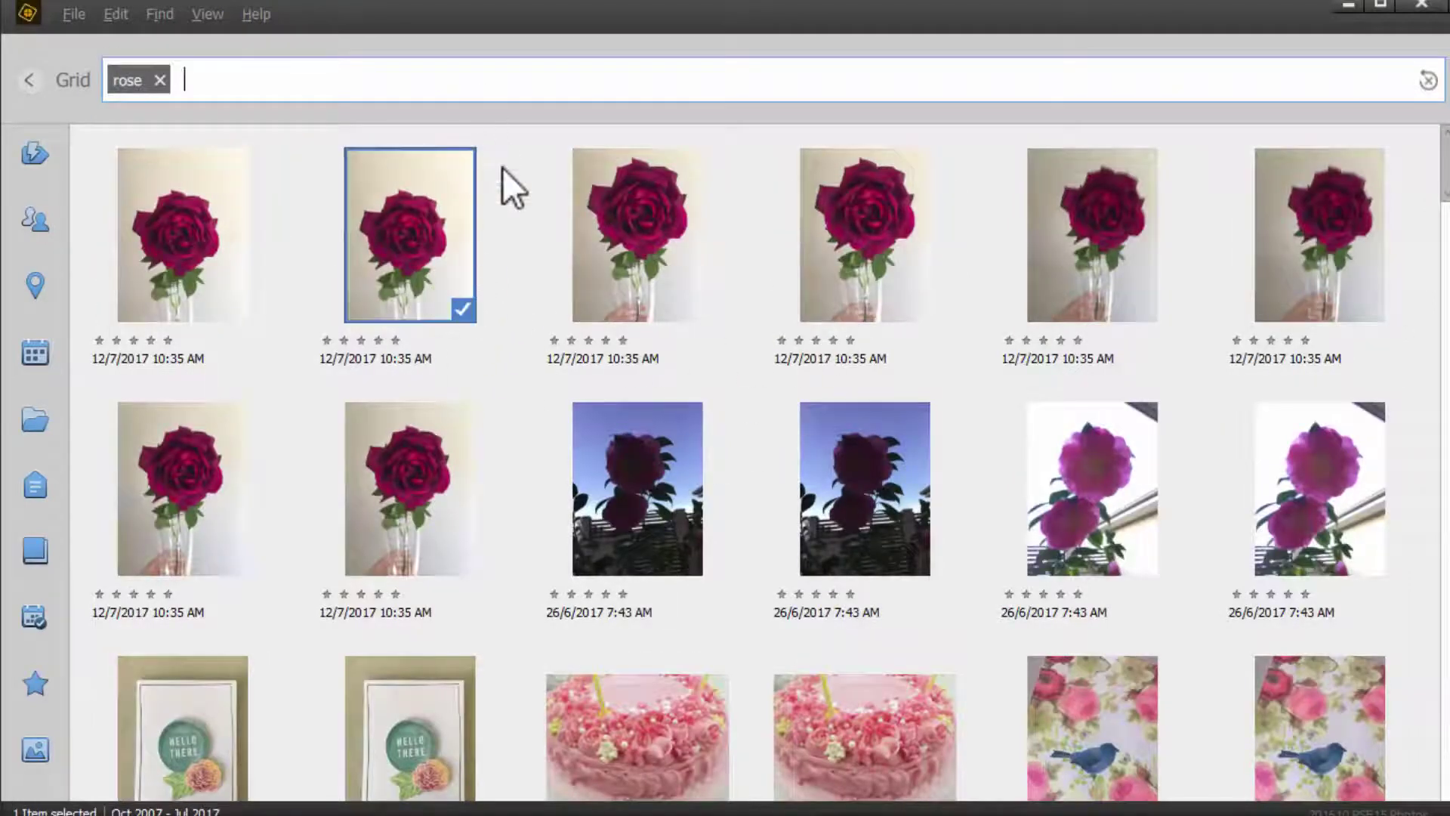
click(432, 487)
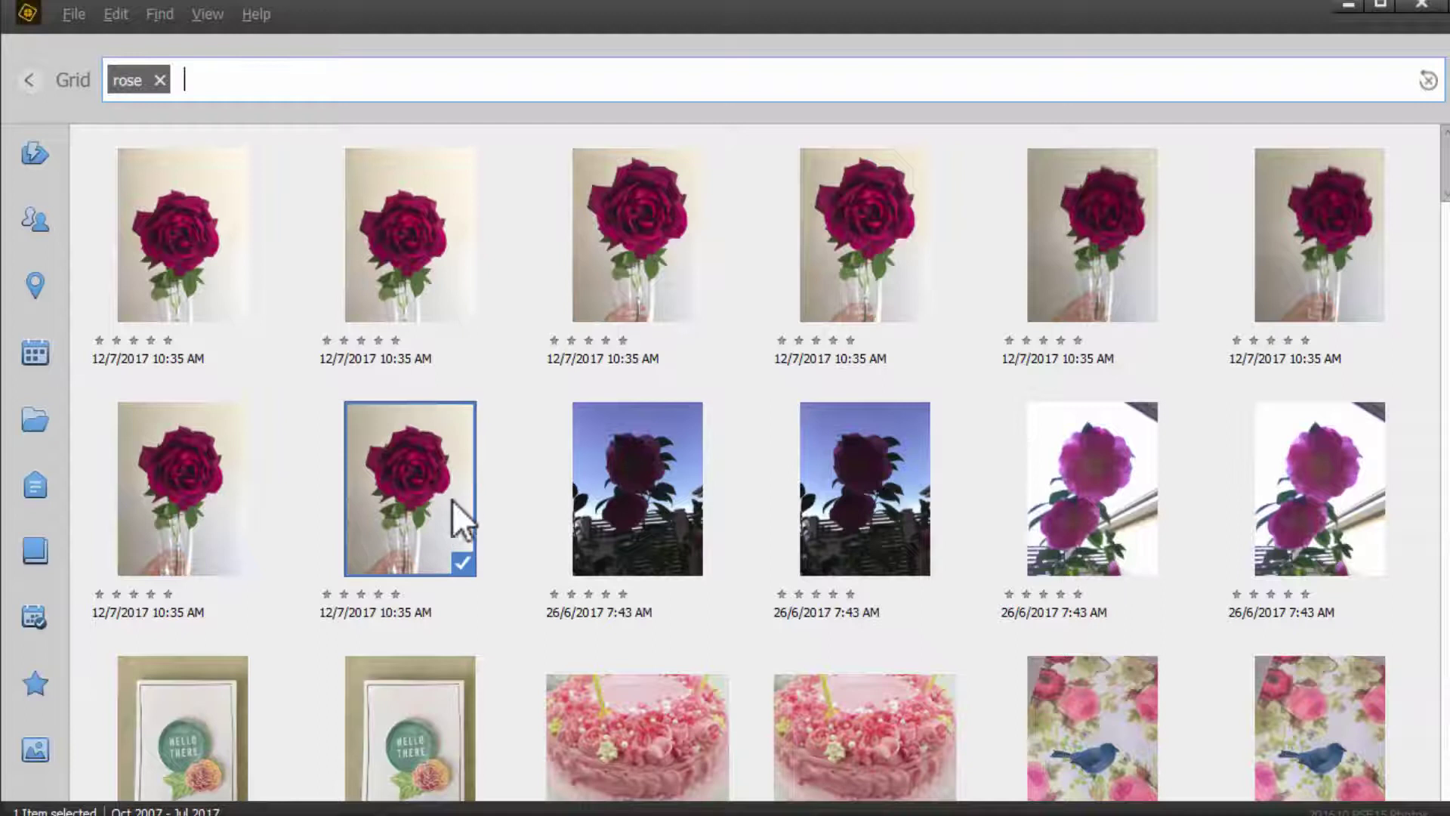
click(76, 82)
right_click(871, 287)
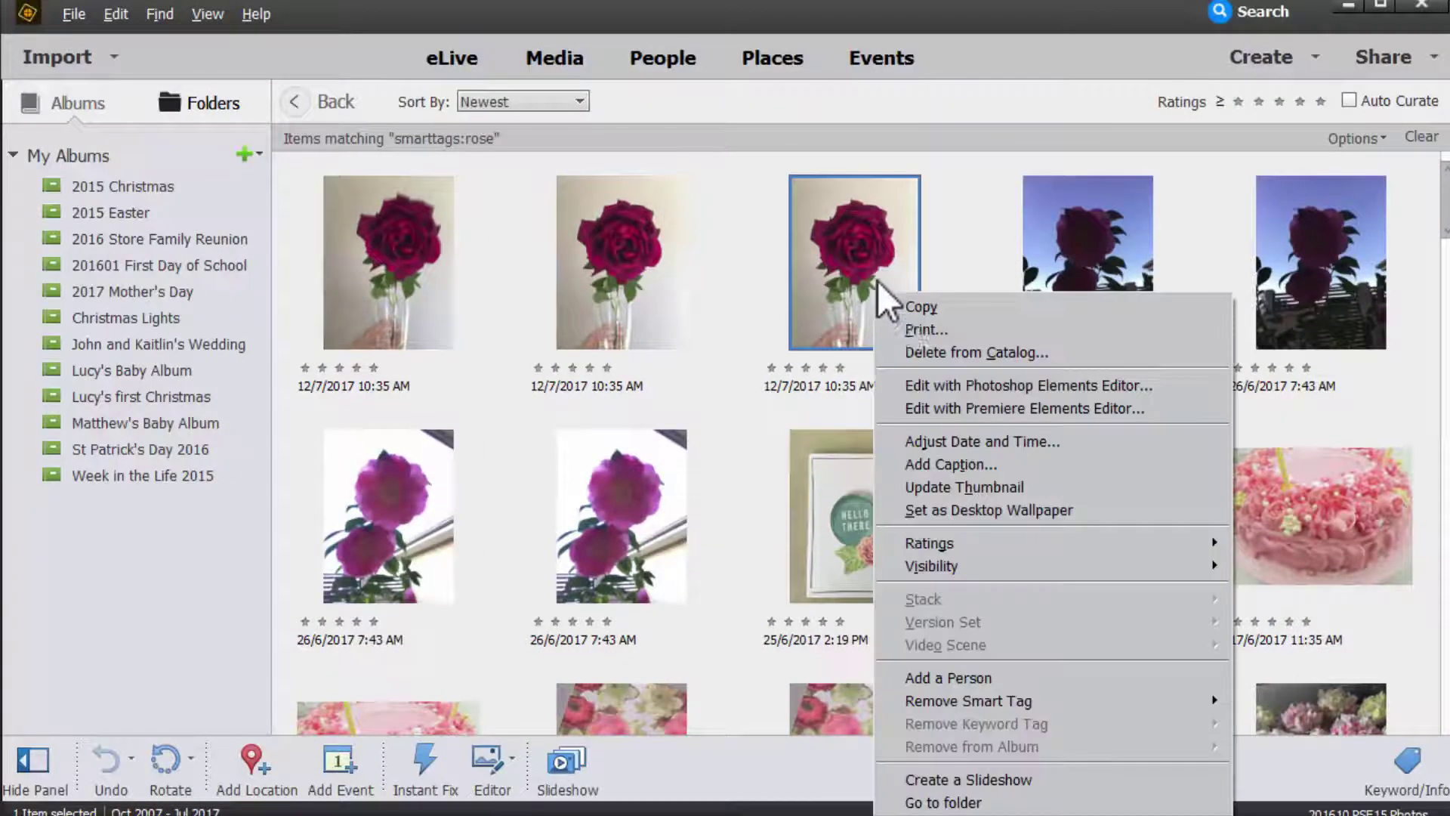
click(926, 390)
click(554, 102)
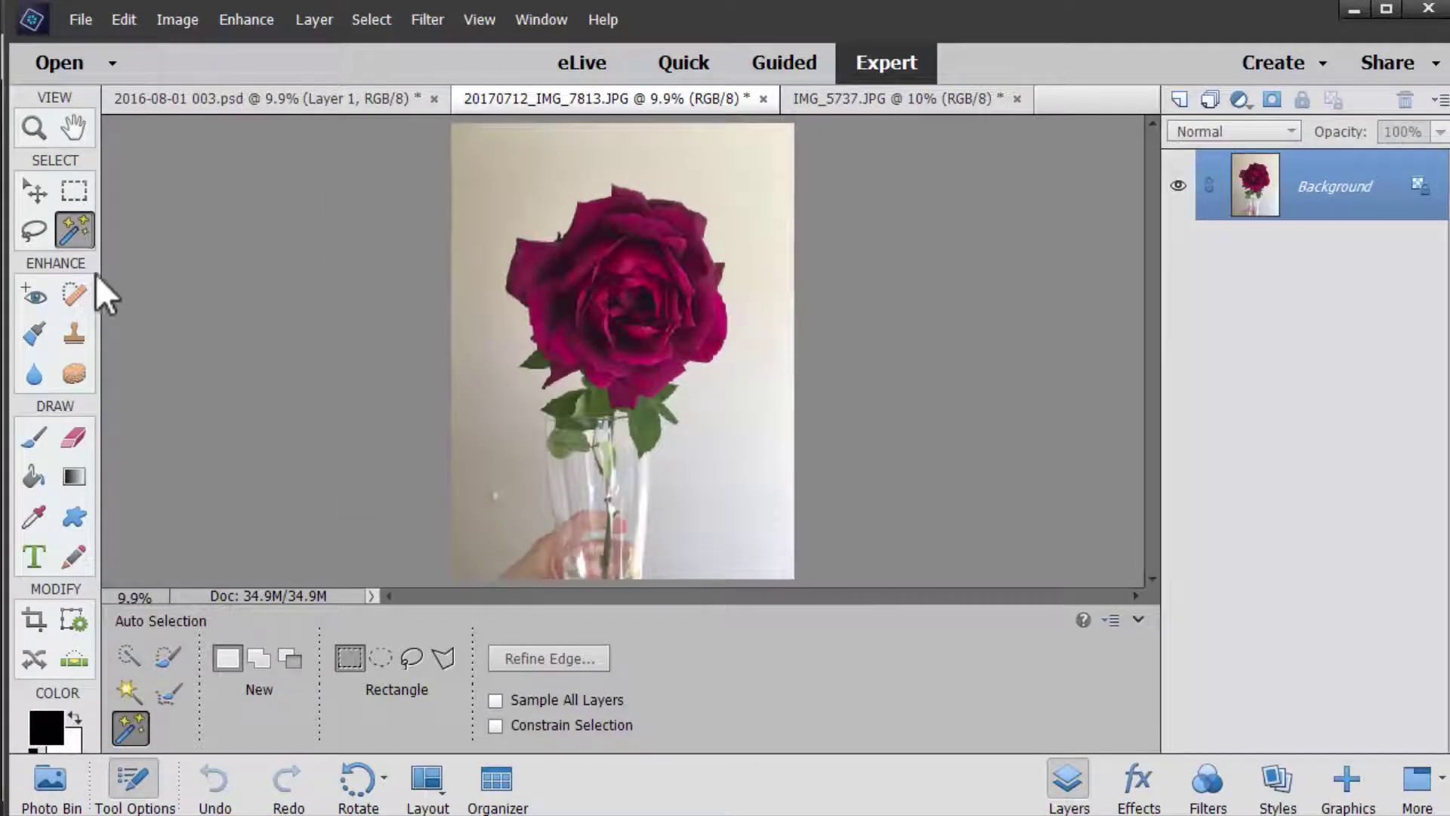
- Select the red rose and its vase with a rectangular Auto Selection, and subtract background around the leaves below the bloom
drag(628, 451, 786, 655)
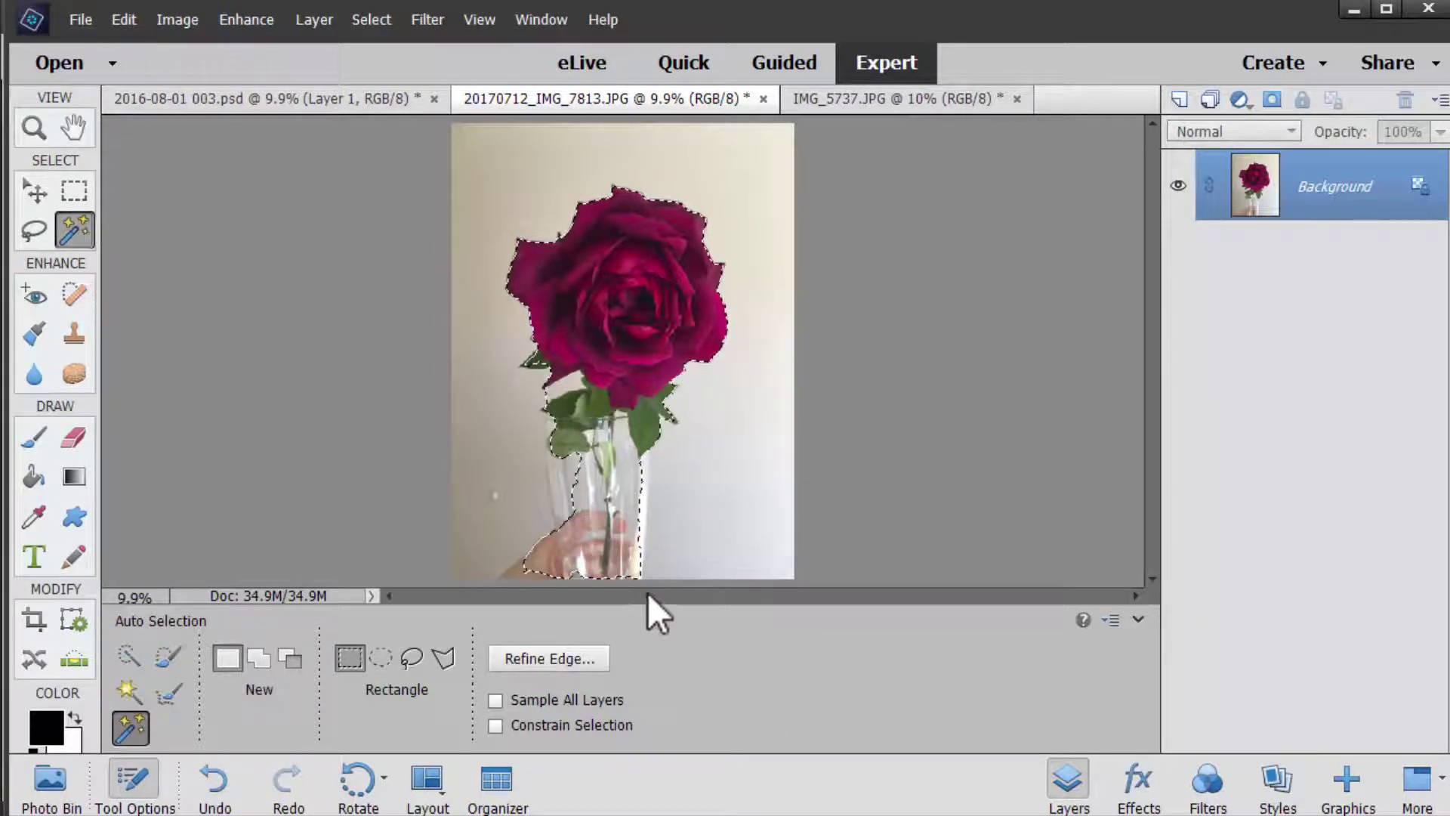
drag(519, 168, 567, 147)
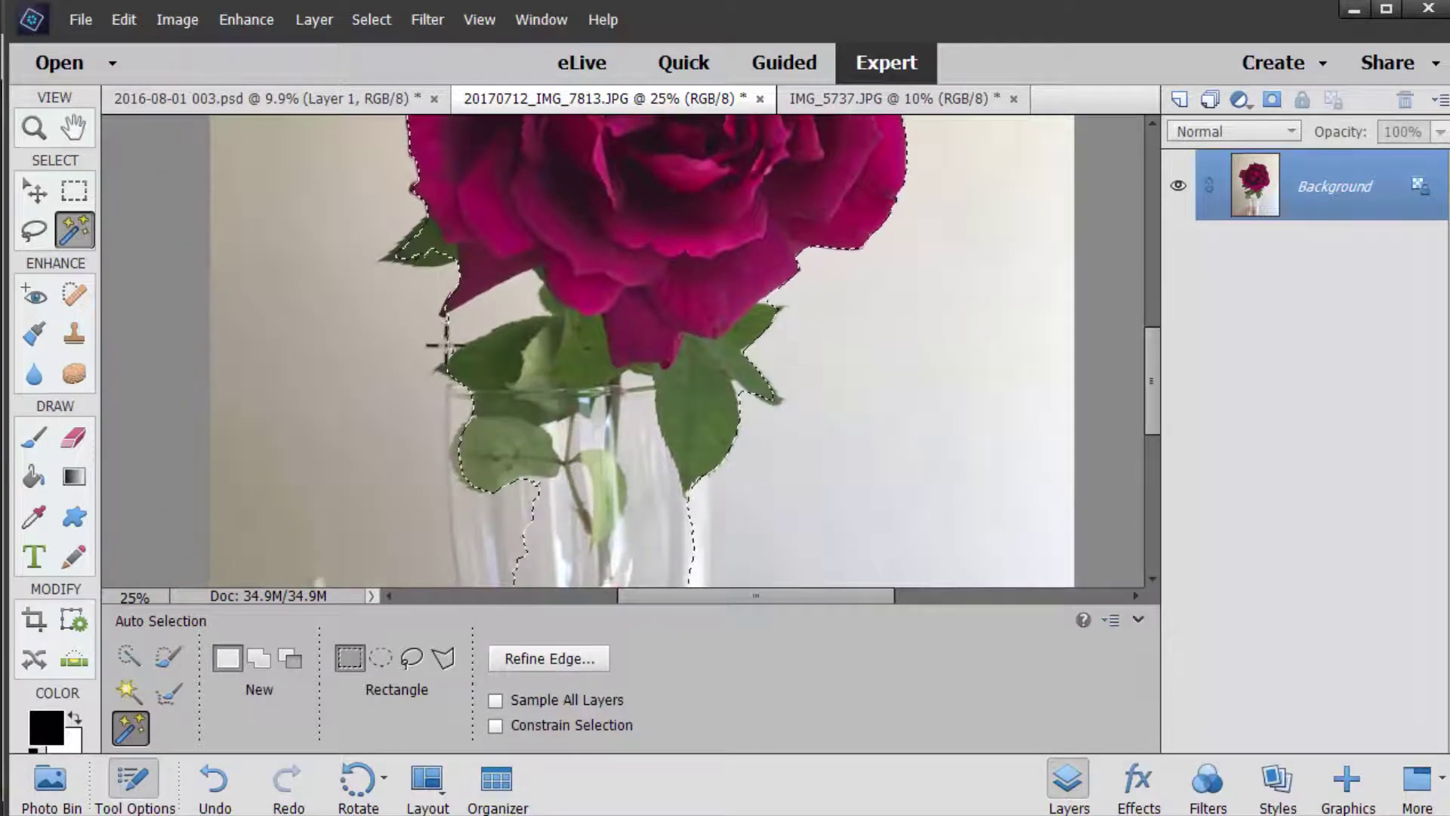
key(alt)
drag(439, 353, 556, 279)
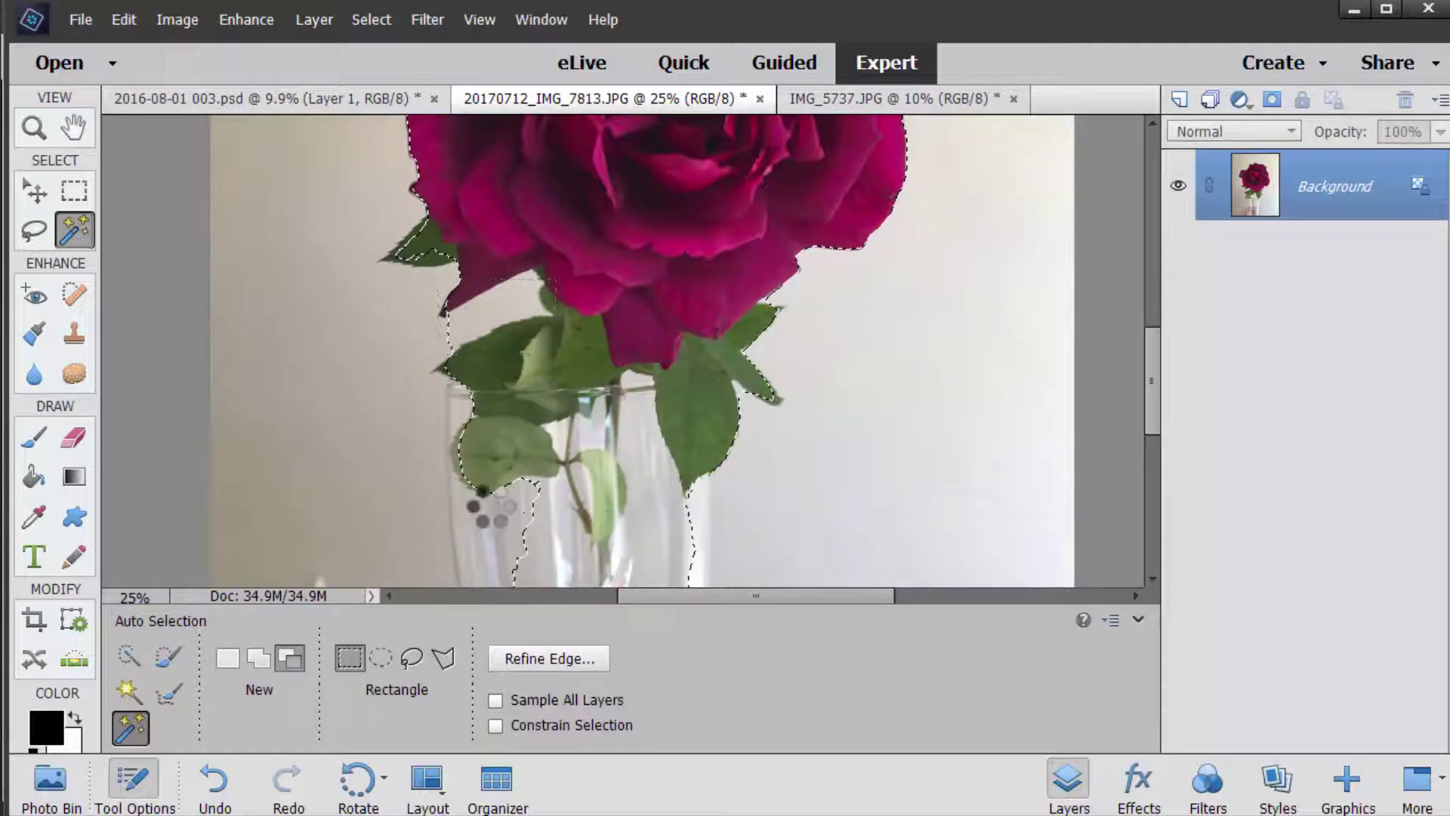
drag(605, 510, 686, 314)
key(ctrl+0)
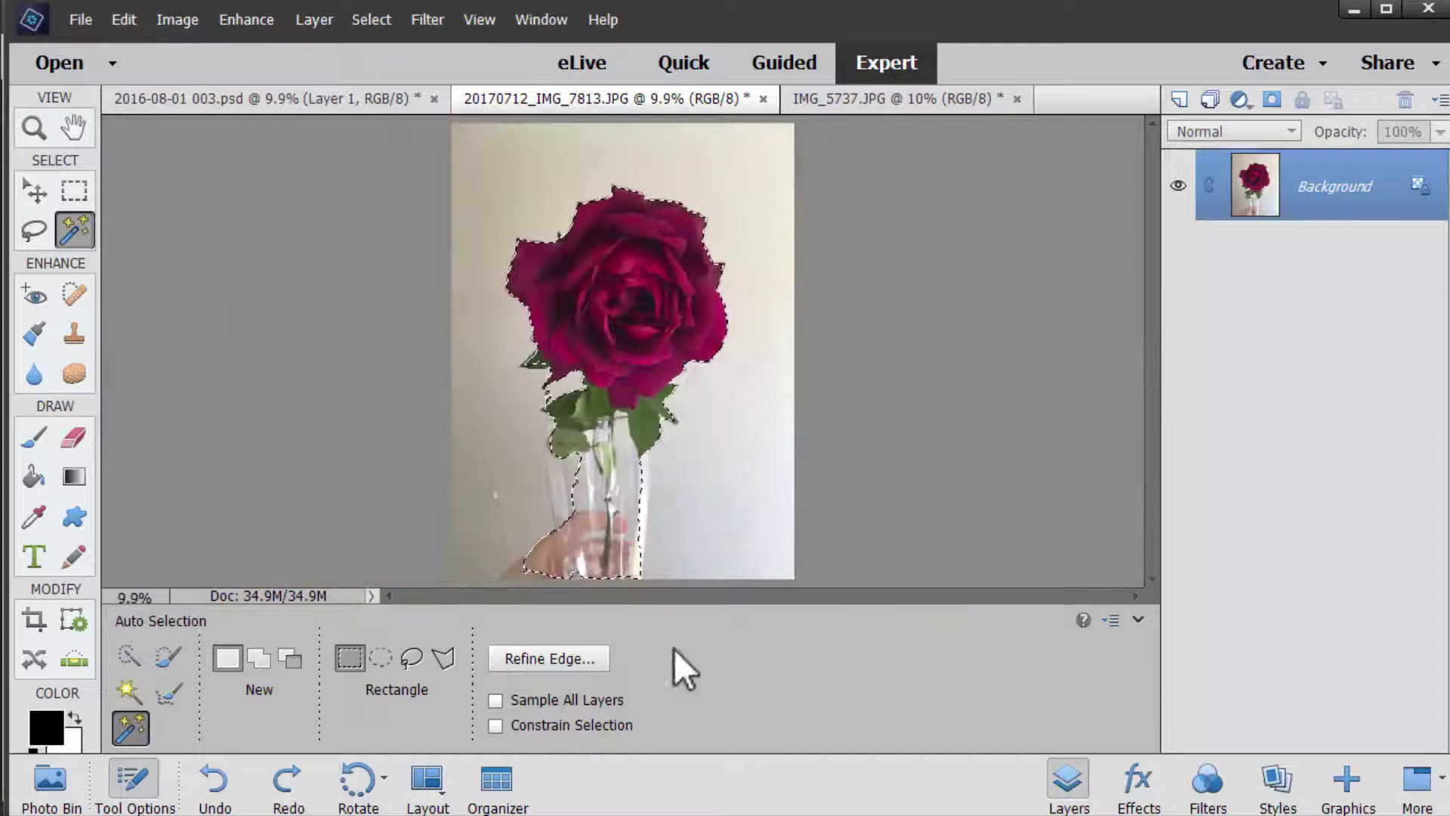
- Switch to IMG_5737.JPG and make a rectangular Auto Selection around the peach rose with its stem
click(864, 107)
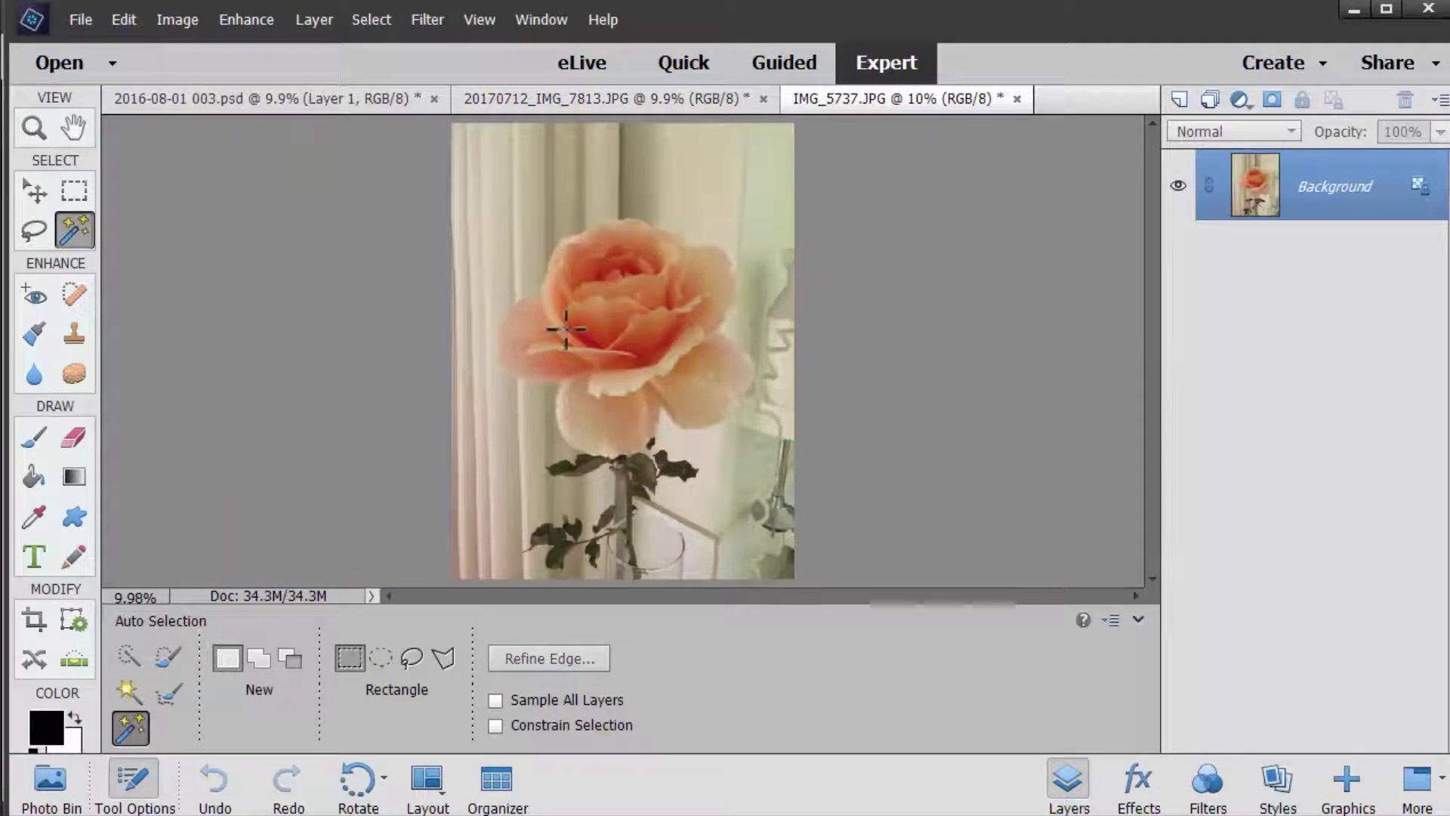
key(ctrl+minus)
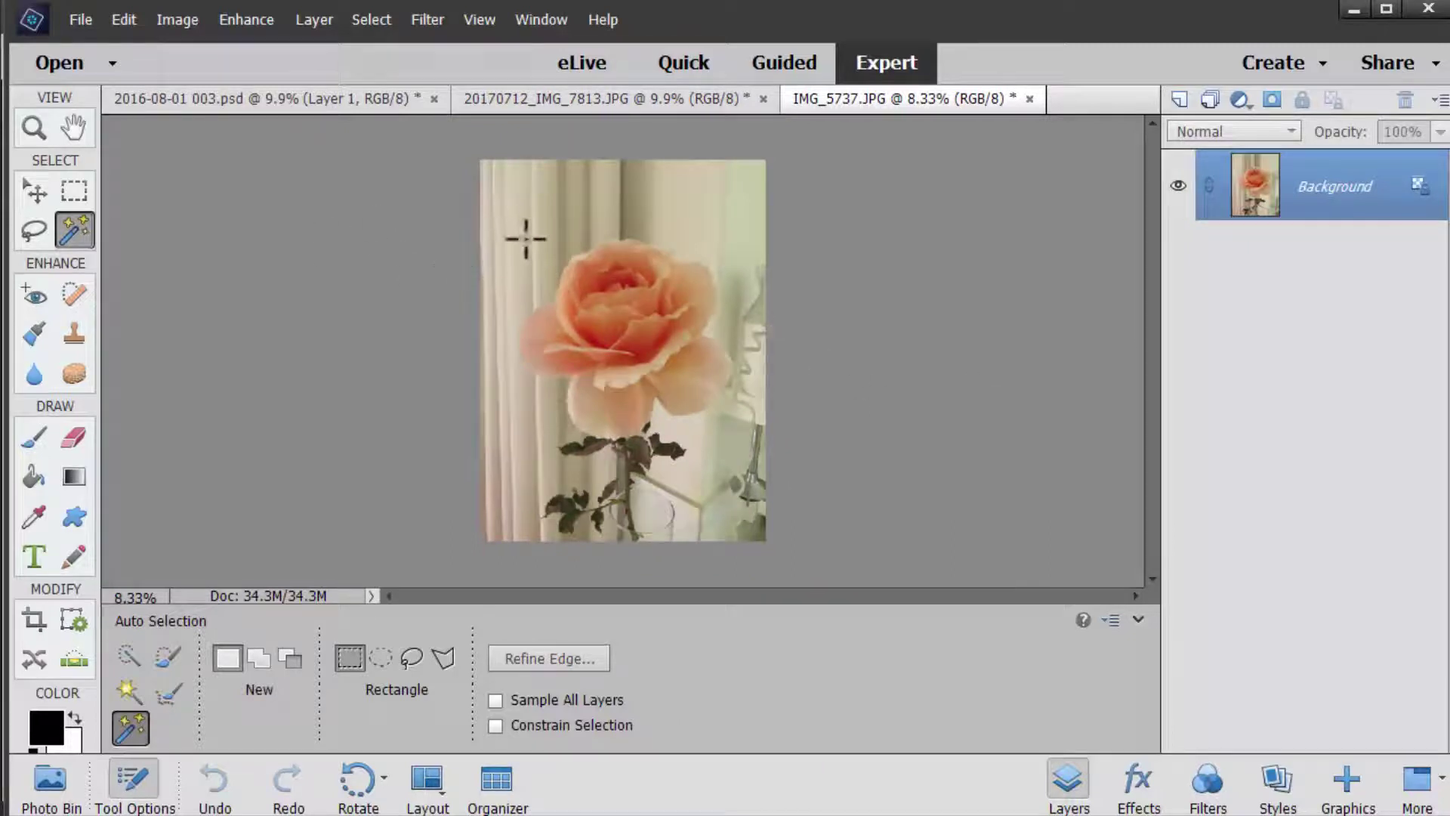
drag(701, 584, 740, 571)
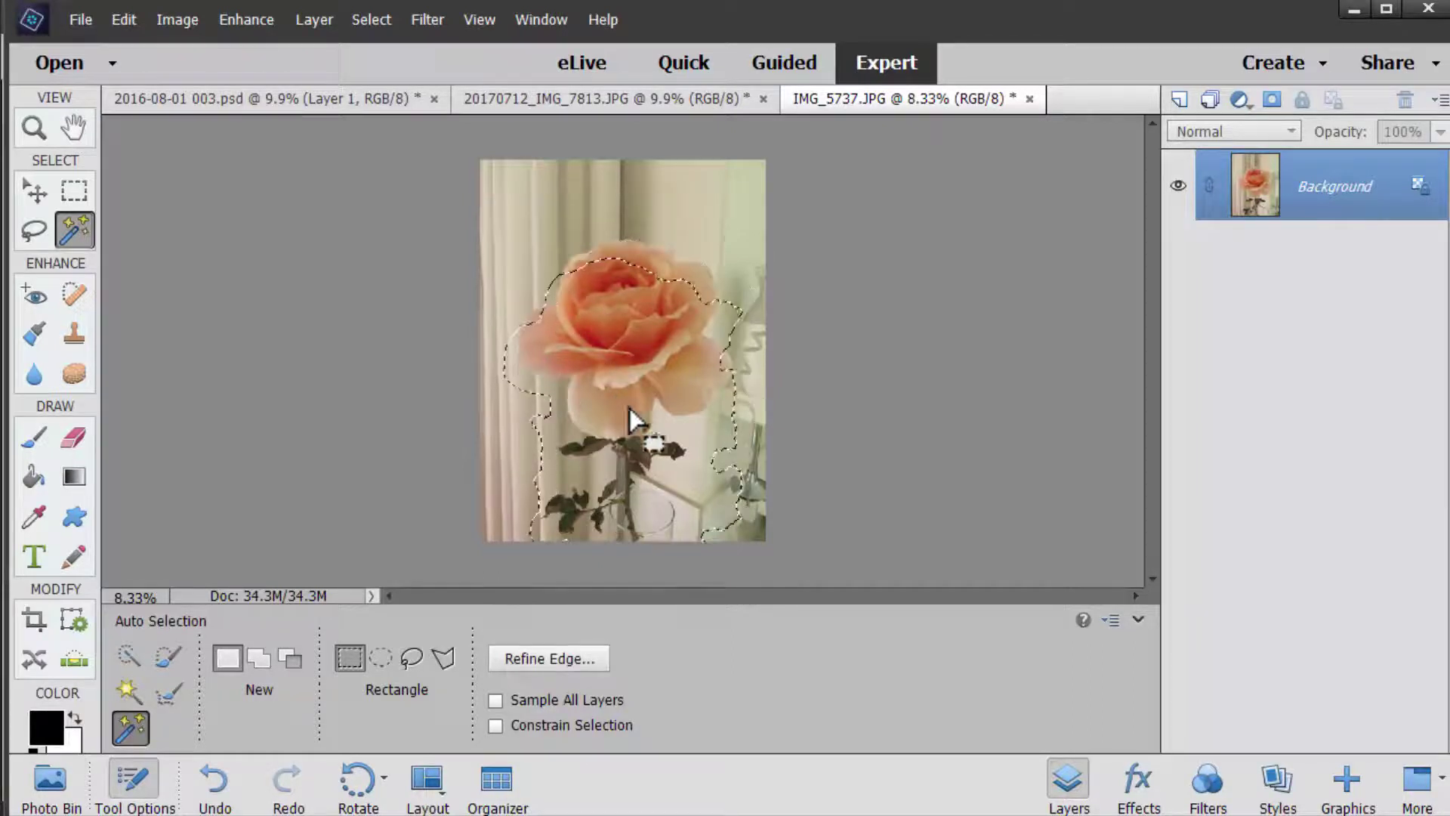
- Try to correct the peach rose's selection by adding Auto Selection rectangles around the upper and left petals
key(ctrl+equal)
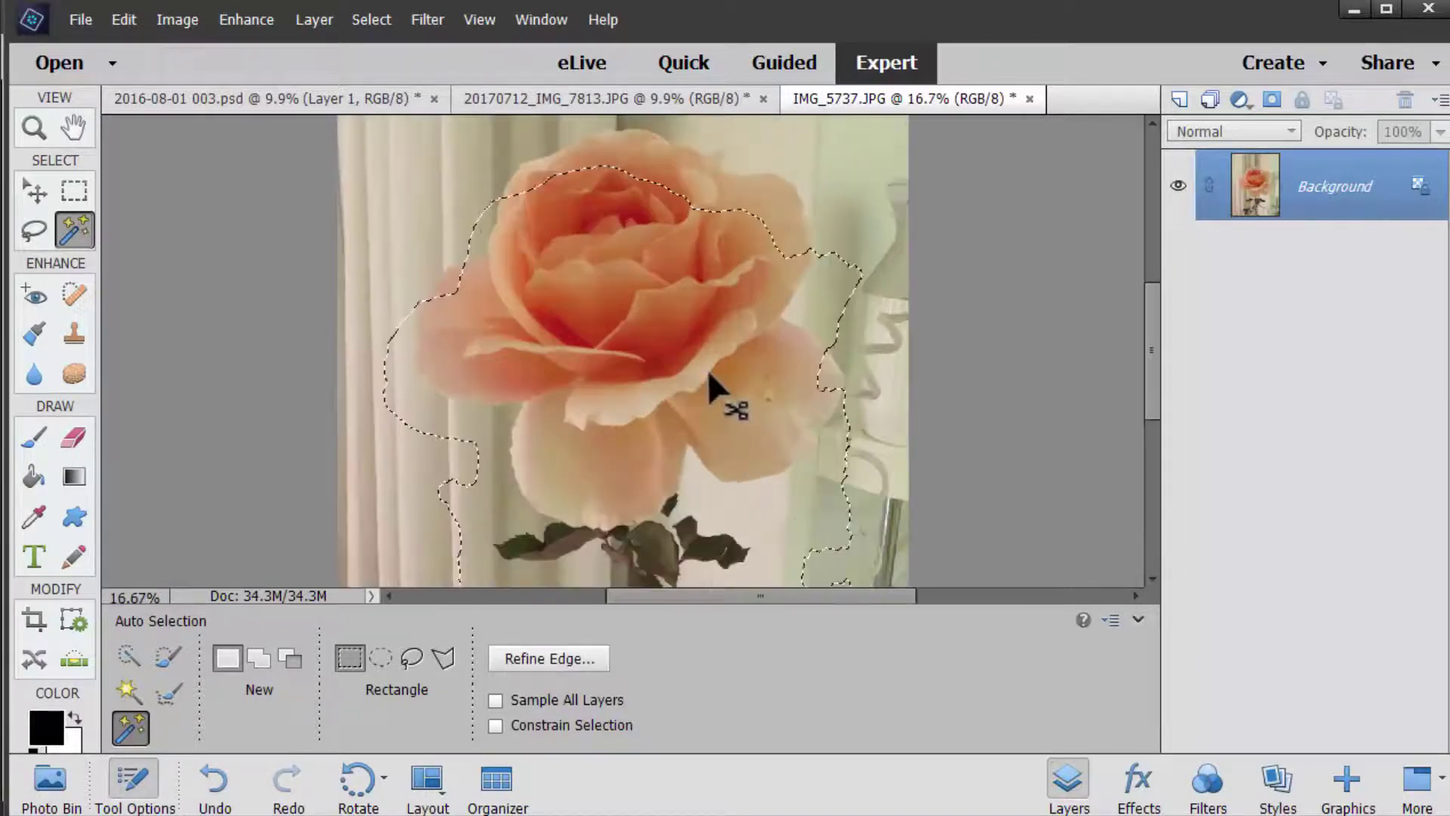
key(shift)
drag(494, 158, 848, 308)
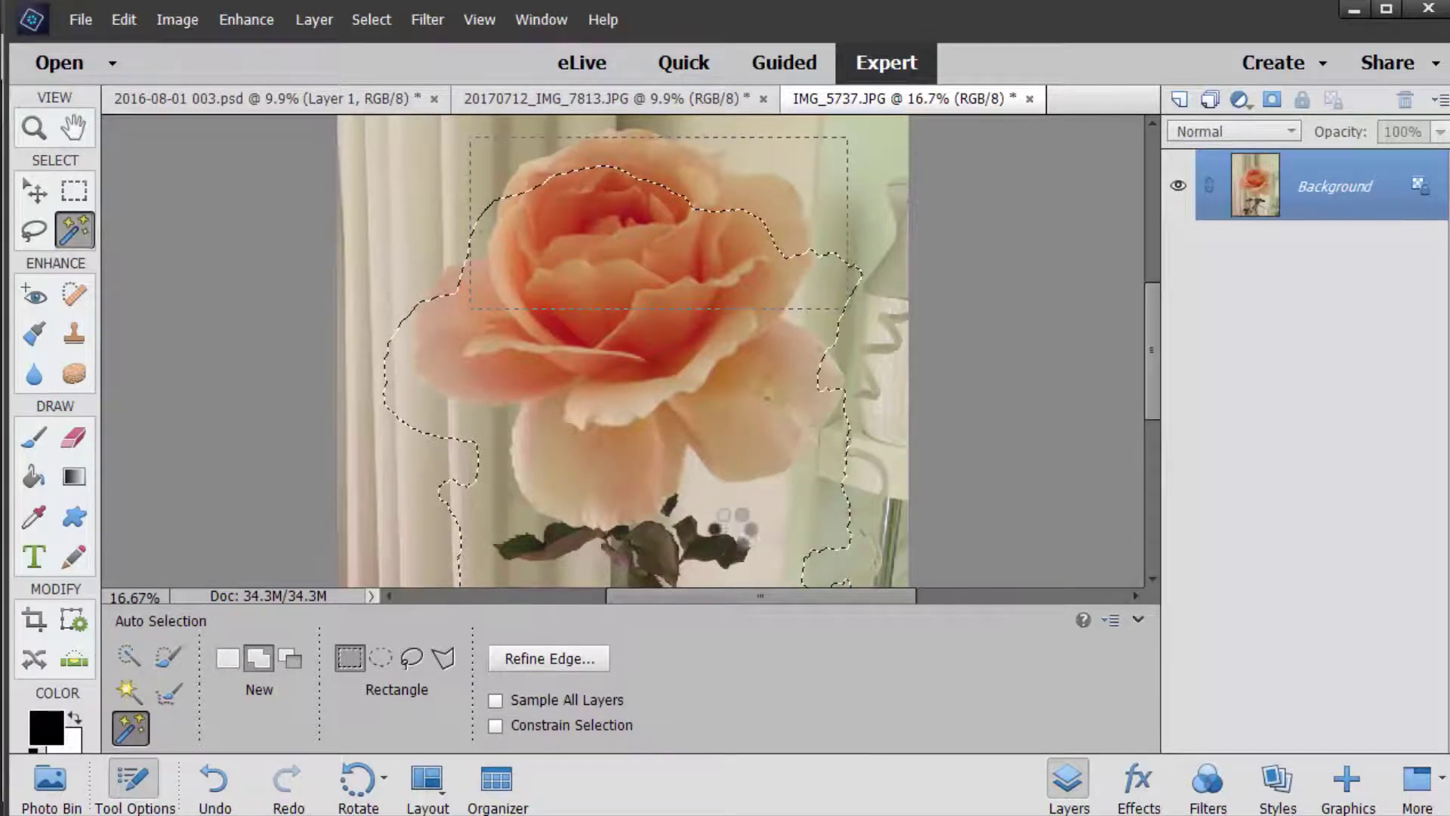
drag(382, 224, 594, 419)
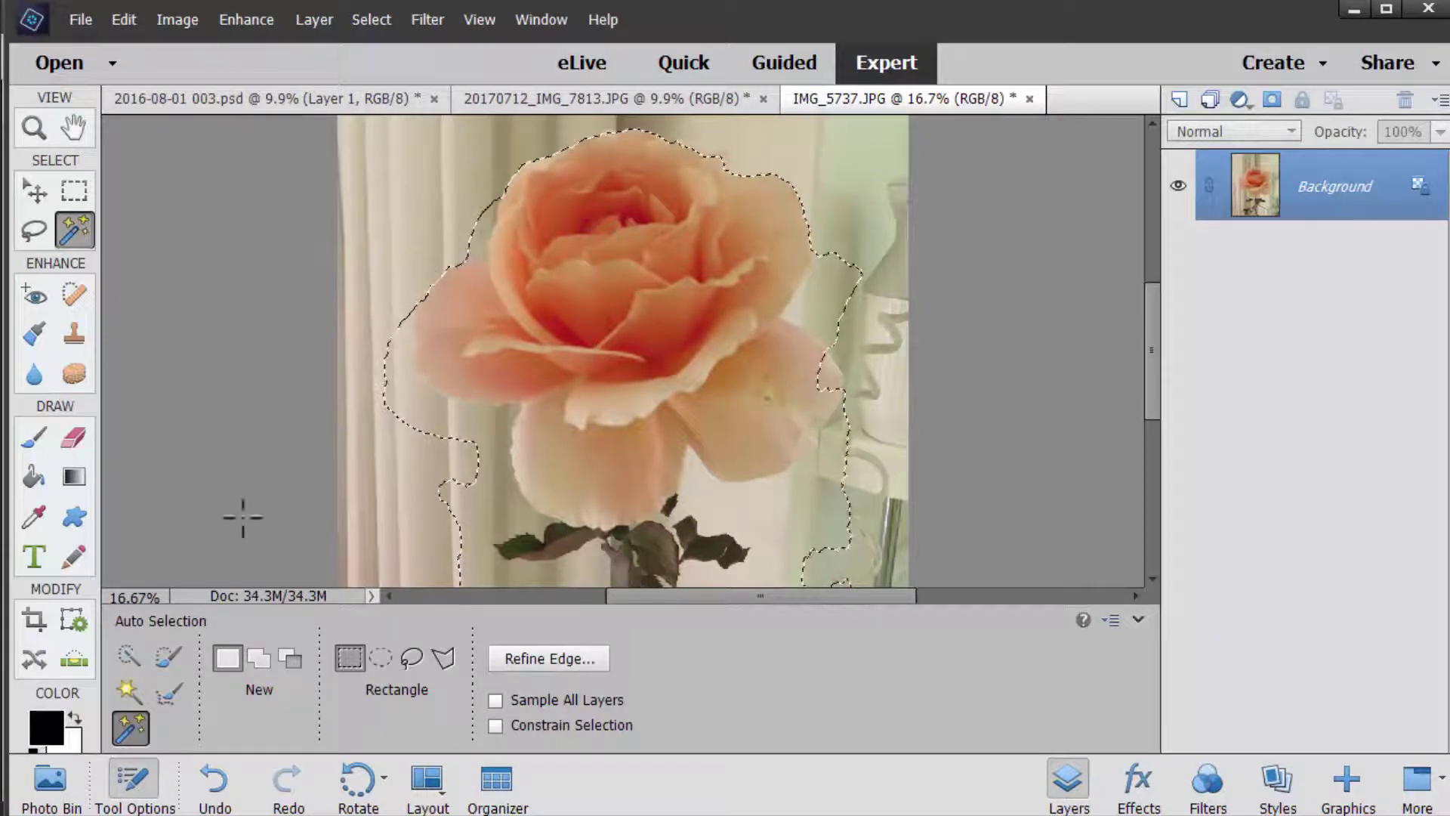
- Check the peach rose's selection in the Refine Selection Brush overlay and deselect it
click(168, 693)
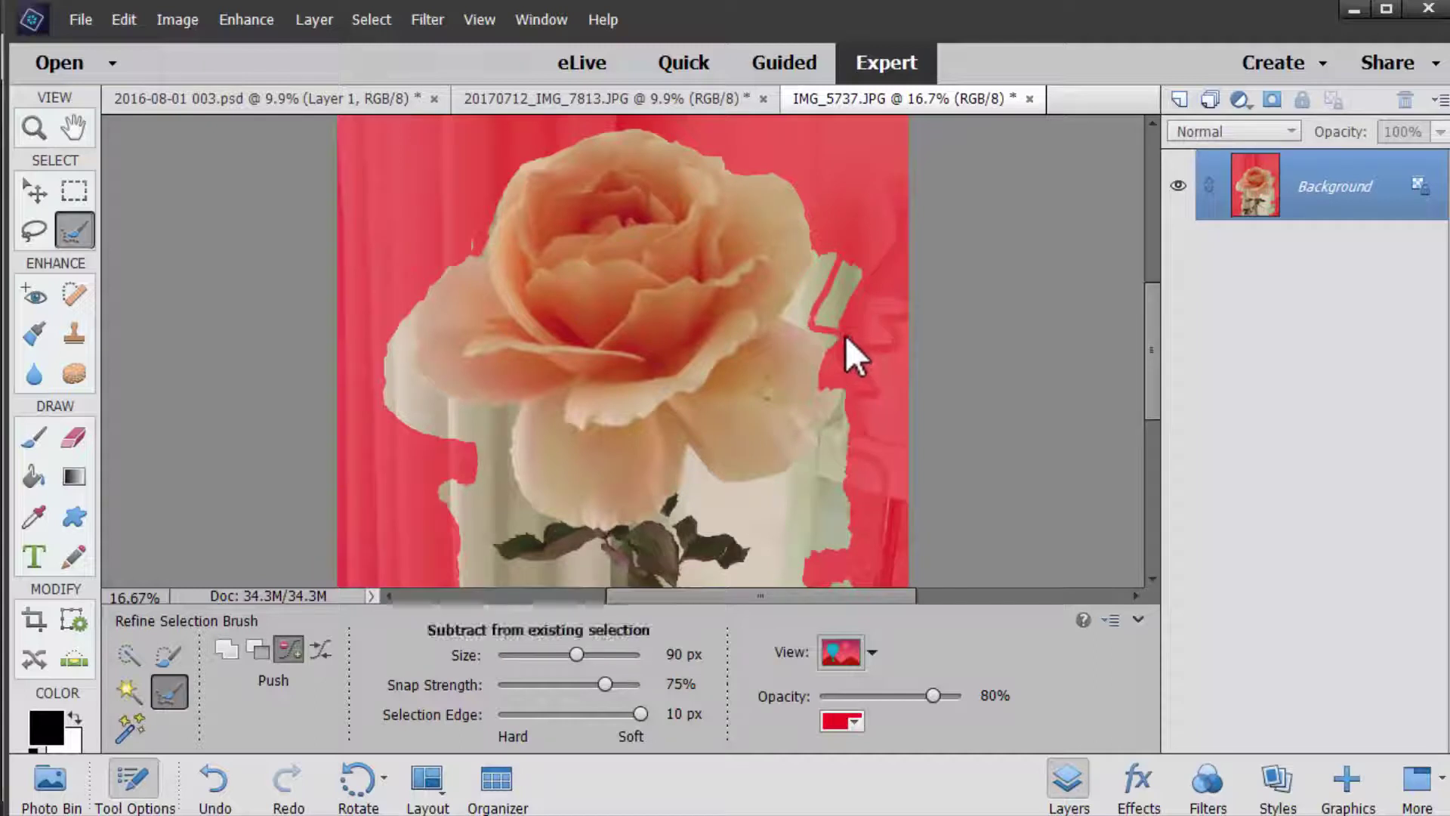
key(ctrl+d)
key(ctrl+0)
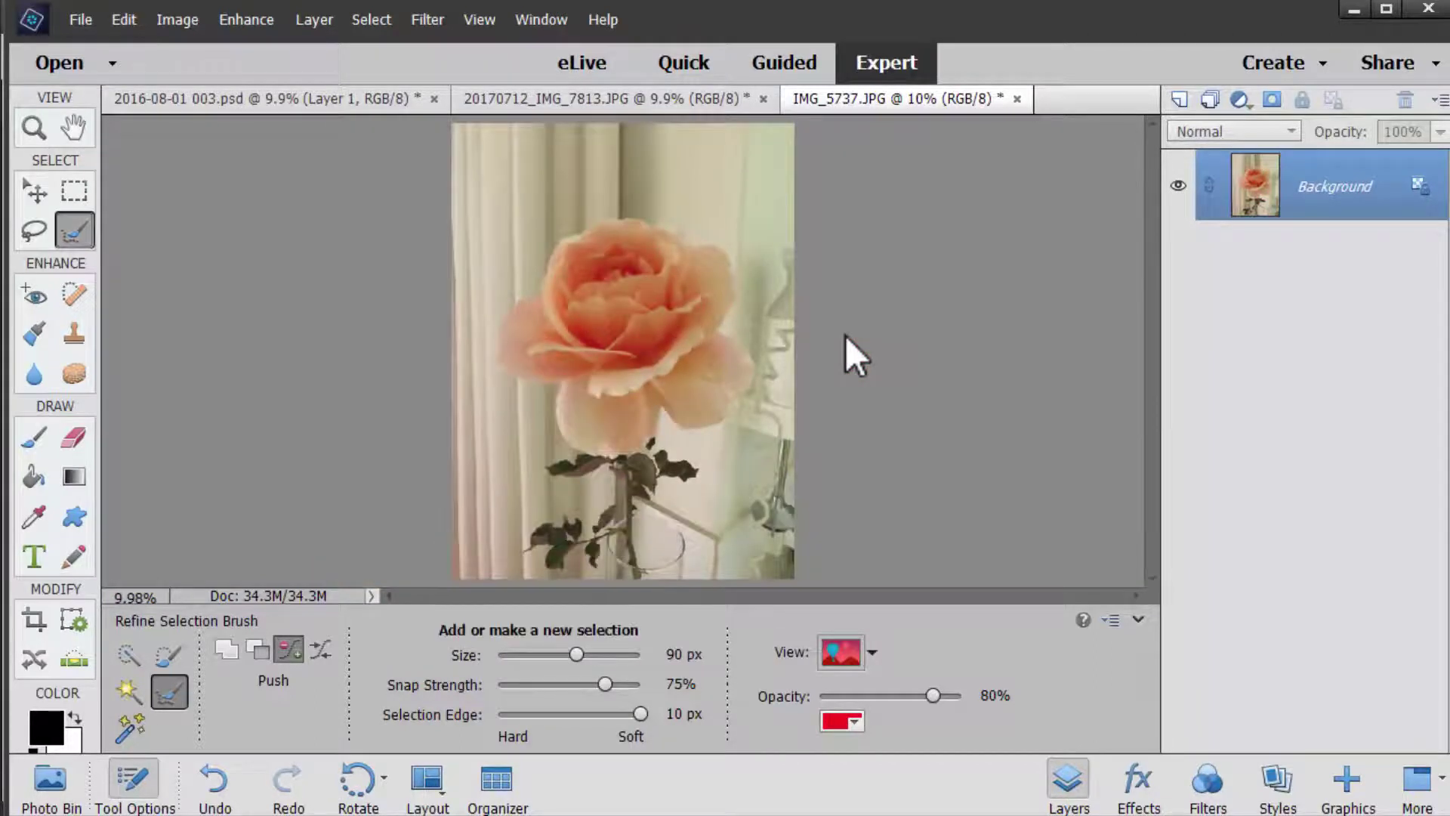
- Make a new rectangular Auto Selection around only the peach rose's bloom and check its edge at 16.7% zoom
click(134, 715)
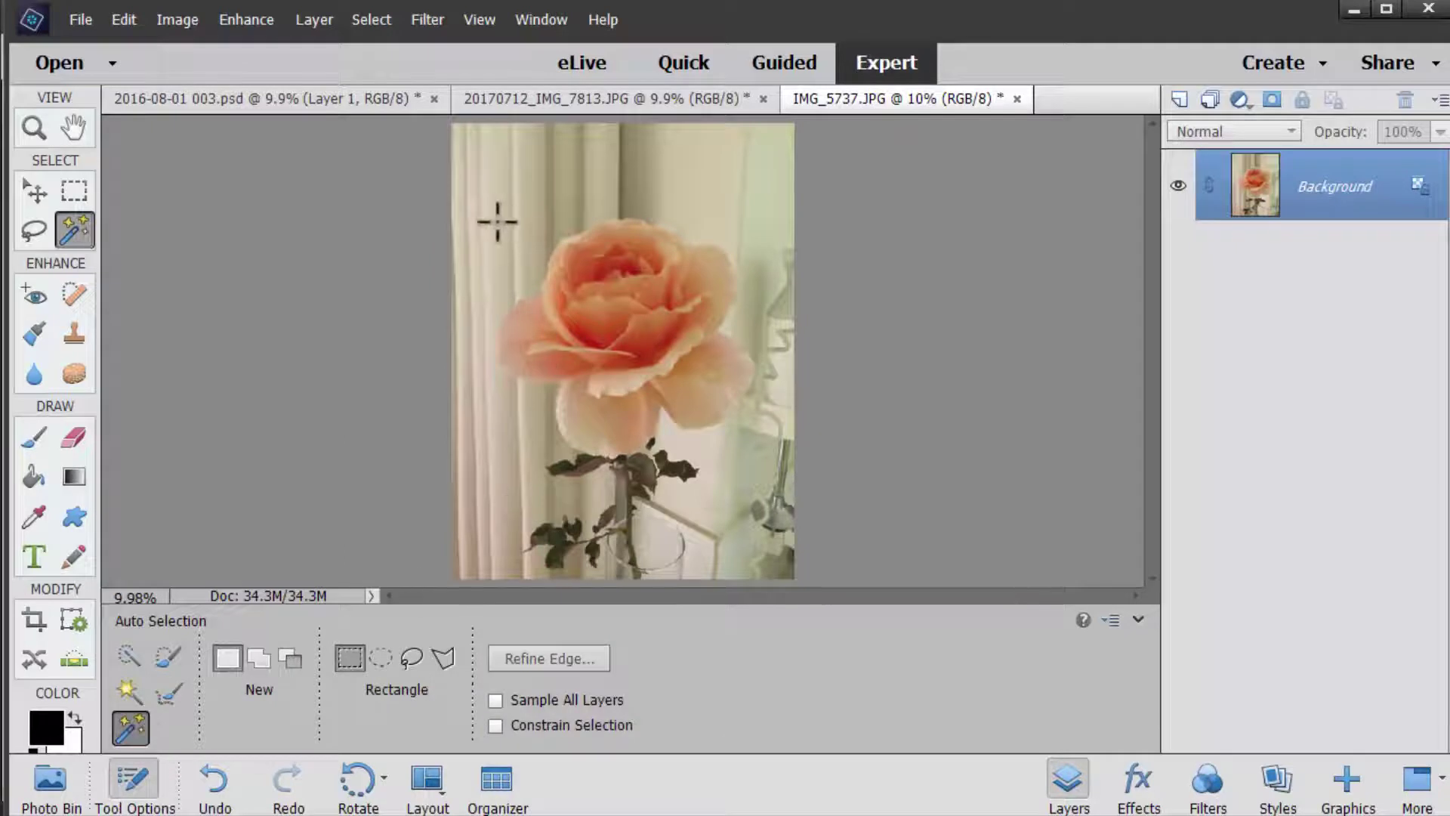
drag(765, 412, 769, 458)
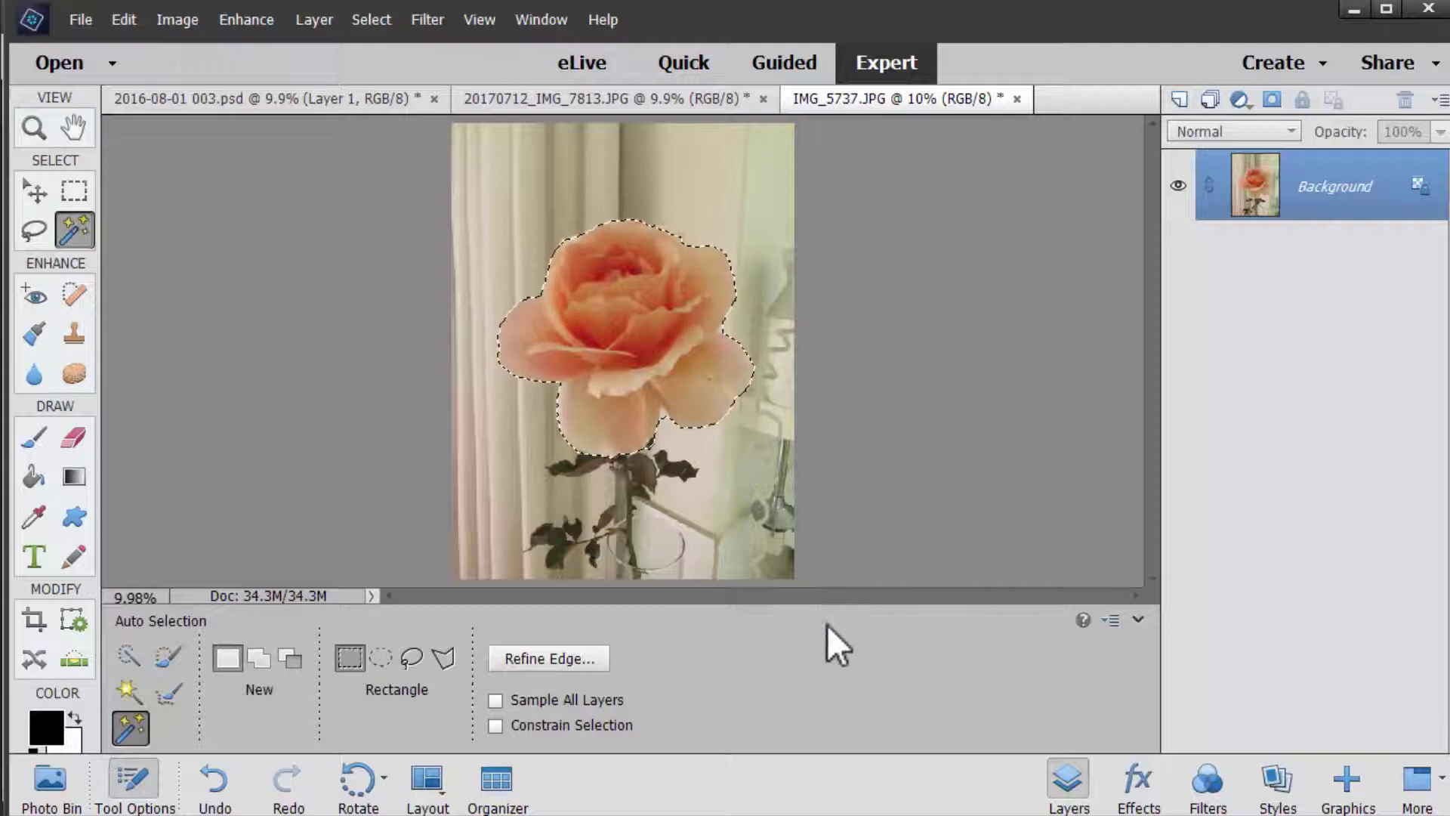
key(ctrl+equal)
key(ctrl+equal)
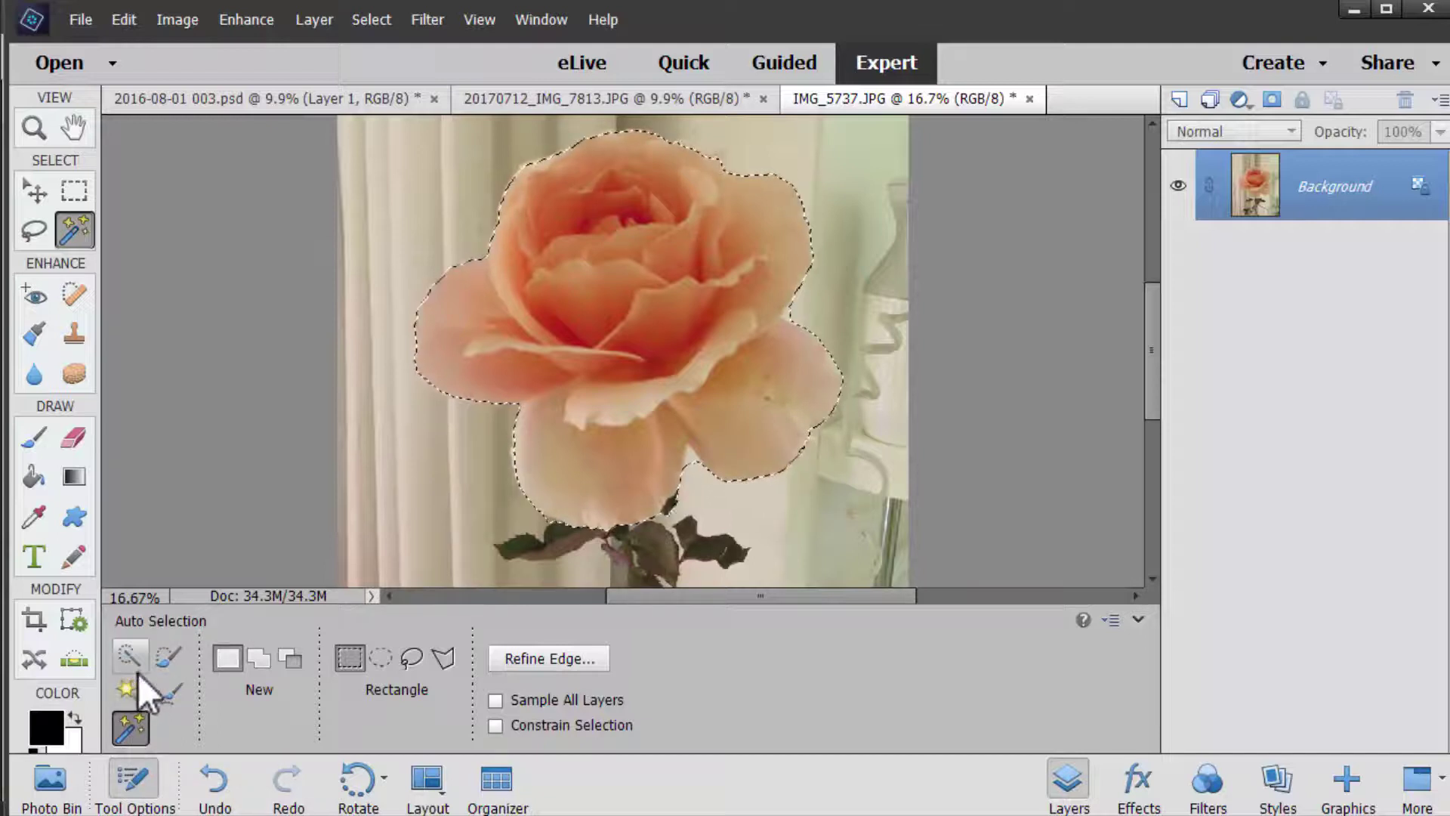
- Add the peach rose's stem and the lower-left leaves to the selection with an enlarged Quick Selection brush
click(130, 651)
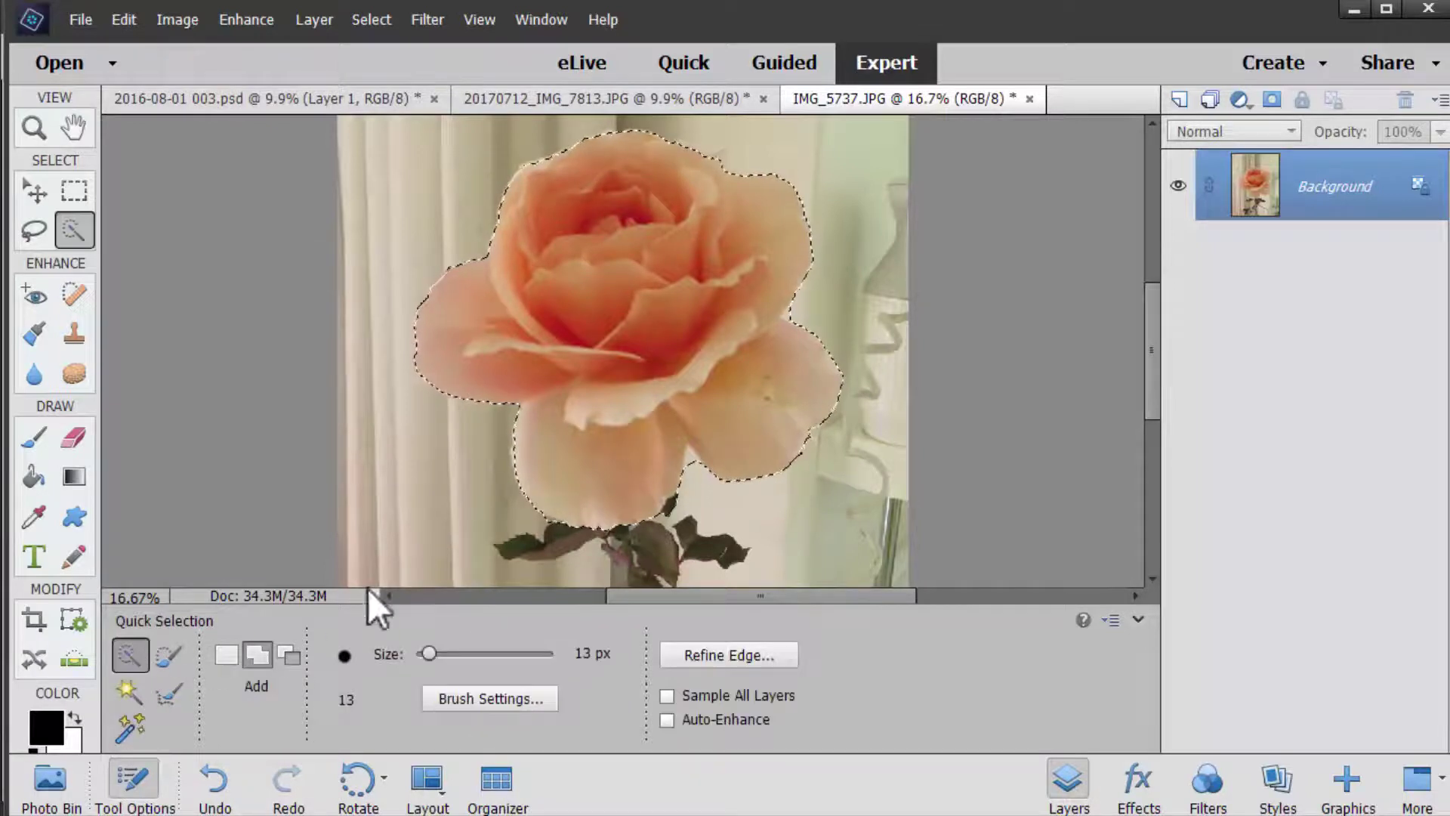
drag(698, 522, 744, 272)
key(bracketright)
key(bracketright)
key(bracketright)
key(bracketright)
key(bracketright)
key(bracketright)
key(bracketright)
key(bracketright)
key(bracketright)
key(bracketright)
key(bracketright)
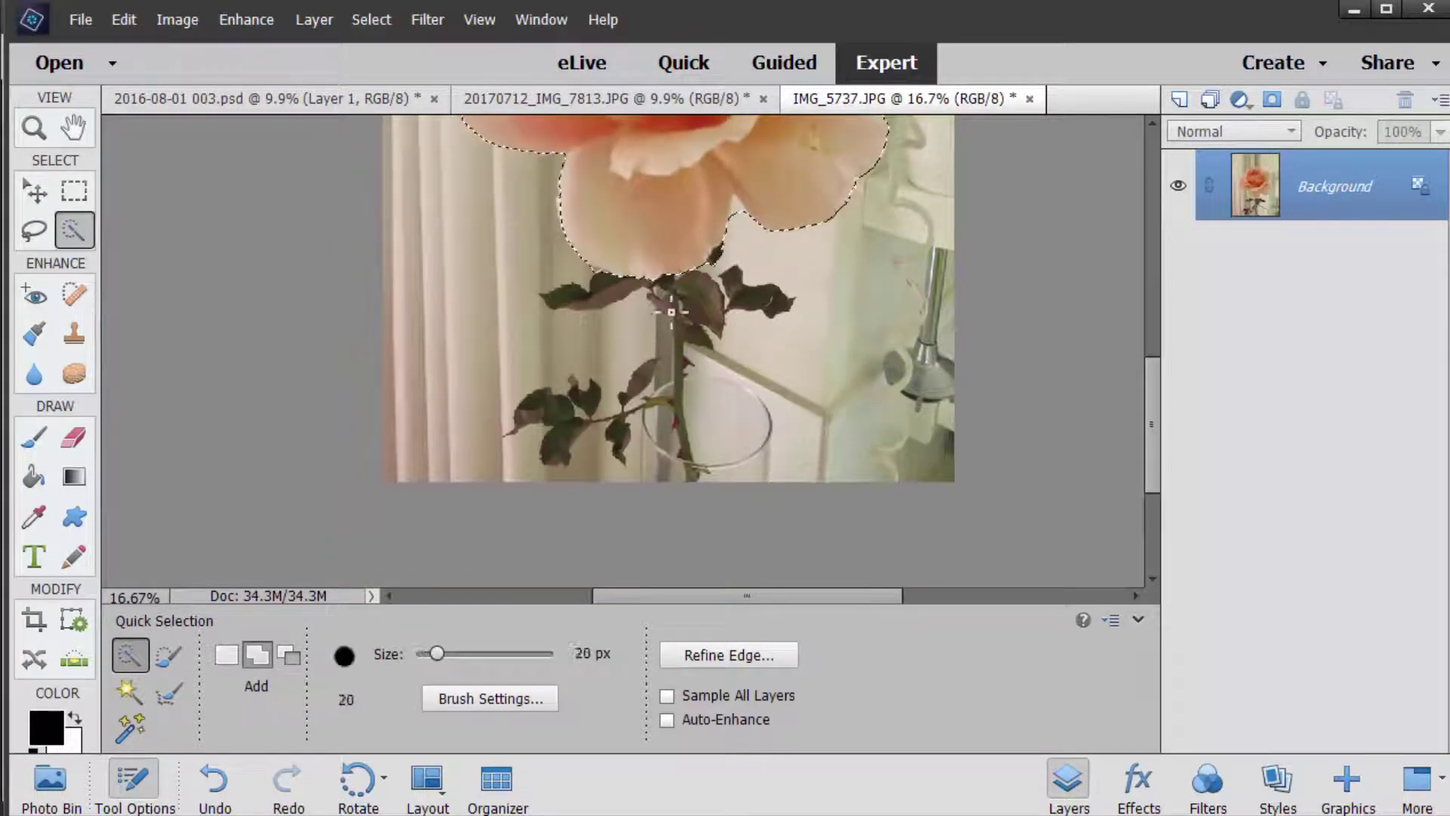
mouse_move(670, 281)
mouse_down()
mouse_move(667, 395)
mouse_move(686, 411)
mouse_move(687, 379)
mouse_move(685, 452)
mouse_up()
mouse_move(553, 408)
mouse_down()
mouse_move(632, 416)
mouse_move(606, 442)
mouse_move(531, 426)
mouse_up()
- Add the rose's upper leaves and stem to the selection with the Quick Selection brush at 29 px
key(bracketleft)
key(bracketleft)
key(bracketleft)
key(bracketleft)
key(bracketleft)
mouse_move(752, 431)
mouse_down()
mouse_move(692, 385)
mouse_move(709, 343)
mouse_up()
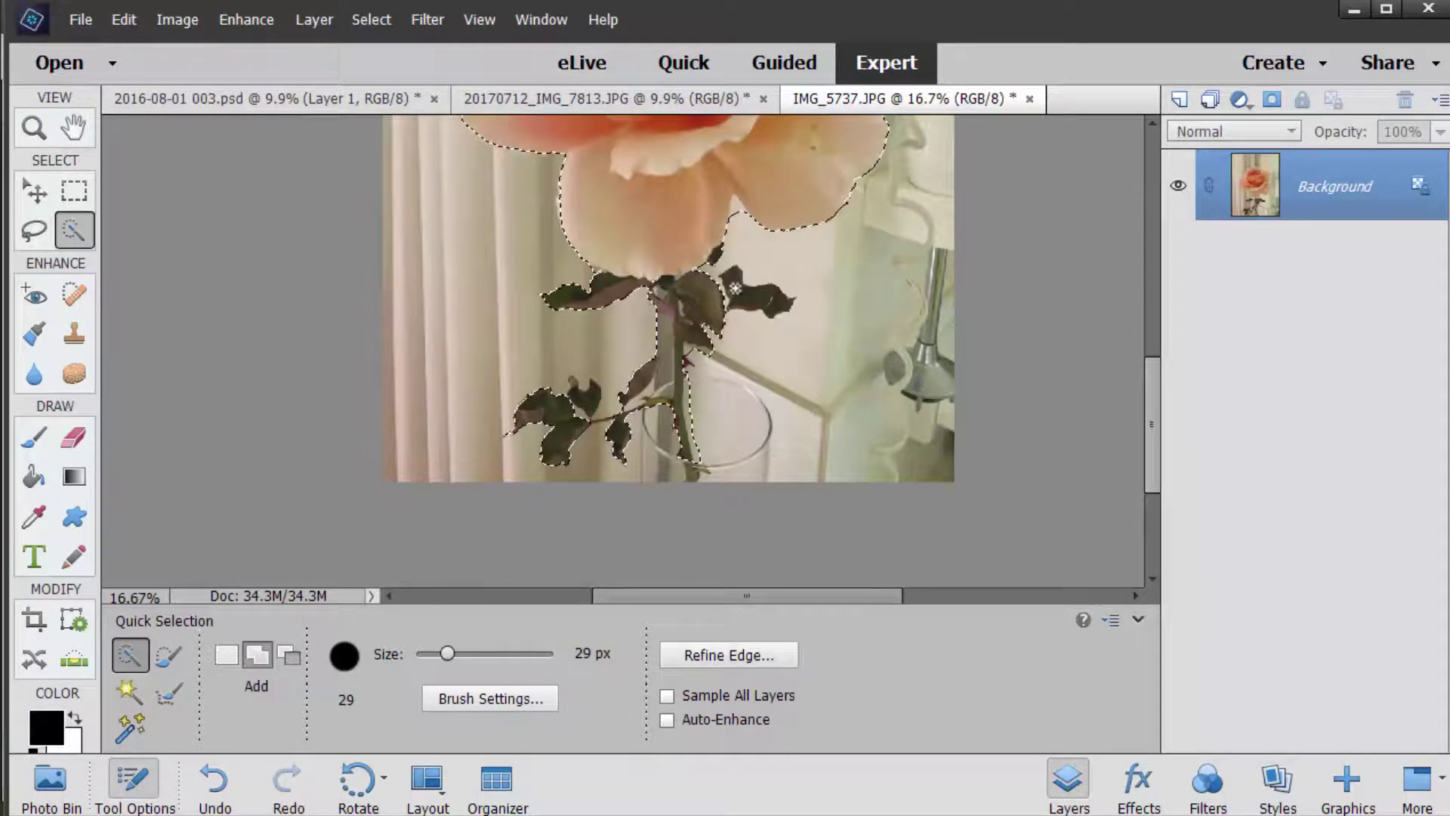
key(alt)
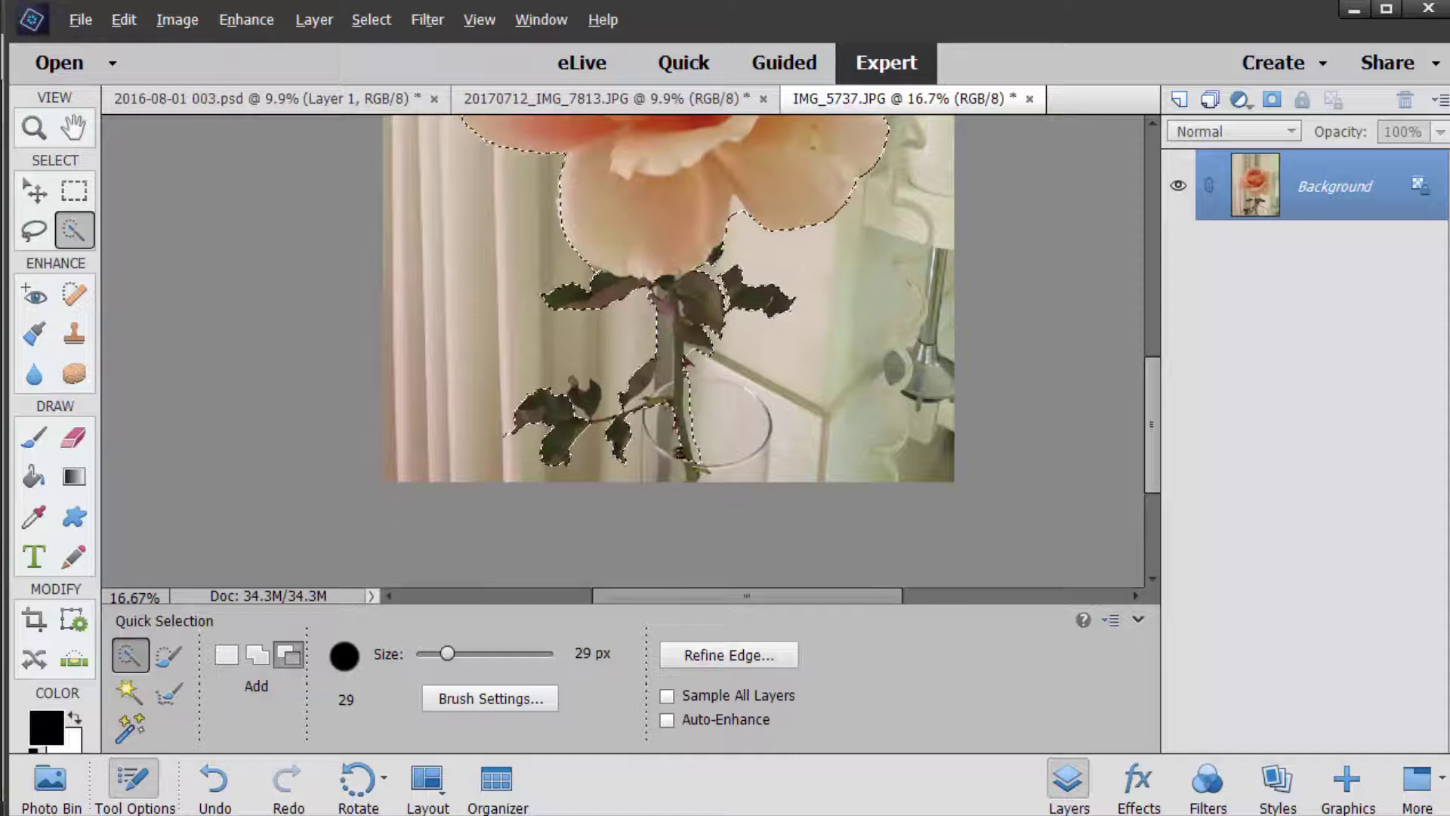
- Push the background beside the stem out of the selection with the Refine Selection Brush and correct the edges of the lower petals
click(169, 691)
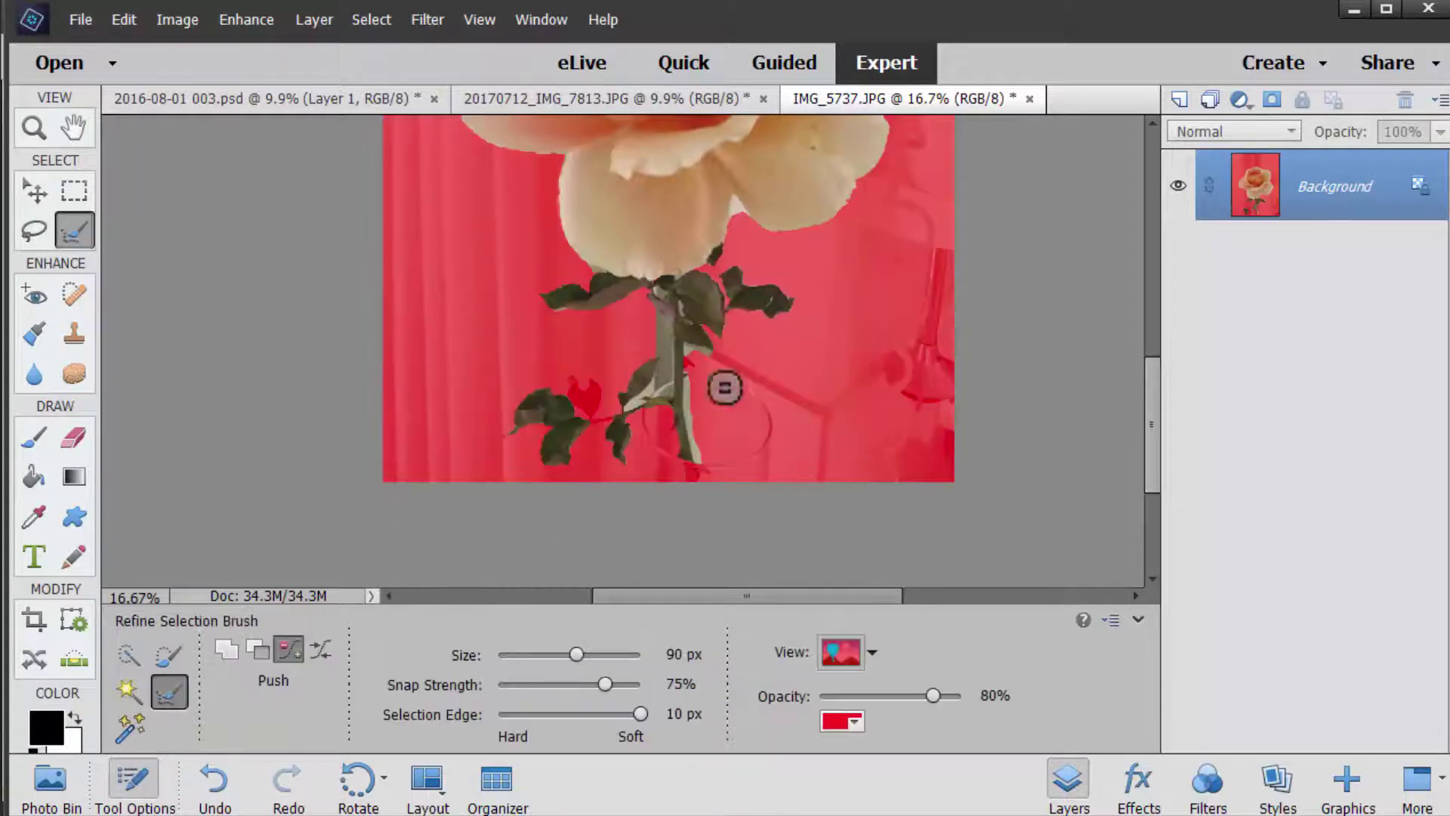
drag(688, 379, 696, 463)
mouse_move(649, 418)
mouse_down()
mouse_move(649, 309)
mouse_move(665, 387)
mouse_move(667, 333)
mouse_move(657, 391)
mouse_move(622, 411)
mouse_move(650, 343)
mouse_up()
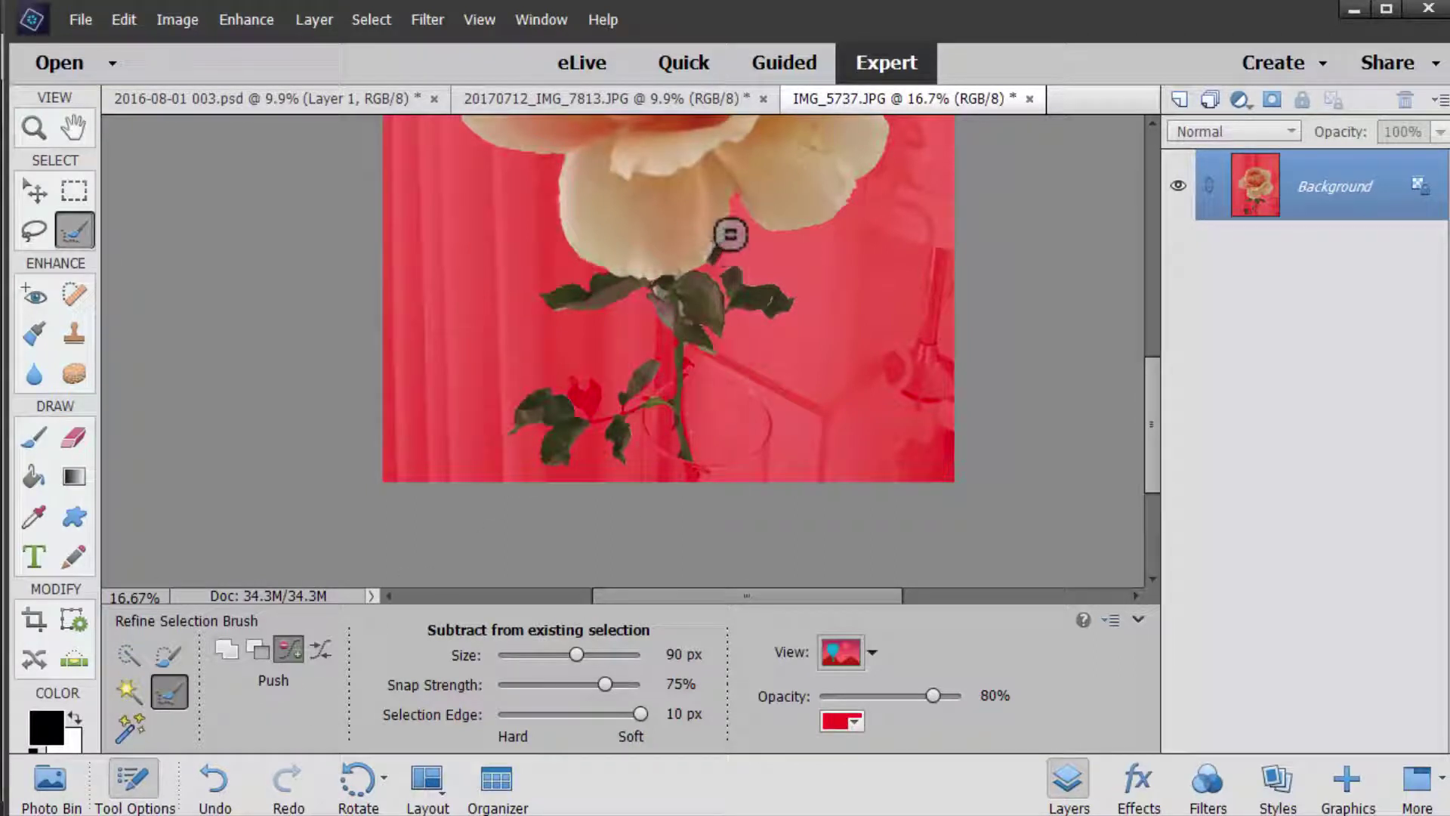
key(alt)
click(733, 187)
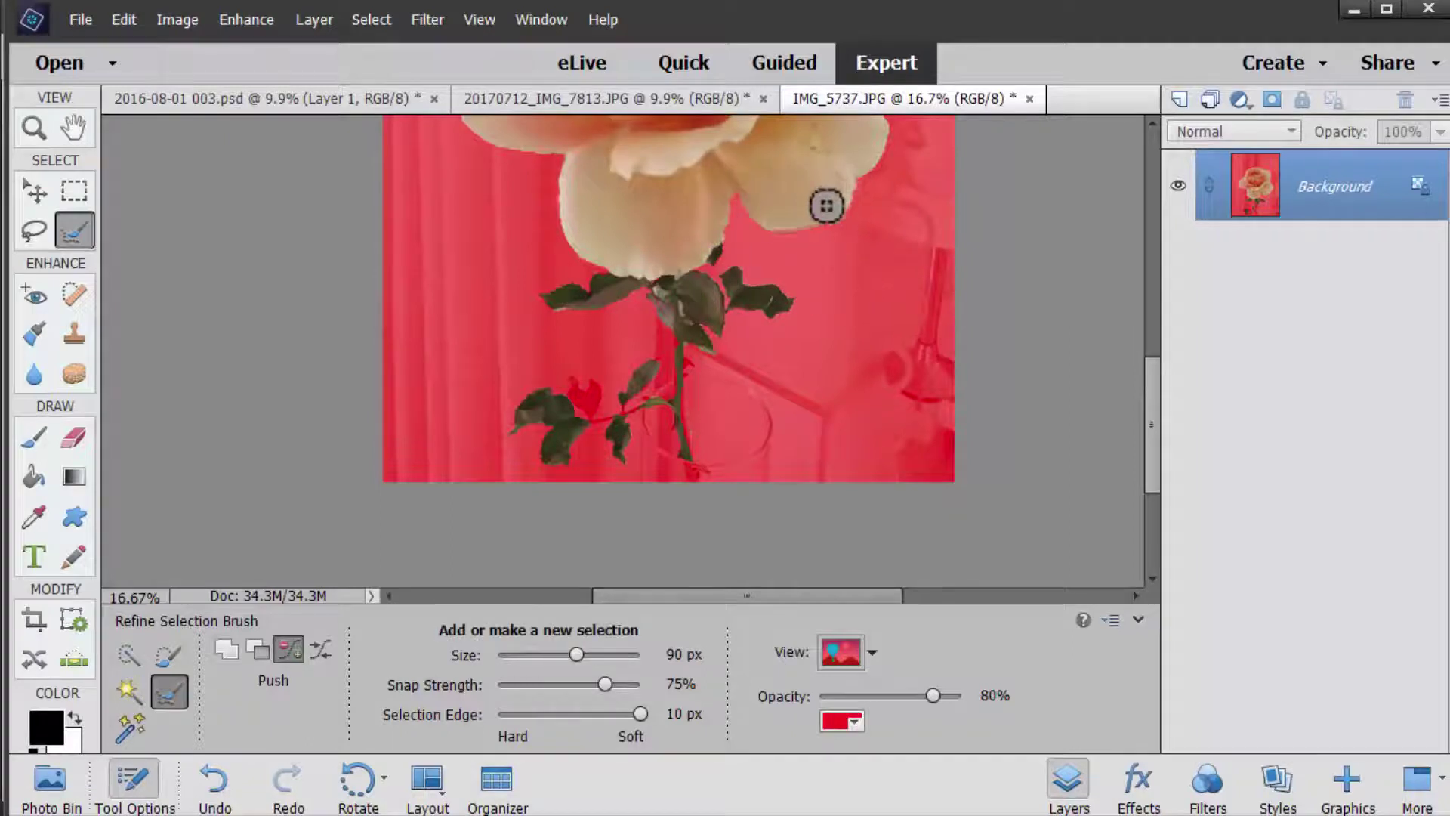
click(827, 223)
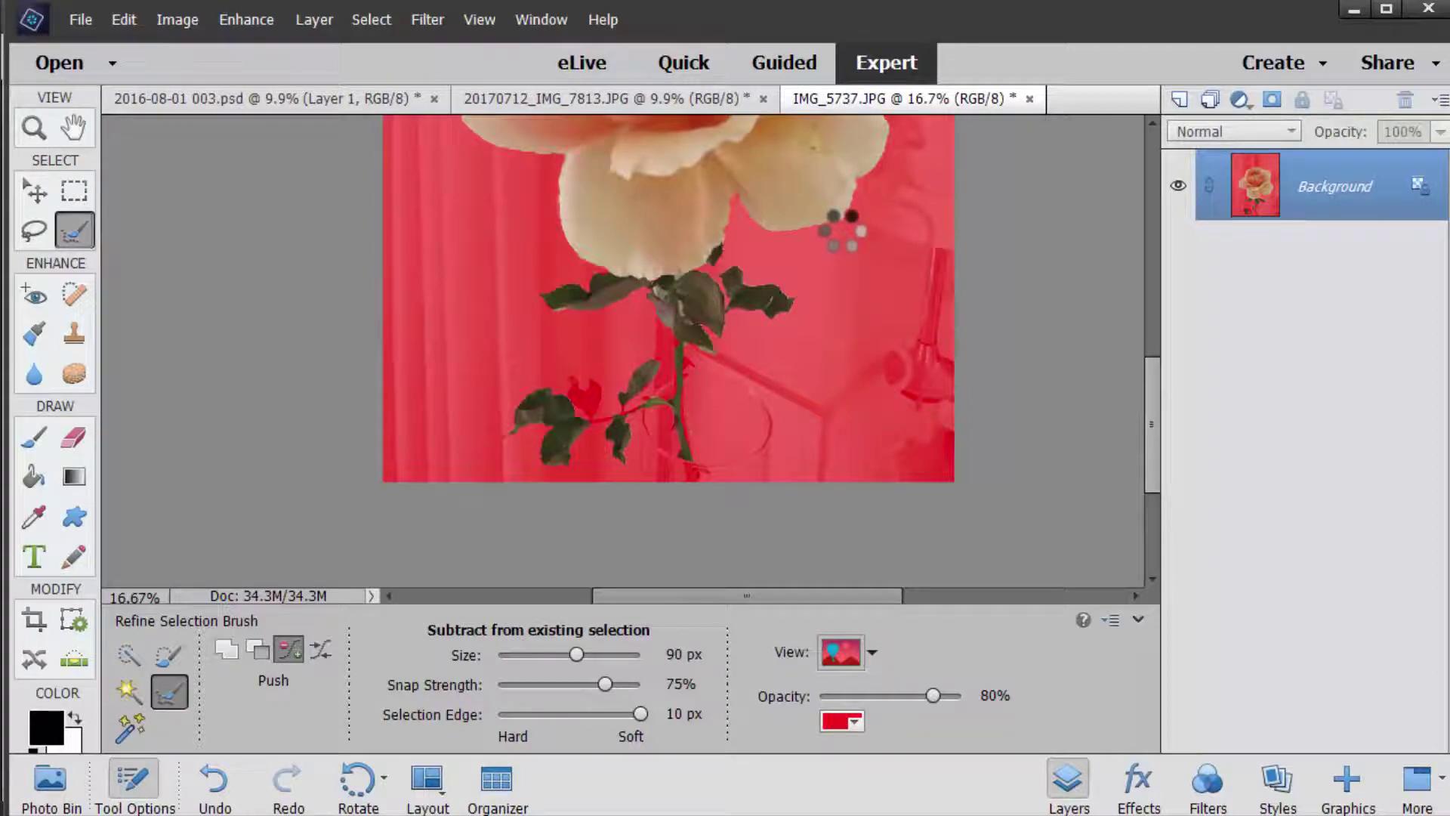
- Add the missing lower-left leaf to the selection with an Auto Selection rectangle around it
key(ctrl+0)
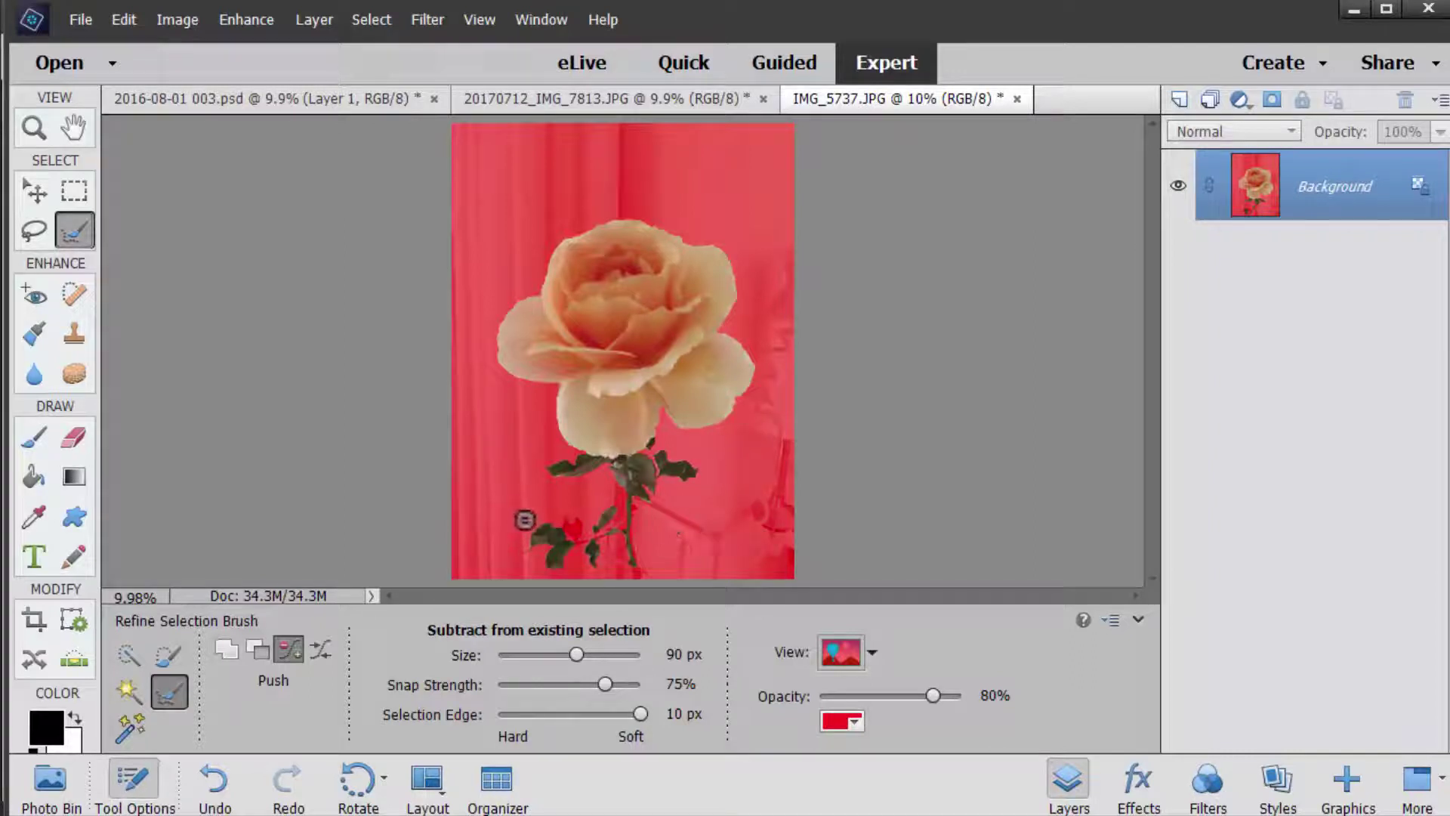
click(574, 536)
key(ctrl+equal)
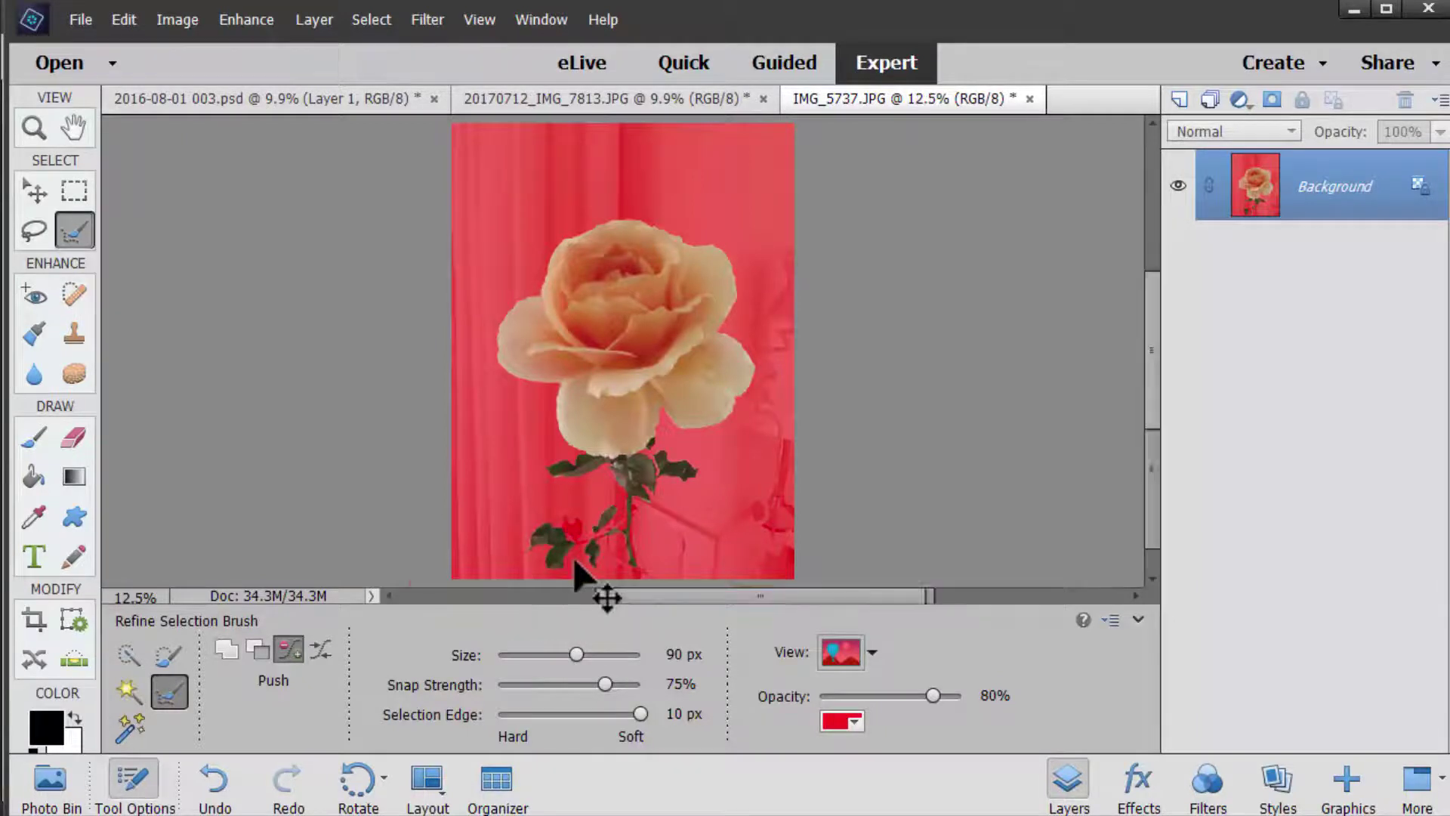
key(ctrl+equal)
drag(501, 567, 546, 447)
drag(535, 531, 533, 425)
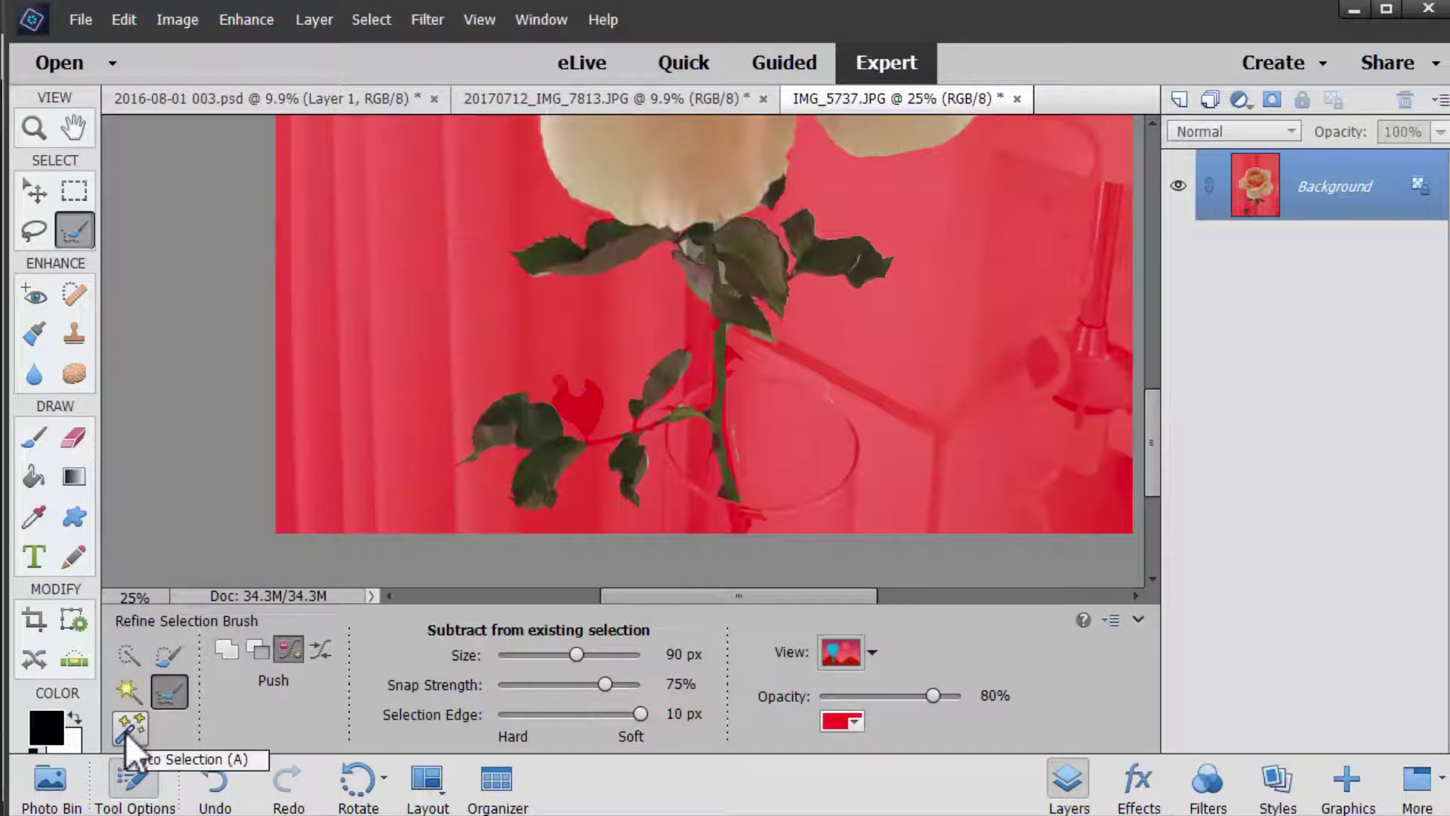
click(130, 730)
key(shift)
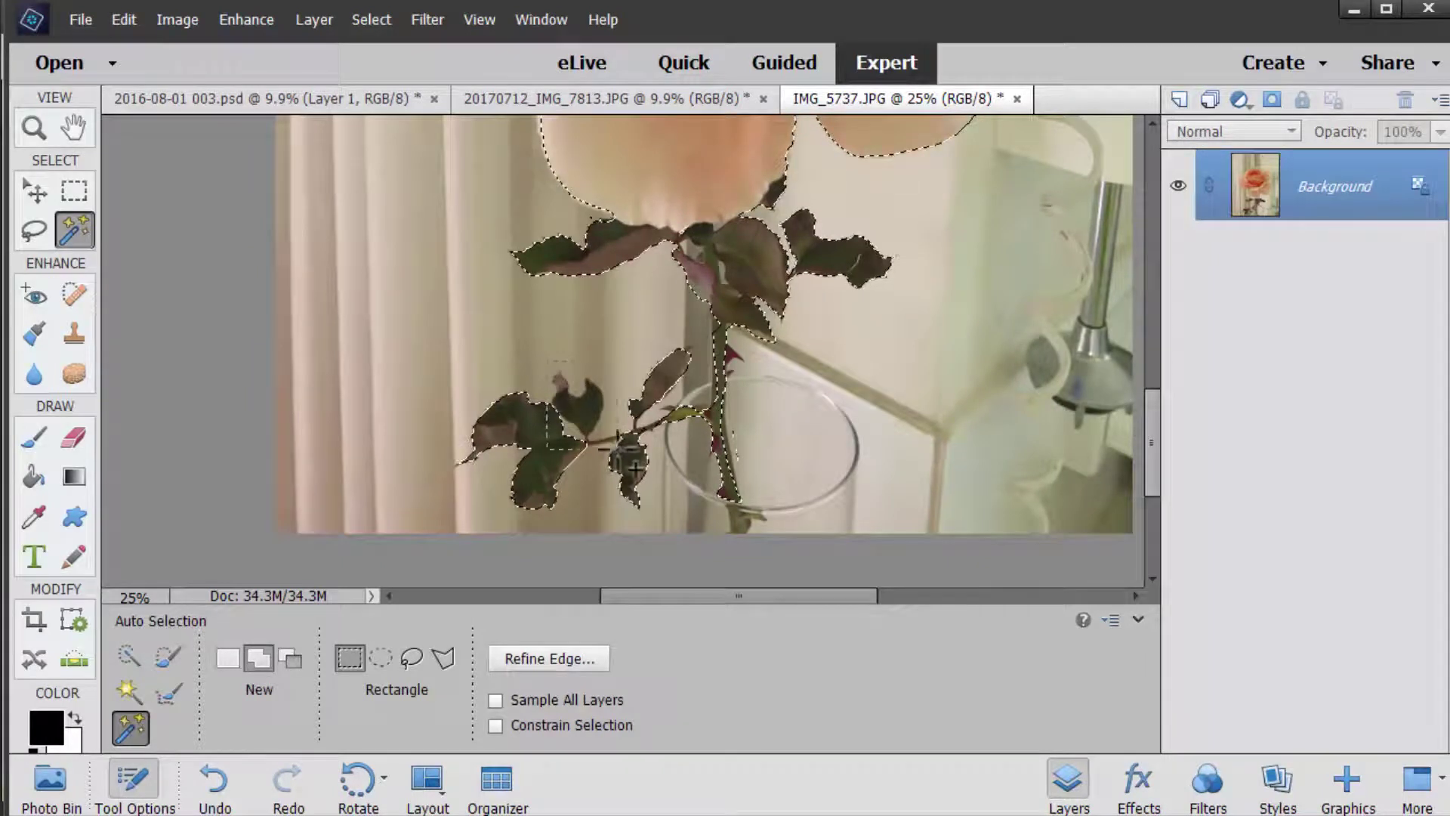
drag(547, 361, 619, 448)
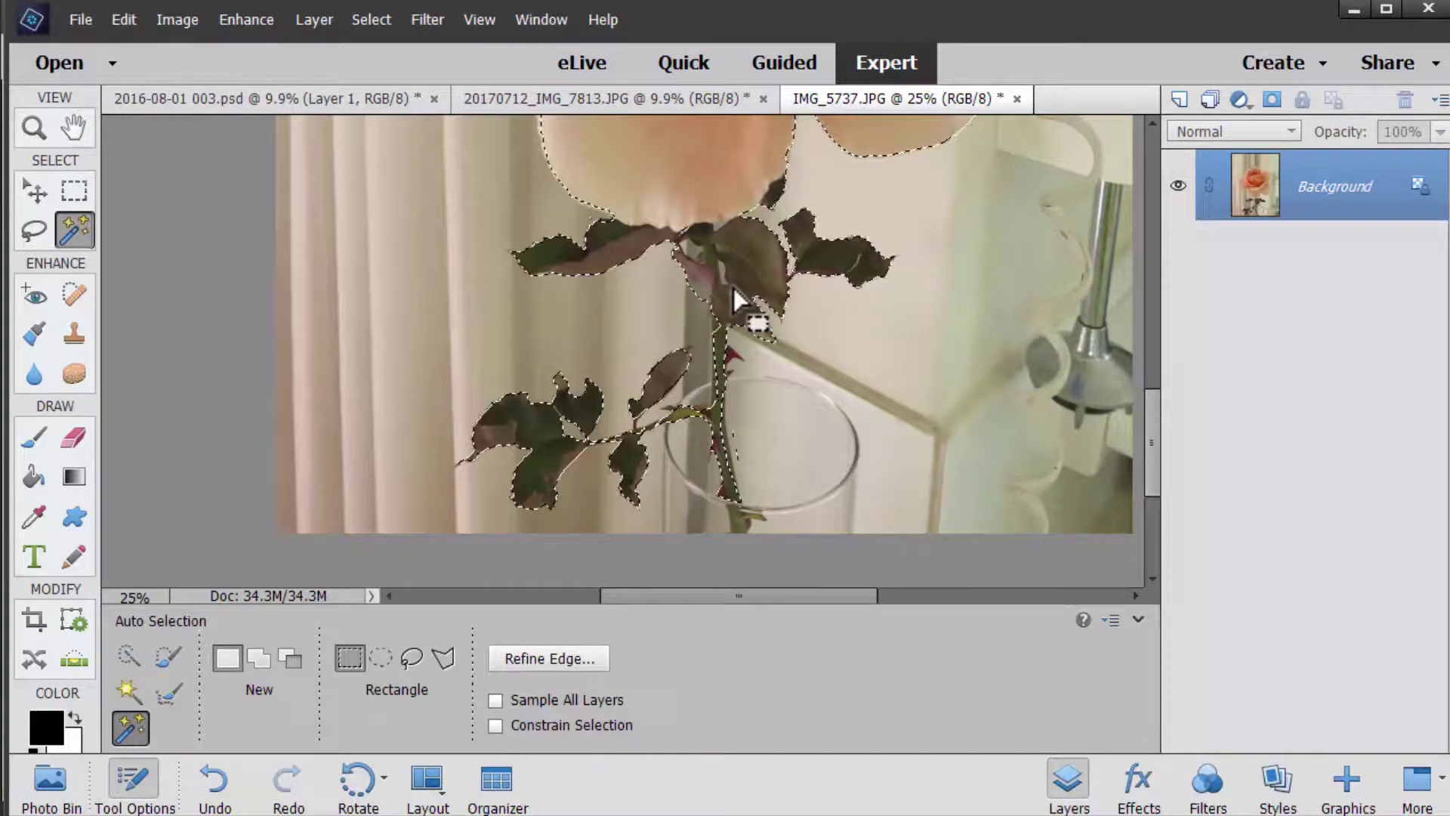
- Copy the selected rose to a new layer, hide the Background layer and check the cutout's edges at 33.3% zoom
key(ctrl+0)
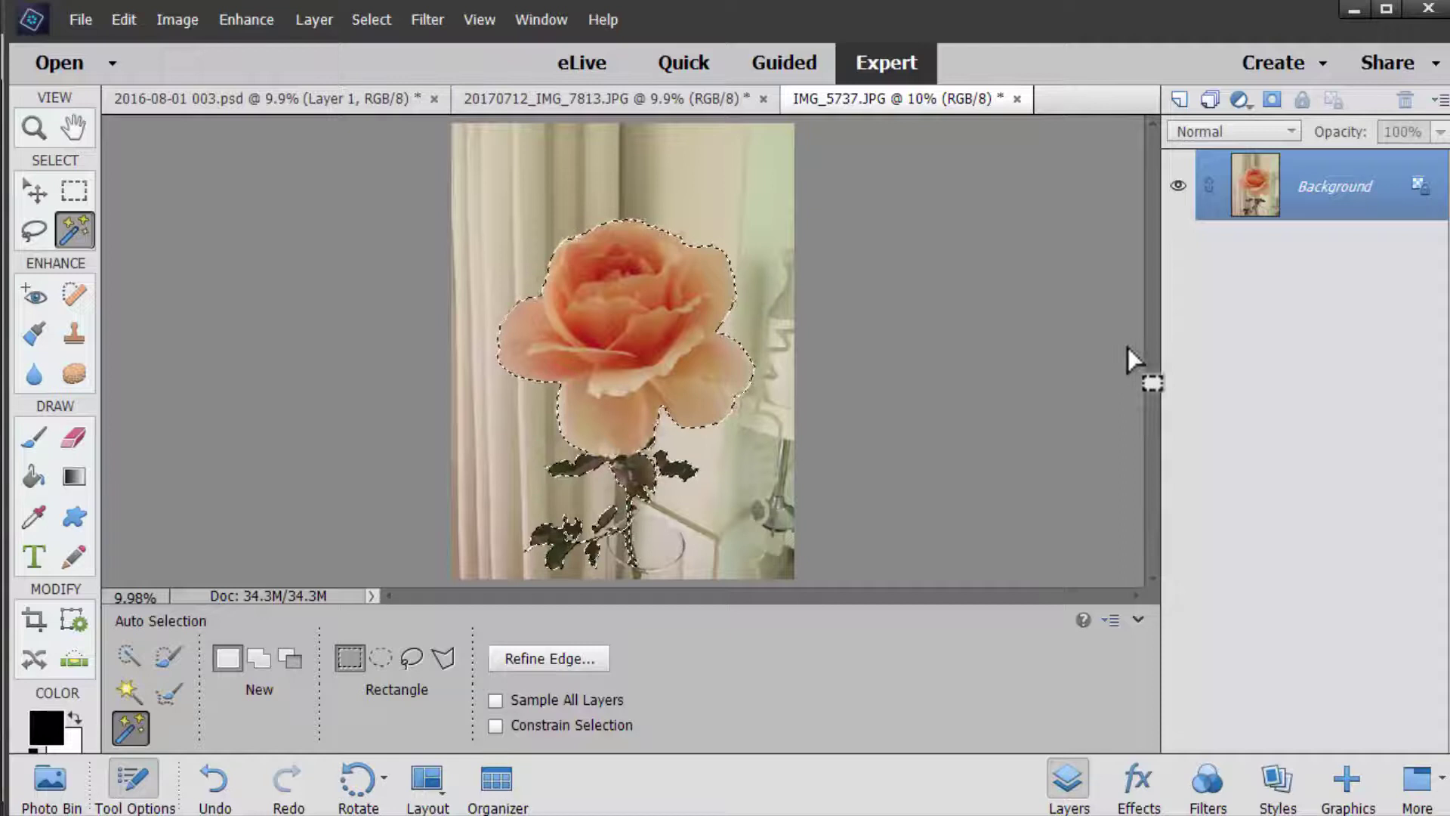
key(ctrl+j)
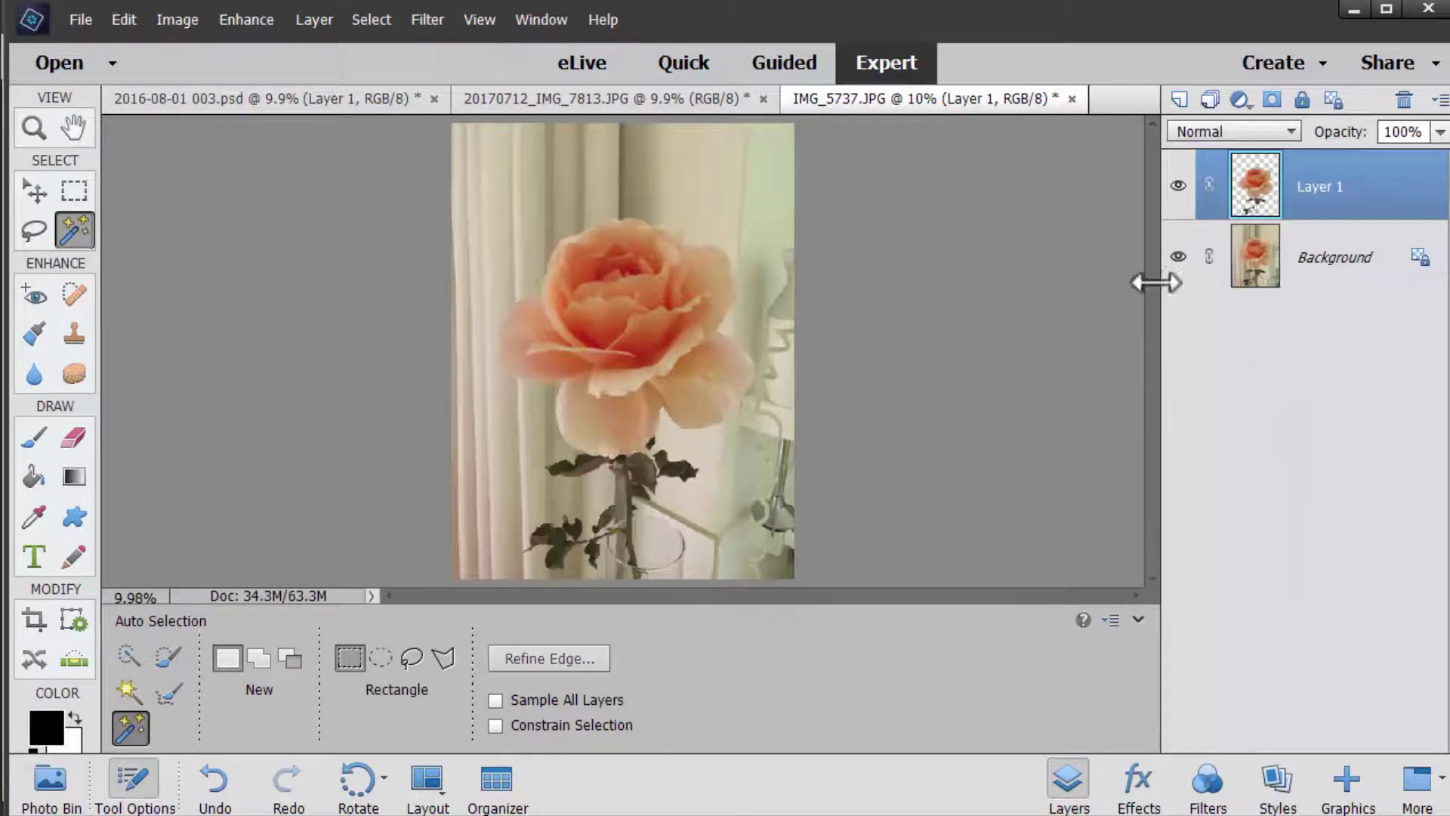
click(1178, 258)
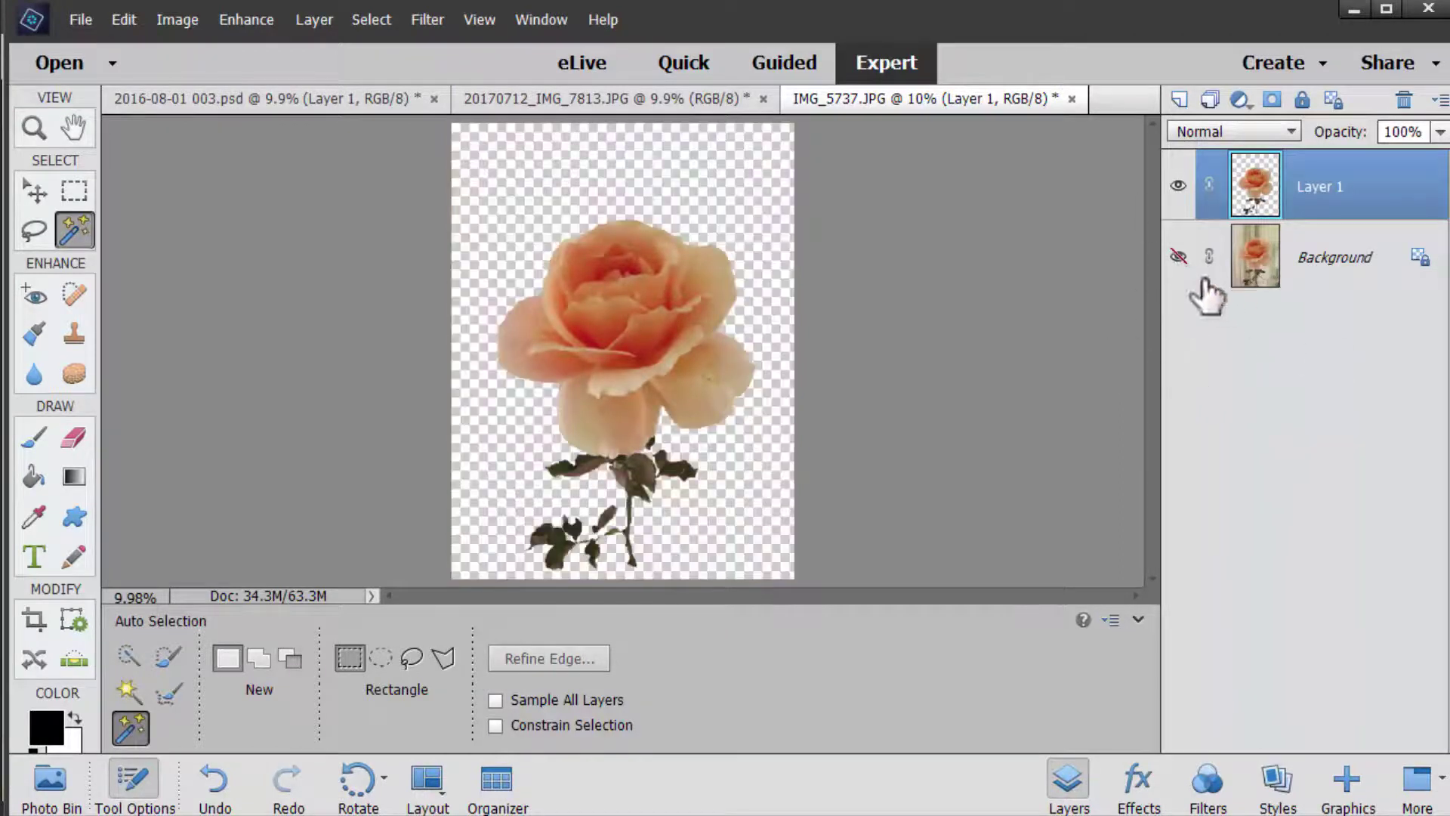
key(ctrl+equal)
key(ctrl+equal)
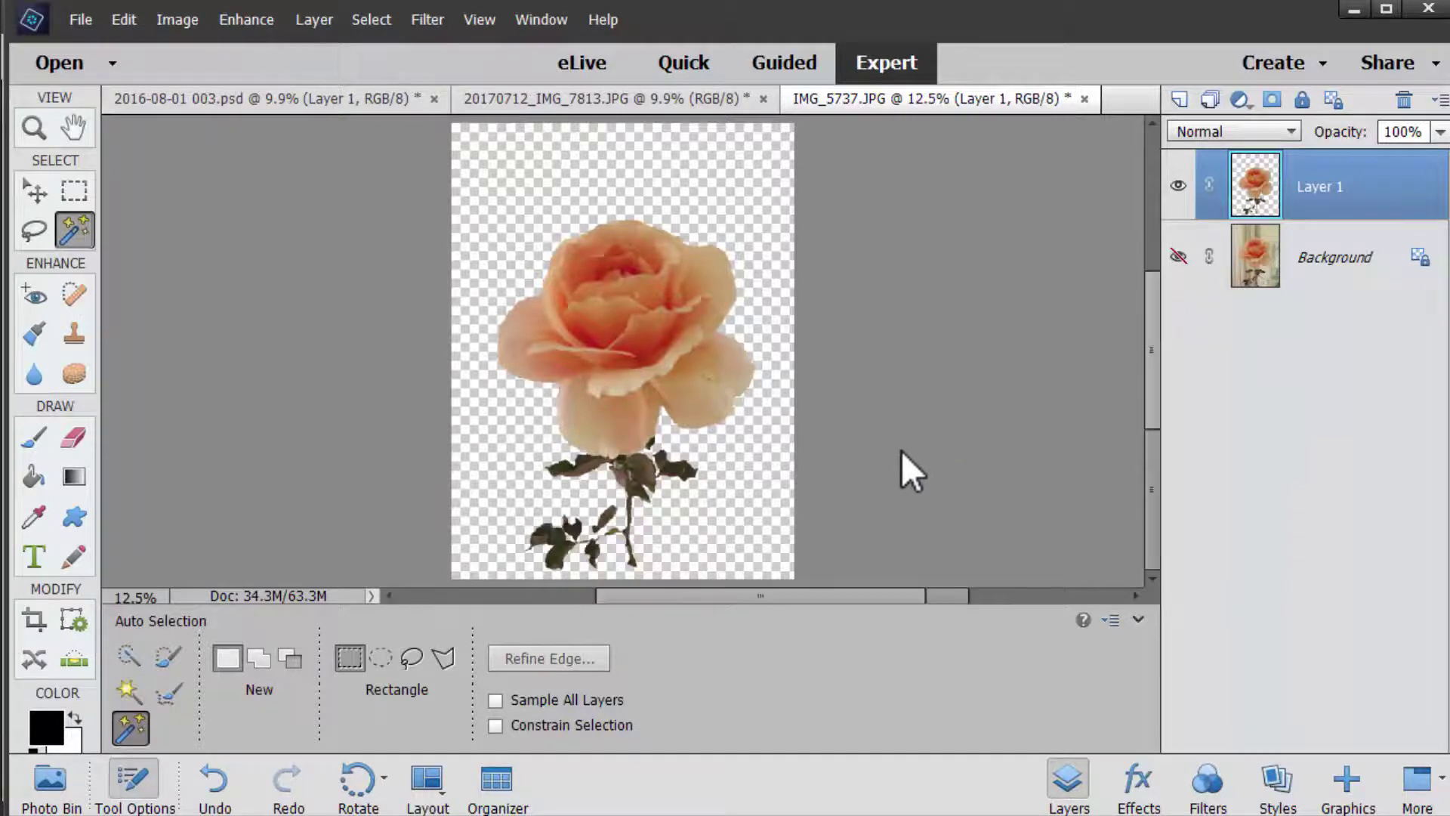
key(ctrl+equal)
key(ctrl+equal)
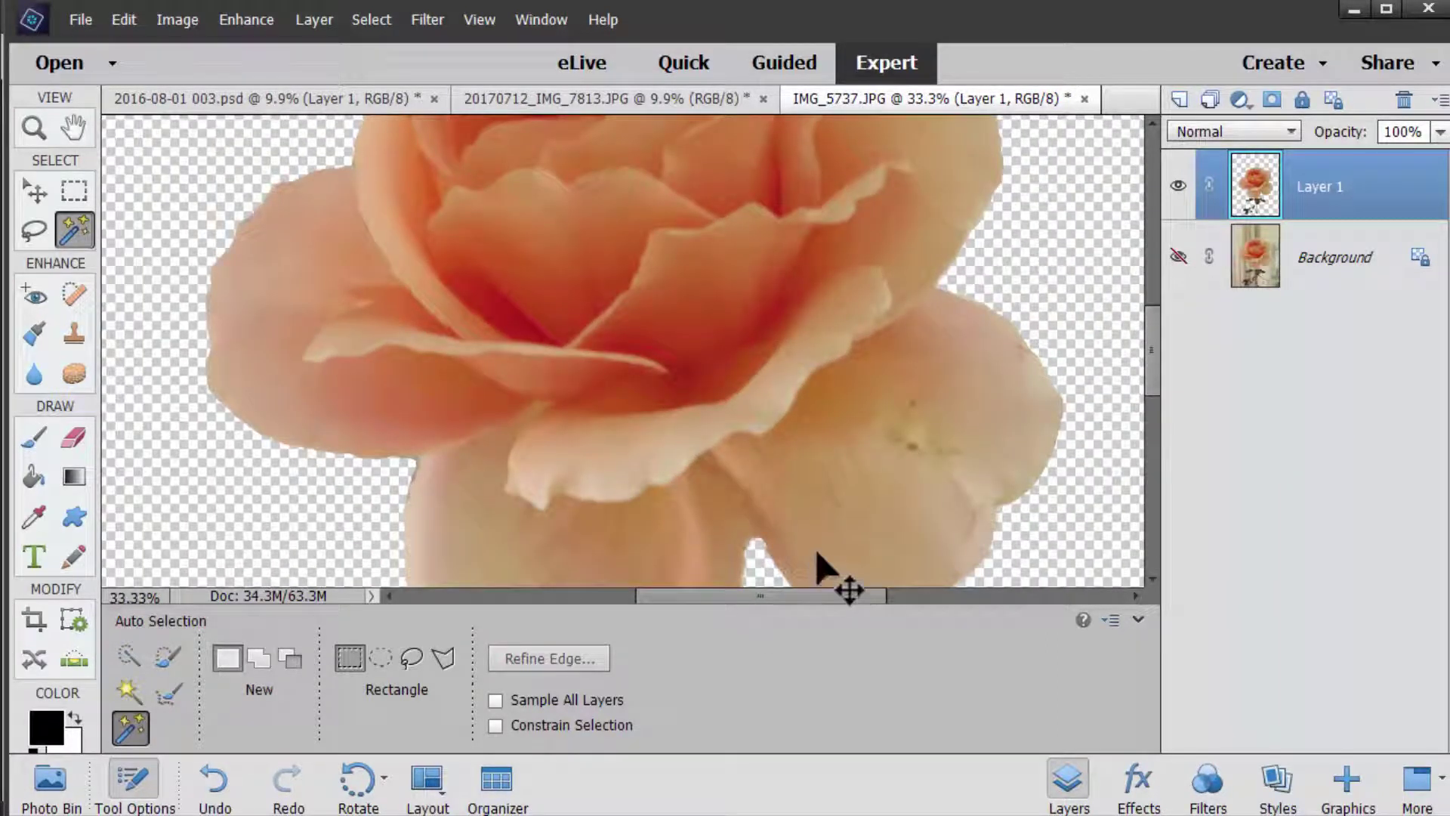
- Save the rose image with its layers in Photoshop format as IMG_5737.psd
key(ctrl+o)
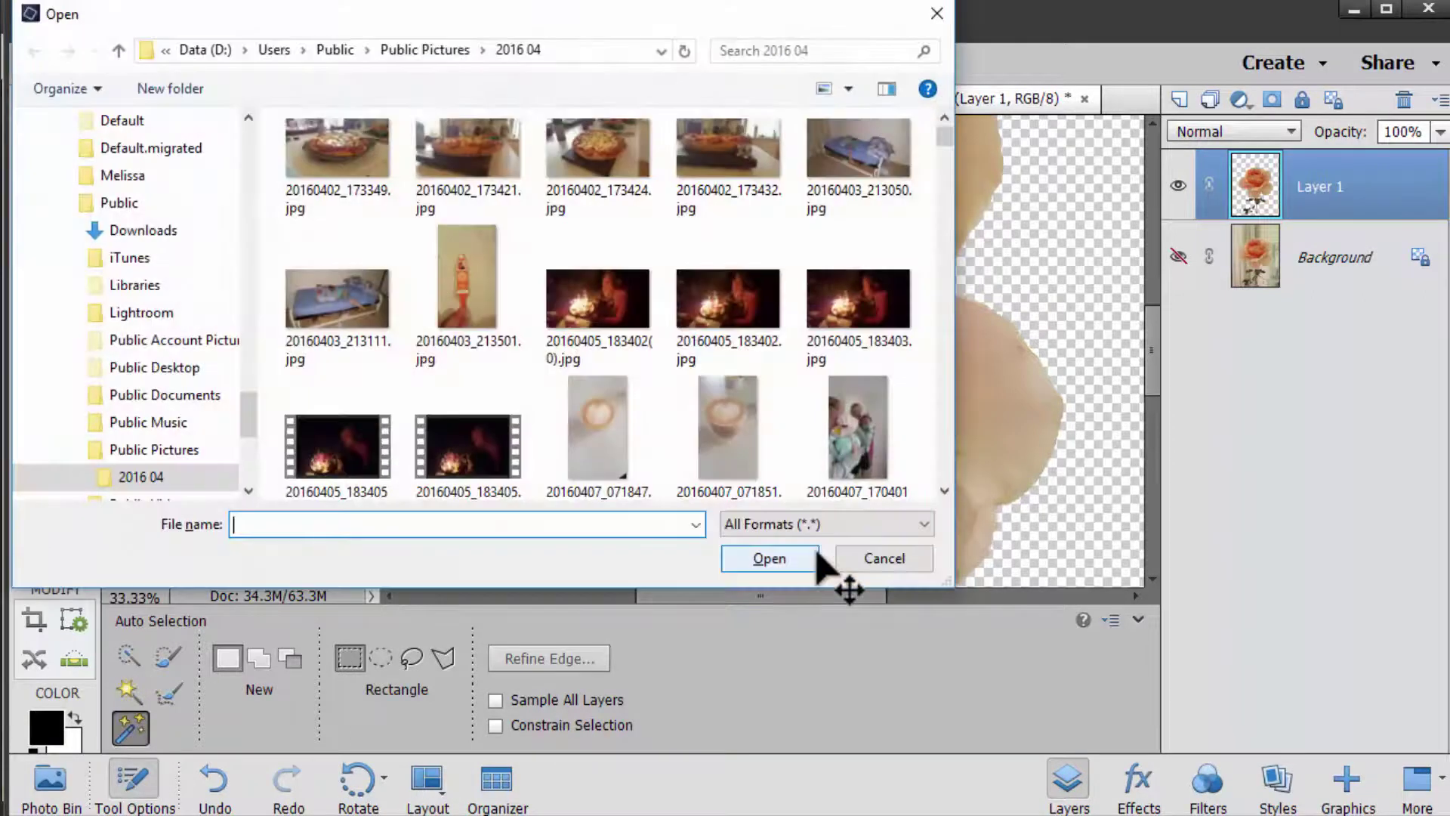
key(Escape)
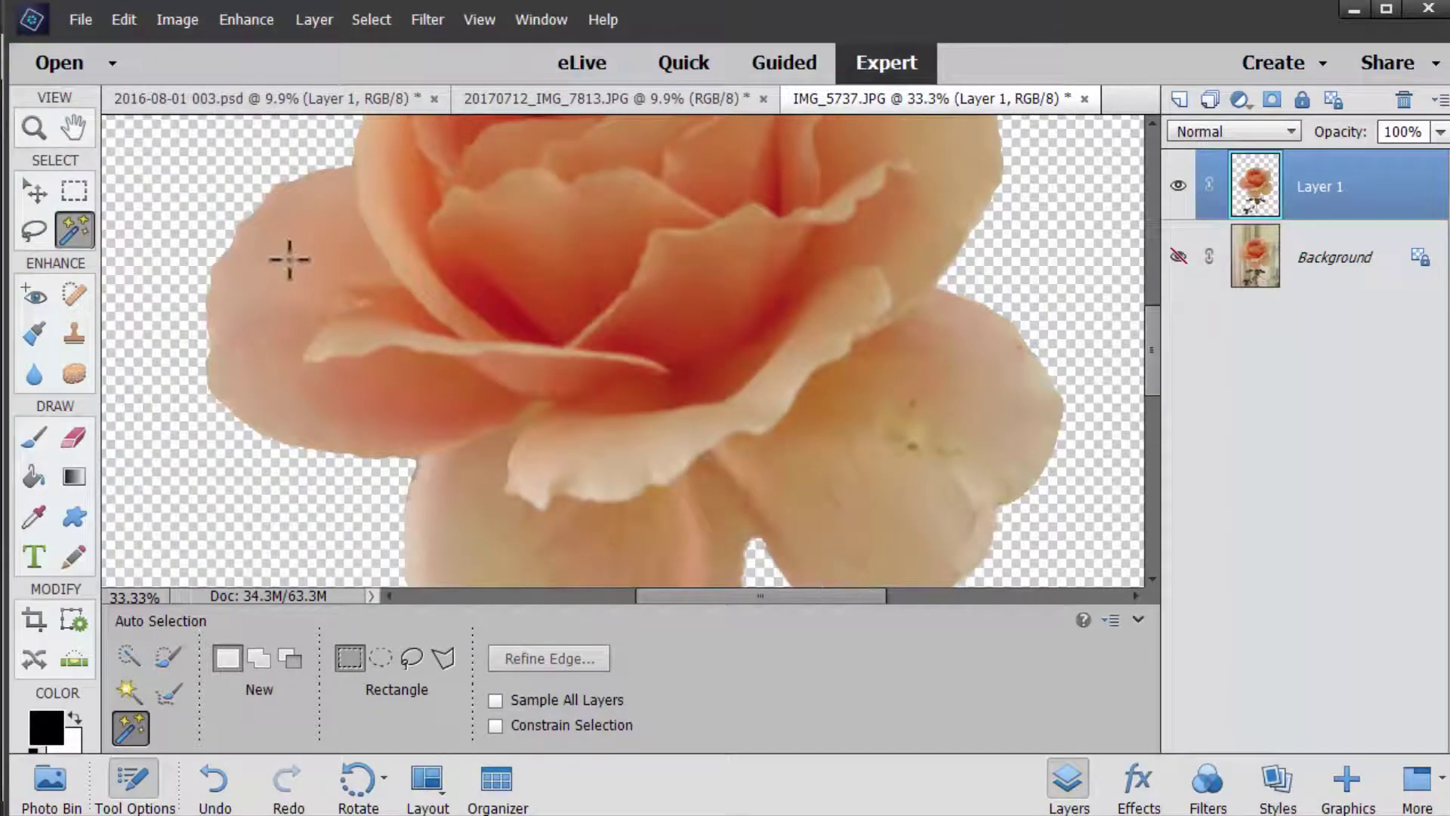
click(81, 18)
click(128, 224)
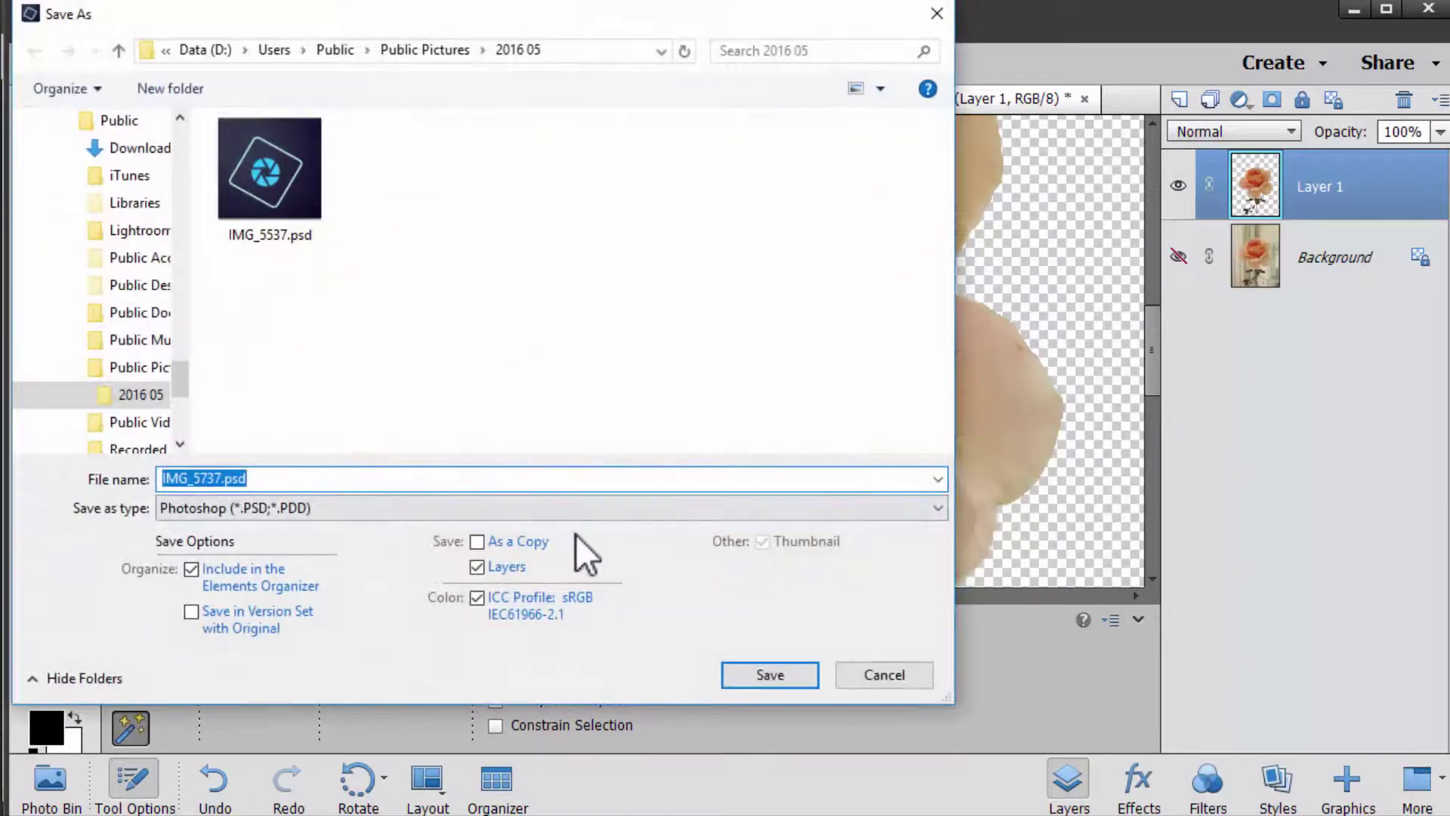
key(Return)
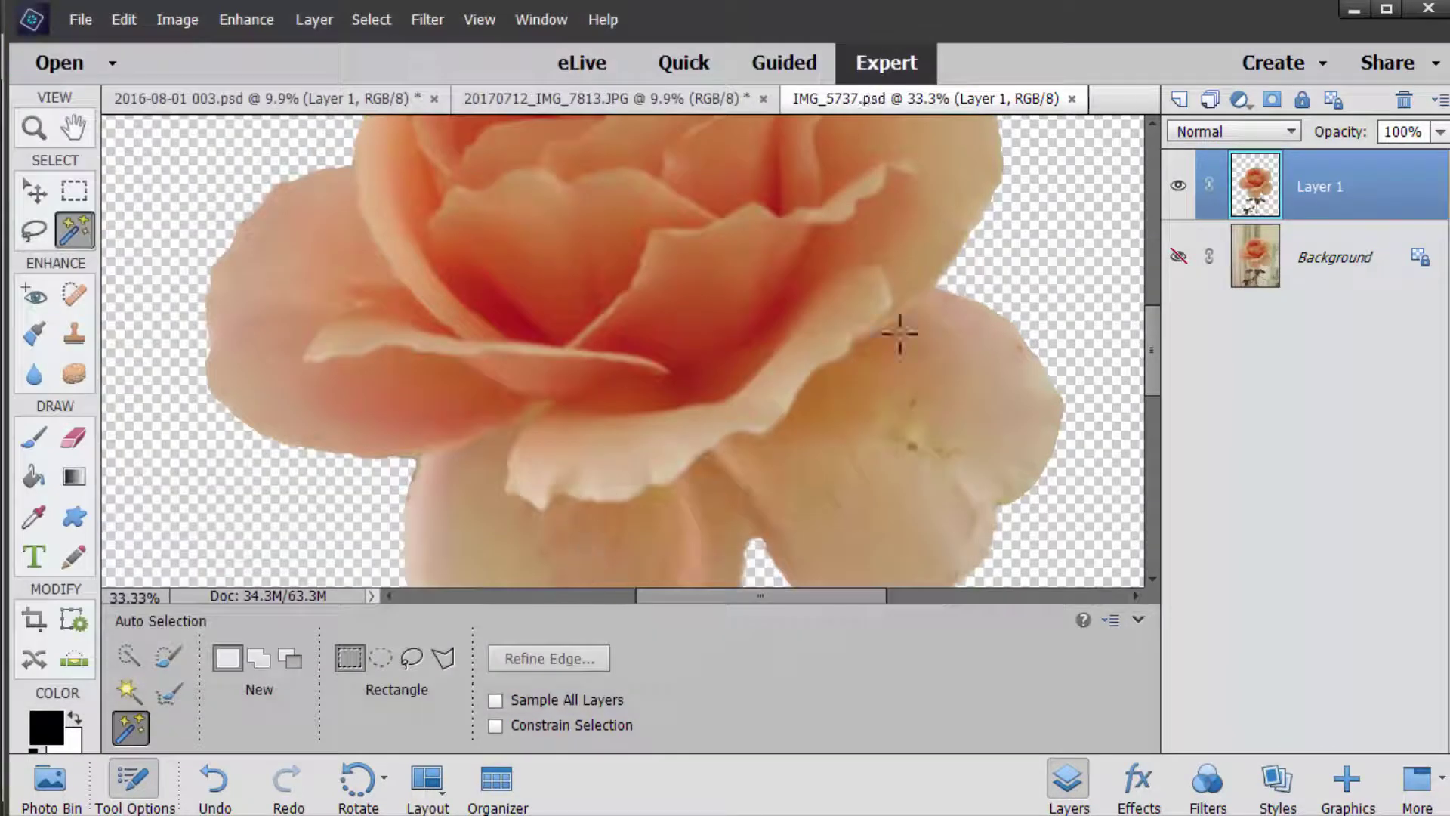
- Undo the layer copy and add a layer mask to the Background from the rose's selection
key(ctrl+z)
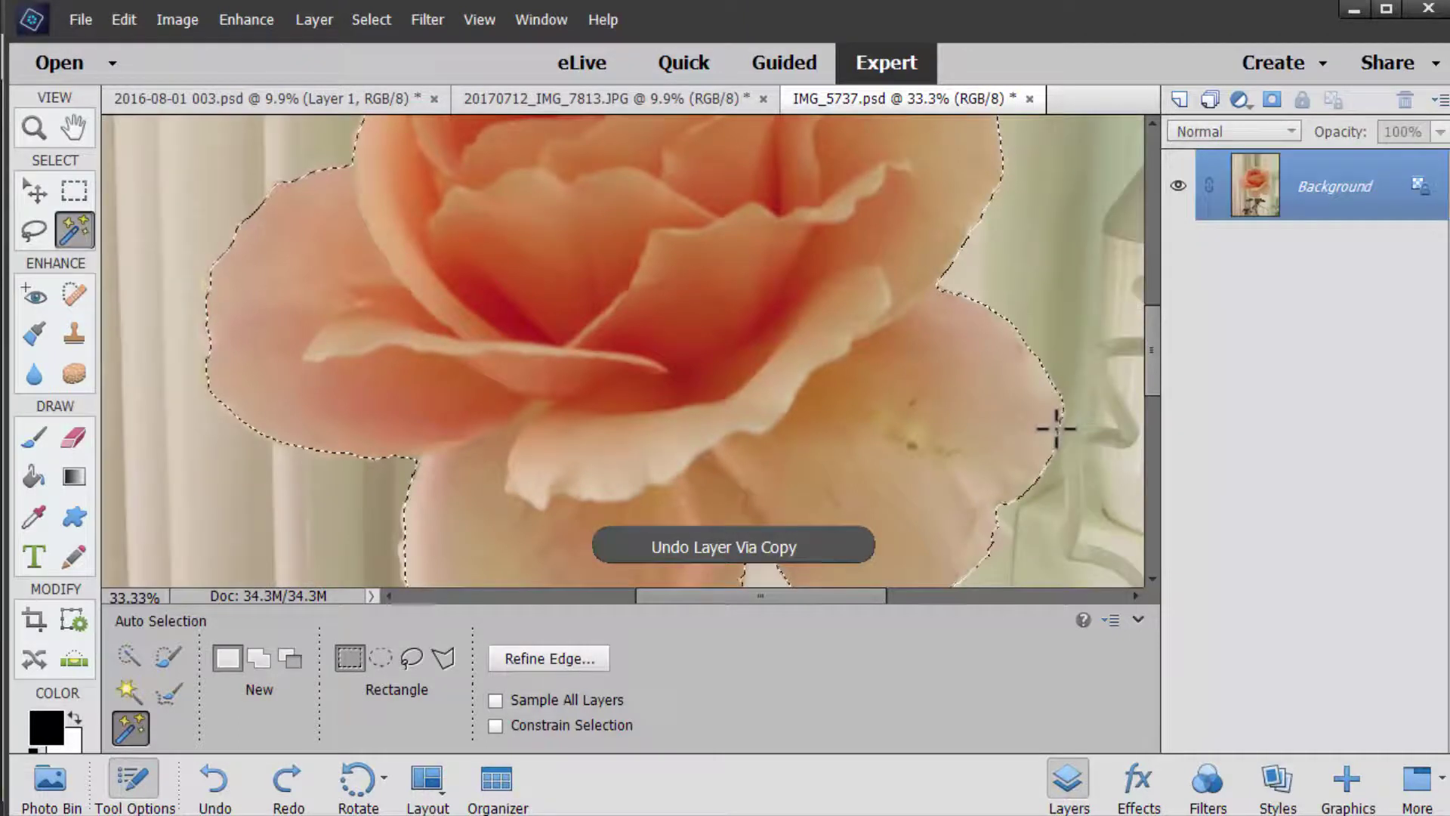
key(ctrl+minus)
key(ctrl+minus)
key(ctrl+minus)
key(ctrl+minus)
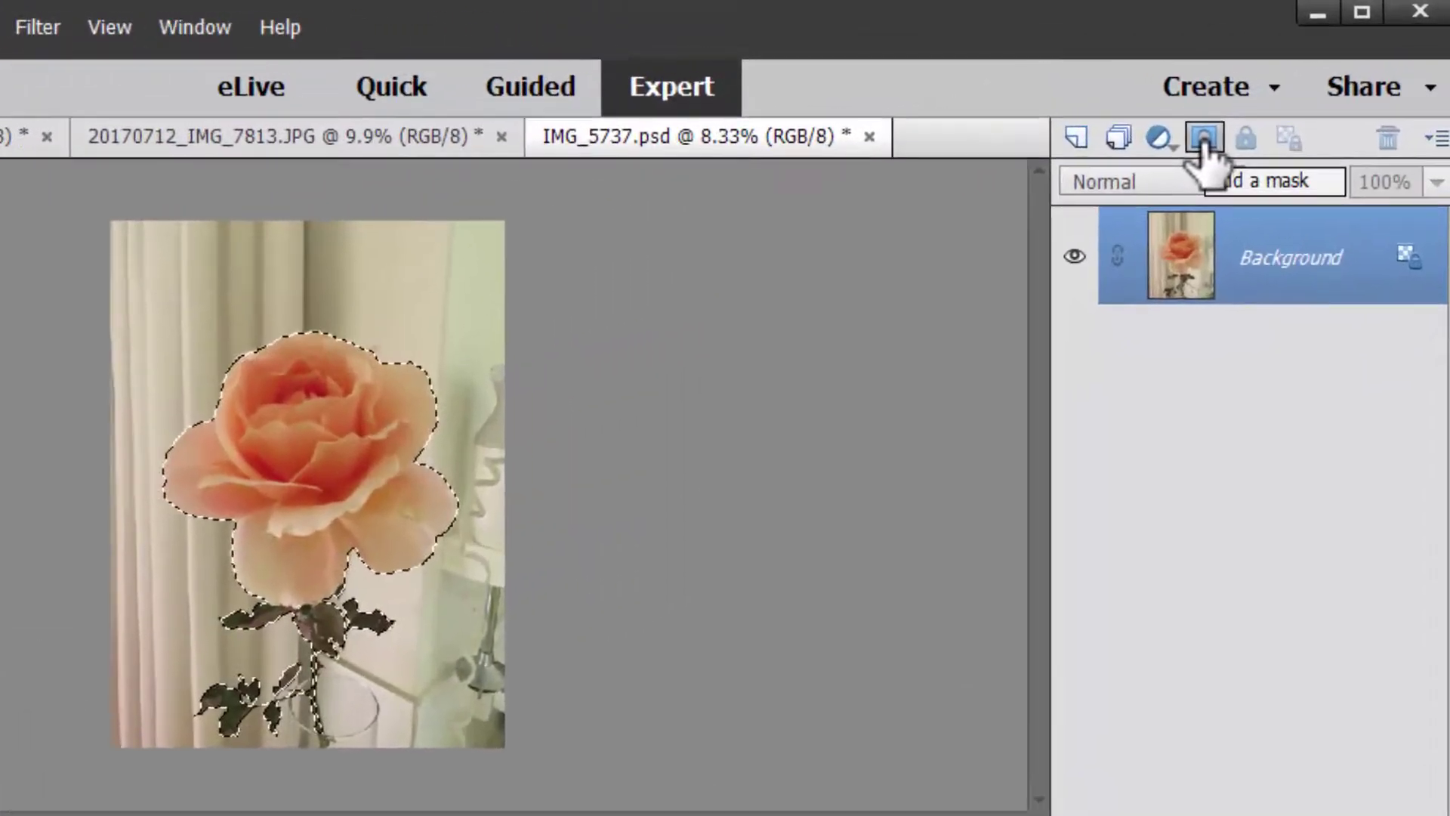
click(1204, 139)
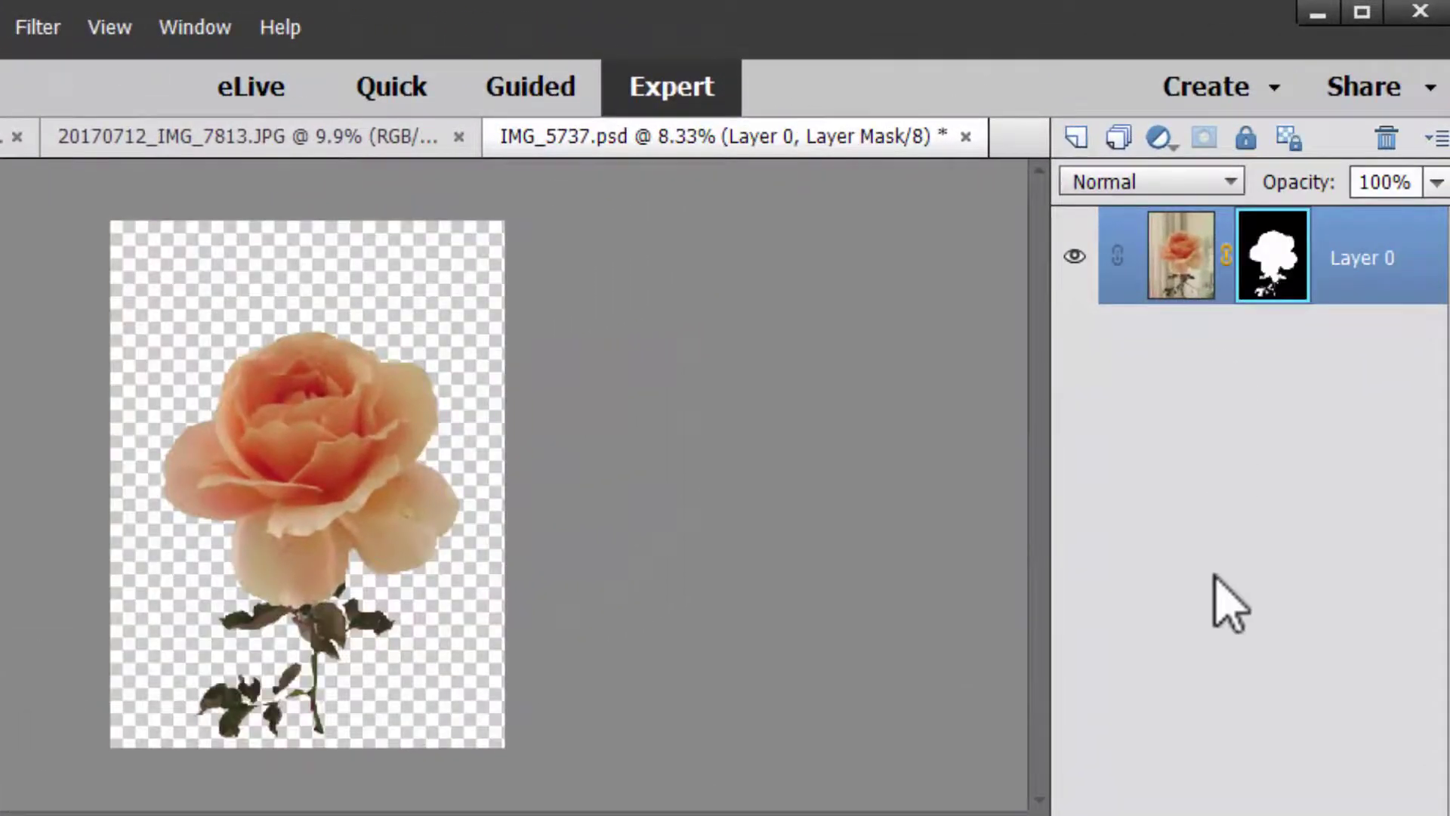
- Shrink the Brush and try to paint out the background remnants under the bloom on the layer mask, undoing the strokes
key(ctrl+plus)
key(ctrl+plus)
key(ctrl+plus)
key(ctrl+plus)
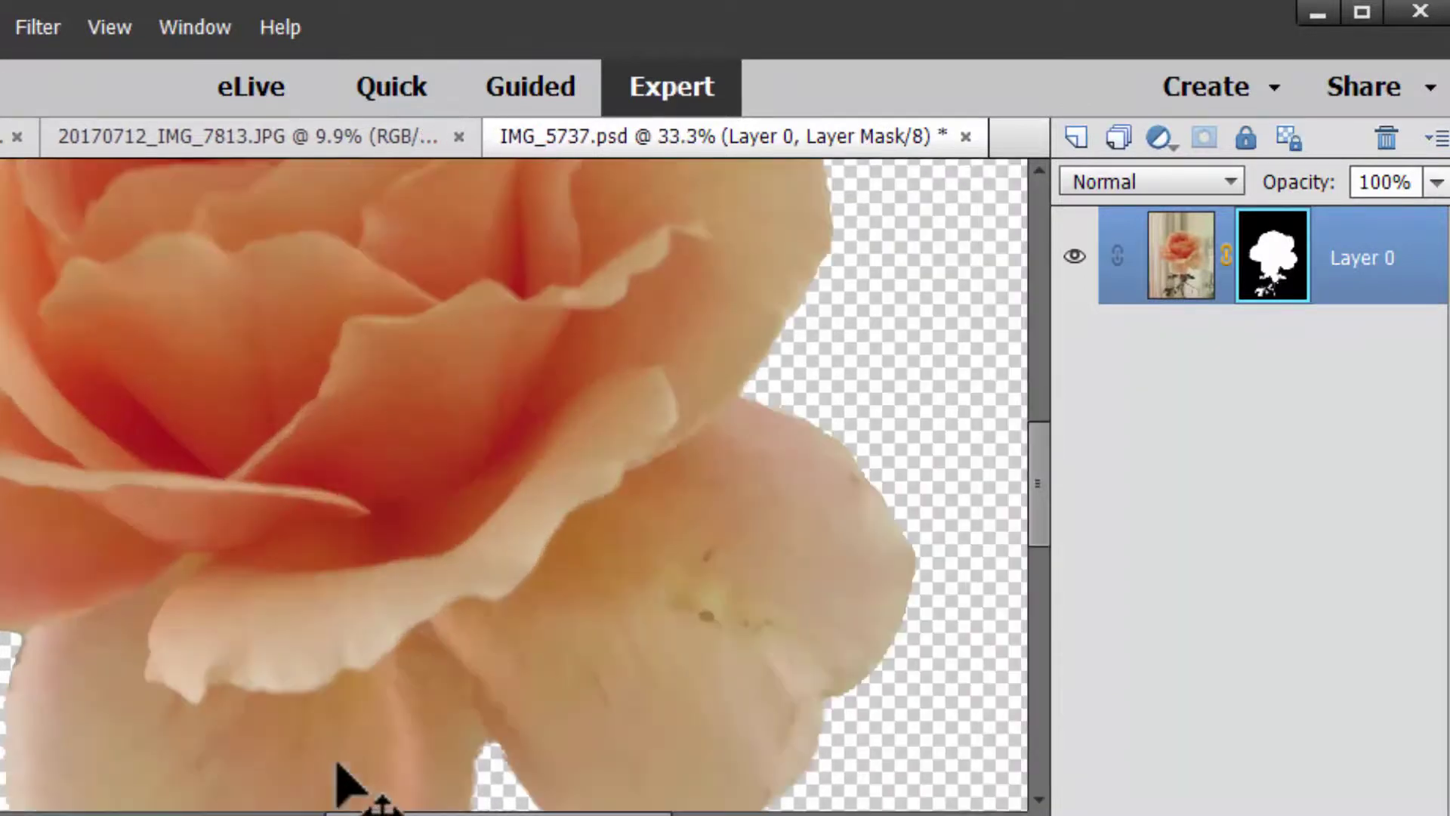
drag(207, 744, 381, 287)
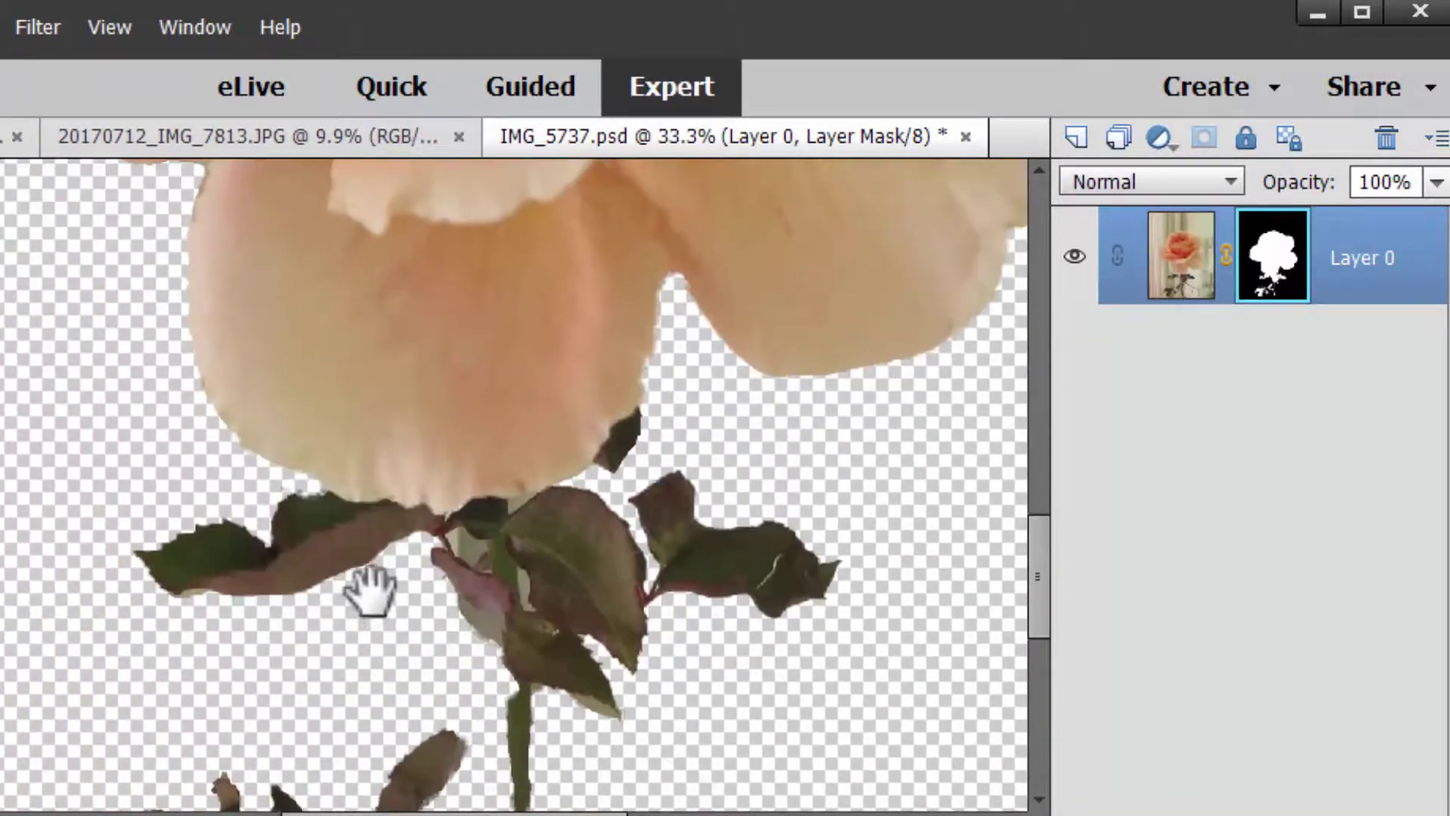
drag(387, 712, 385, 569)
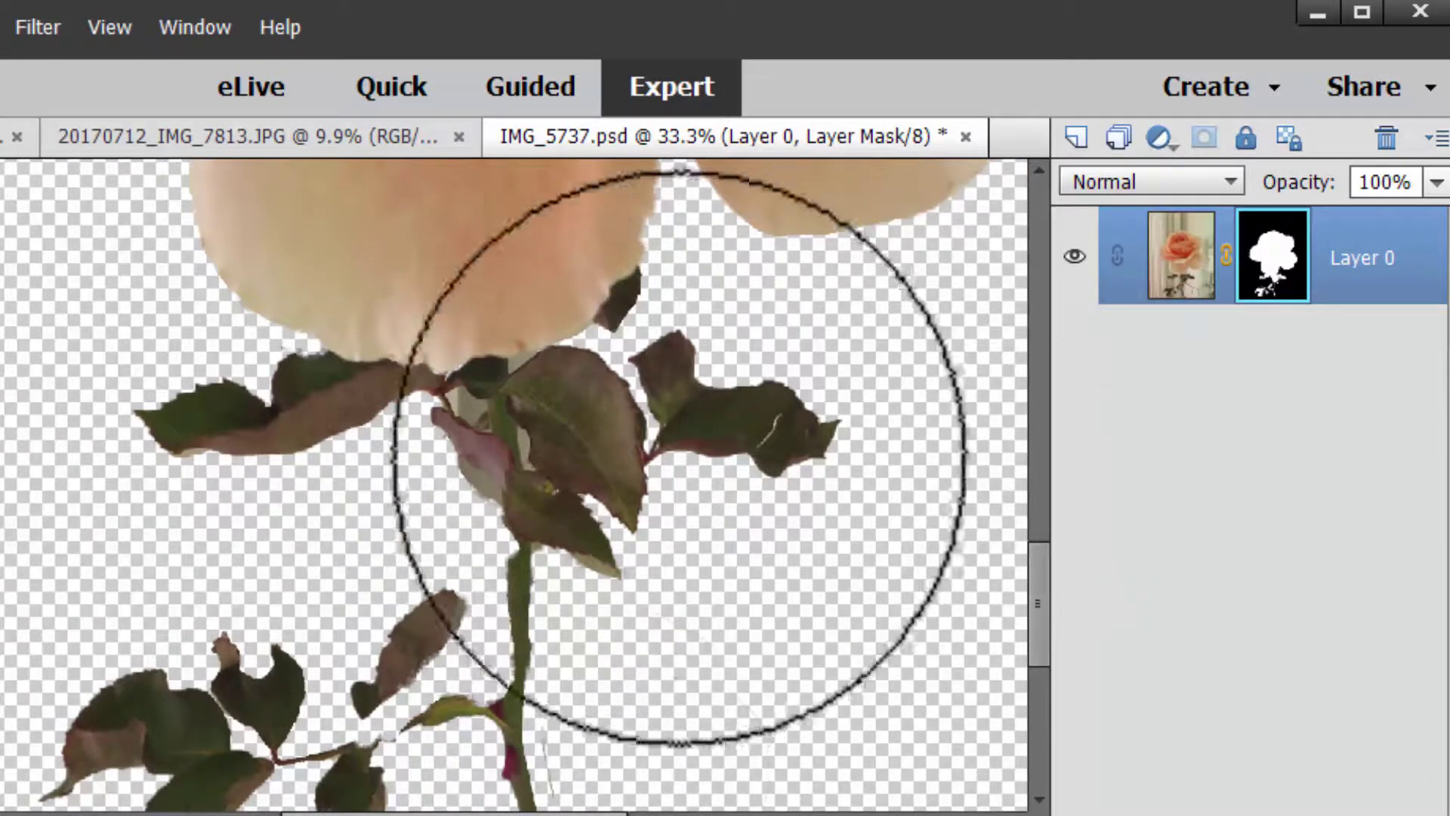
key(bracketleft)
key(bracketleft)
key(bracketleft)
key(bracketleft)
key(bracketleft)
key(bracketleft)
key(bracketleft)
key(bracketleft)
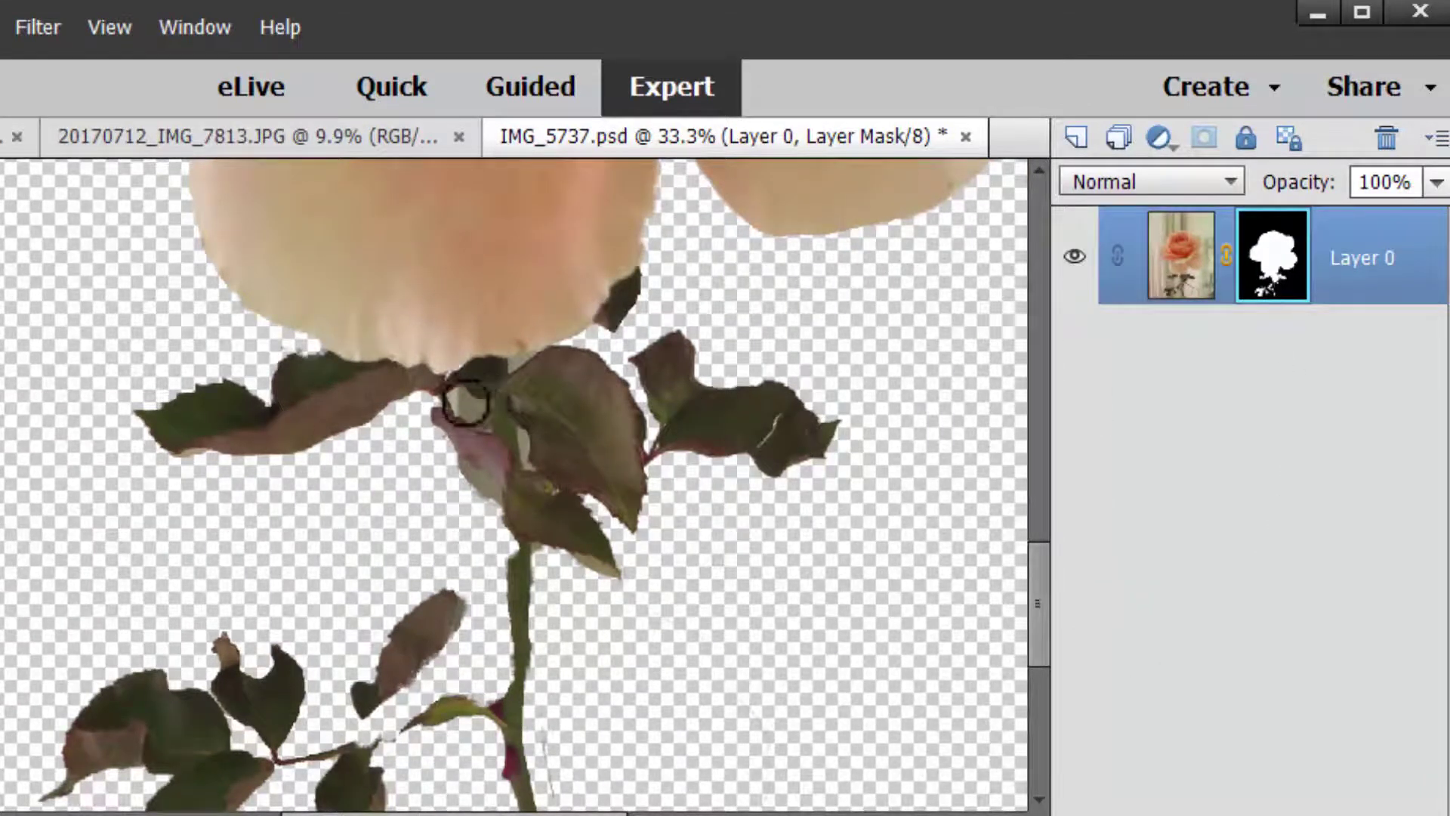
drag(455, 397, 470, 405)
key(ctrl+z)
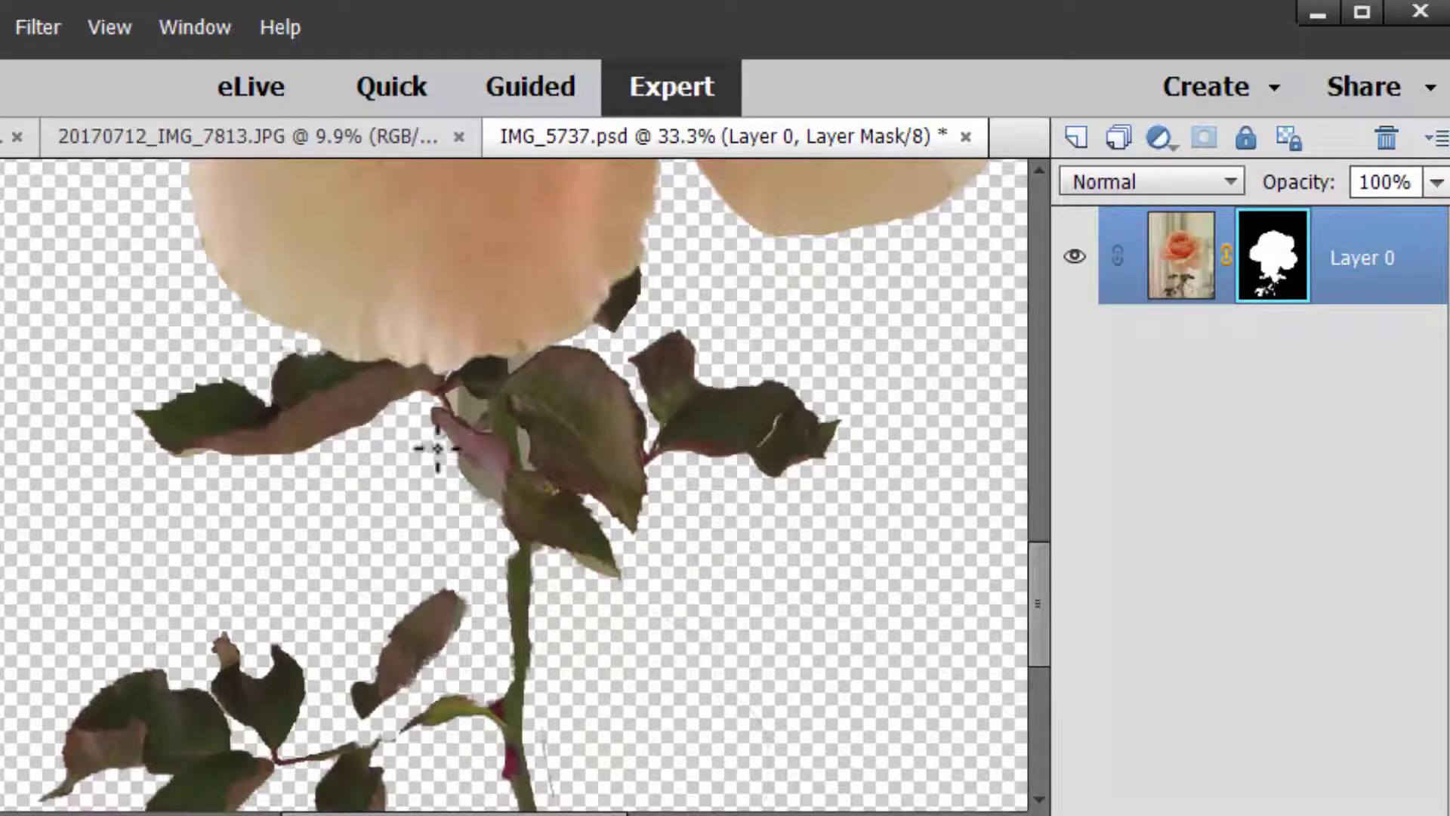
mouse_move(470, 491)
mouse_down()
mouse_move(463, 476)
mouse_move(450, 486)
mouse_move(453, 512)
mouse_up()
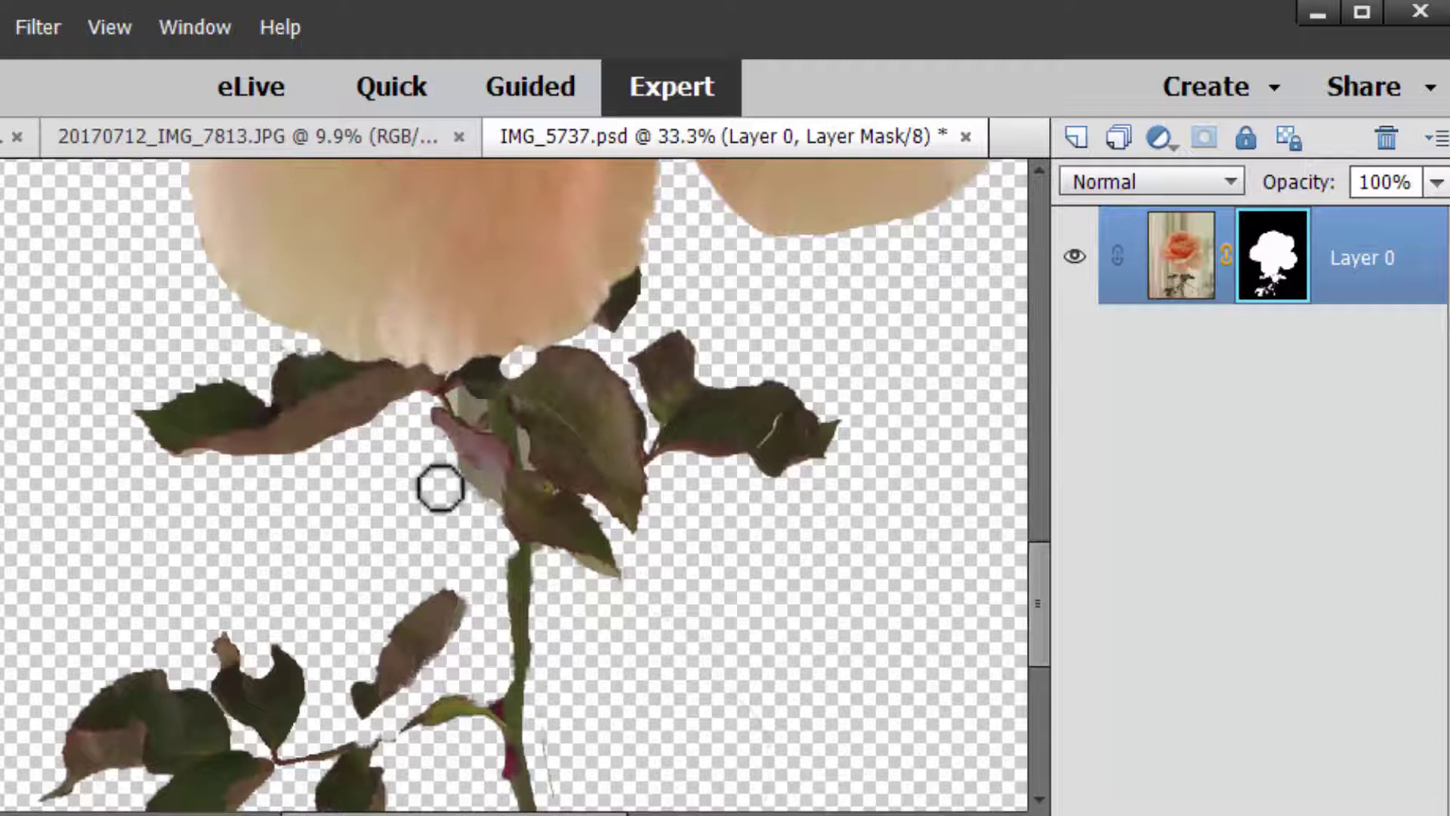
key(ctrl+z)
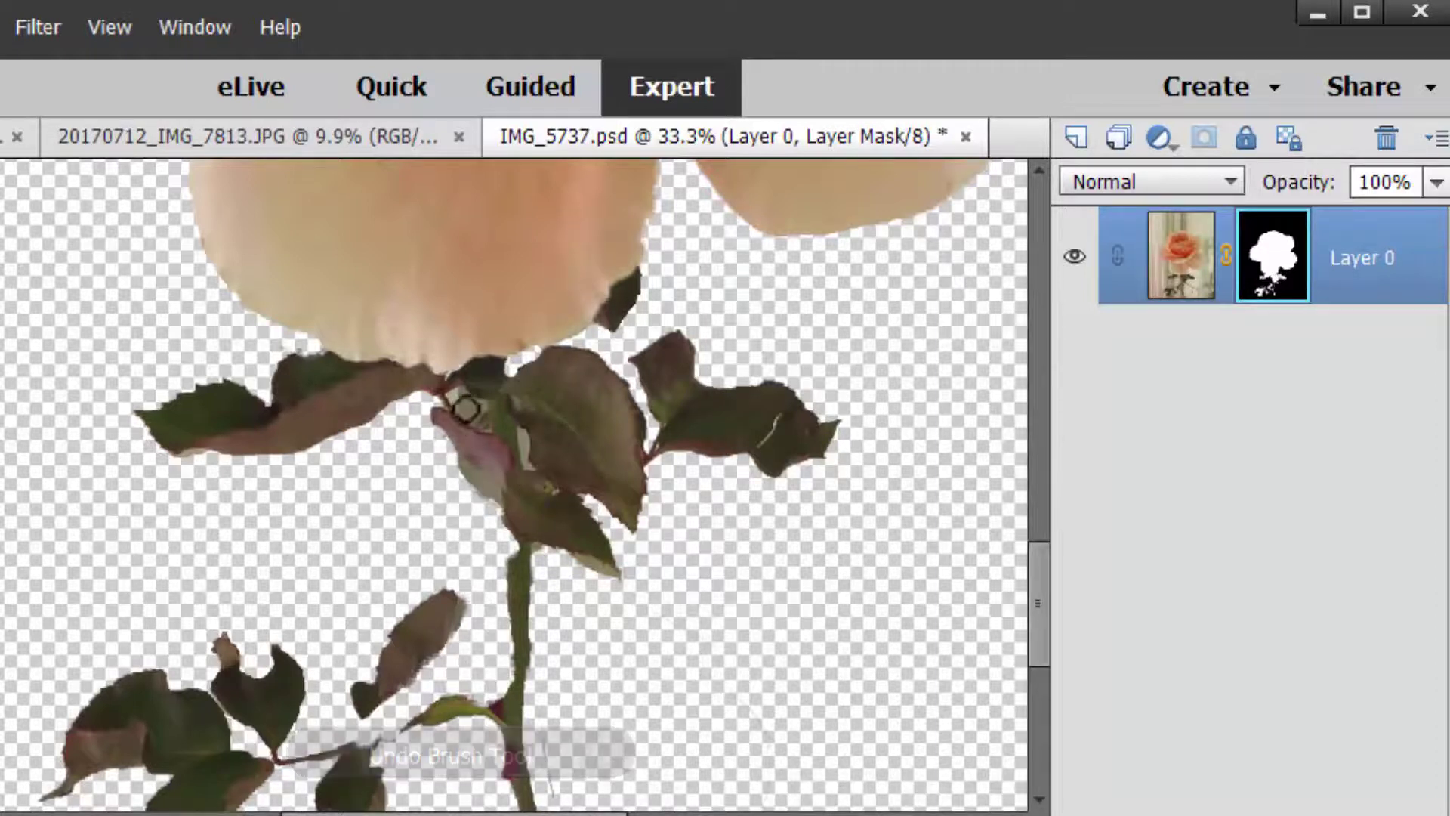
- Paint on the layer mask to hide the background gaps beside the upper stem and restore the thin lower-left leaf stem
mouse_move(456, 402)
mouse_down()
mouse_move(486, 433)
mouse_move(480, 416)
mouse_move(407, 468)
mouse_move(433, 424)
mouse_move(454, 428)
mouse_move(437, 416)
mouse_move(475, 436)
mouse_up()
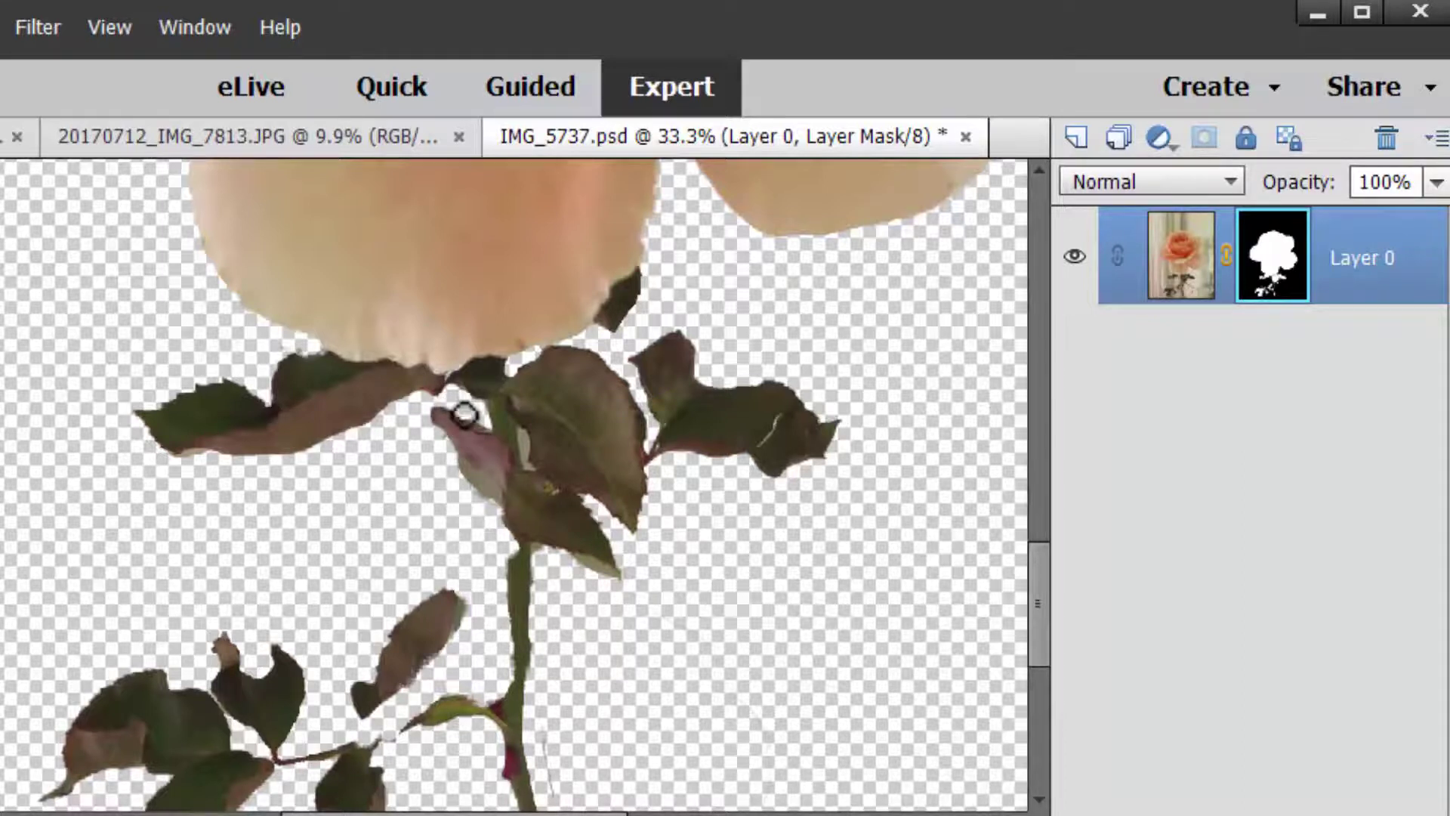
drag(524, 435, 524, 456)
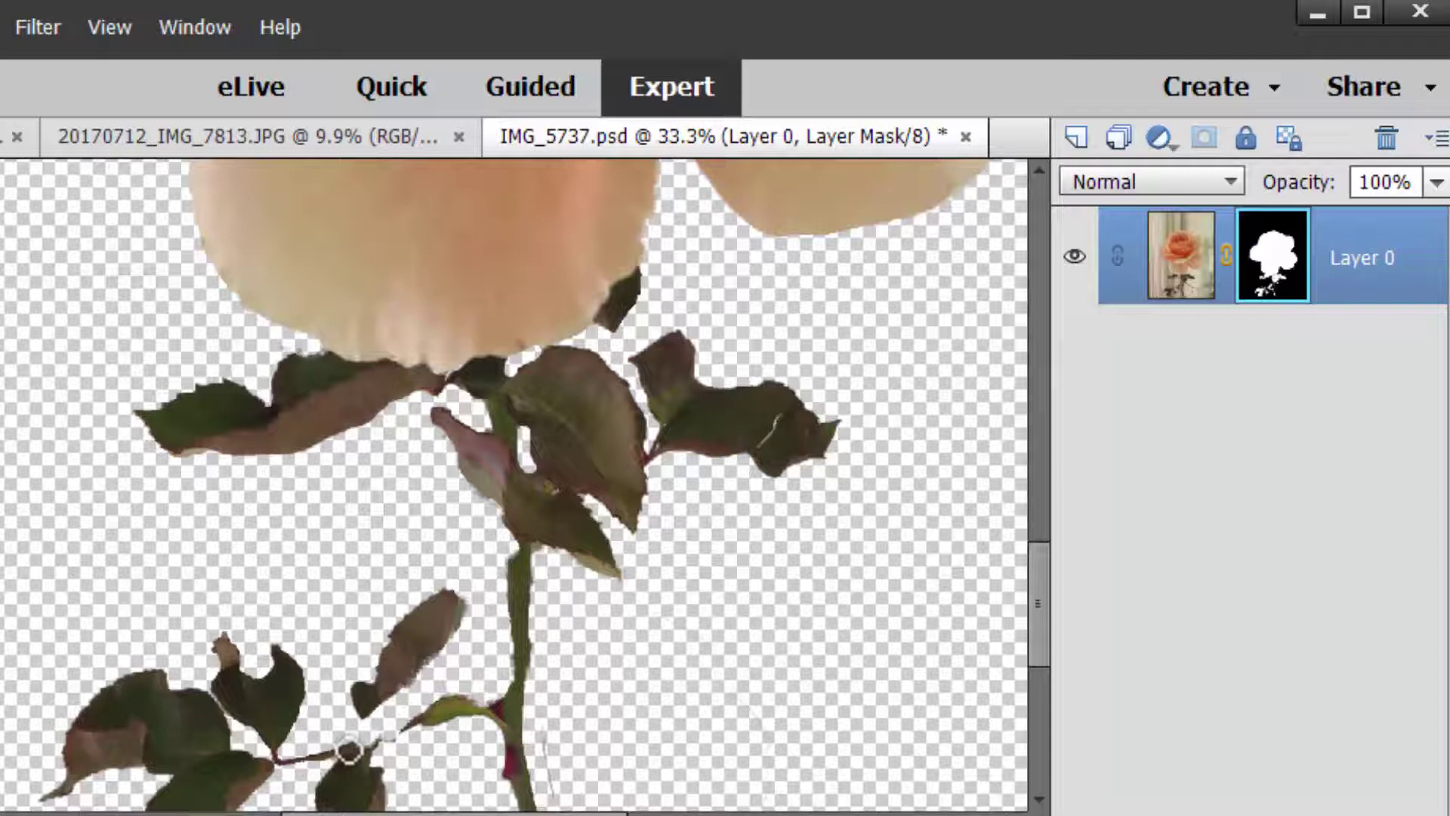
mouse_move(351, 737)
mouse_down()
mouse_move(418, 722)
mouse_move(351, 752)
mouse_move(367, 708)
mouse_move(361, 707)
mouse_up()
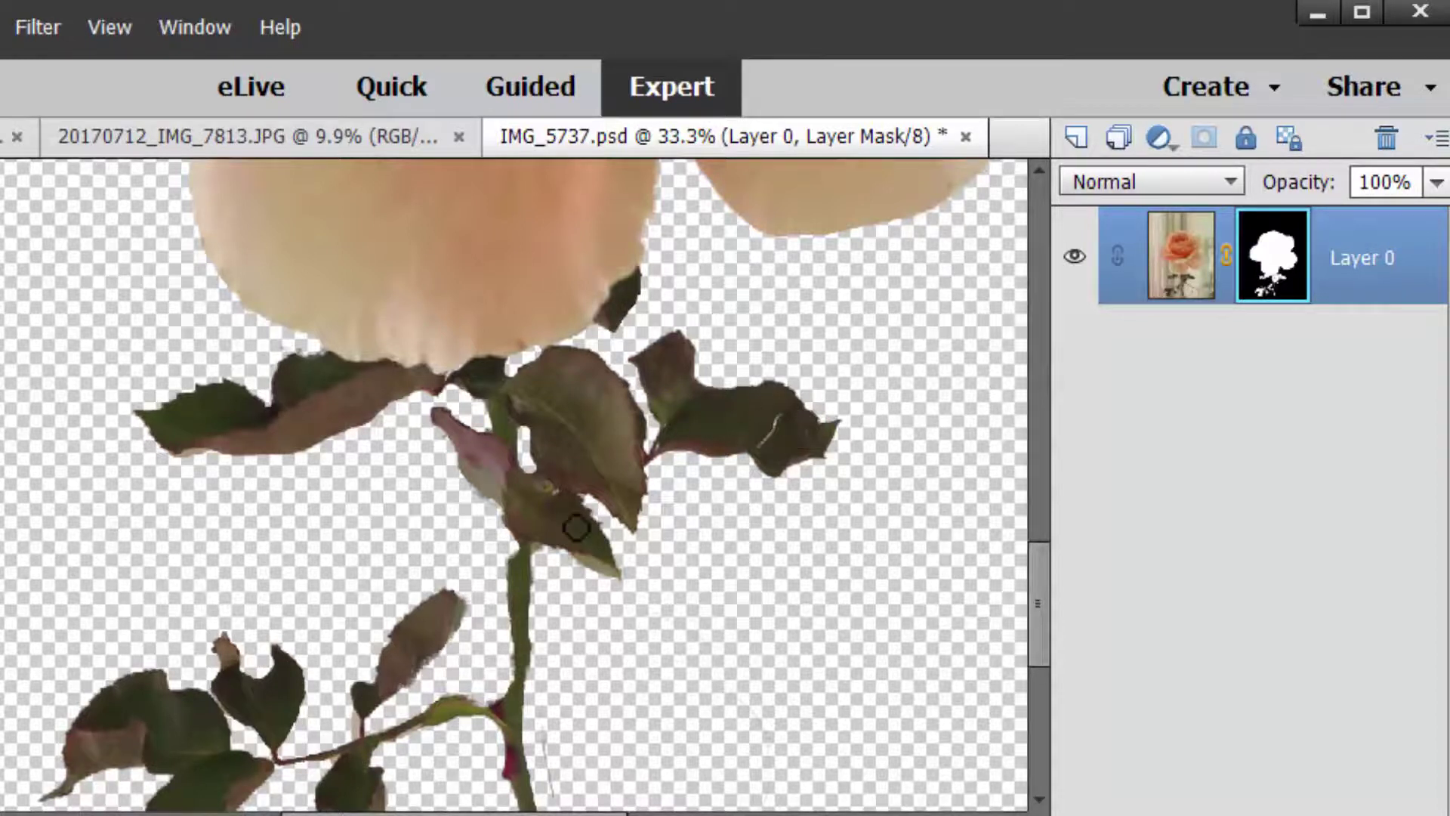
- Fit the rose image to the window and go through the Rectangular and Elliptical Marquee and the Lasso tool variants
key(ctrl+0)
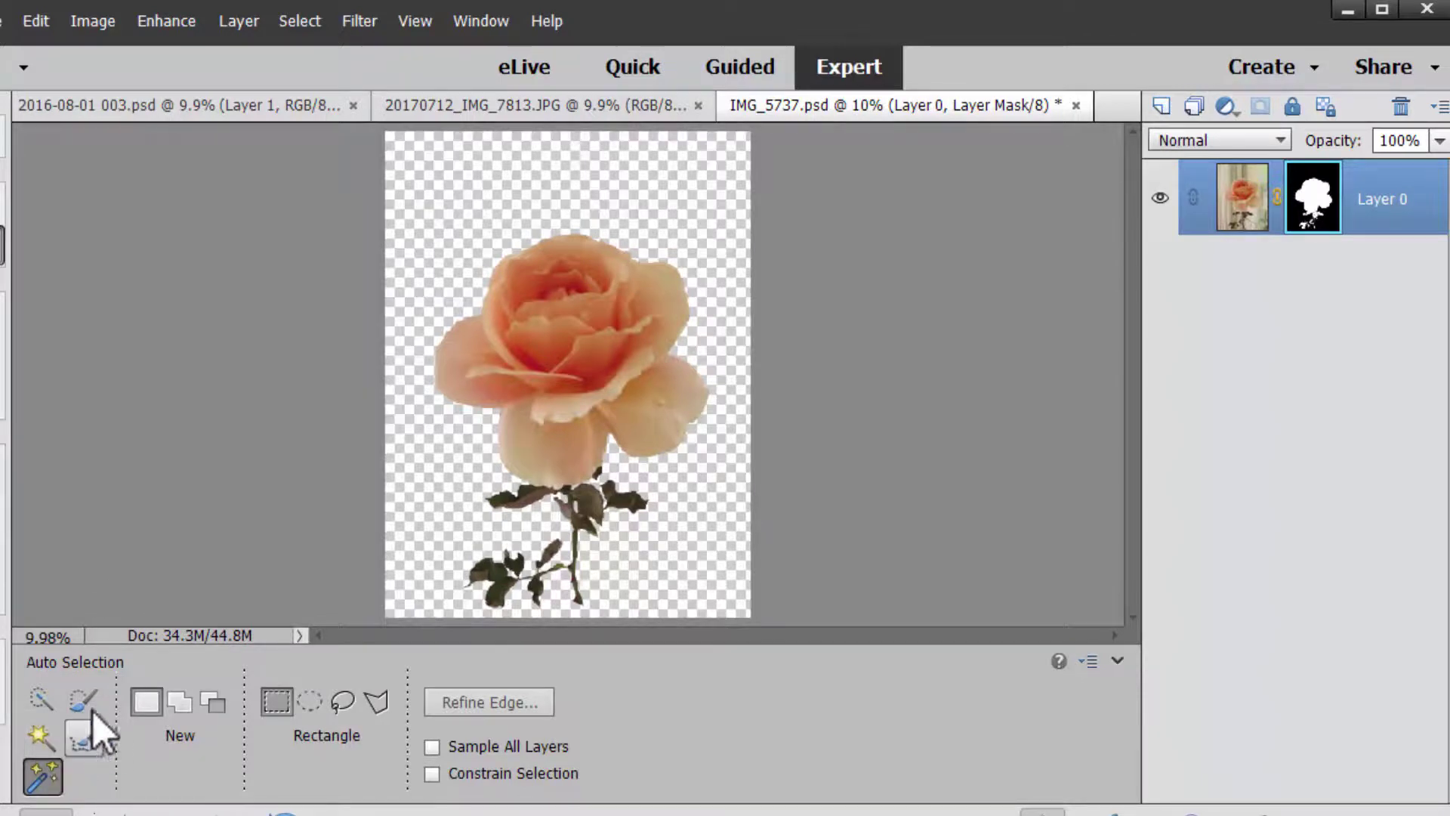
click(3, 204)
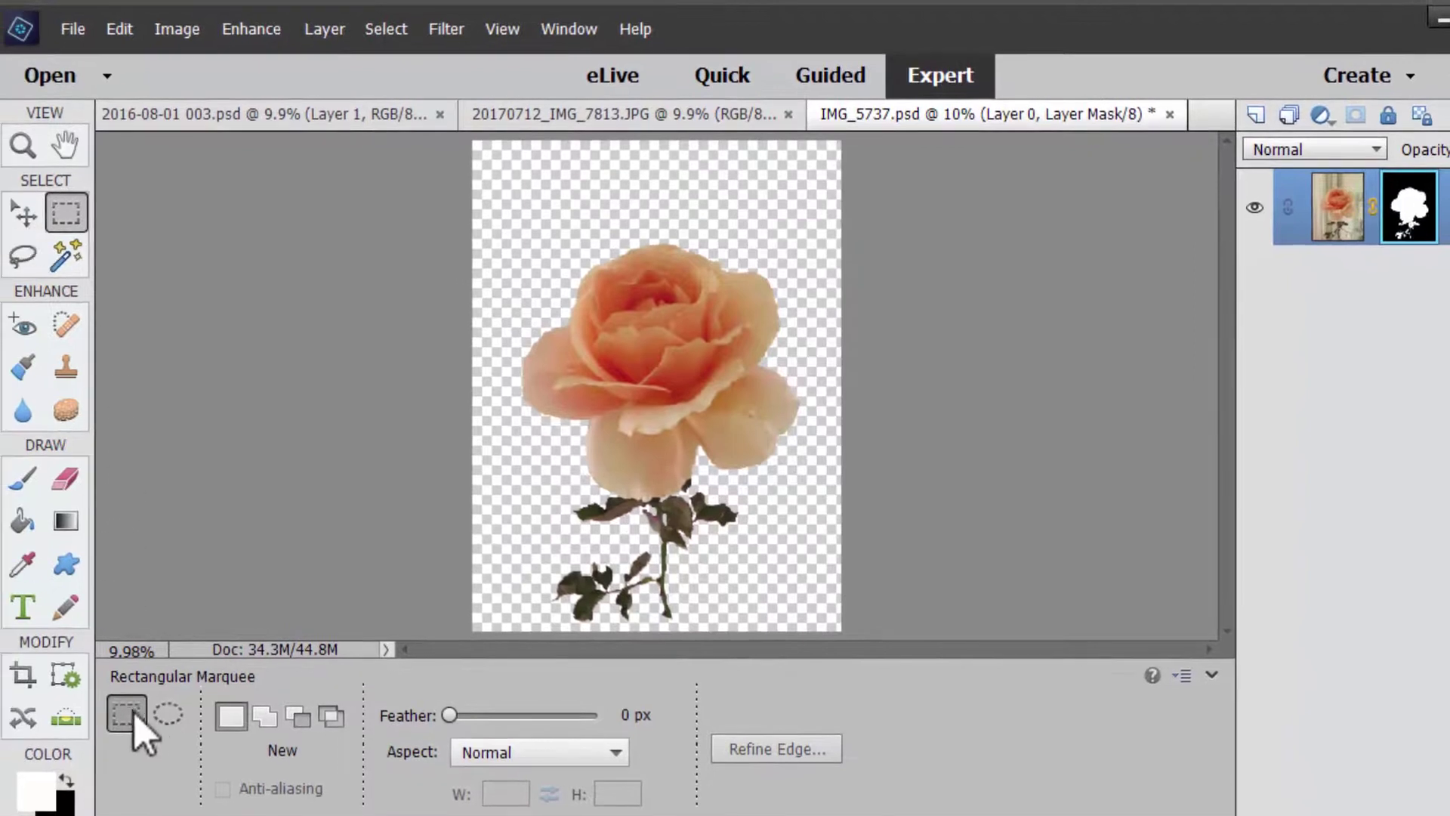
click(171, 718)
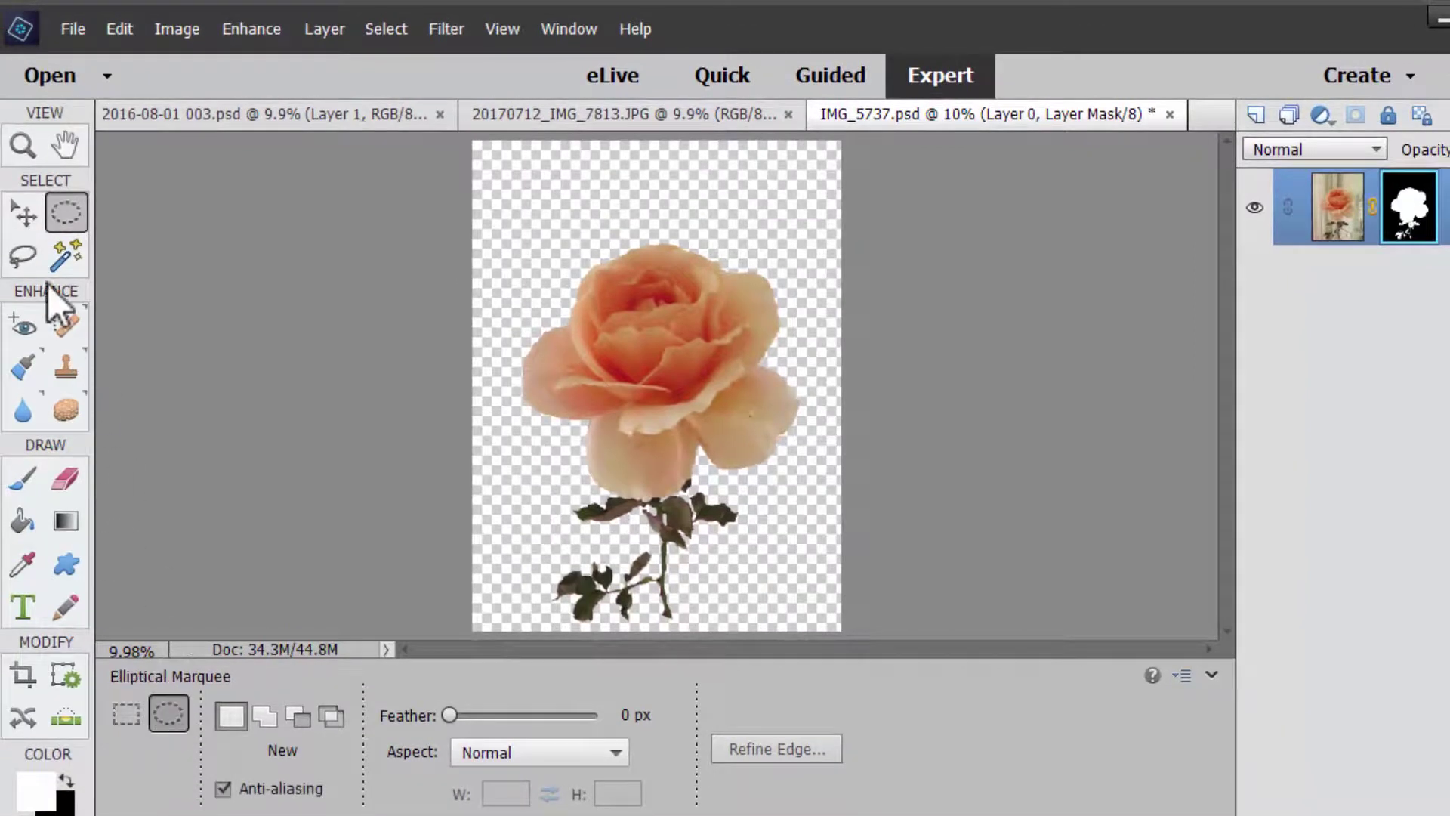
click(22, 256)
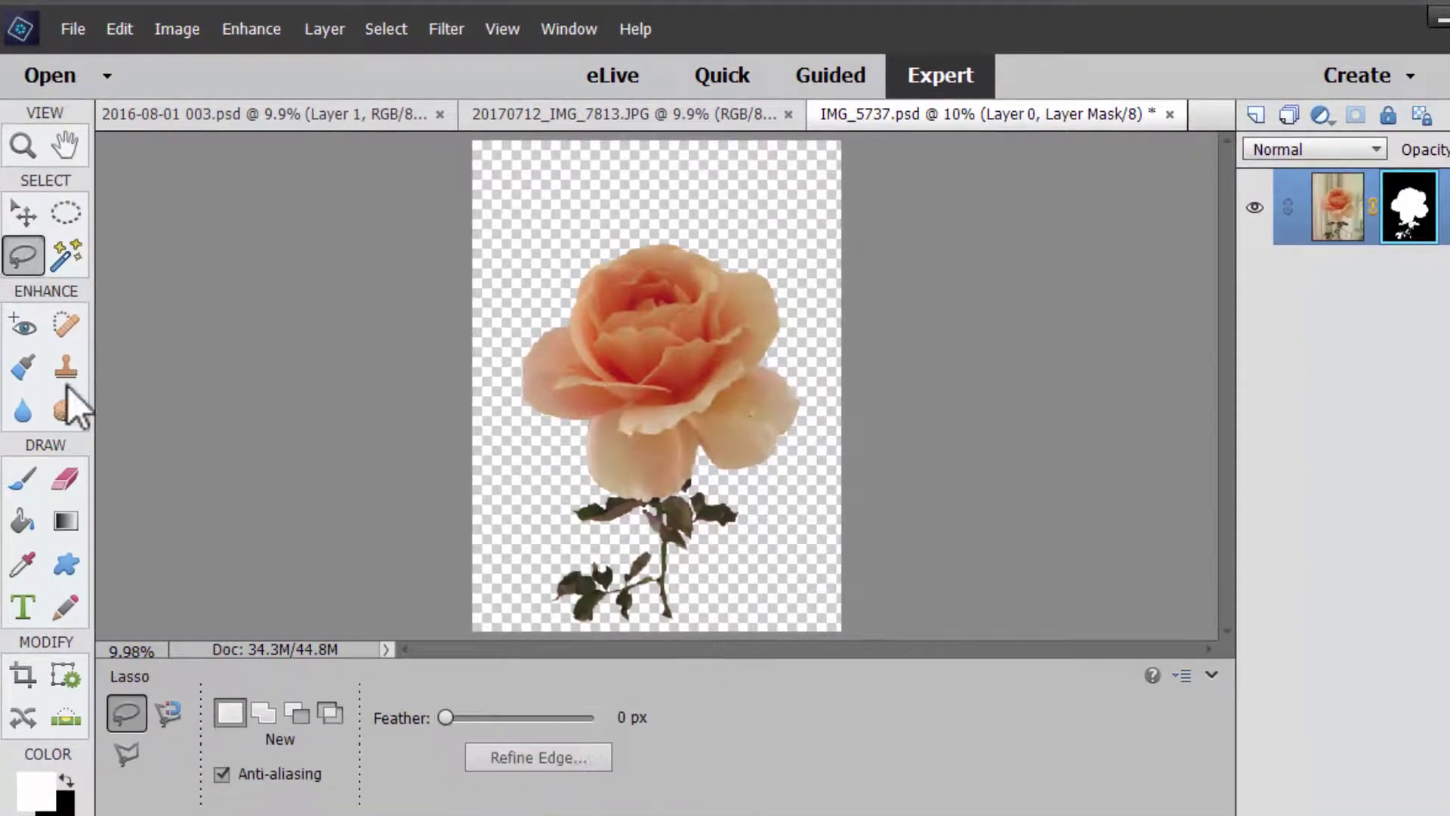
click(168, 718)
click(129, 752)
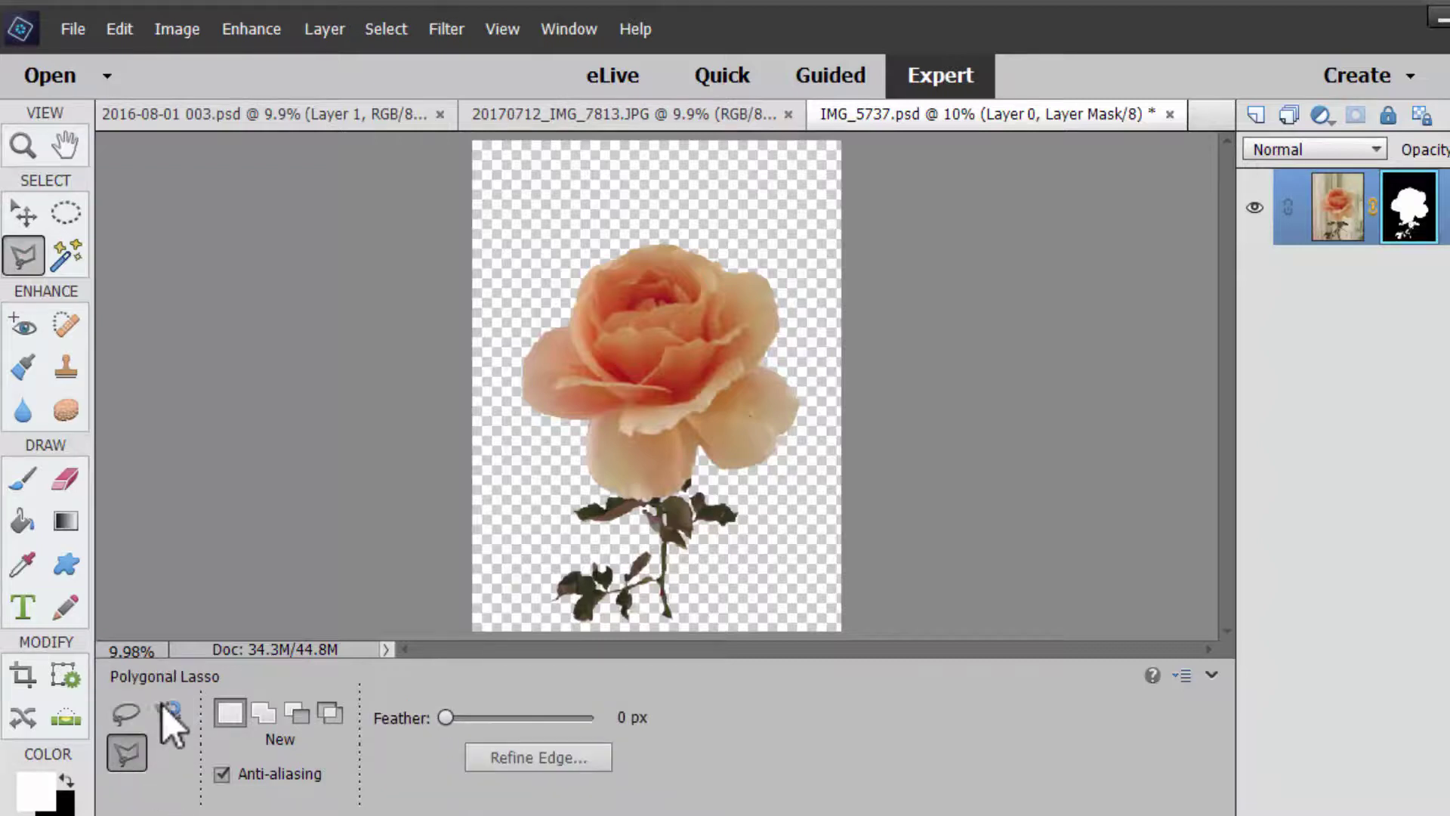
- Go through the Auto Selection tool group: Quick Selection, Selection Brush, Magic Wand and Refine Selection Brush, ending on Auto Selection
click(68, 260)
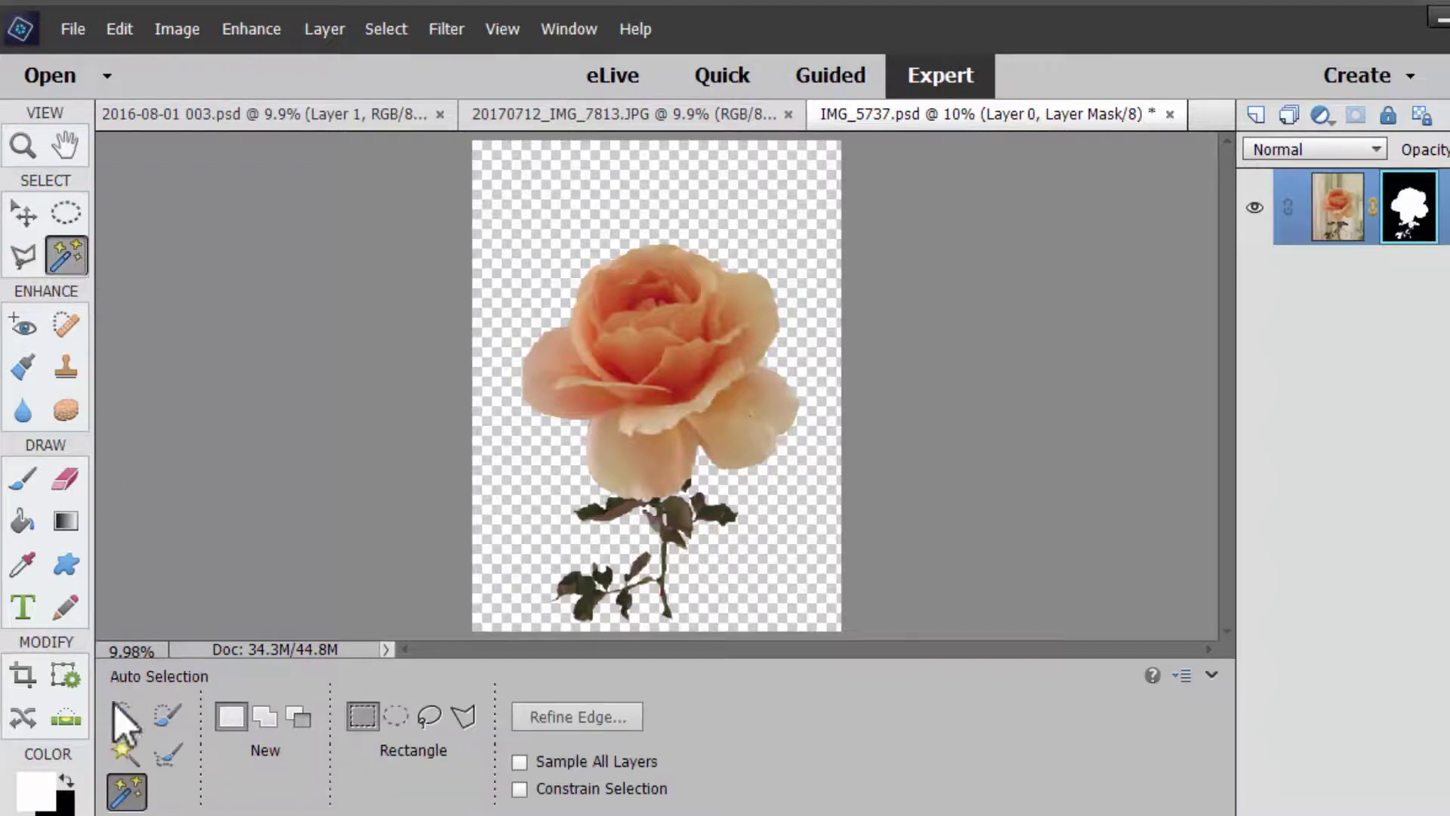
click(125, 713)
click(168, 713)
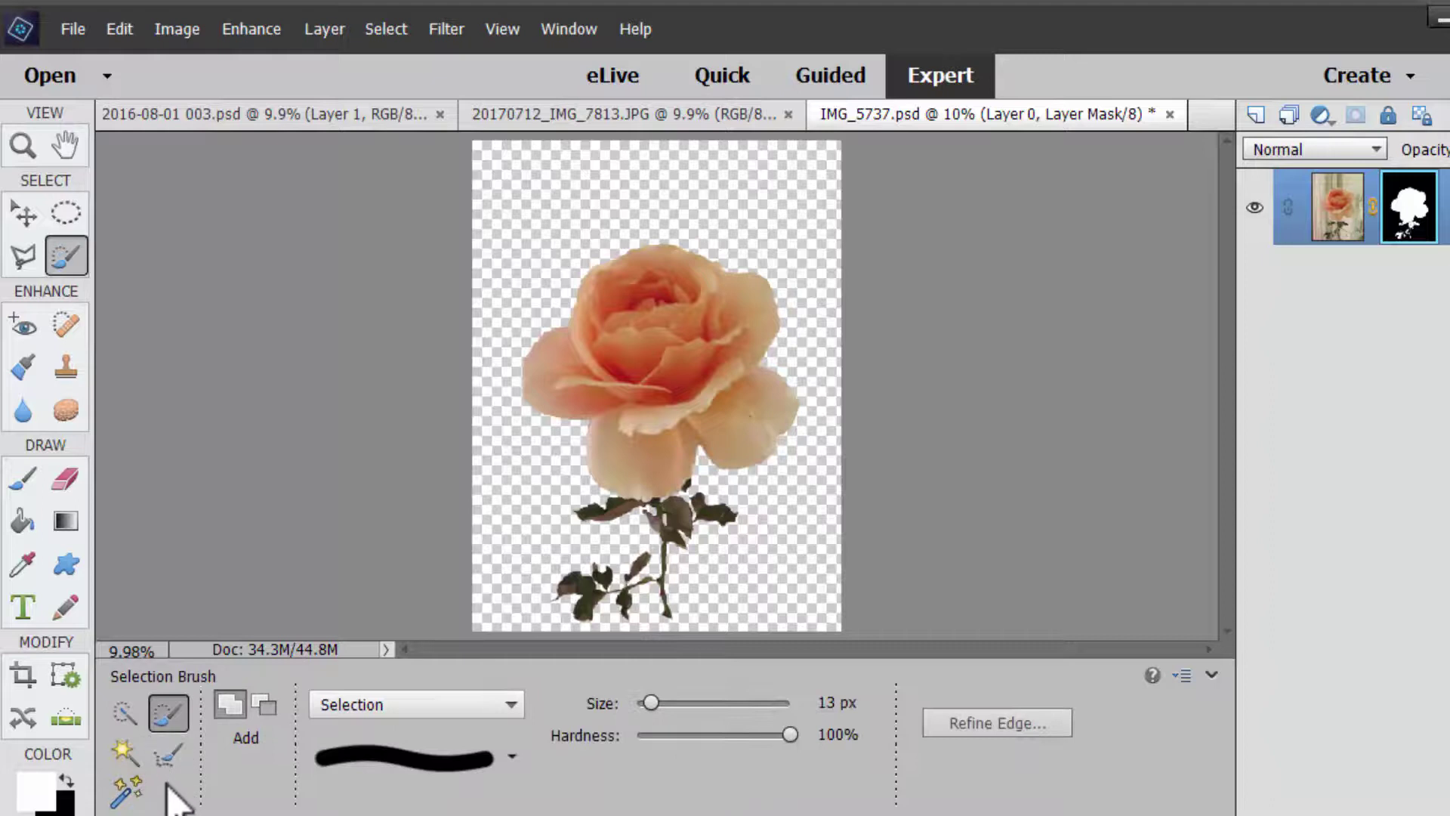
click(126, 752)
click(168, 752)
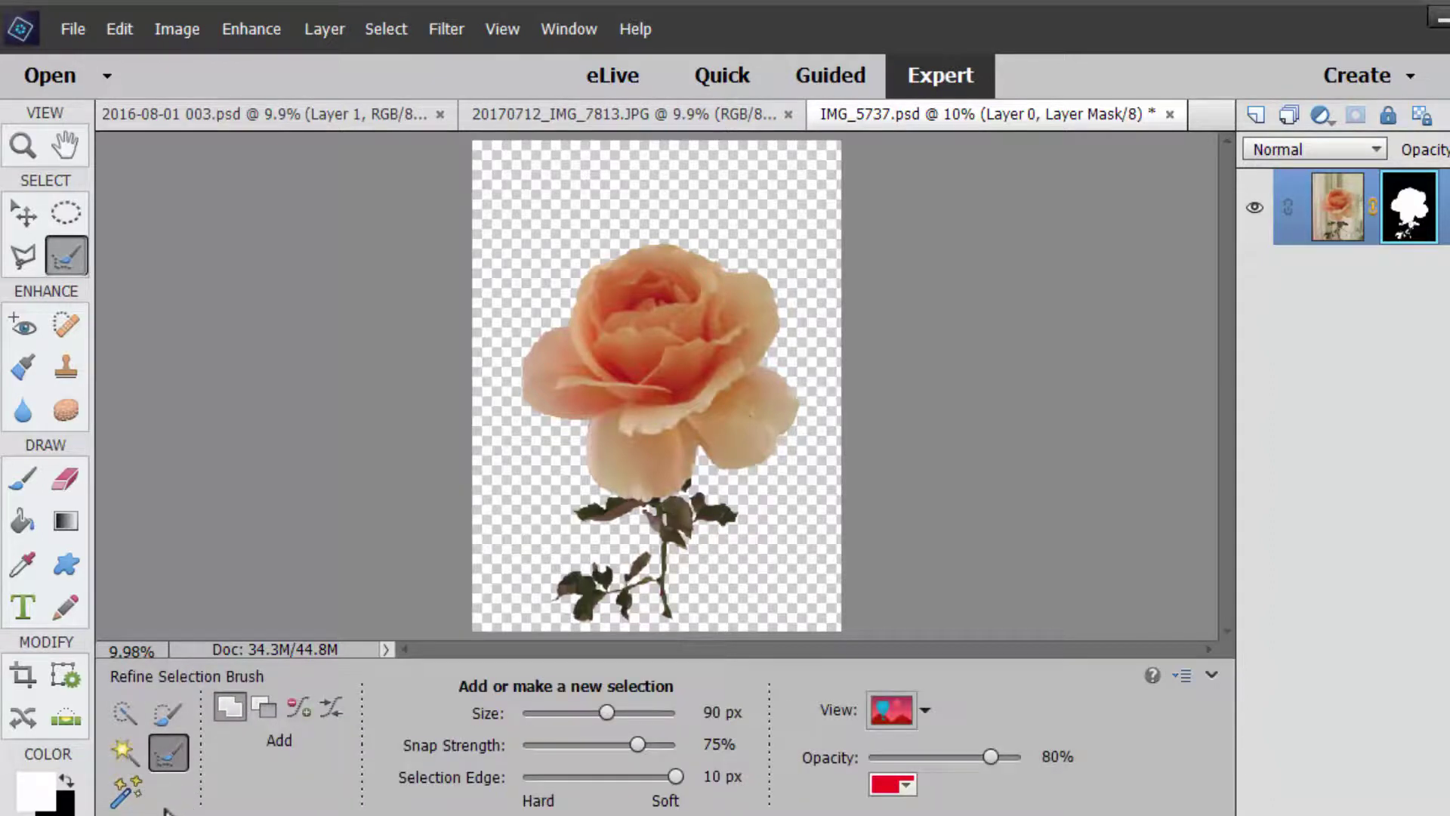
click(126, 790)
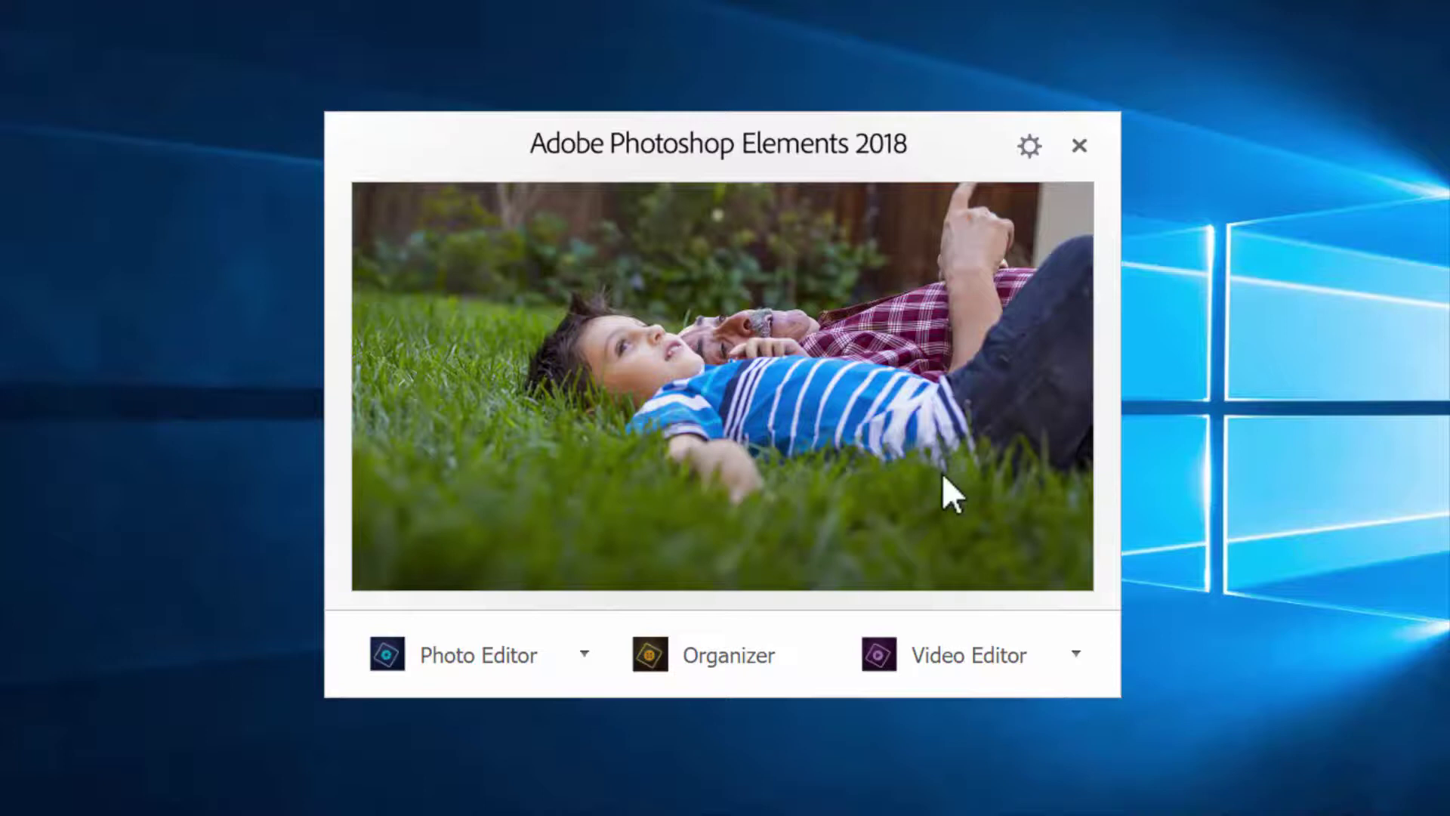
- Switch to Elements Organizer and import the media from the Pictures, Dropbox and OneDrive folders with all attached keyword tags
click(738, 644)
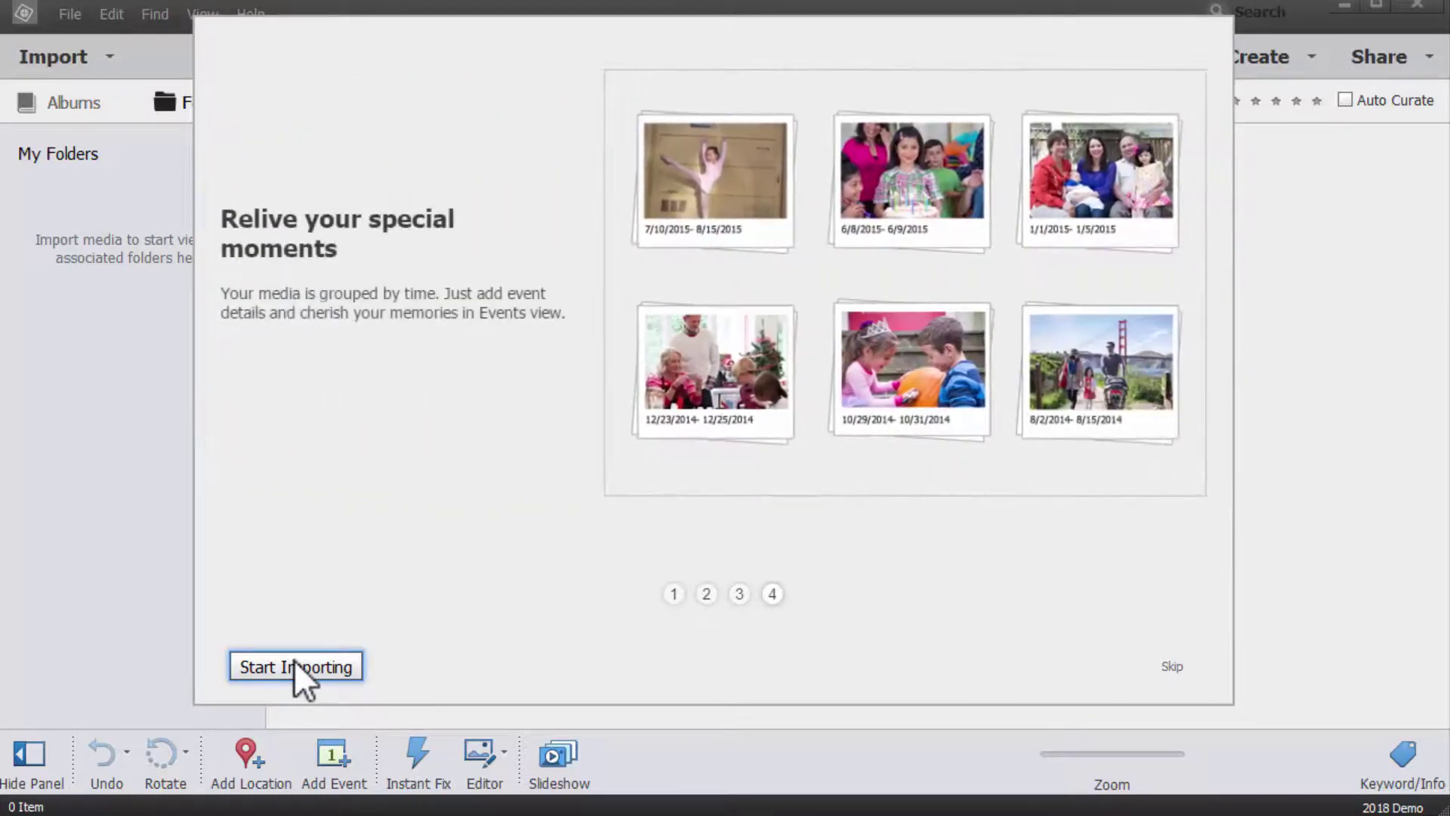
click(294, 665)
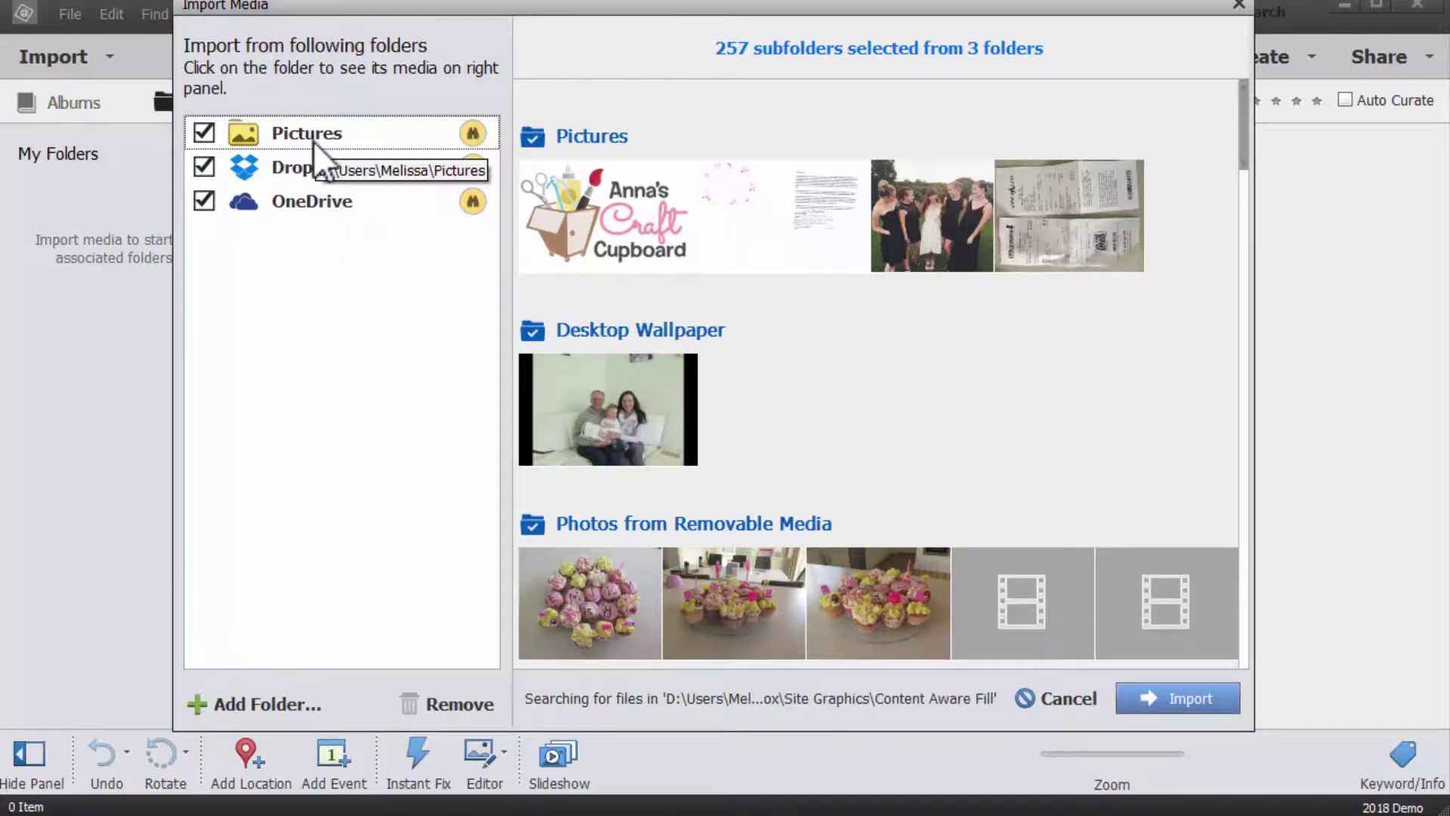
drag(338, 11, 346, 30)
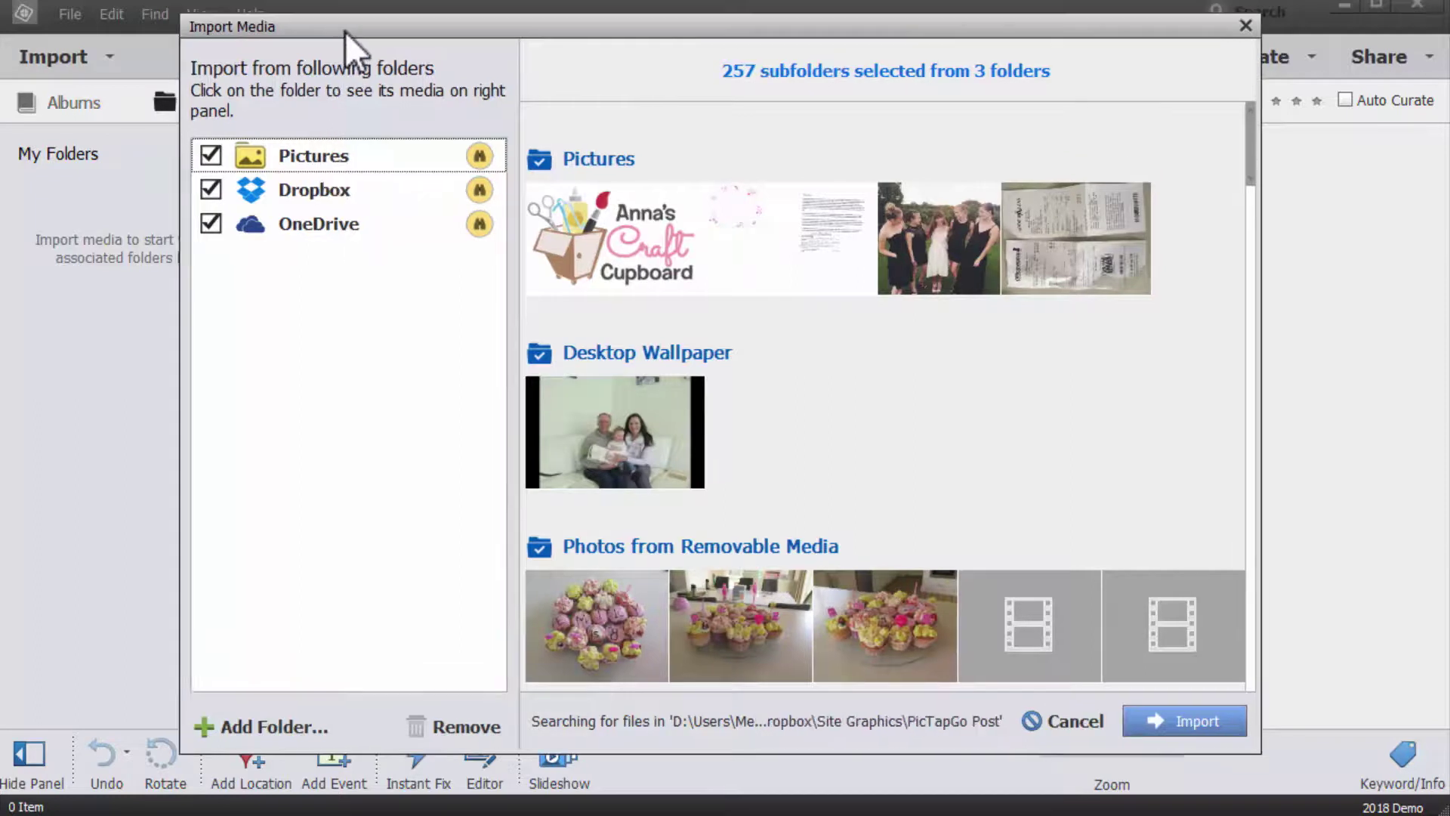
click(1162, 723)
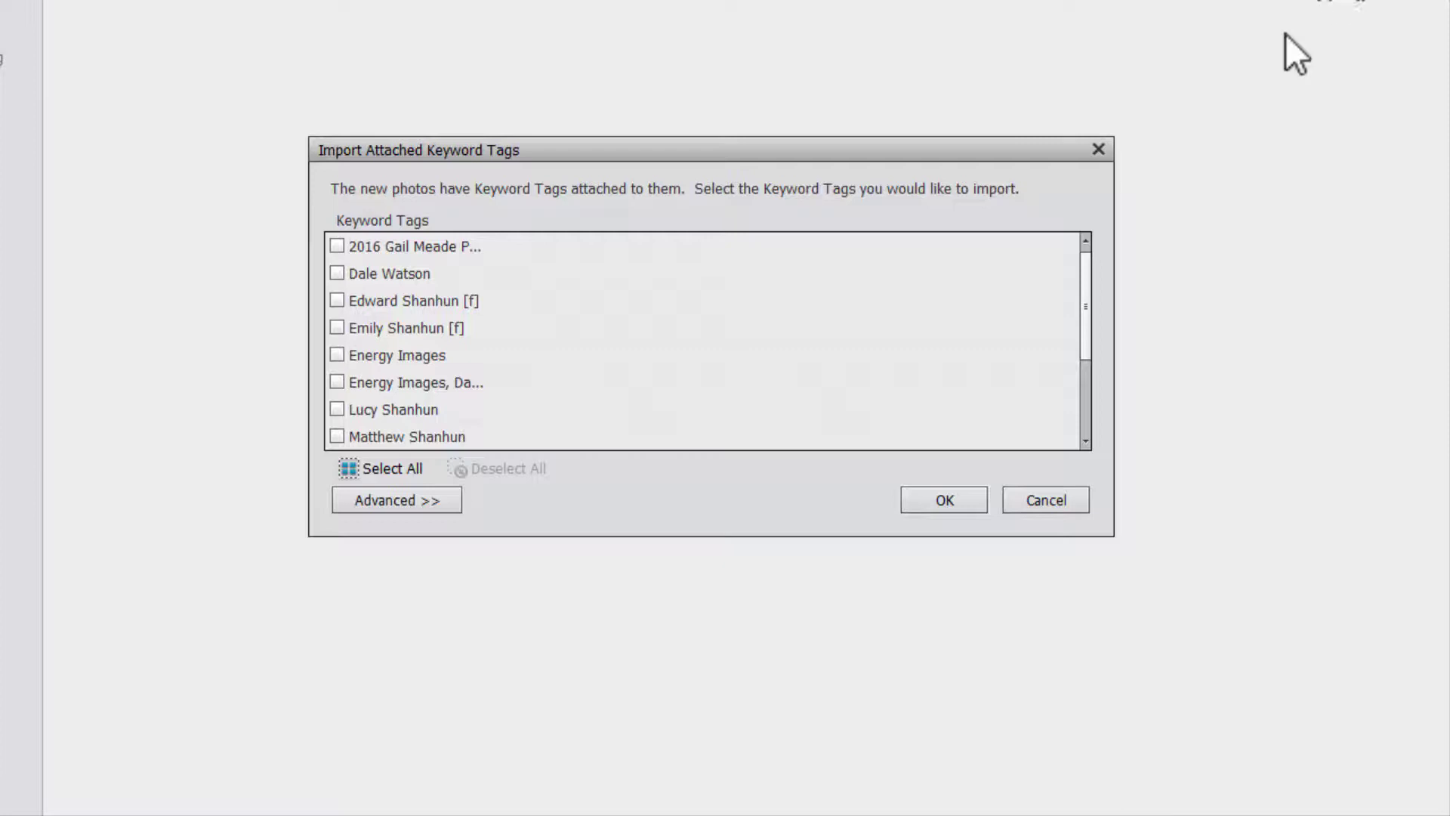
click(393, 467)
click(944, 500)
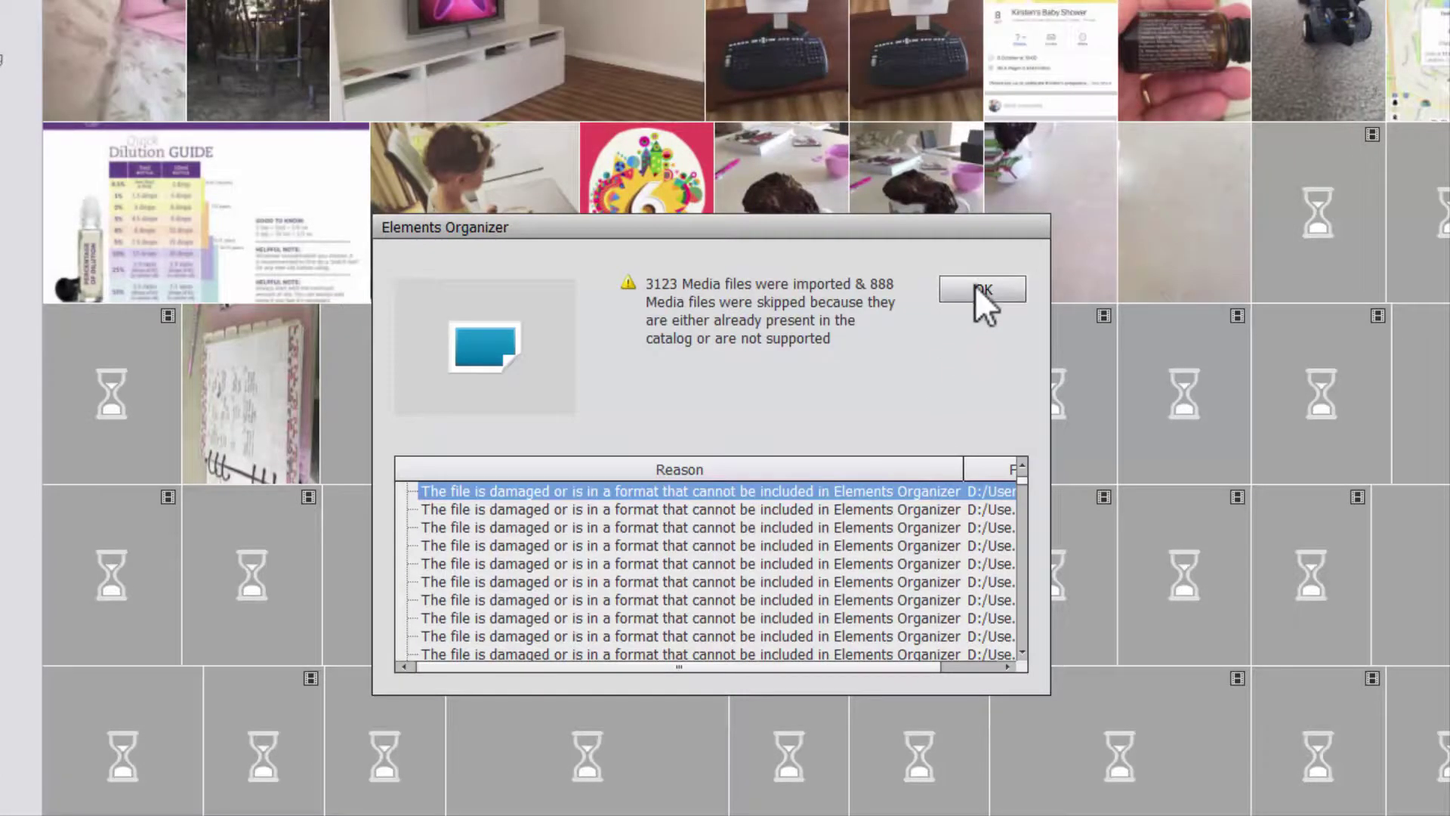
- Review the list of skipped files in the import report with the File column widened, and close the report
scroll(896, 586, down, 5)
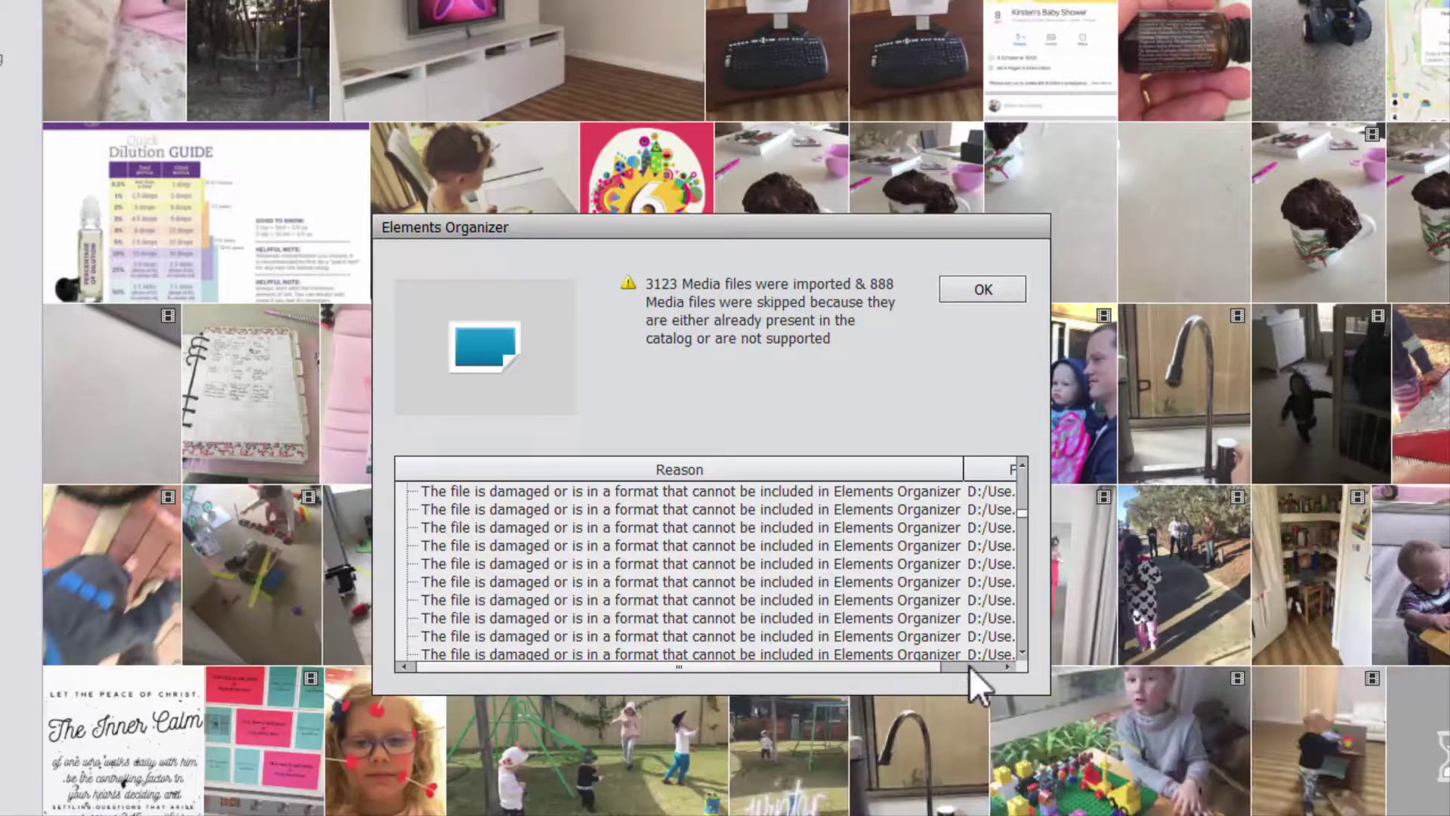
click(968, 666)
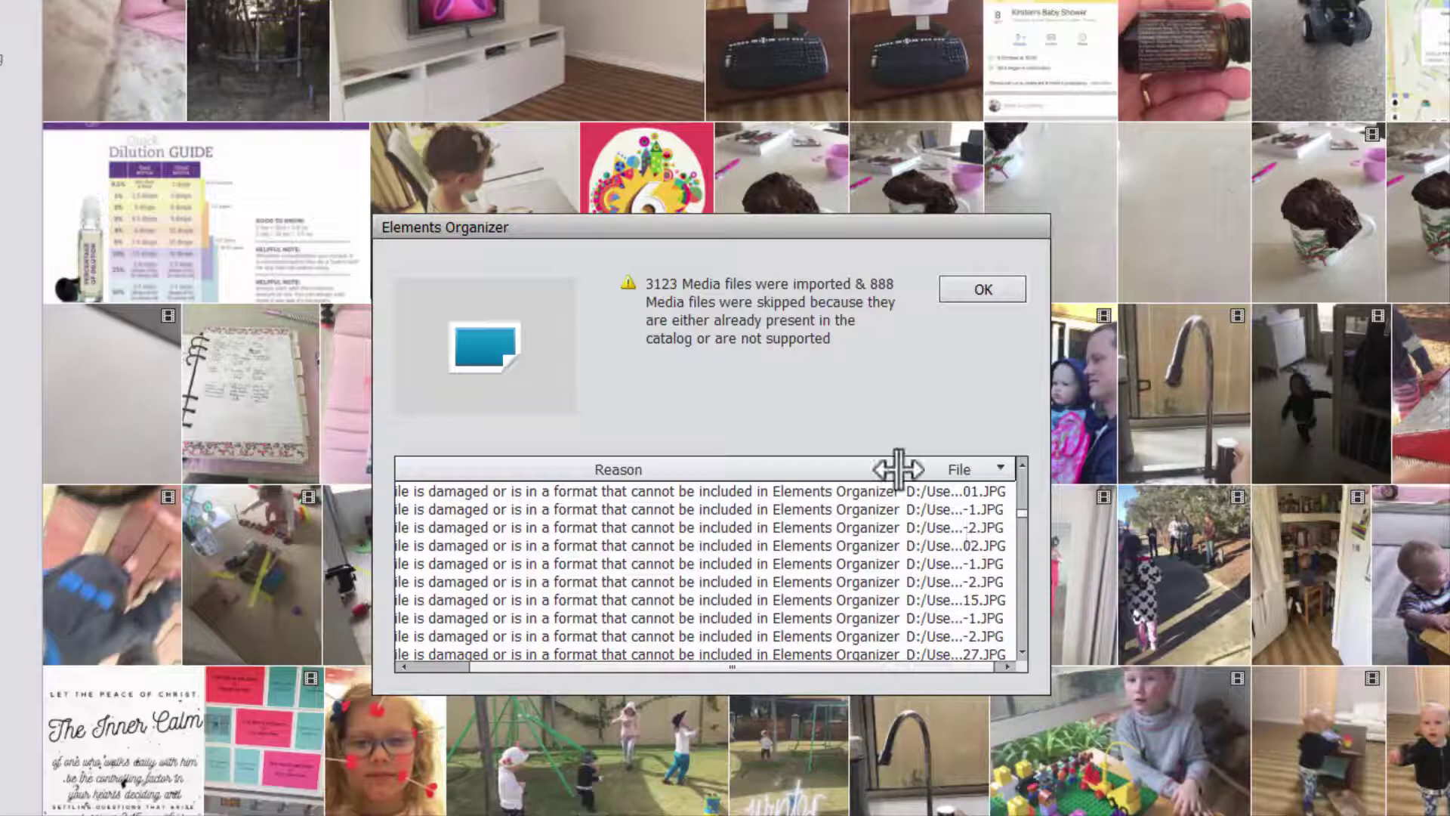
drag(900, 467, 633, 469)
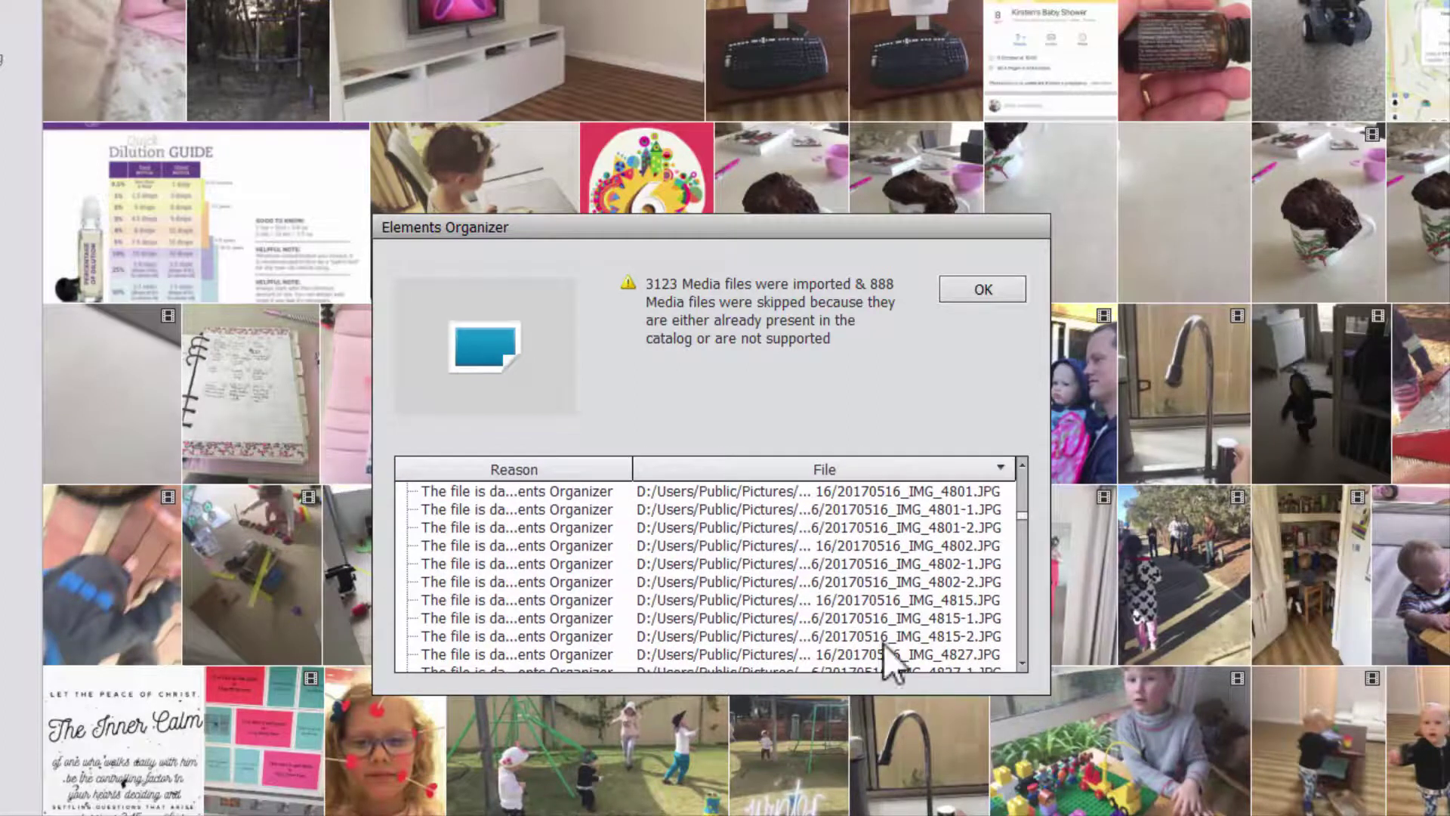
click(983, 290)
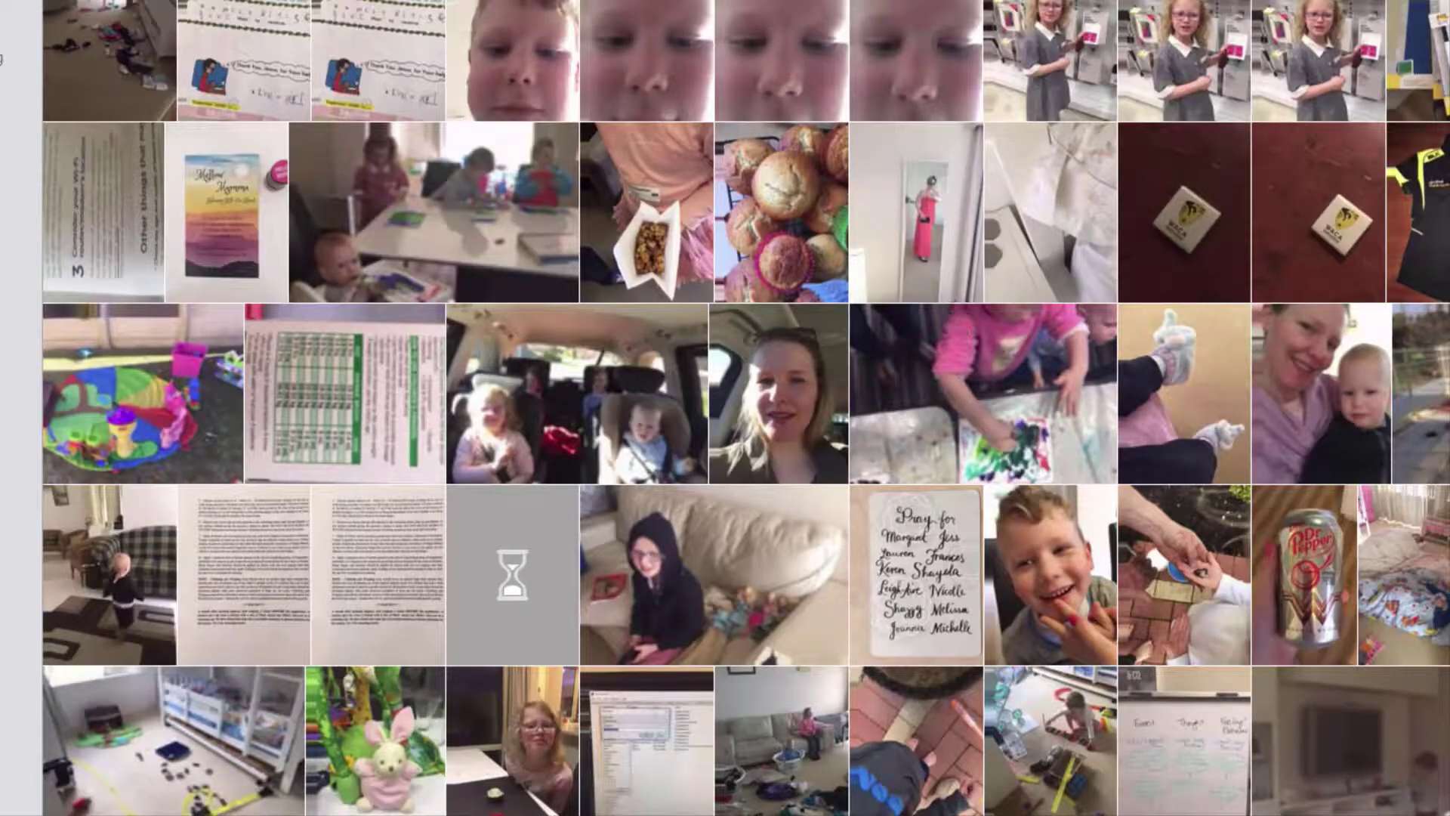
scroll(740, 408, up, 1)
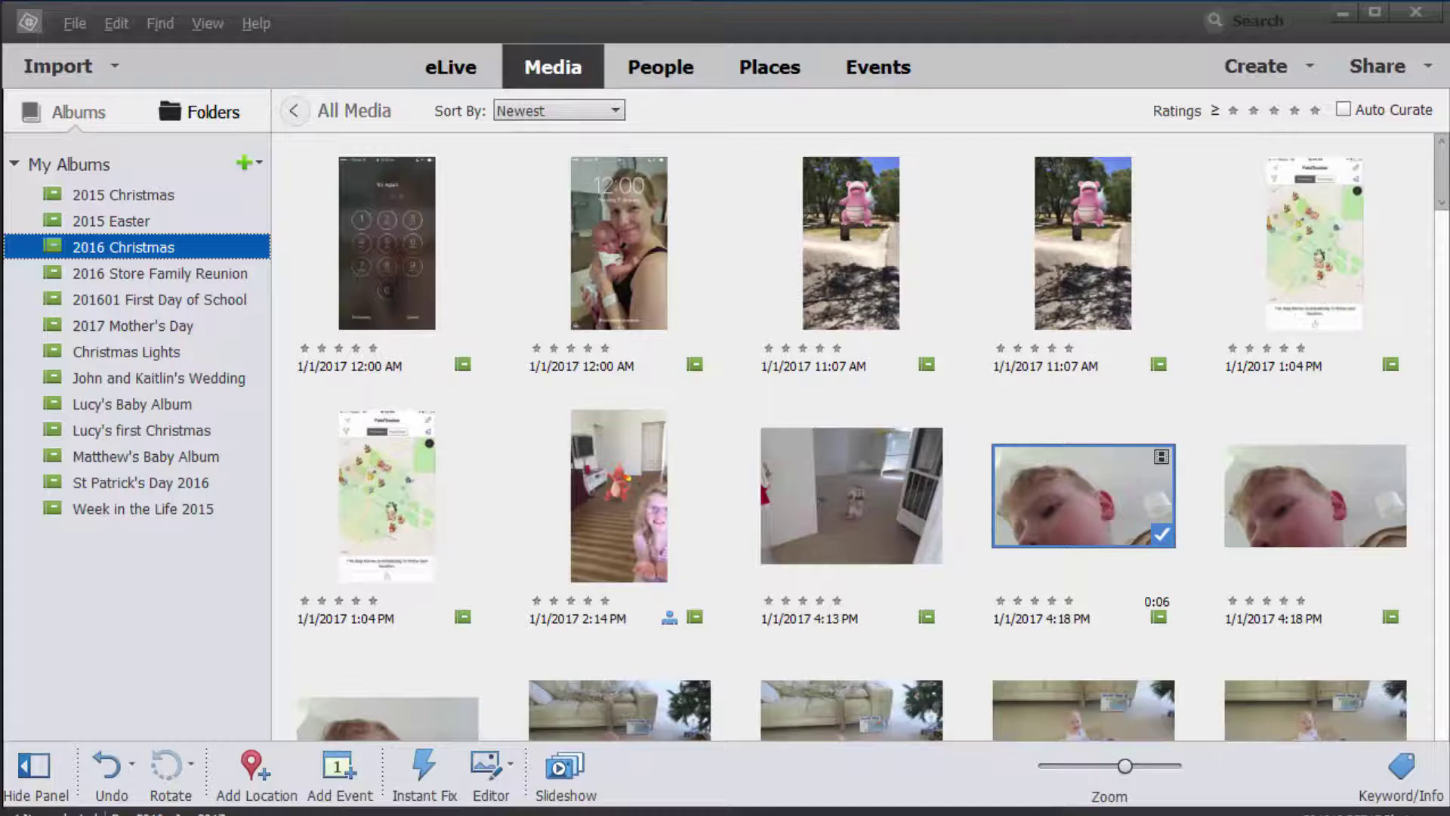
- Try to turn on Auto Curate for the 2015 Easter album
click(519, 20)
drag(506, 27, 515, 26)
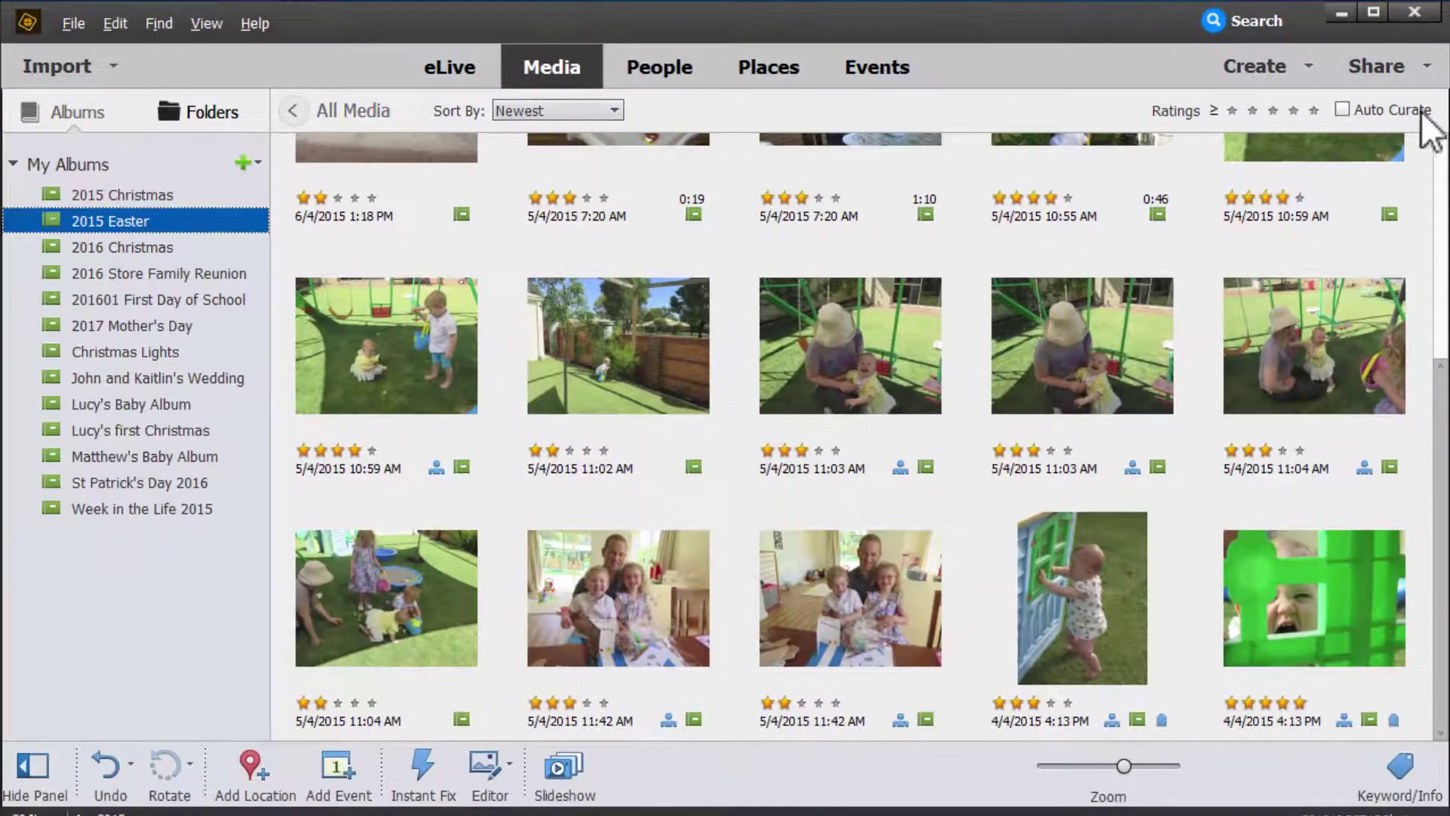
click(1343, 109)
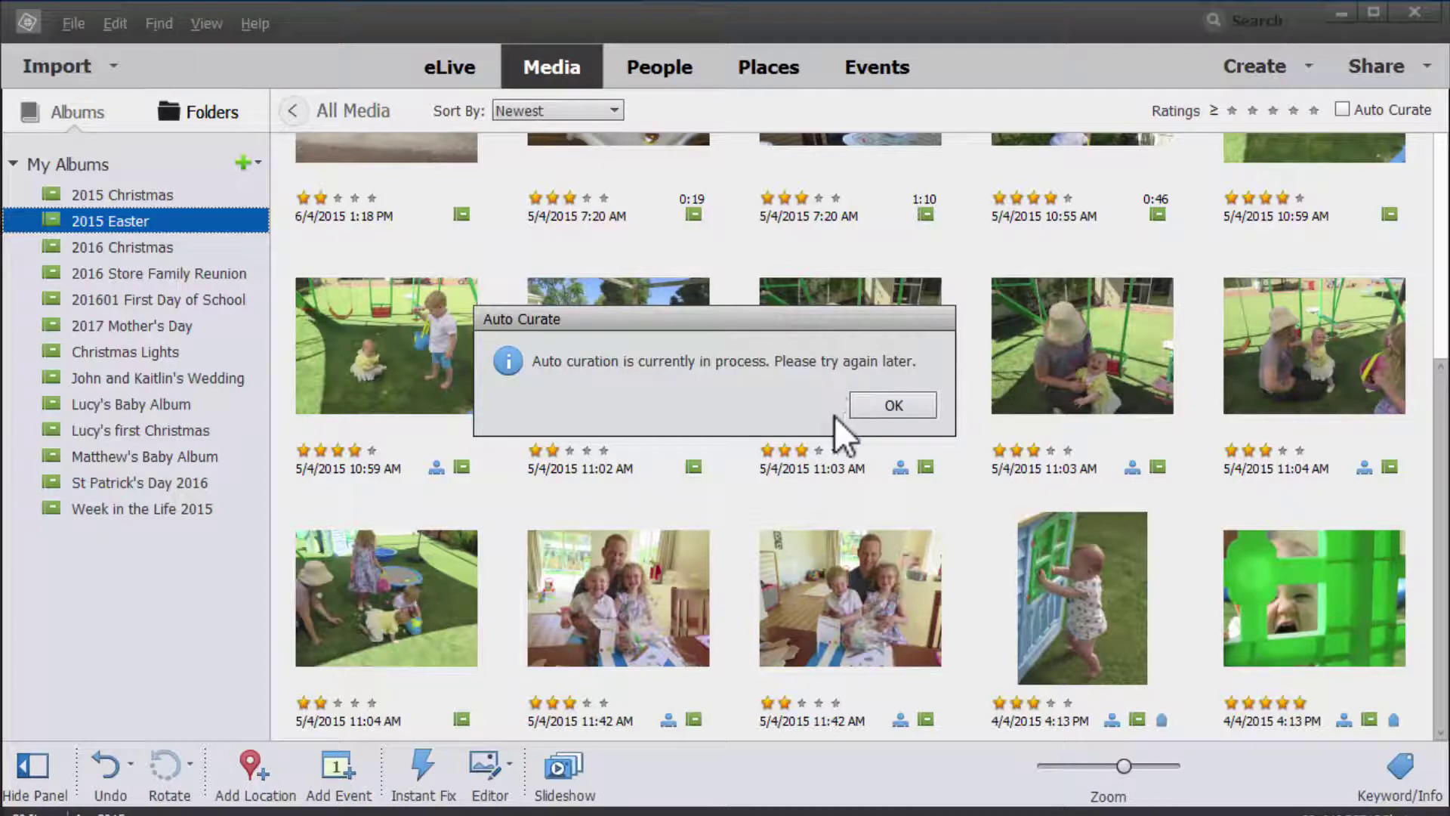
click(868, 414)
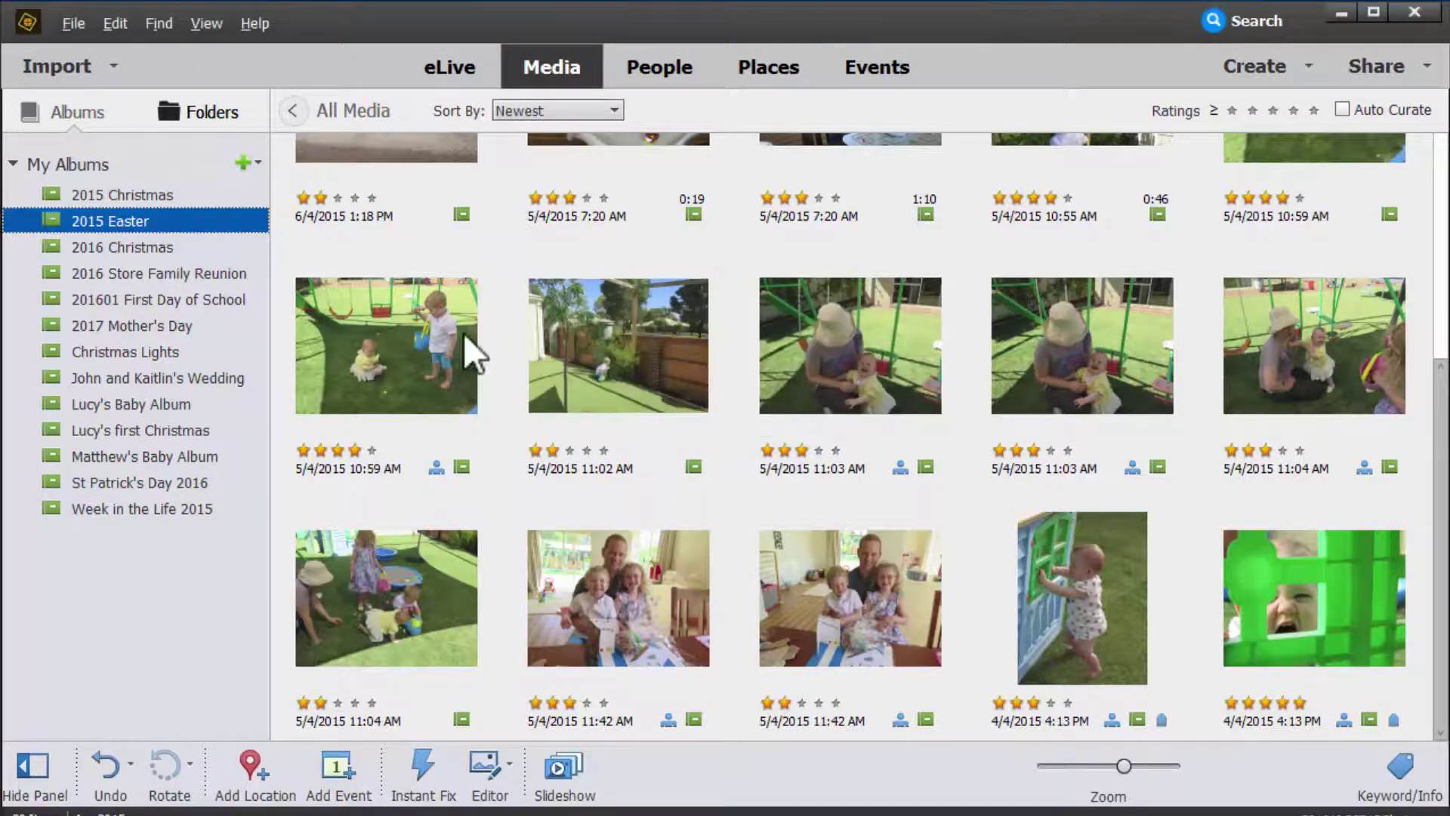
- Show the 2016 Christmas album and turn on Auto Curate for it
ctrl+click(124, 269)
click(140, 248)
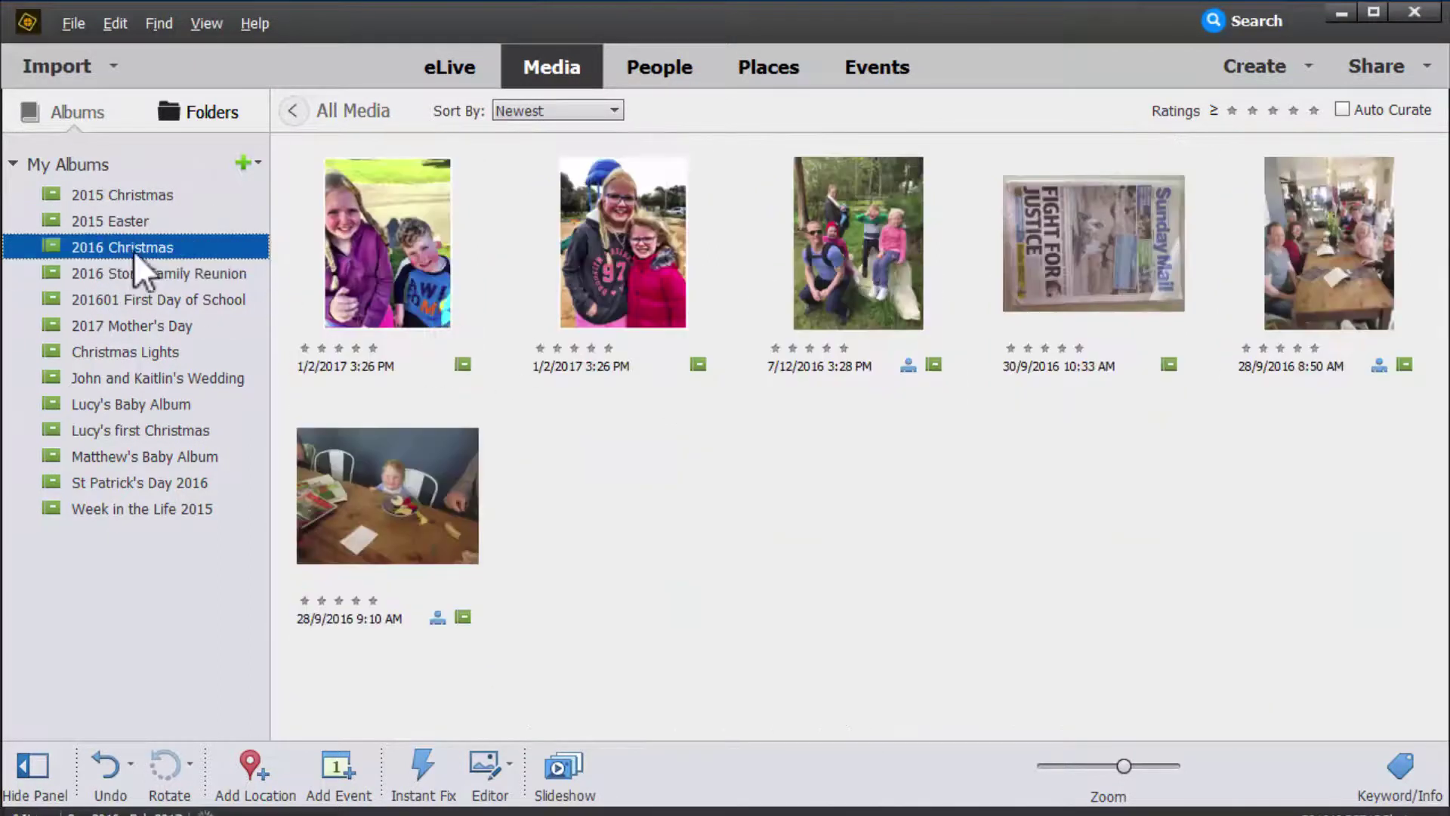
click(1344, 111)
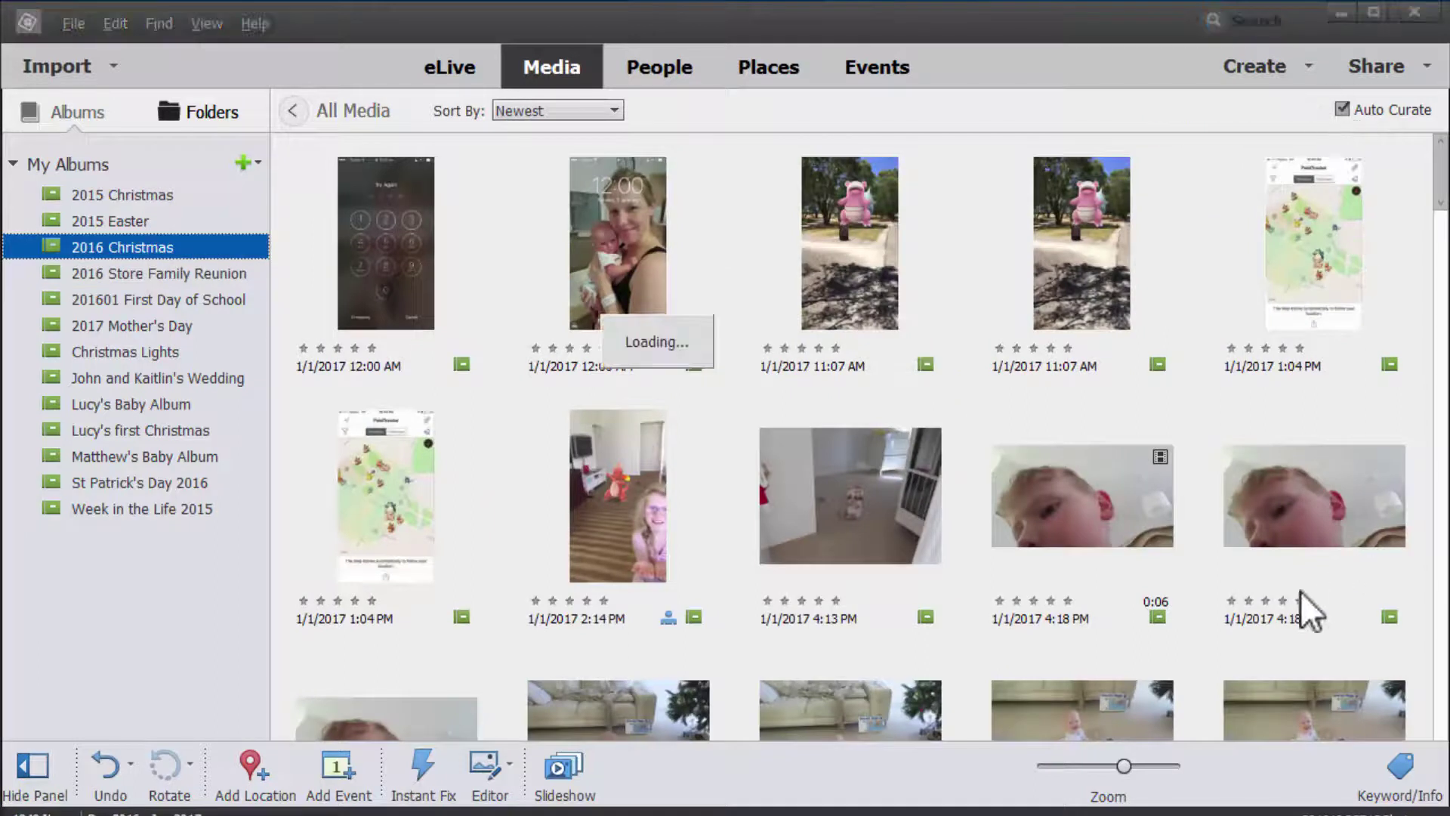
- View the blurry floor photo of 18/12/2016 4:12 PM enlarged among the curated photos, and return to the album's thumbnails
drag(1431, 276, 1443, 528)
click(895, 438)
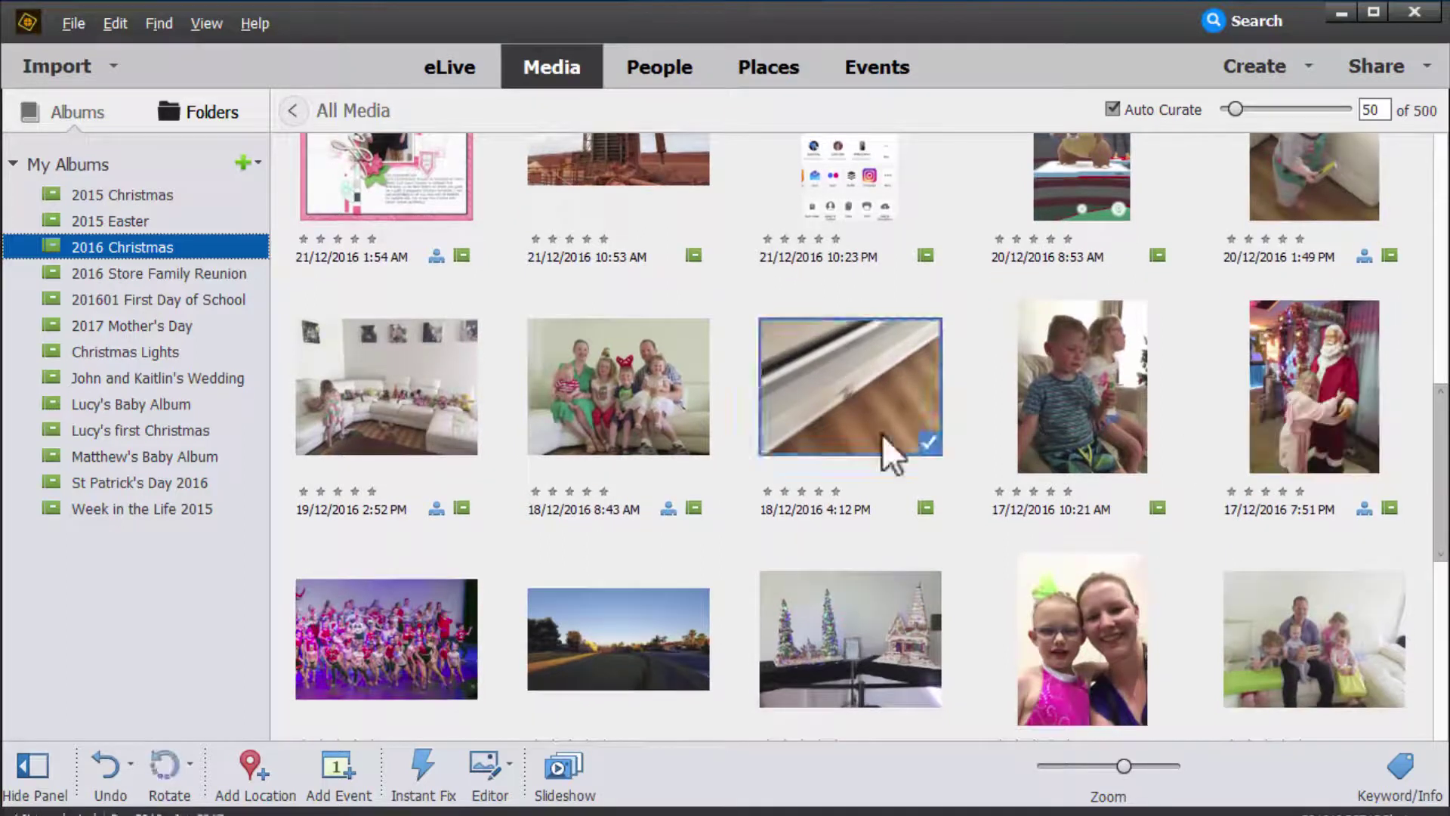
double_click(869, 393)
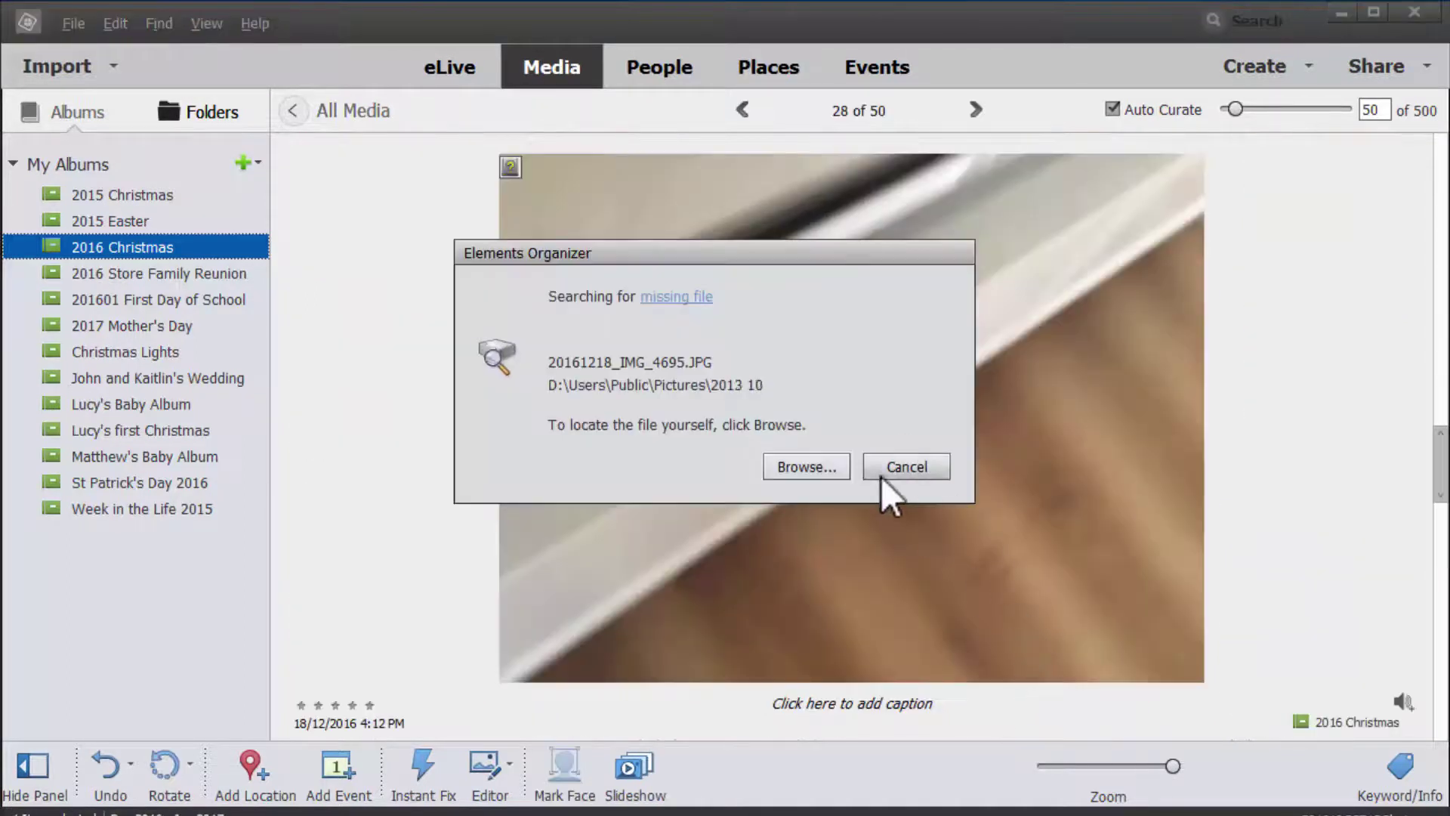
drag(698, 257, 1225, 799)
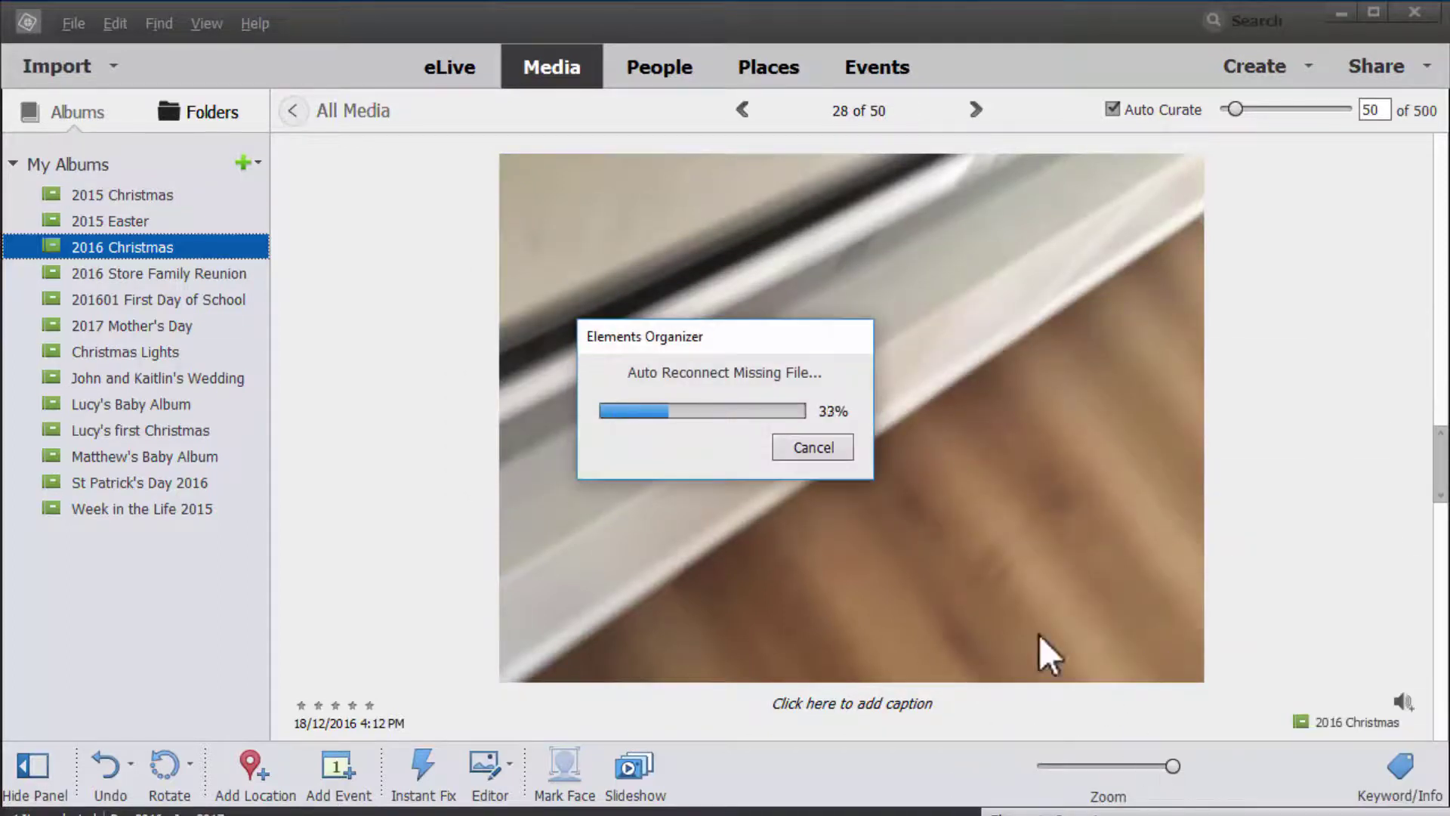
click(295, 114)
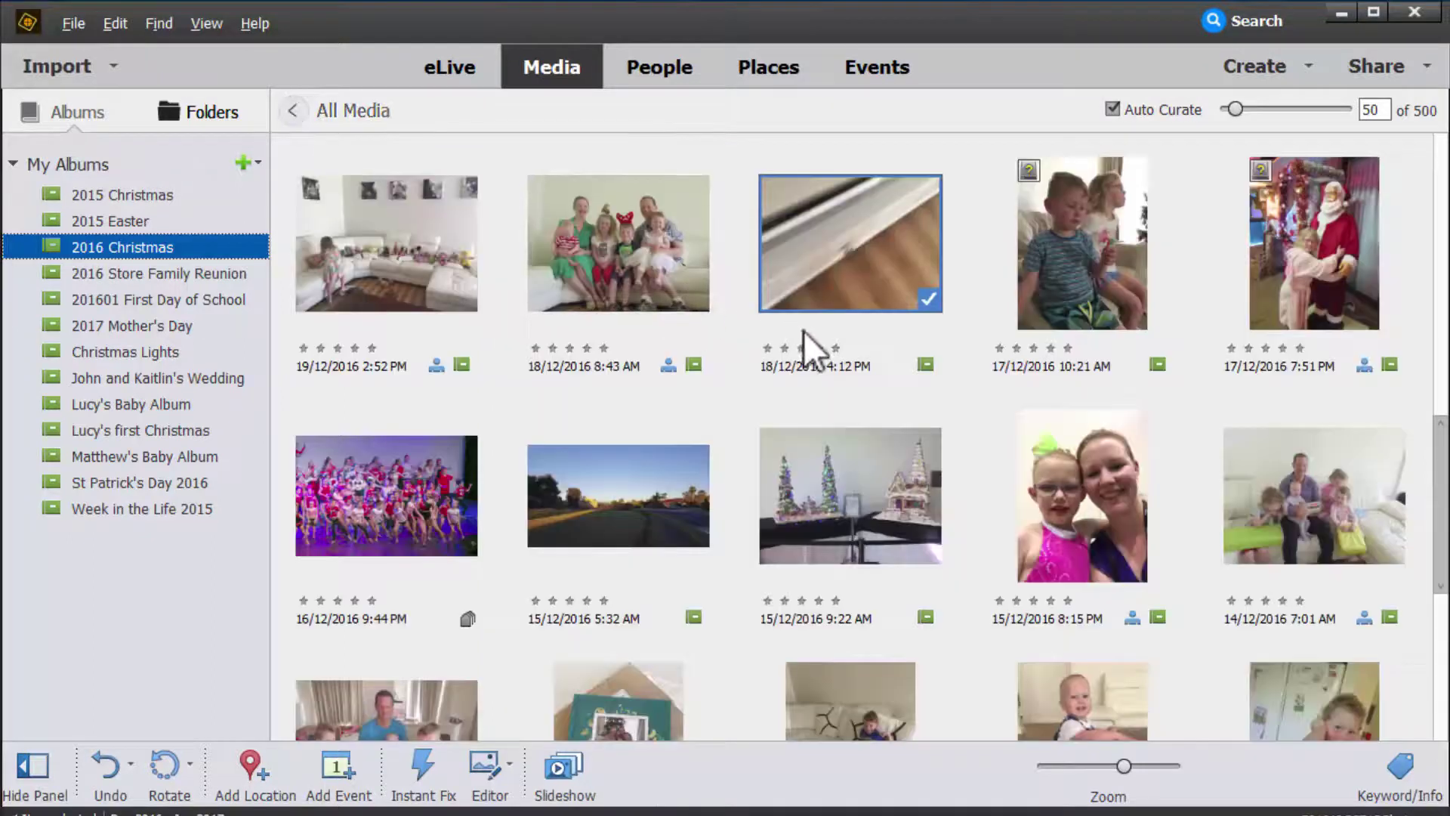
- Vary the Auto Curate photo count between 10, 500 and 15, and look through the 15 curated photos
drag(1231, 110, 1214, 112)
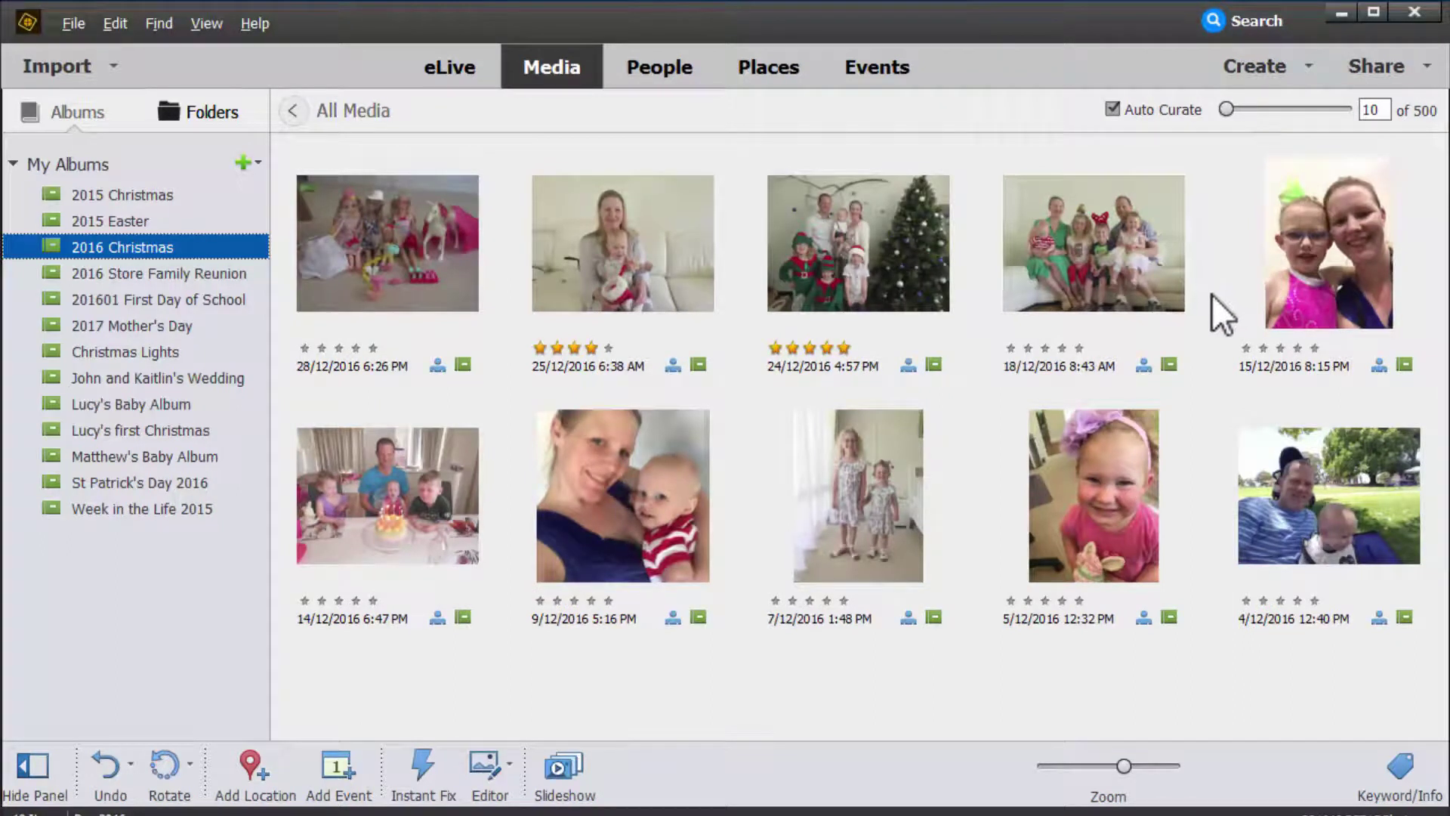
drag(1227, 110, 1349, 112)
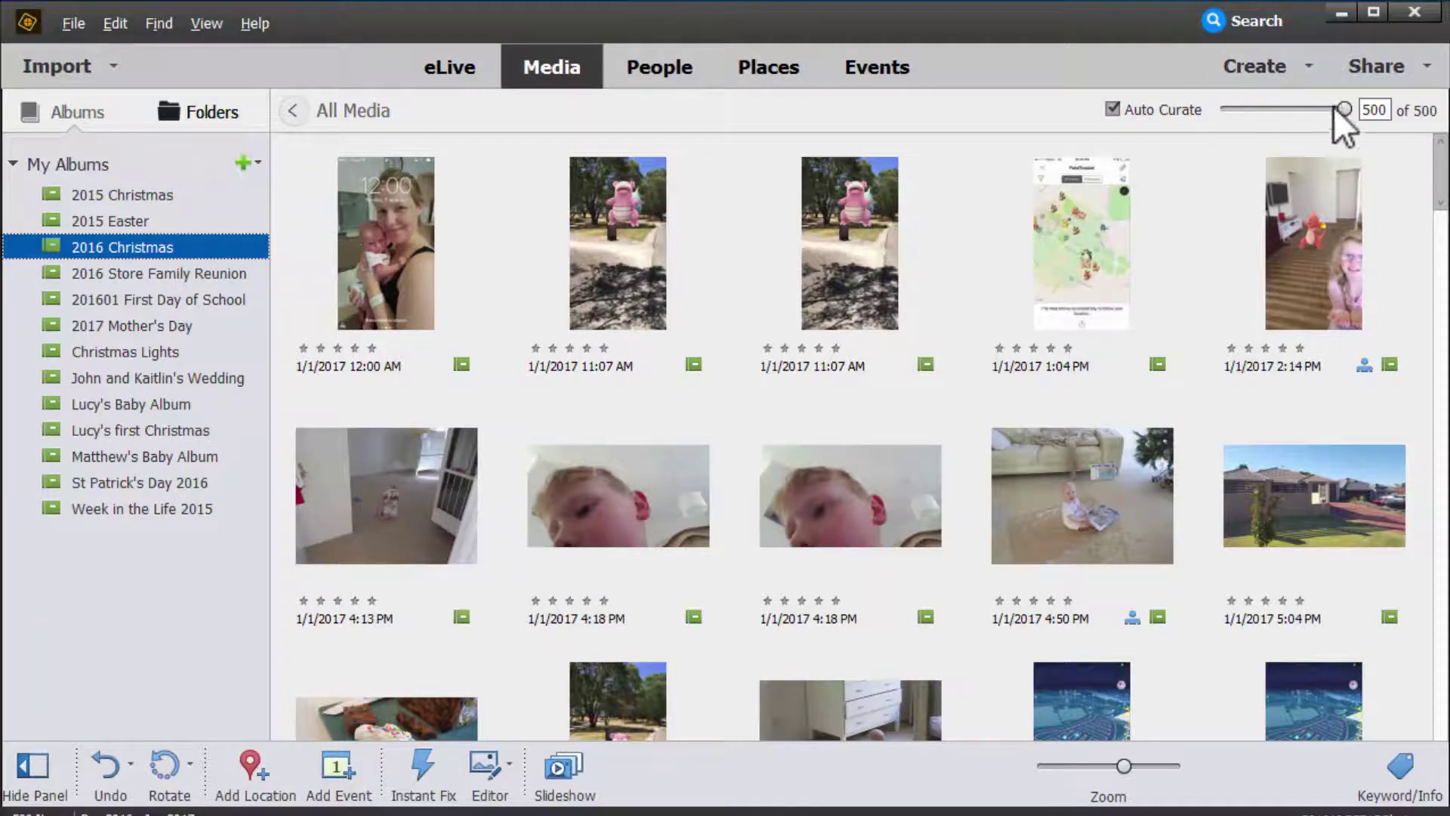
drag(1343, 107, 1221, 118)
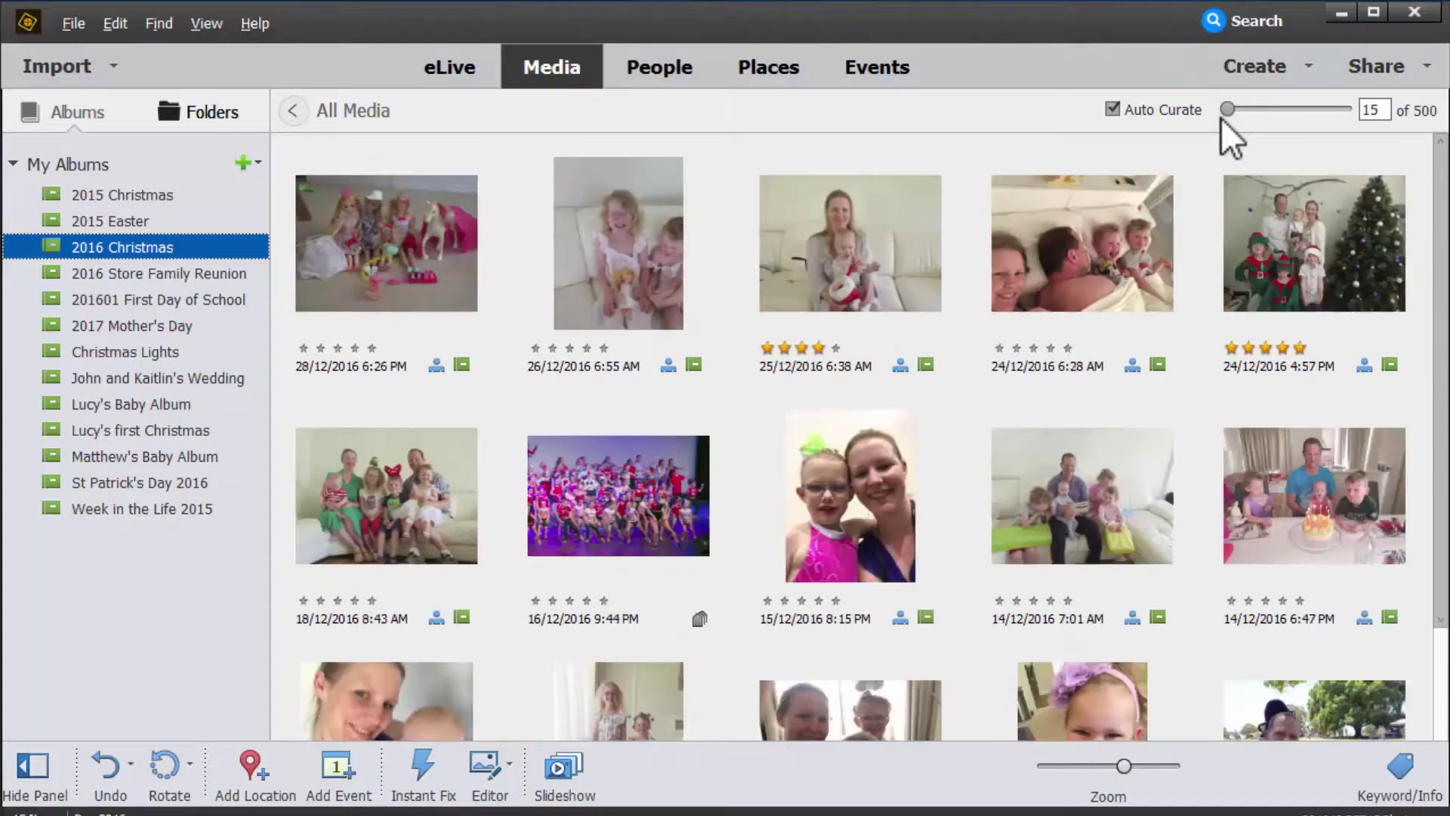
scroll(1439, 212, down, 1)
drag(1438, 198, 1439, 306)
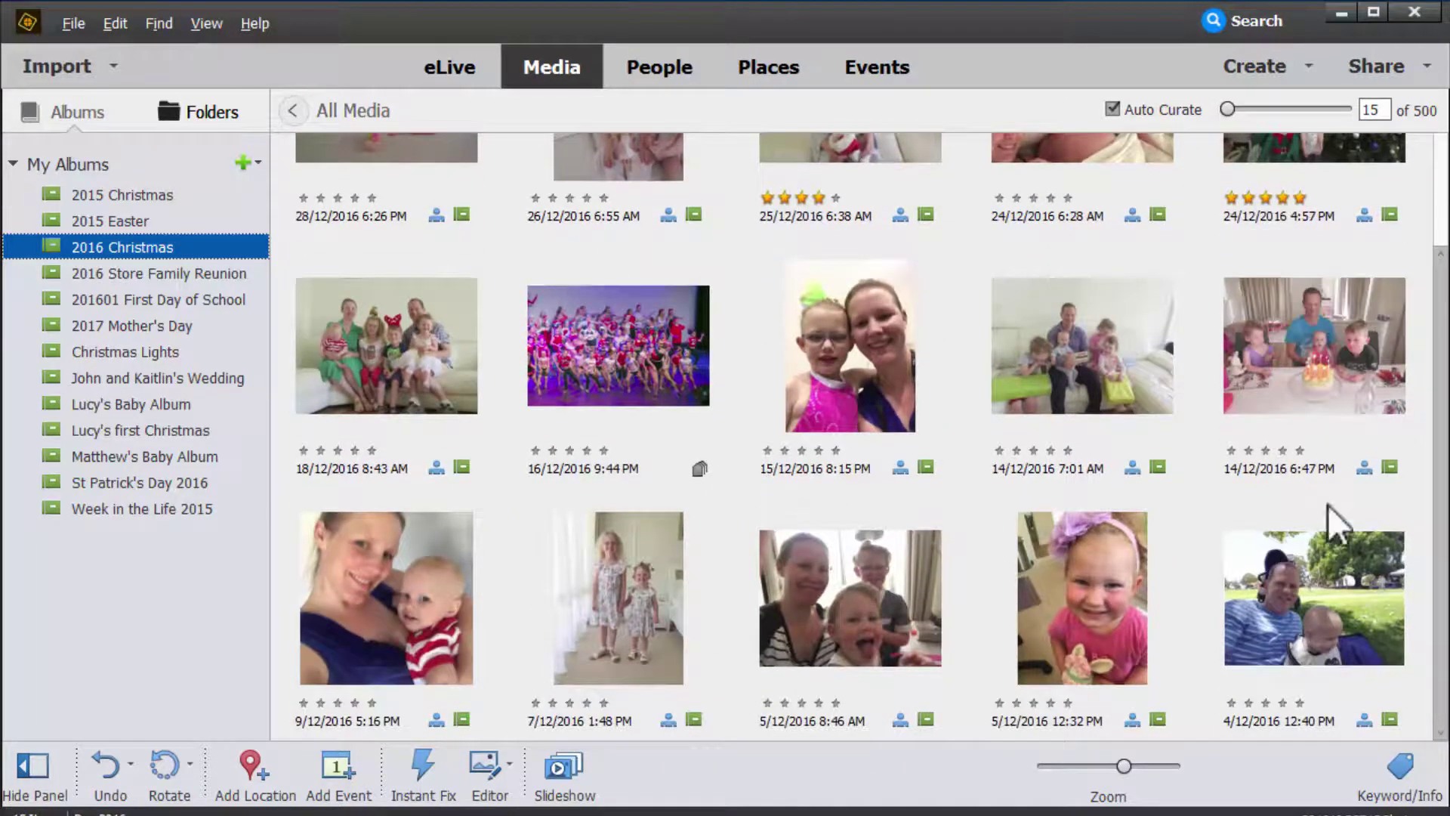
scroll(1439, 453, up, 2)
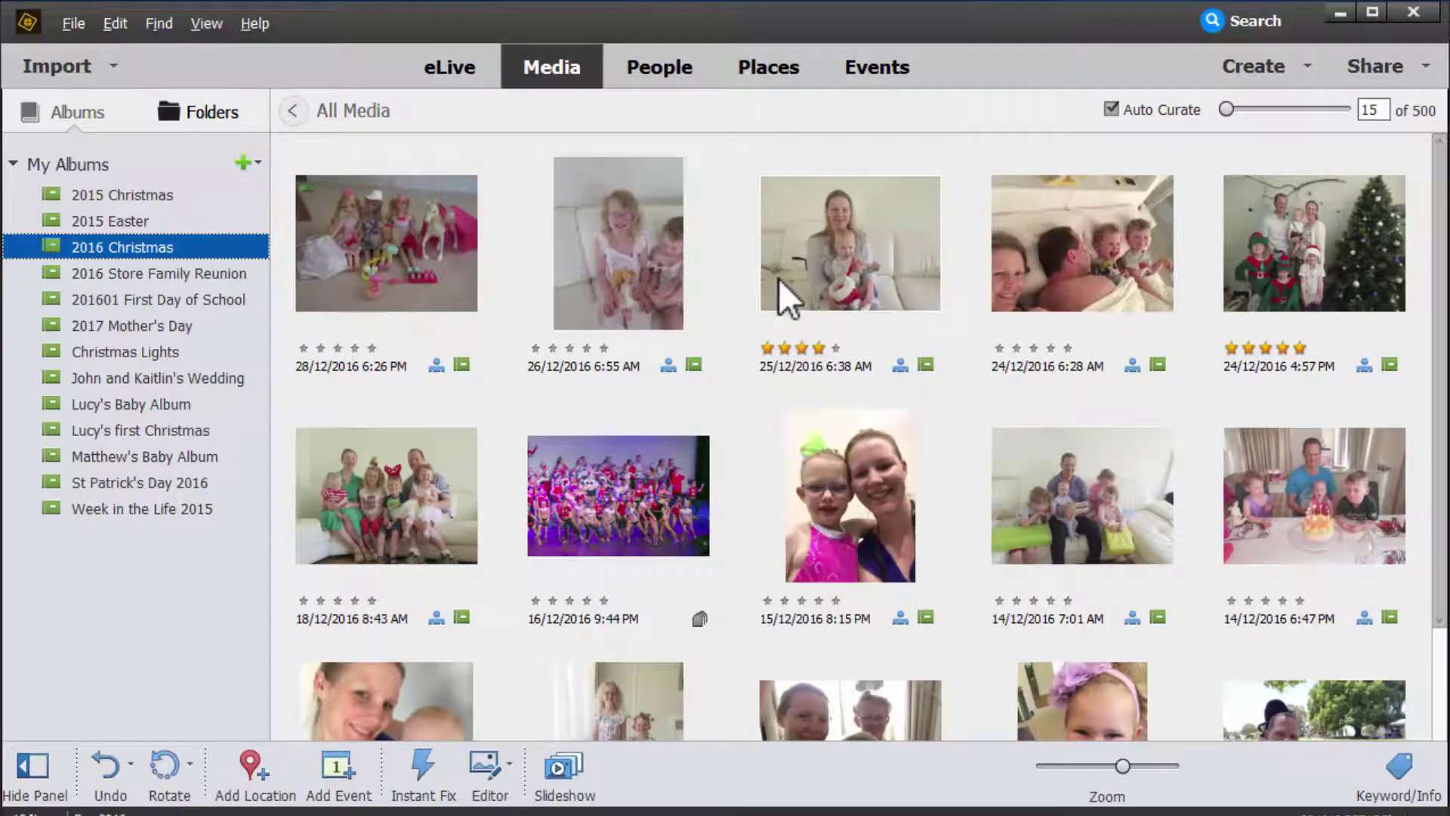
- Set the number of Auto Curate photos for the 2016 Christmas album to 70
drag(1224, 110, 1232, 110)
double_click(1371, 110)
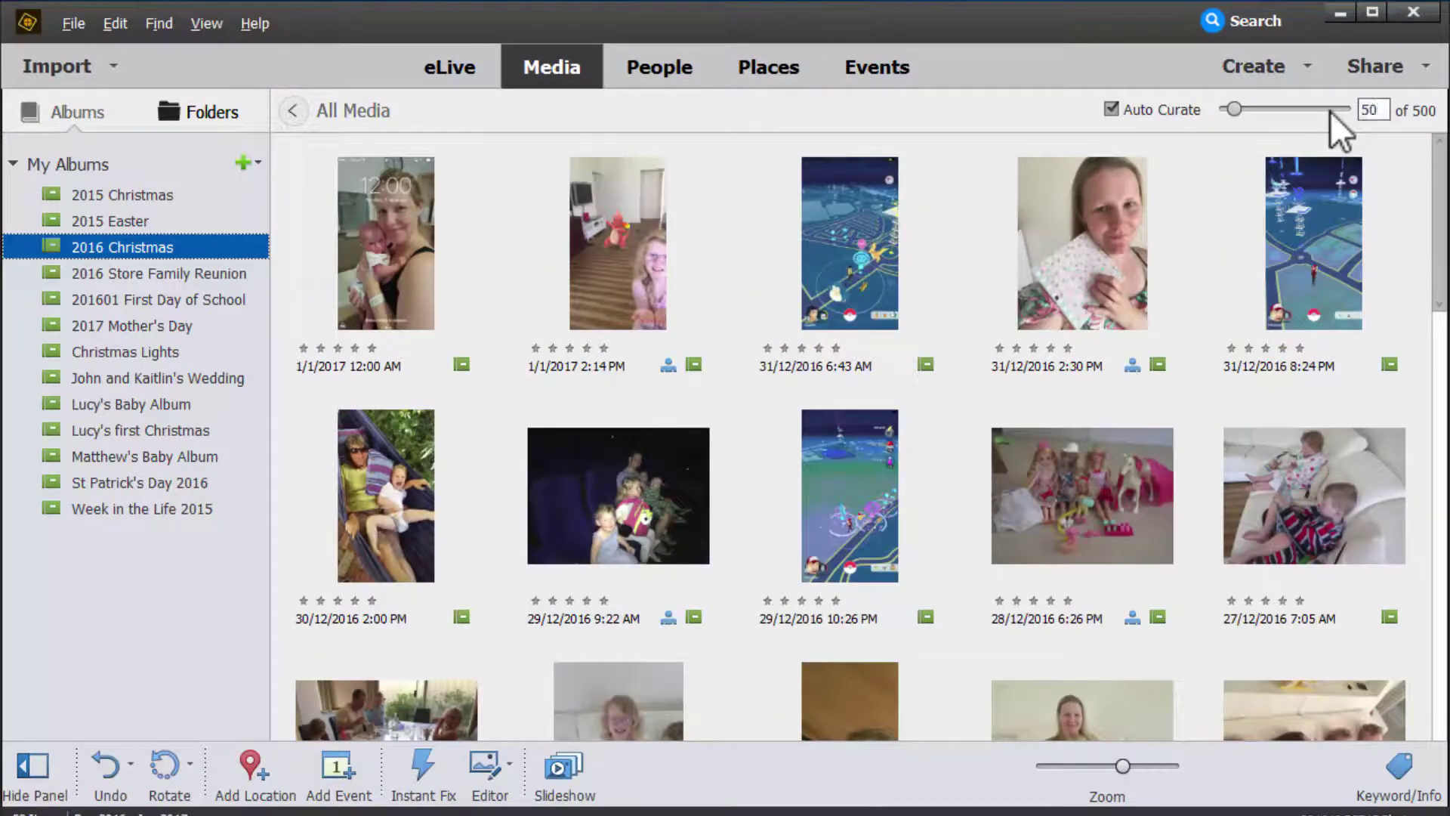
double_click(1392, 110)
text(70)
key(Return)
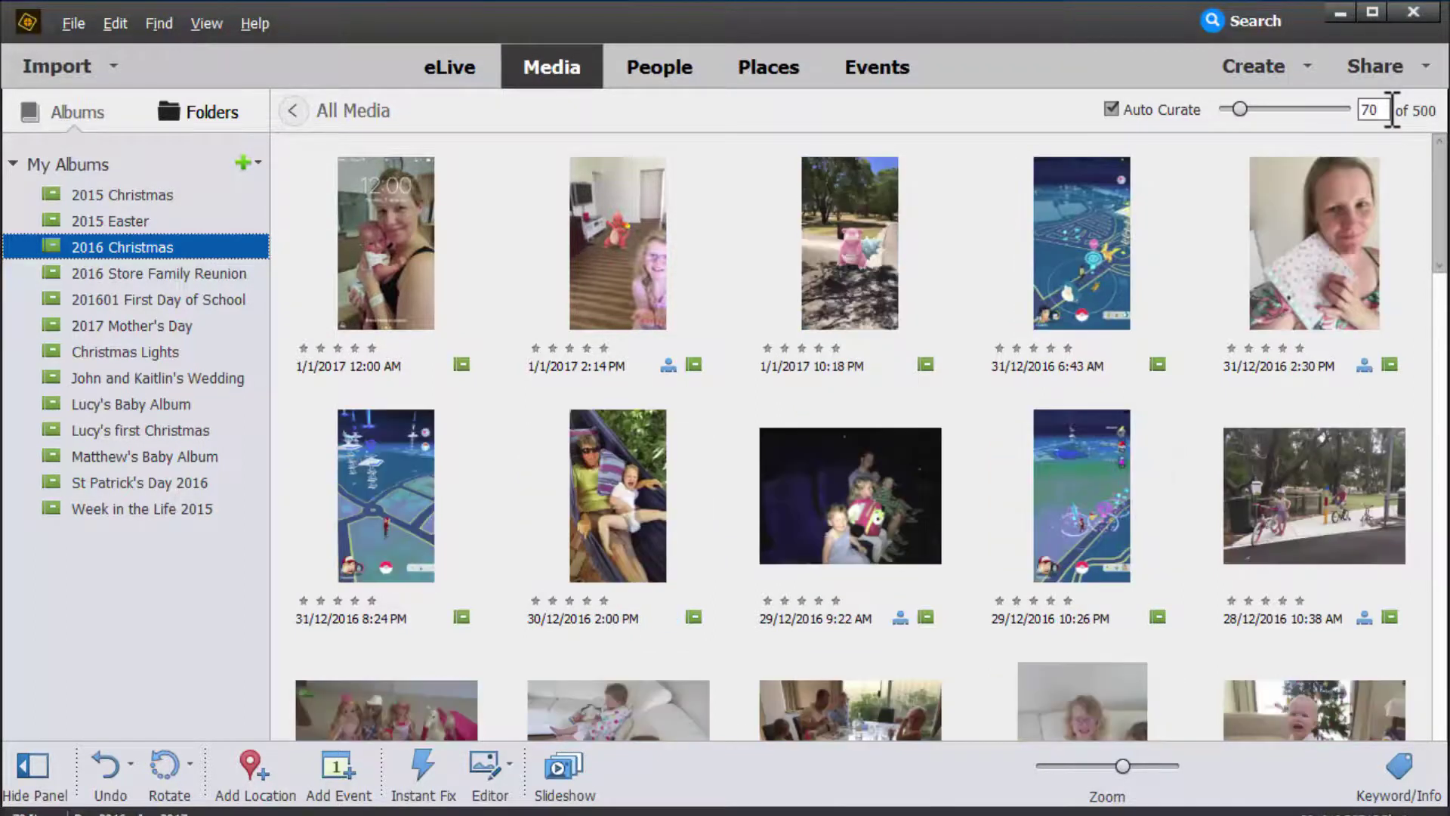
- Select the four Pokémon game screenshots among the curated photos and look through the rest of the curated selection
ctrl+click(860, 296)
ctrl+click(430, 493)
ctrl+click(1066, 518)
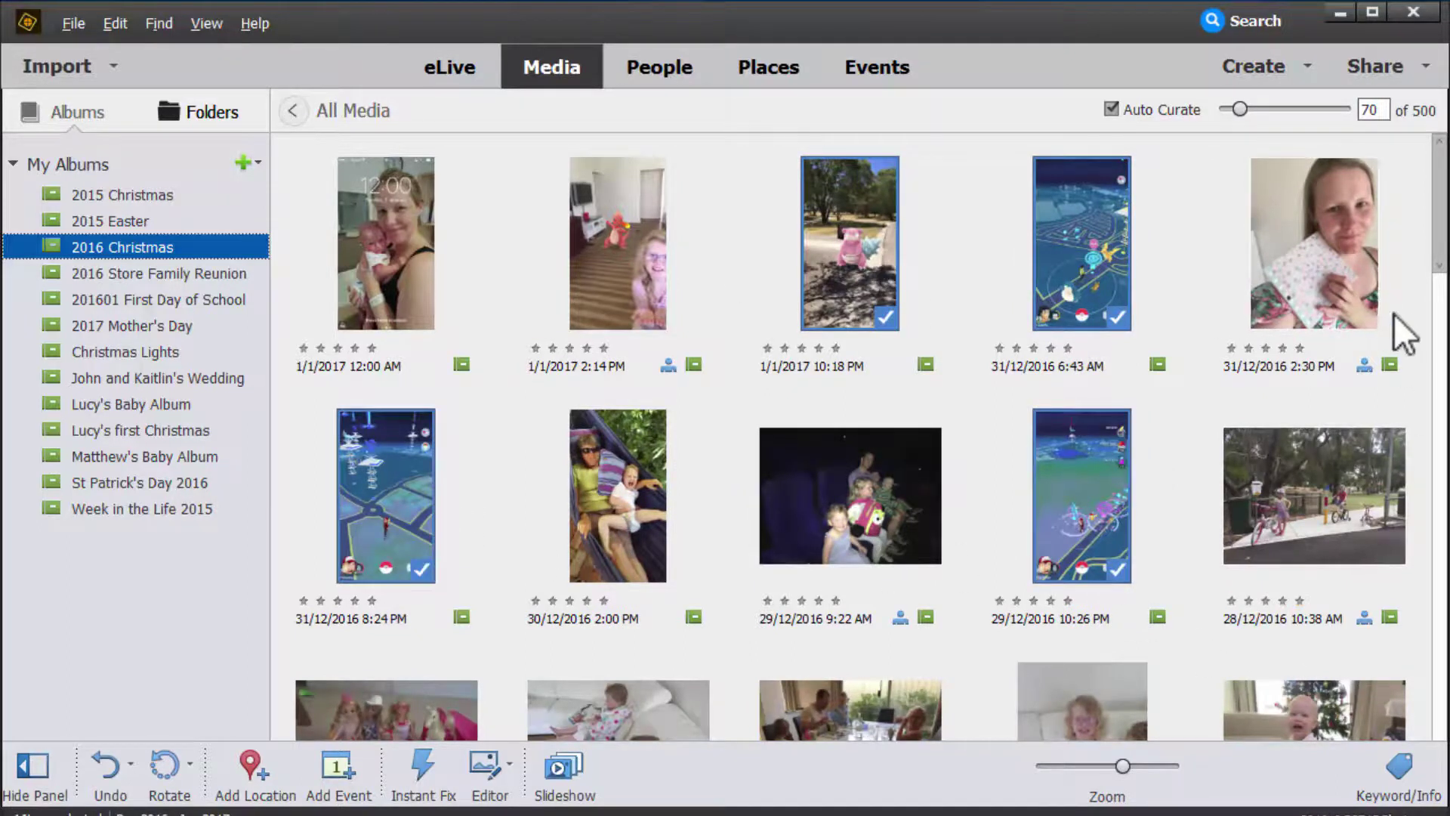
drag(1438, 252, 1437, 673)
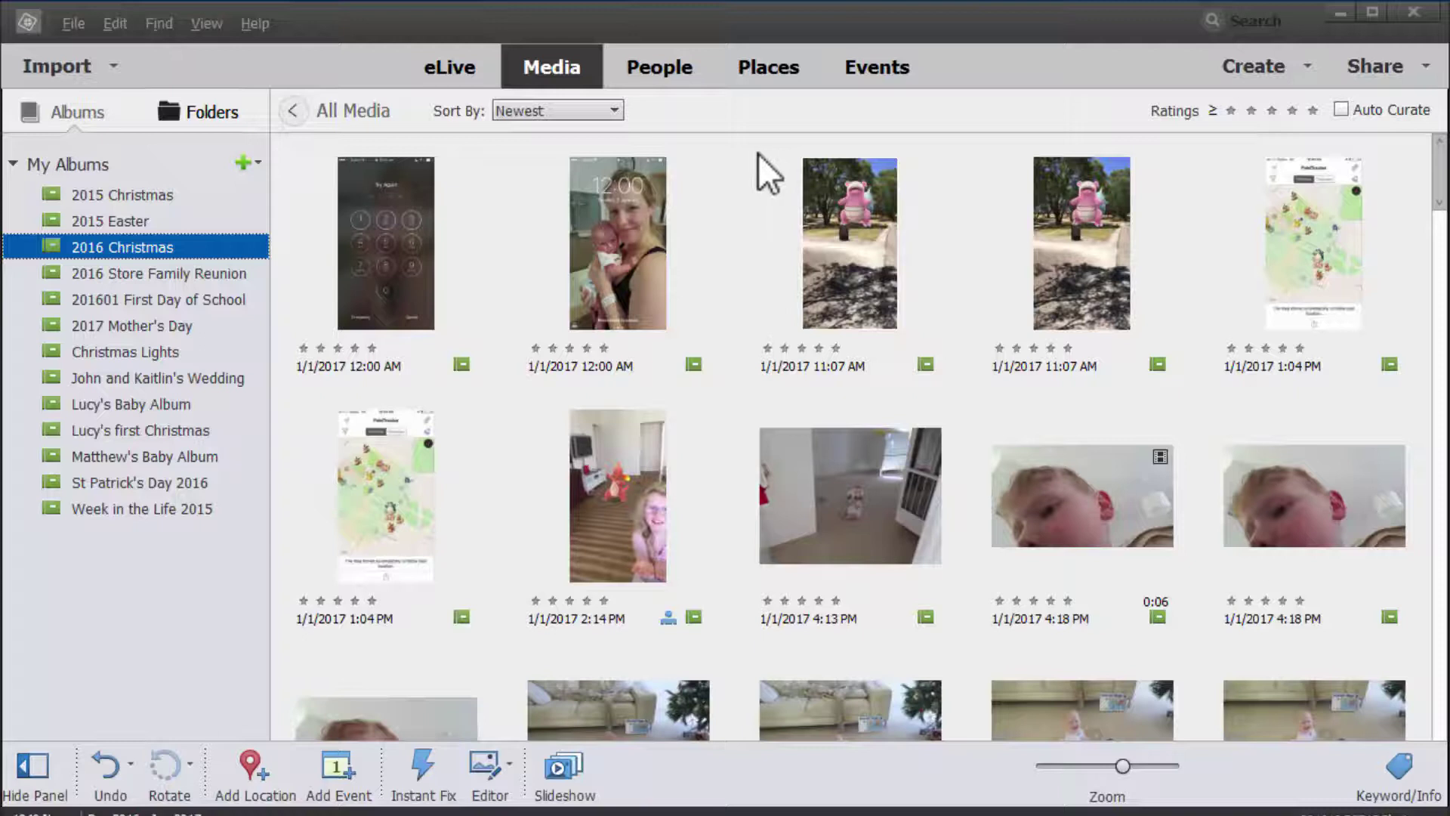
- Enlarge the album photo of 1/1/2017 4:13 PM and give it a four-star rating
double_click(824, 498)
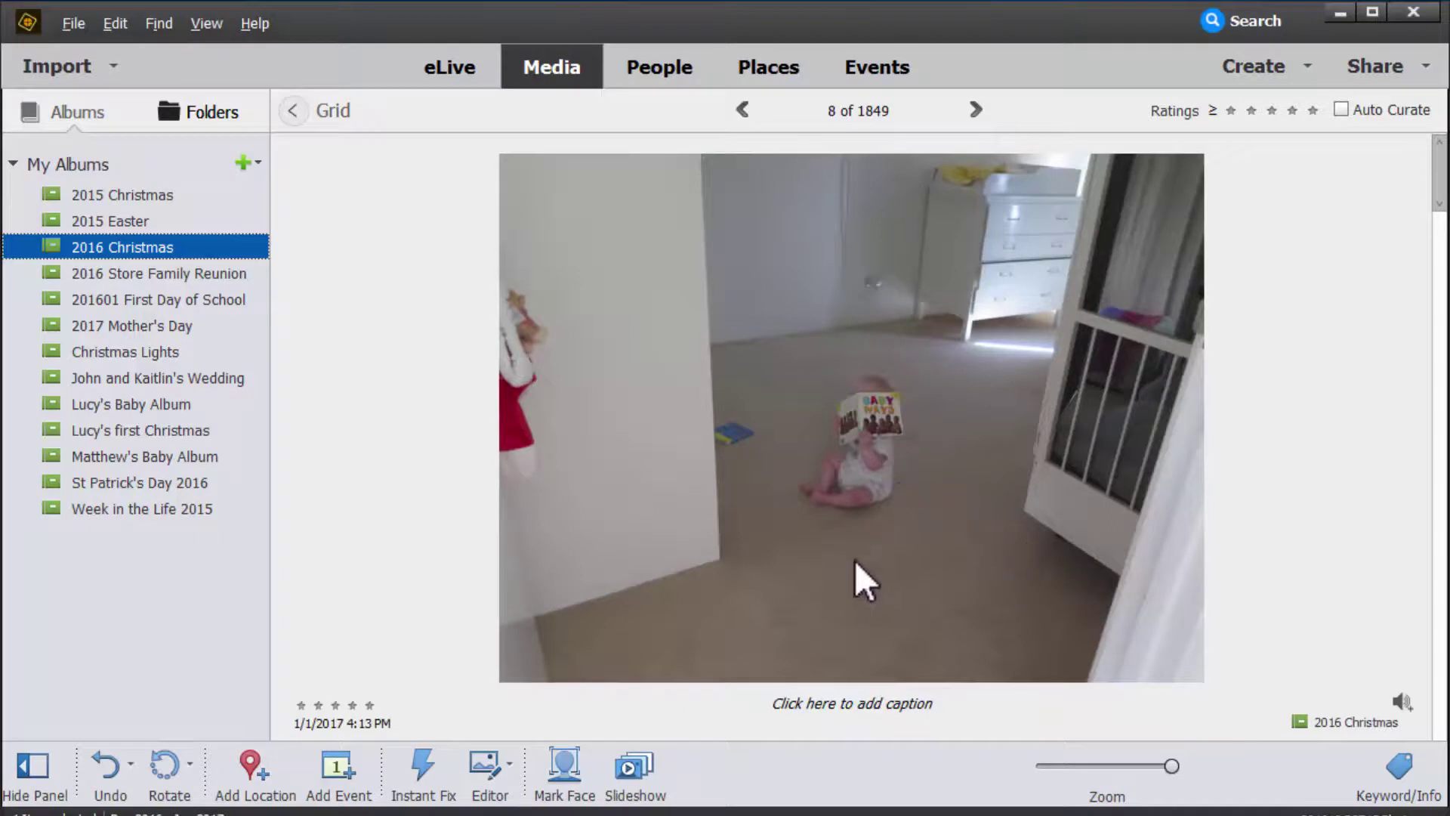
click(353, 704)
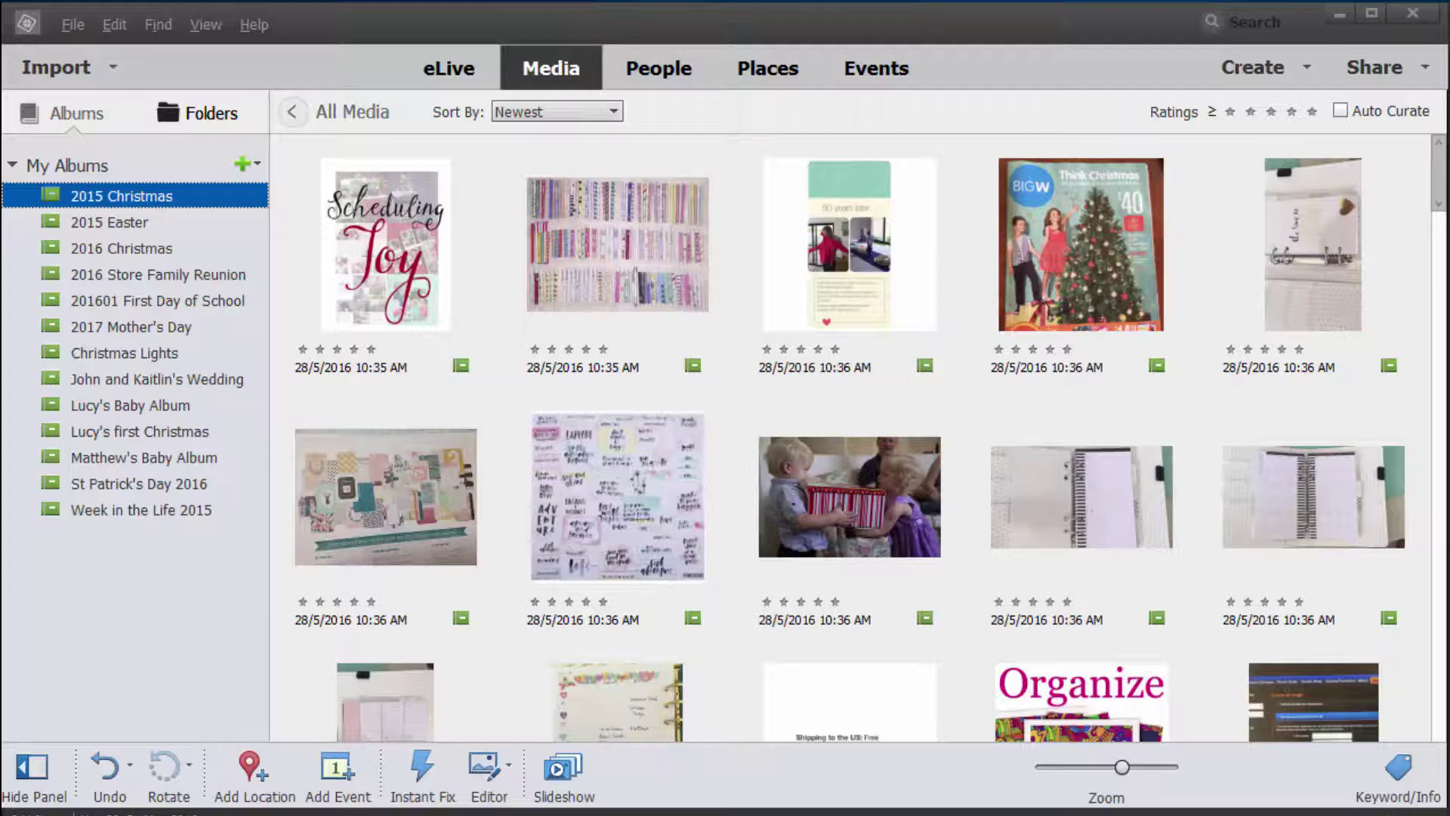
- Create a slideshow from the 2015 Christmas album, letting Auto Curate pick the best media
click(1307, 67)
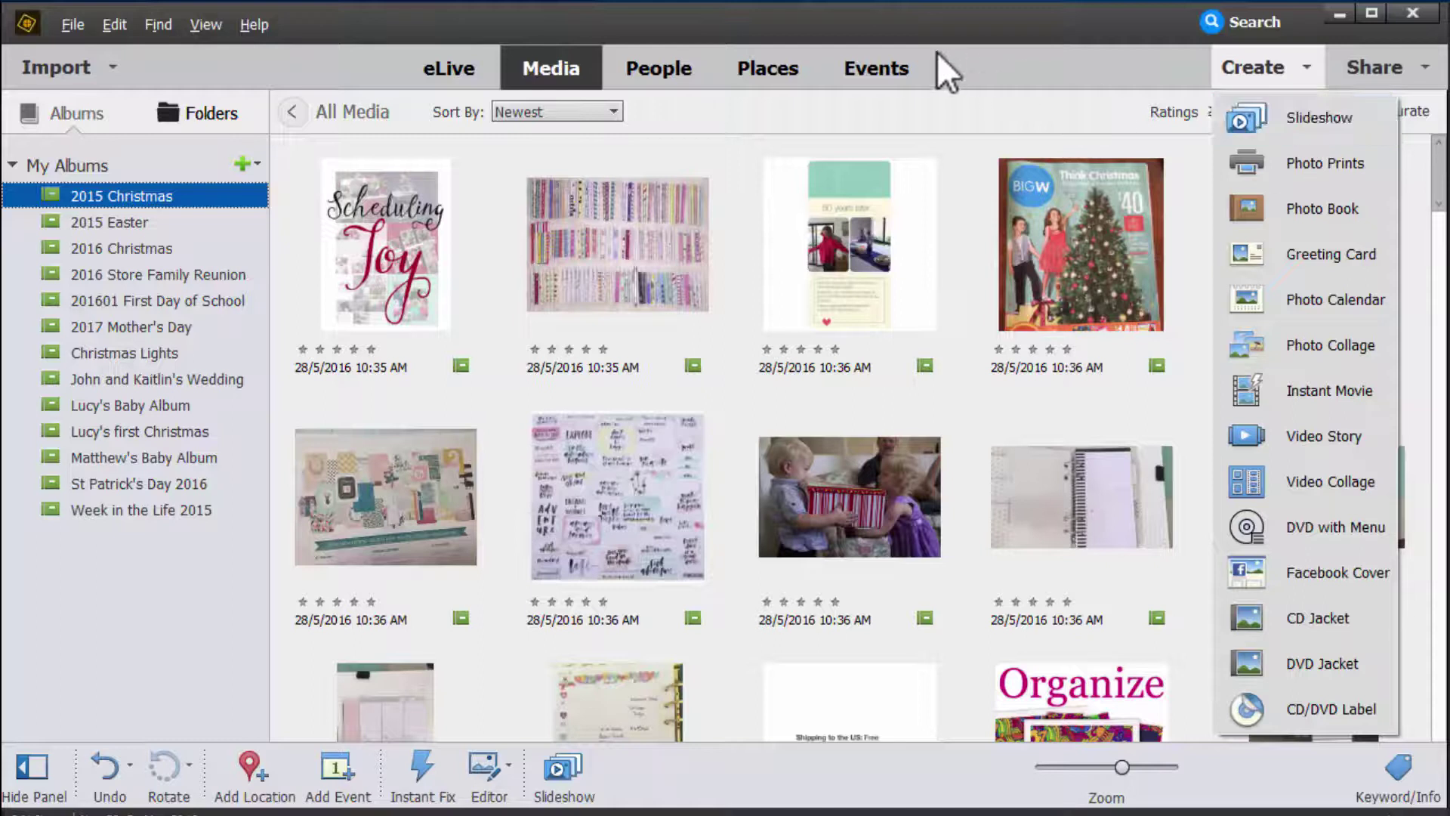
click(758, 273)
click(562, 786)
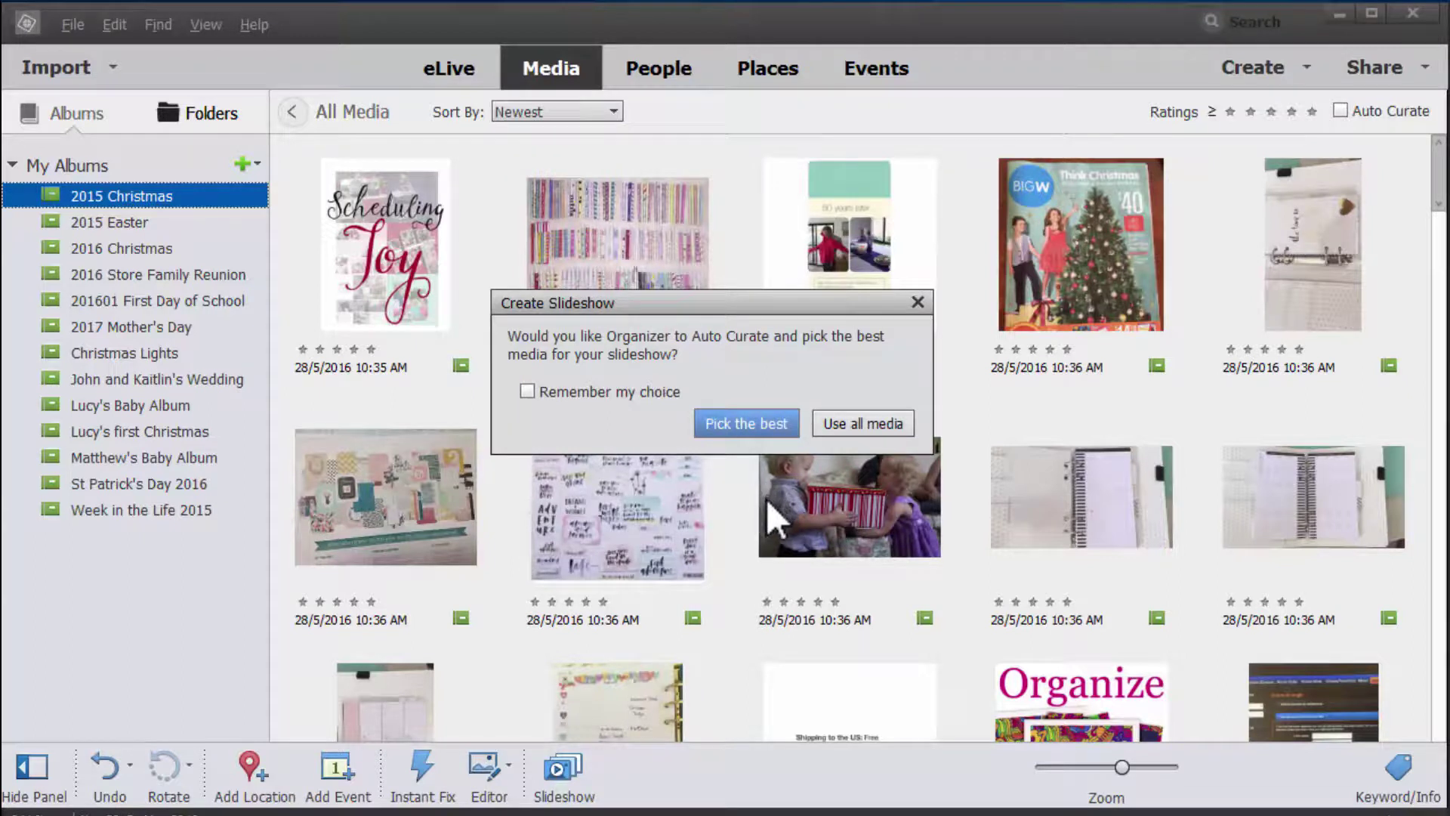
click(750, 421)
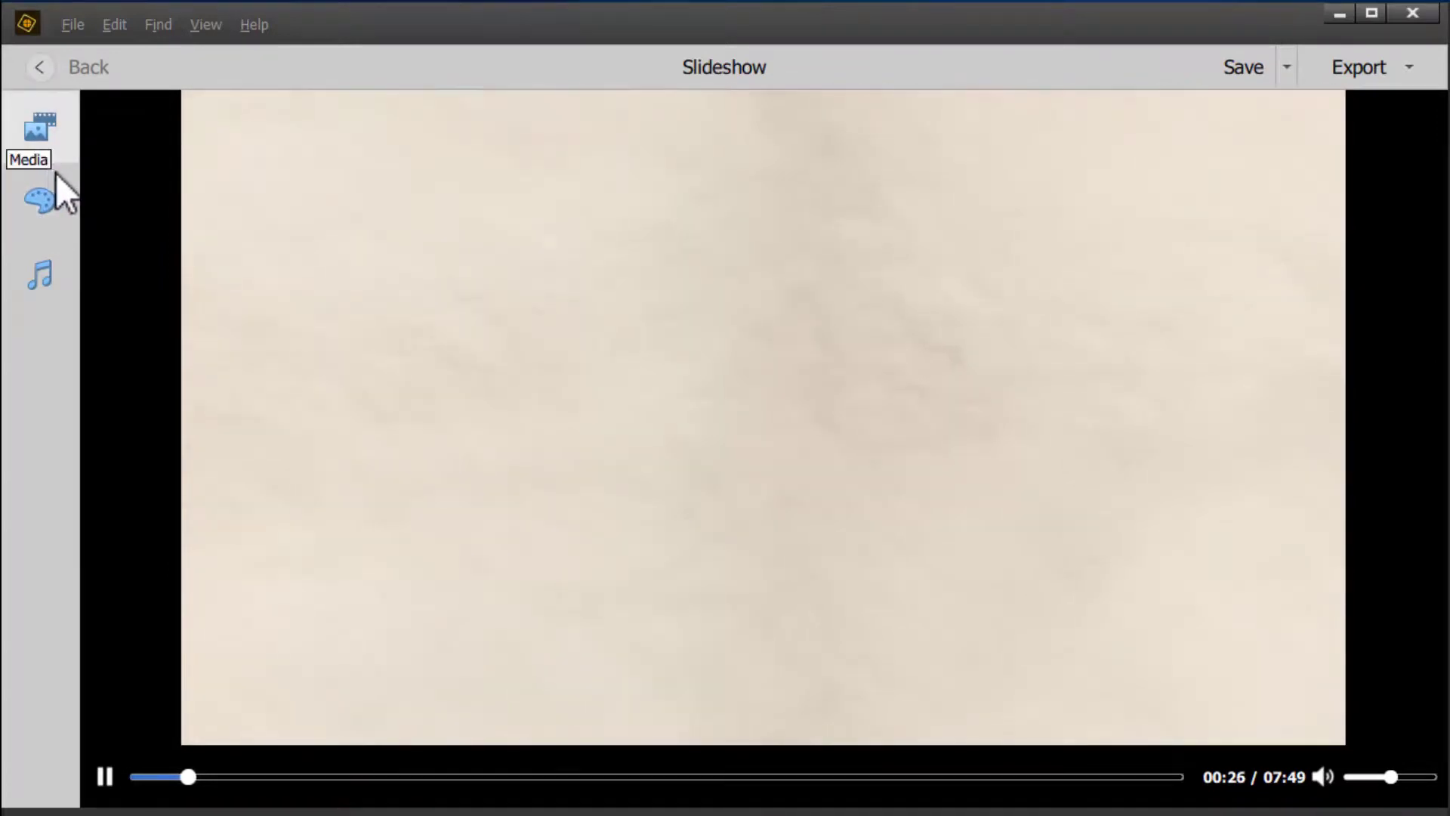
- Browse the slideshow themes and apply the Woods theme
click(67, 225)
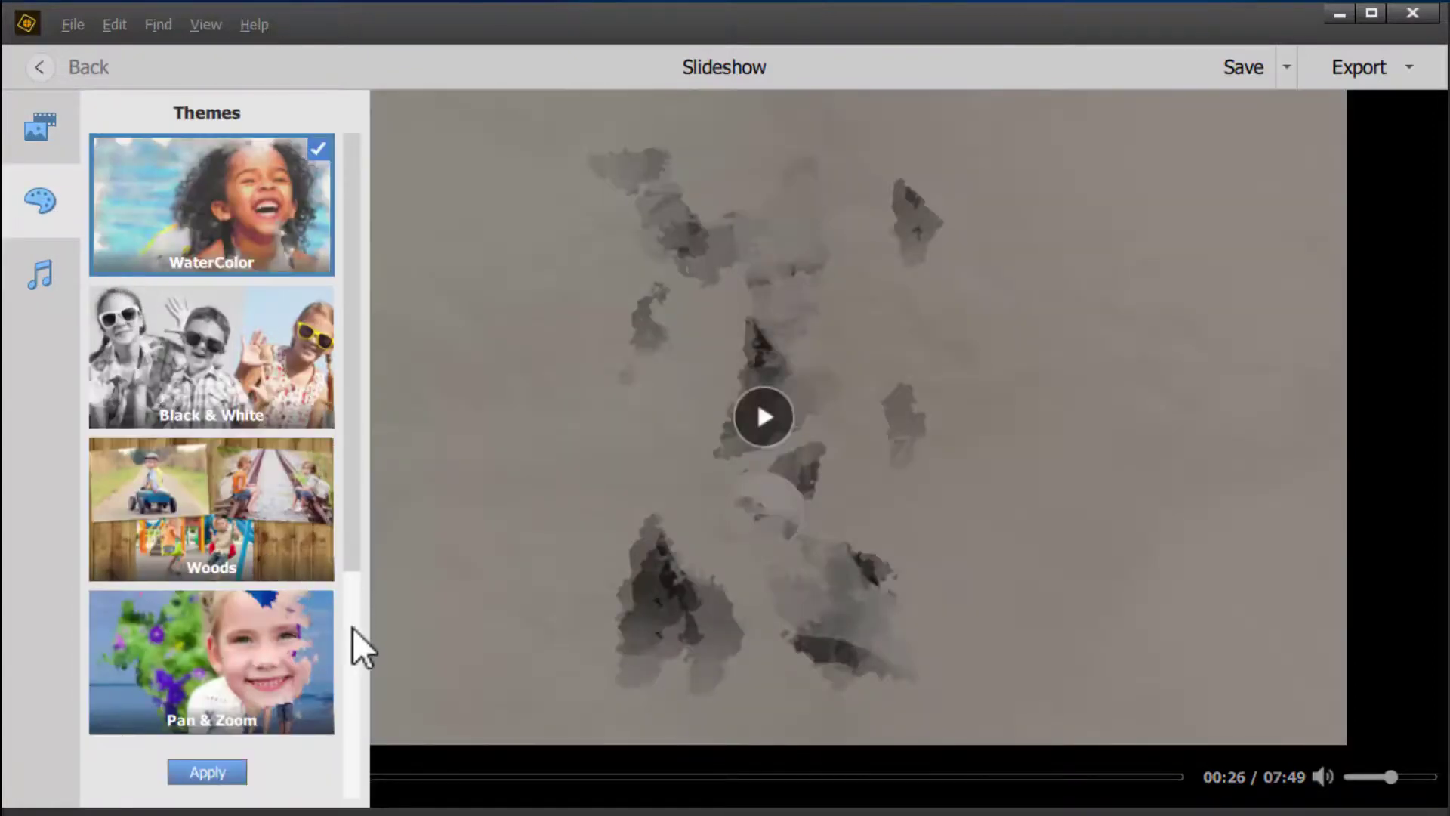
scroll(350, 635, down, 3)
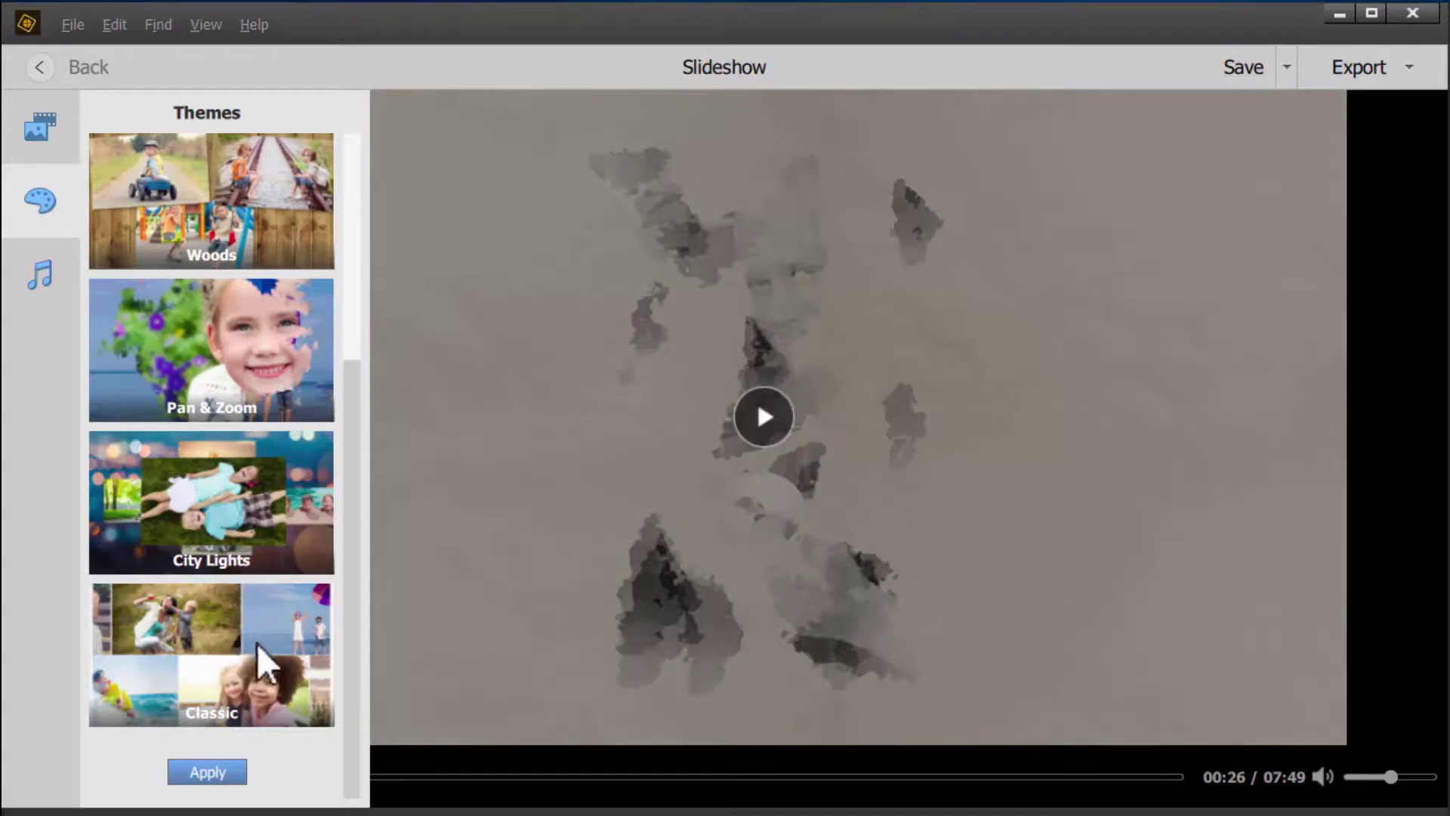
click(220, 220)
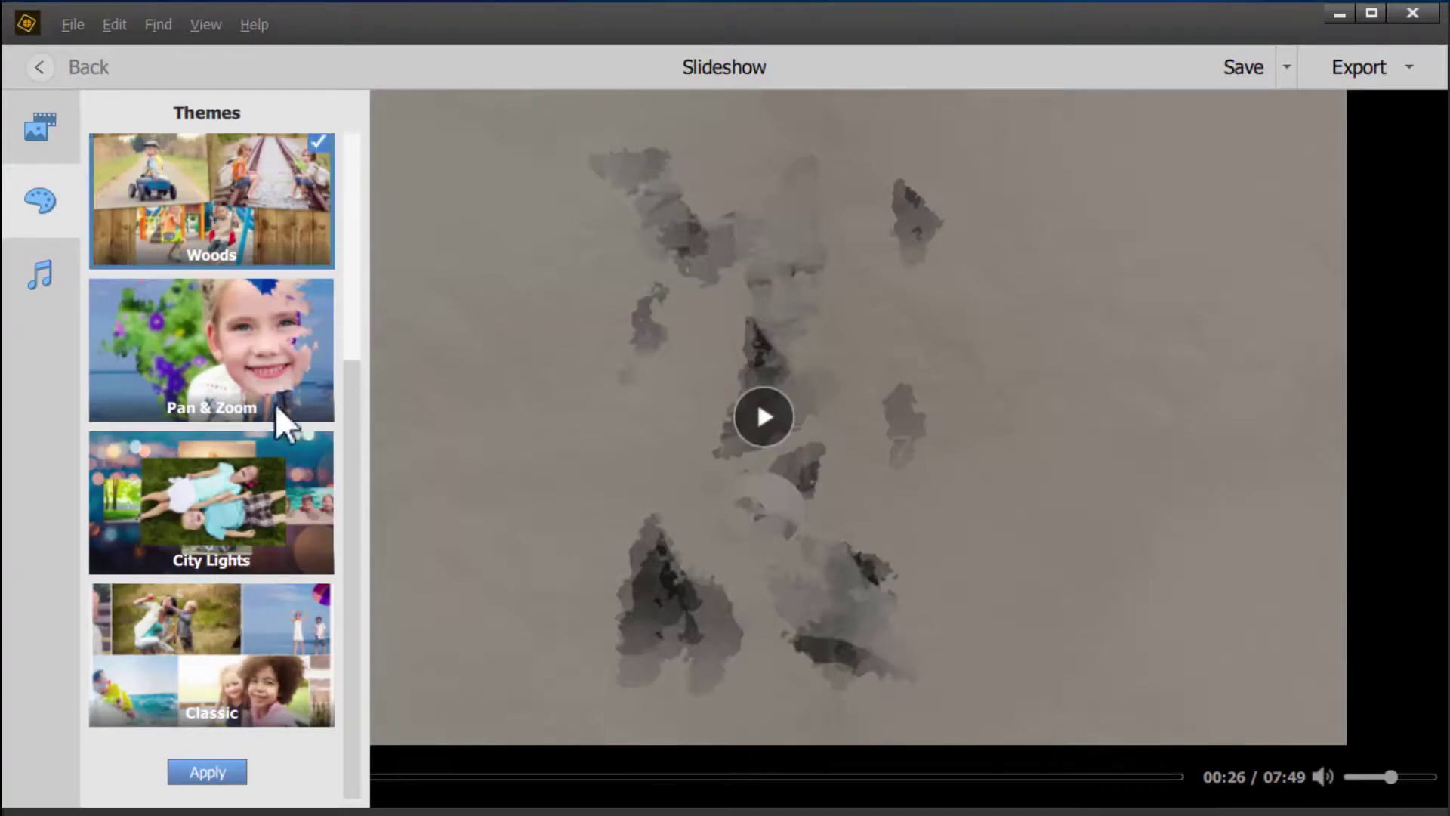
click(207, 772)
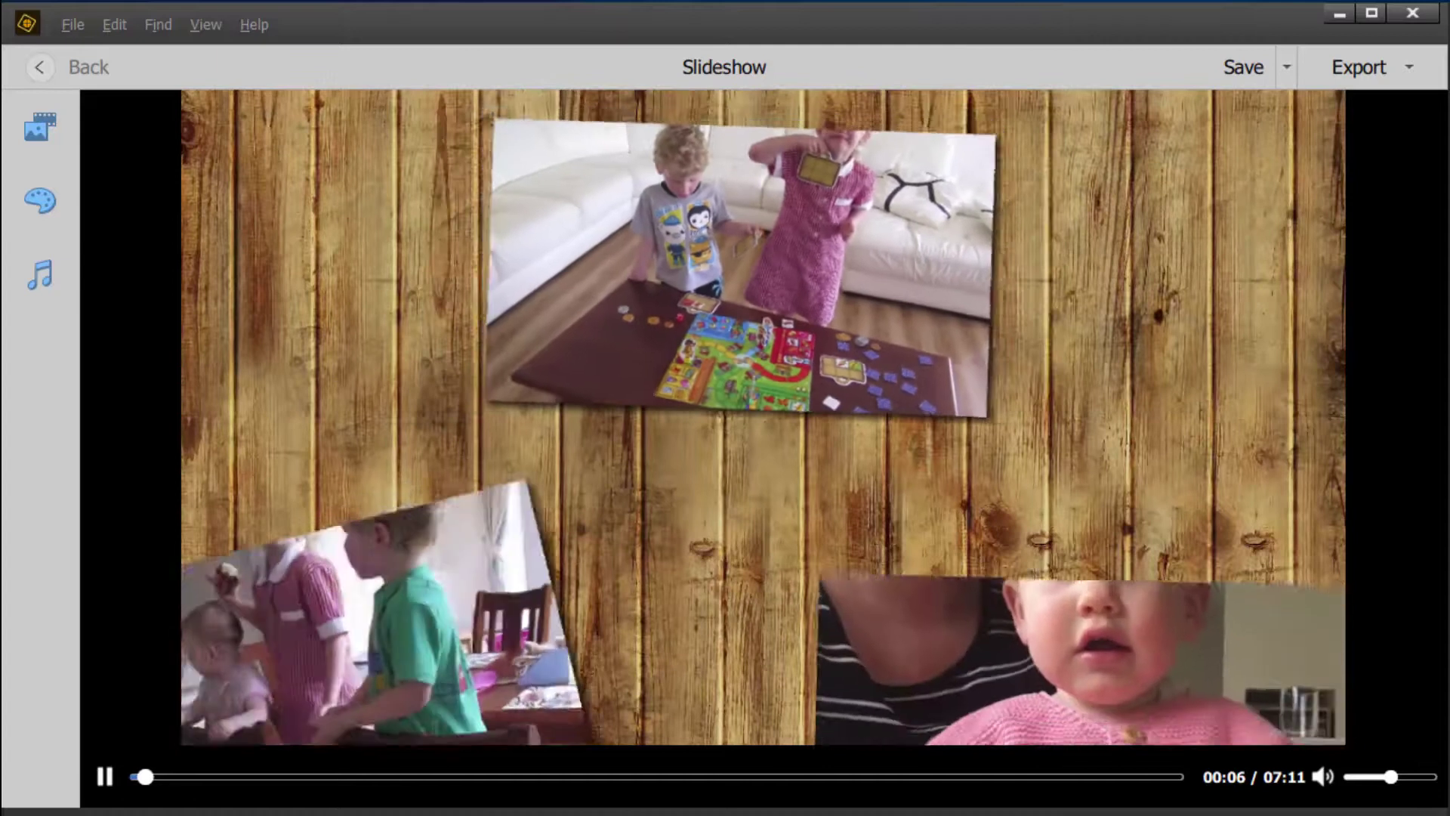
- Preview the Woods slideshow by skipping ahead to two further parts, and pause playback
click(428, 778)
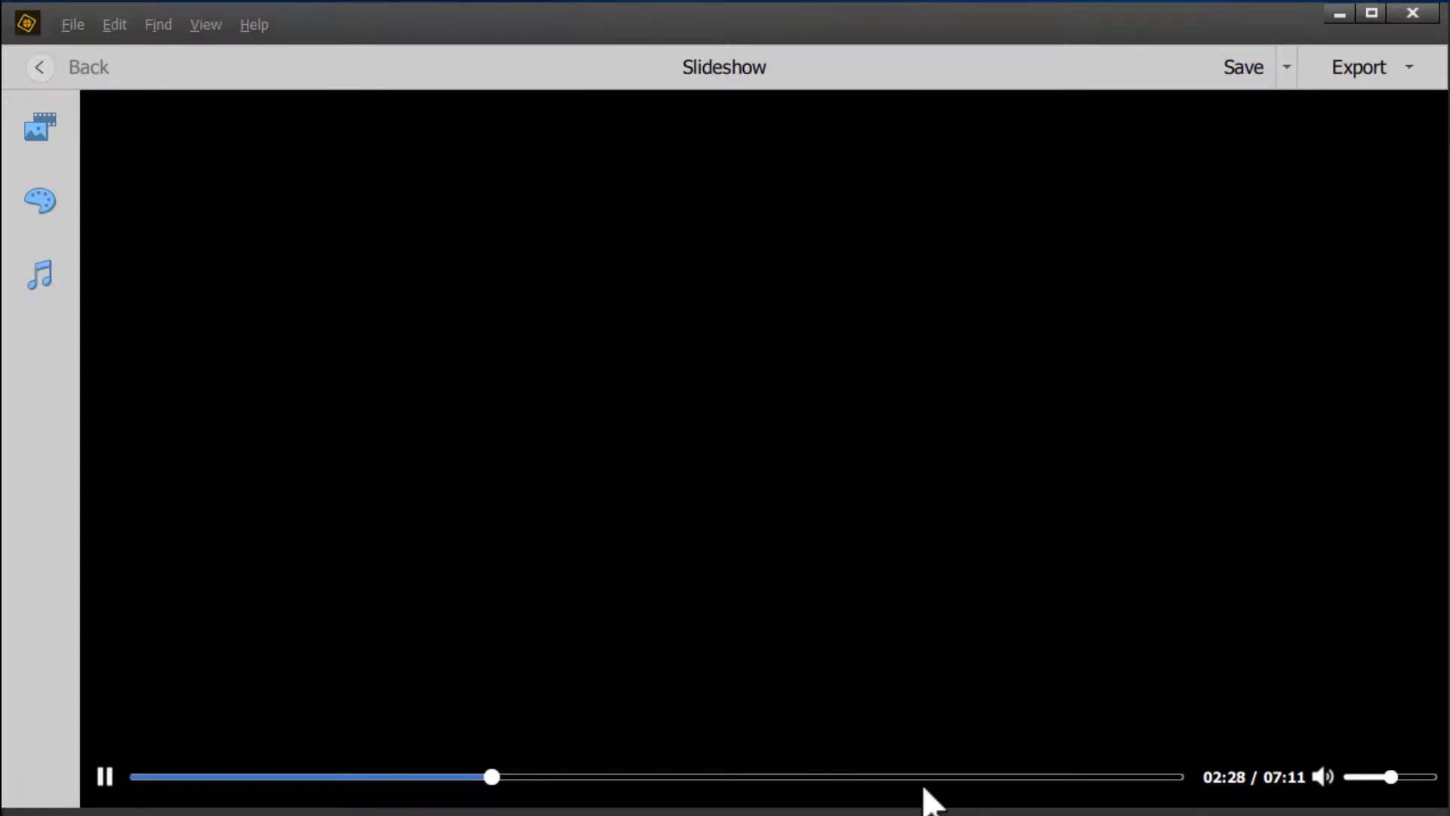
click(945, 777)
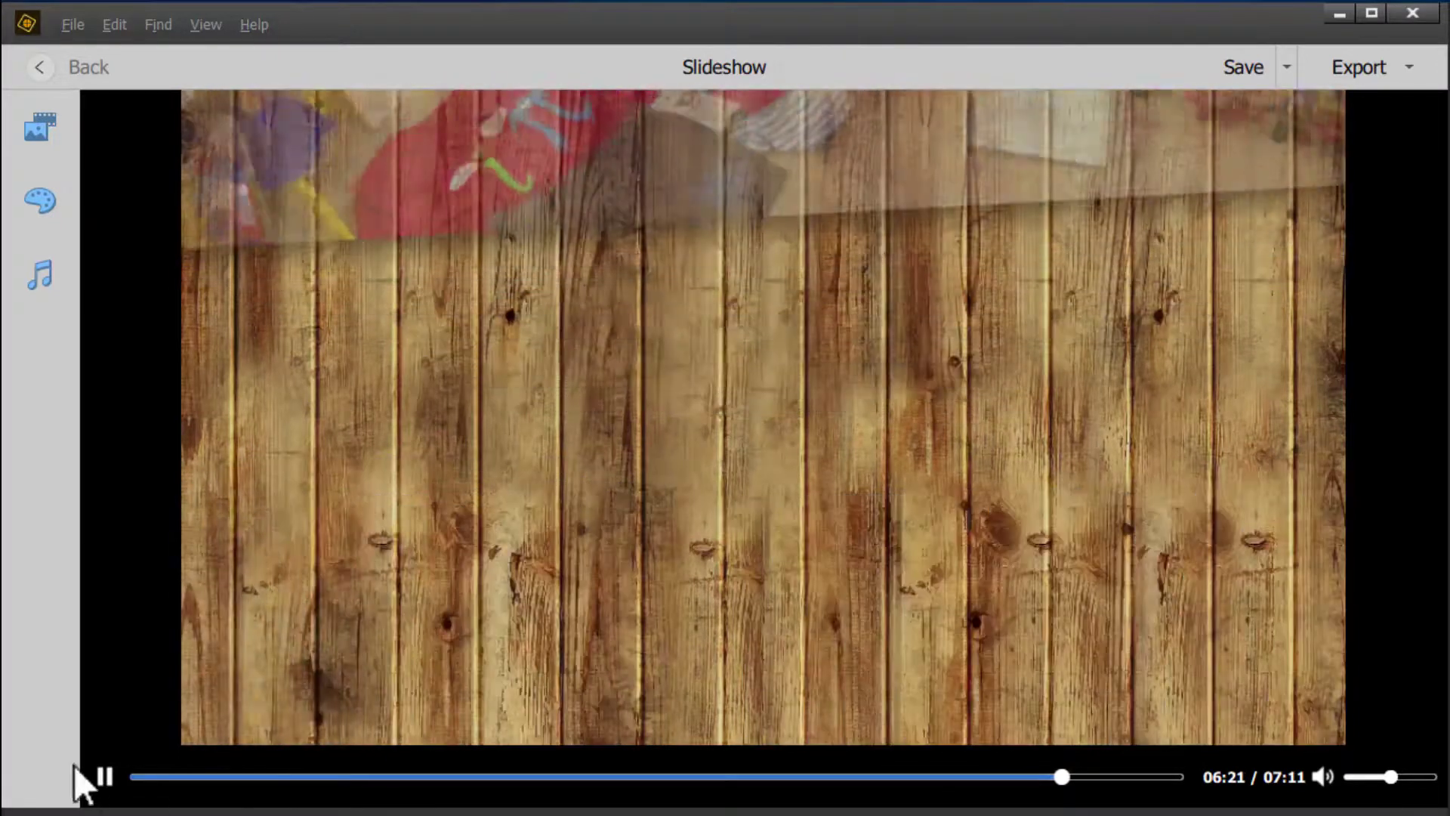
click(105, 777)
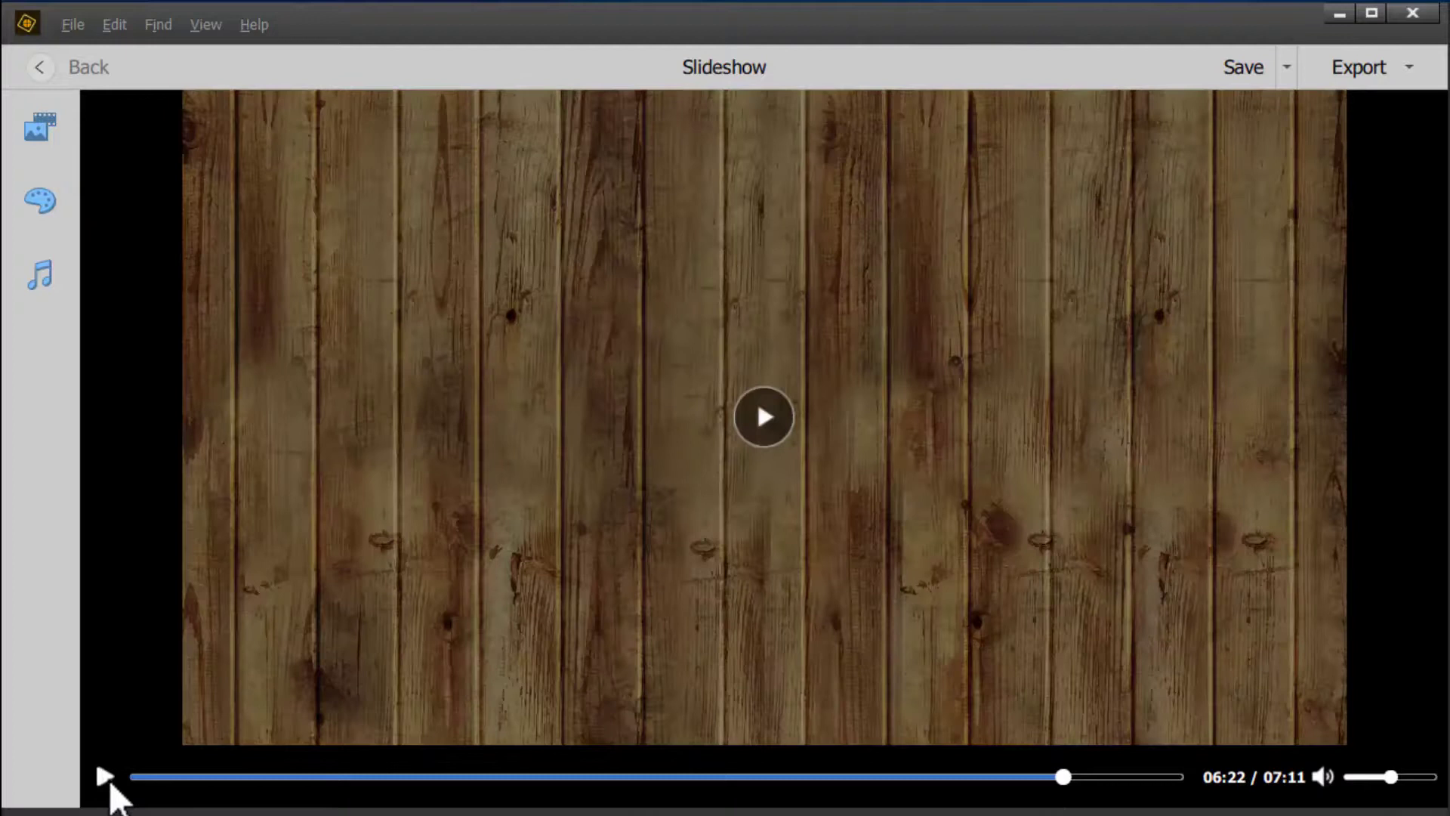
- Remove the dark photo of the child standing beside the Christmas tree from the slideshow's media
click(49, 133)
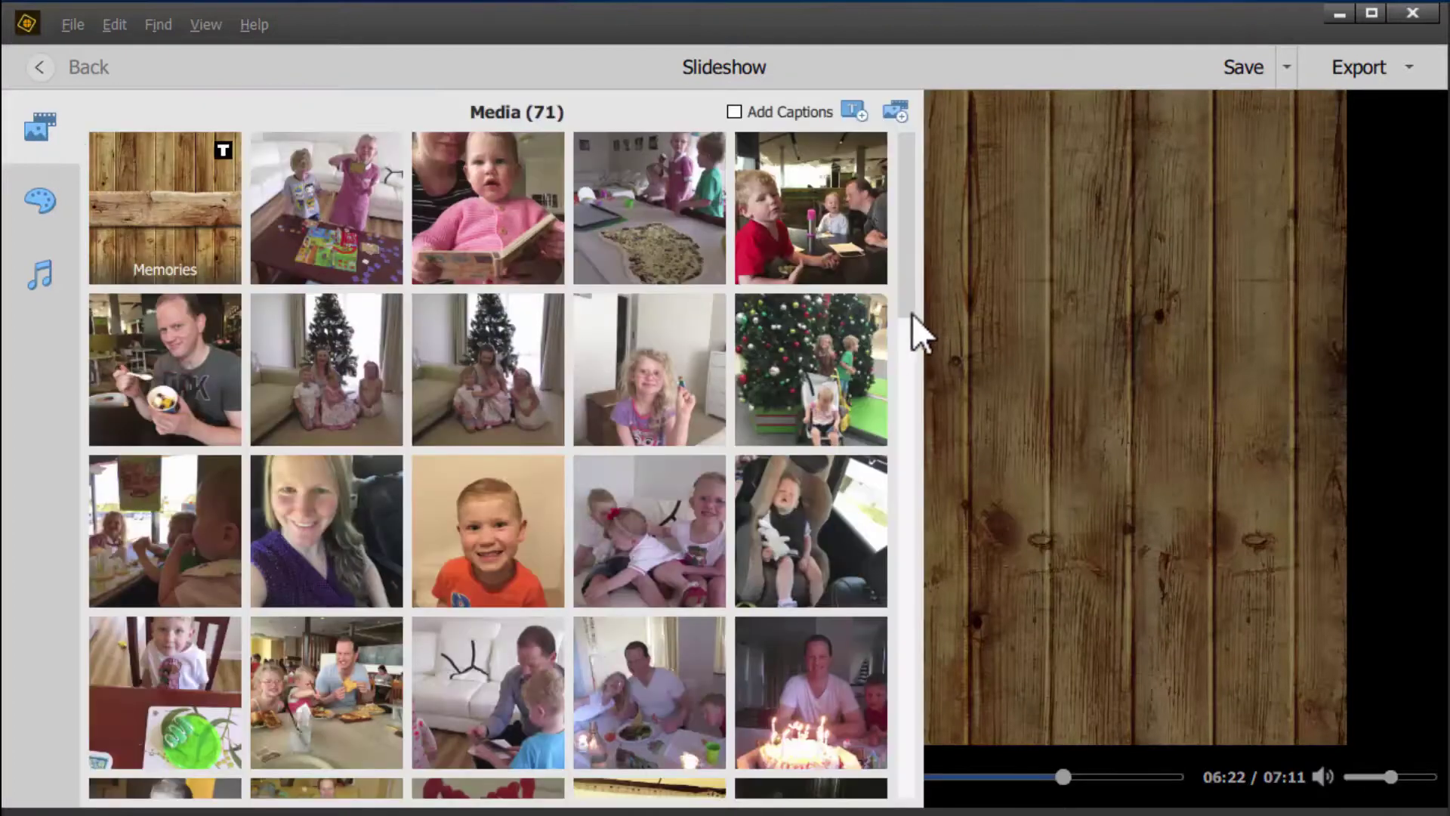
drag(911, 288, 889, 768)
scroll(889, 769, down, 5)
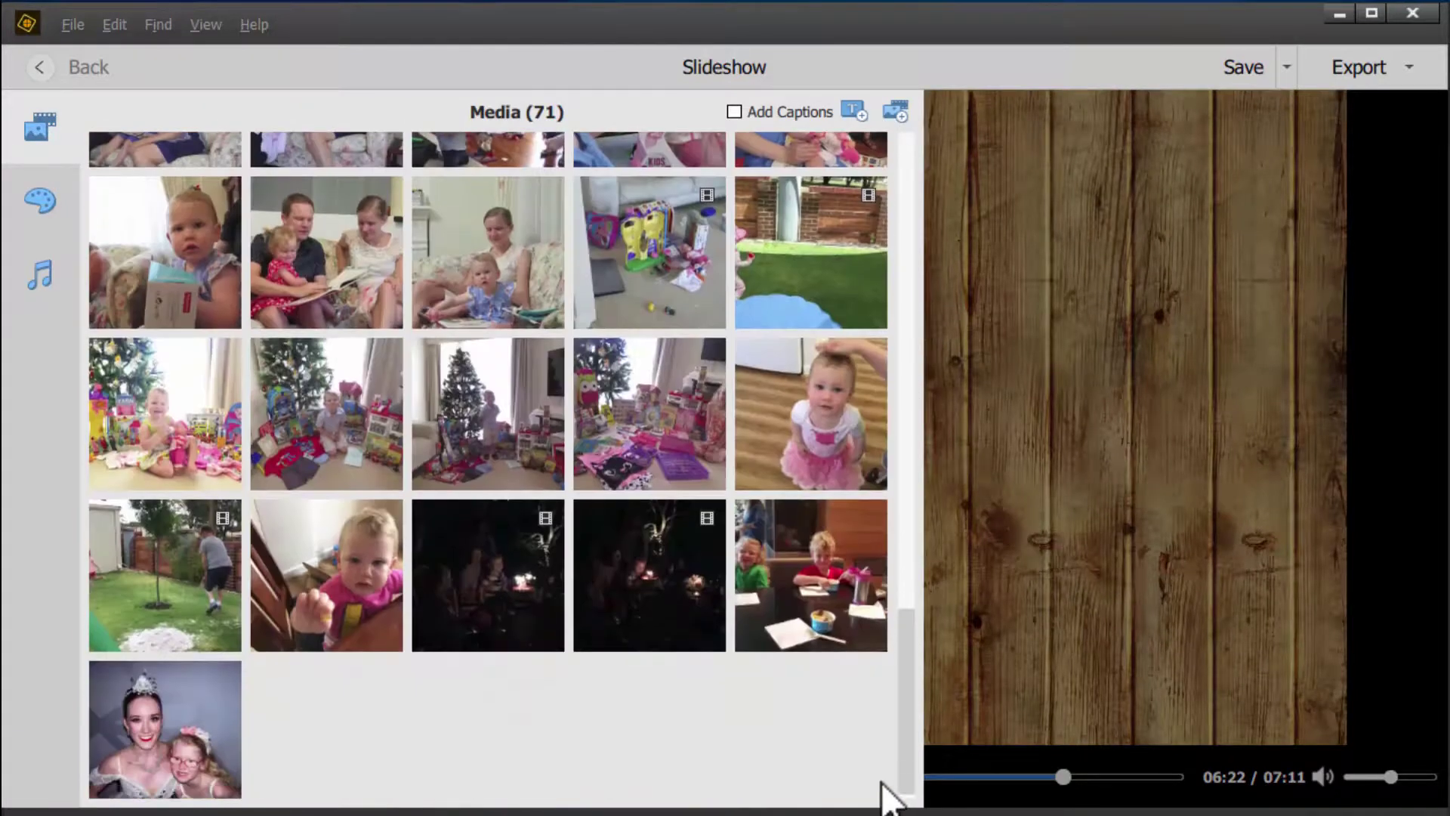
click(490, 447)
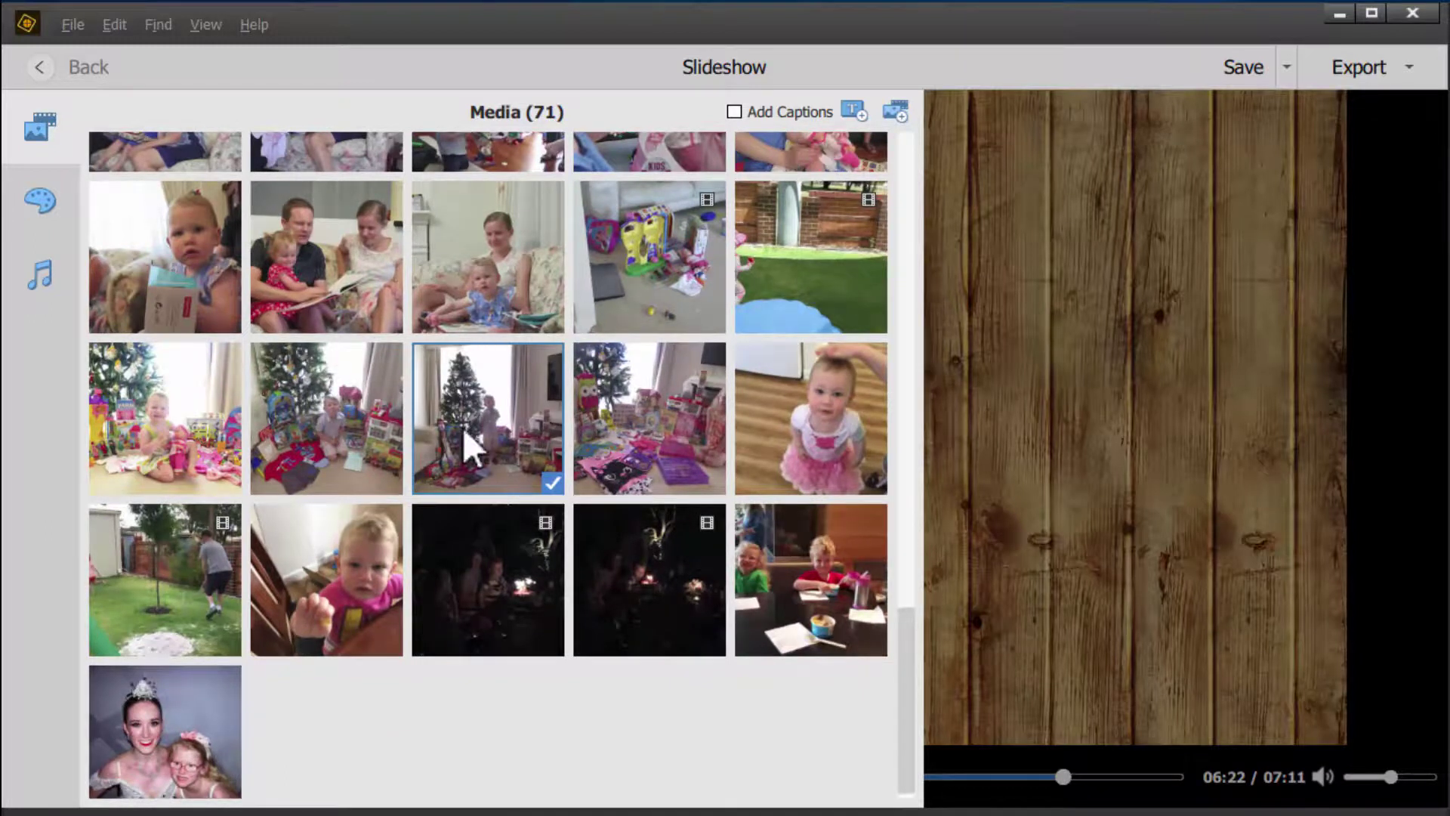
right_click(473, 446)
click(514, 453)
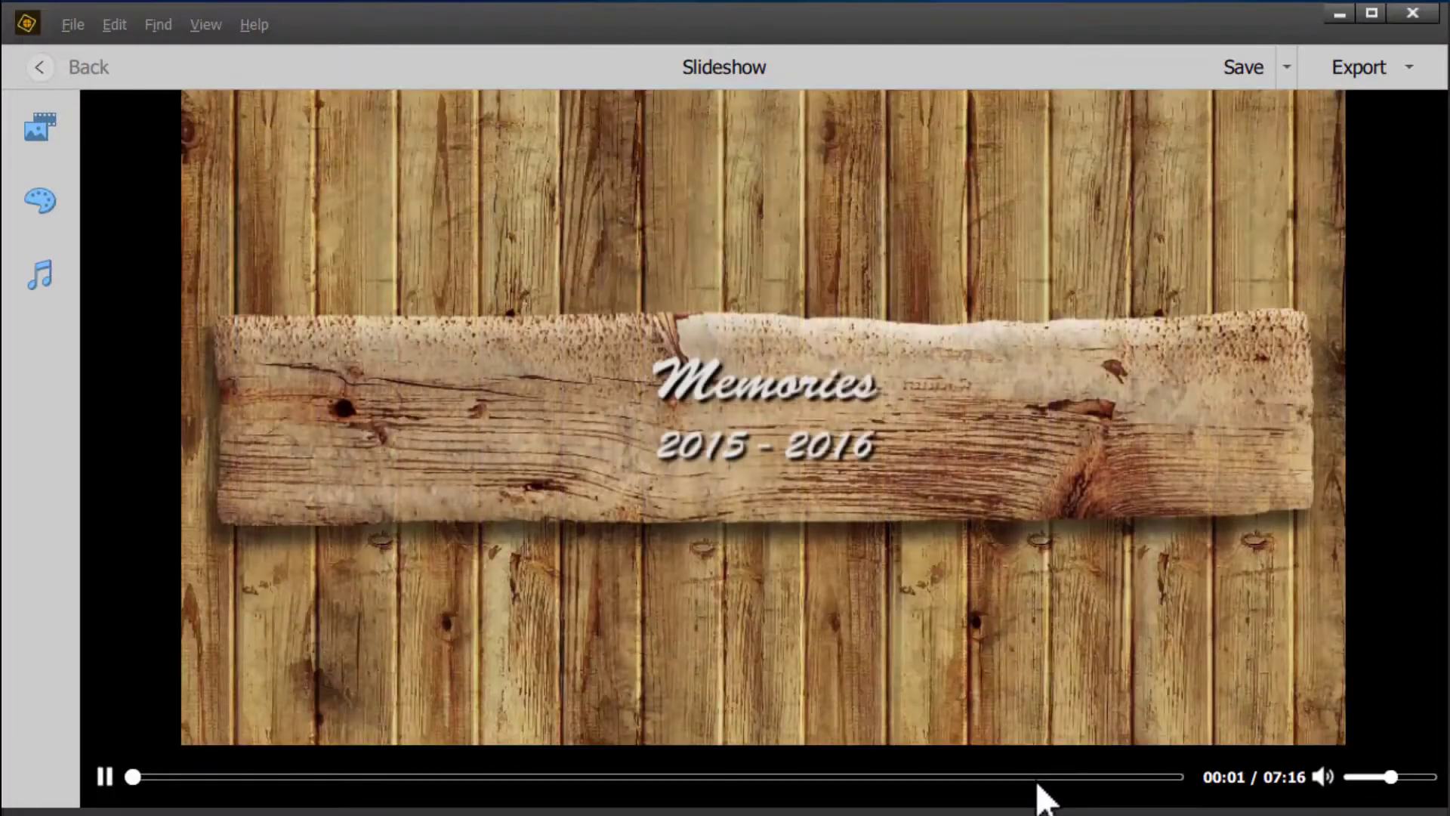
- Skip through the last part of the updated slideshow to preview how its video clips play
drag(133, 793, 990, 800)
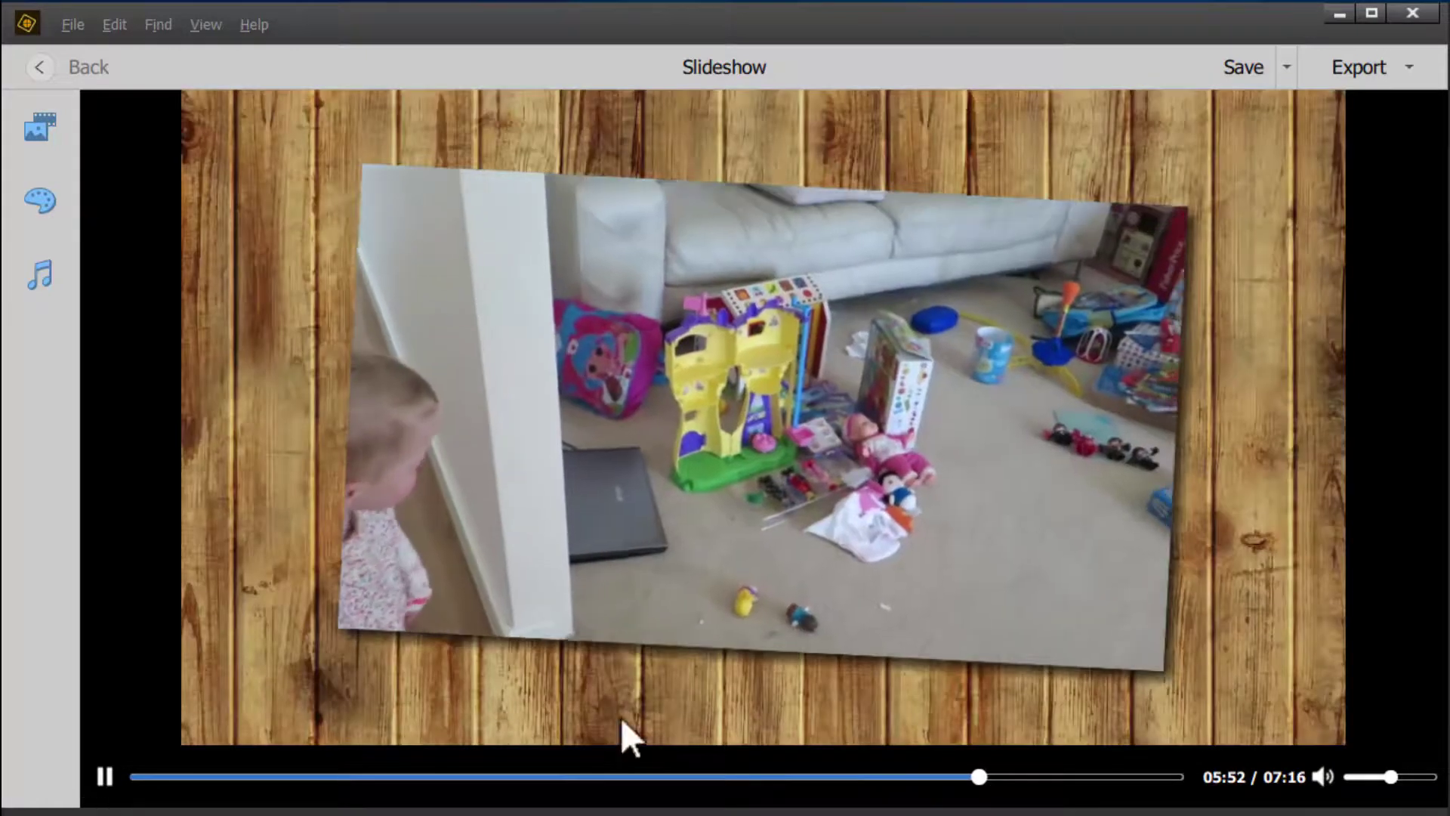
click(997, 778)
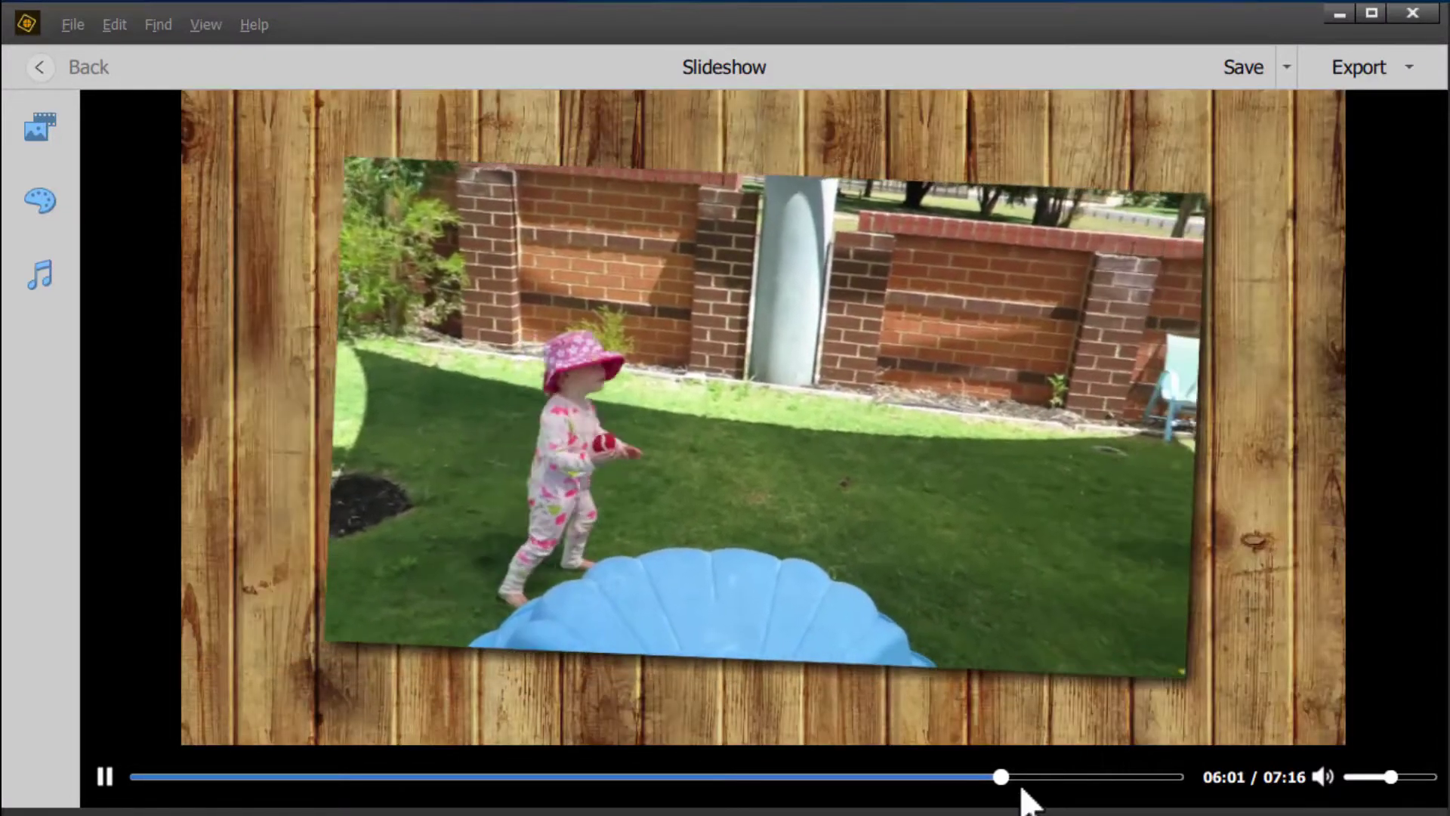
click(1024, 778)
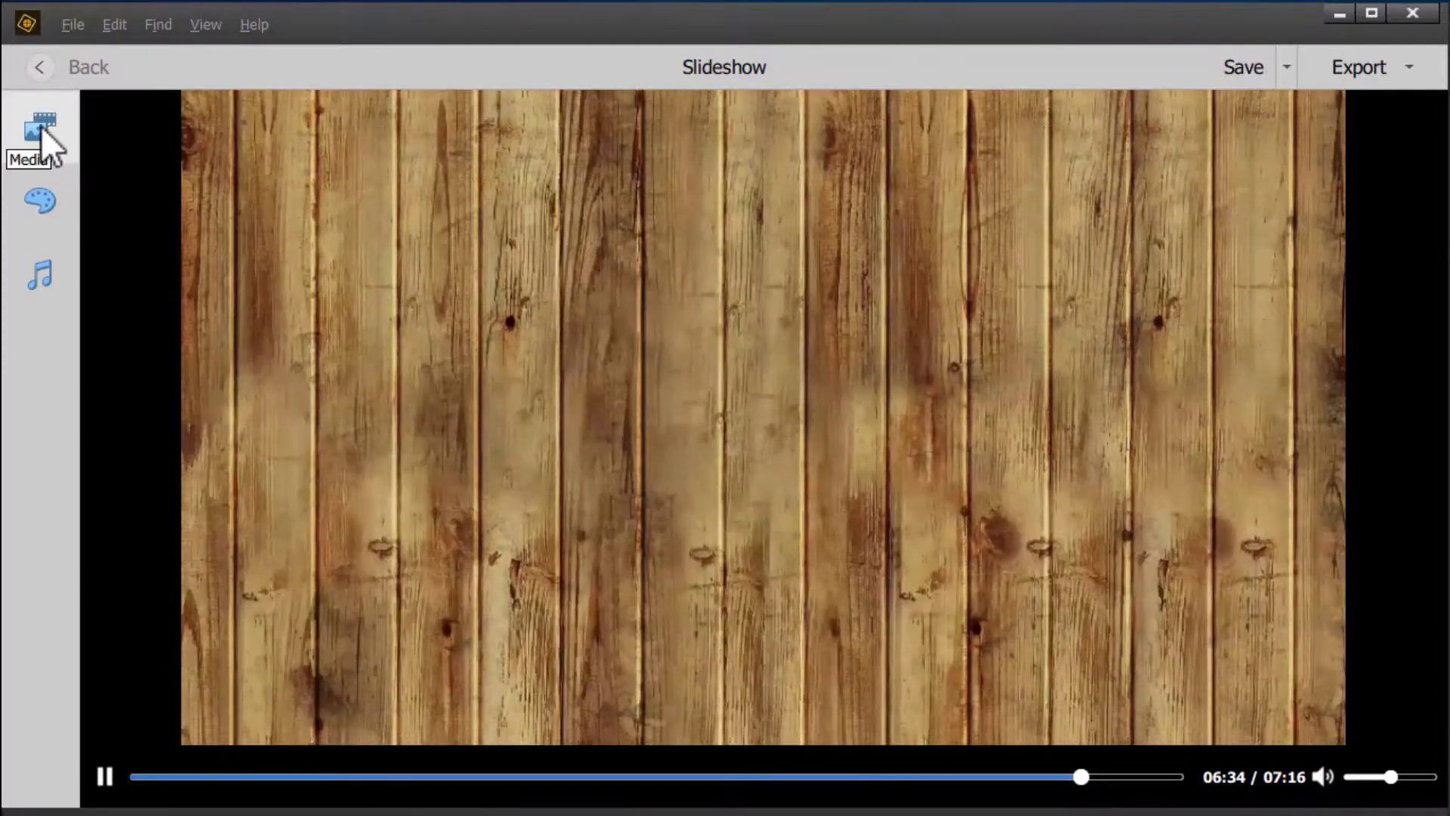
- Trim the backyard cricket video in the slideshow so that it starts about halfway through, preview it and accept the trim
click(41, 130)
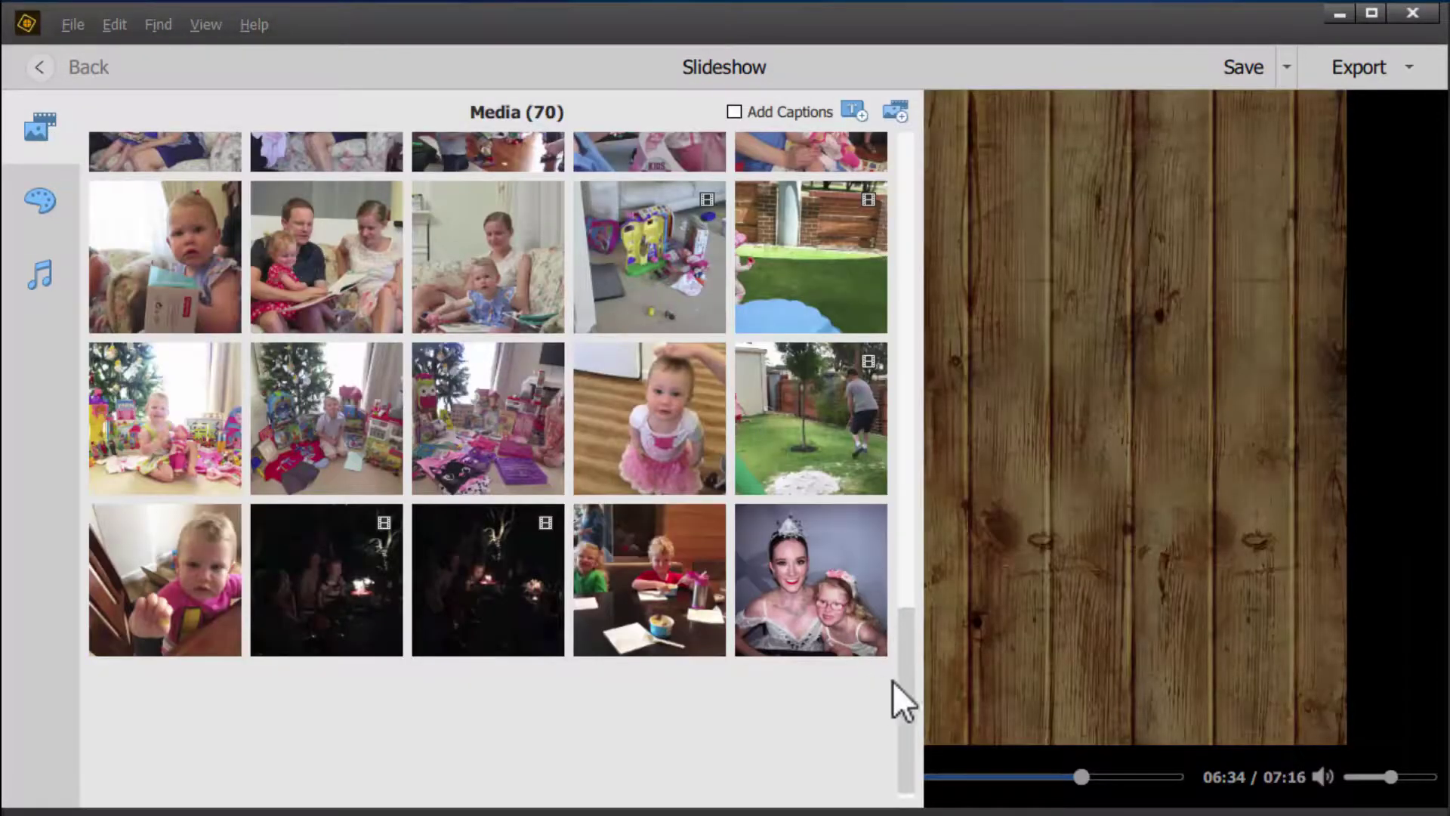
click(813, 457)
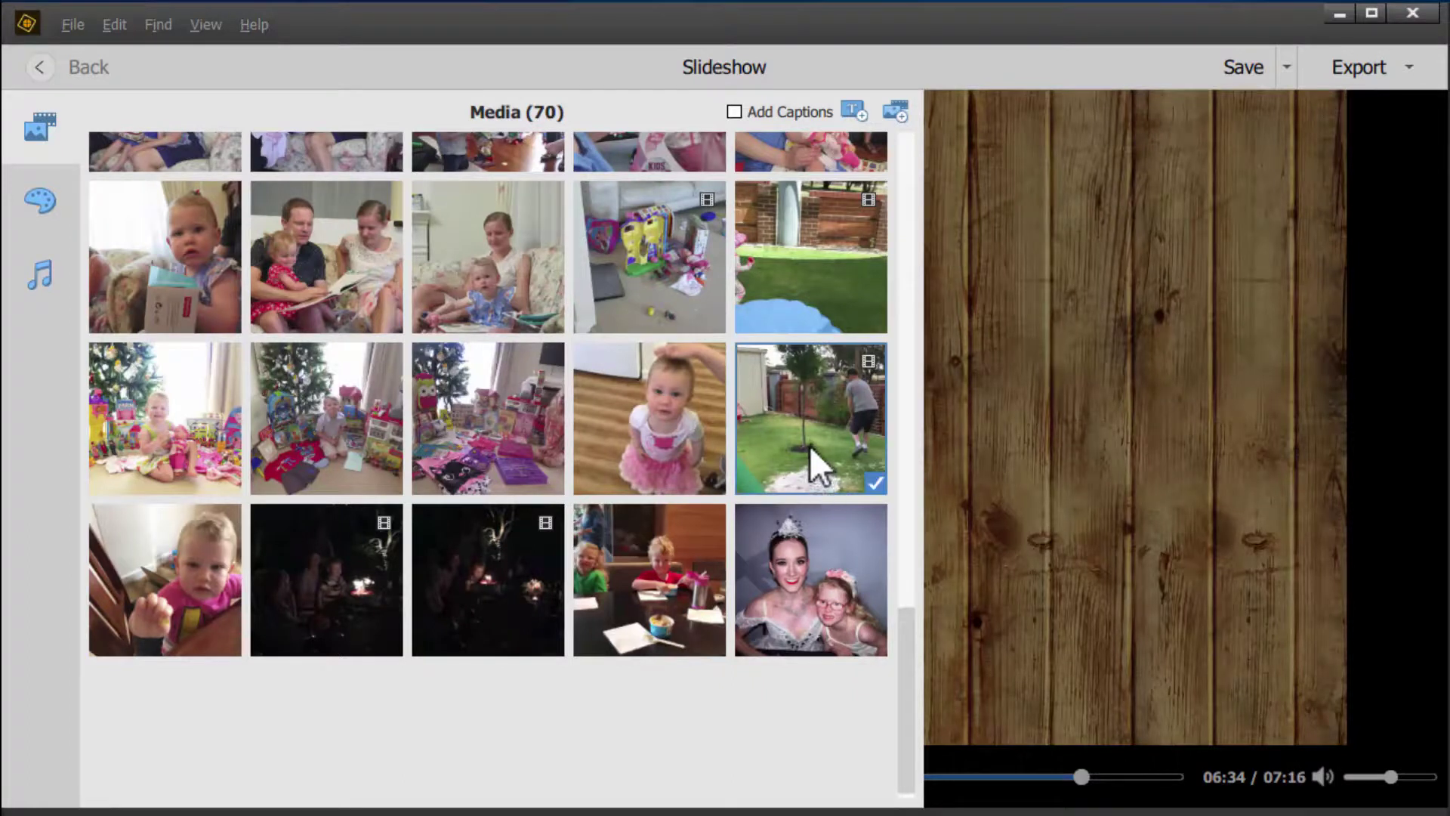
right_click(806, 444)
click(818, 436)
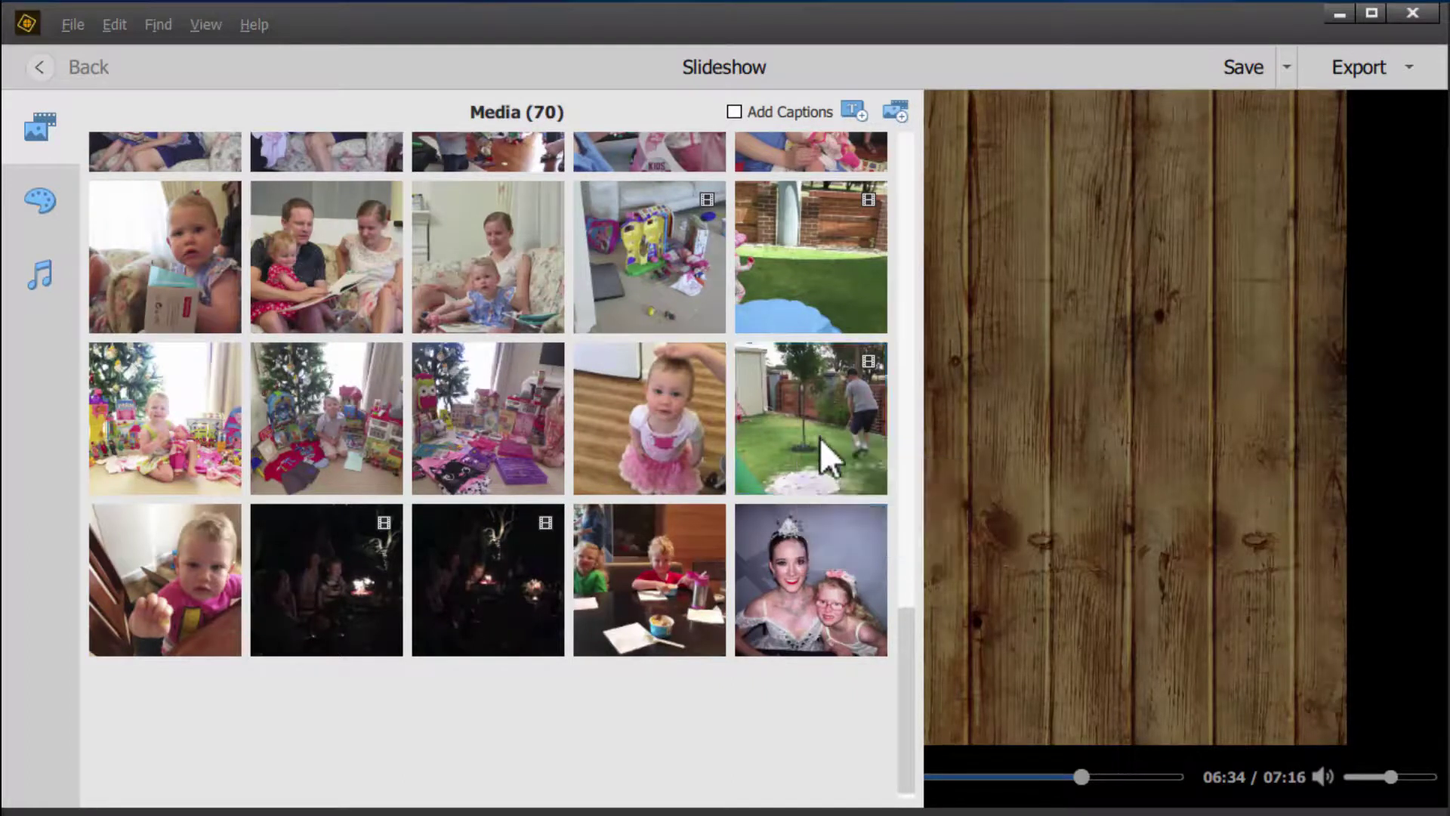
right_click(819, 449)
click(835, 460)
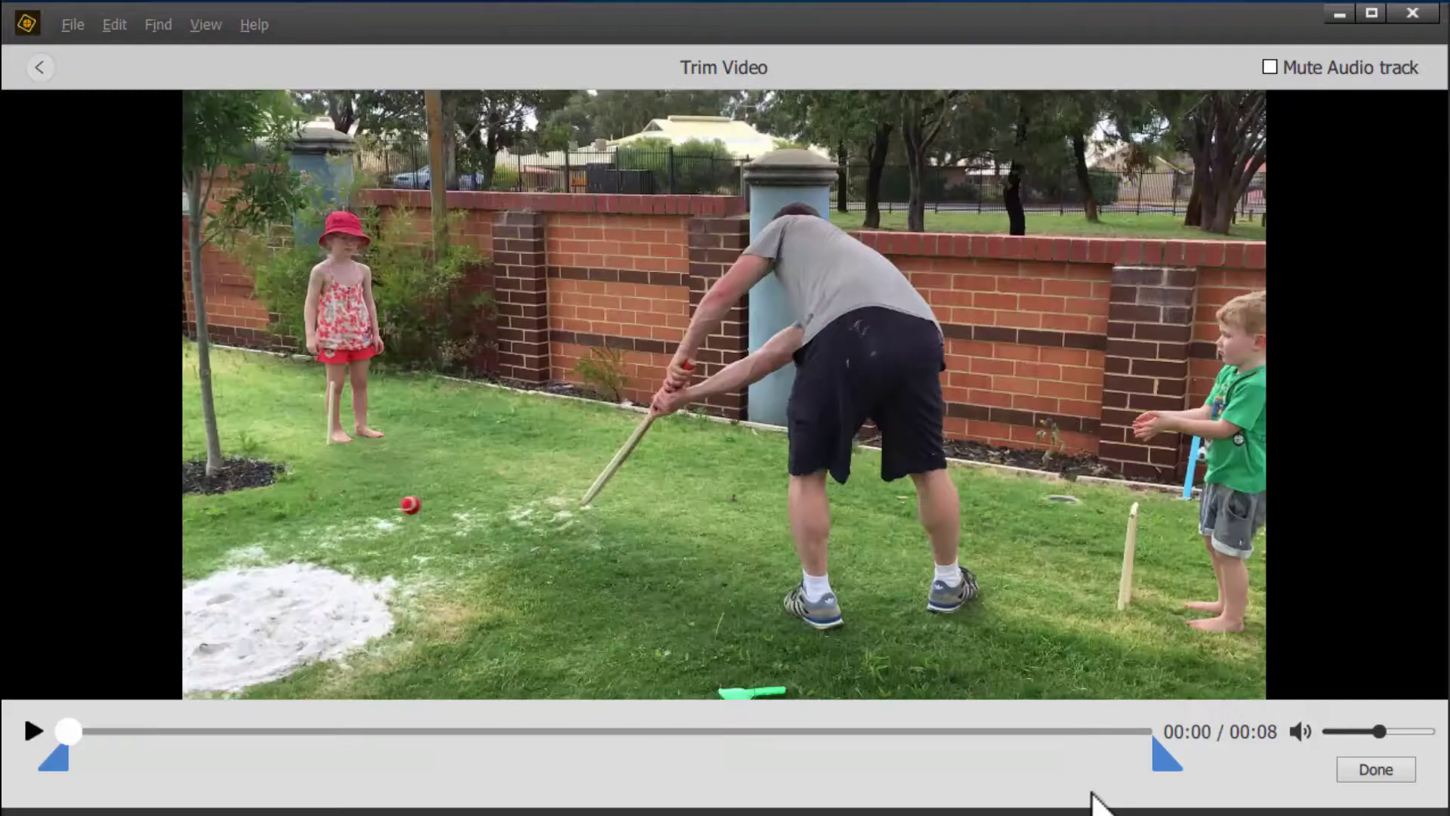
drag(56, 761, 776, 744)
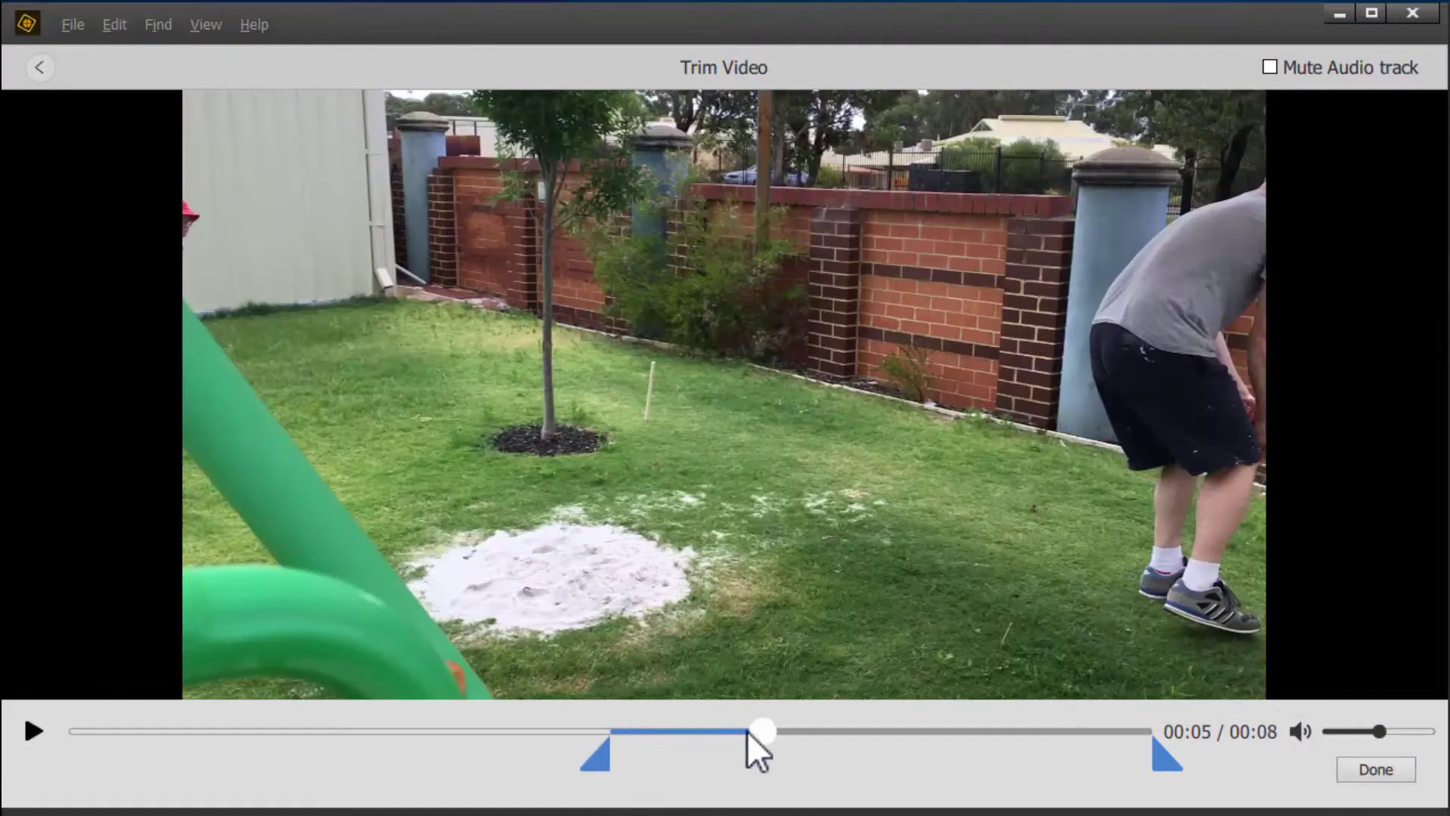
drag(758, 737, 596, 745)
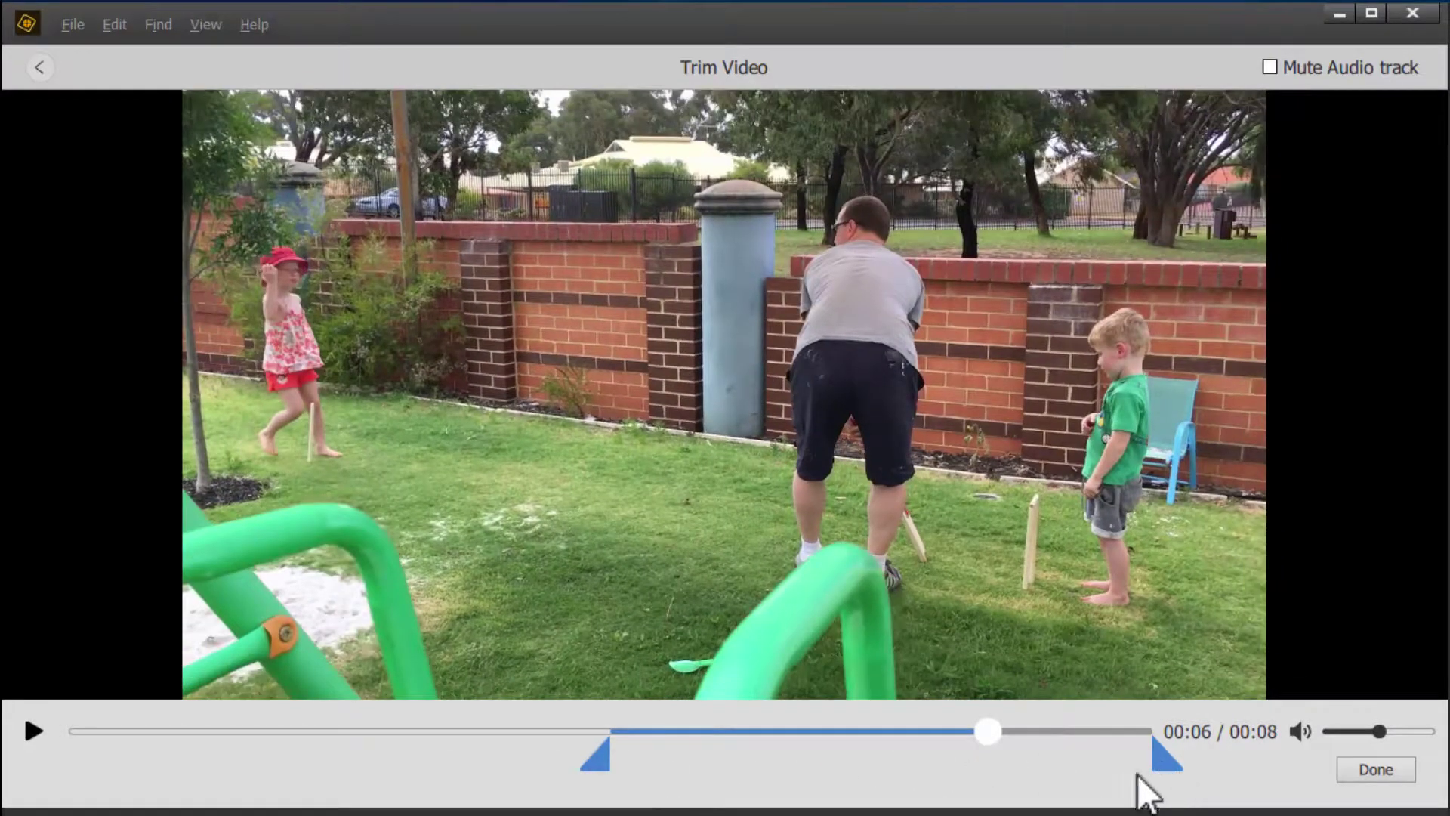
click(32, 740)
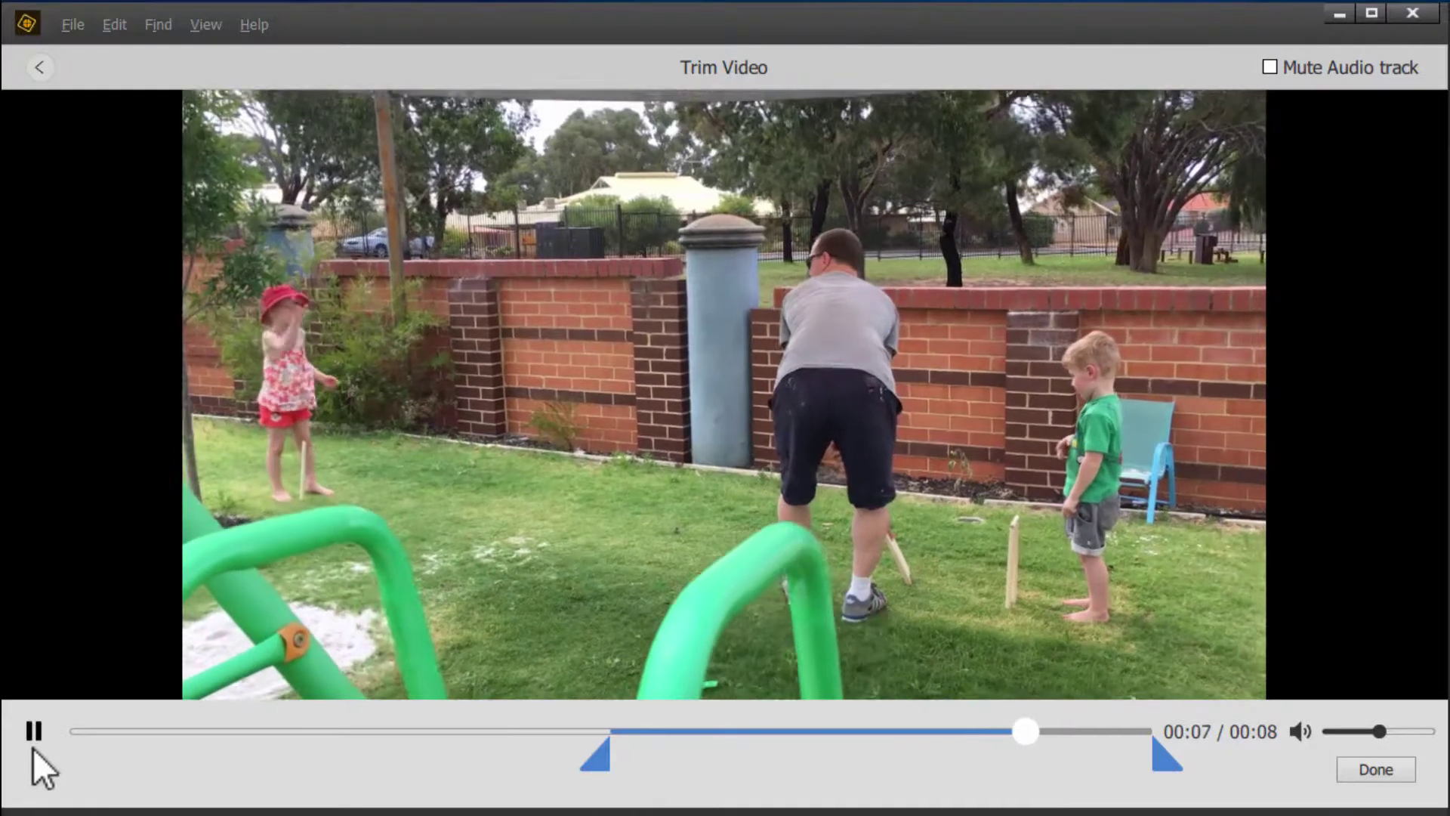
click(1354, 769)
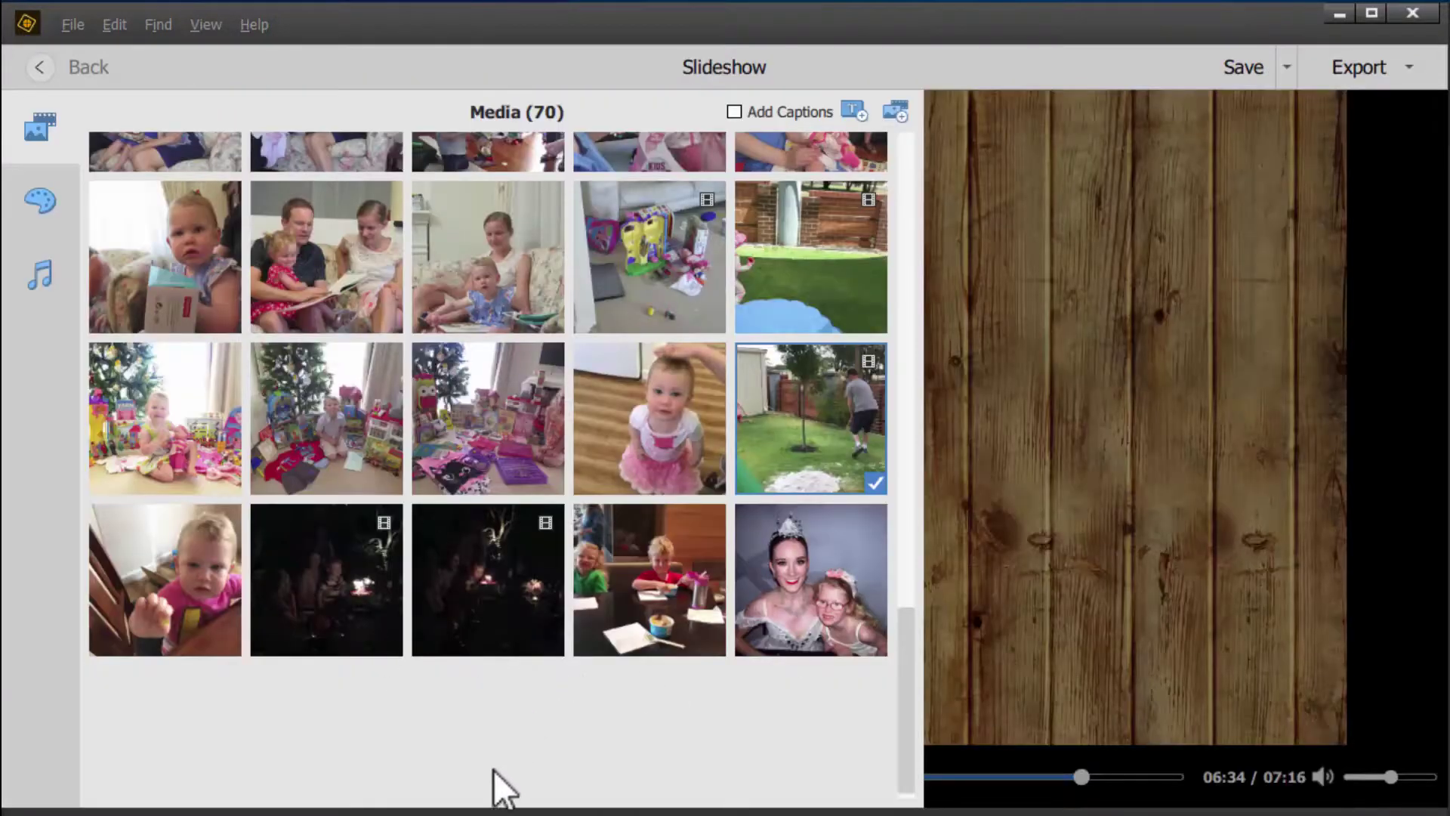
- Listen to the available slideshow audio tracks, including Classreunion, Corn Sequins and Spin
click(70, 281)
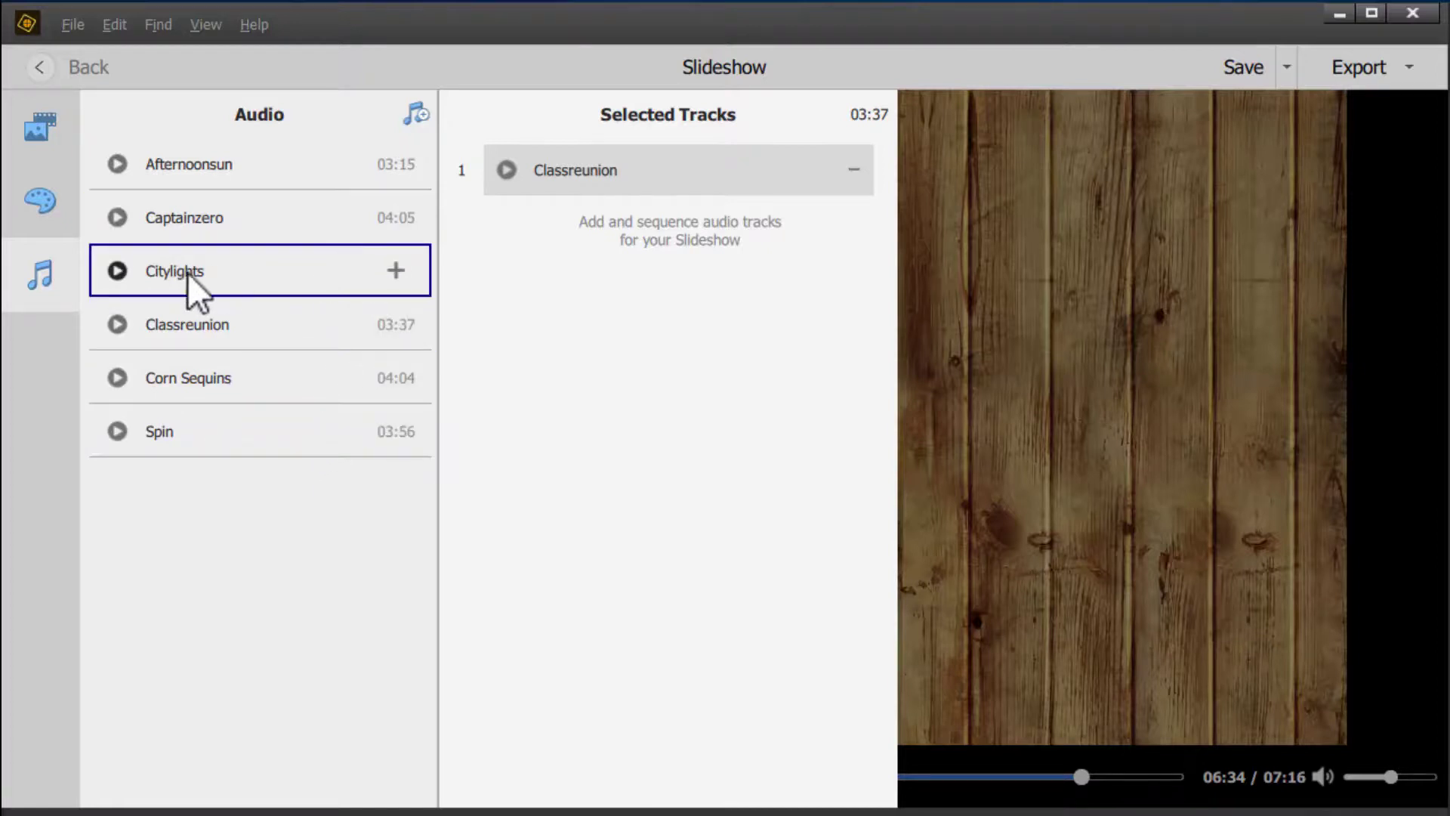
click(118, 325)
click(117, 378)
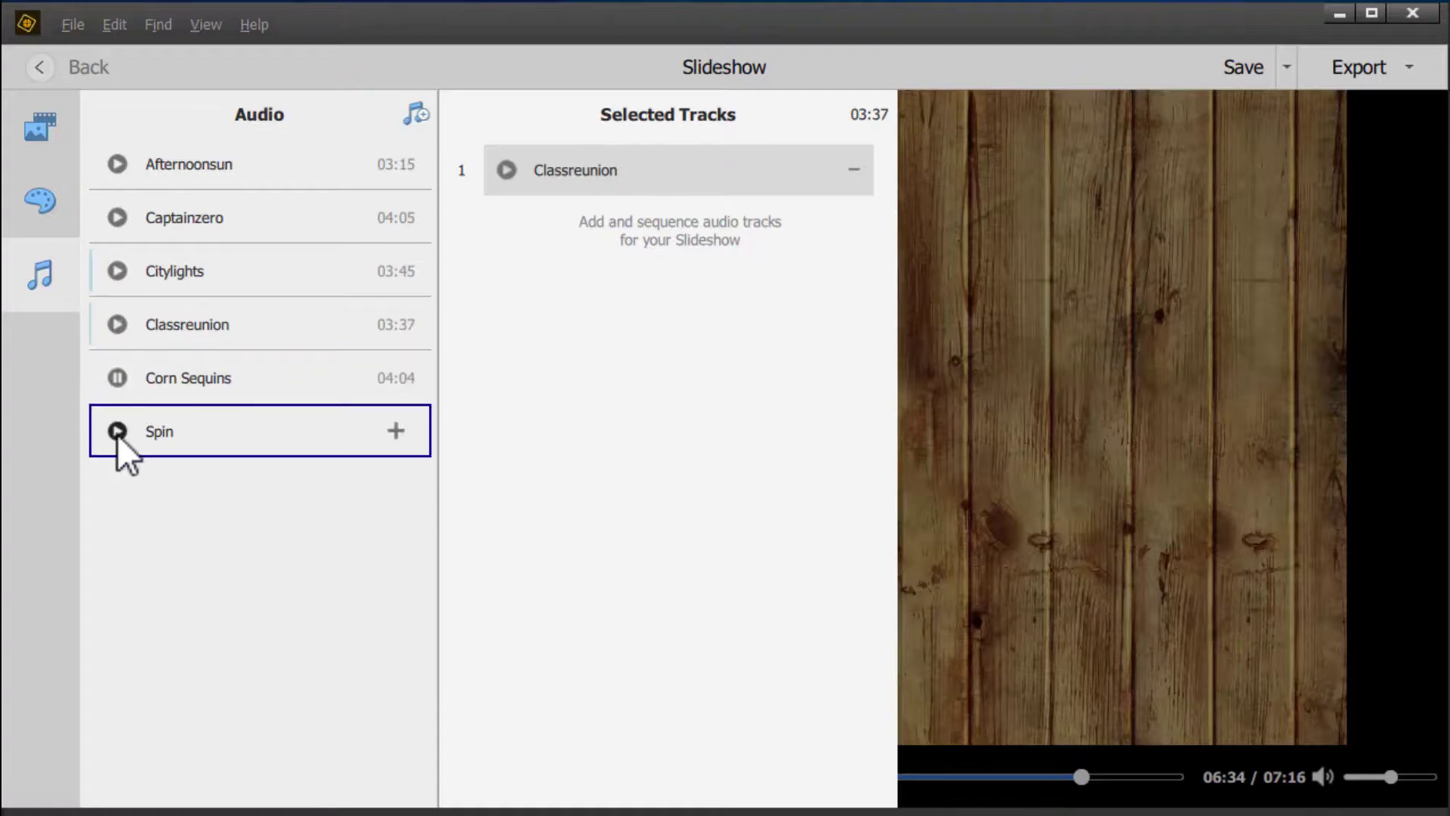
click(117, 431)
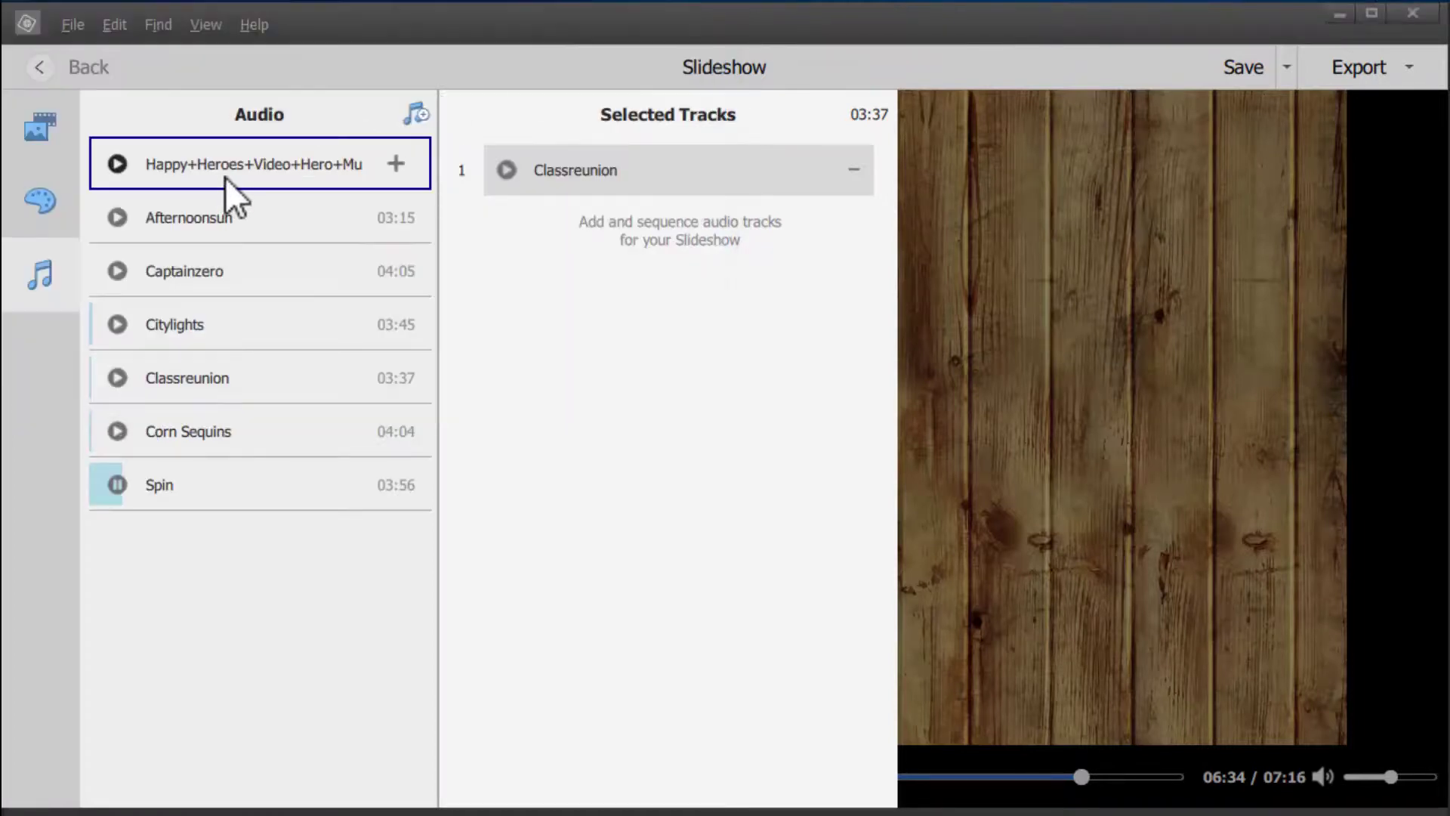
- Listen to the Happy+Heroes+Video+Hero+Music track, use it in place of Classreunion as the soundtrack, and return to the slideshow preview
click(117, 164)
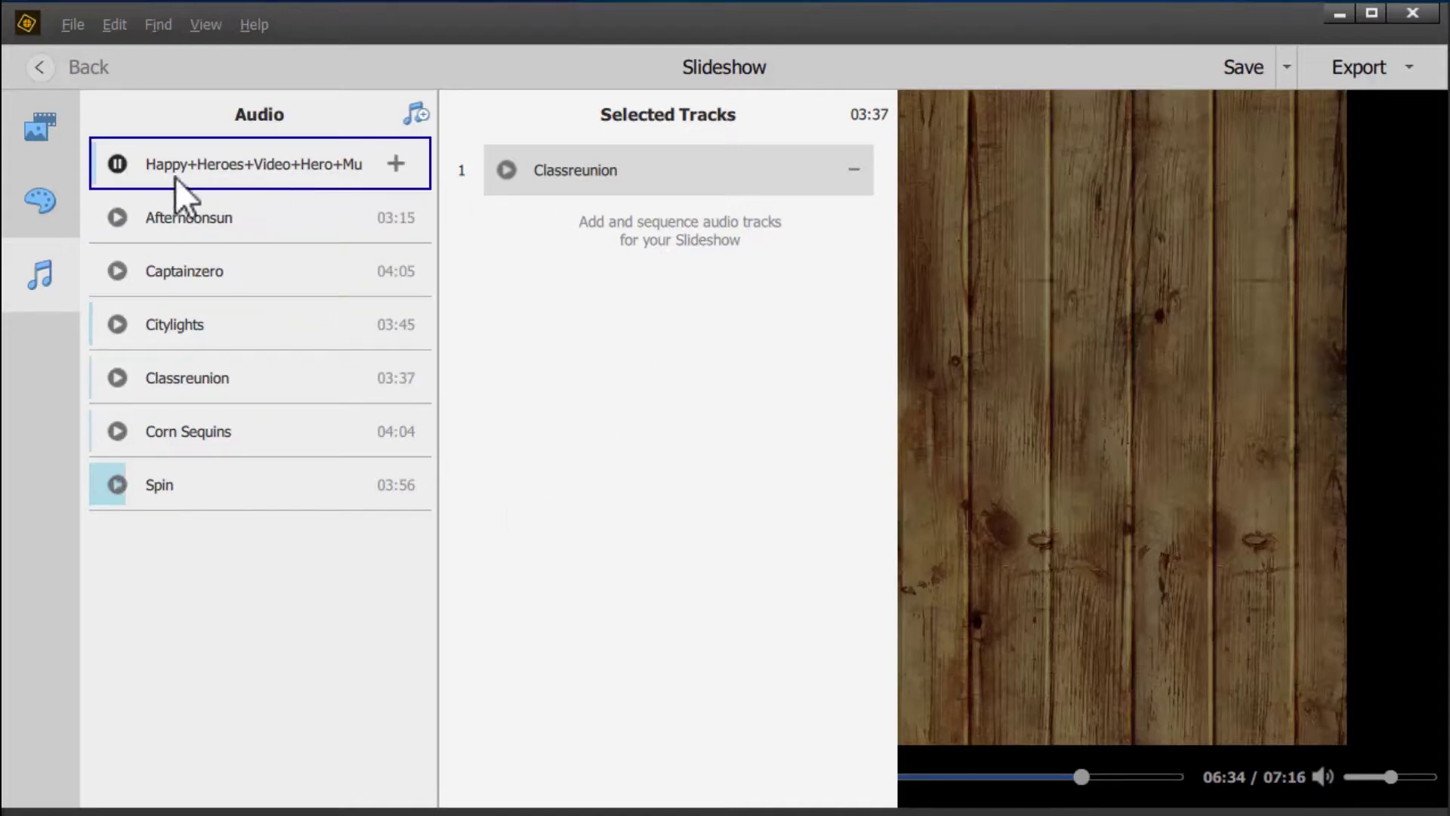
click(396, 165)
click(855, 171)
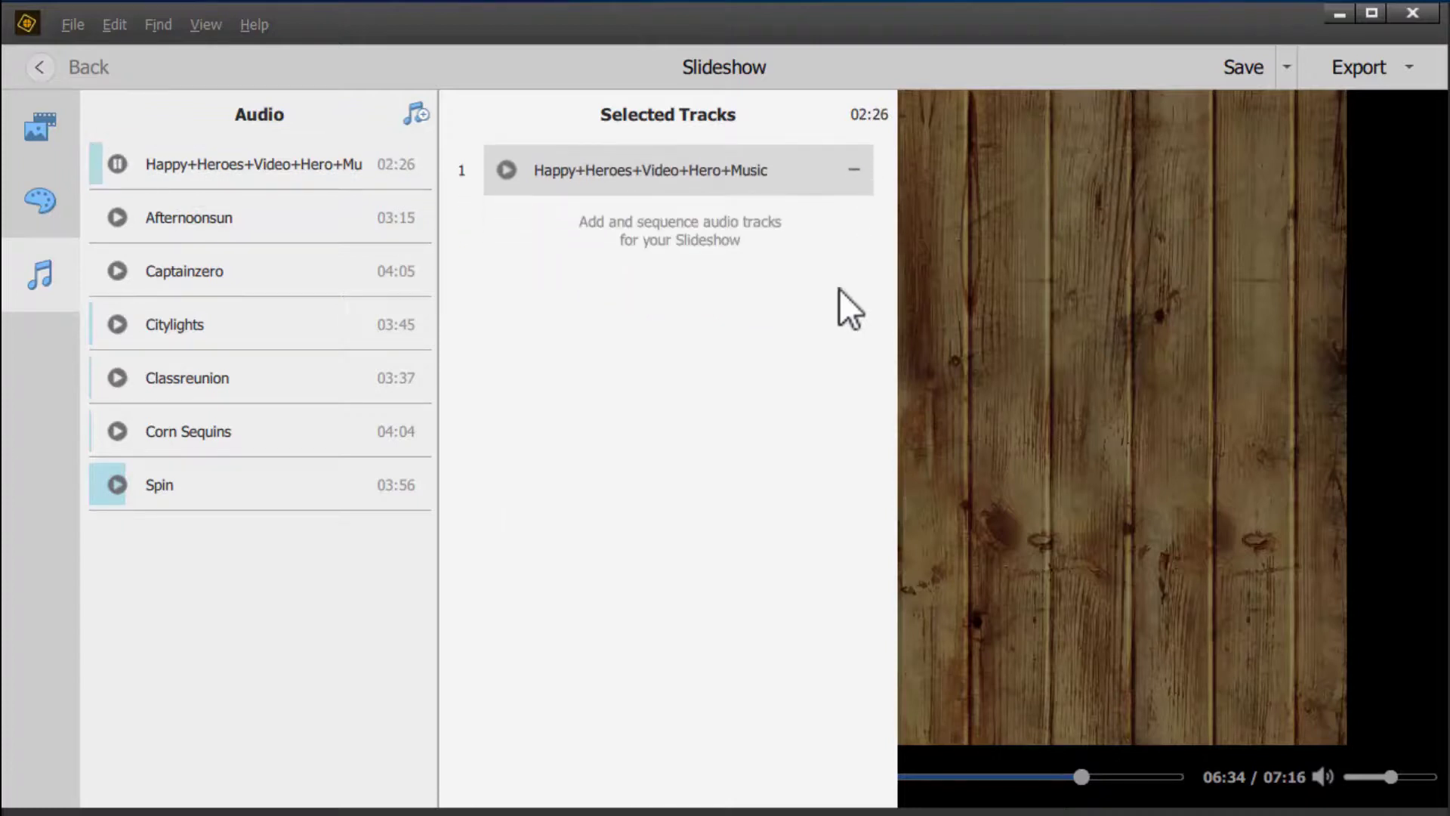
click(963, 411)
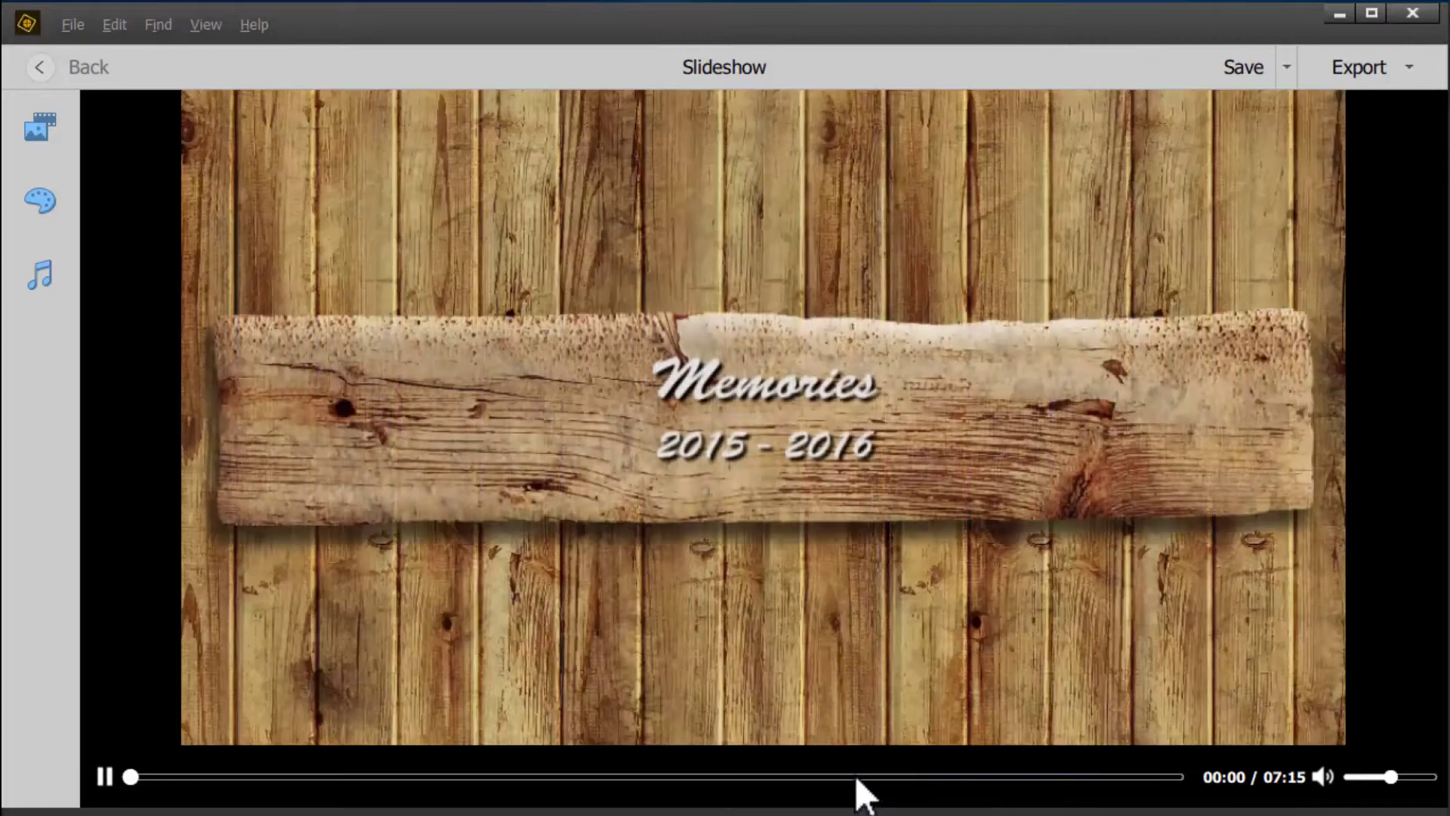
- Preview the slideshow with its new soundtrack by skipping ahead to several points in its second half
click(859, 778)
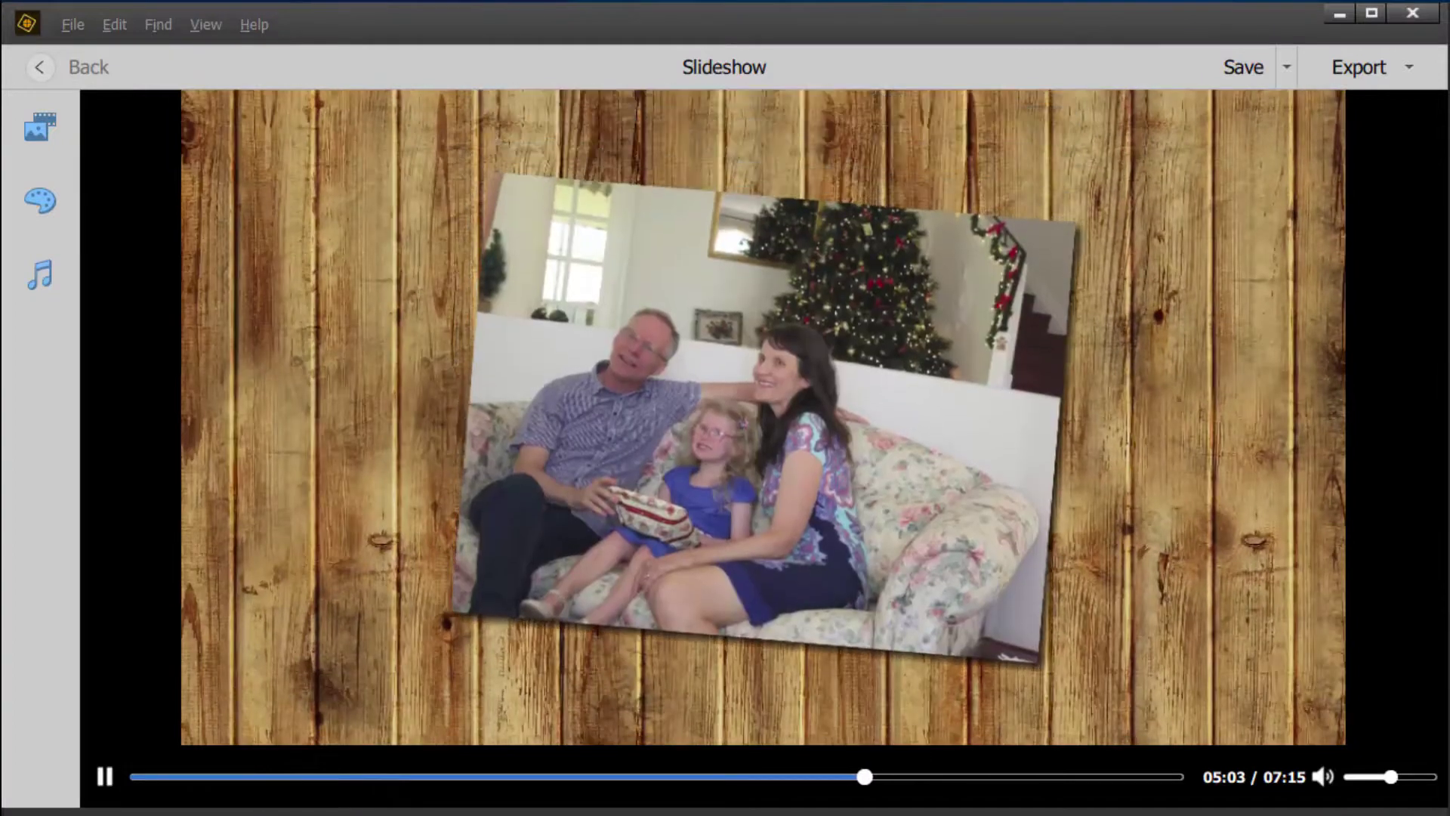
click(1050, 777)
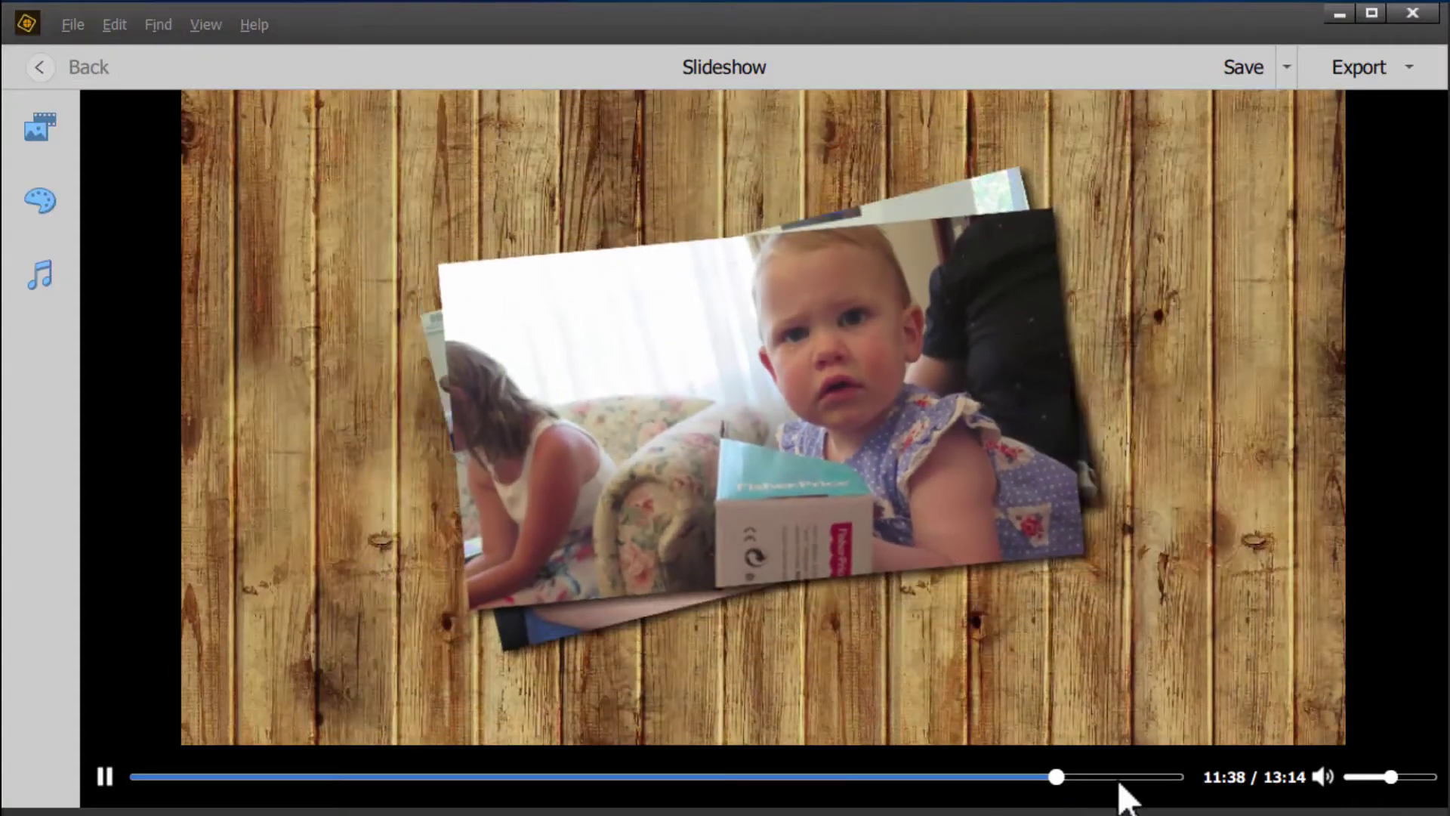
click(1116, 776)
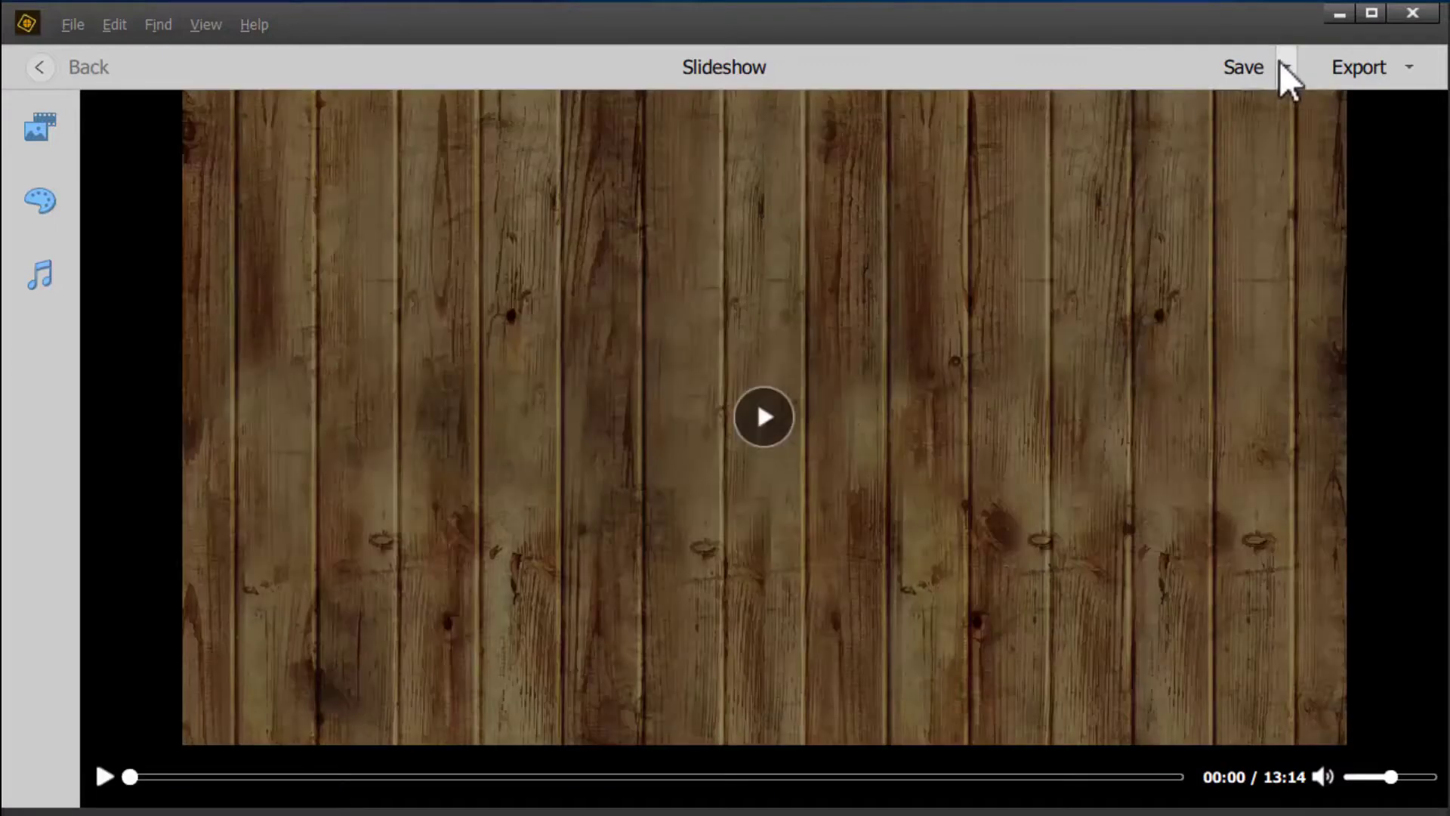
- Save the slideshow under the name 2015 Christmas
click(1267, 69)
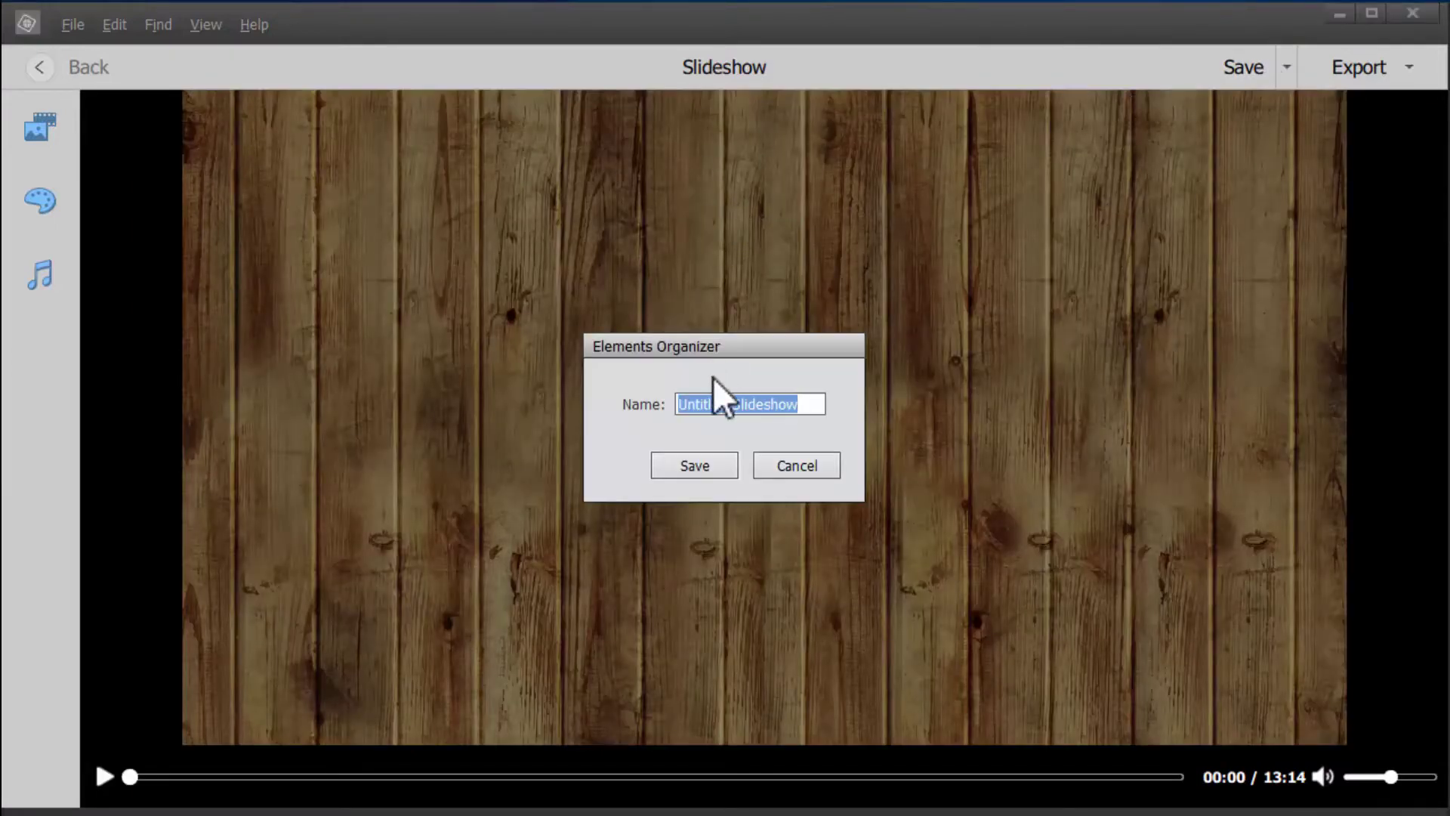
text(2015 Chrismtas)
key(BackSpace)
key(BackSpace)
key(BackSpace)
key(BackSpace)
text(tmas)
click(668, 467)
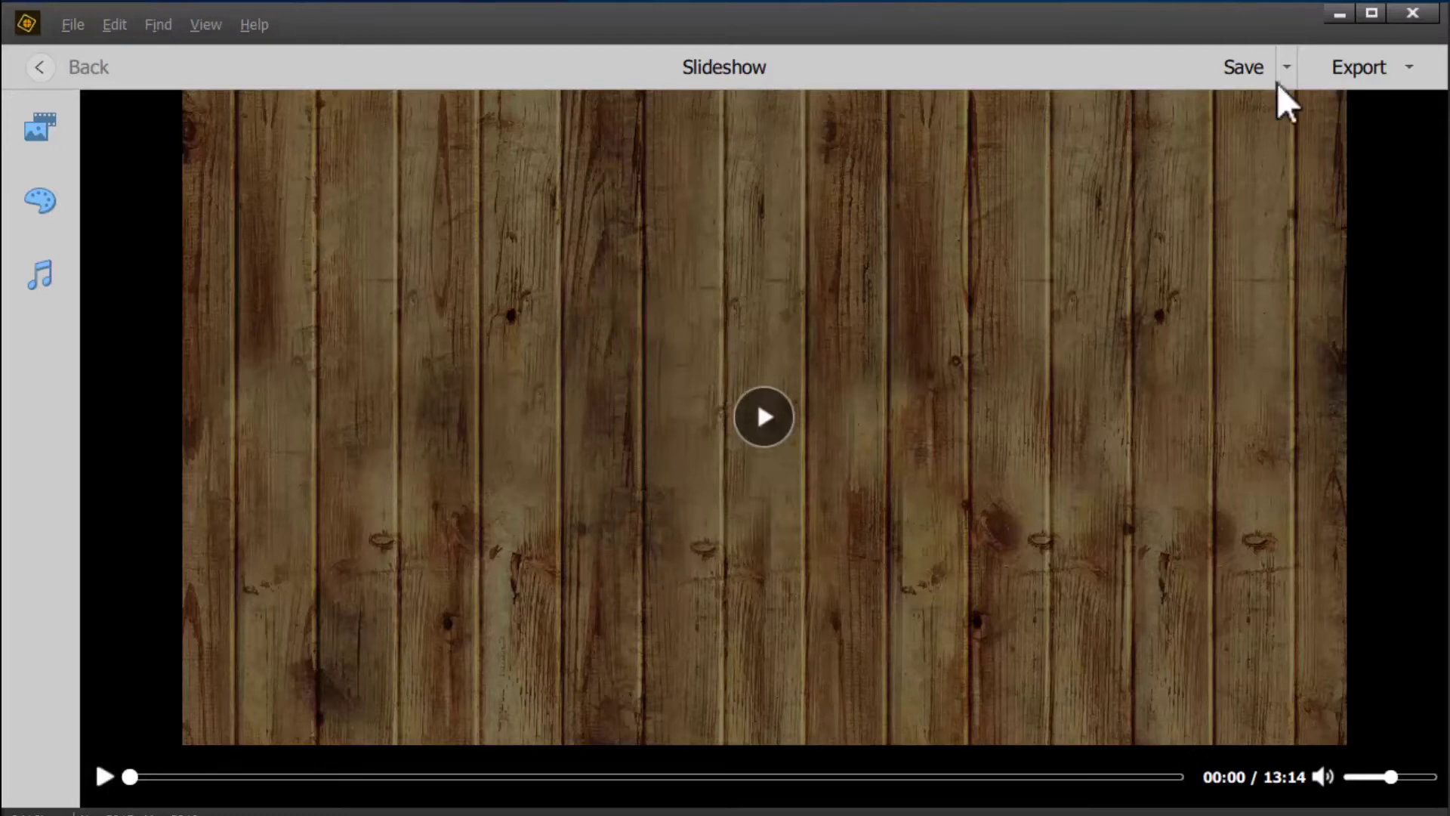
- View the slideshow's export options, leave the slideshow without exporting, and browse the photos of the 2015 Christmas album
click(1408, 65)
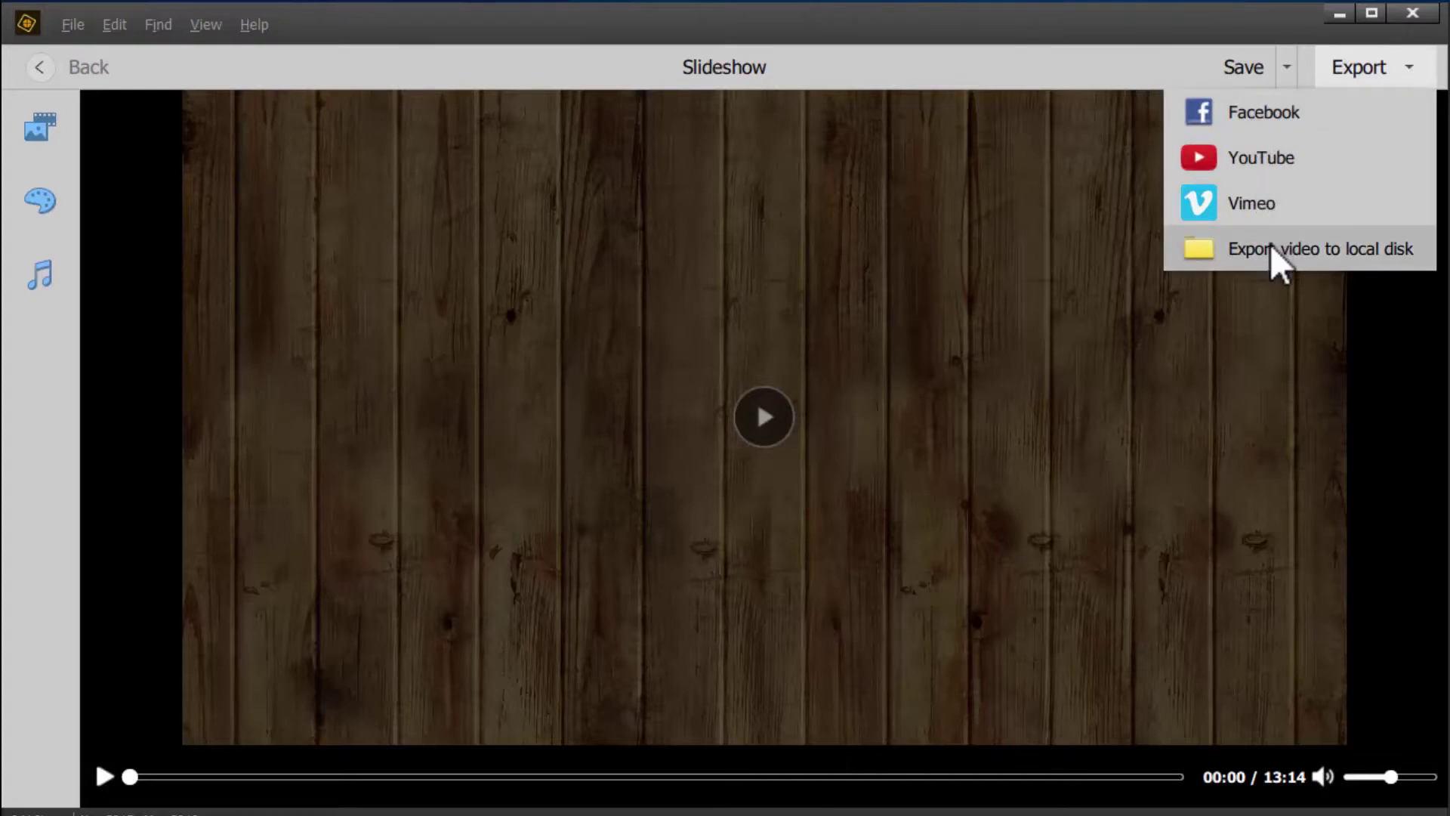
click(45, 69)
click(62, 66)
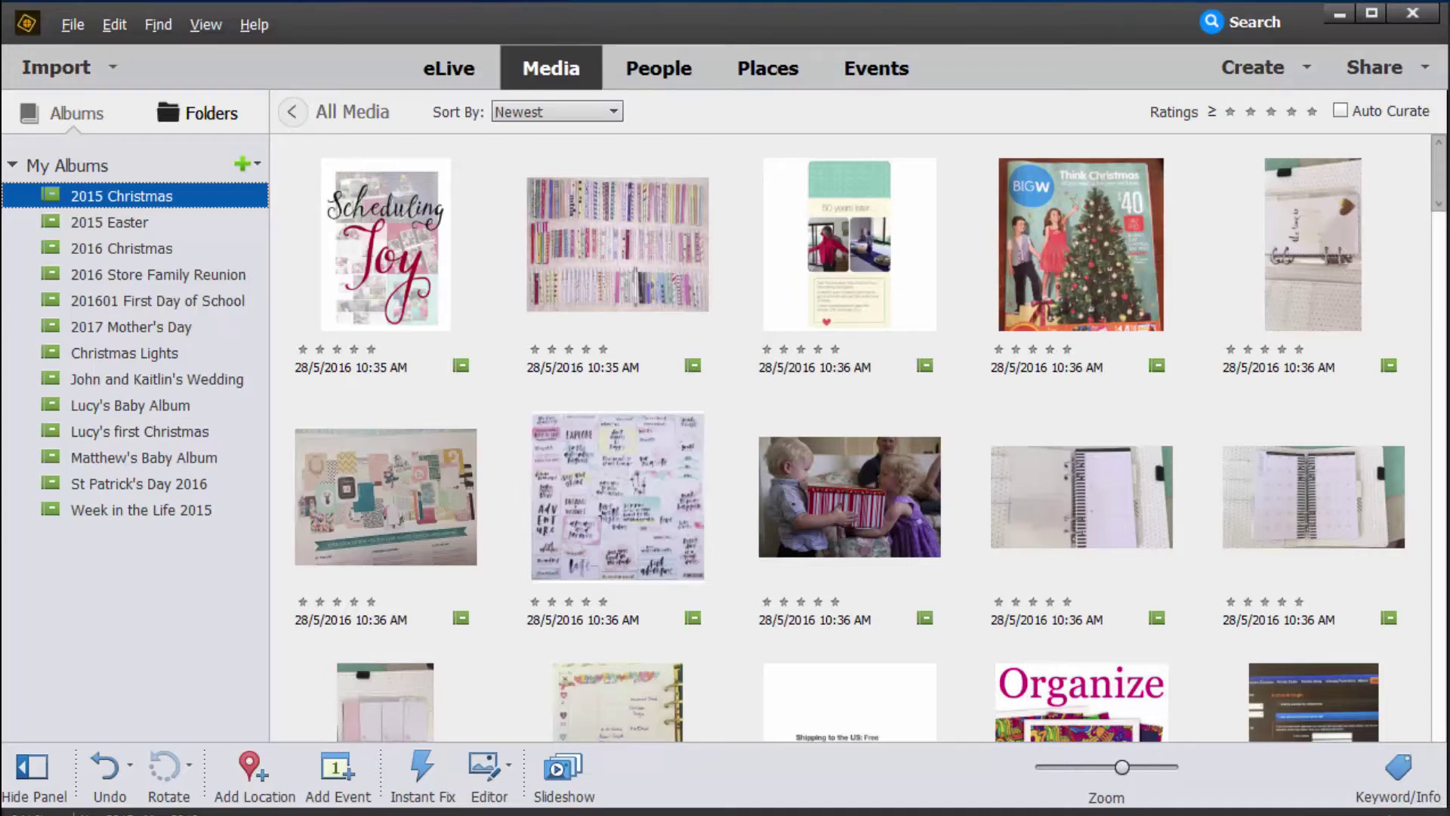
scroll(854, 438, down, 5)
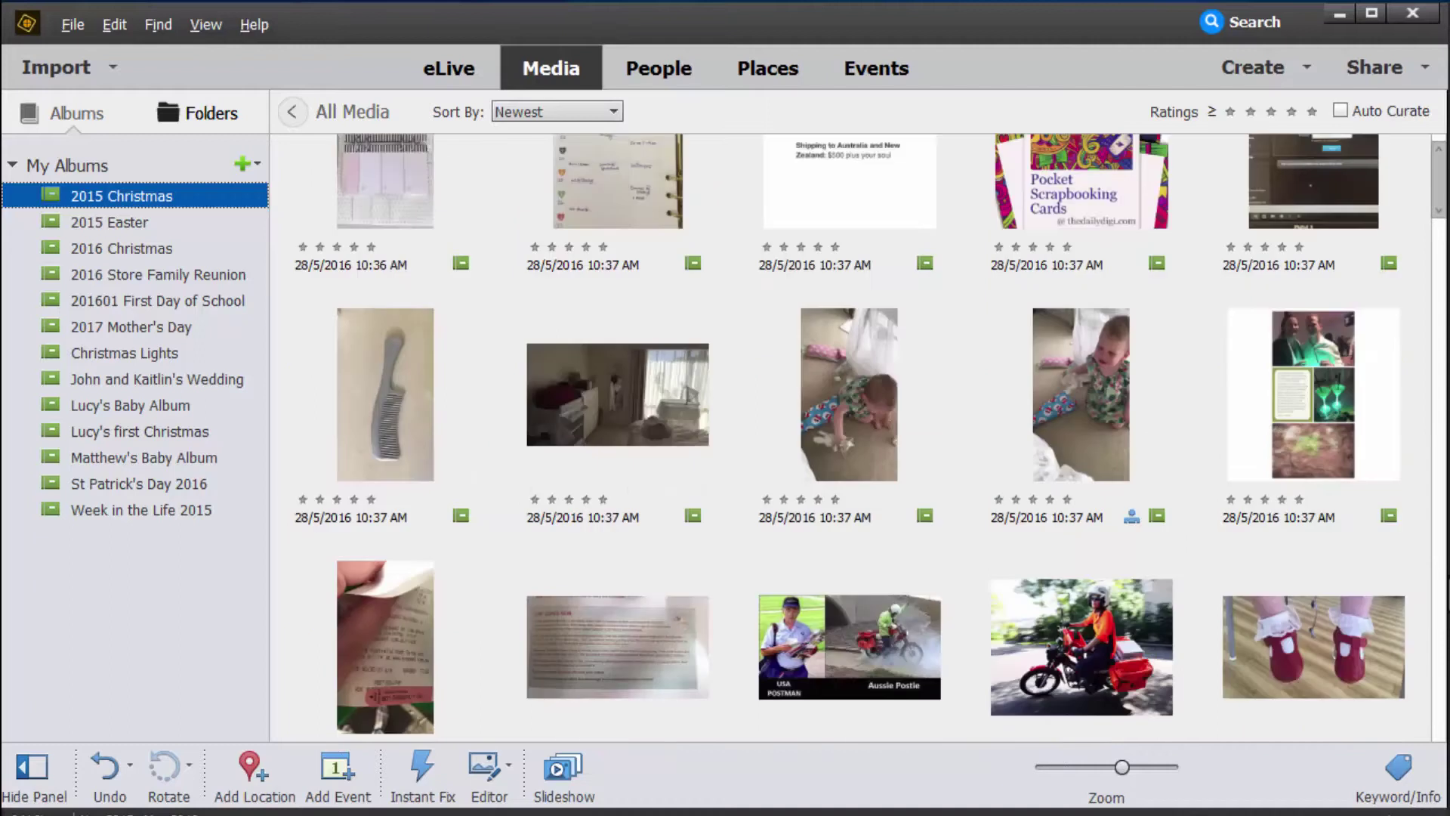